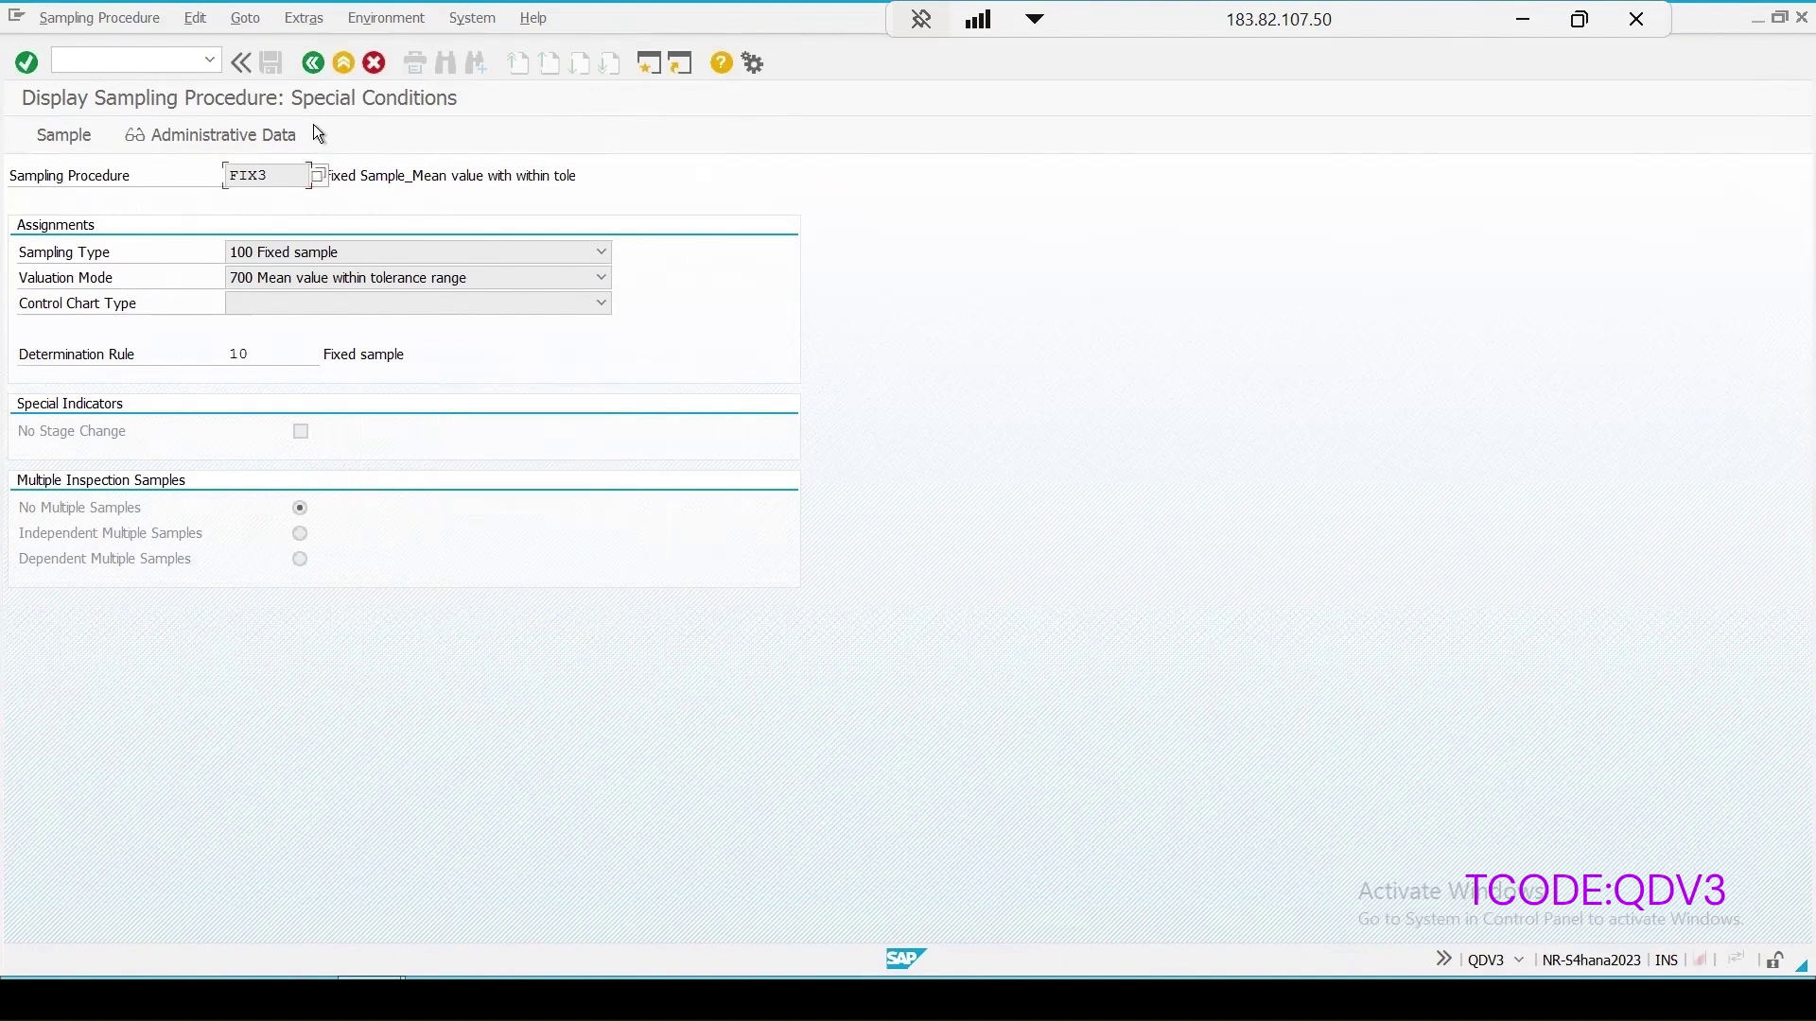
Step: Leave the display of sampling procedure FIX3 and open material 1124 in plant 1000 for changing with transaction MM02
{"action": "left_click", "coordinate": [311, 63]}
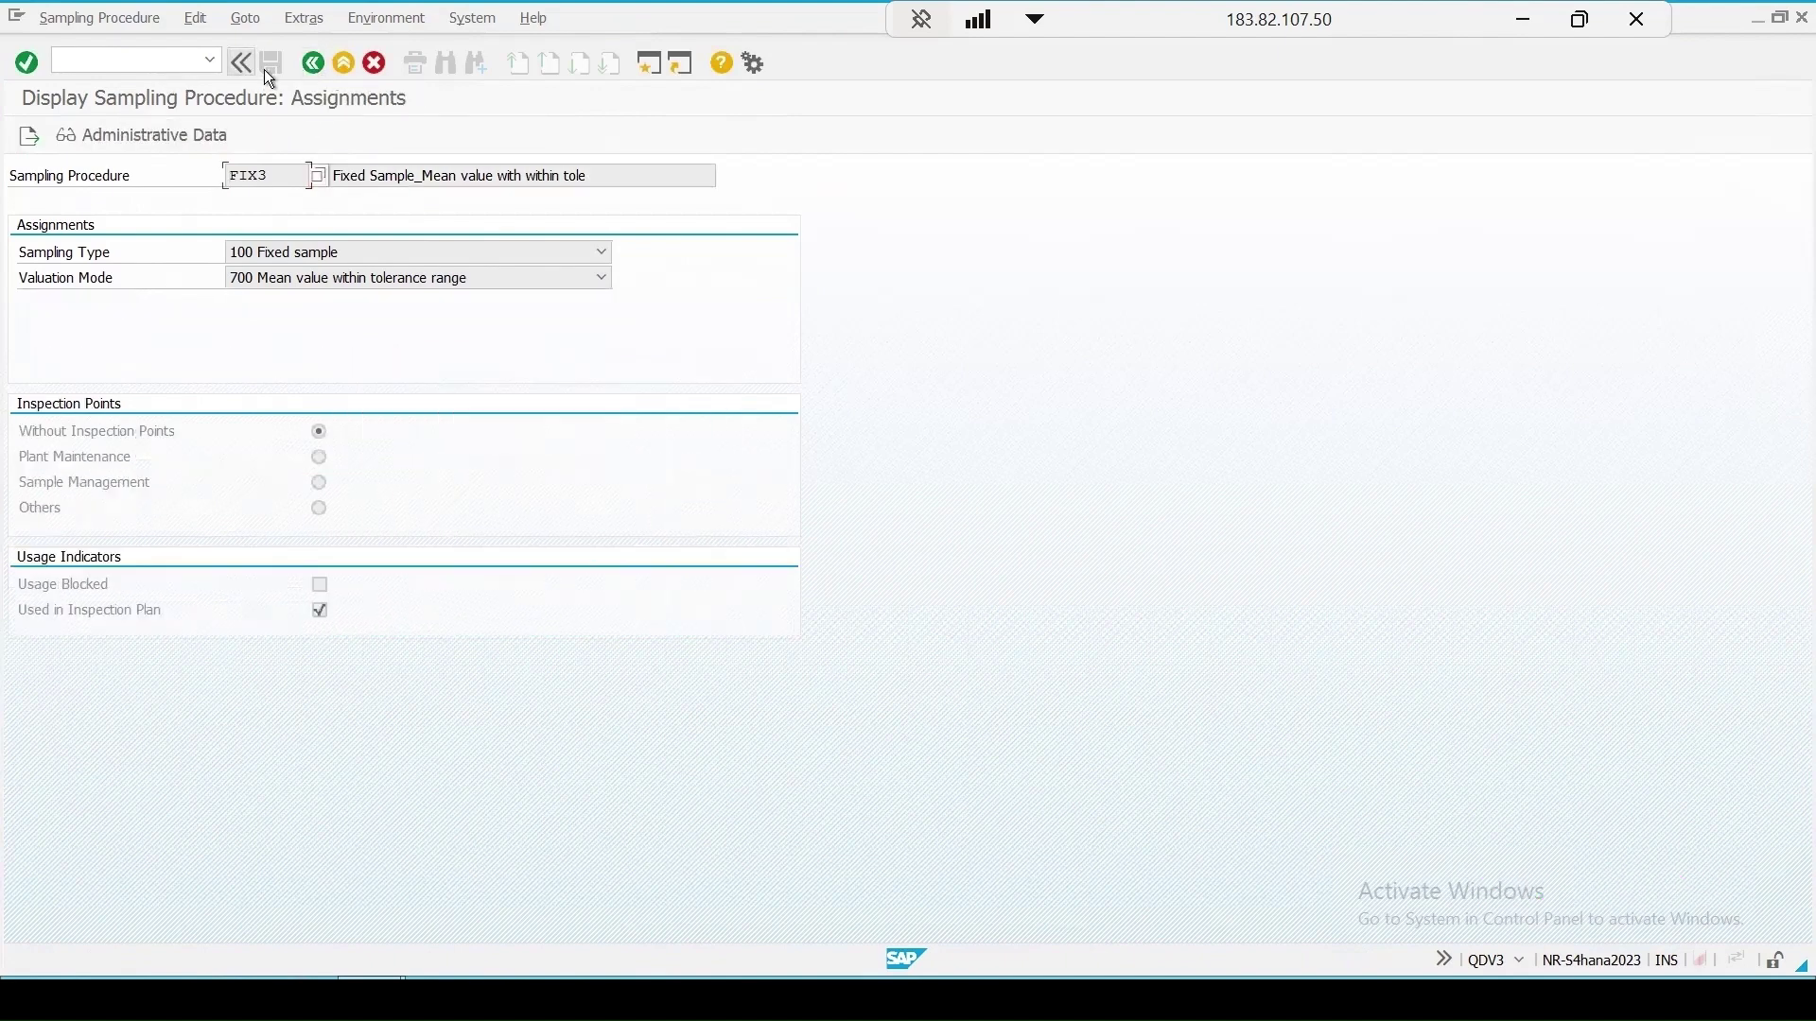
{"action": "left_click", "coordinate": [312, 63]}
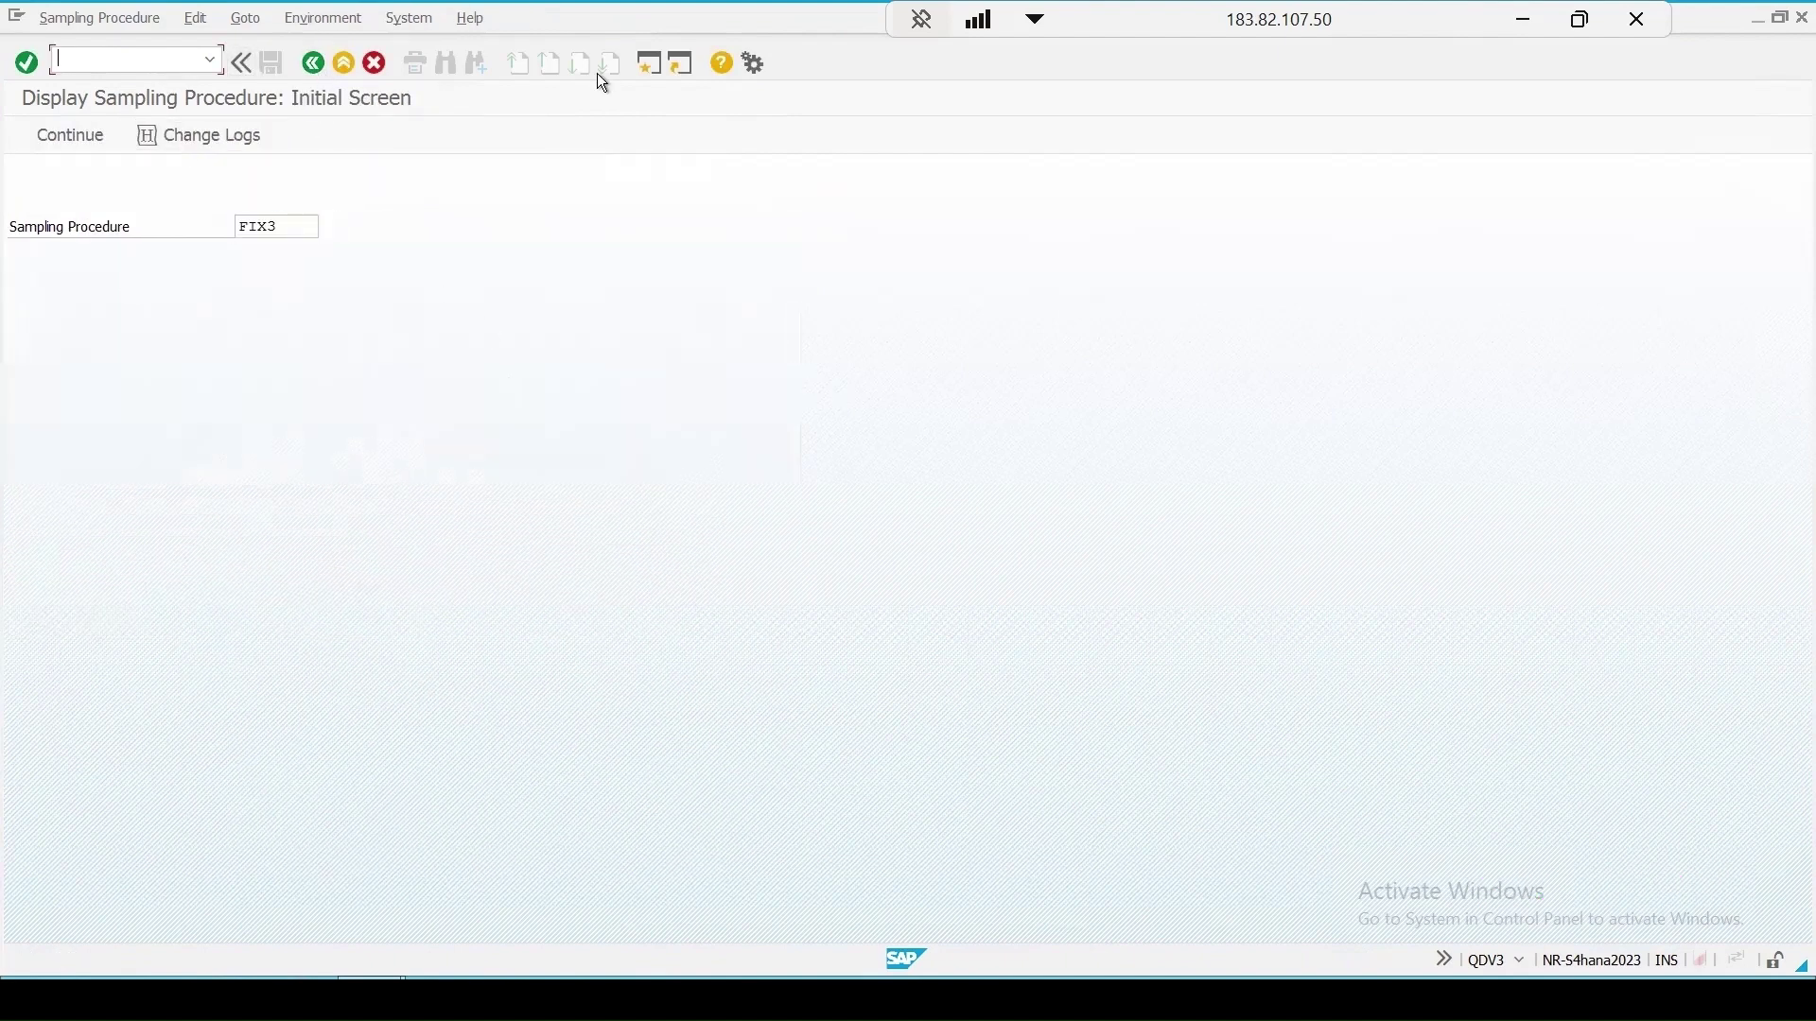
{"action": "type", "text": "/nmm02"}
{"action": "key", "text": "Return"}
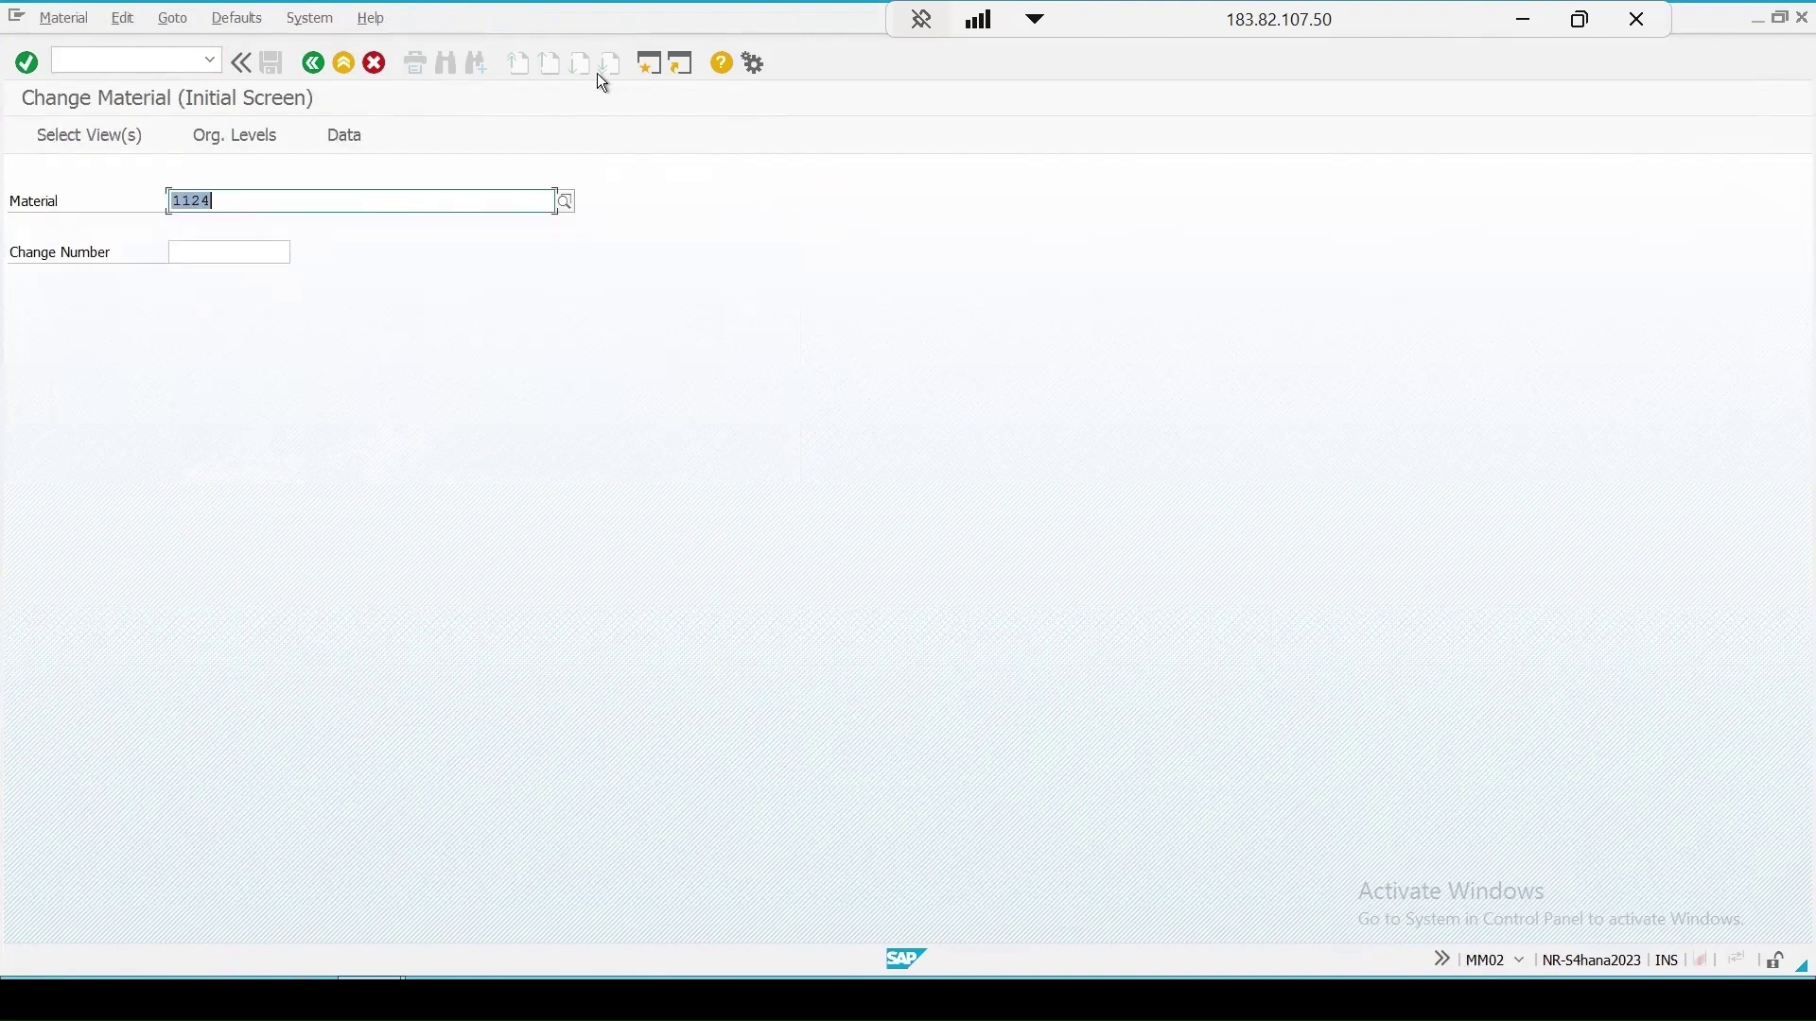
{"action": "key", "text": "Return"}
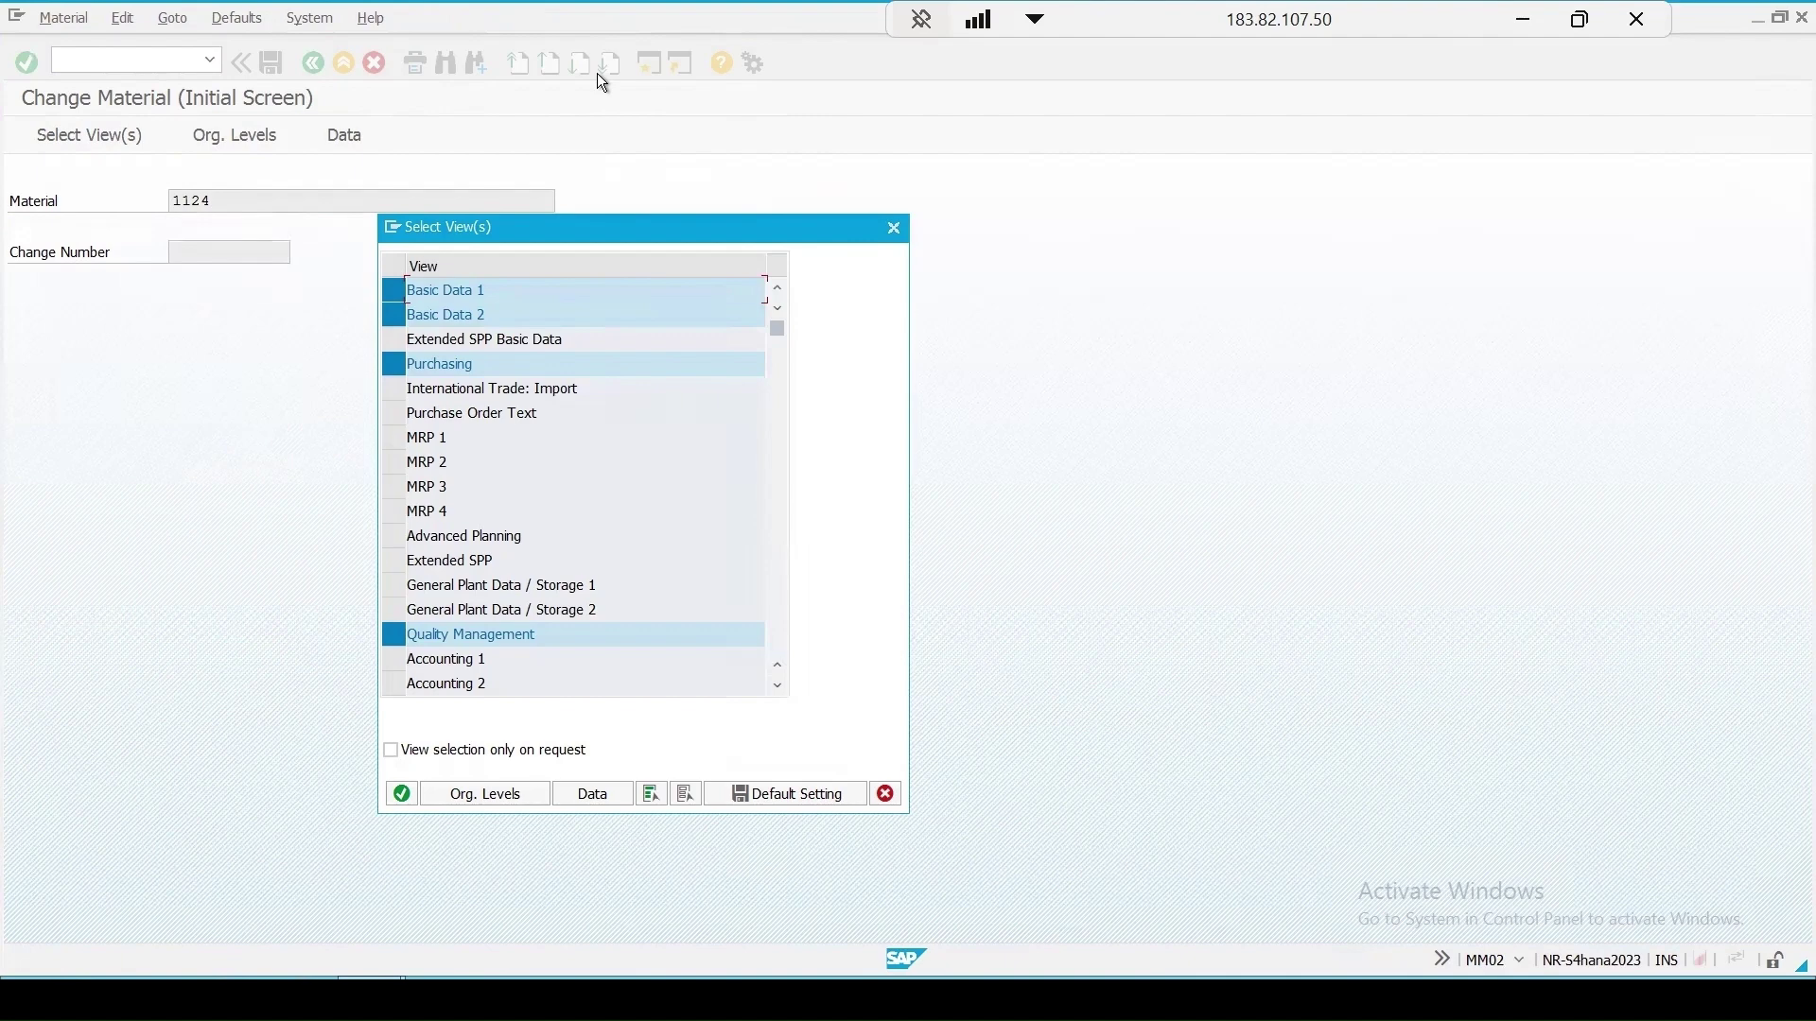
{"action": "key", "text": "Return"}
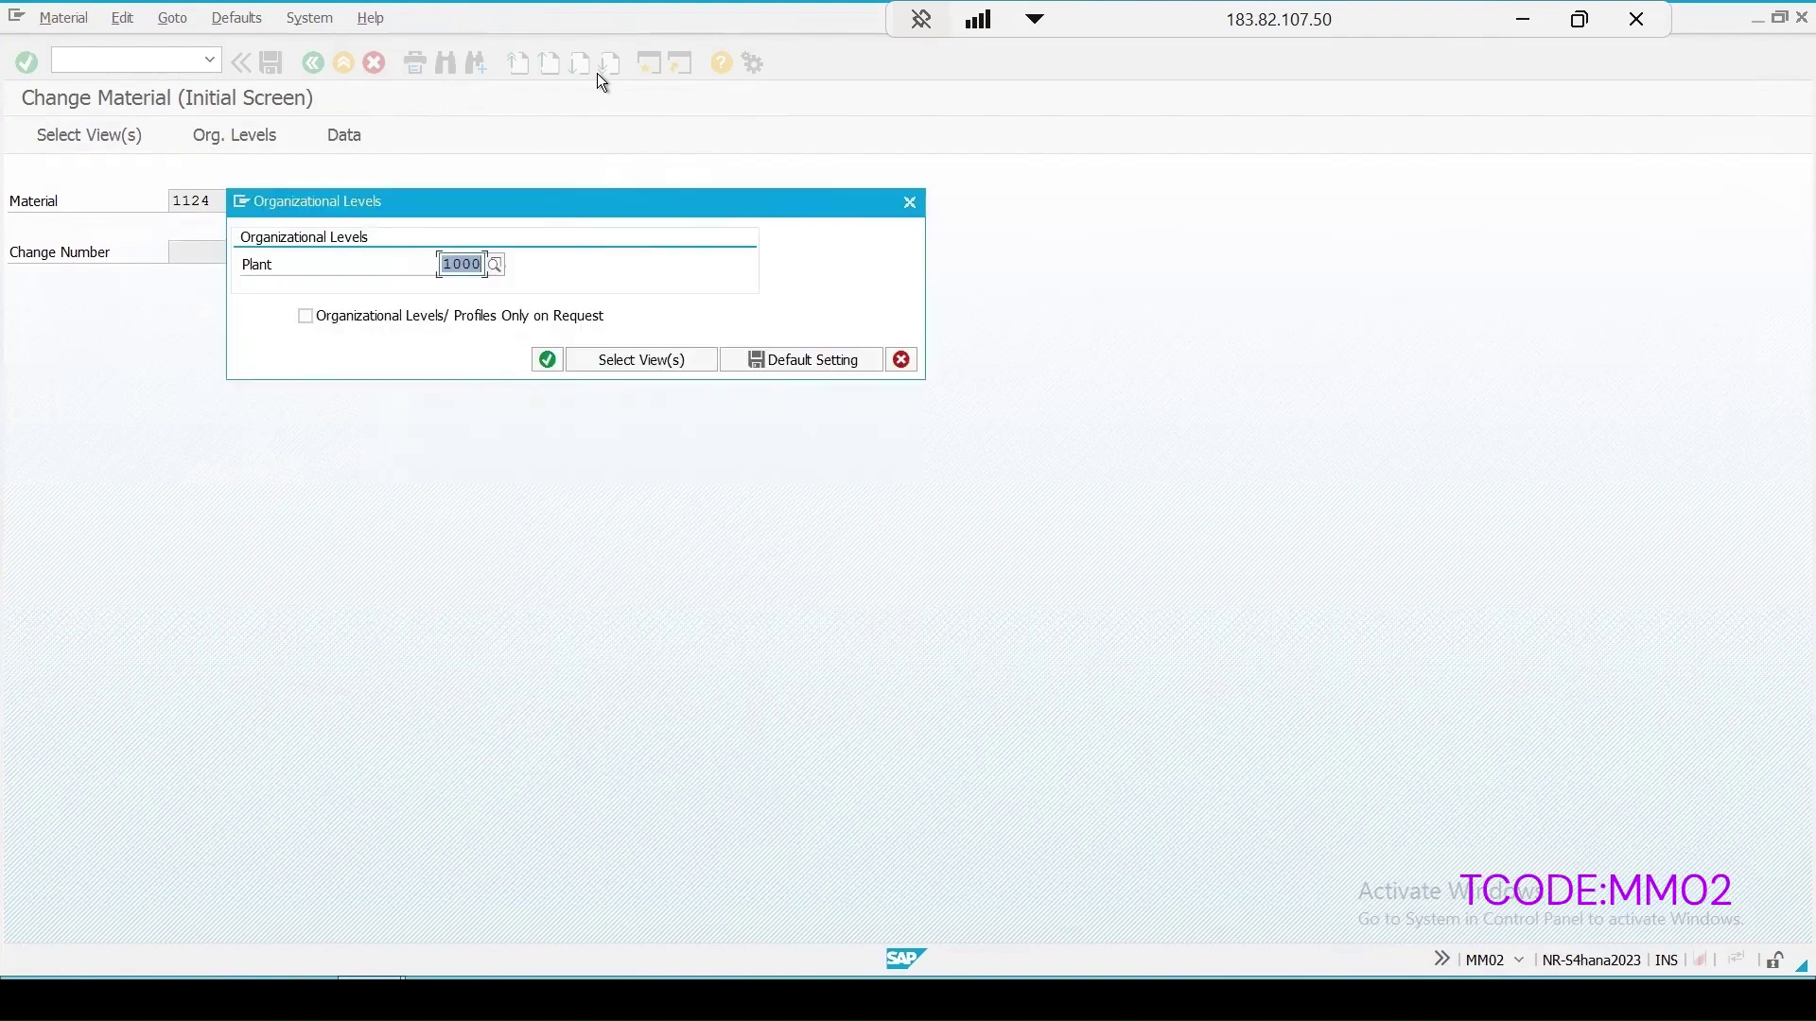
{"action": "key", "text": "Return"}
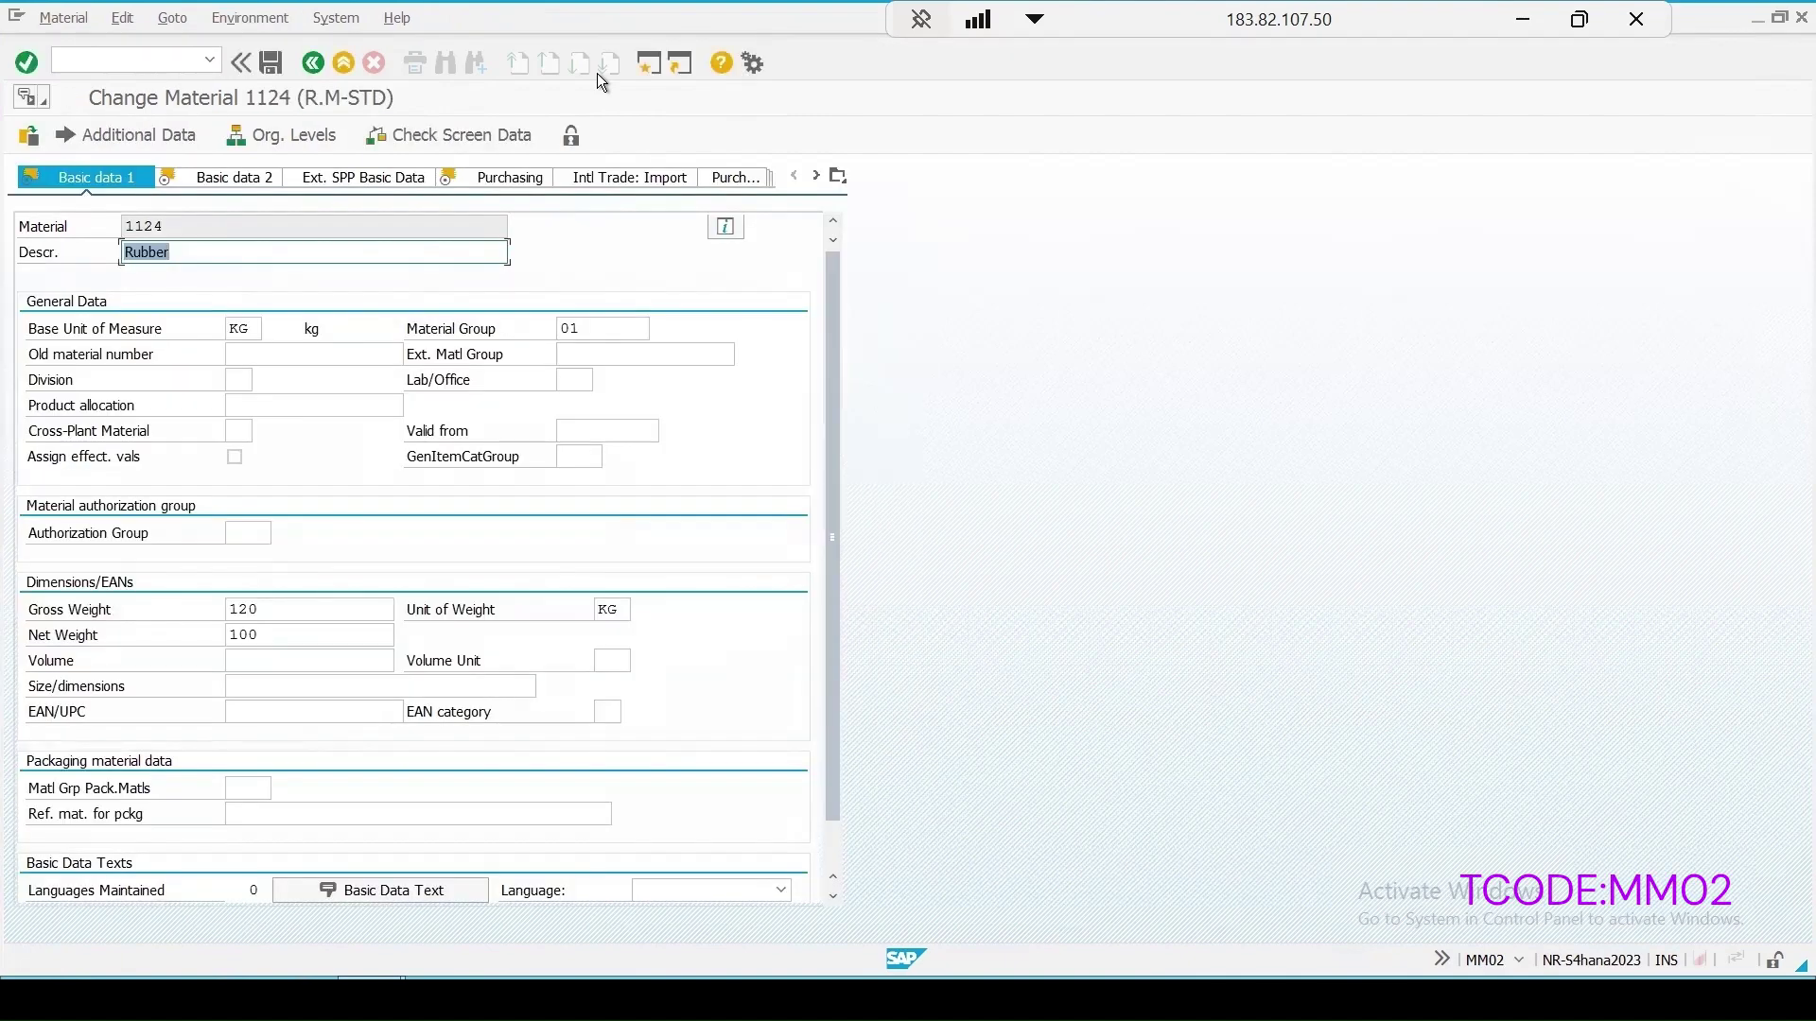
Step: Open the inspection setup in the material's Quality Management view and select inspection type 89, Other inspection
{"action": "left_click", "coordinate": [845, 182]}
{"action": "left_click", "coordinate": [911, 560]}
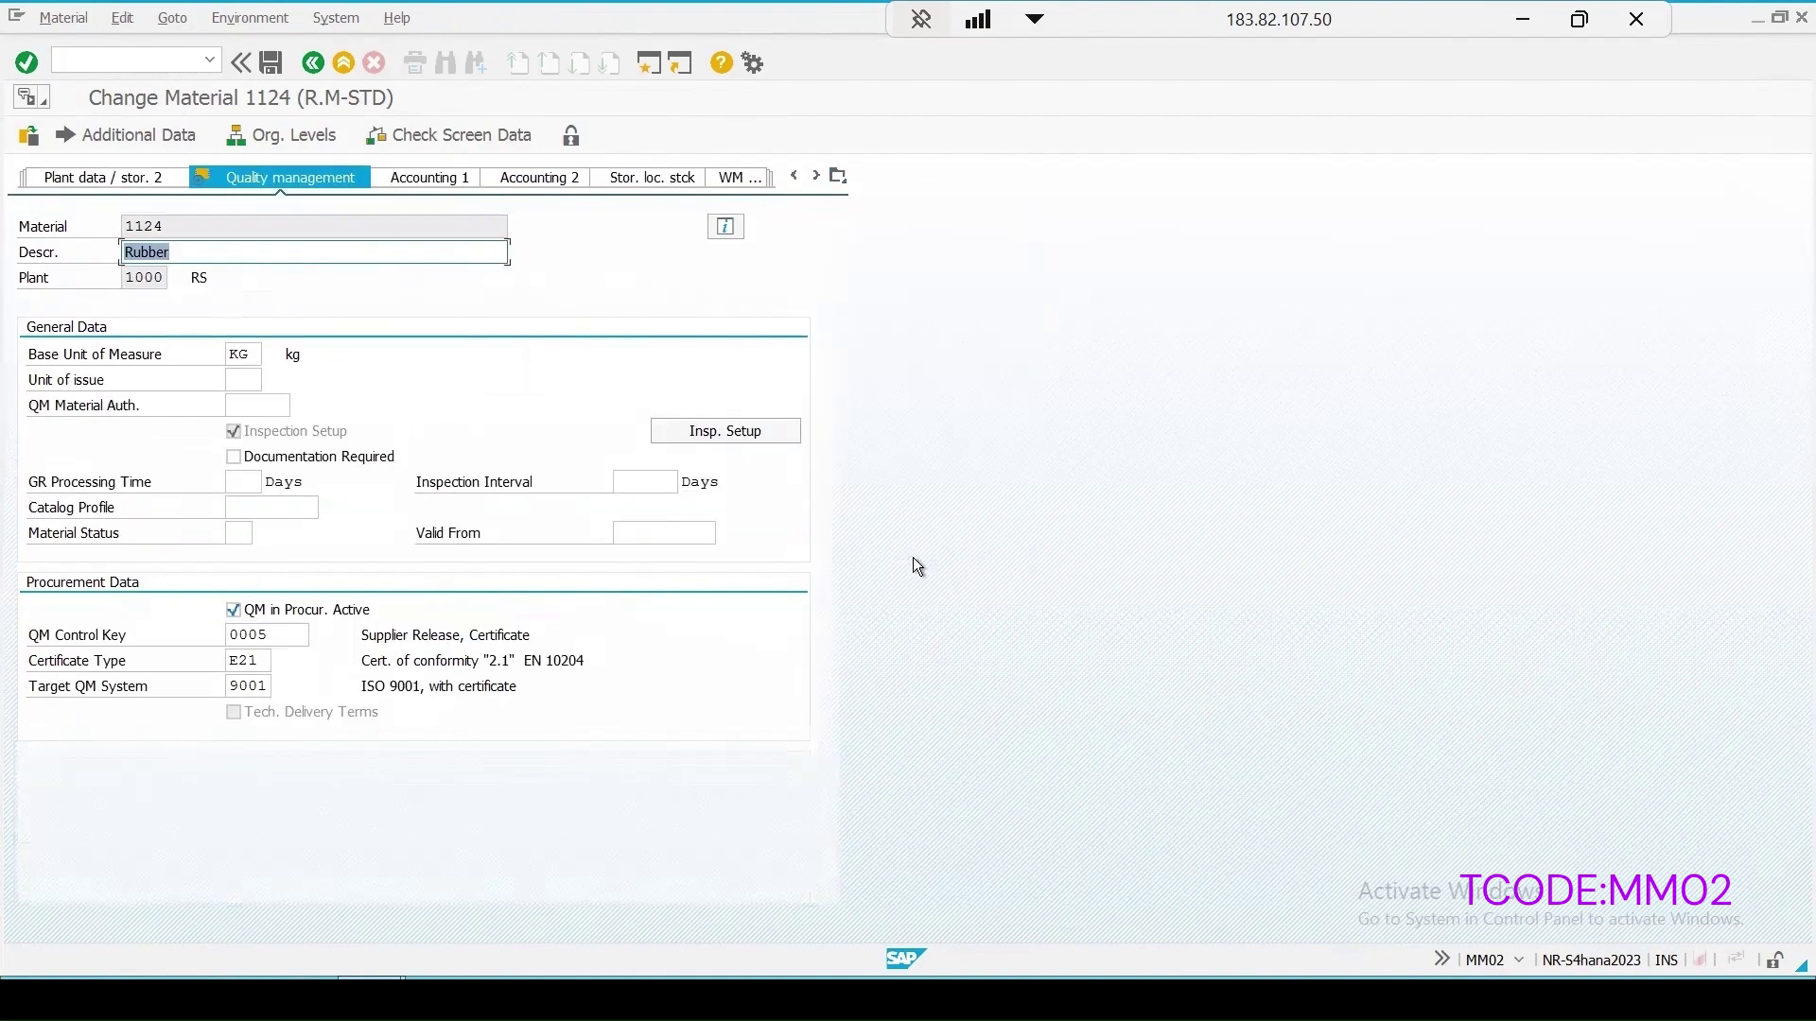
{"action": "left_click", "coordinate": [740, 431]}
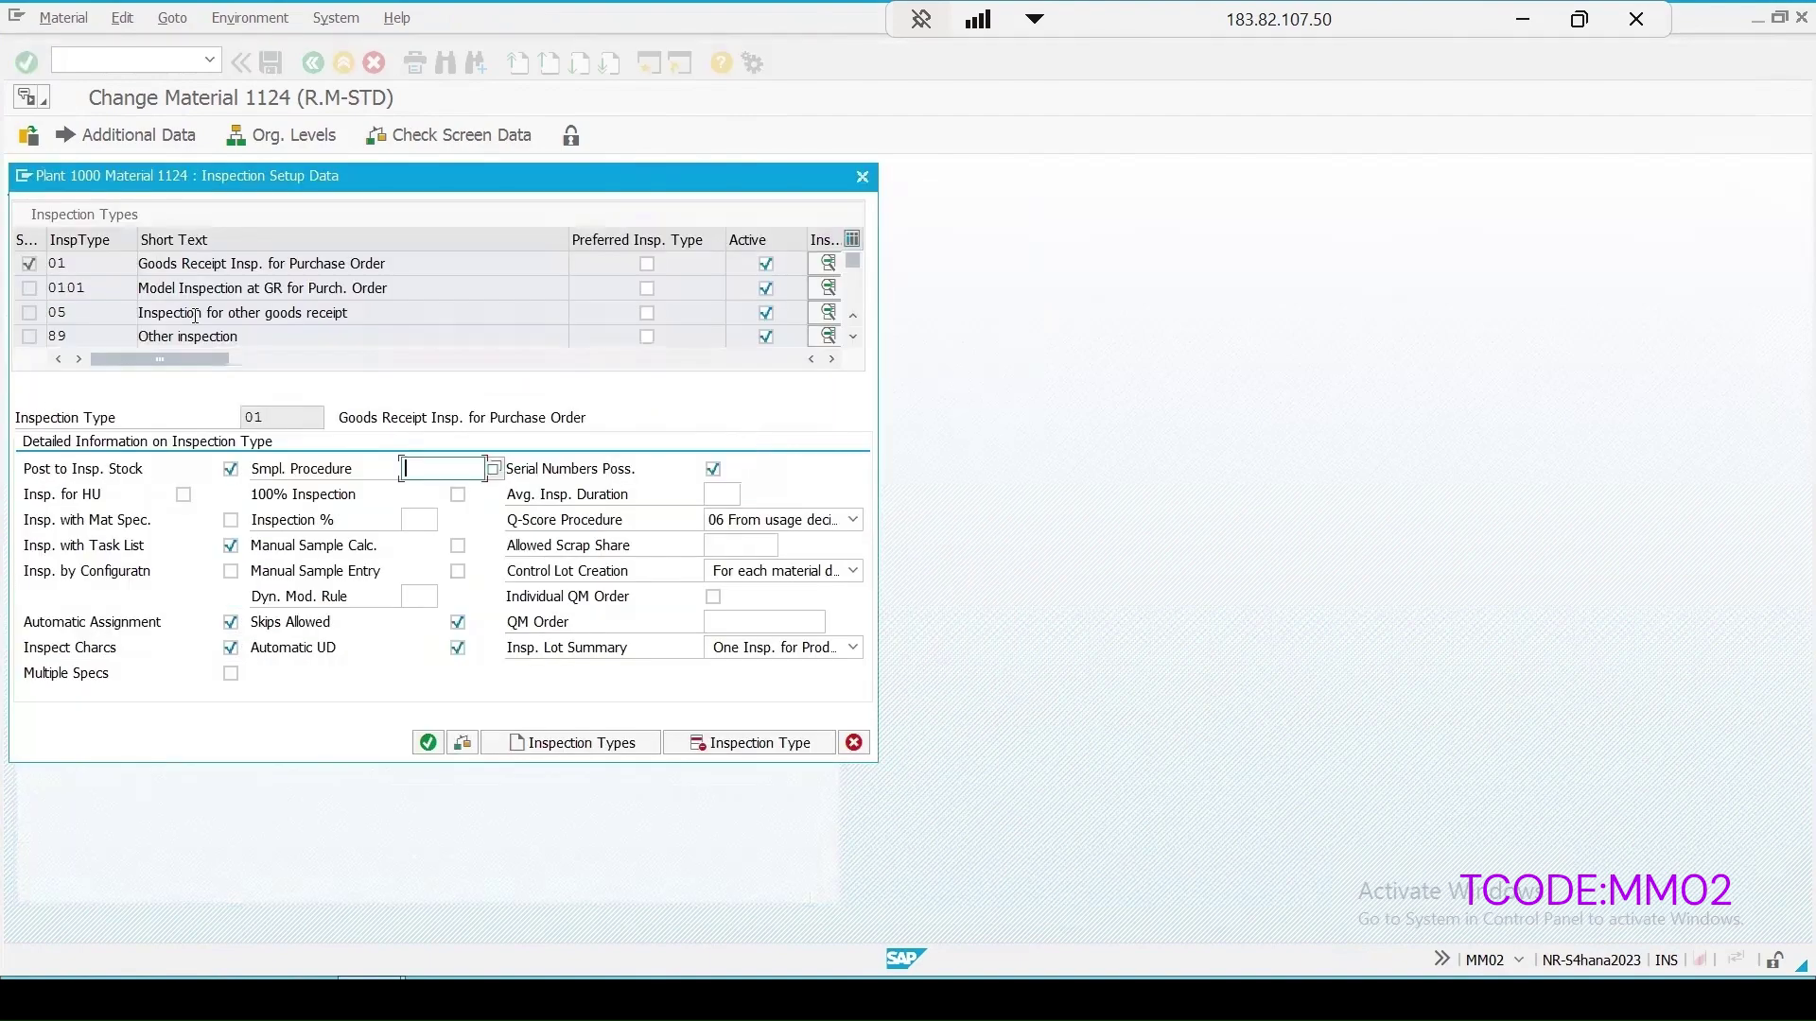
{"action": "scroll", "coordinate": [313, 312], "scroll_direction": "down", "scroll_amount": 3}
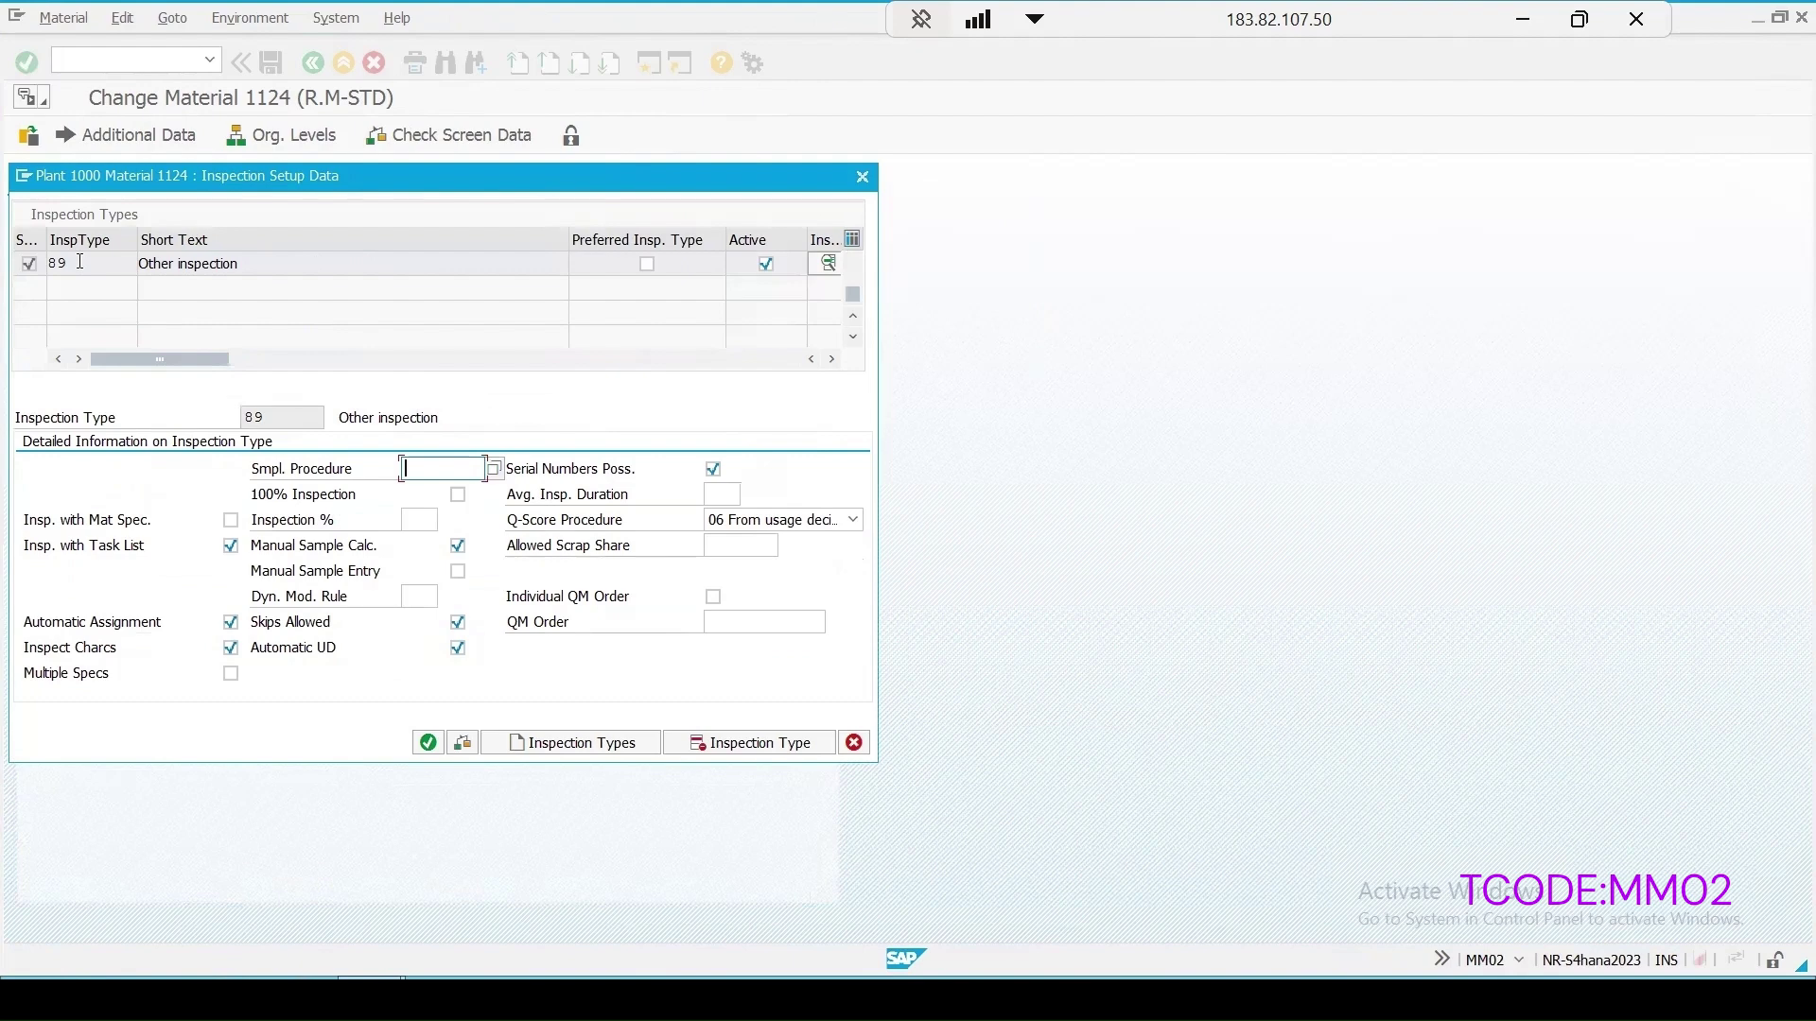
{"action": "left_click", "coordinate": [83, 262]}
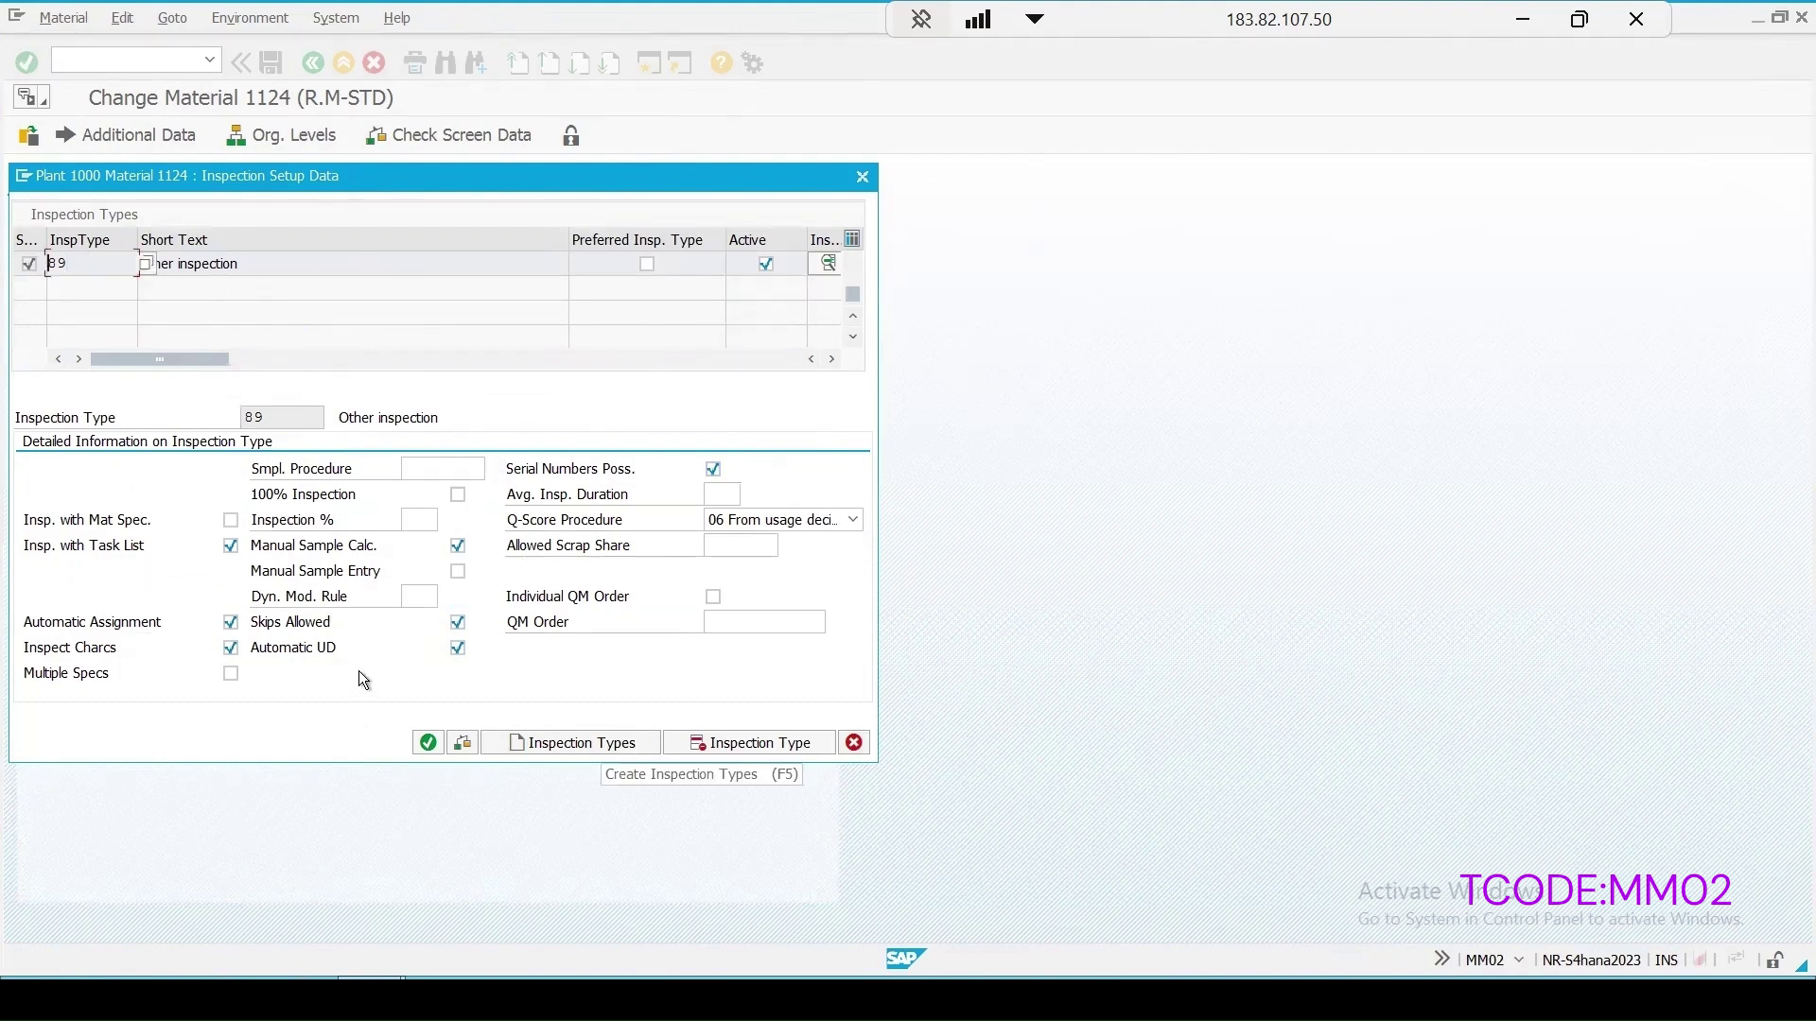
Step: Disable manual sample calculation for inspection type 89 and look through the available sampling procedures without choosing one
{"action": "left_click", "coordinate": [458, 546]}
{"action": "left_click", "coordinate": [421, 473]}
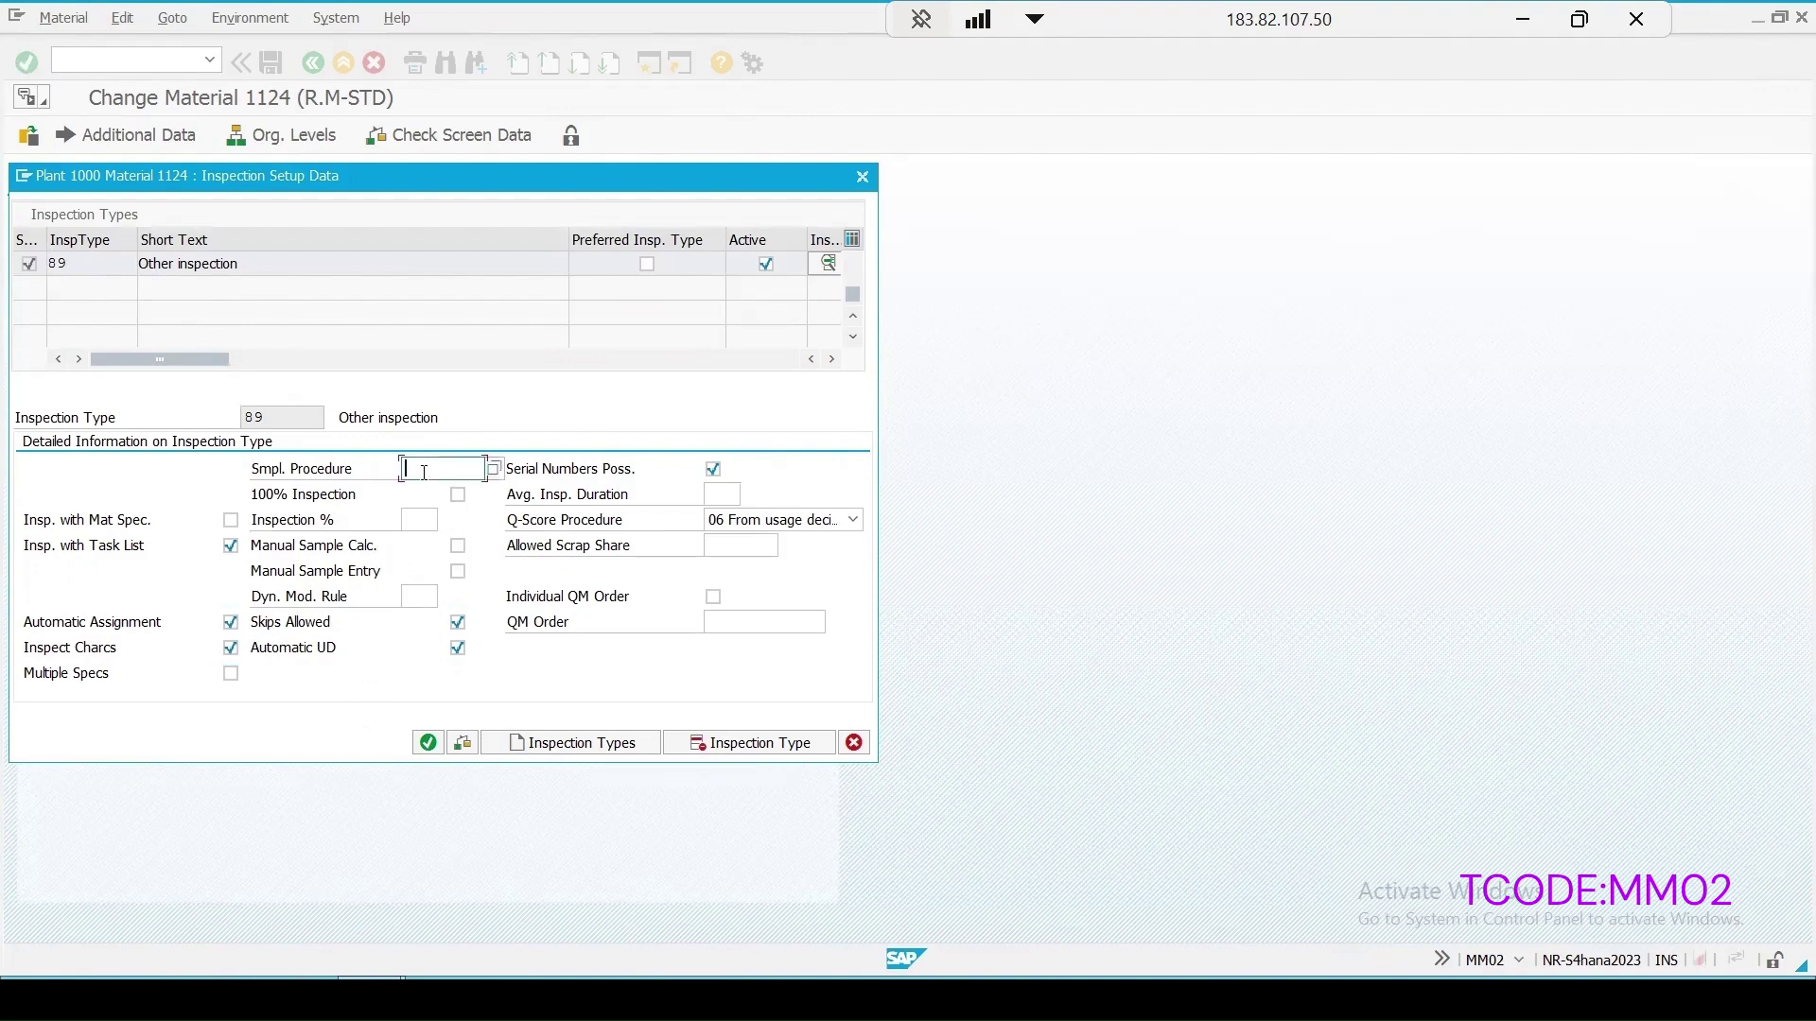
{"action": "left_click", "coordinate": [493, 469]}
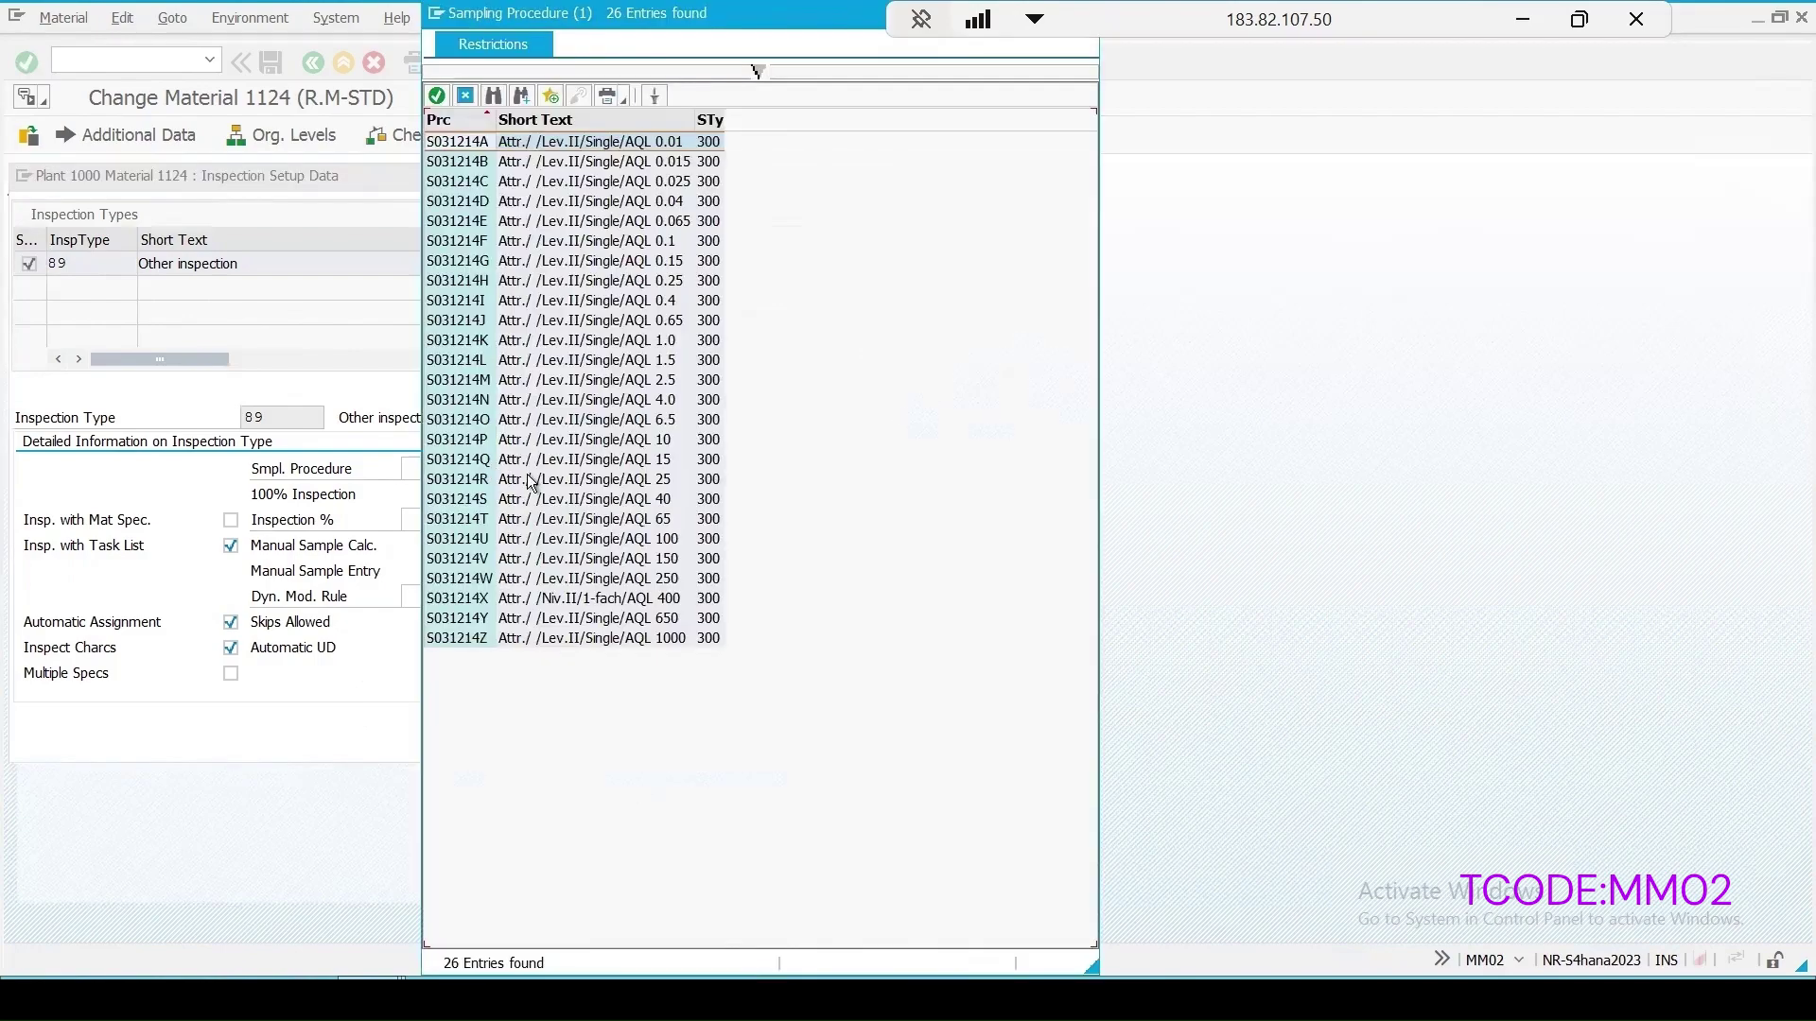
{"action": "left_click", "coordinate": [465, 96]}
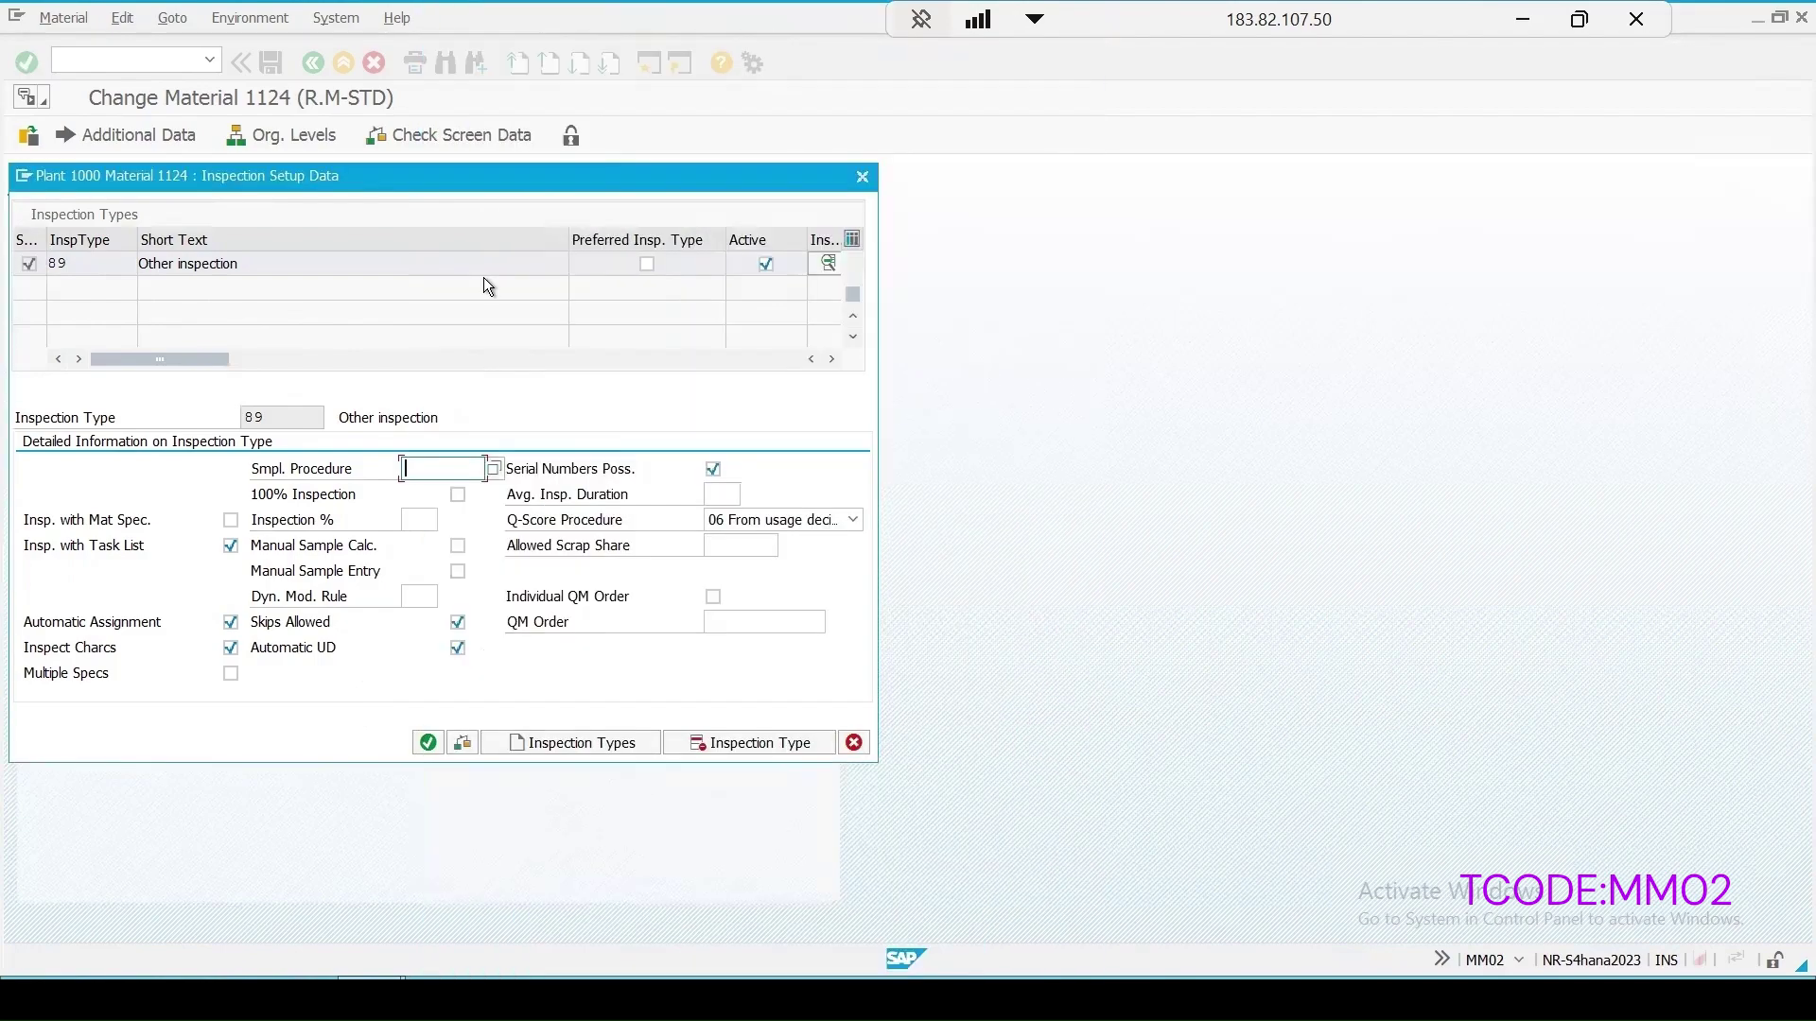
Step: Enable 100% inspection for inspection type 89, confirm the inspection setup and save material 1124
{"action": "left_click", "coordinate": [458, 495]}
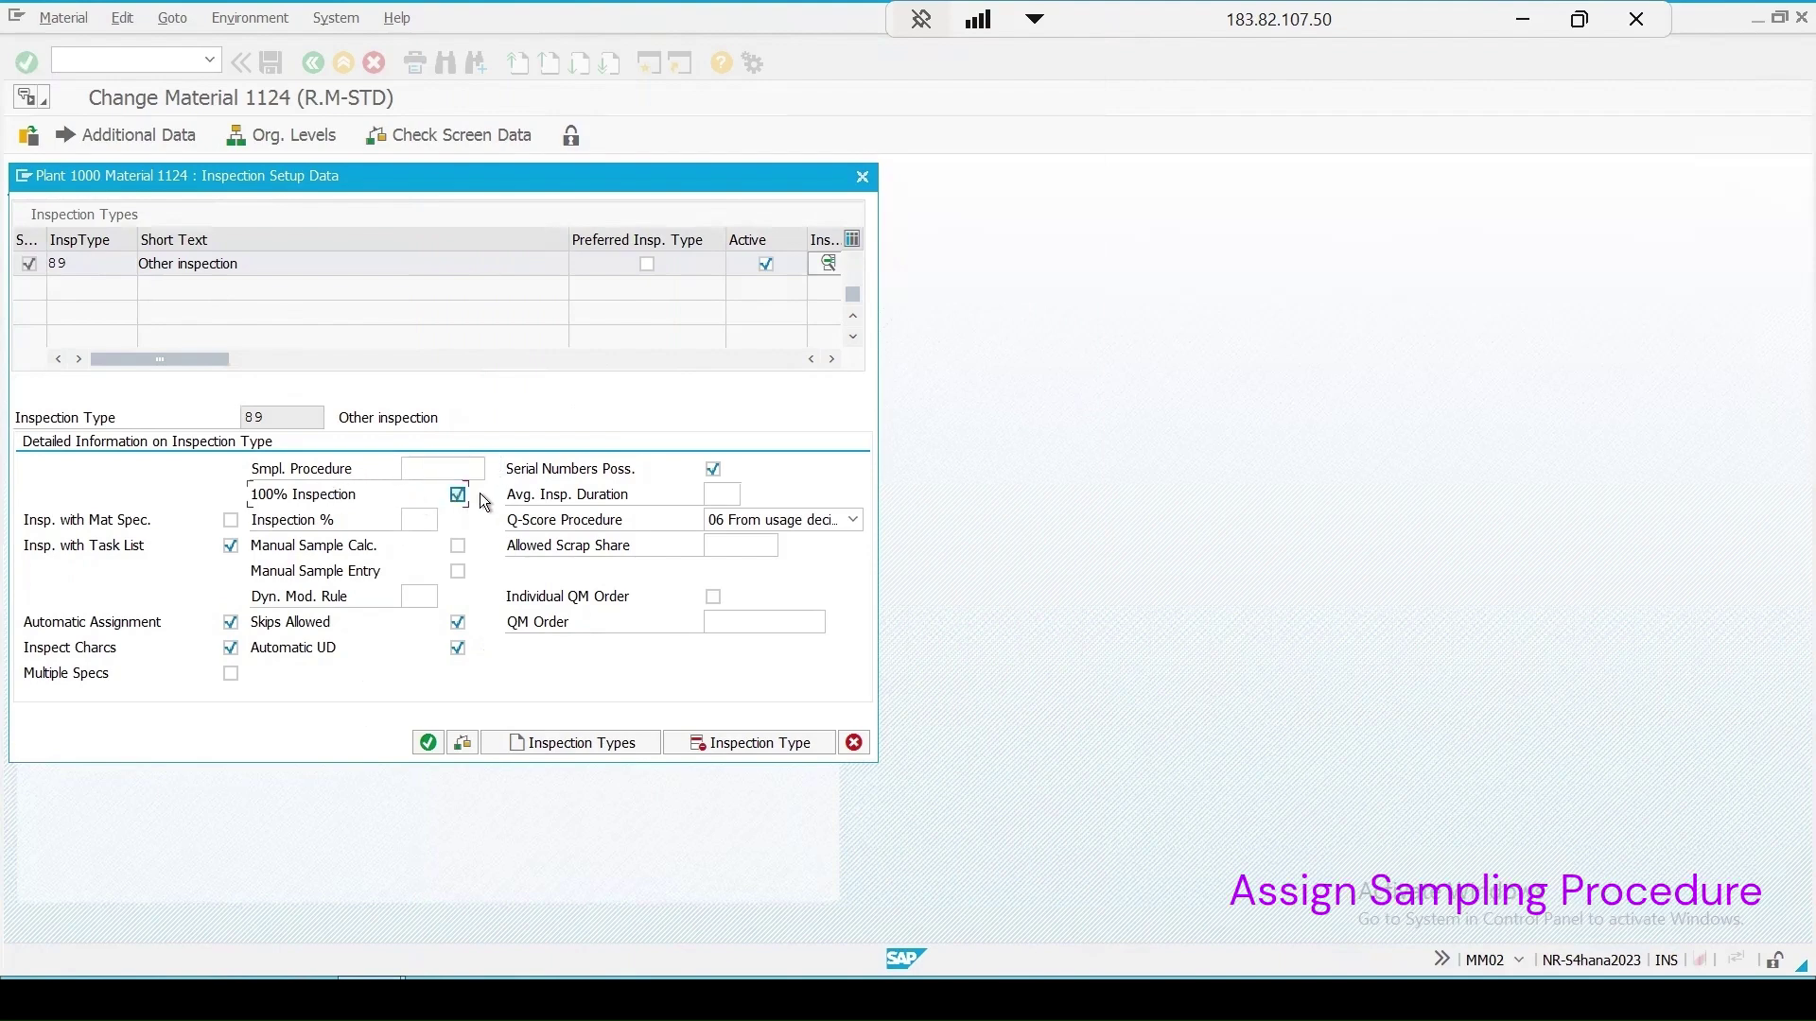
{"action": "left_click", "coordinate": [422, 519]}
{"action": "left_click", "coordinate": [427, 742]}
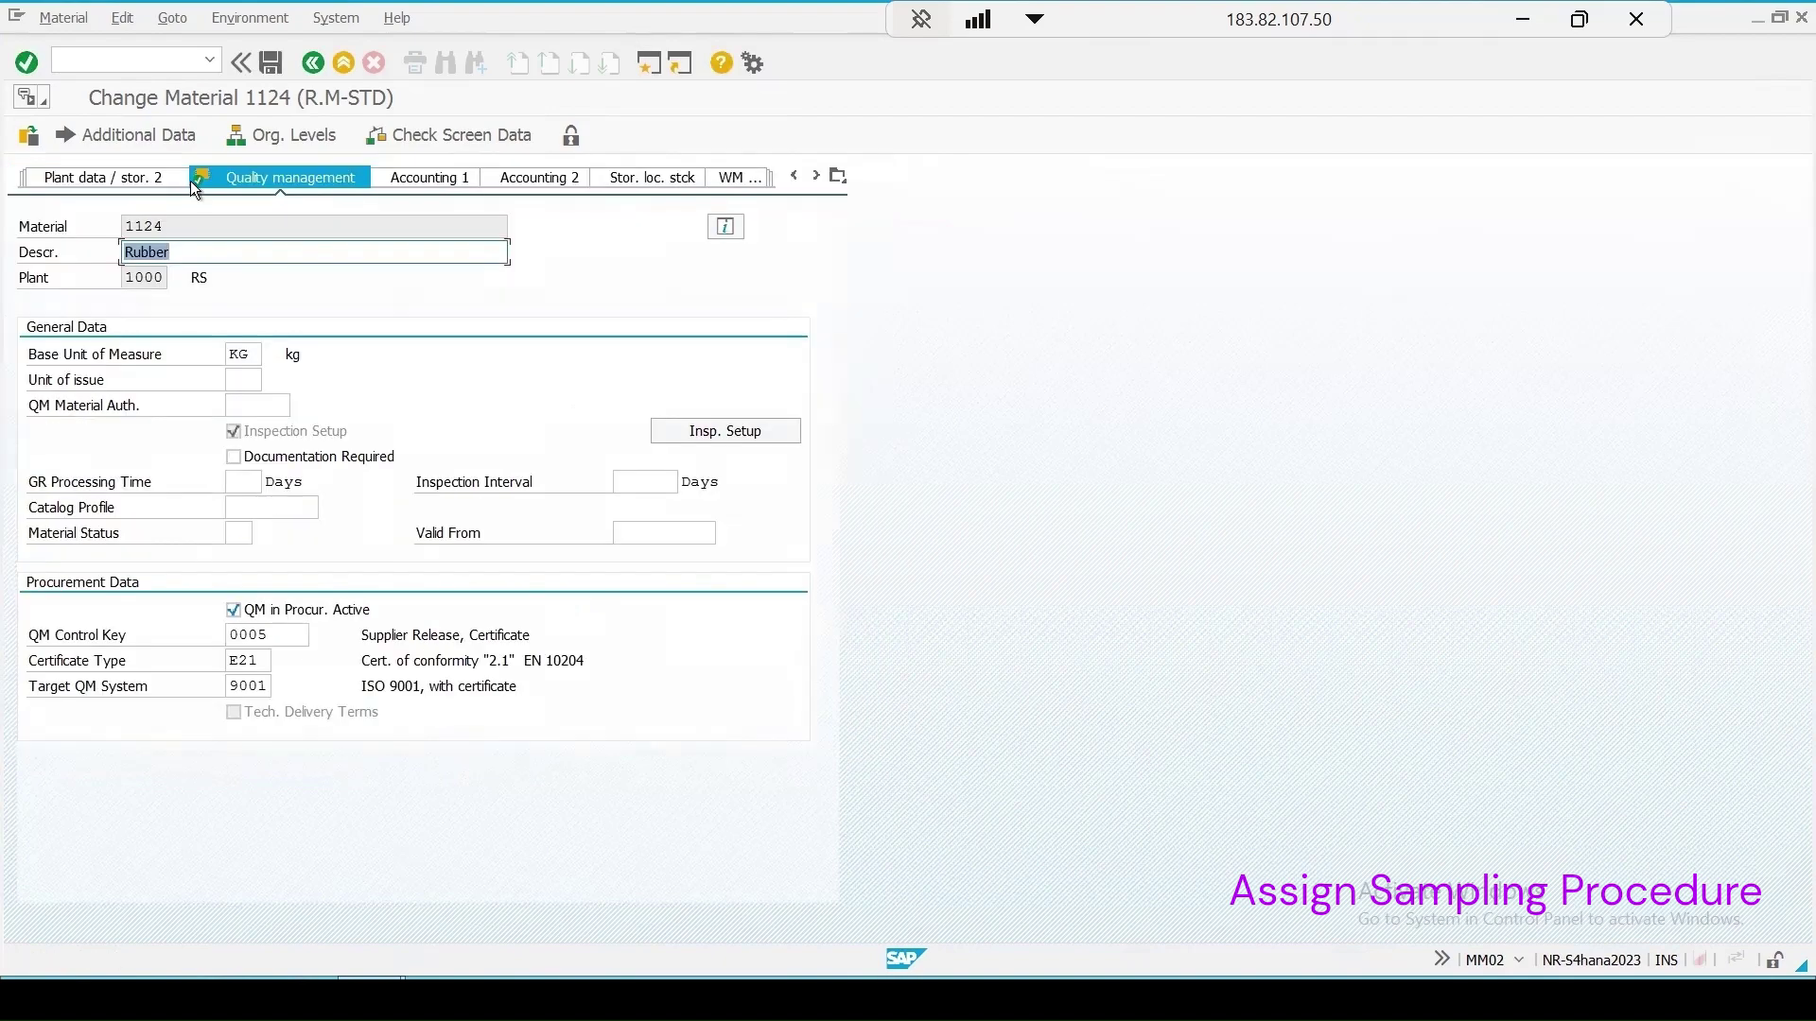
{"action": "left_click", "coordinate": [272, 62]}
Step: Open the inspection plan for material 1124 in plant 1000 for changing with transaction QP02
{"action": "left_click", "coordinate": [132, 60]}
{"action": "type", "text": "/n"}
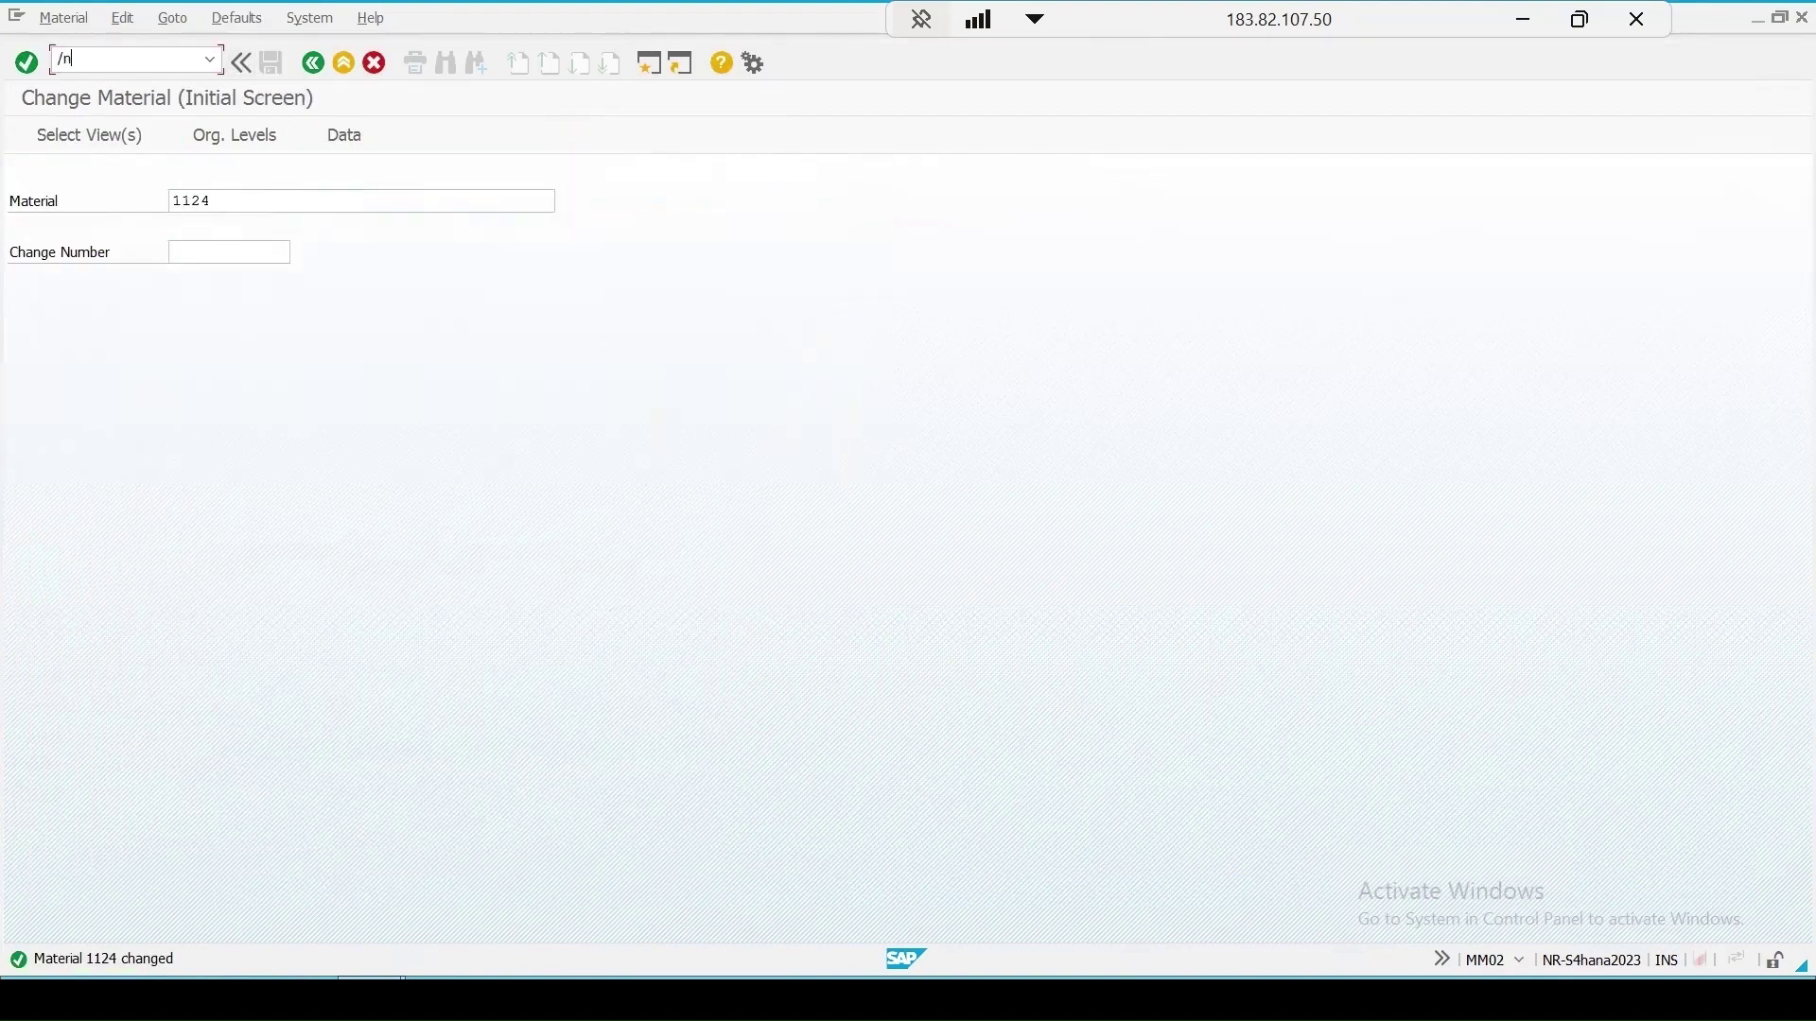
{"action": "type", "text": "qp02"}
{"action": "key", "text": "Return"}
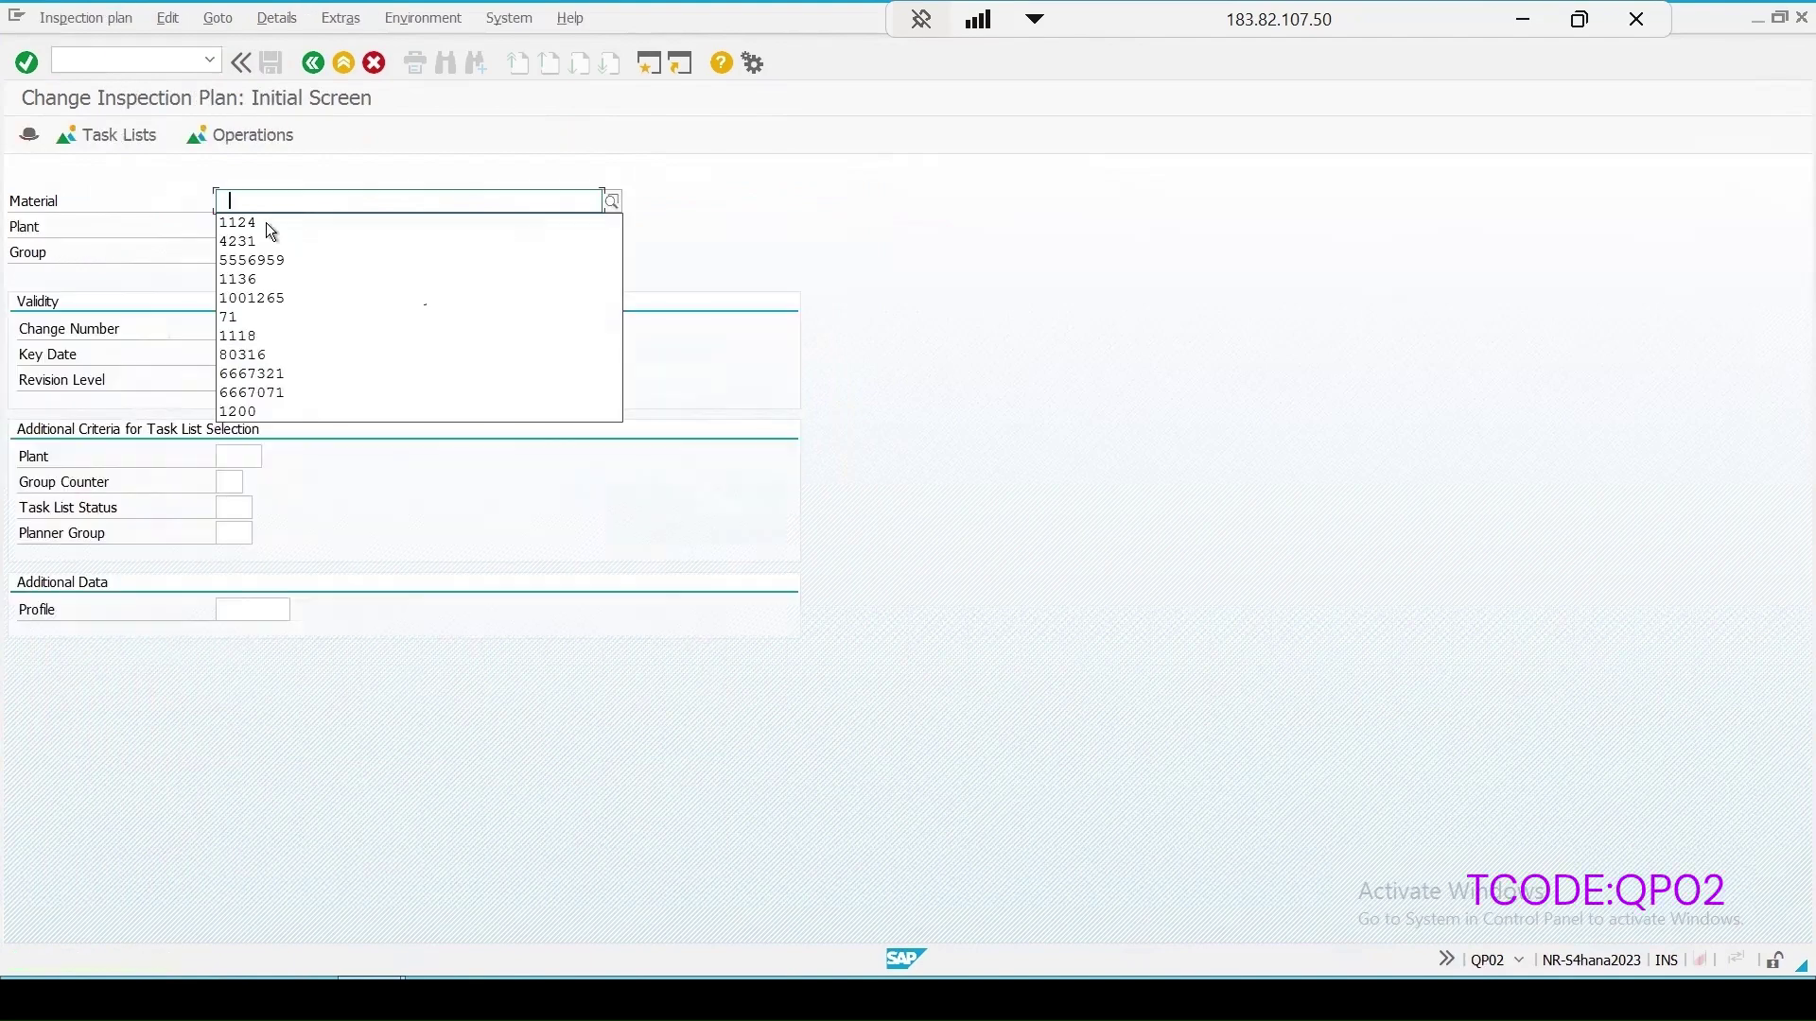
{"action": "left_click", "coordinate": [221, 226]}
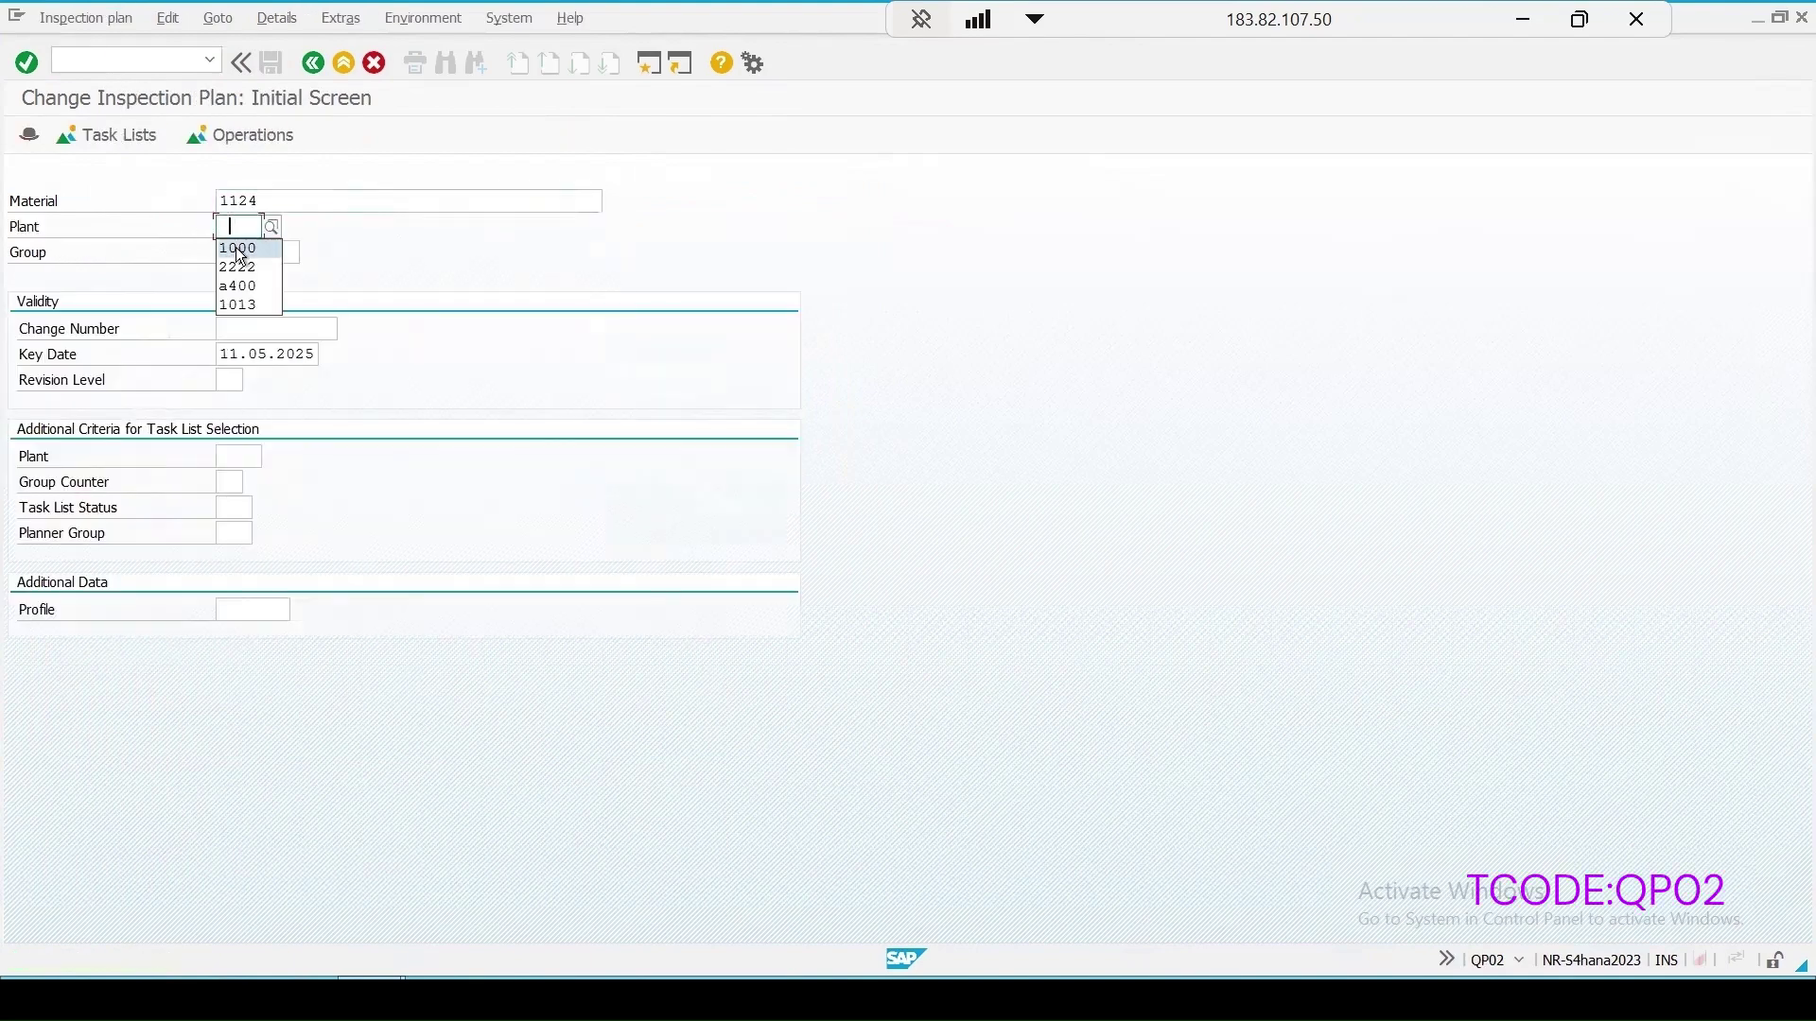
{"action": "left_click", "coordinate": [237, 251]}
{"action": "key", "text": "Return"}
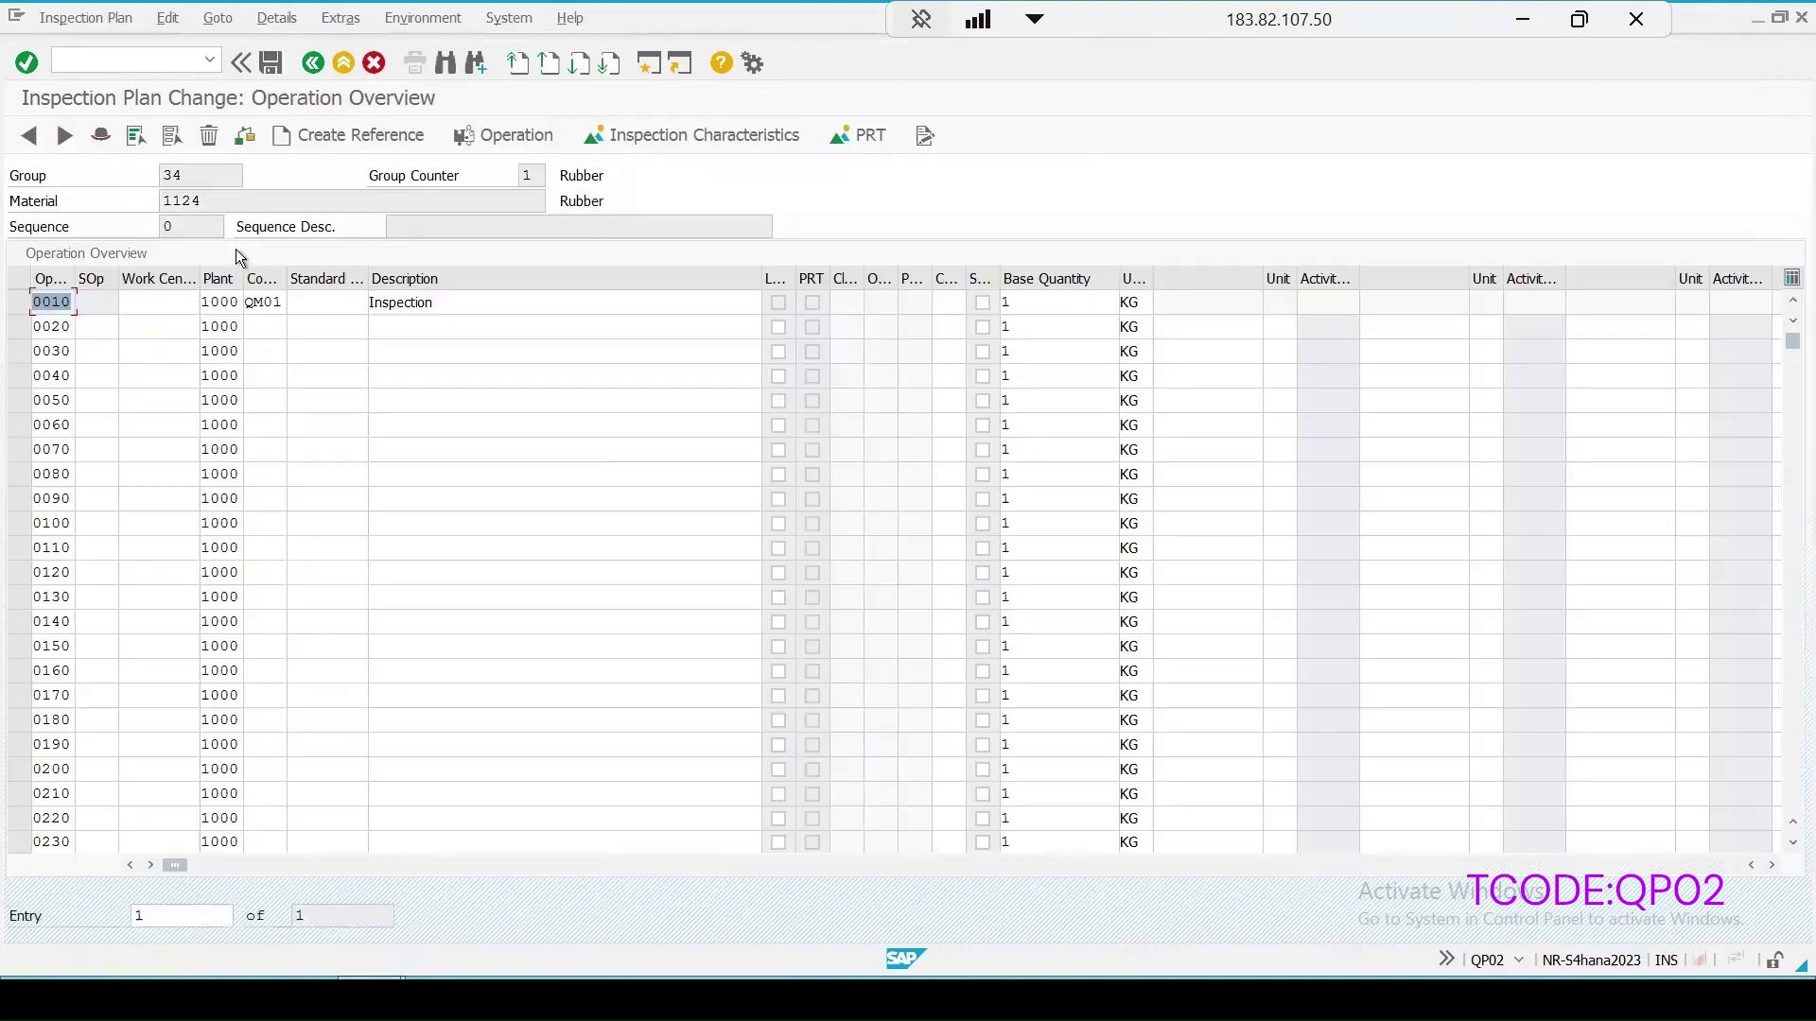
Step: Check the inspection plan's header details, and open the inspection characteristics of operation 0010
{"action": "left_click", "coordinate": [99, 137]}
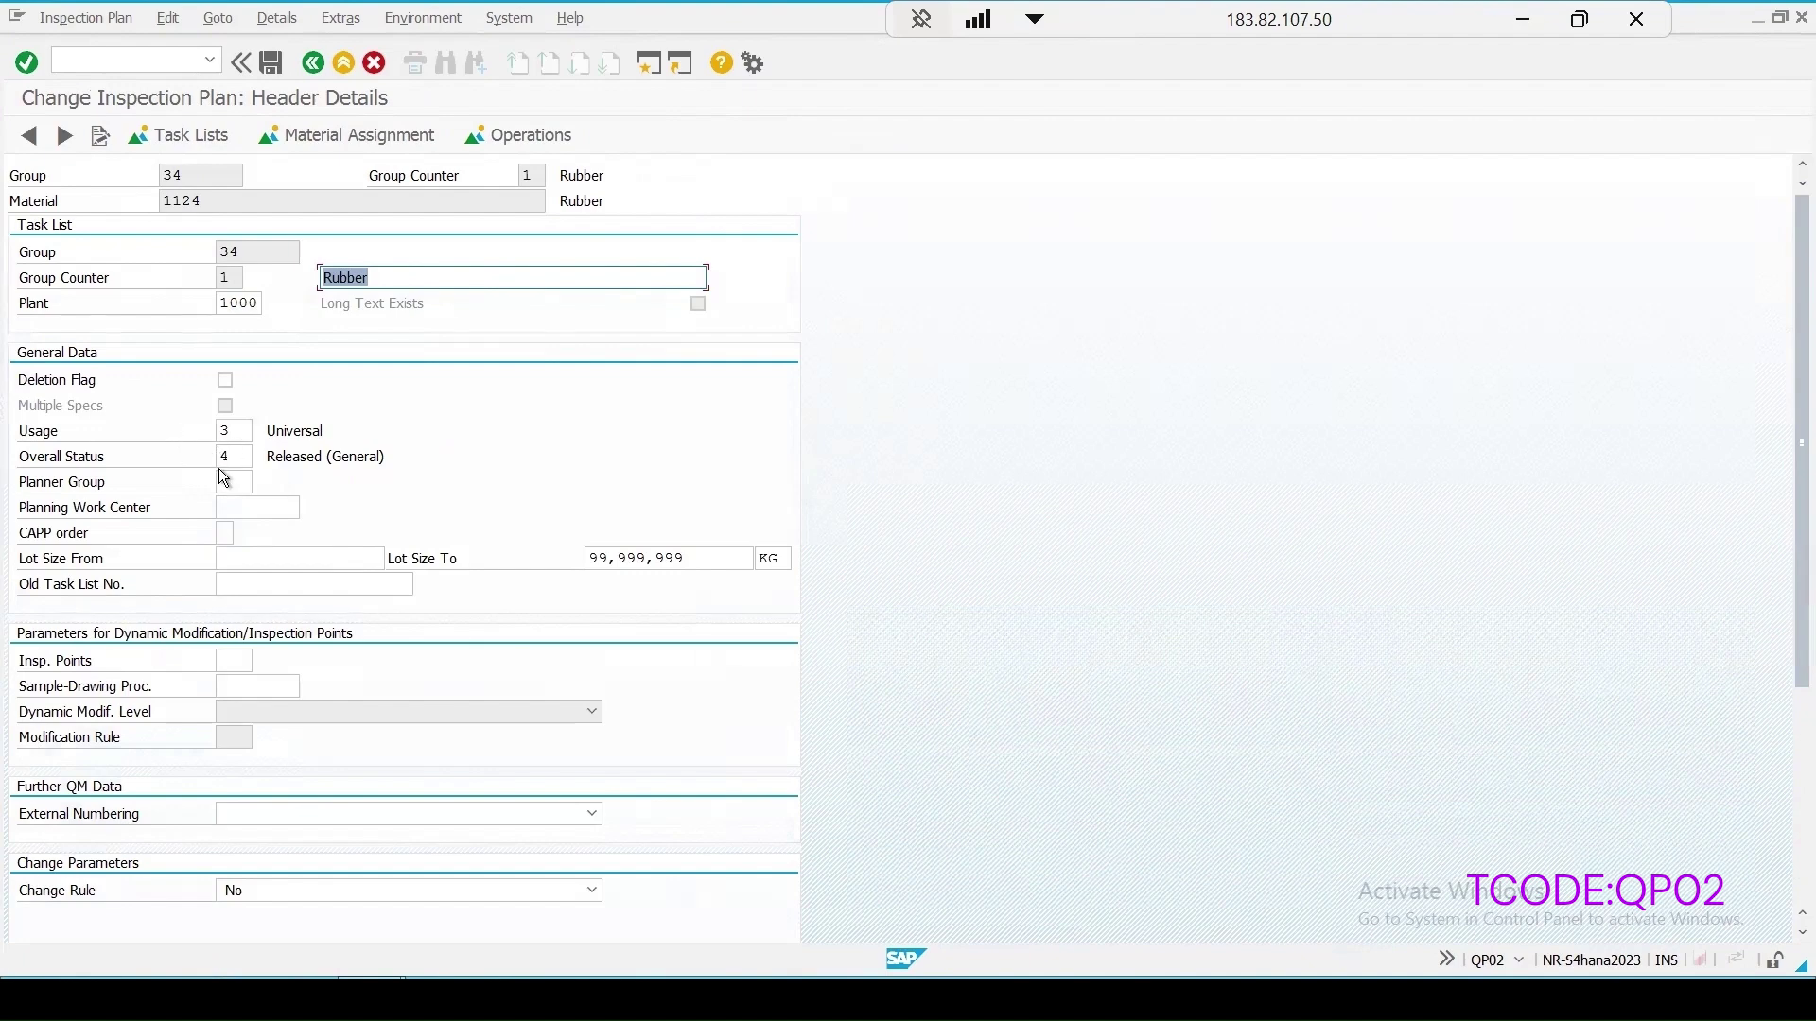
{"action": "left_click", "coordinate": [510, 138]}
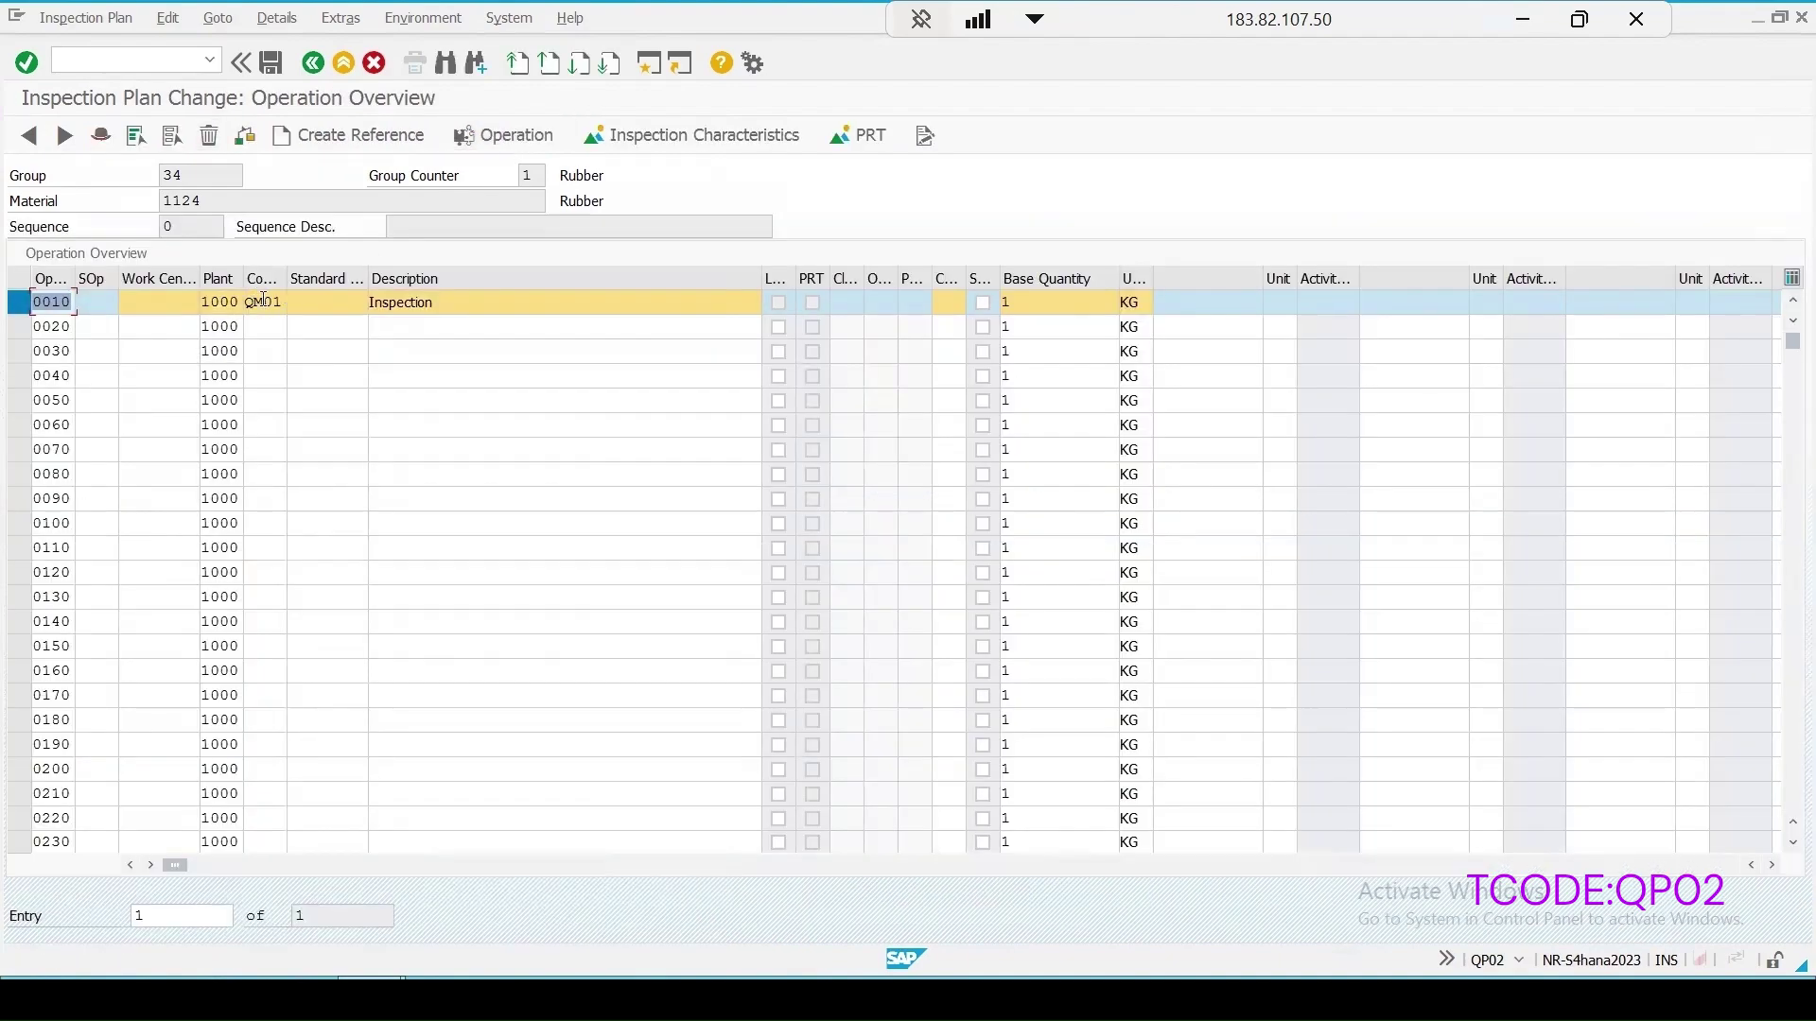
{"action": "left_click", "coordinate": [17, 301]}
{"action": "left_click", "coordinate": [706, 132]}
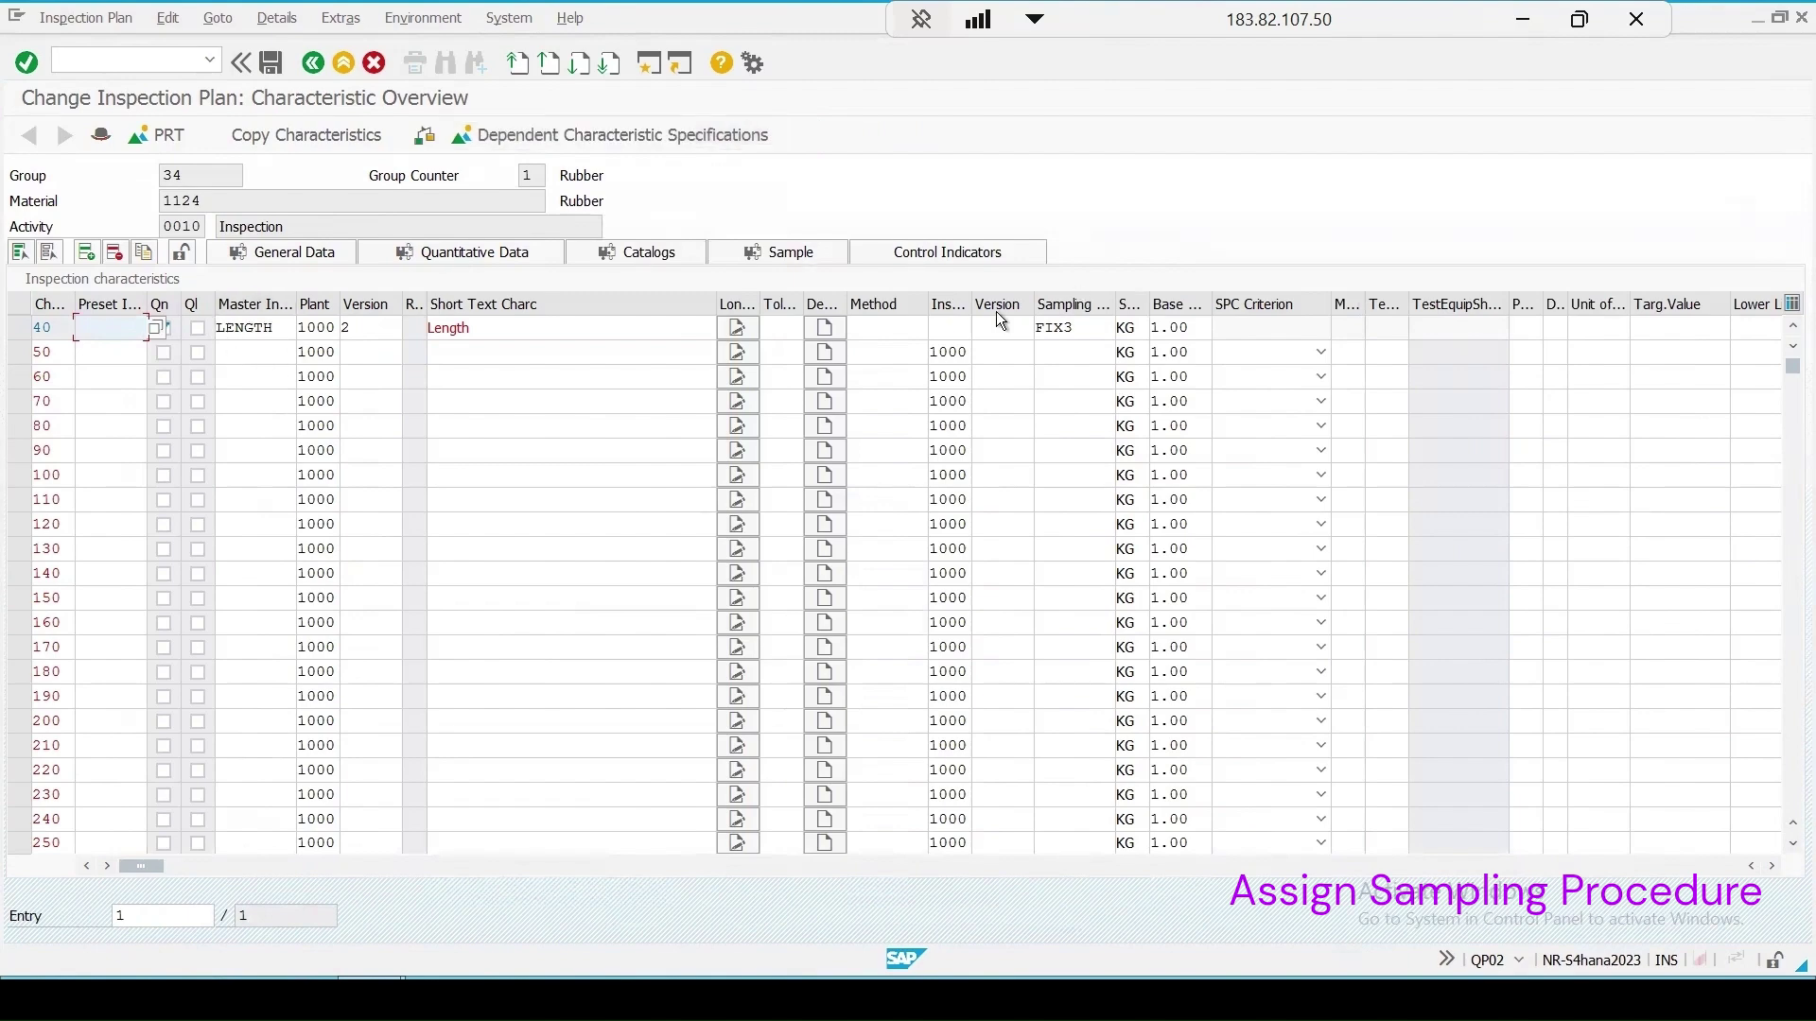
Step: Review the control indicators of the Length characteristic alongside its assigned sampling procedure, confirm both dialogs and save the inspection plan
{"action": "left_click", "coordinate": [19, 327]}
{"action": "left_click", "coordinate": [163, 327]}
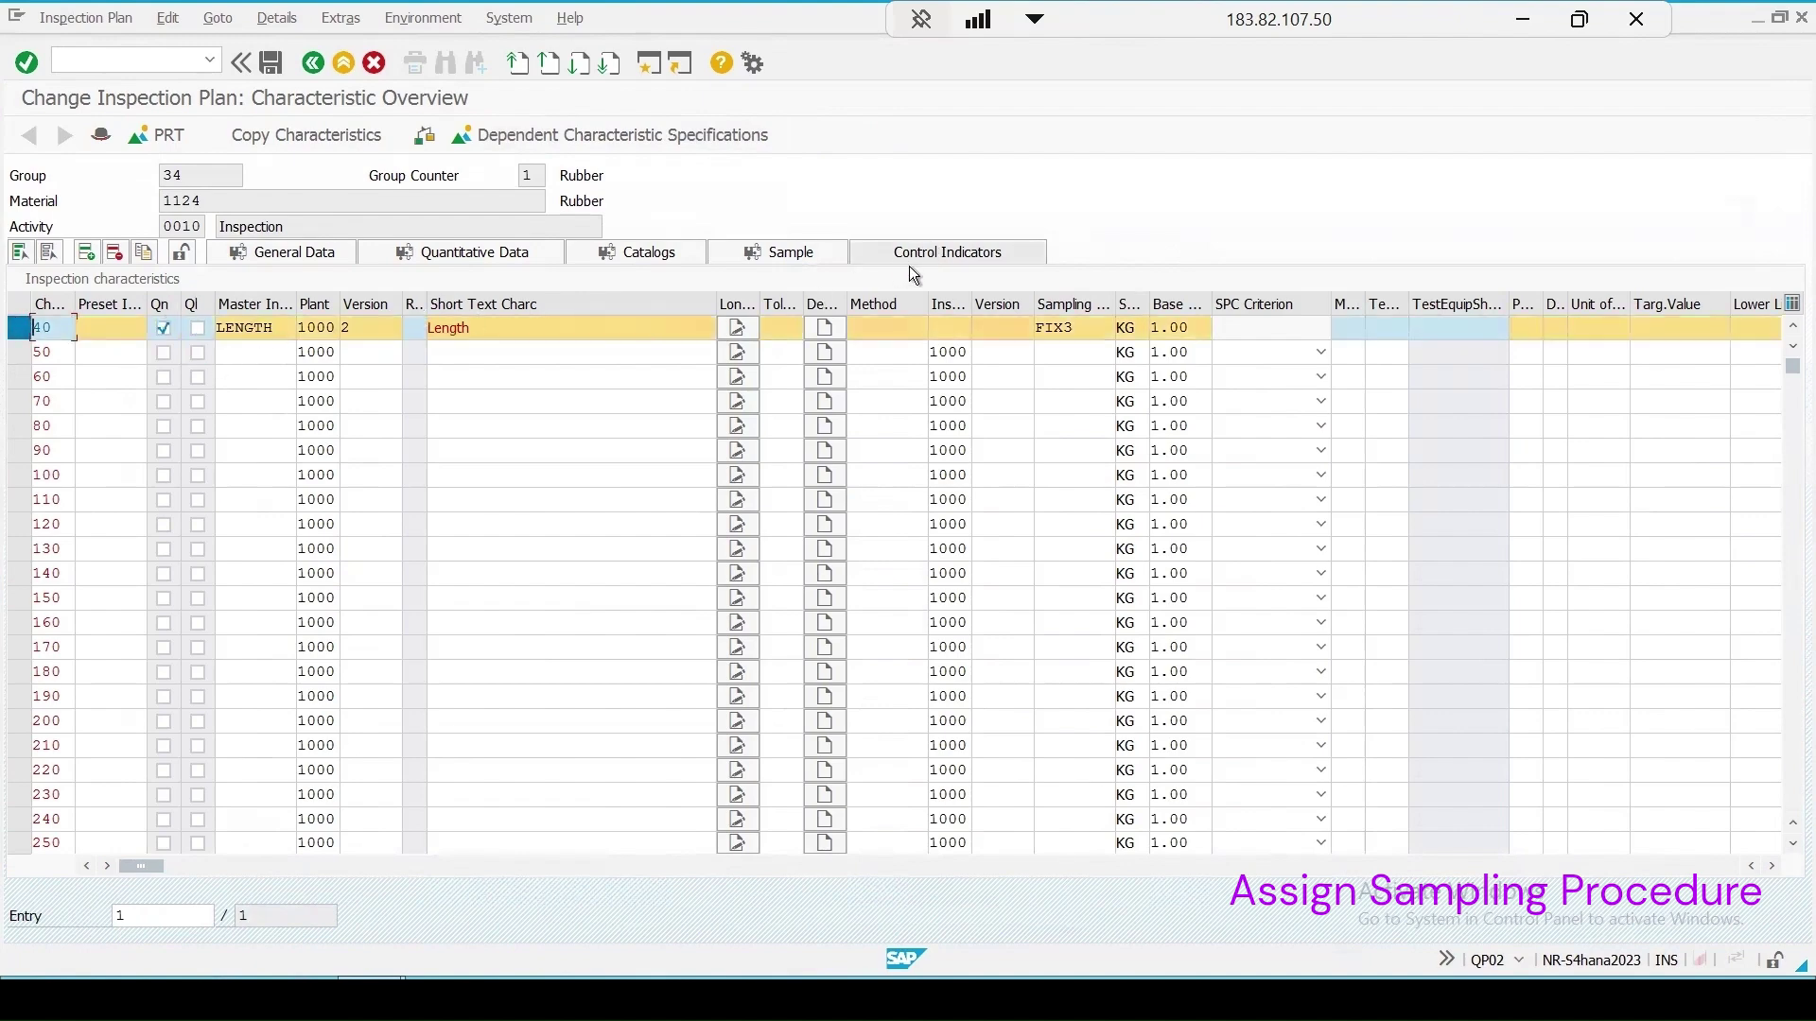
{"action": "left_click", "coordinate": [943, 253]}
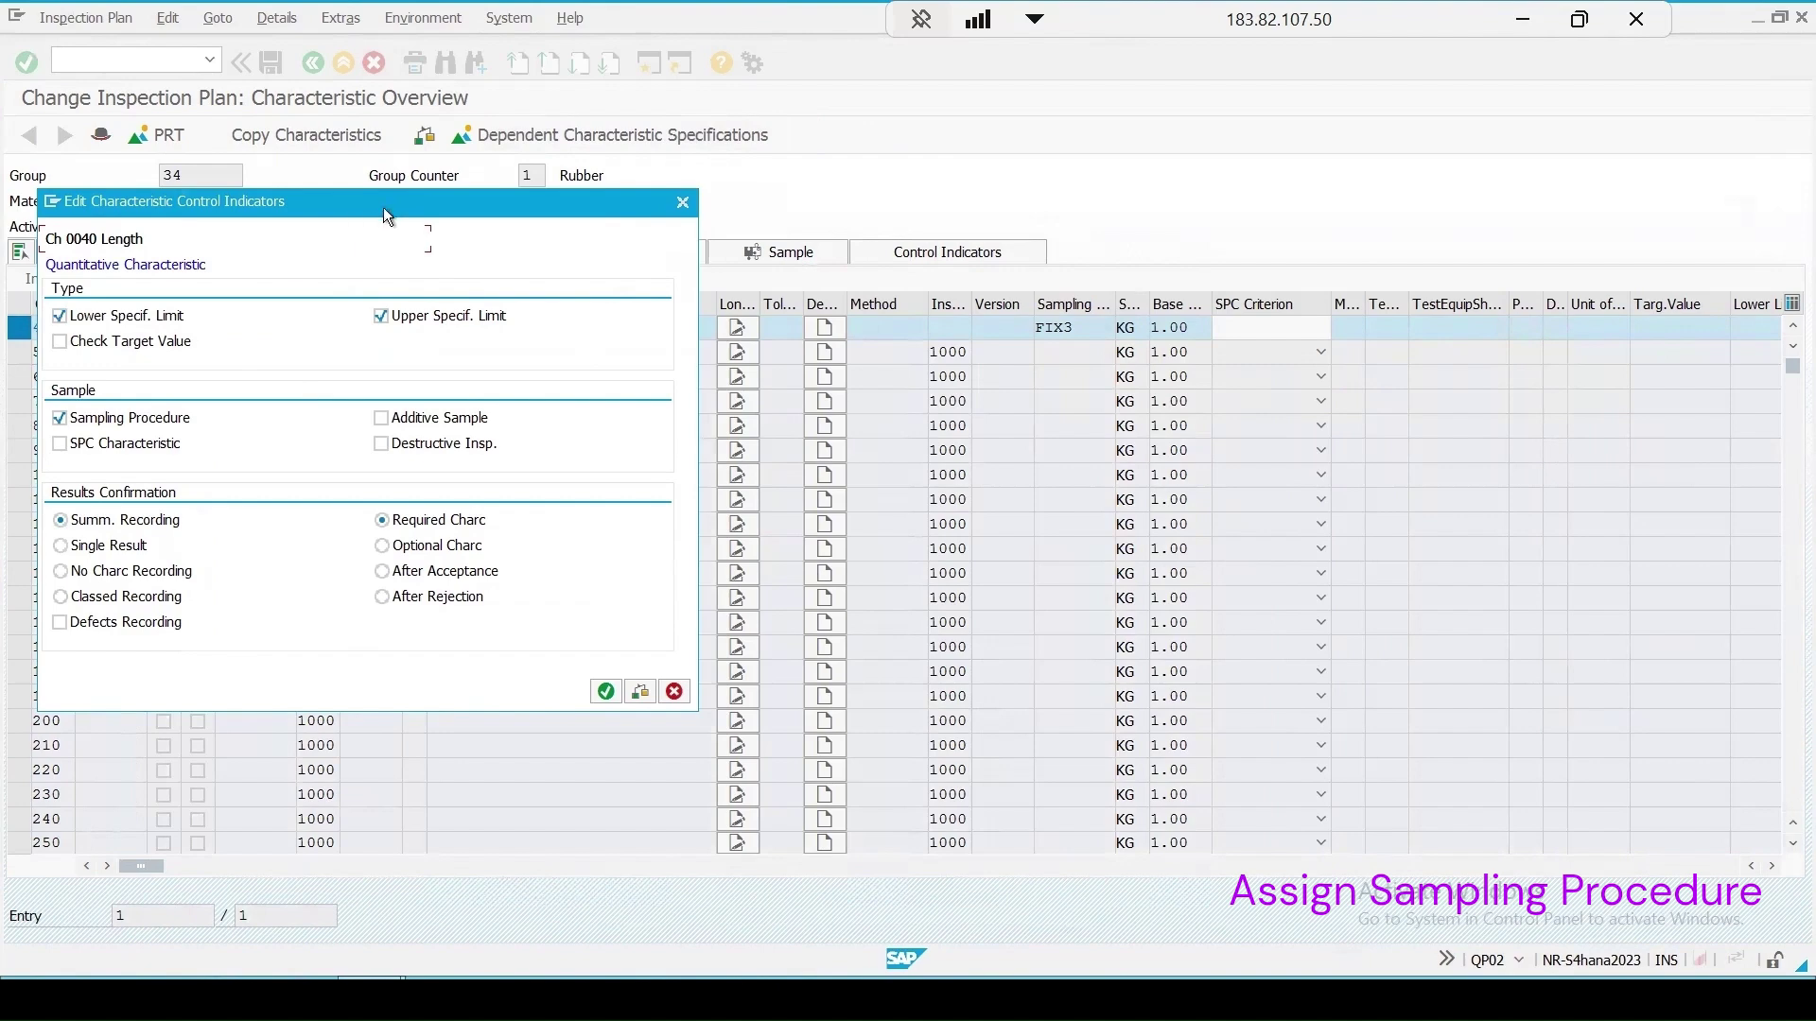
{"action": "left_click_drag", "start_coordinate": [383, 208], "coordinate": [1210, 276]}
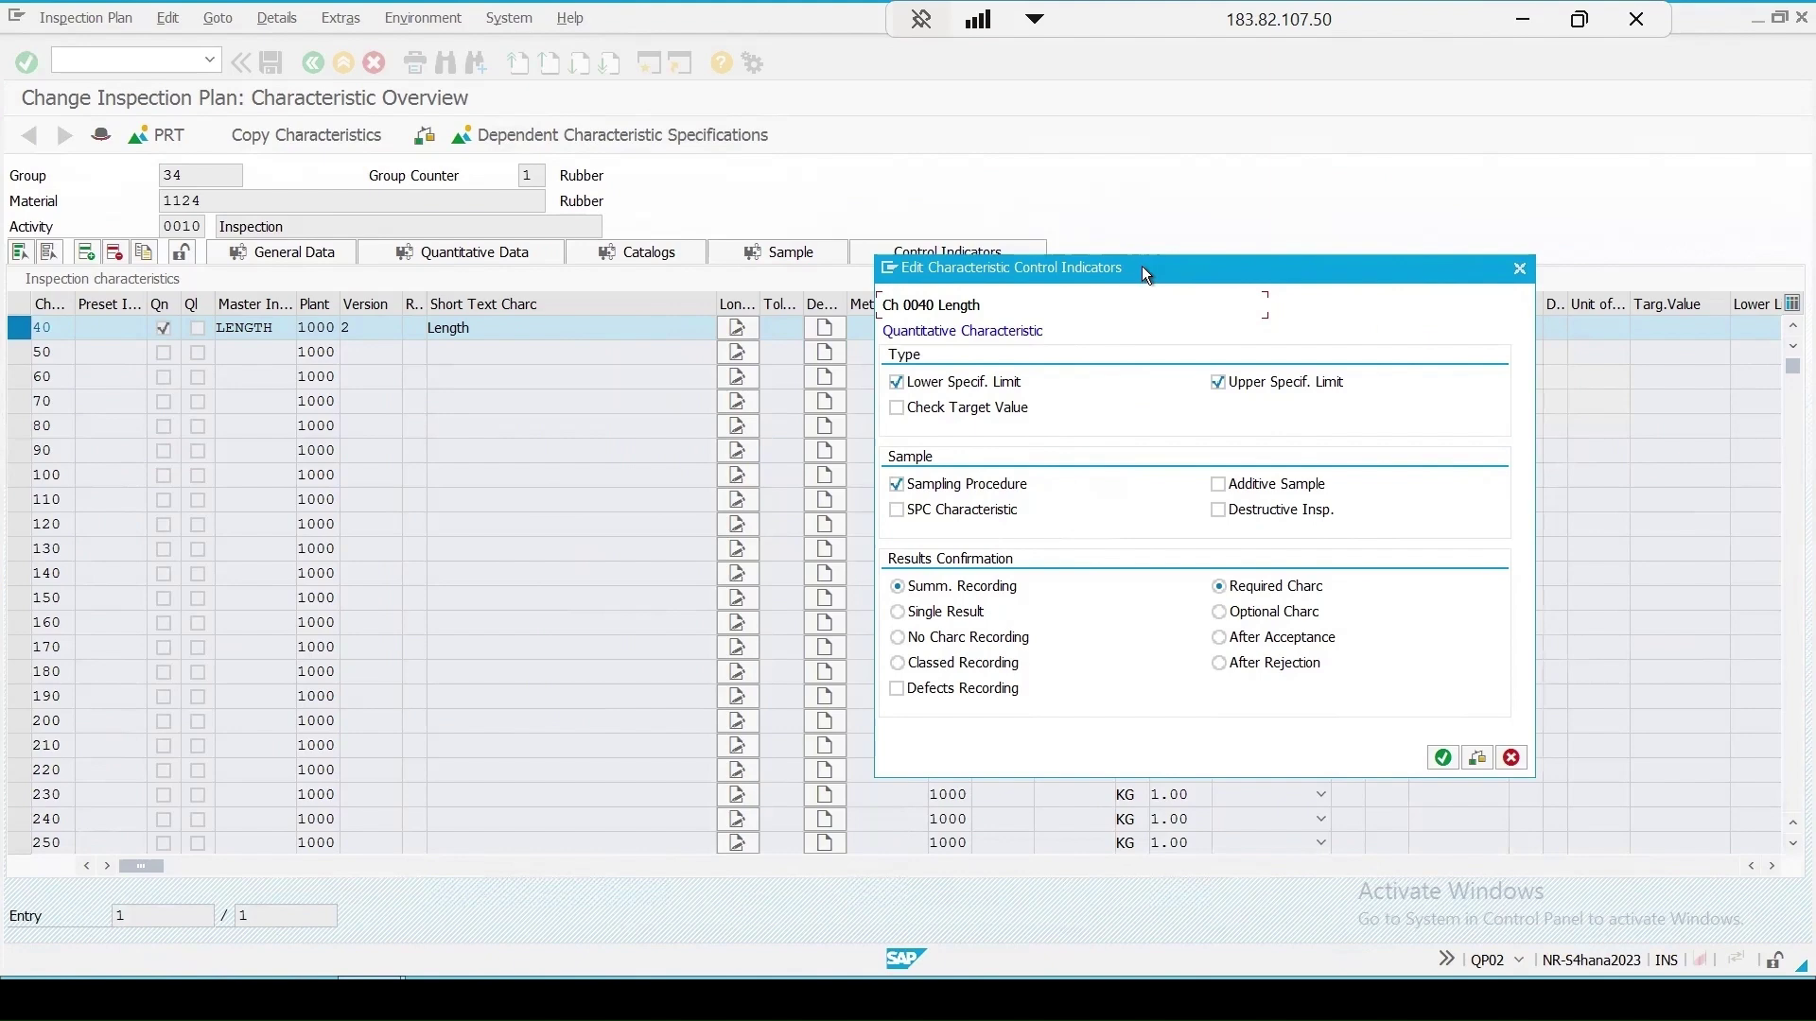
{"action": "left_click_drag", "start_coordinate": [1142, 265], "coordinate": [918, 401]}
{"action": "left_click_drag", "start_coordinate": [758, 434], "coordinate": [755, 425]}
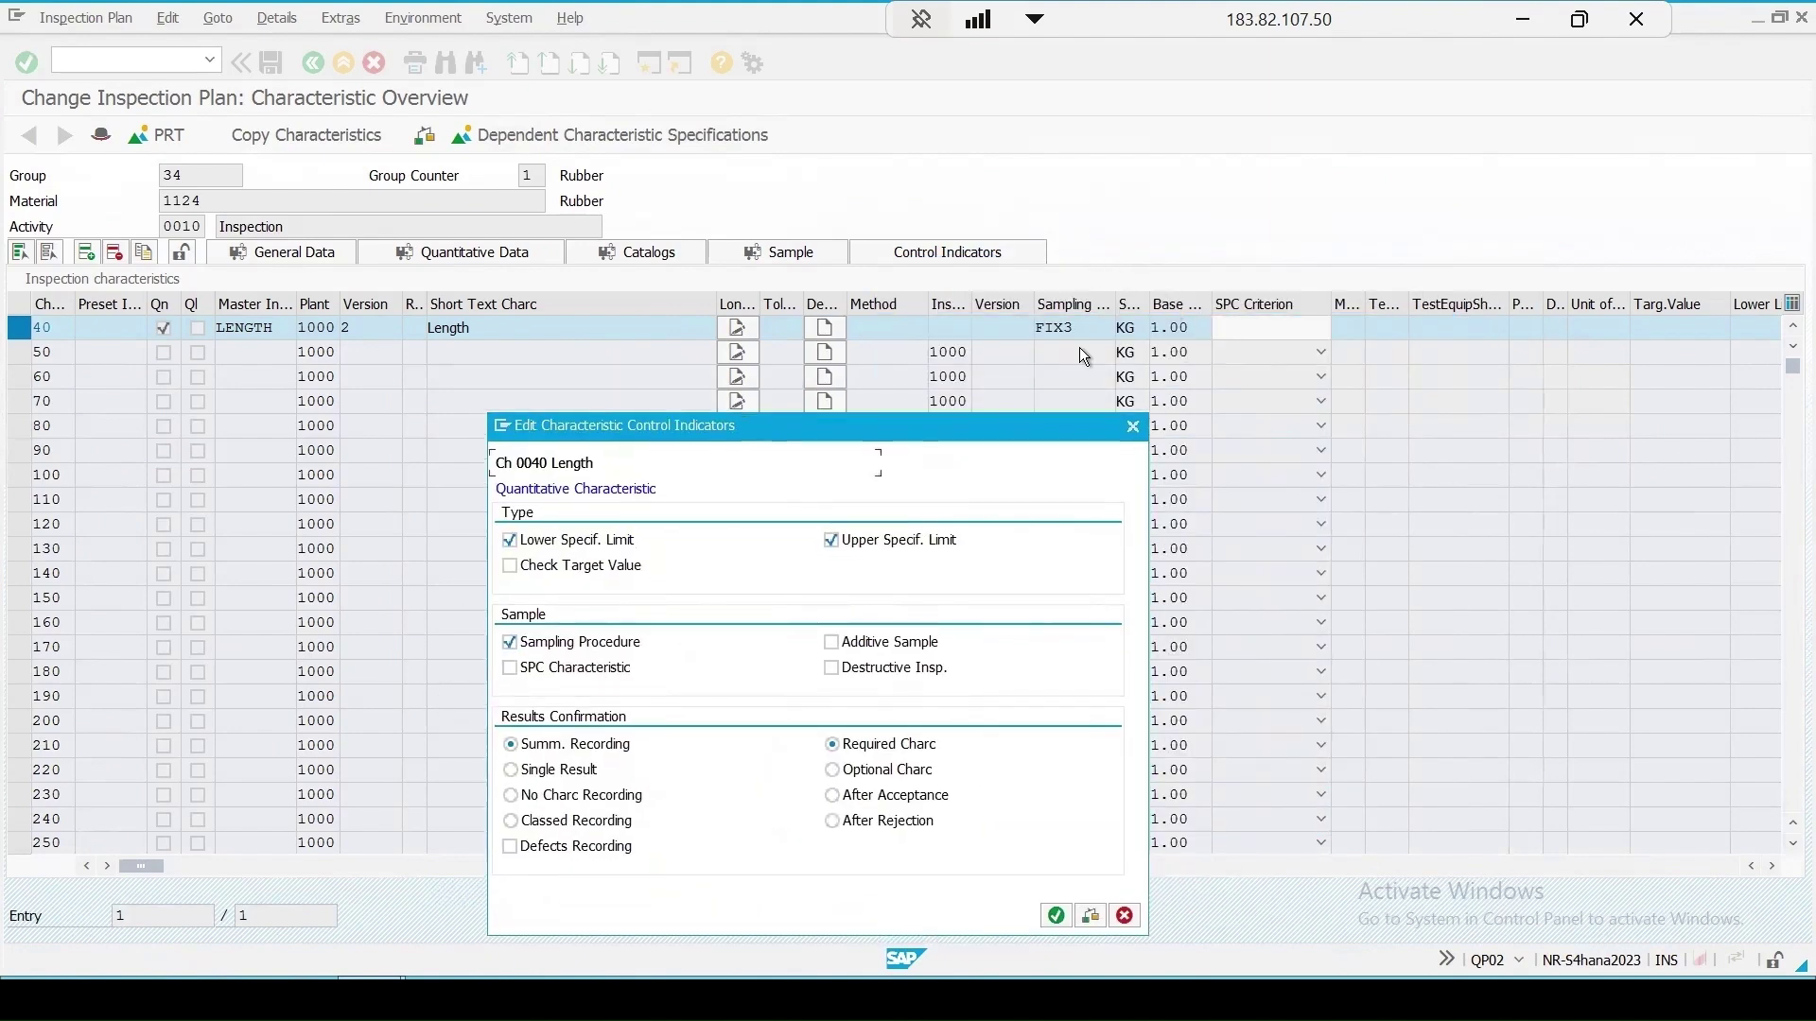
{"action": "left_click_drag", "start_coordinate": [855, 435], "coordinate": [859, 418]}
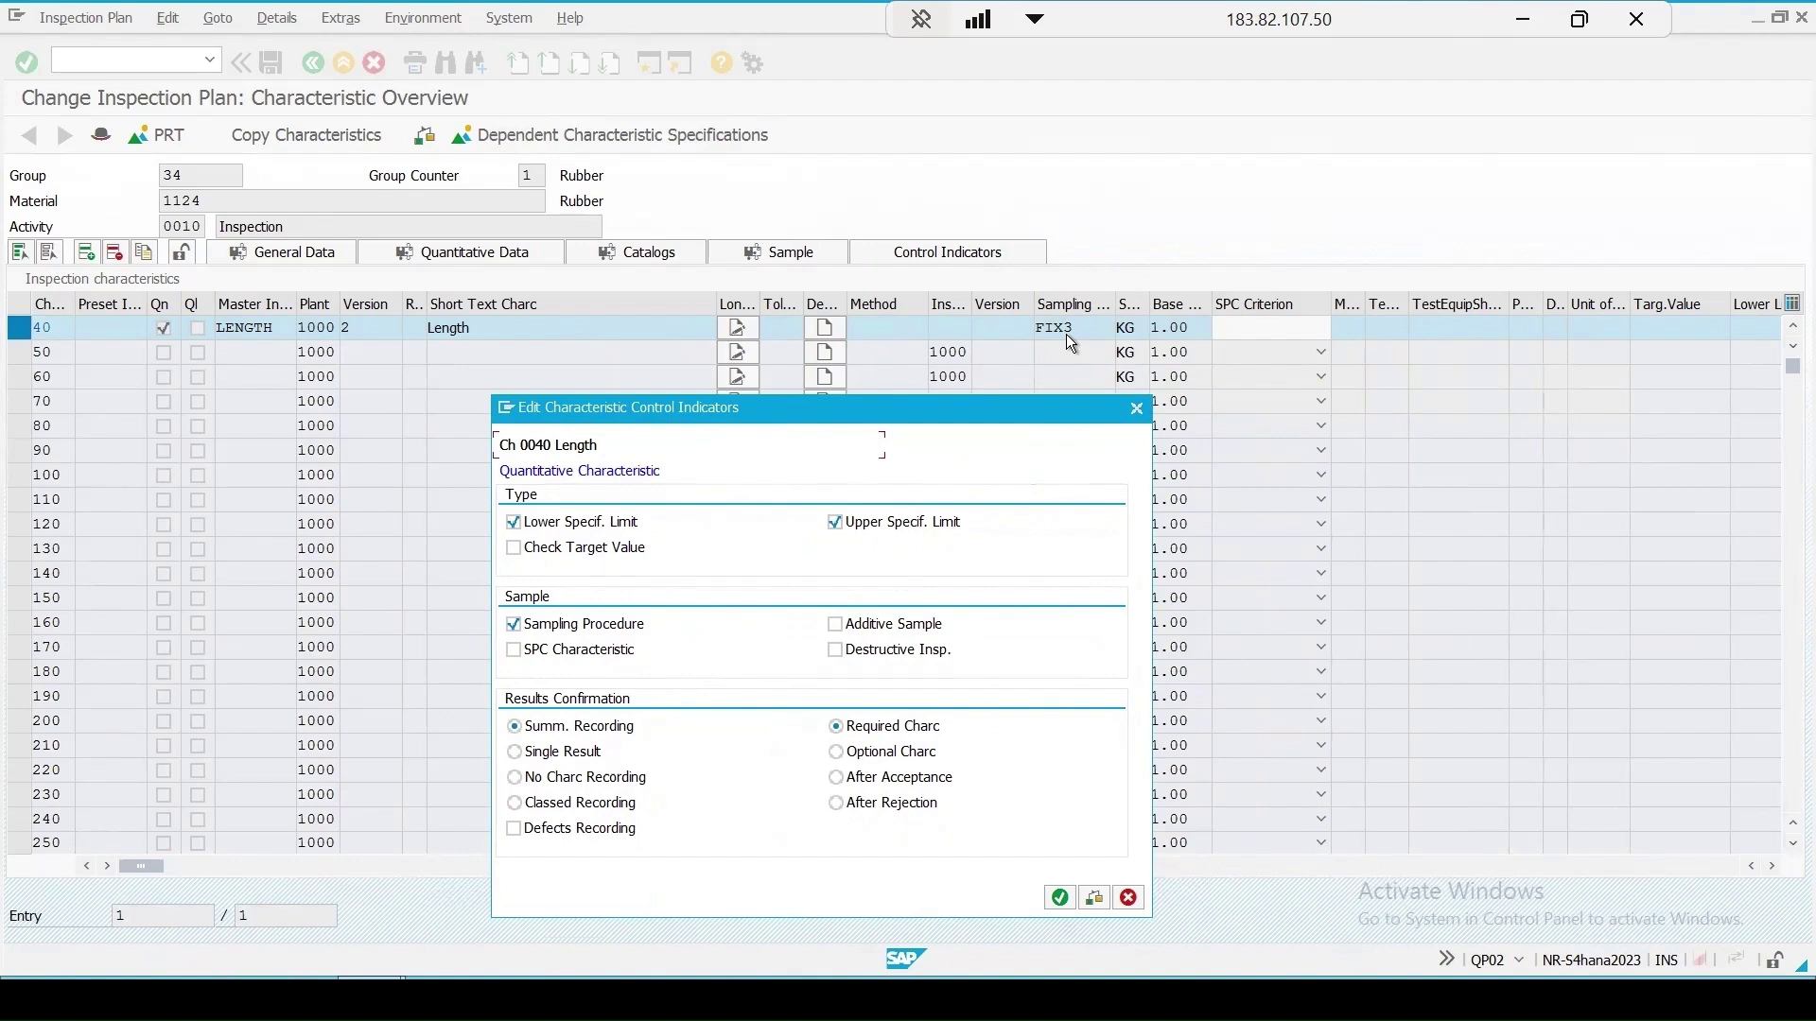
{"action": "left_click", "coordinate": [1060, 899]}
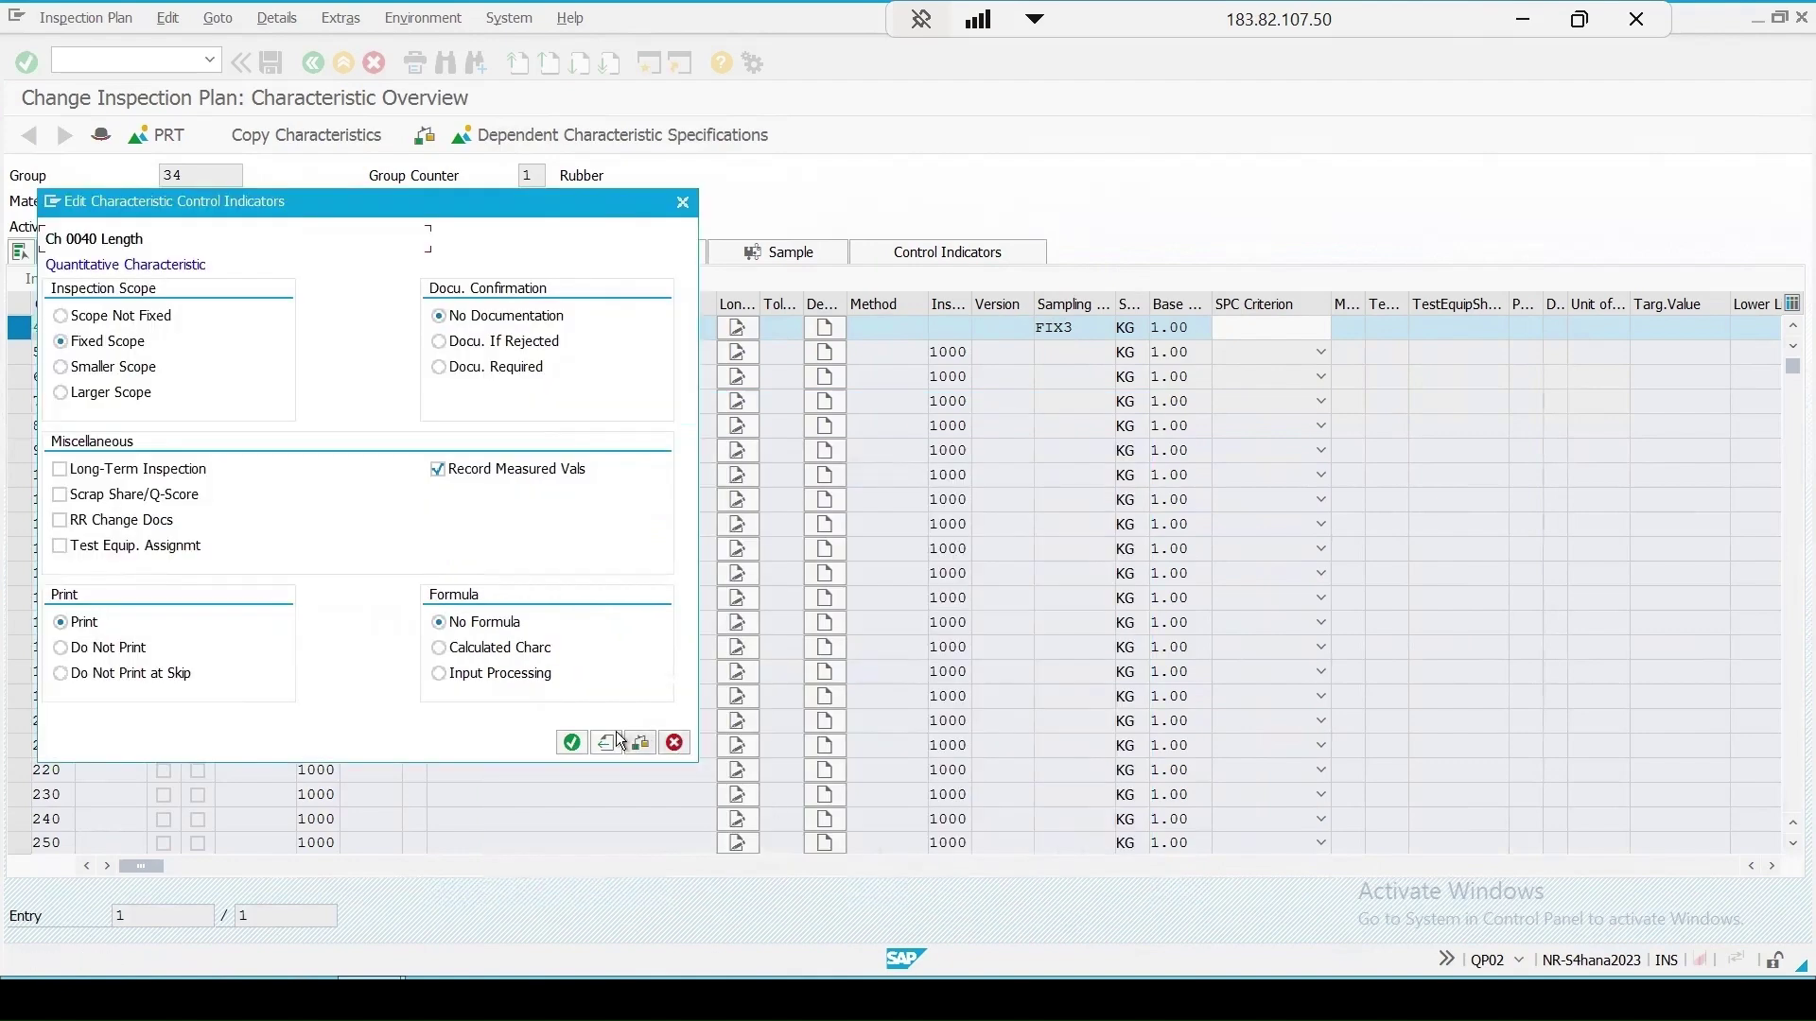
{"action": "left_click", "coordinate": [572, 743]}
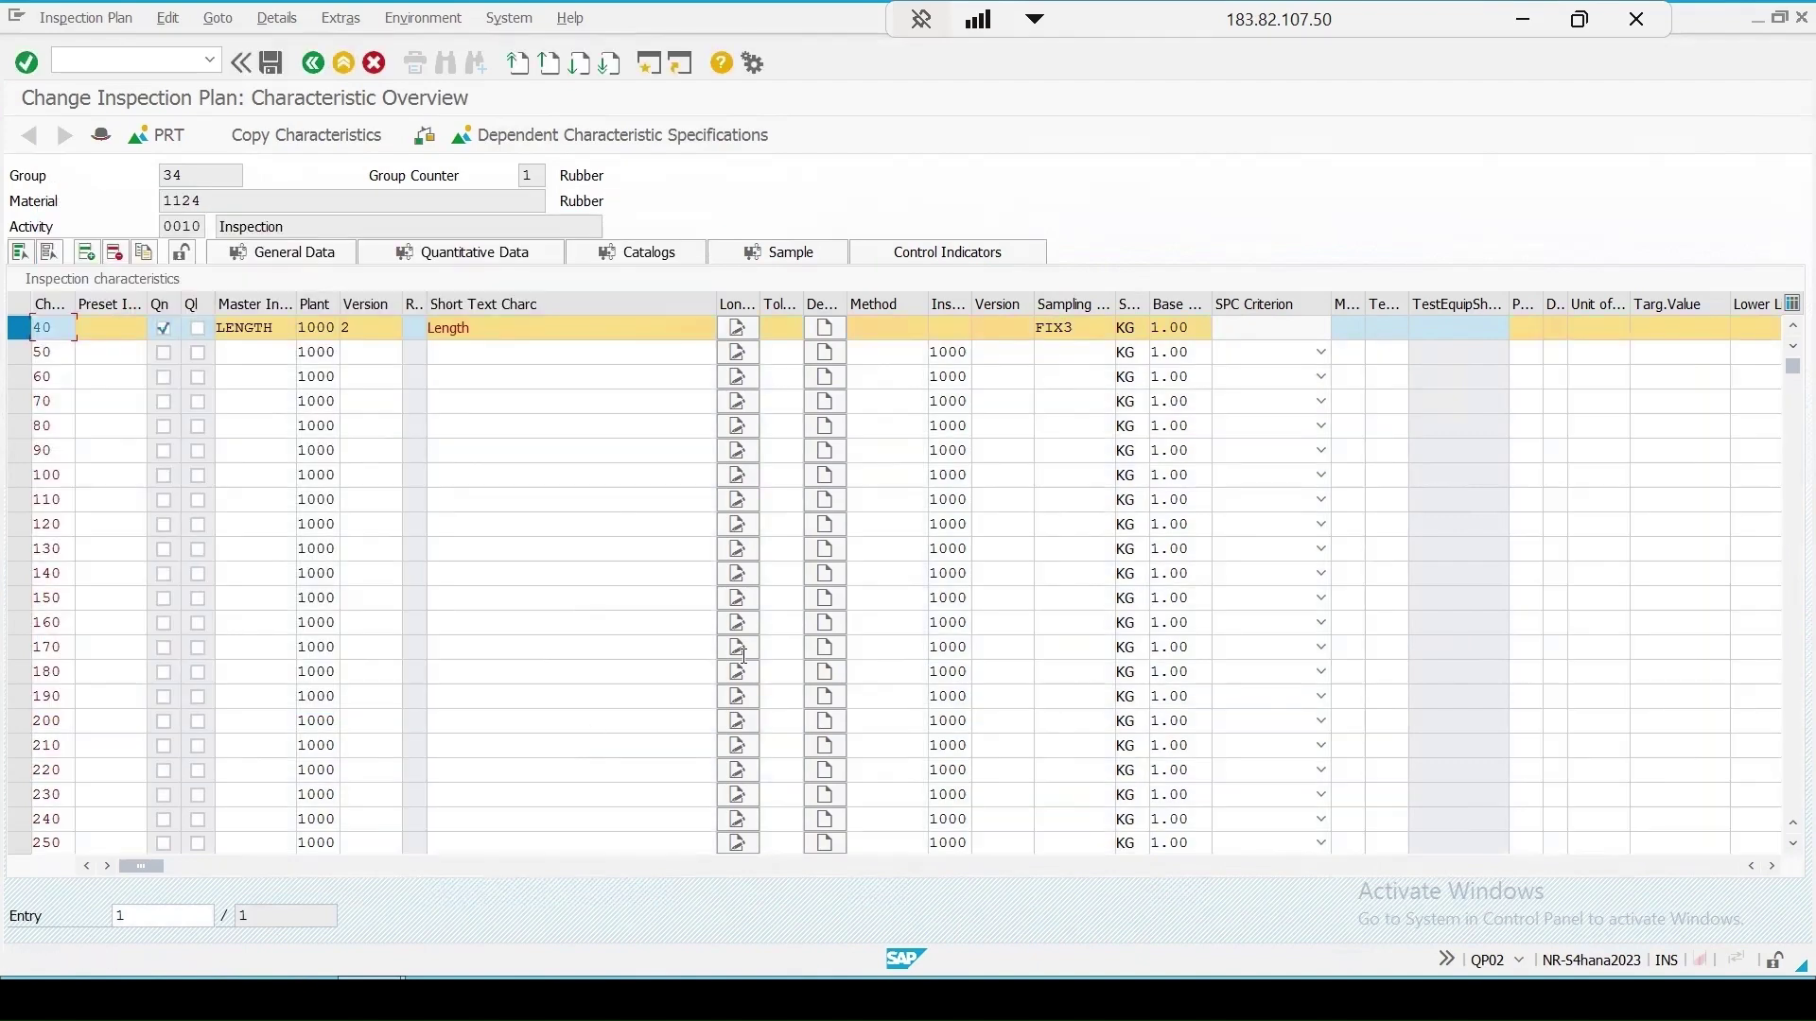
{"action": "left_click", "coordinate": [264, 61]}
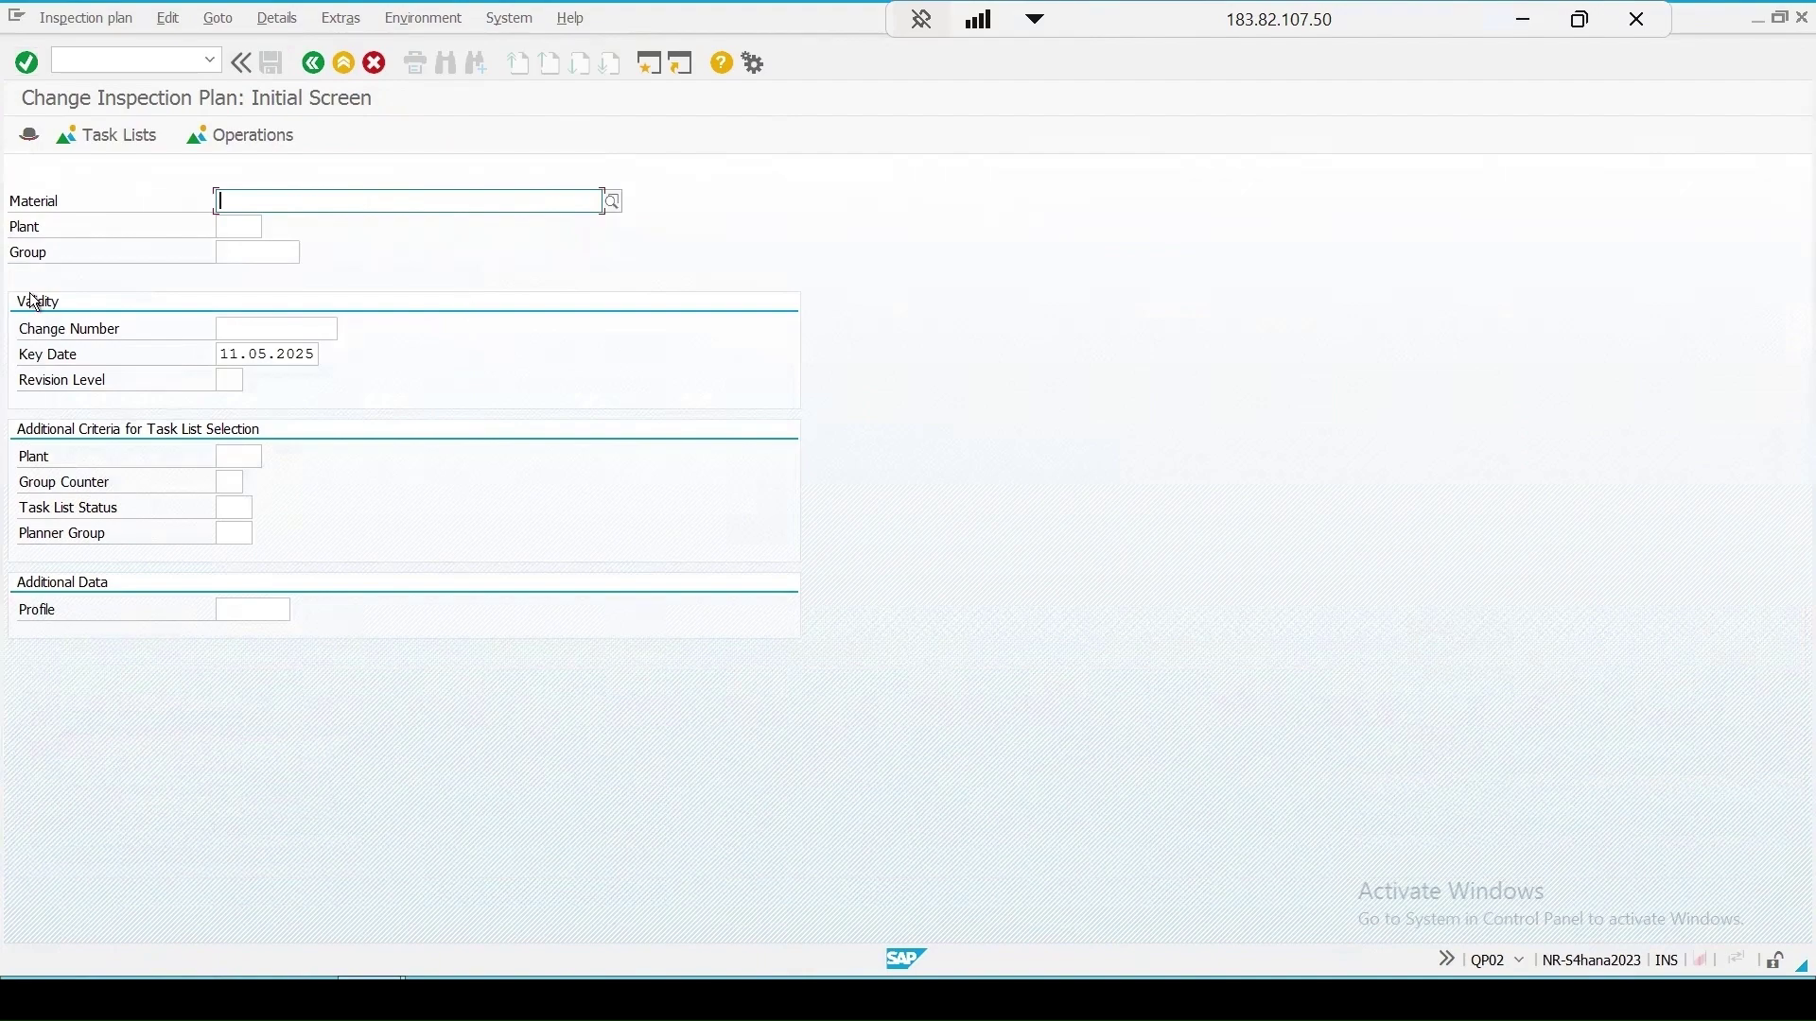
Step: Start a manual inspection lot with QA01 for material 1124, origin 89 and quantity 15 KG, and check its calculated sample size
{"action": "left_click", "coordinate": [82, 60]}
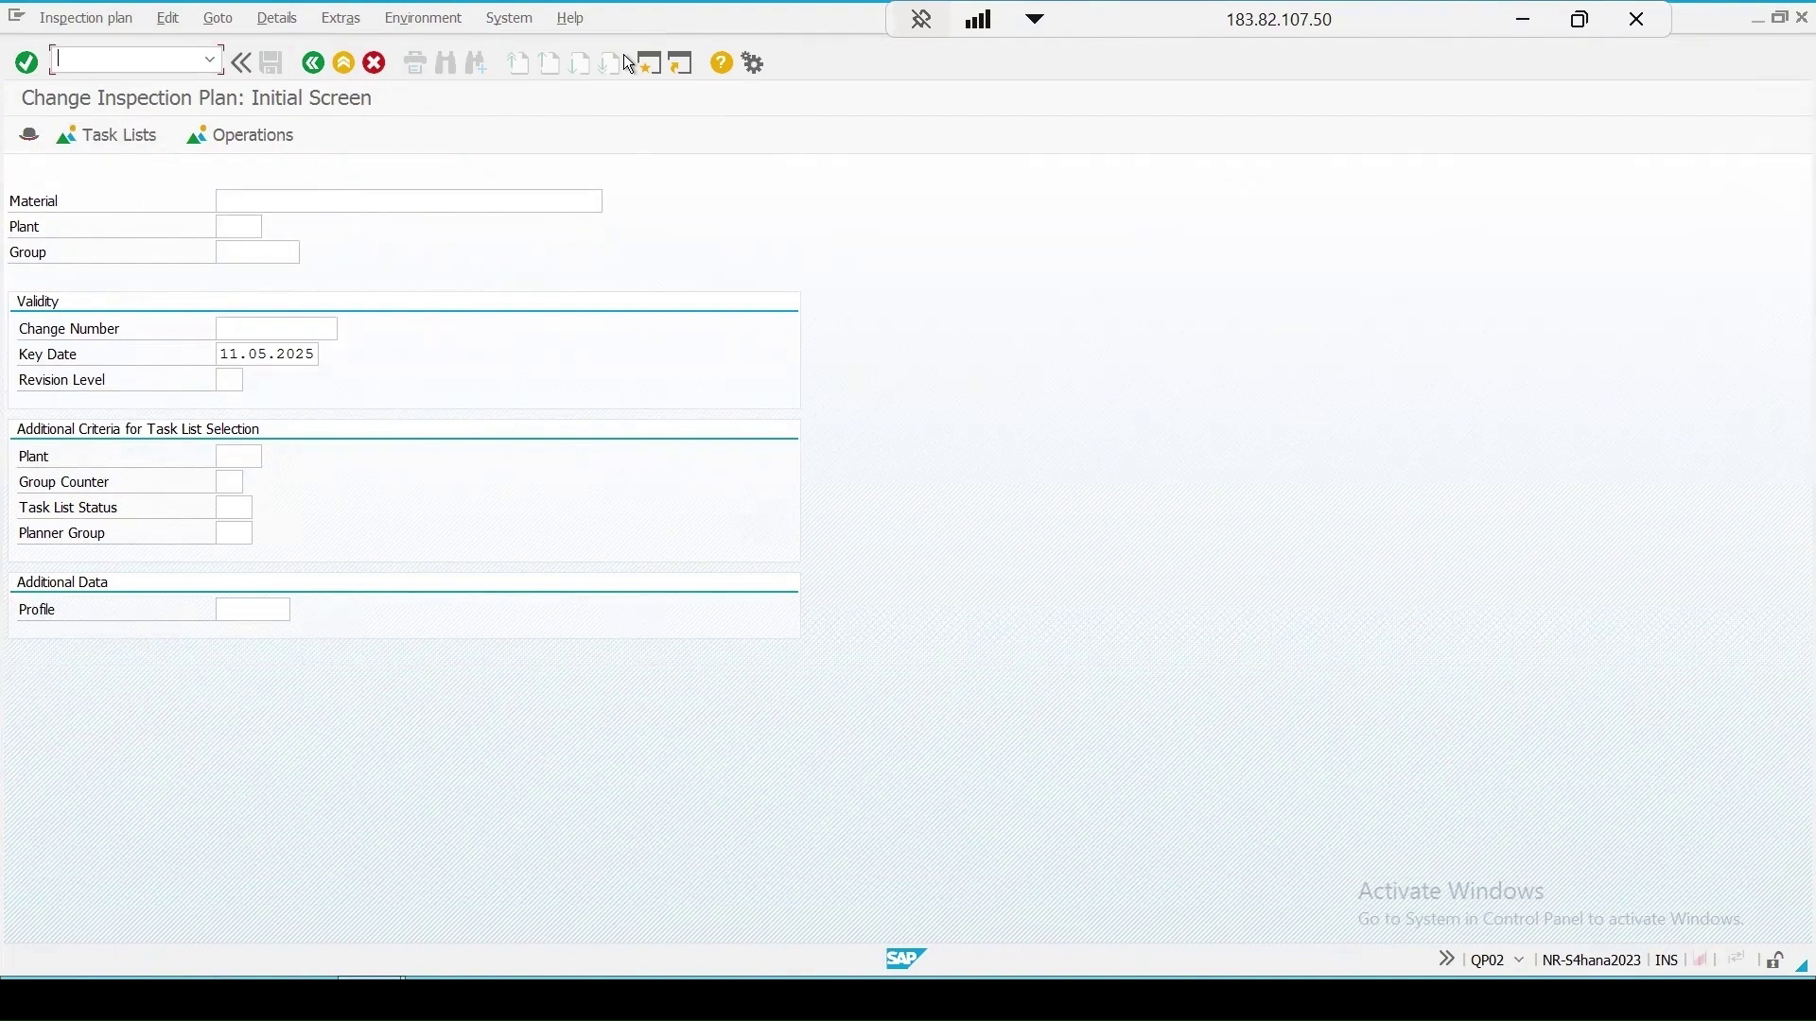
{"action": "type", "text": "/nqa01"}
{"action": "key", "text": "Return"}
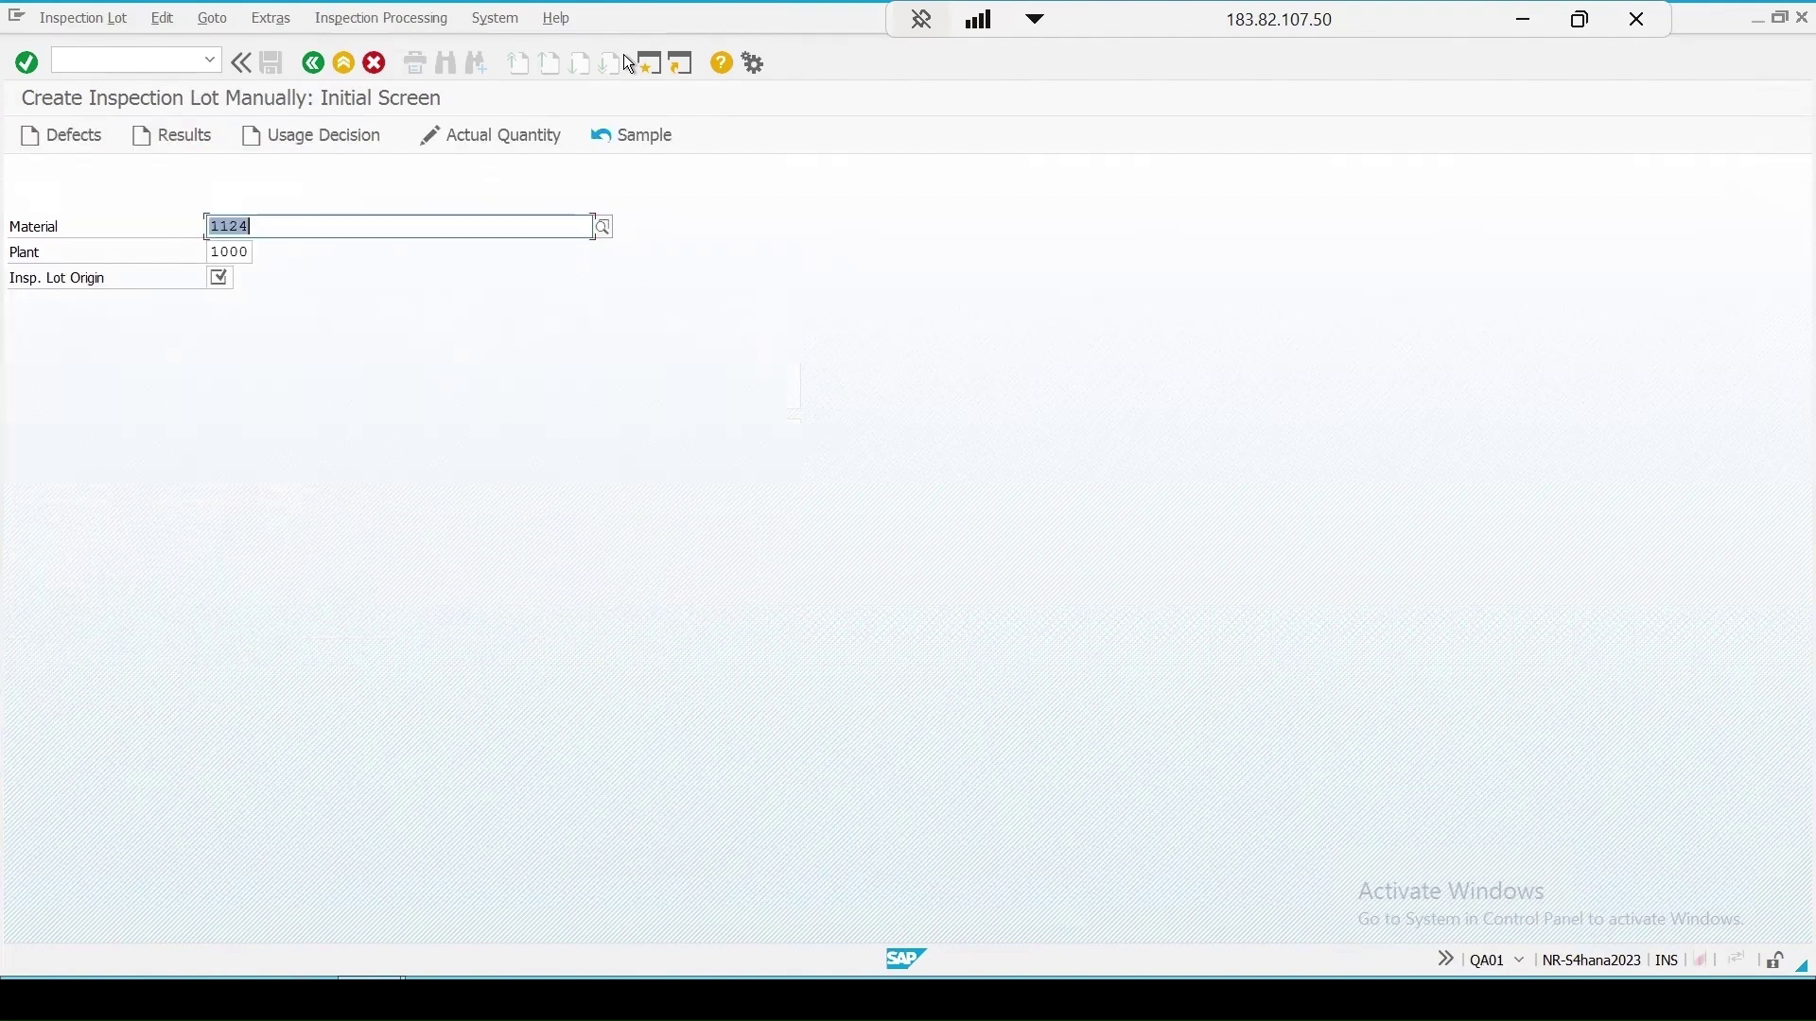
{"action": "left_click", "coordinate": [216, 279]}
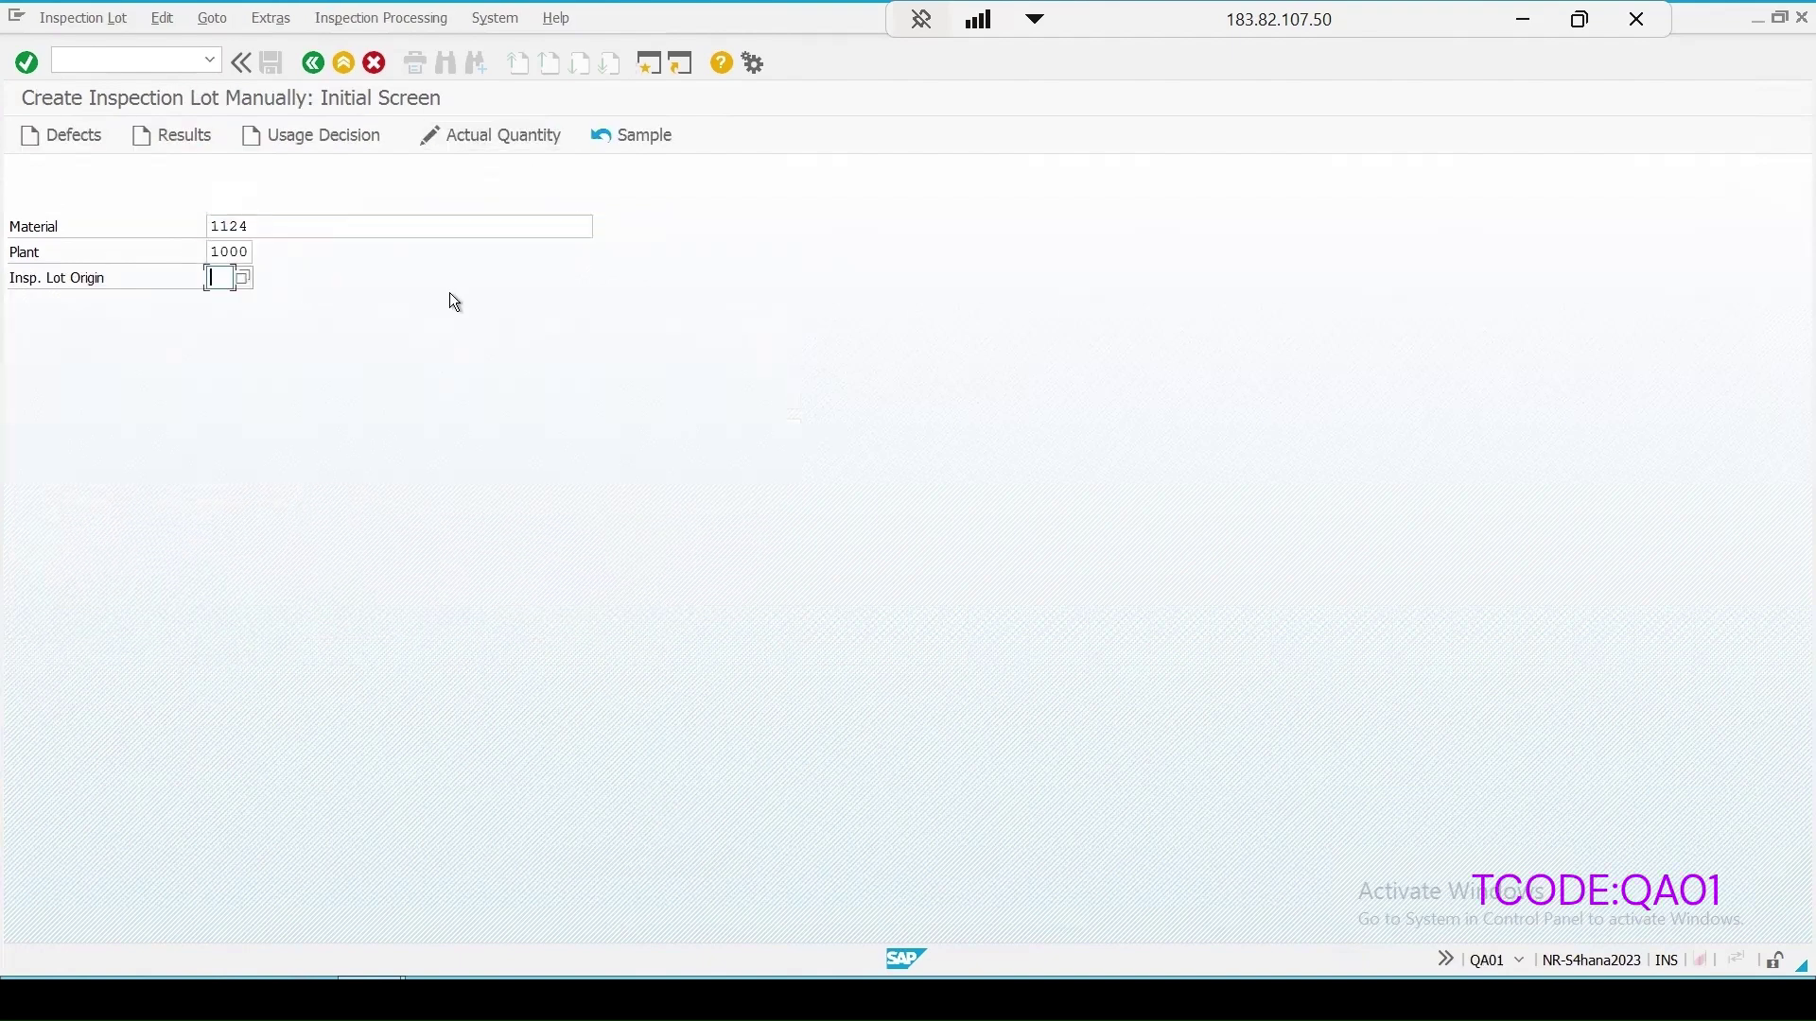
{"action": "type", "text": "89"}
{"action": "key", "text": "Return"}
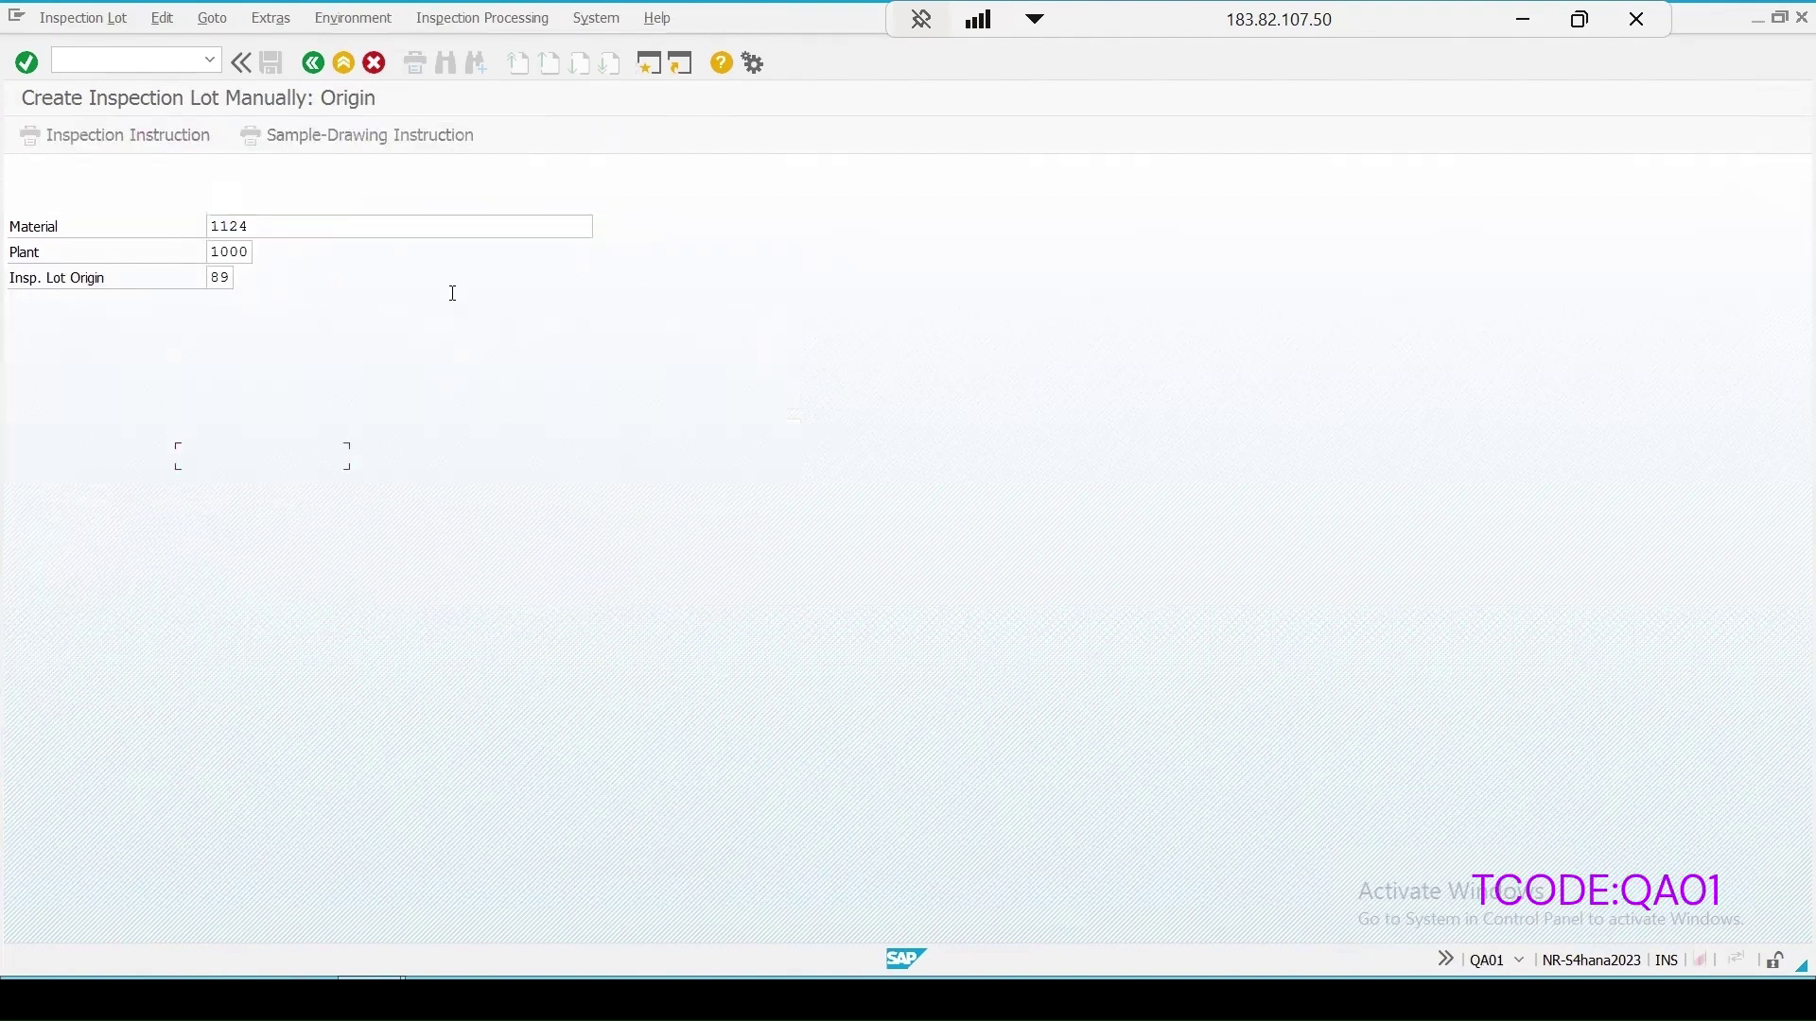
{"action": "type", "text": "15"}
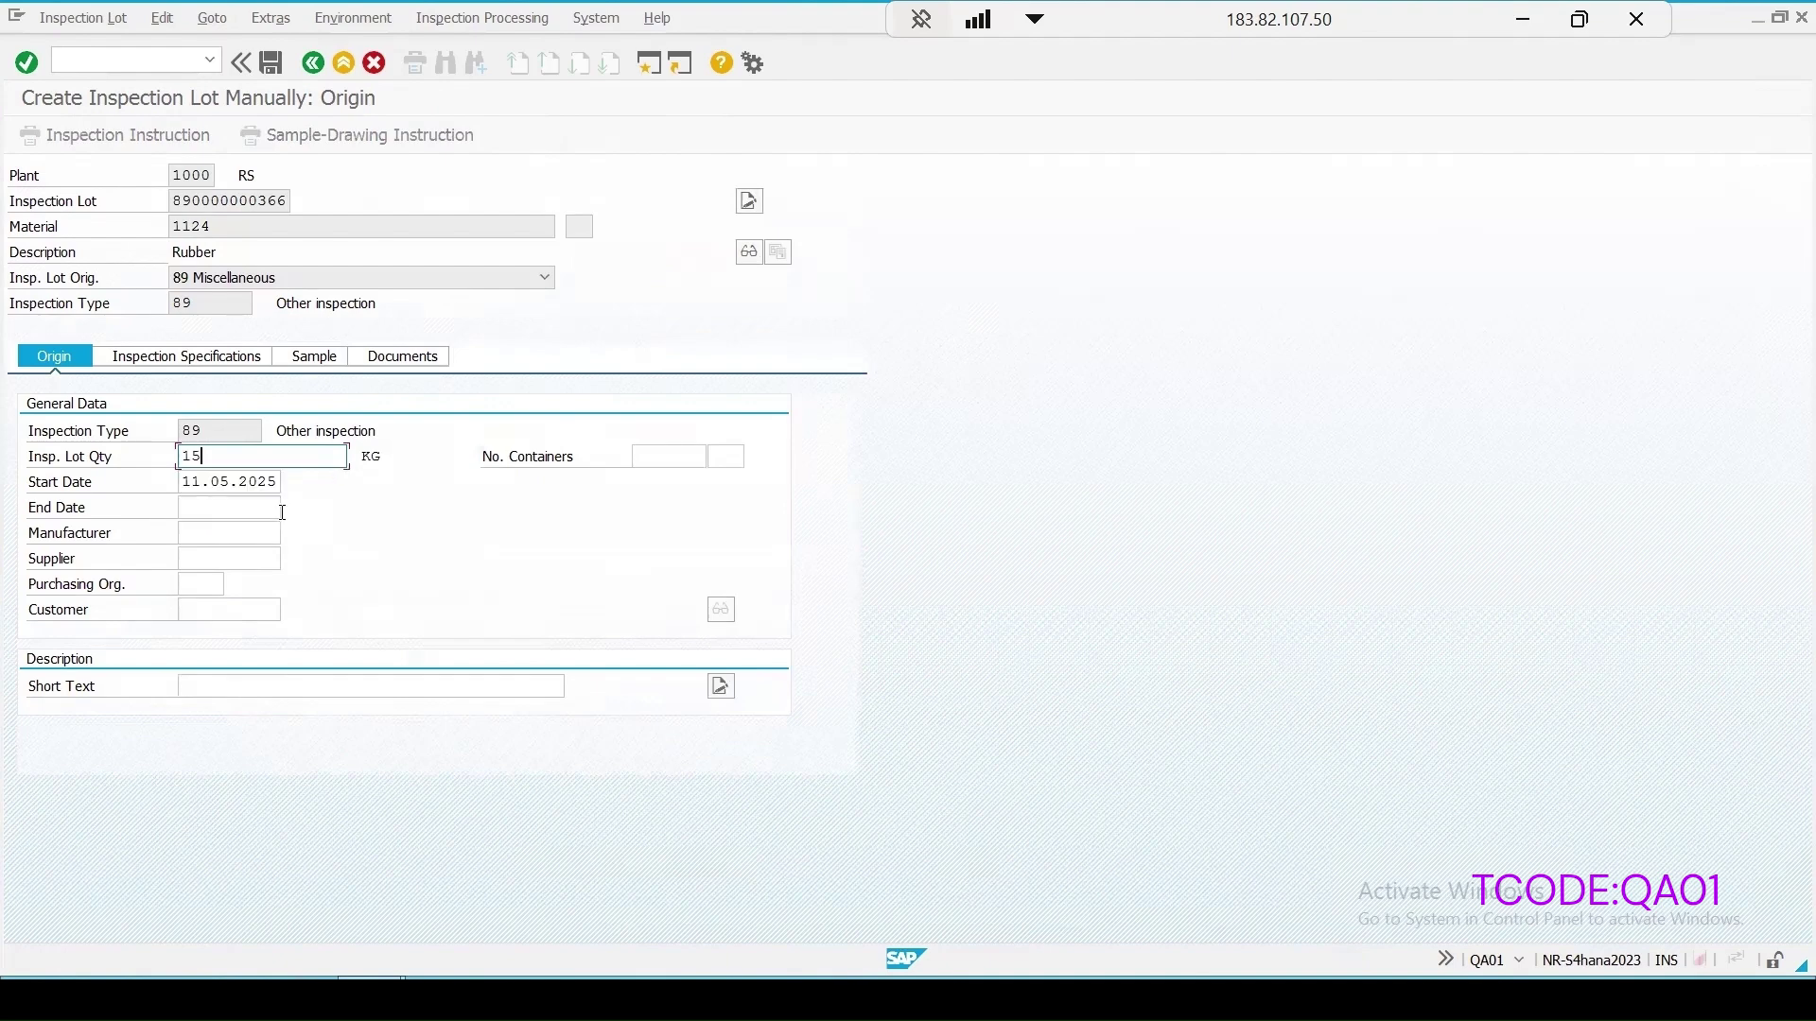
{"action": "key", "text": "Return"}
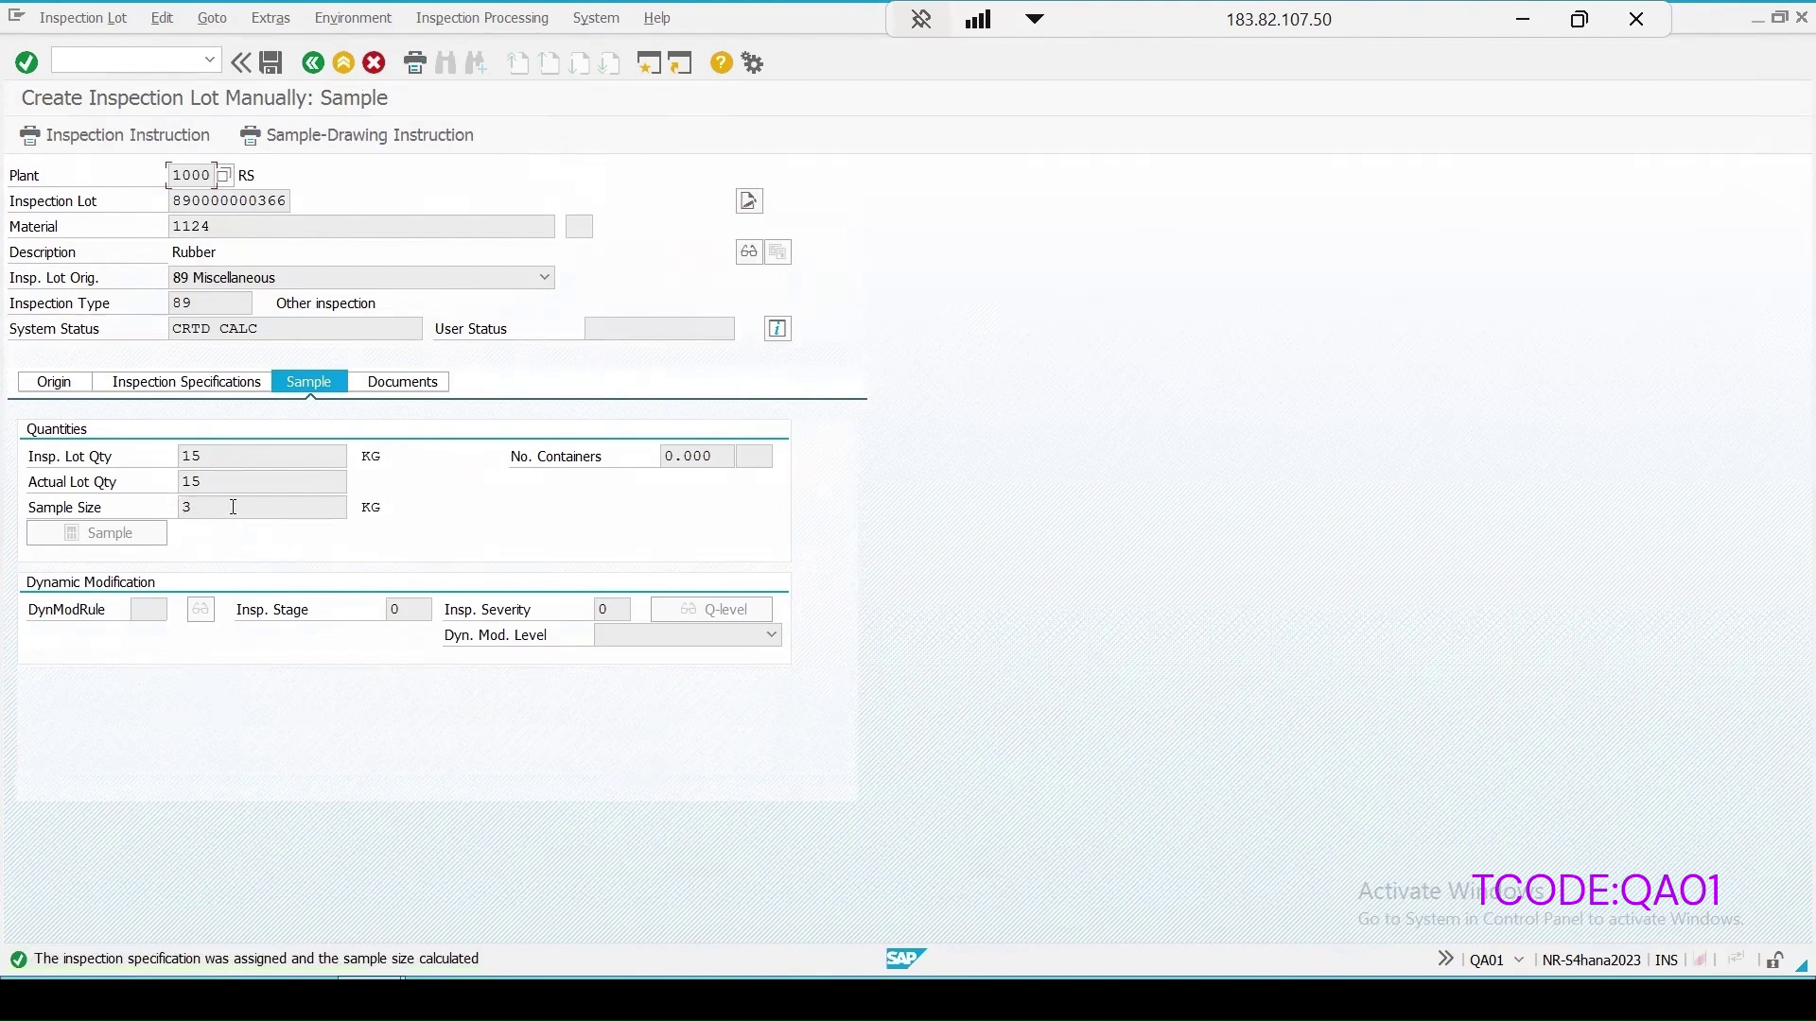
{"action": "left_click_drag", "start_coordinate": [233, 507], "coordinate": [143, 516]}
Step: Discard the unsaved inspection lot and restart QA01 for material 1124 in plant 1000 with lot origin 89
{"action": "left_click", "coordinate": [122, 63]}
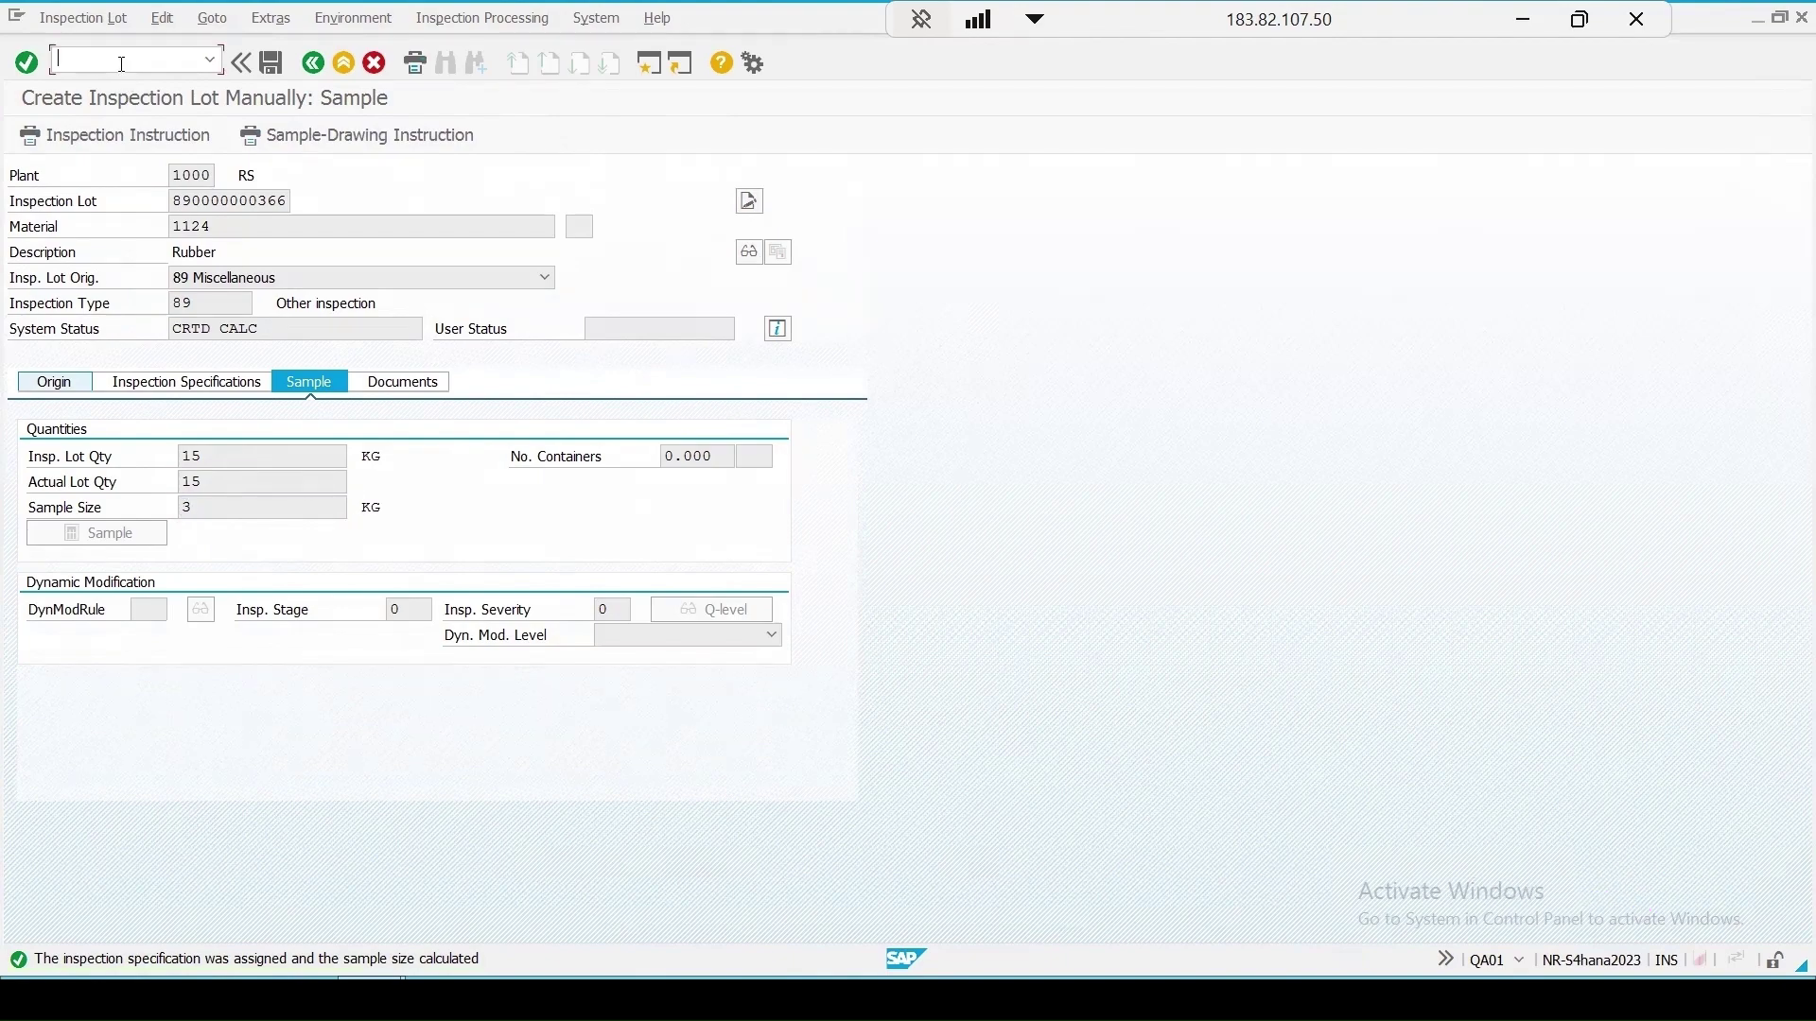
{"action": "type", "text": "/n"}
{"action": "key", "text": "Return"}
{"action": "type", "text": "qa"}
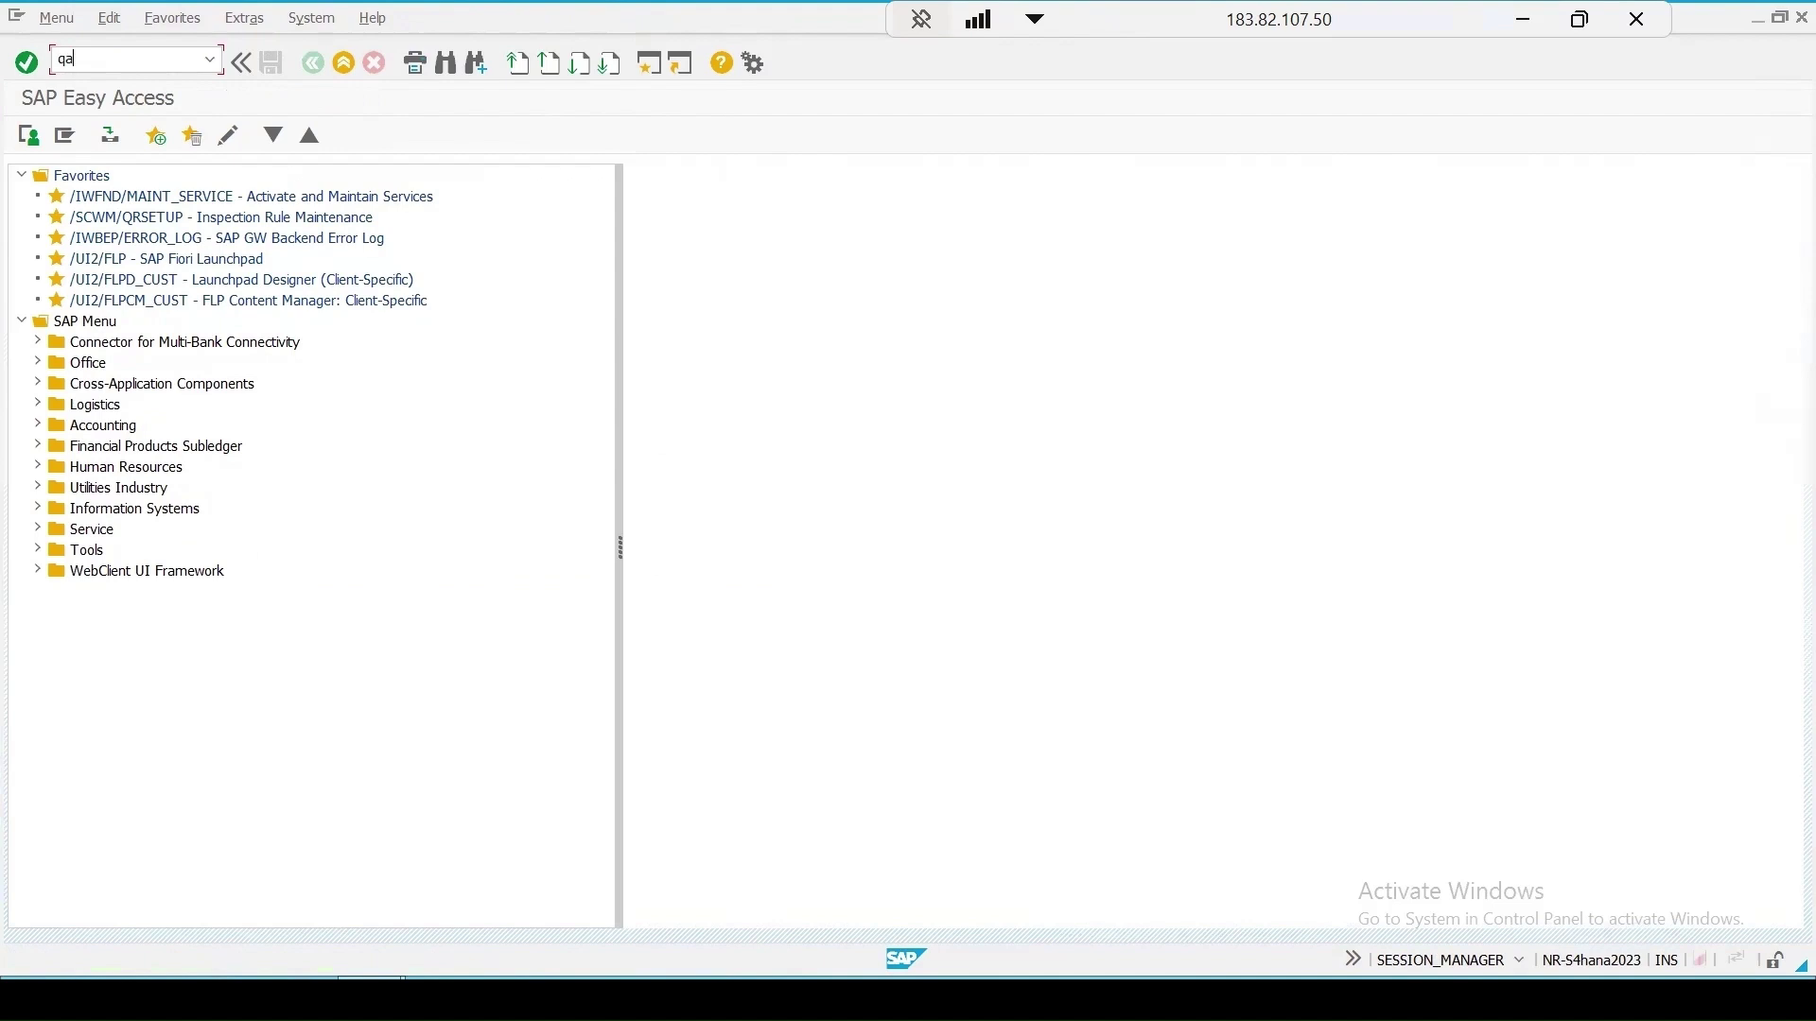
{"action": "type", "text": "01"}
{"action": "key", "text": "Return"}
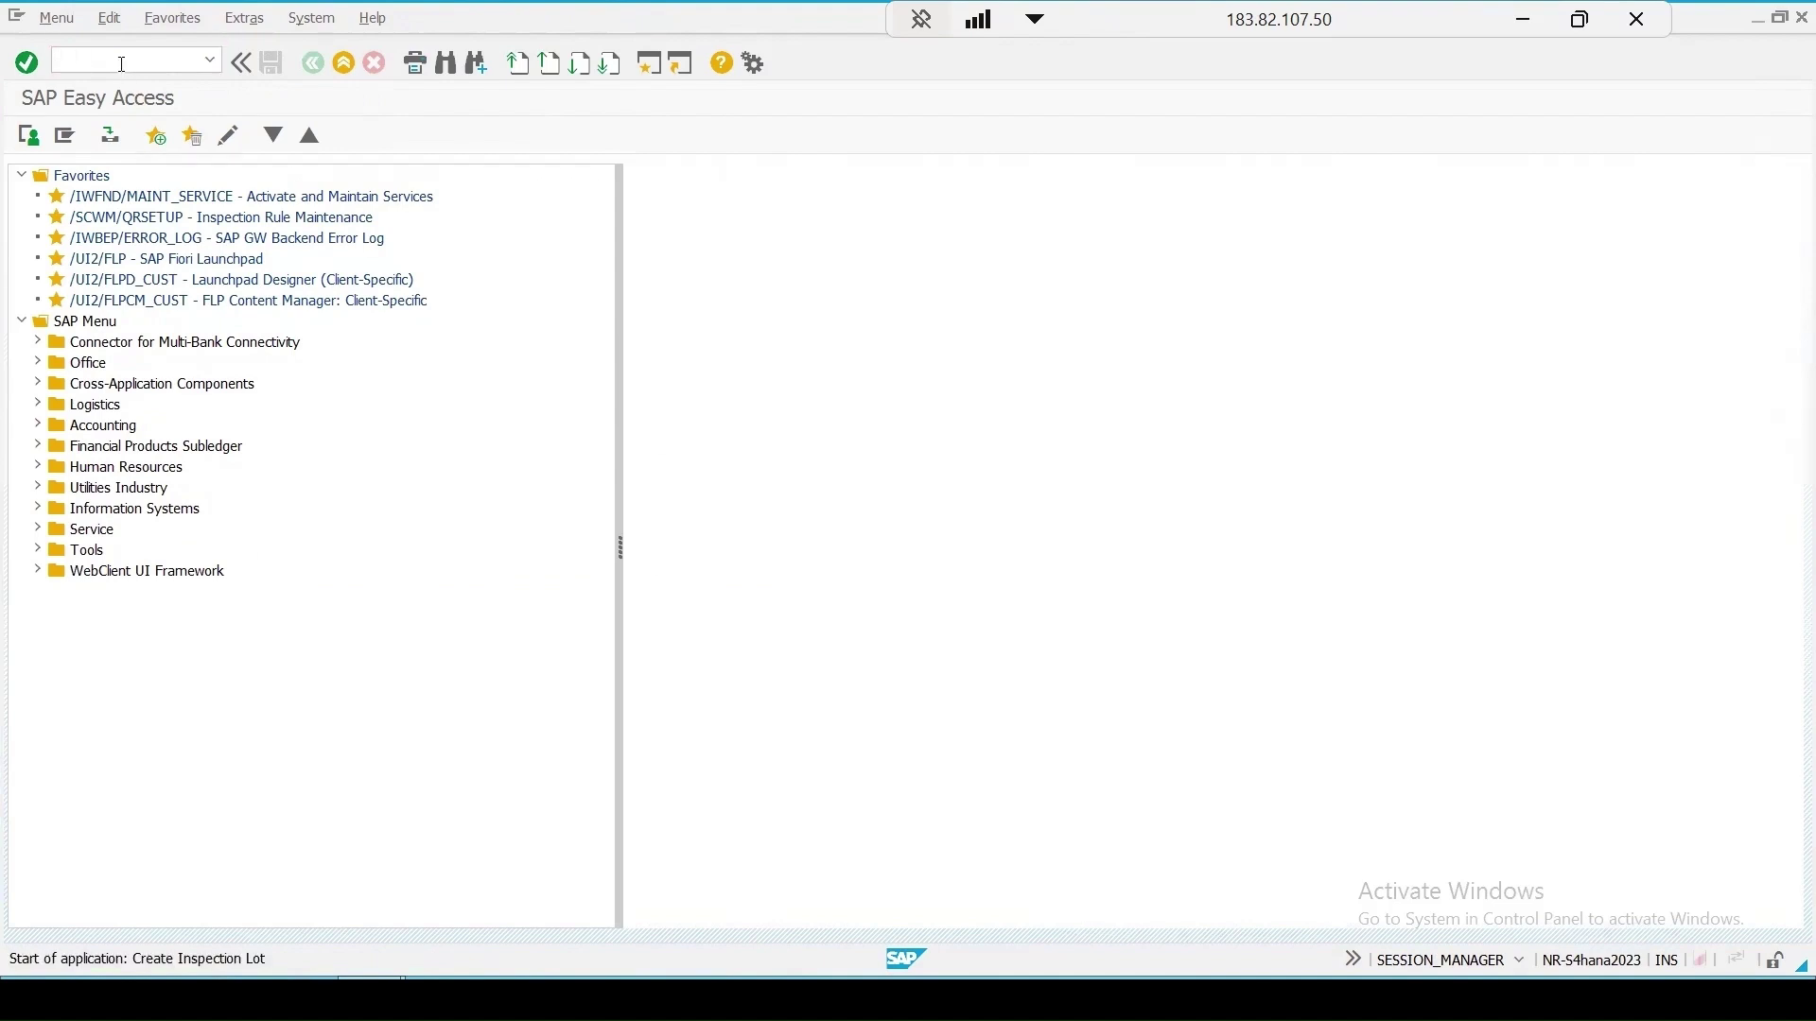
{"action": "key", "text": "Return"}
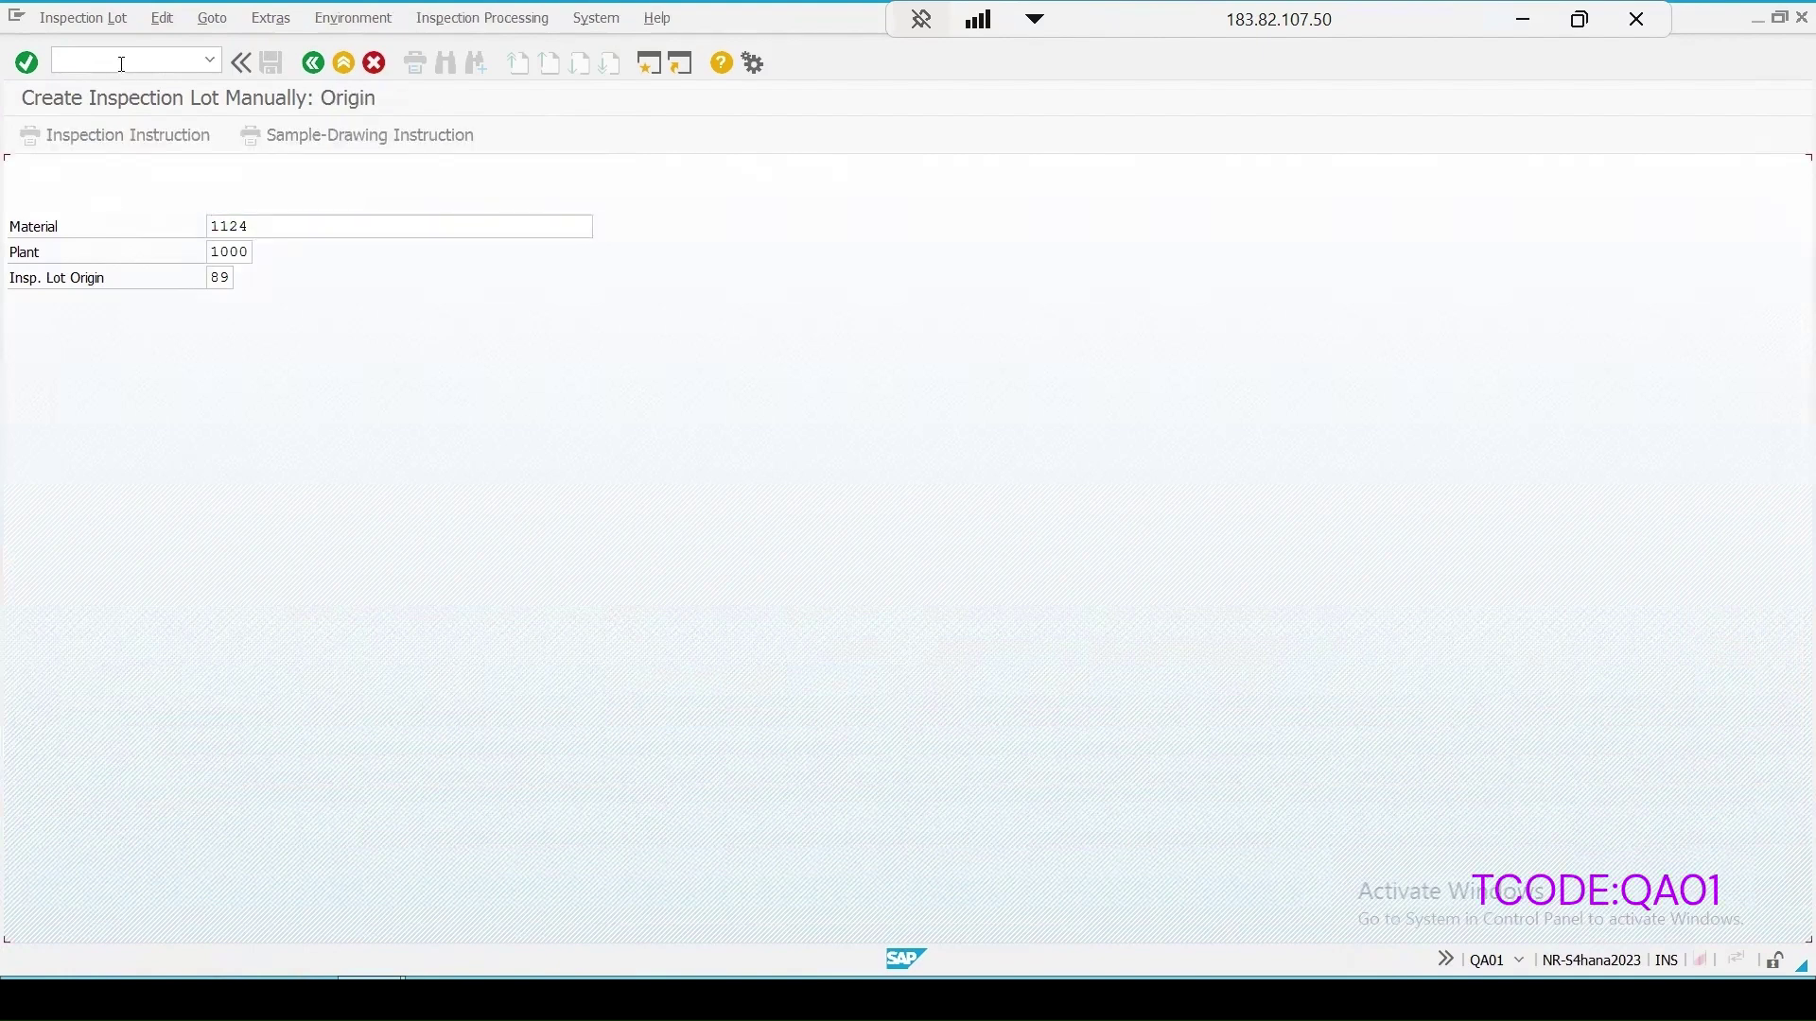
Step: Set the inspection lot quantity to 1000 KG, check the calculated sample size and save the lot
{"action": "type", "text": "1000"}
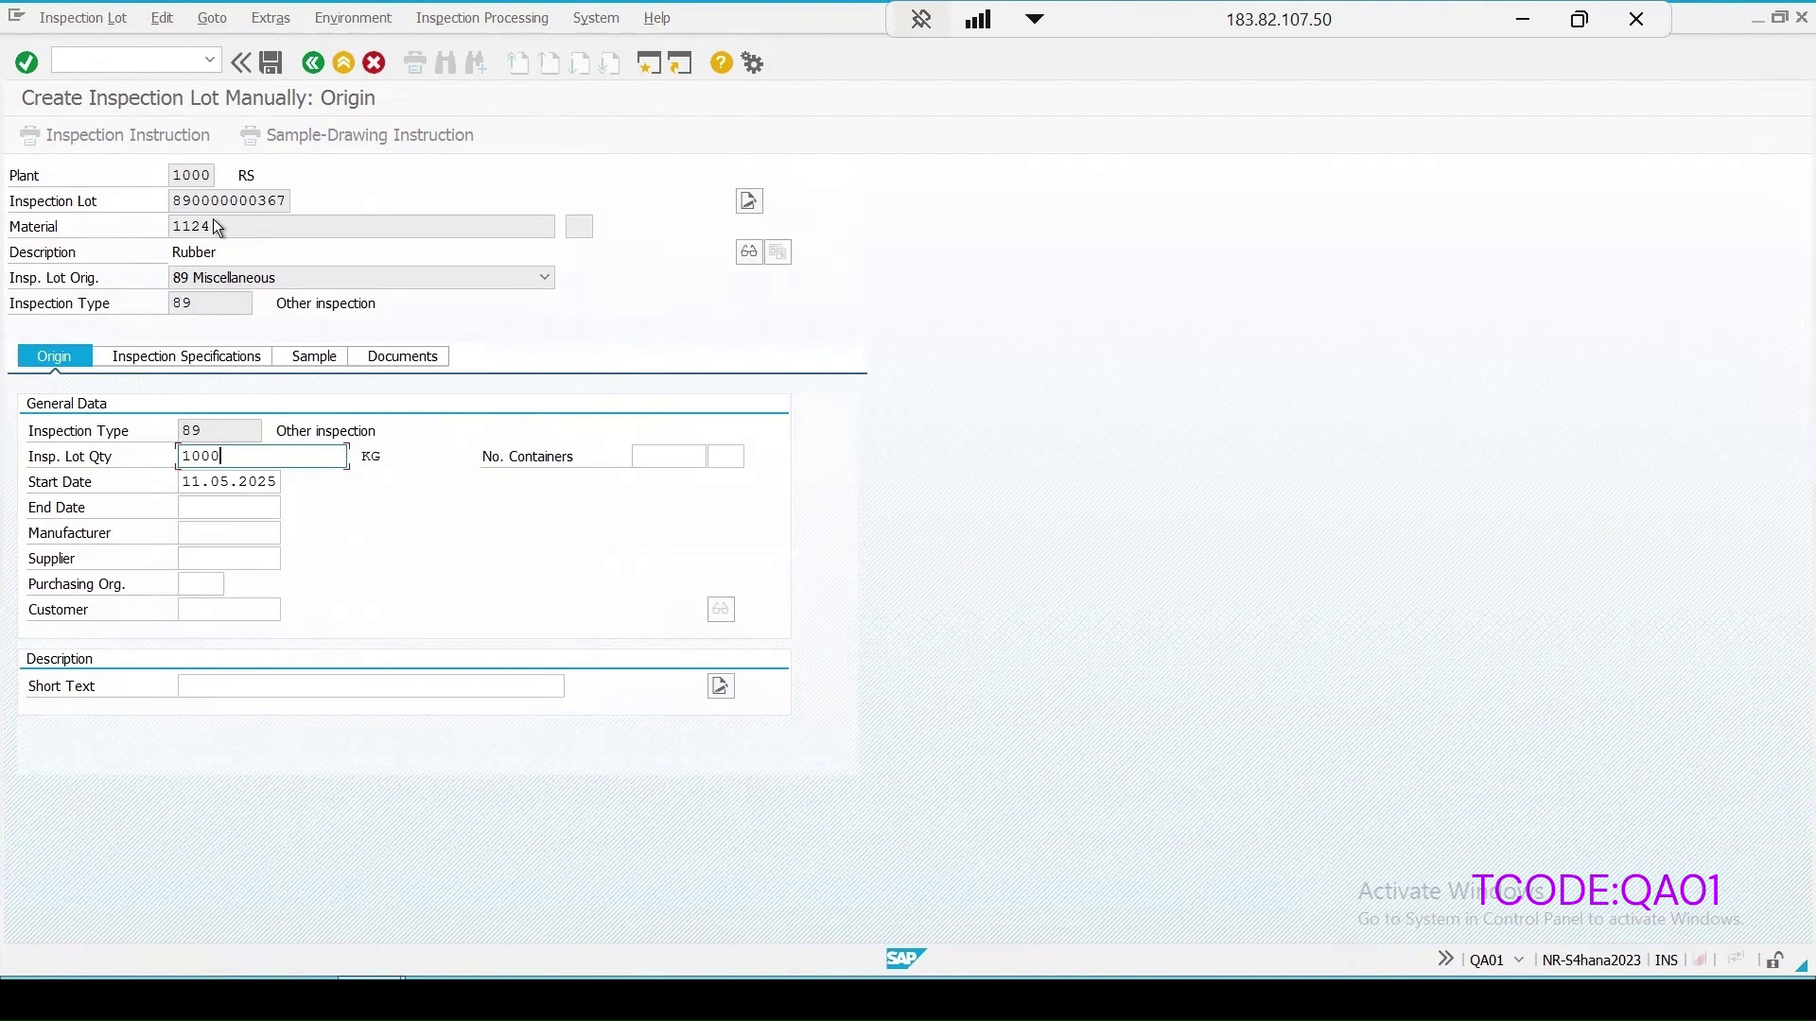
{"action": "key", "text": "Return"}
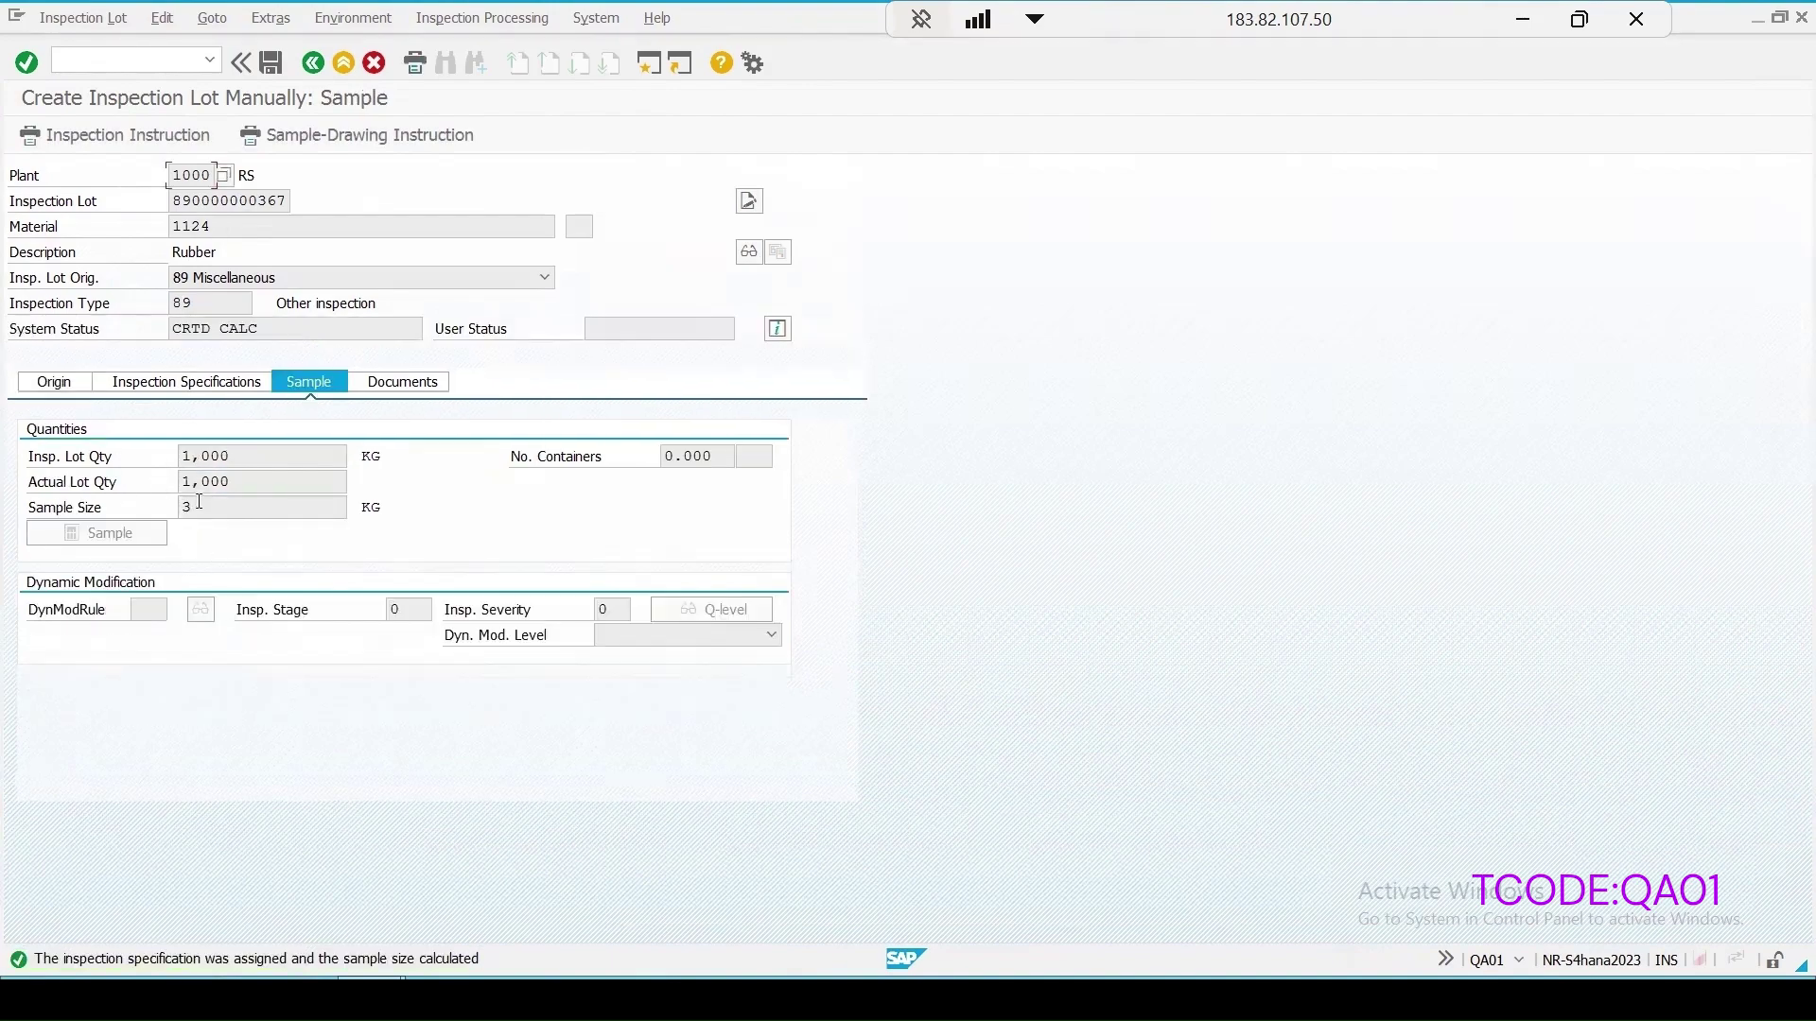
{"action": "left_click_drag", "start_coordinate": [200, 507], "coordinate": [127, 506]}
{"action": "left_click", "coordinate": [270, 63]}
Step: Open results recording for the saved inspection lot, enter a result of 5 for the Length characteristic and save
{"action": "left_click", "coordinate": [170, 139]}
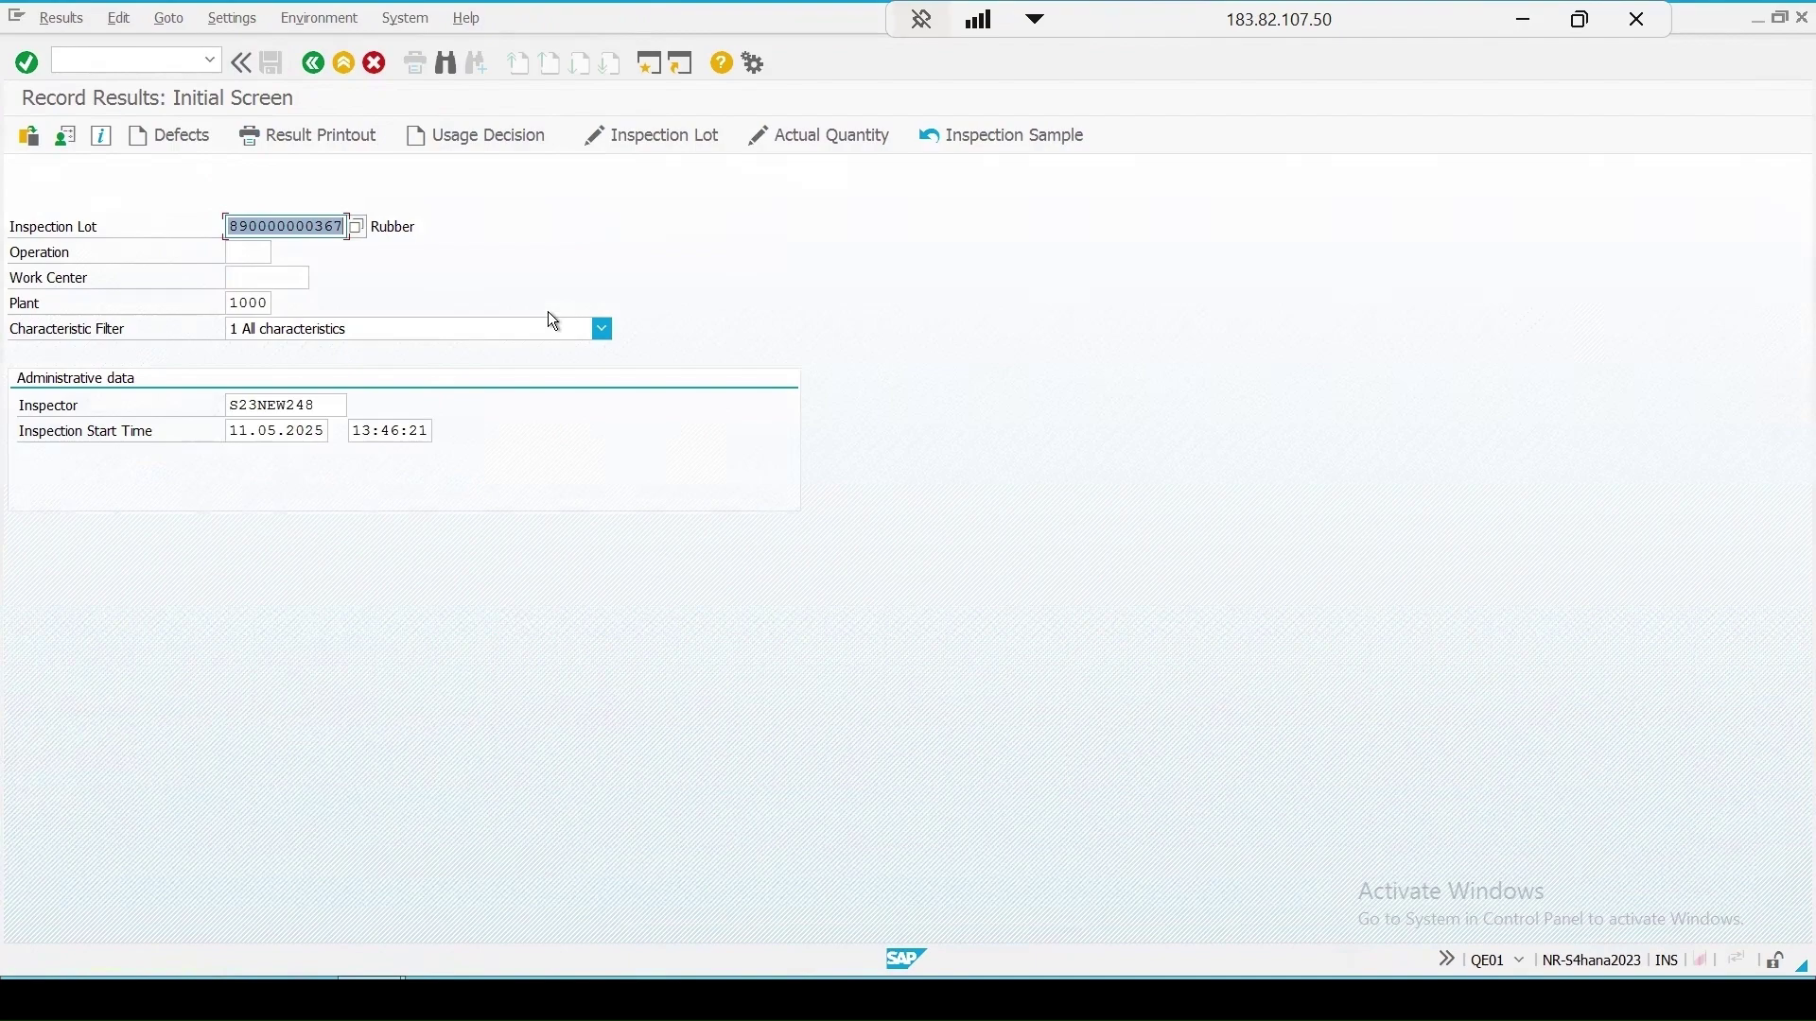
{"action": "key", "text": "Return"}
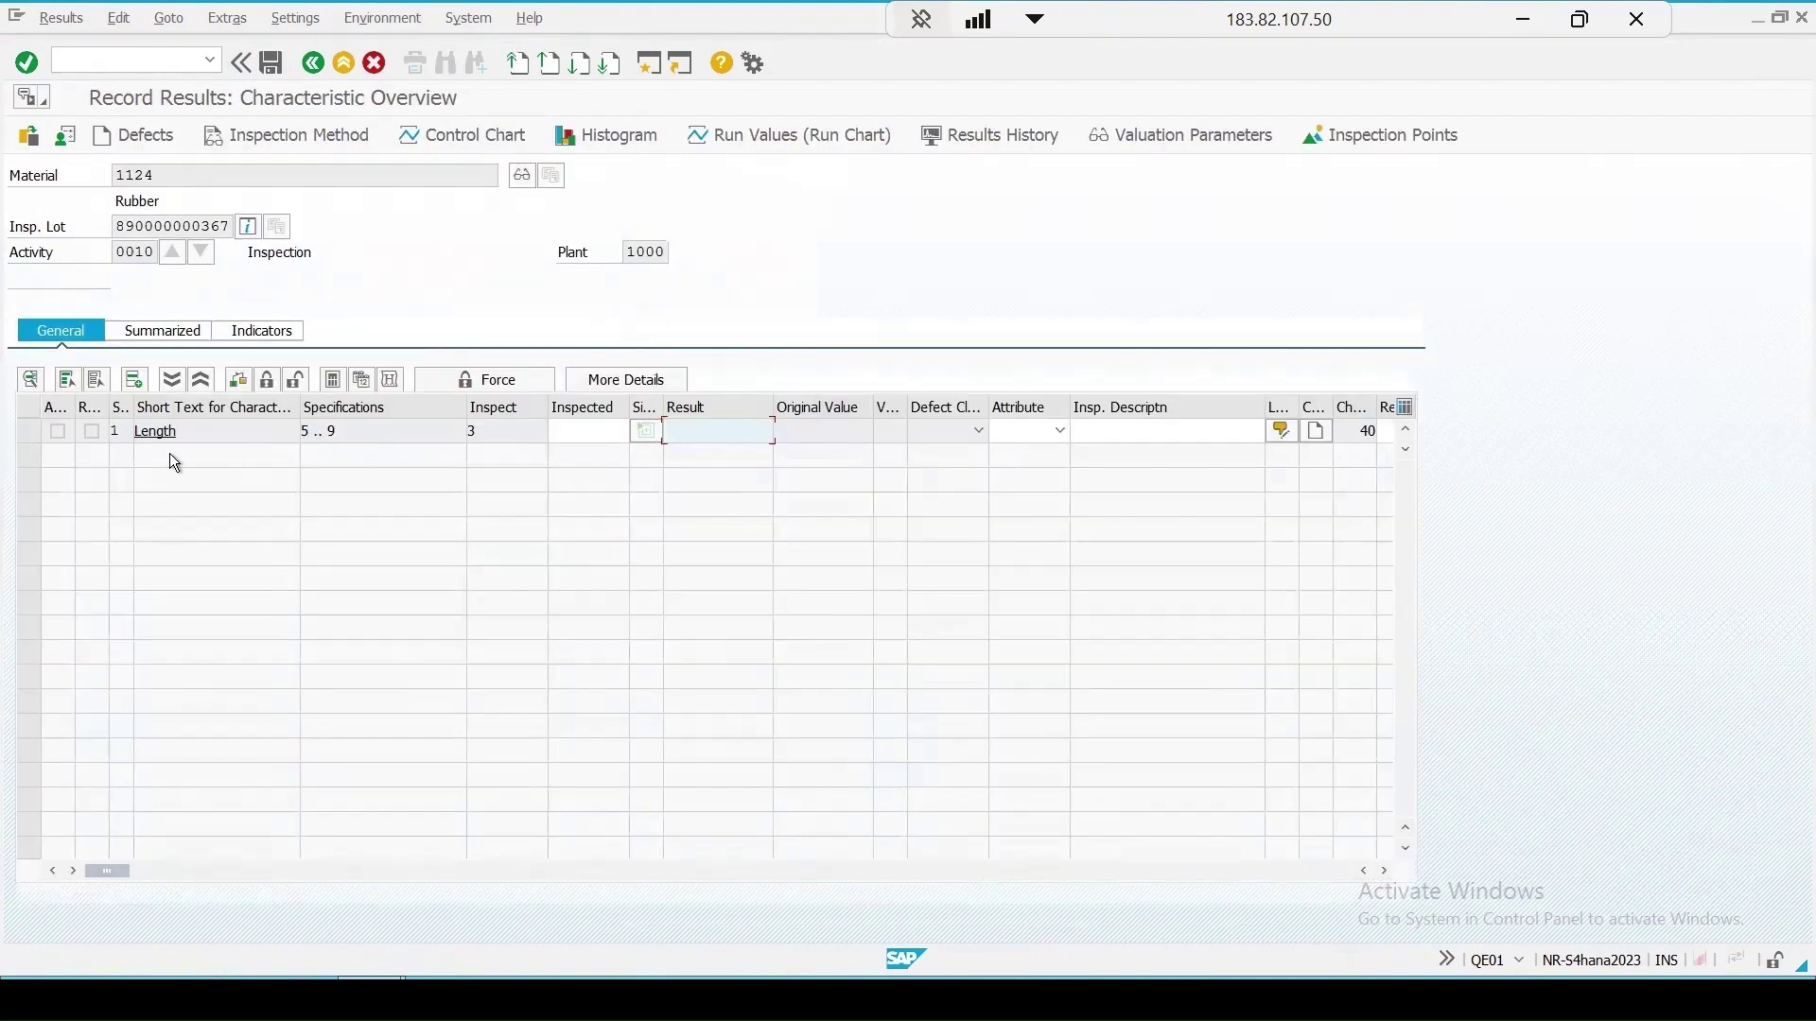
{"action": "left_click", "coordinate": [508, 430]}
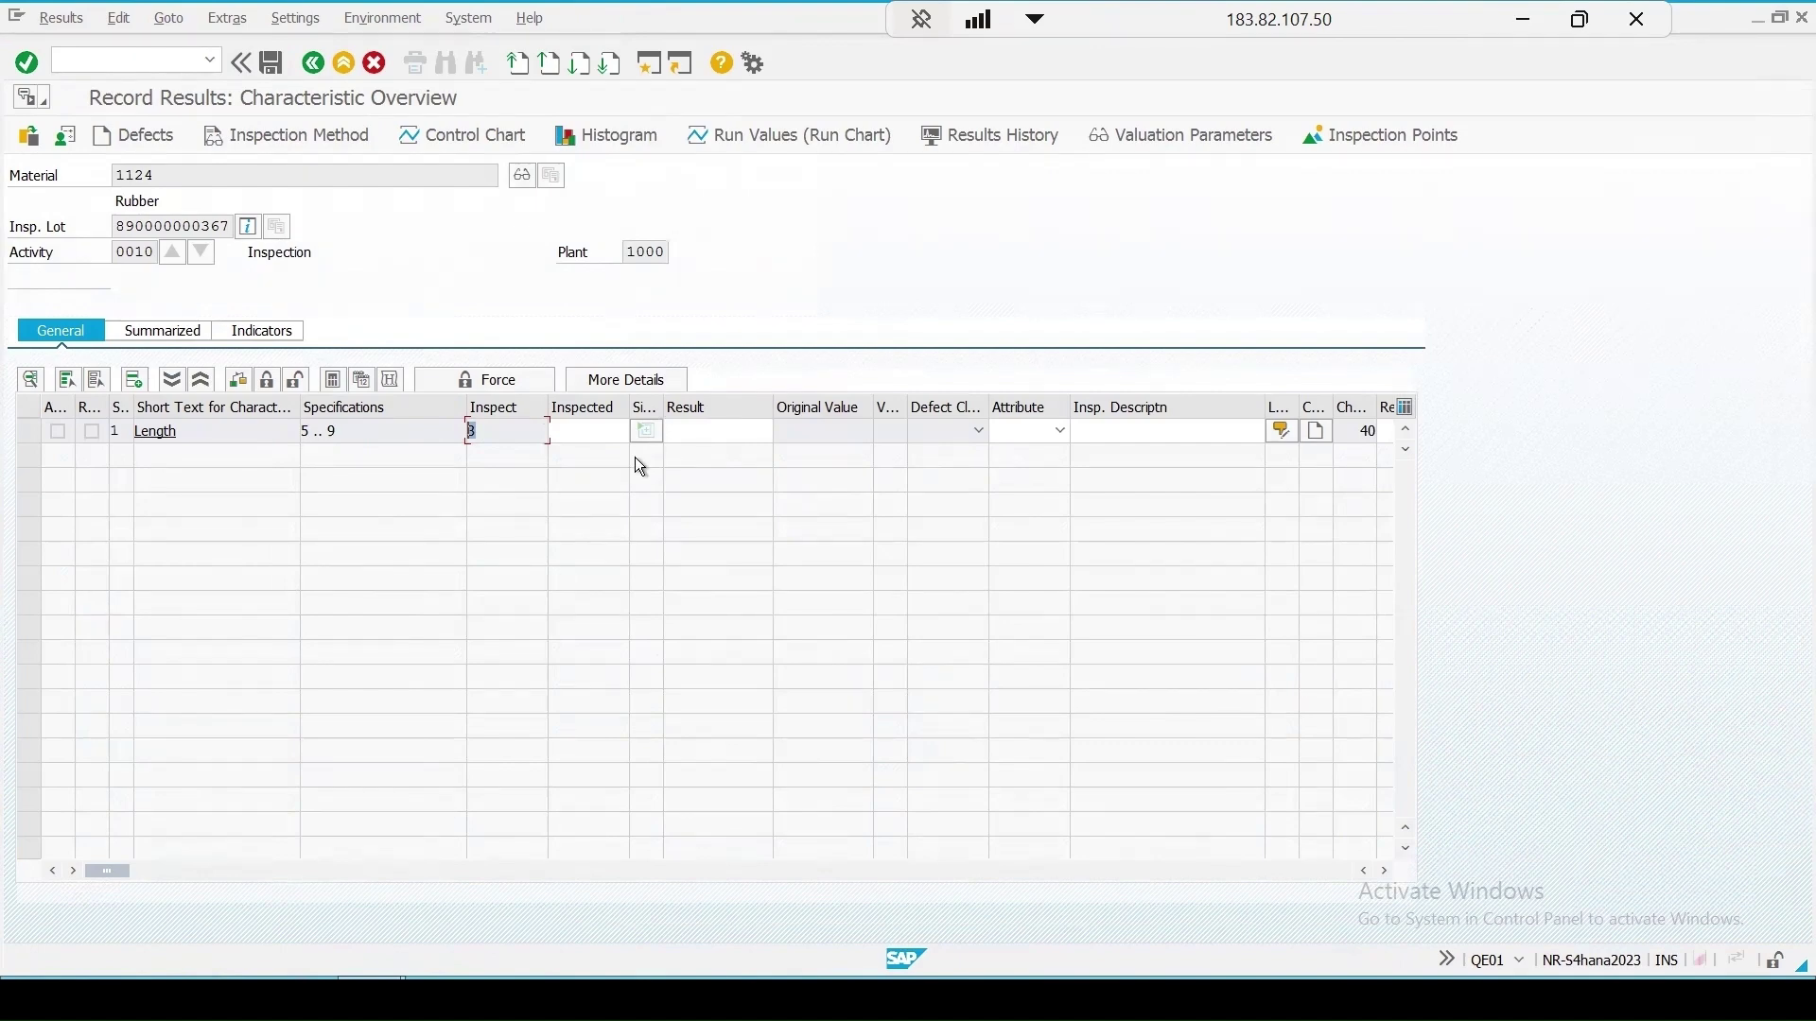
{"action": "left_click", "coordinate": [694, 430]}
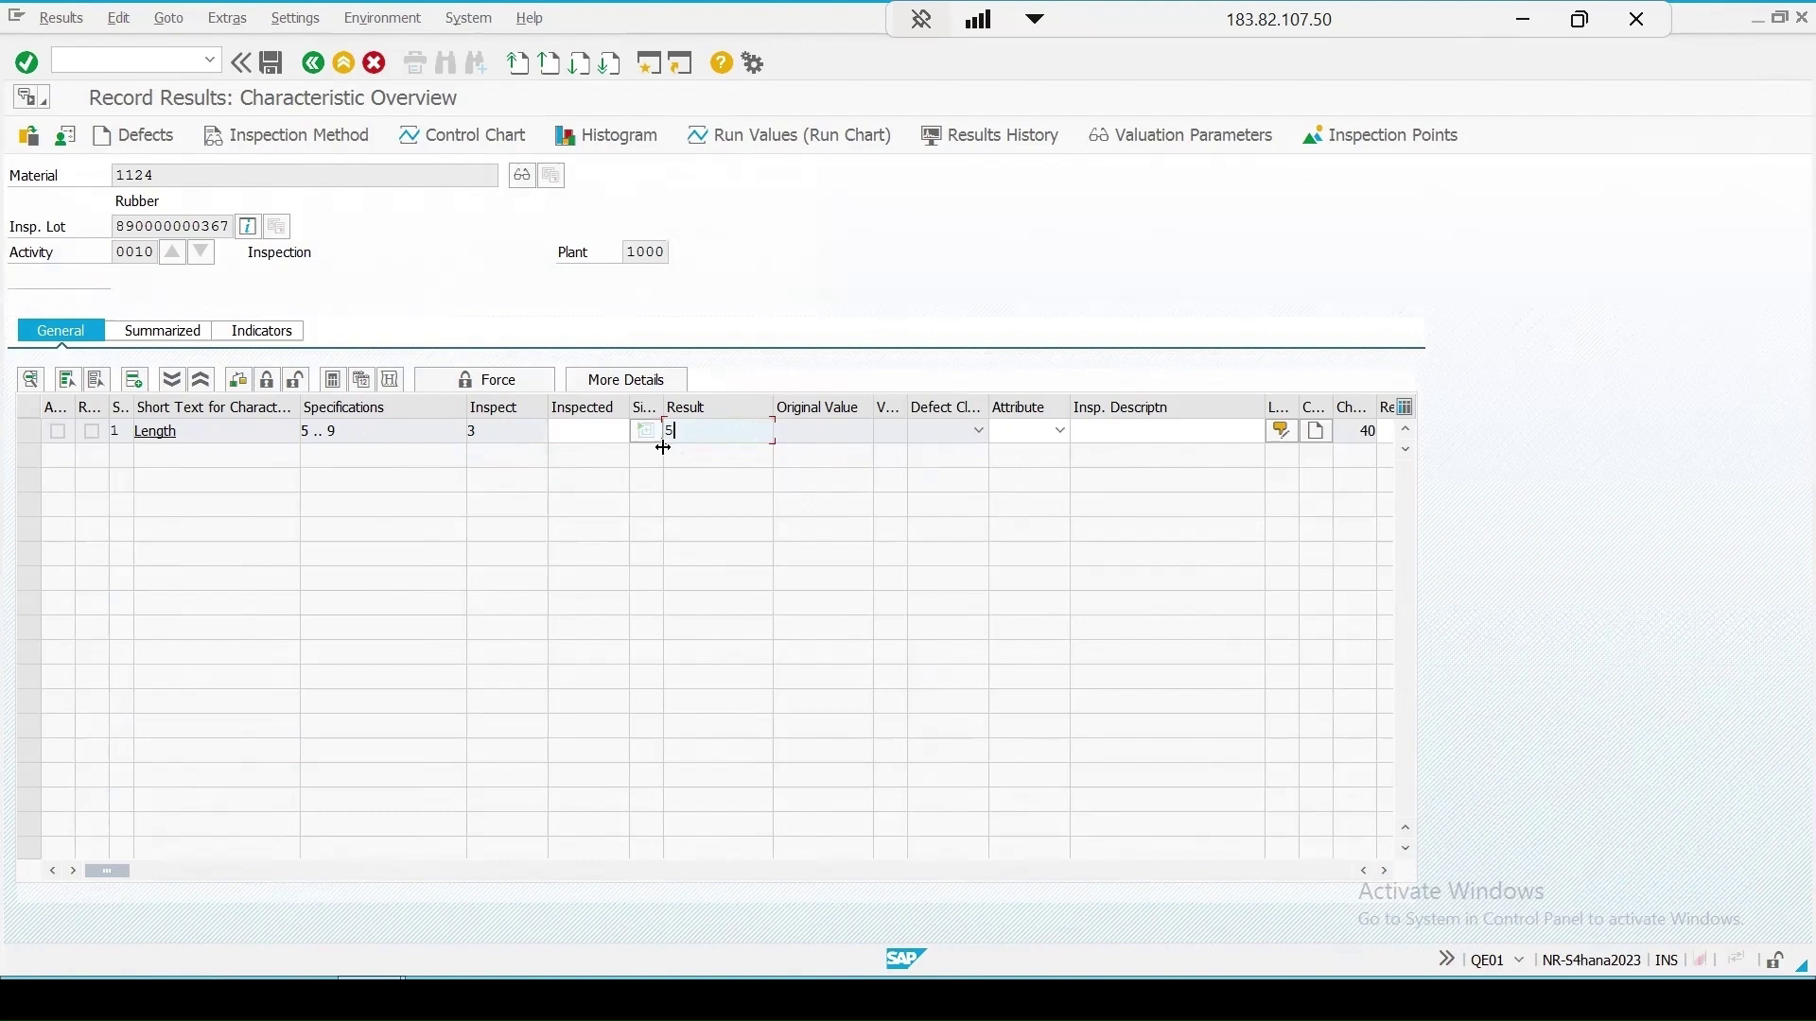
{"action": "key", "text": "Return"}
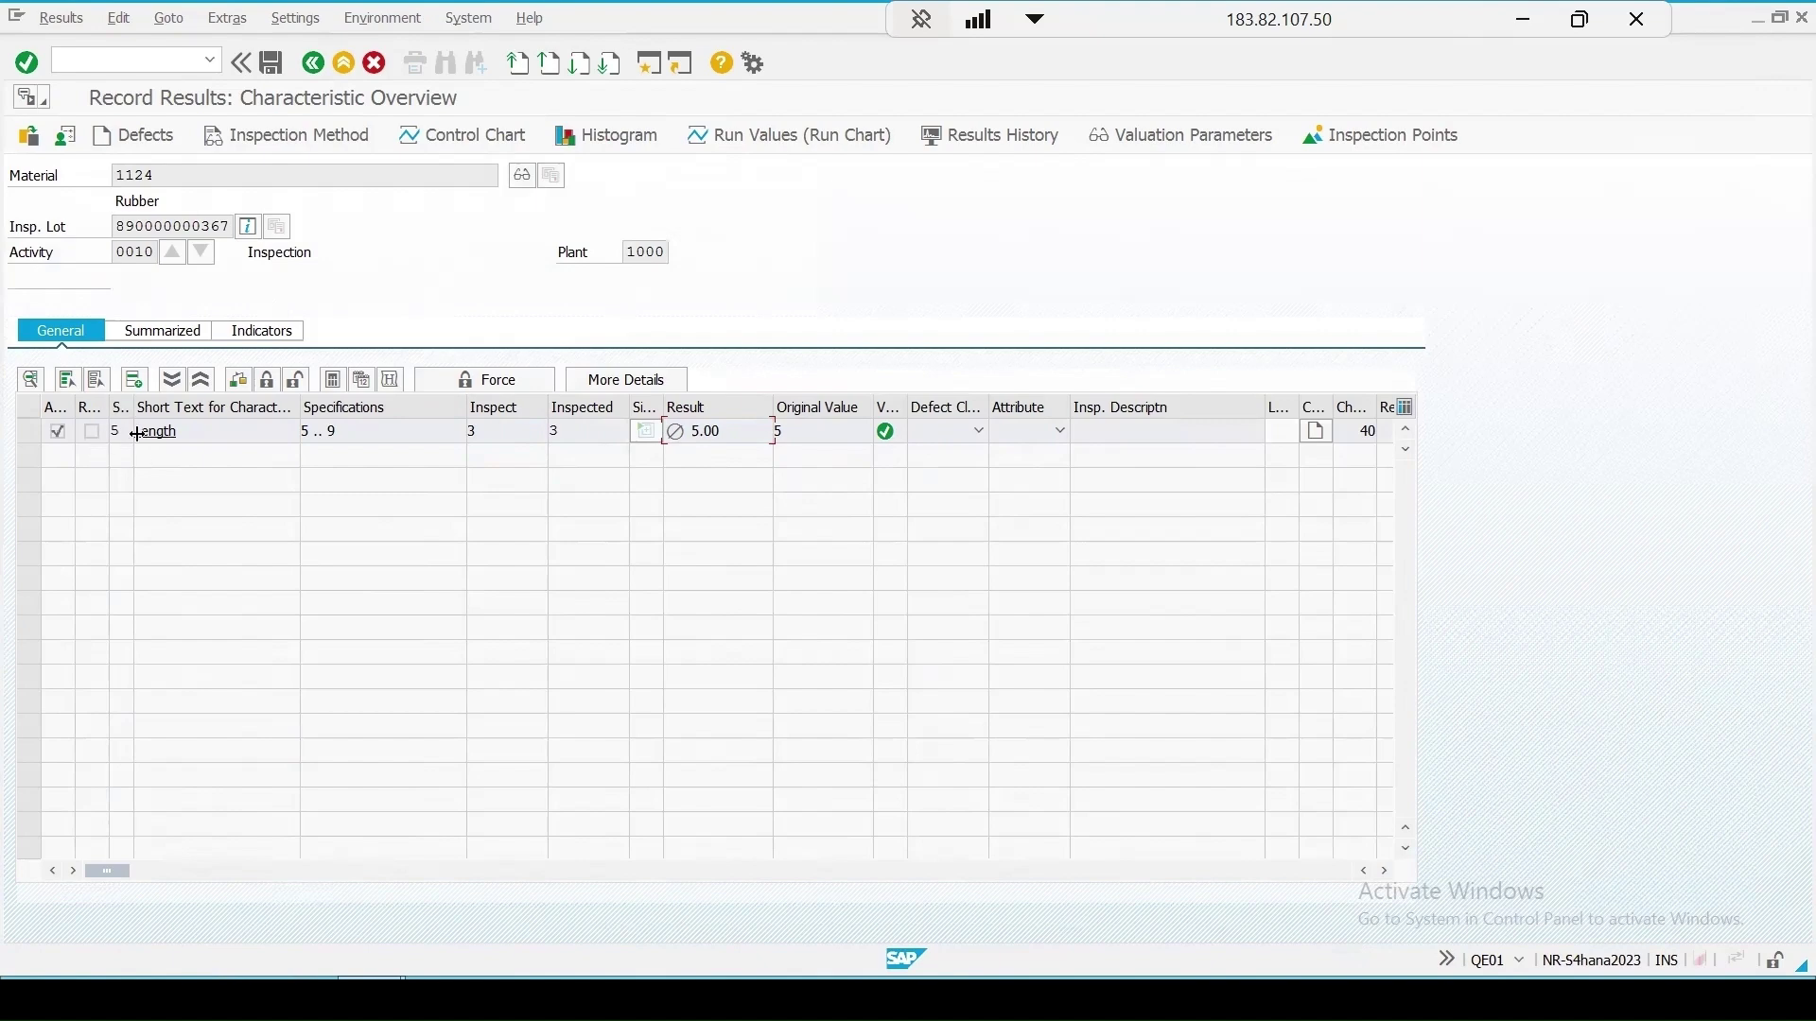
{"action": "left_click", "coordinate": [268, 62]}
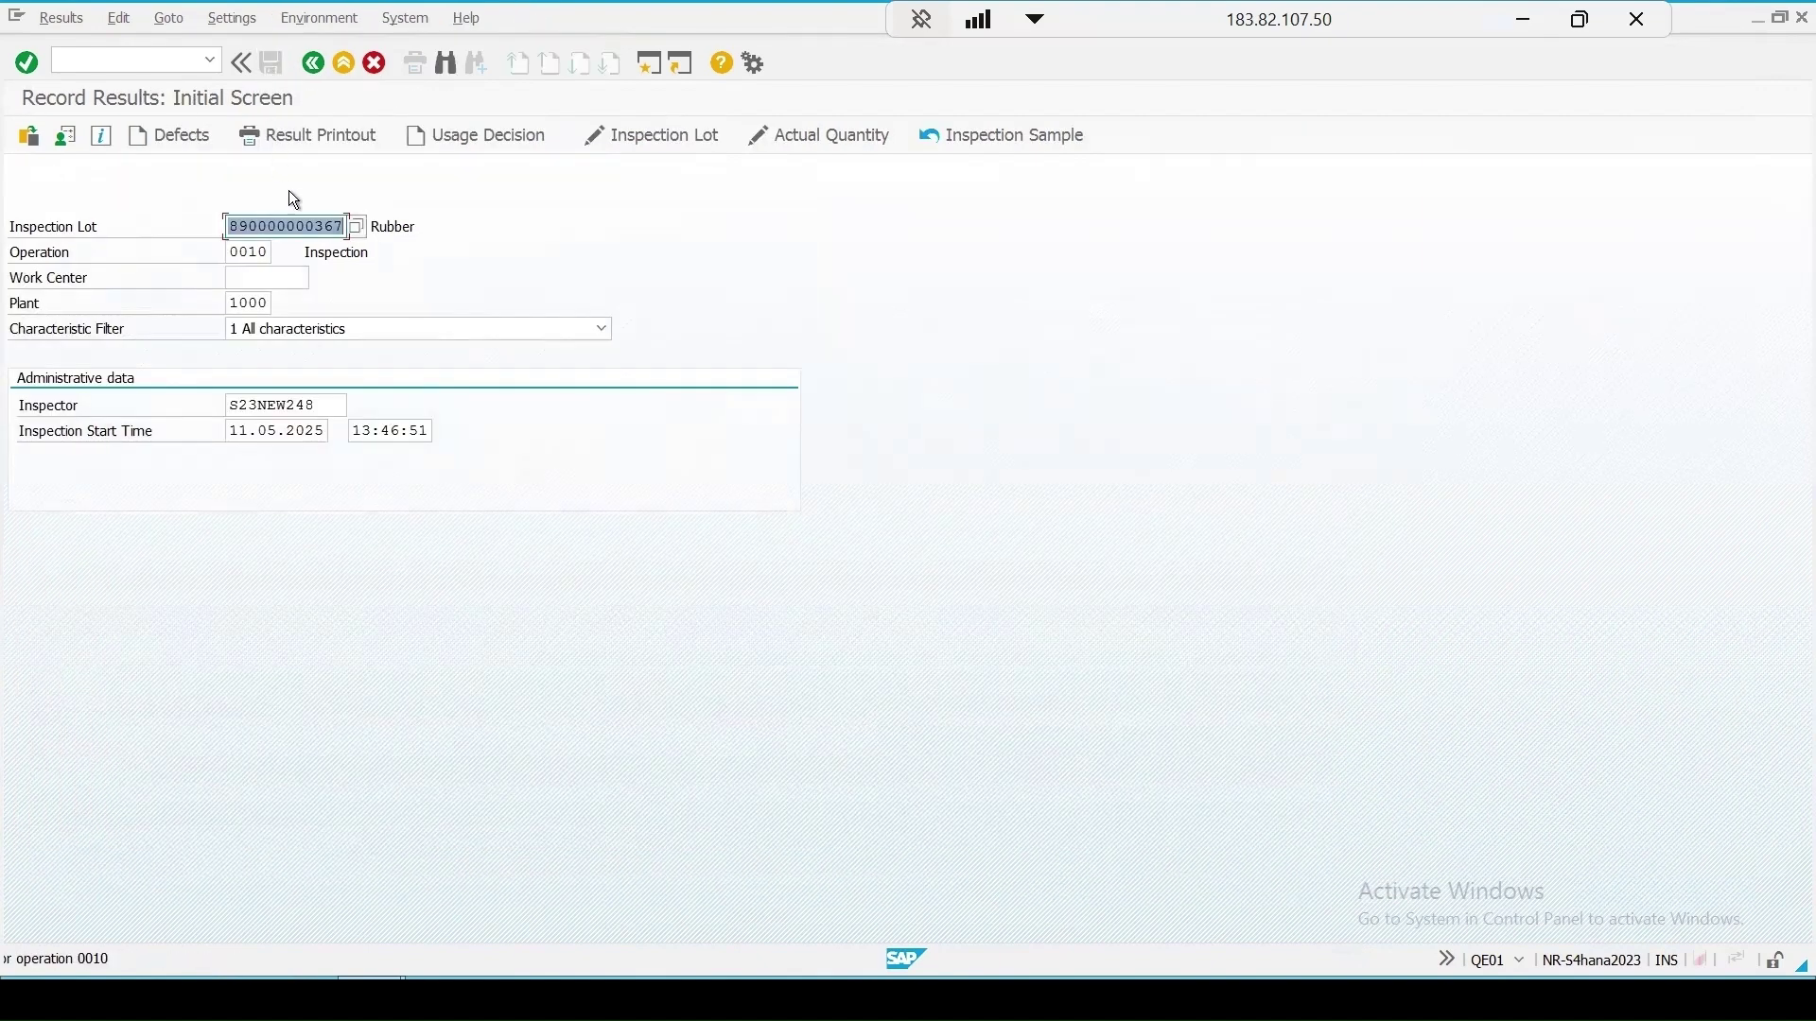
Step: Record the usage decision A (Accept) for the inspection lot and save it
{"action": "left_click", "coordinate": [491, 134]}
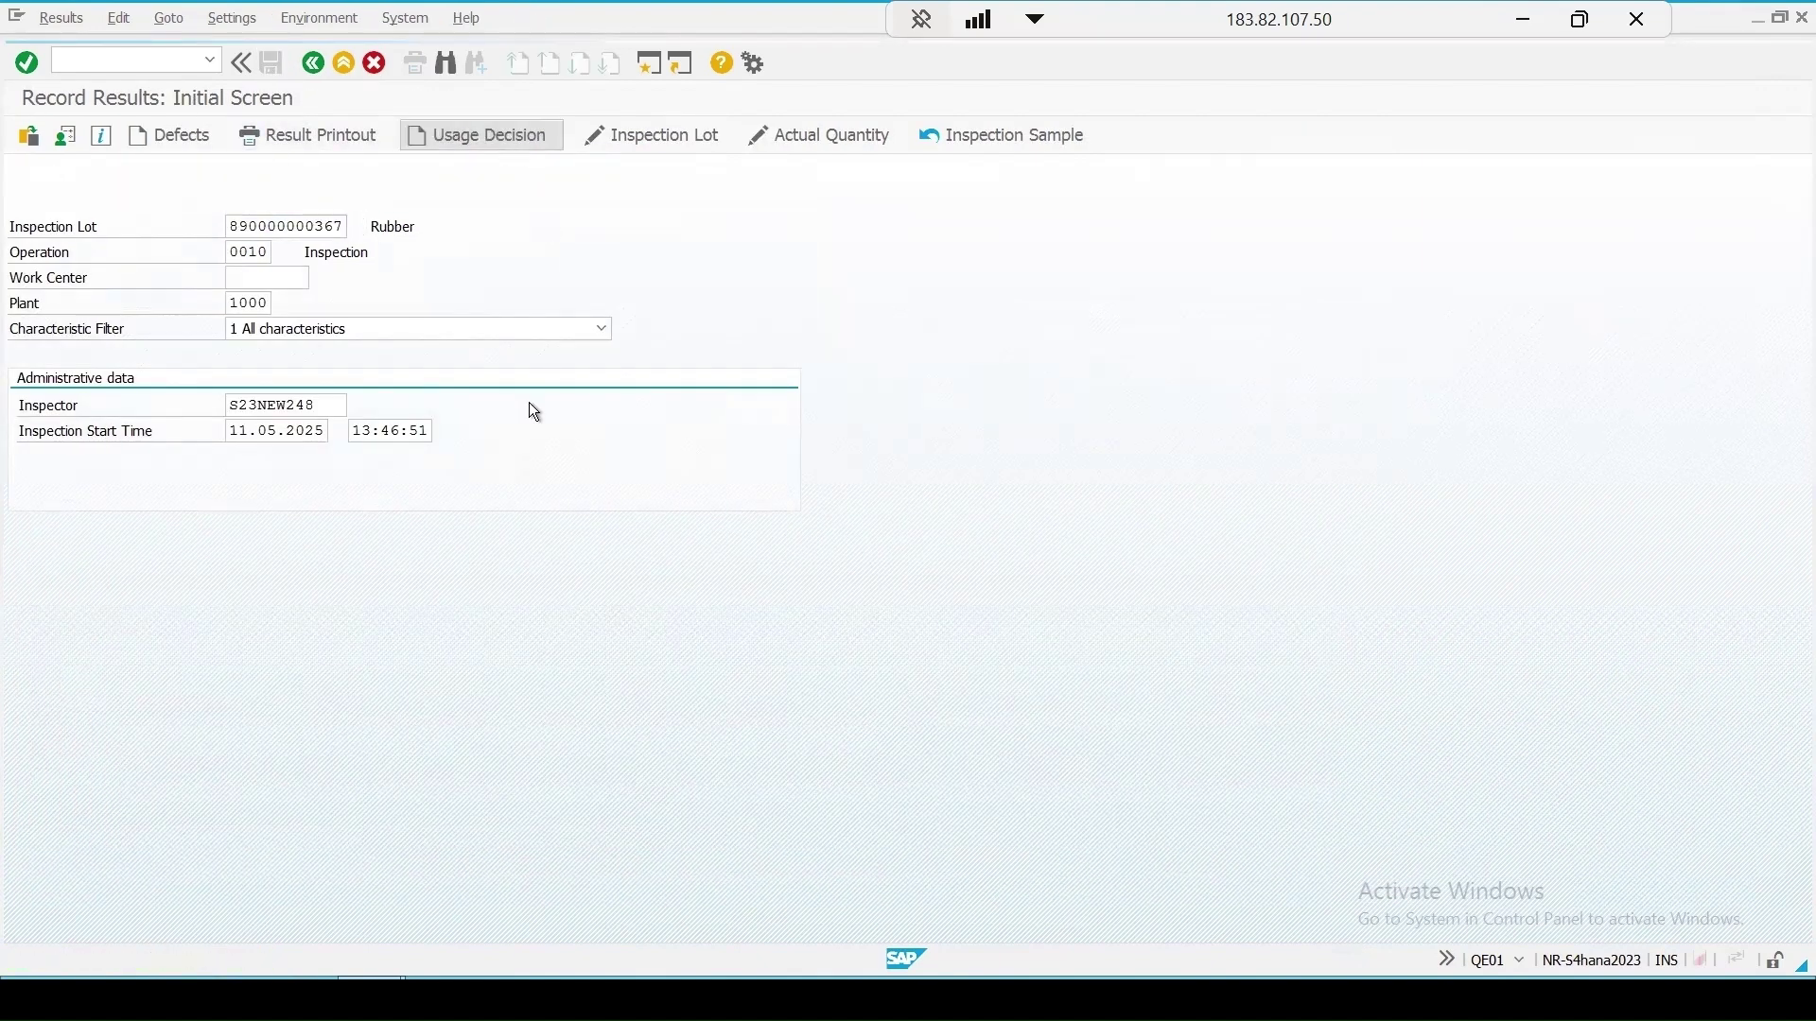
{"action": "left_click", "coordinate": [233, 763]}
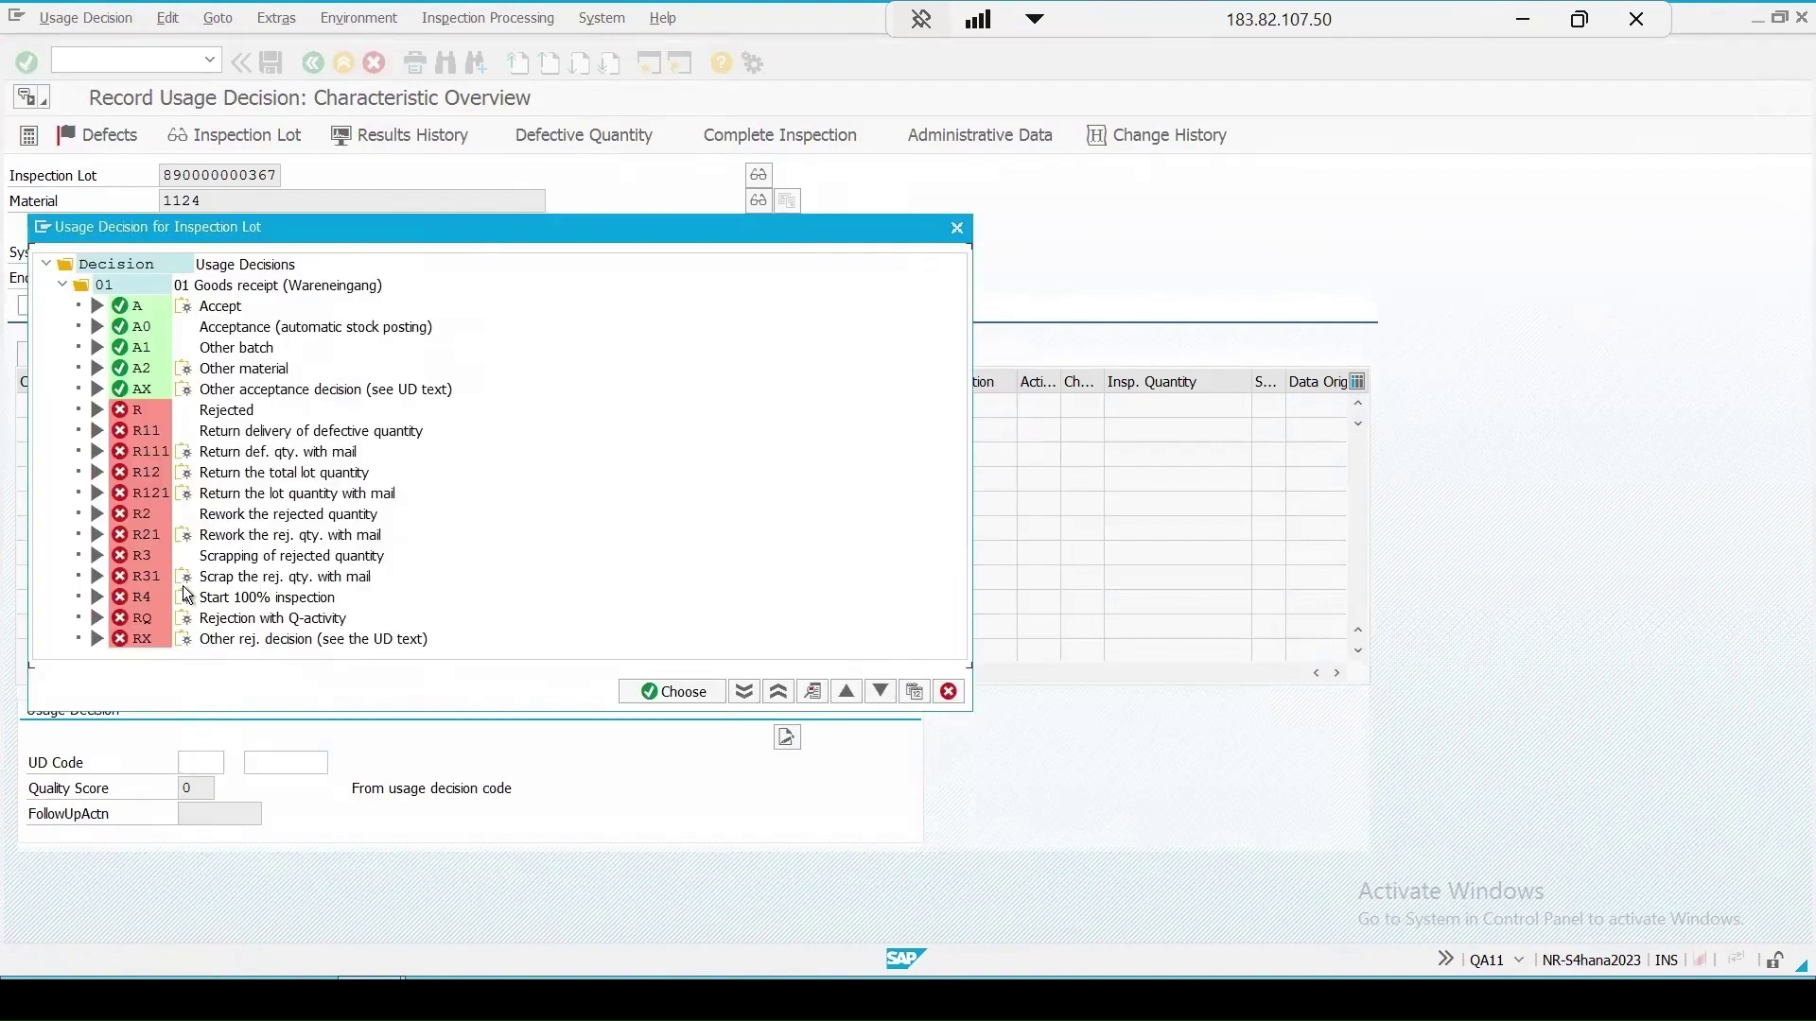
{"action": "double_click", "coordinate": [132, 308]}
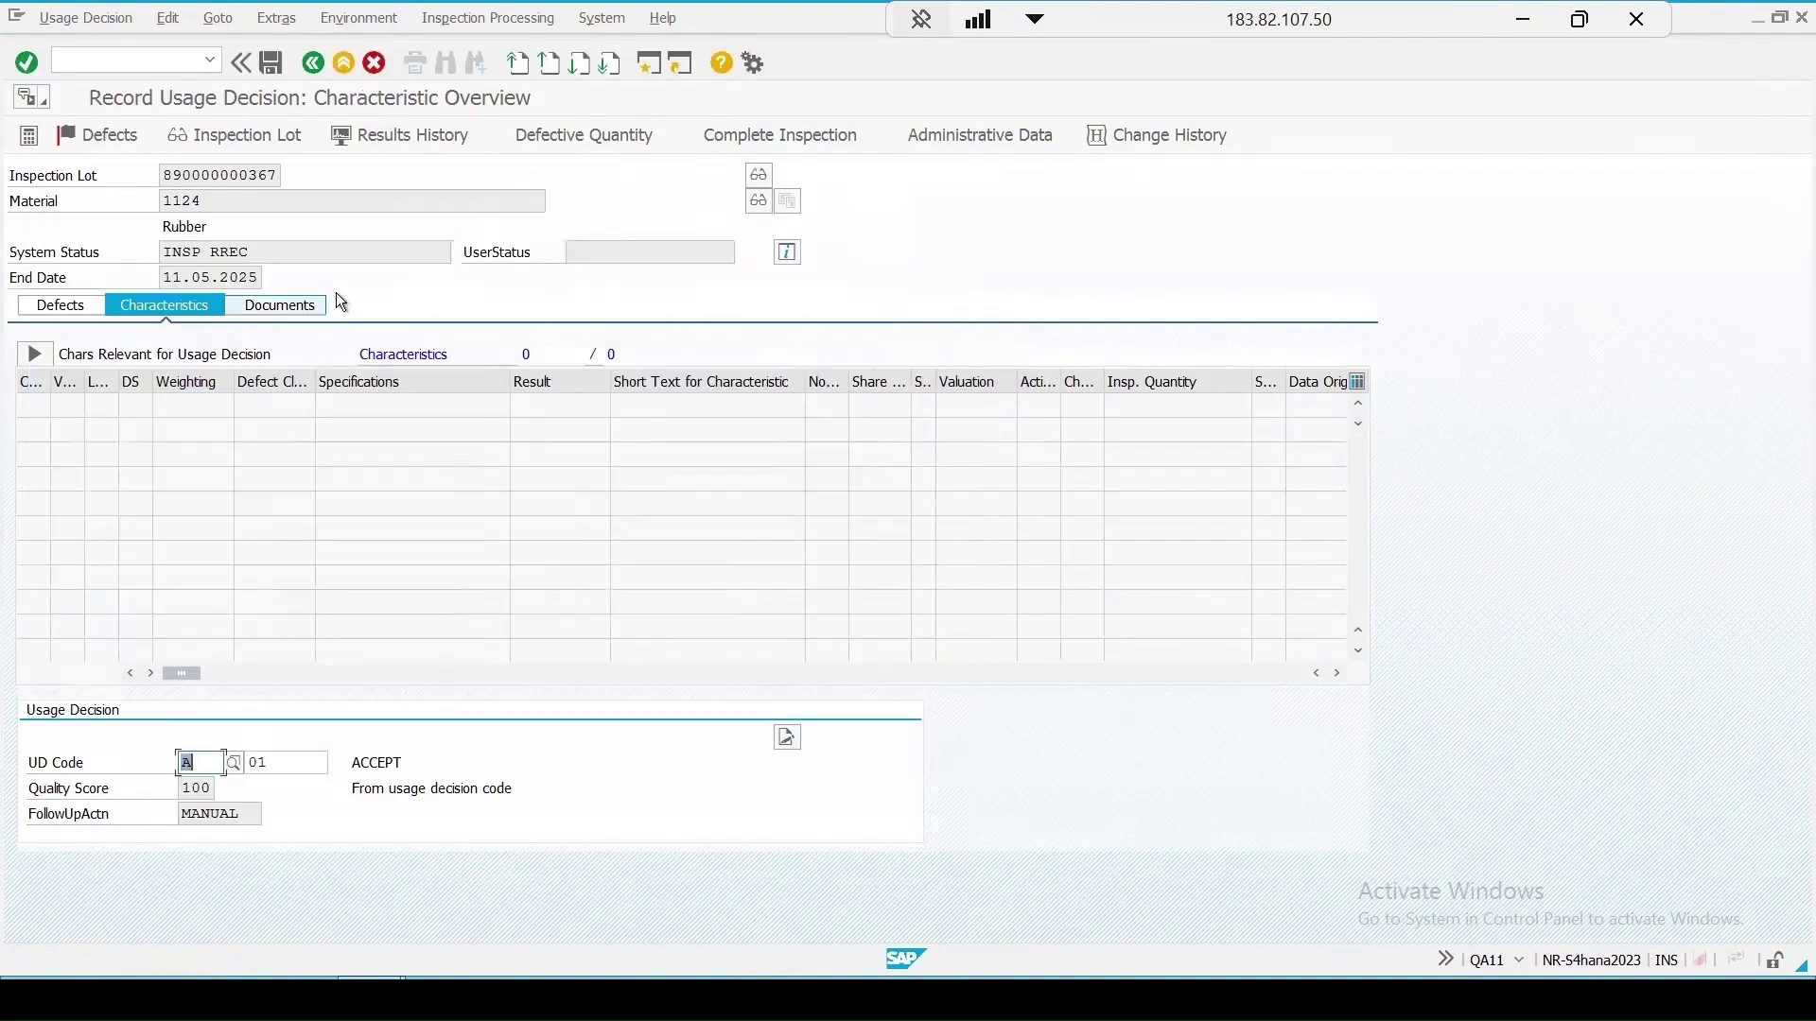
{"action": "left_click", "coordinate": [265, 66]}
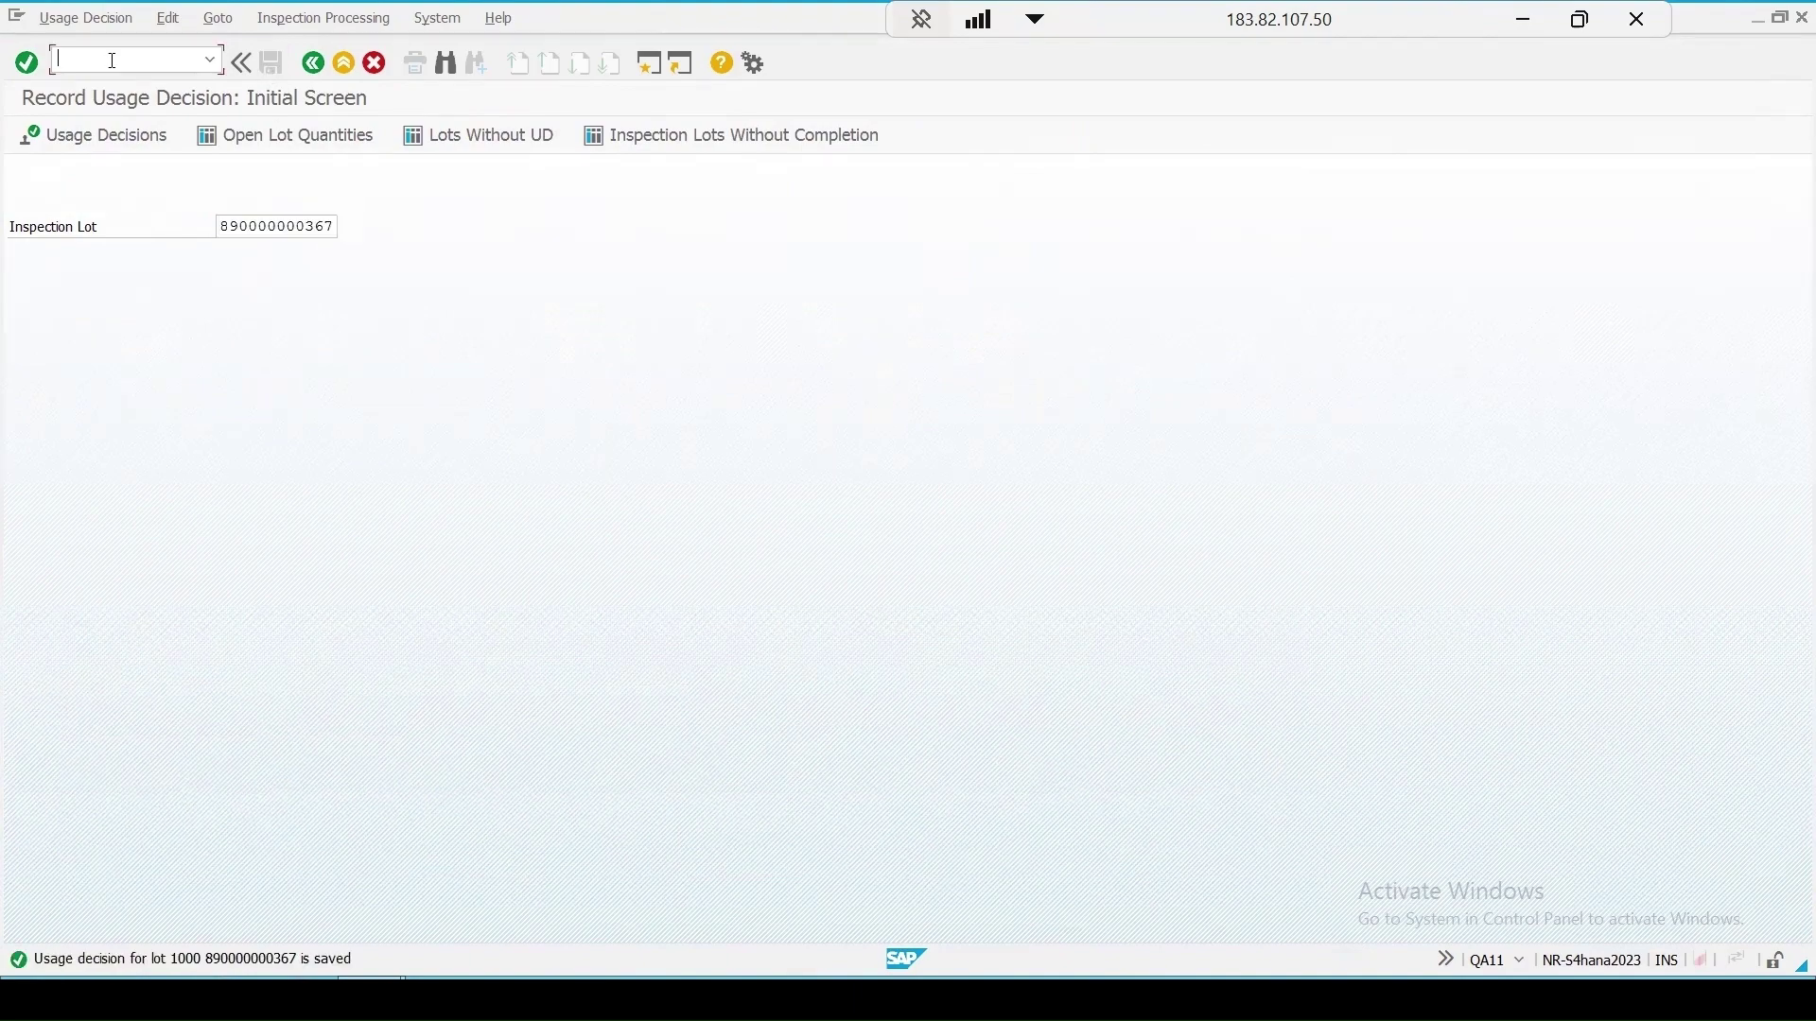
Step: Open material 1124 for changing with MM02 and bring up the inspection setup from its Quality Management view
{"action": "type", "text": "/nmm02"}
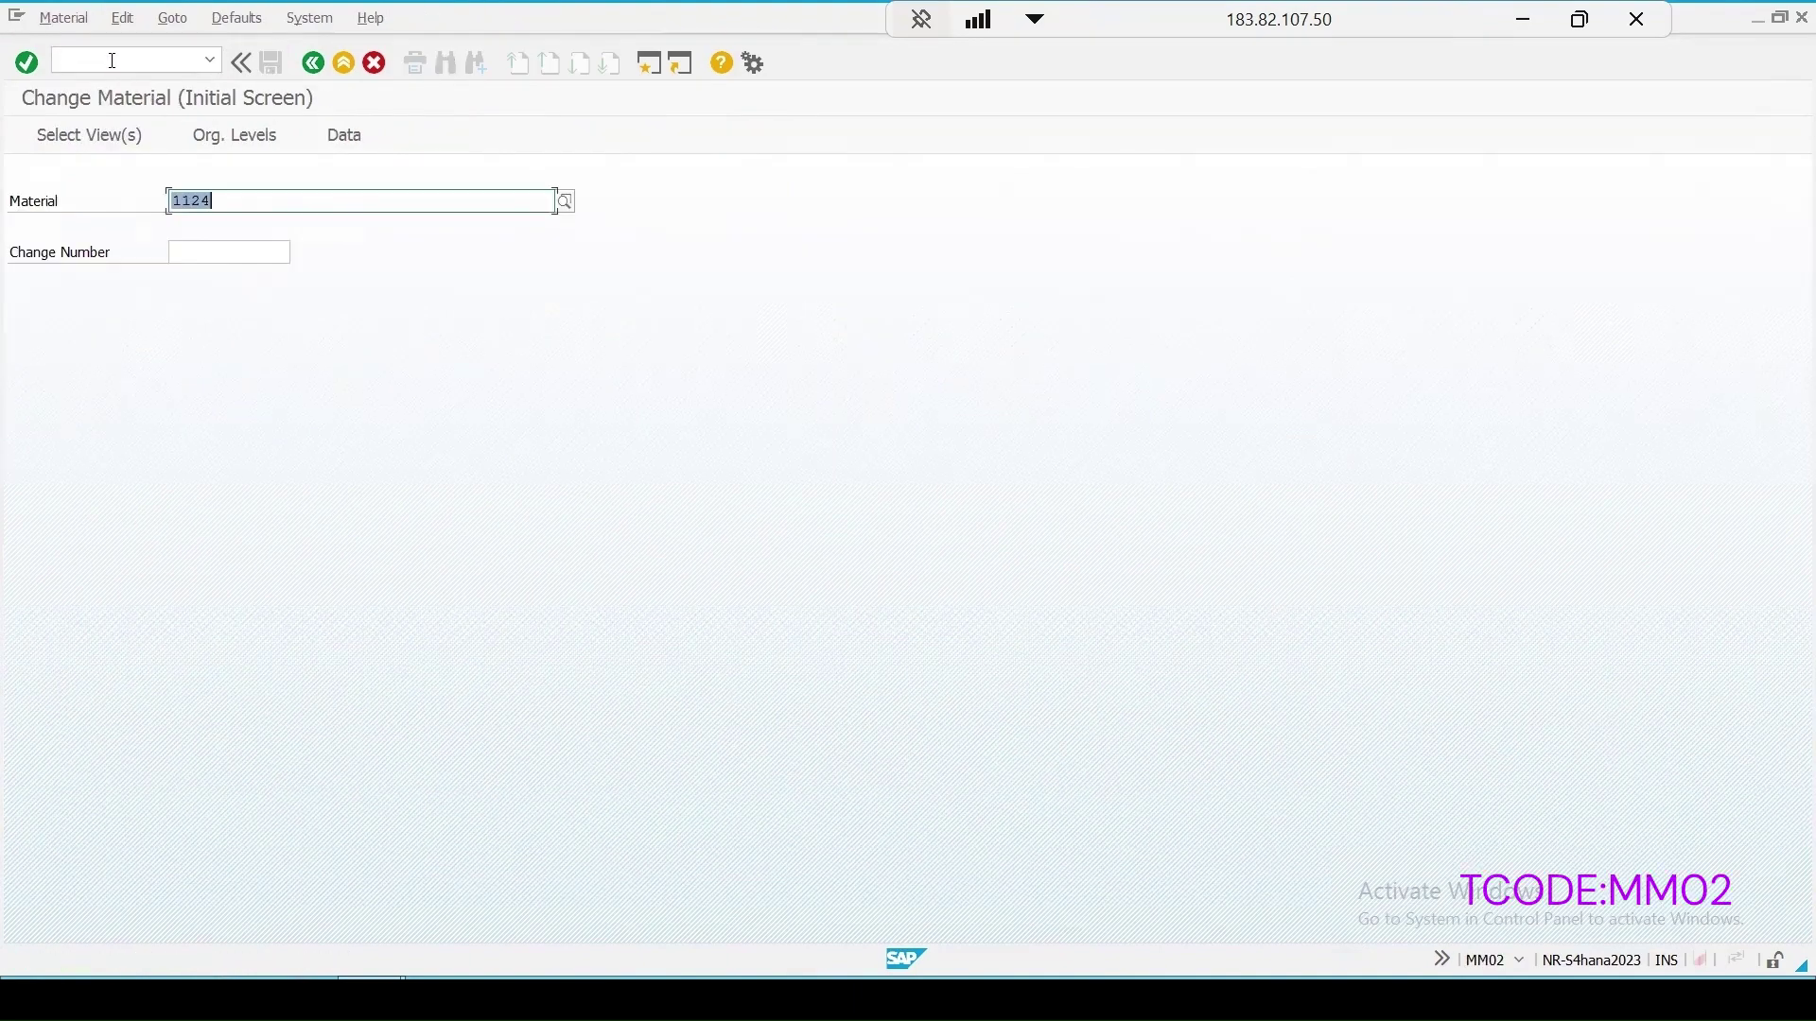
{"action": "key", "text": "Return"}
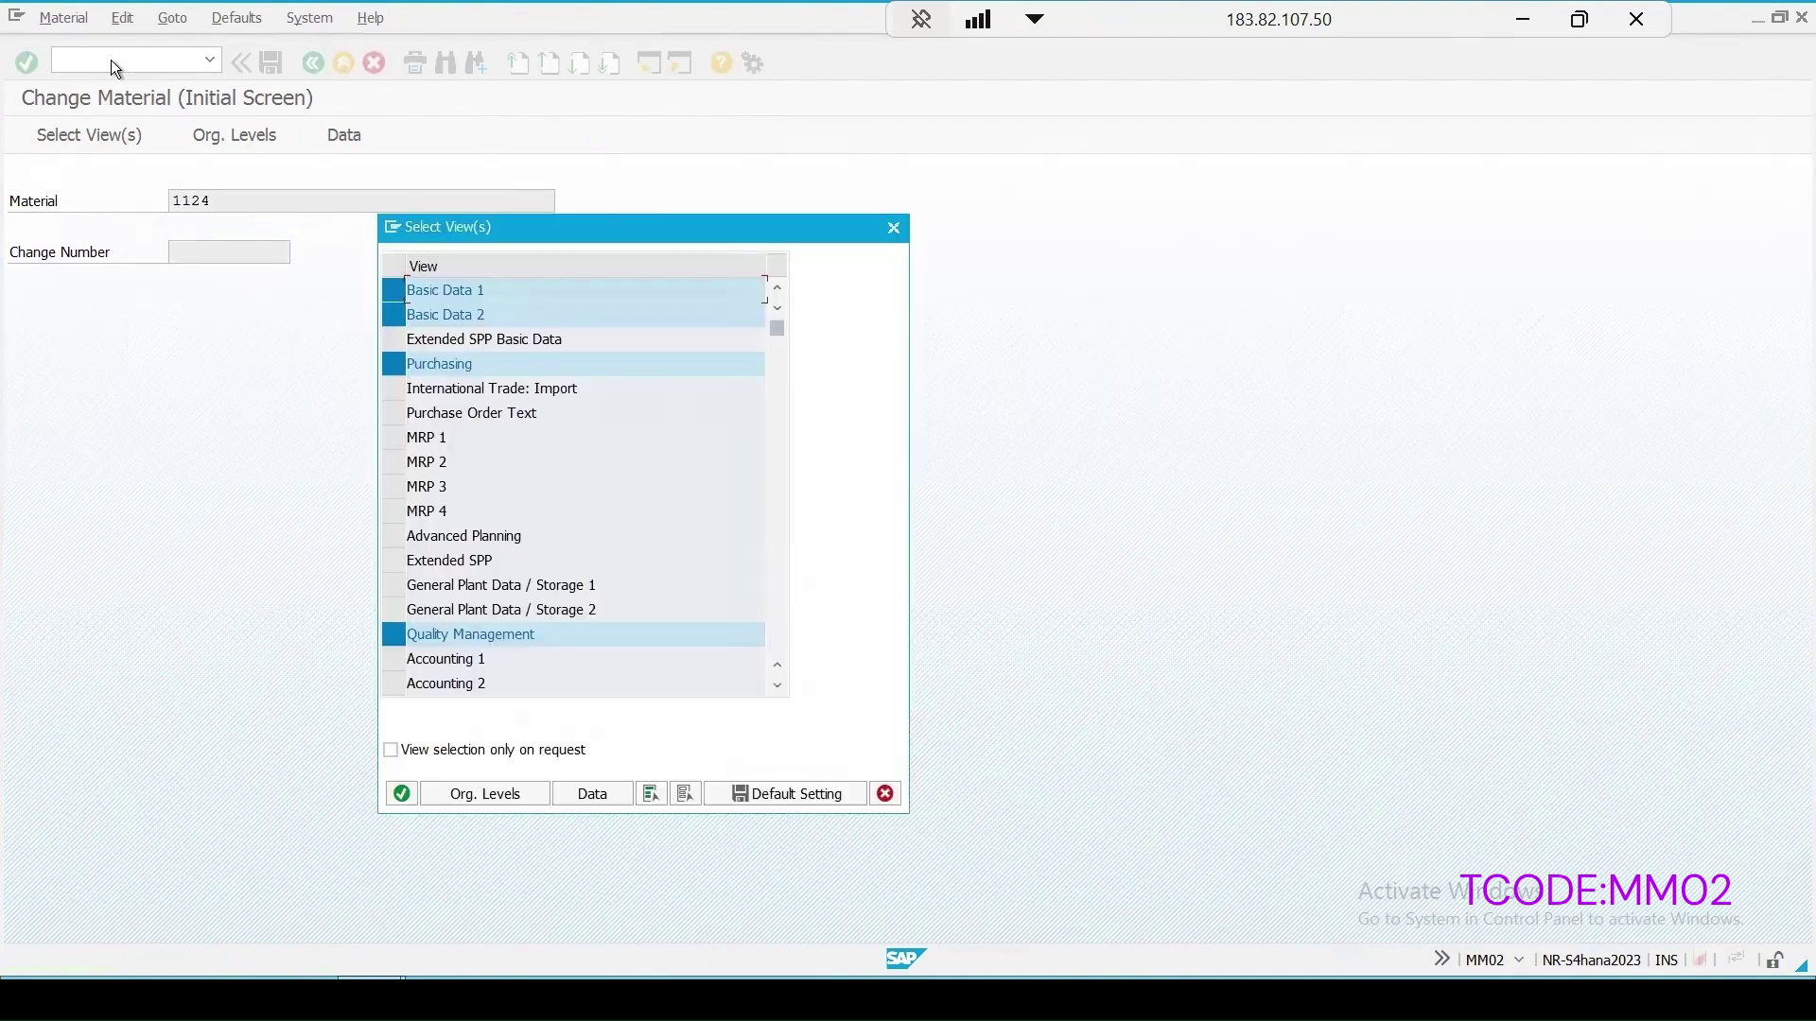
{"action": "key", "text": "Return"}
{"action": "key", "text": "Return"}
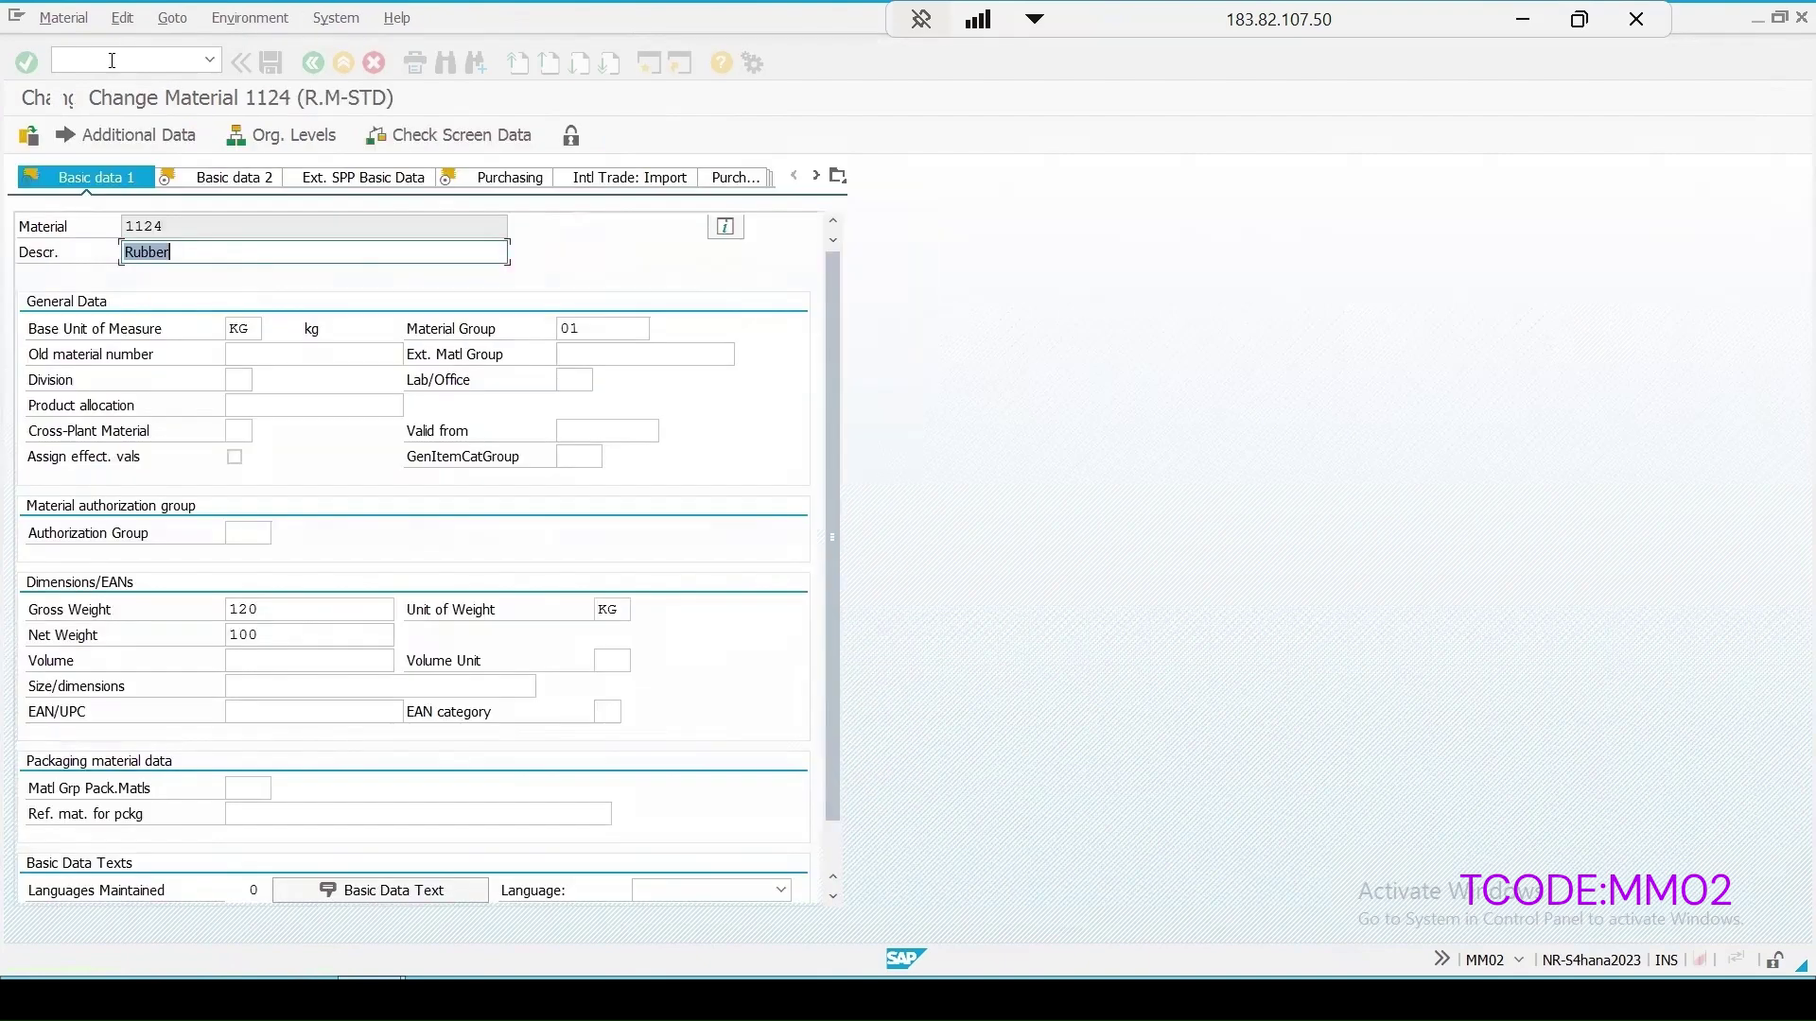
{"action": "left_click", "coordinate": [838, 177]}
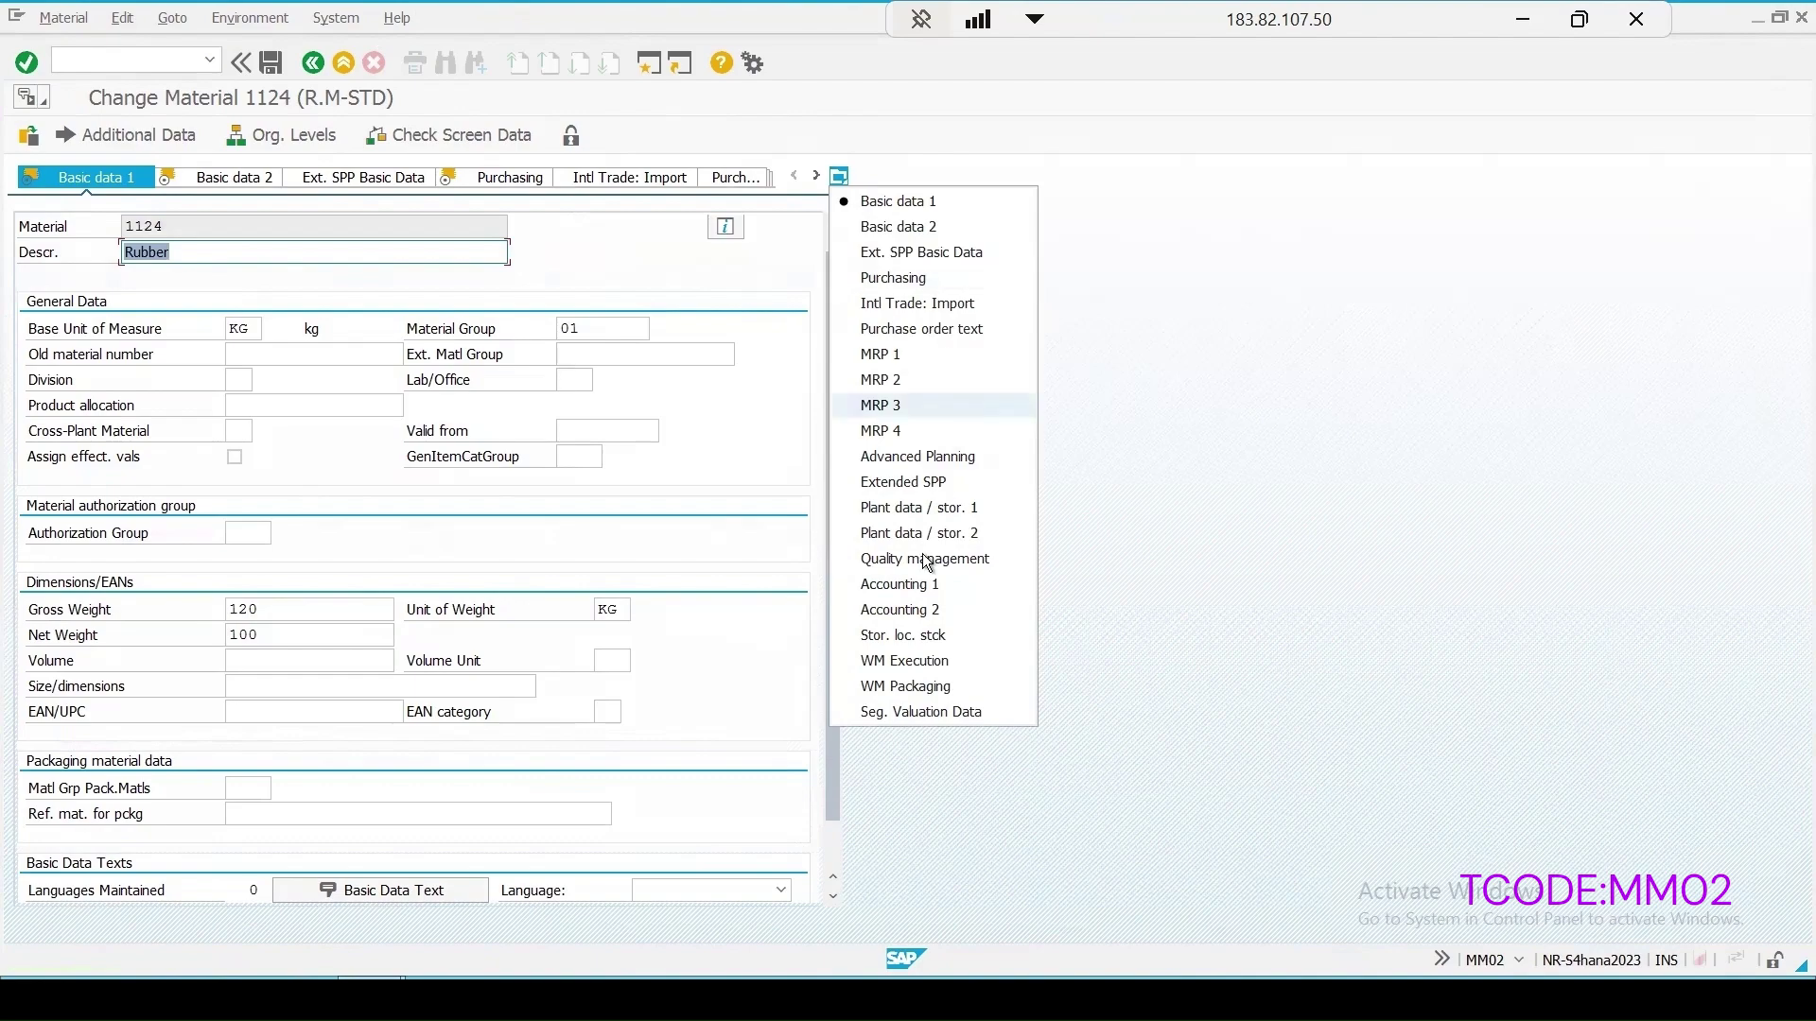
{"action": "left_click", "coordinate": [939, 558]}
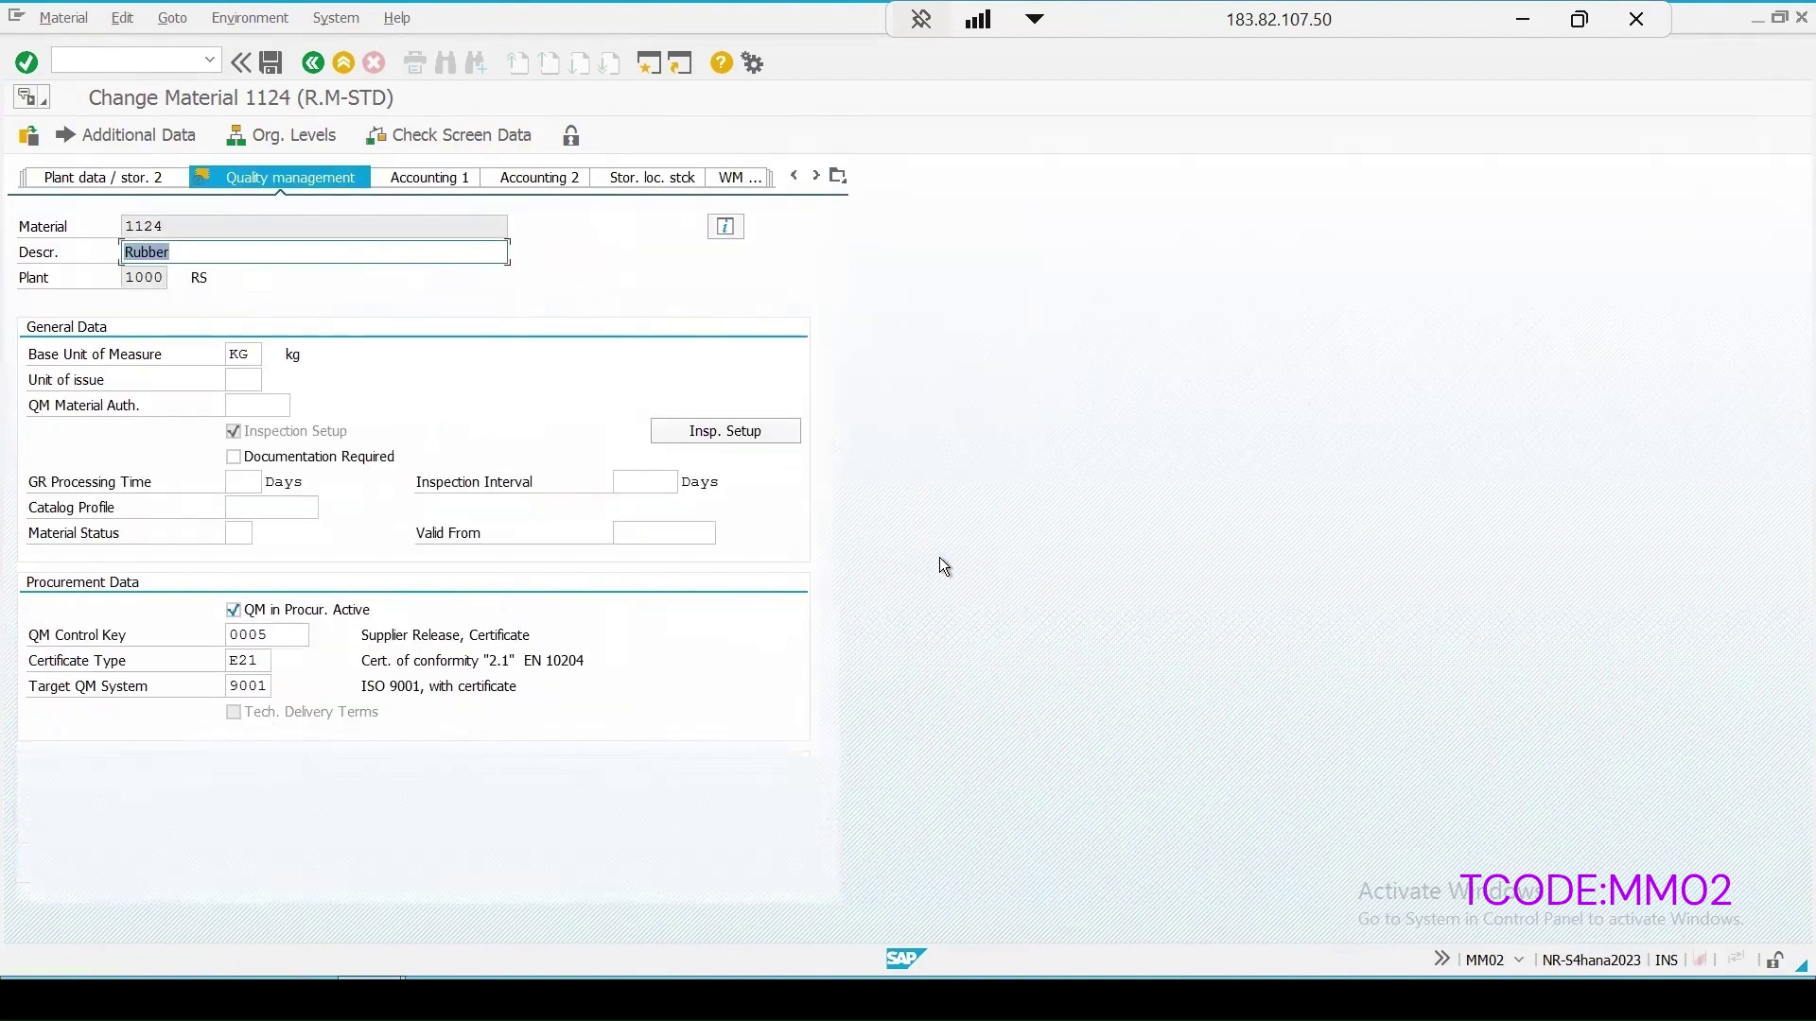
{"action": "left_click", "coordinate": [768, 430]}
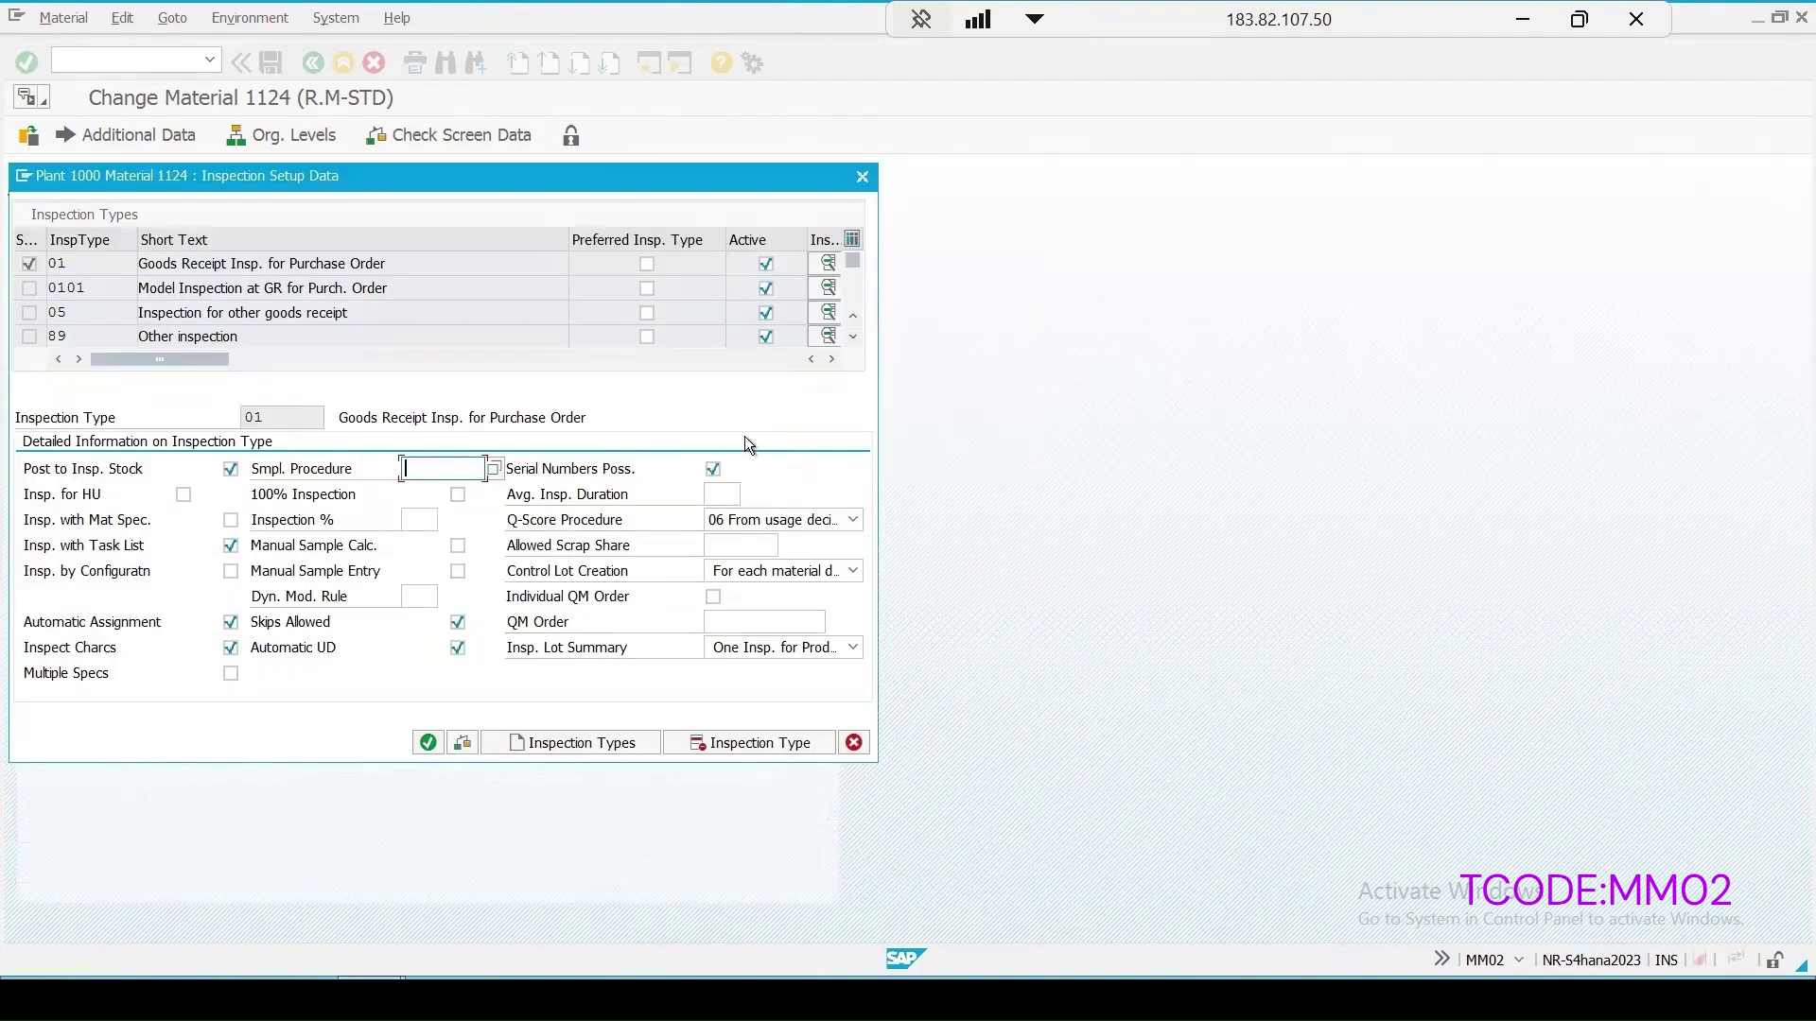
Step: Turn on 100% inspection for inspection type 89, confirm the inspection setup and save the material
{"action": "double_click", "coordinate": [140, 337]}
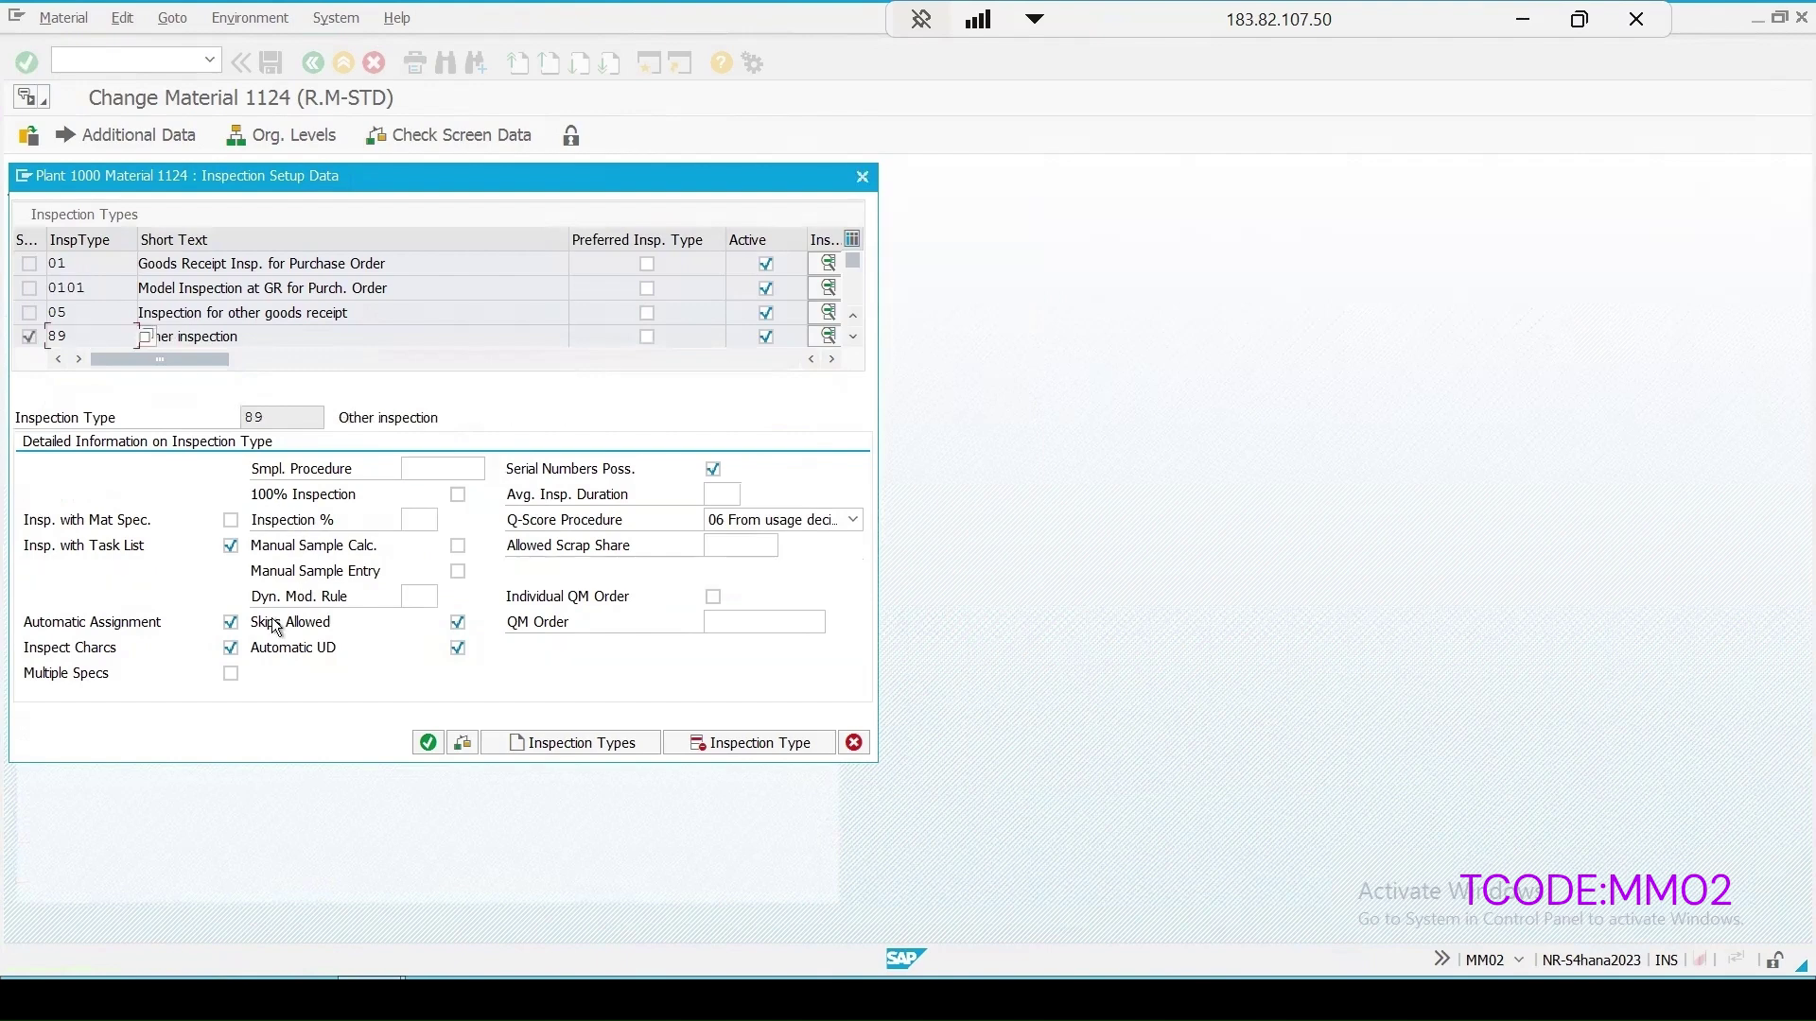
{"action": "left_click", "coordinate": [271, 497]}
{"action": "left_click", "coordinate": [458, 495]}
{"action": "left_click", "coordinate": [457, 496]}
{"action": "left_click", "coordinate": [426, 744]}
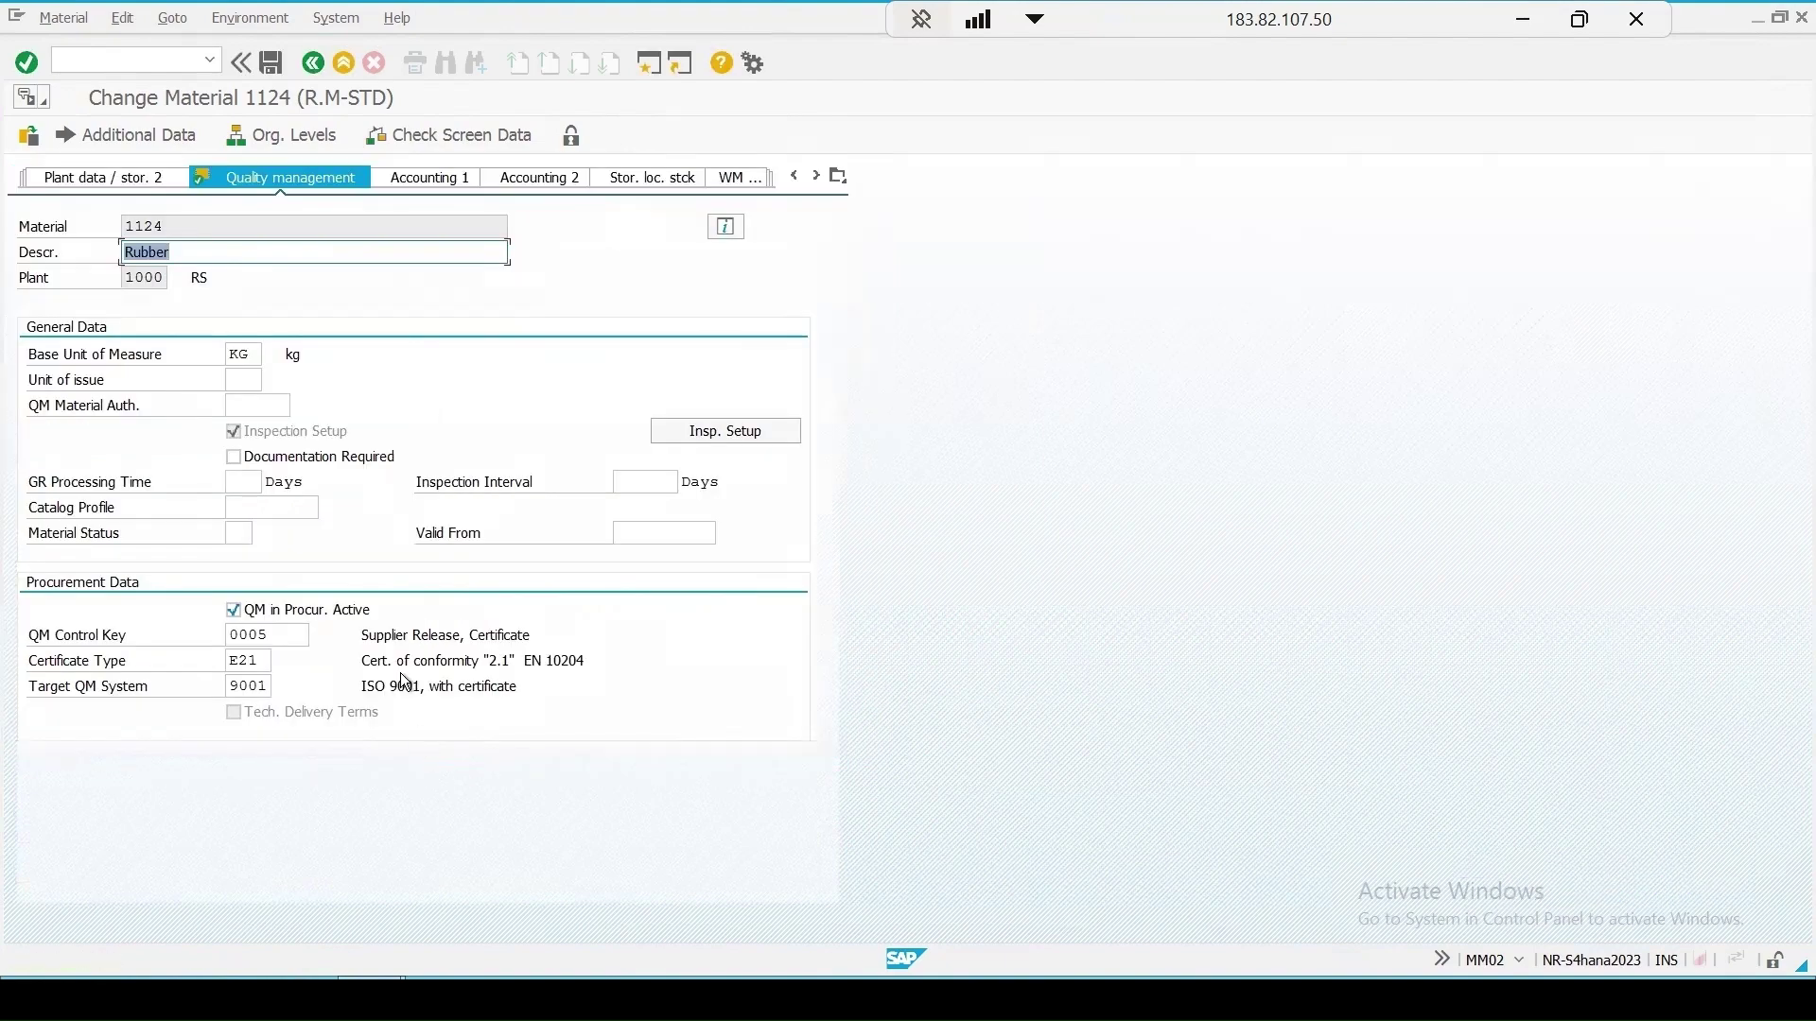
{"action": "left_click", "coordinate": [272, 62]}
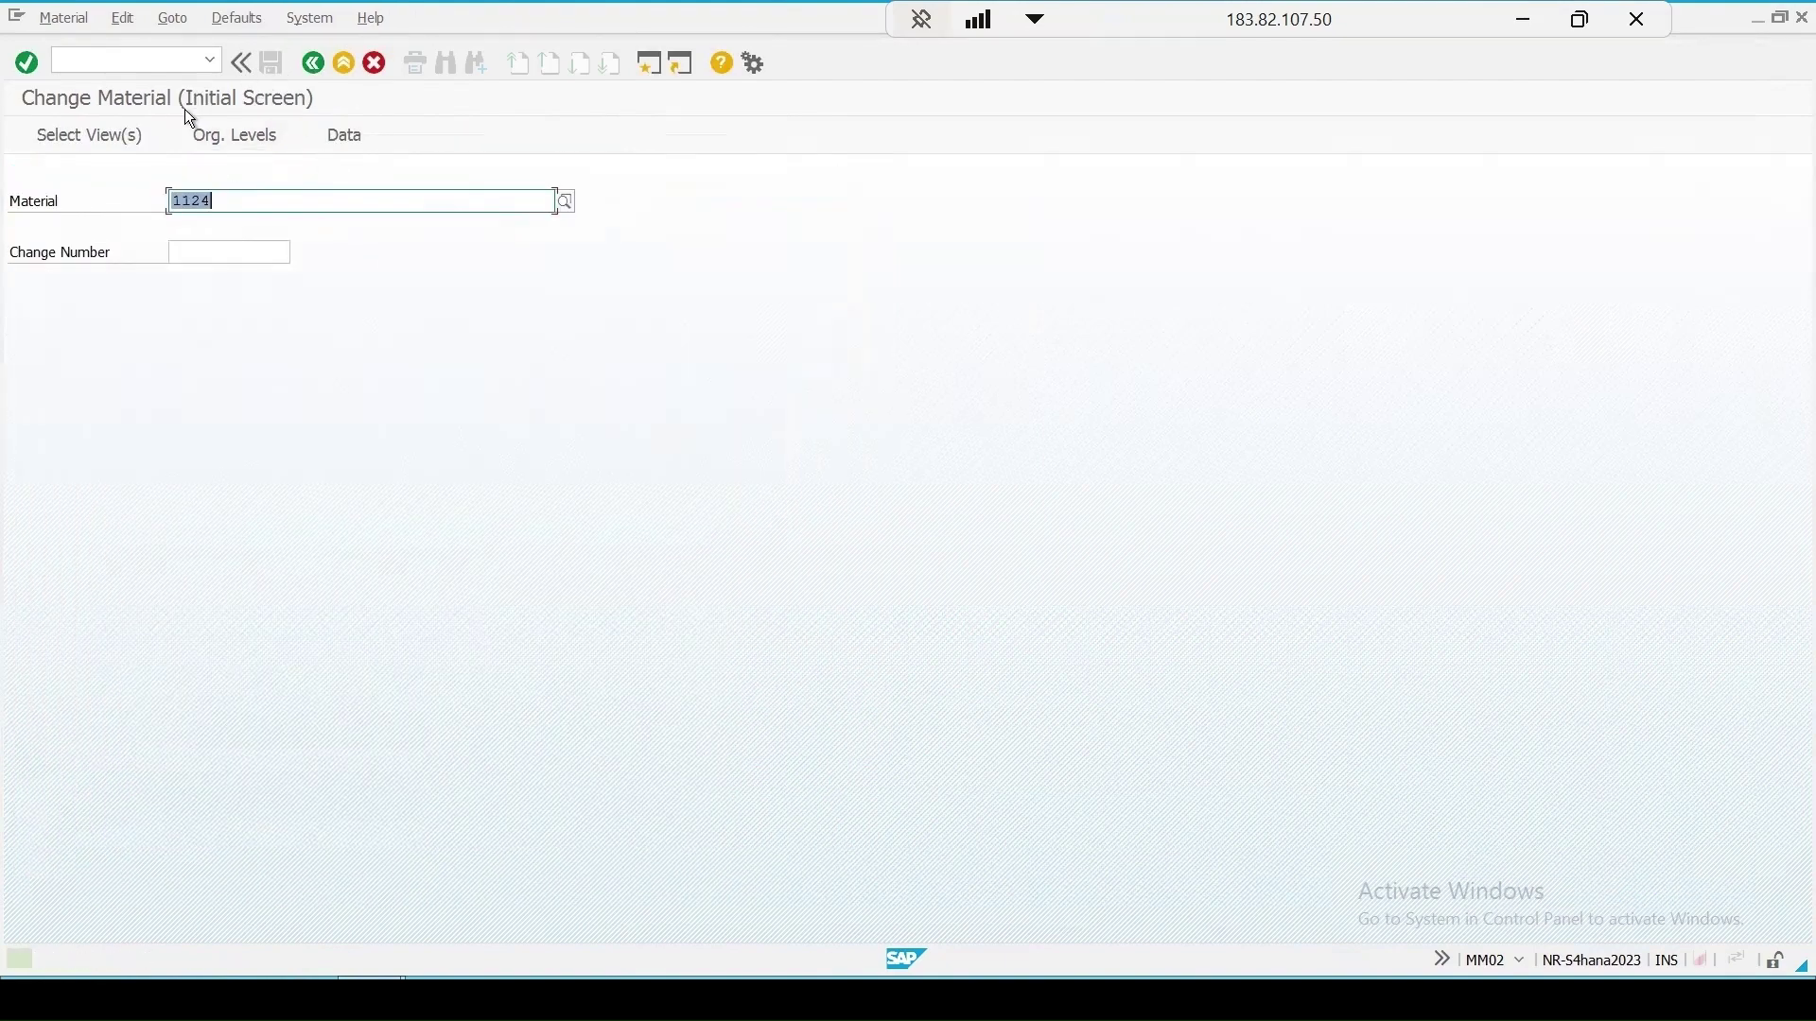
Step: Start a manual inspection lot for material 1124 with QA01, enter a lot quantity of 1000 KG, check the sample size and leave without saving
{"action": "left_click", "coordinate": [111, 56]}
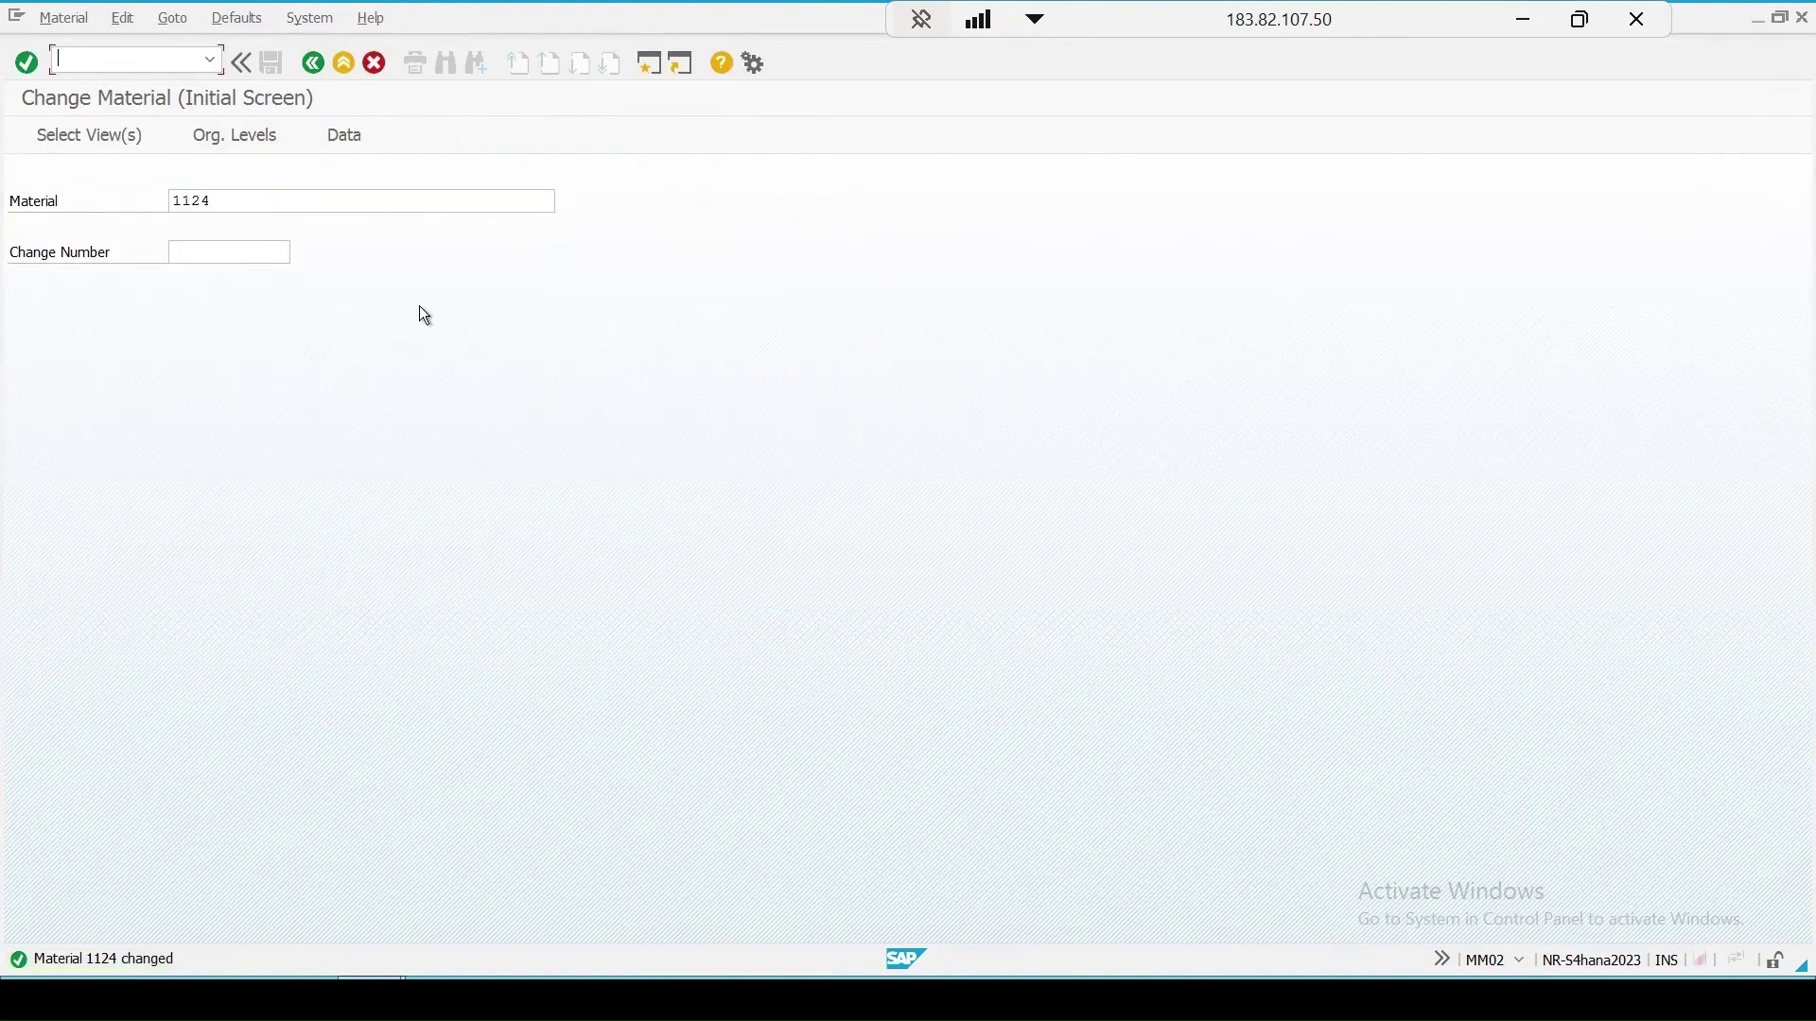
{"action": "type", "text": "/nqa01"}
{"action": "key", "text": "Return"}
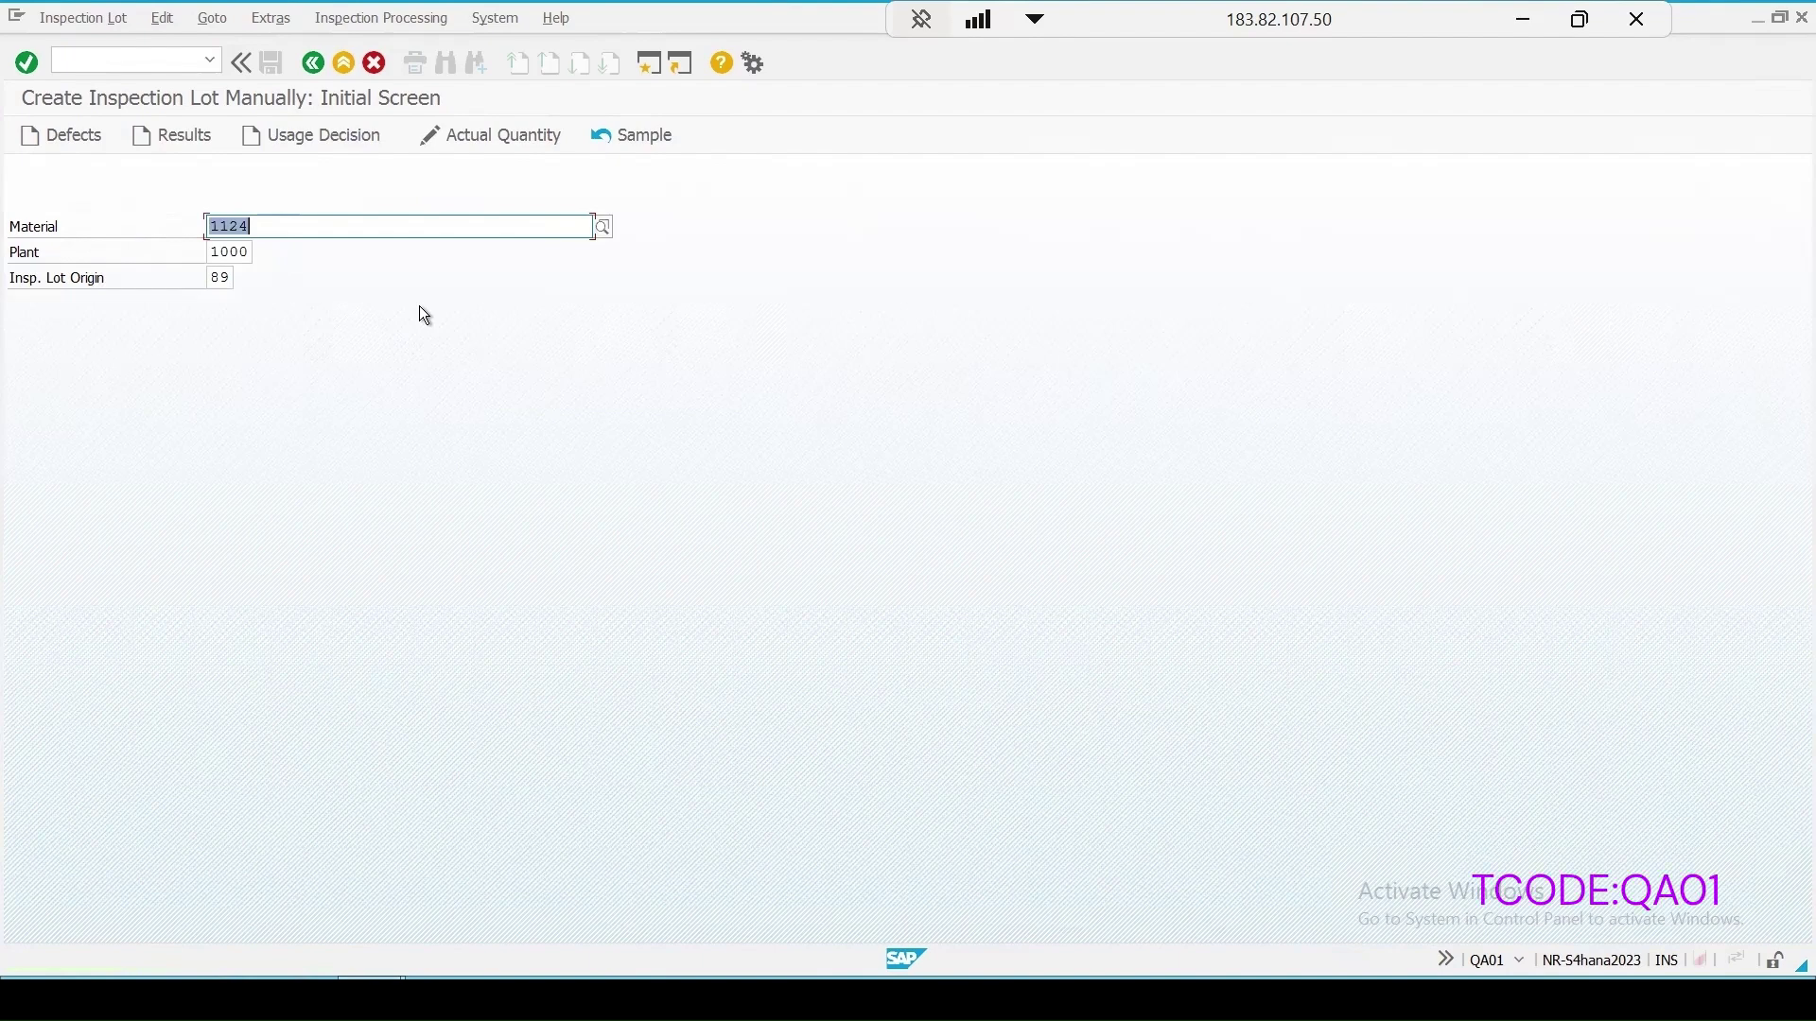
{"action": "key", "text": "Return"}
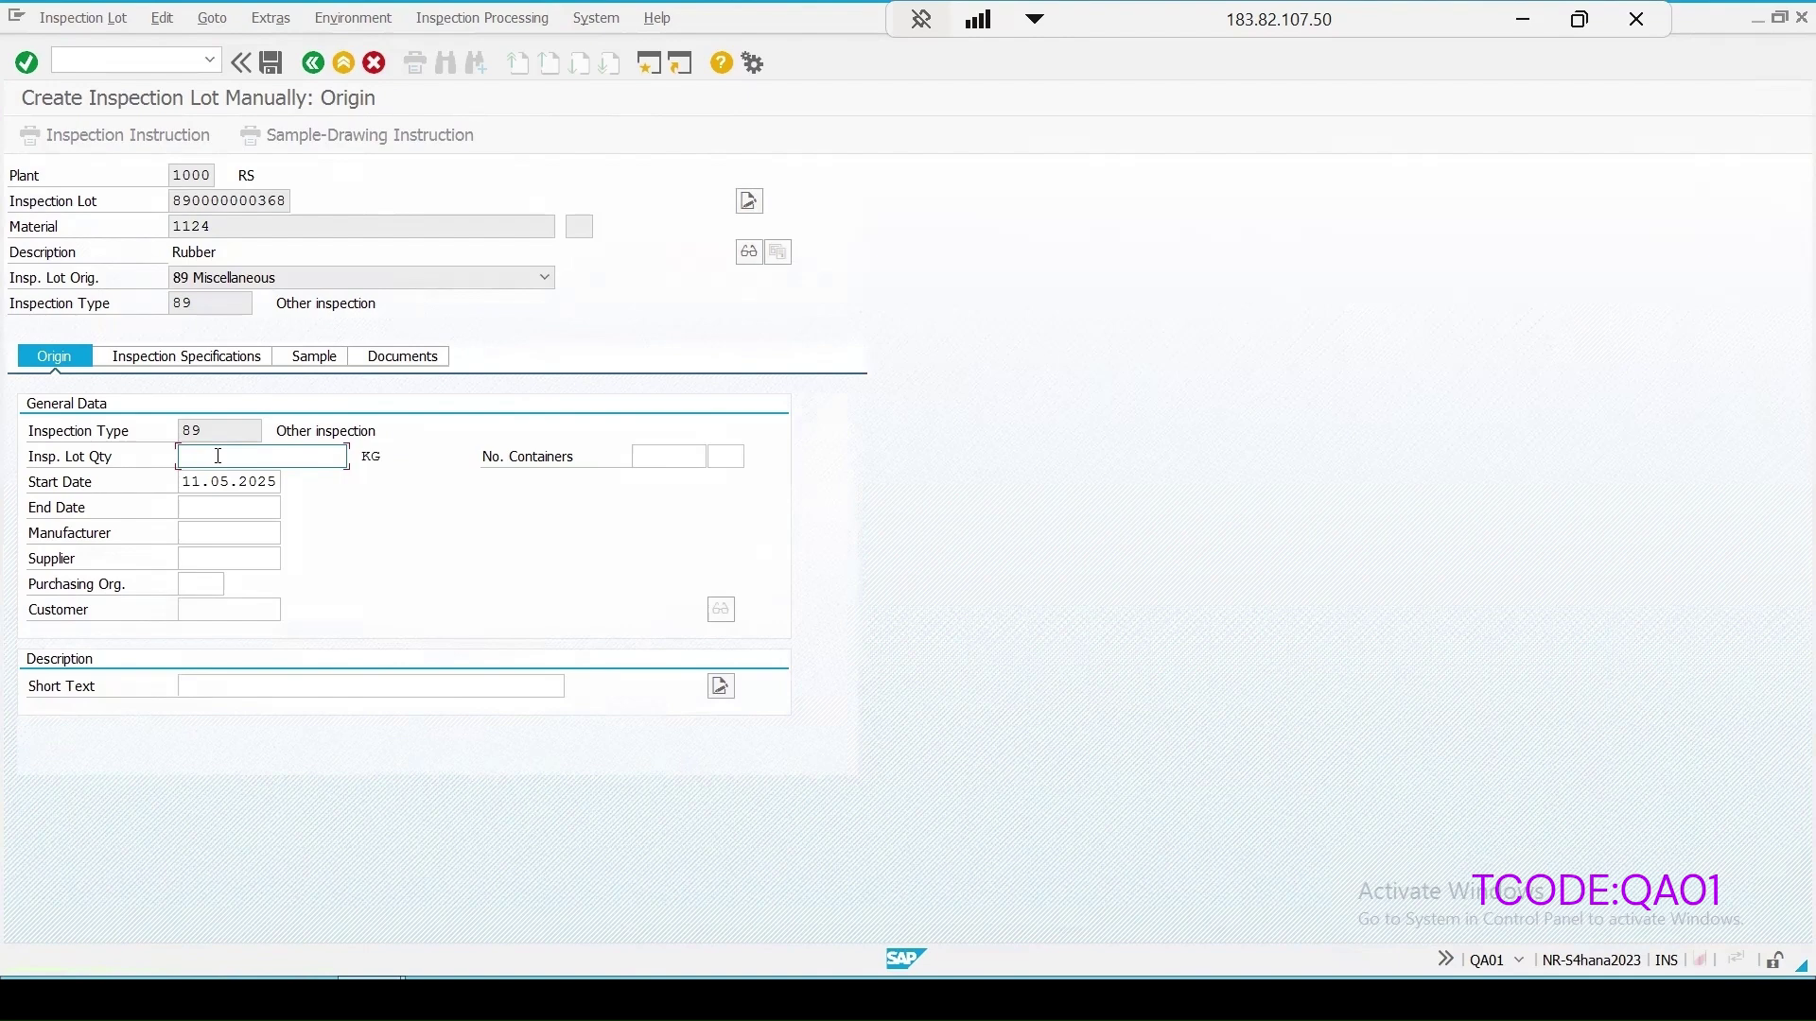
{"action": "type", "text": "1000"}
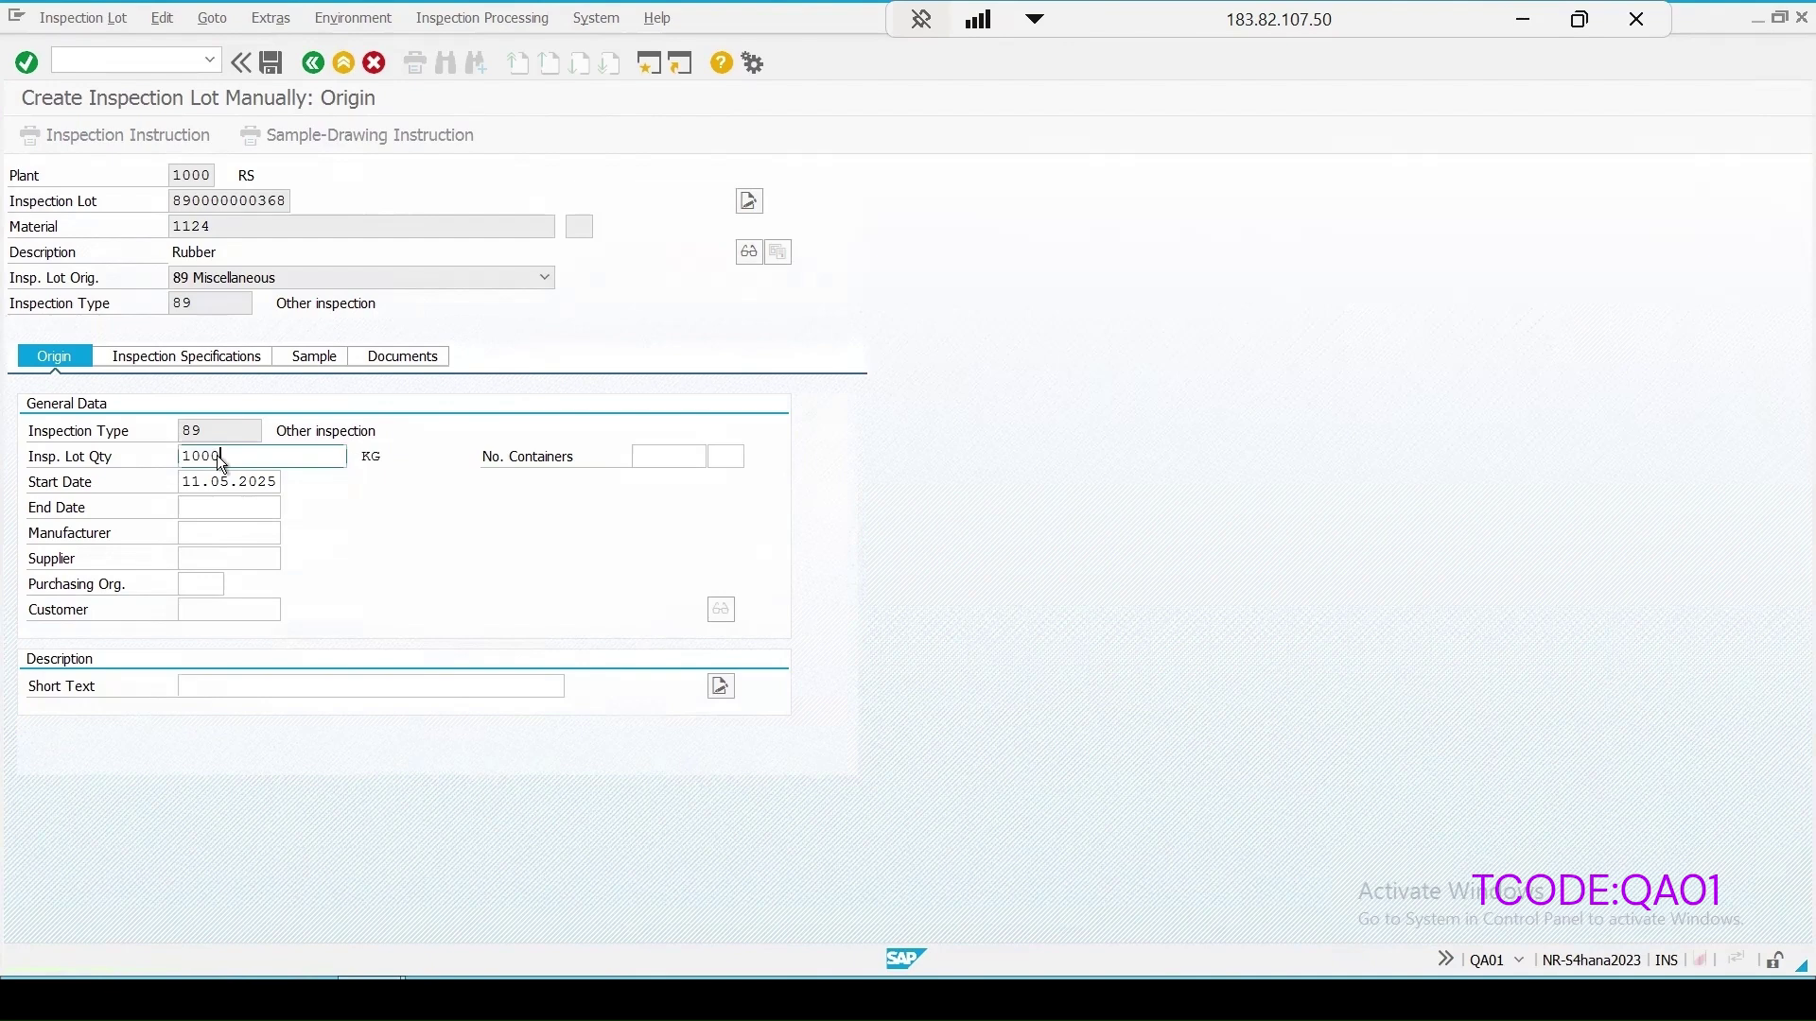
{"action": "key", "text": "Return"}
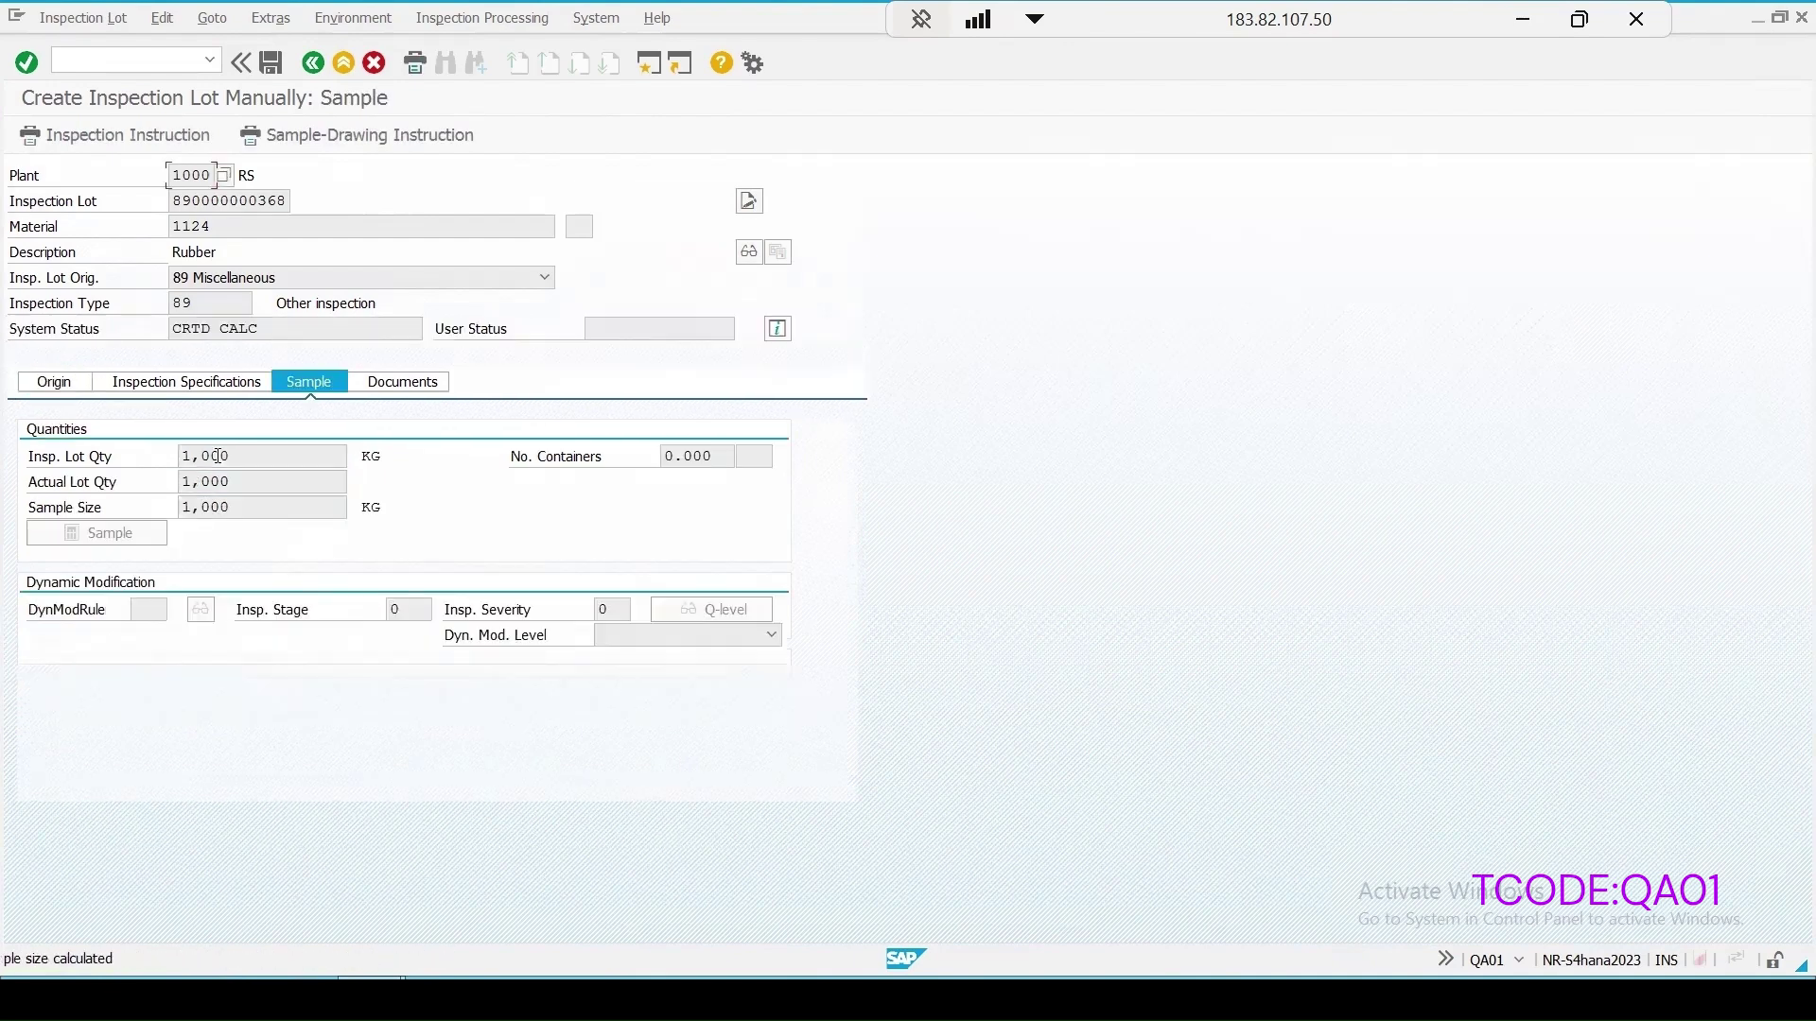
{"action": "left_click_drag", "start_coordinate": [239, 507], "coordinate": [127, 503]}
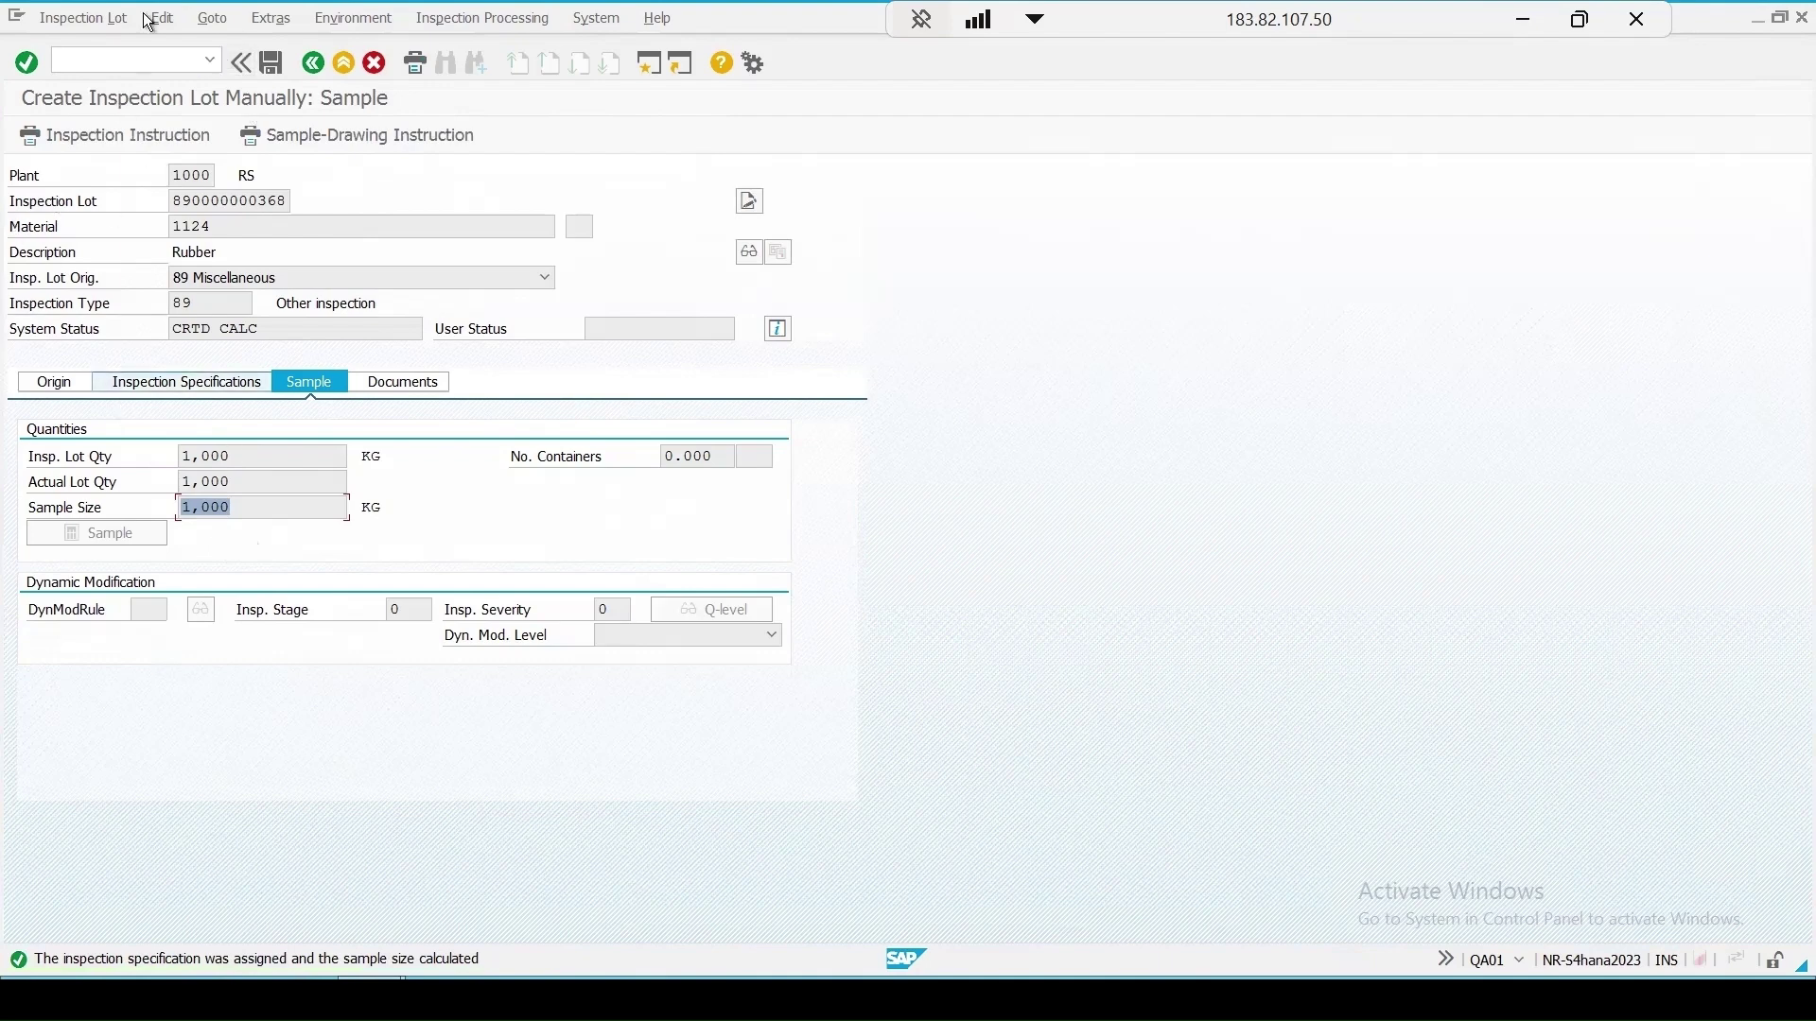
{"action": "left_click", "coordinate": [79, 57]}
{"action": "type", "text": "/n"}
{"action": "key", "text": "Return"}
Step: Create and save a manual inspection lot for material 1124 in plant 1000 with QA01, using a lot quantity of 5 KG
{"action": "type", "text": "qa"}
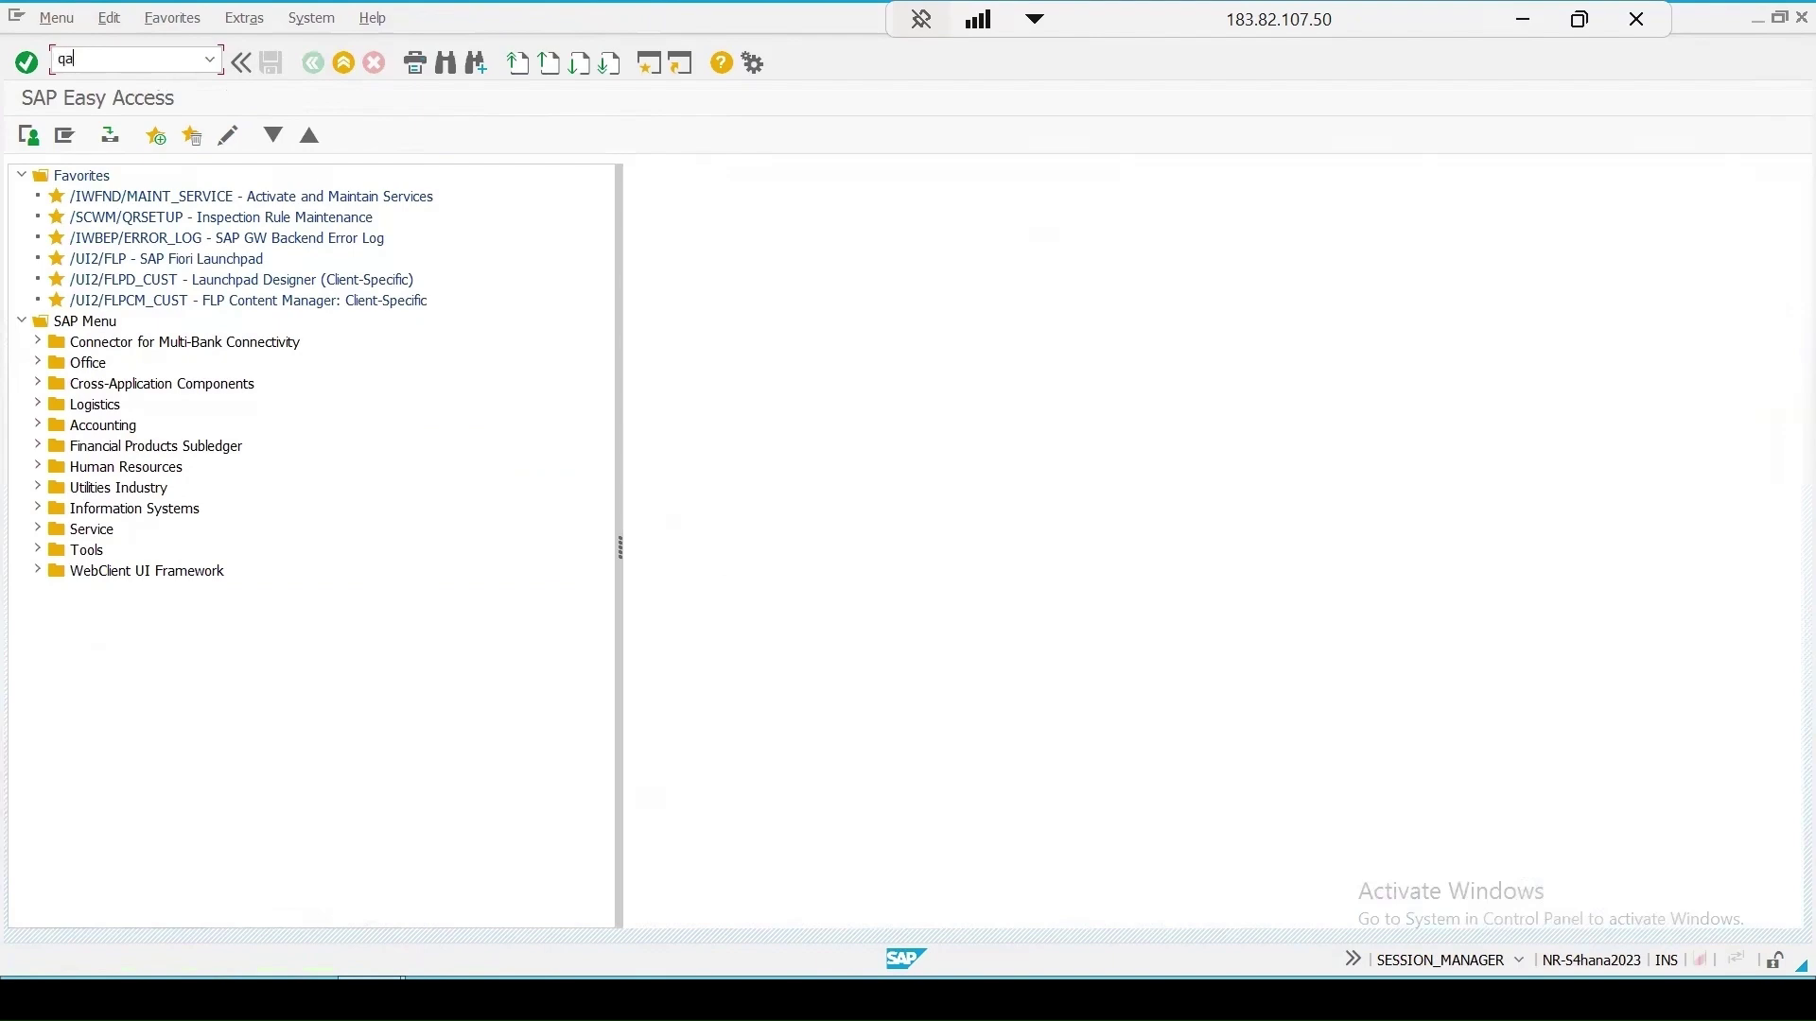
{"action": "type", "text": "01"}
{"action": "key", "text": "Return"}
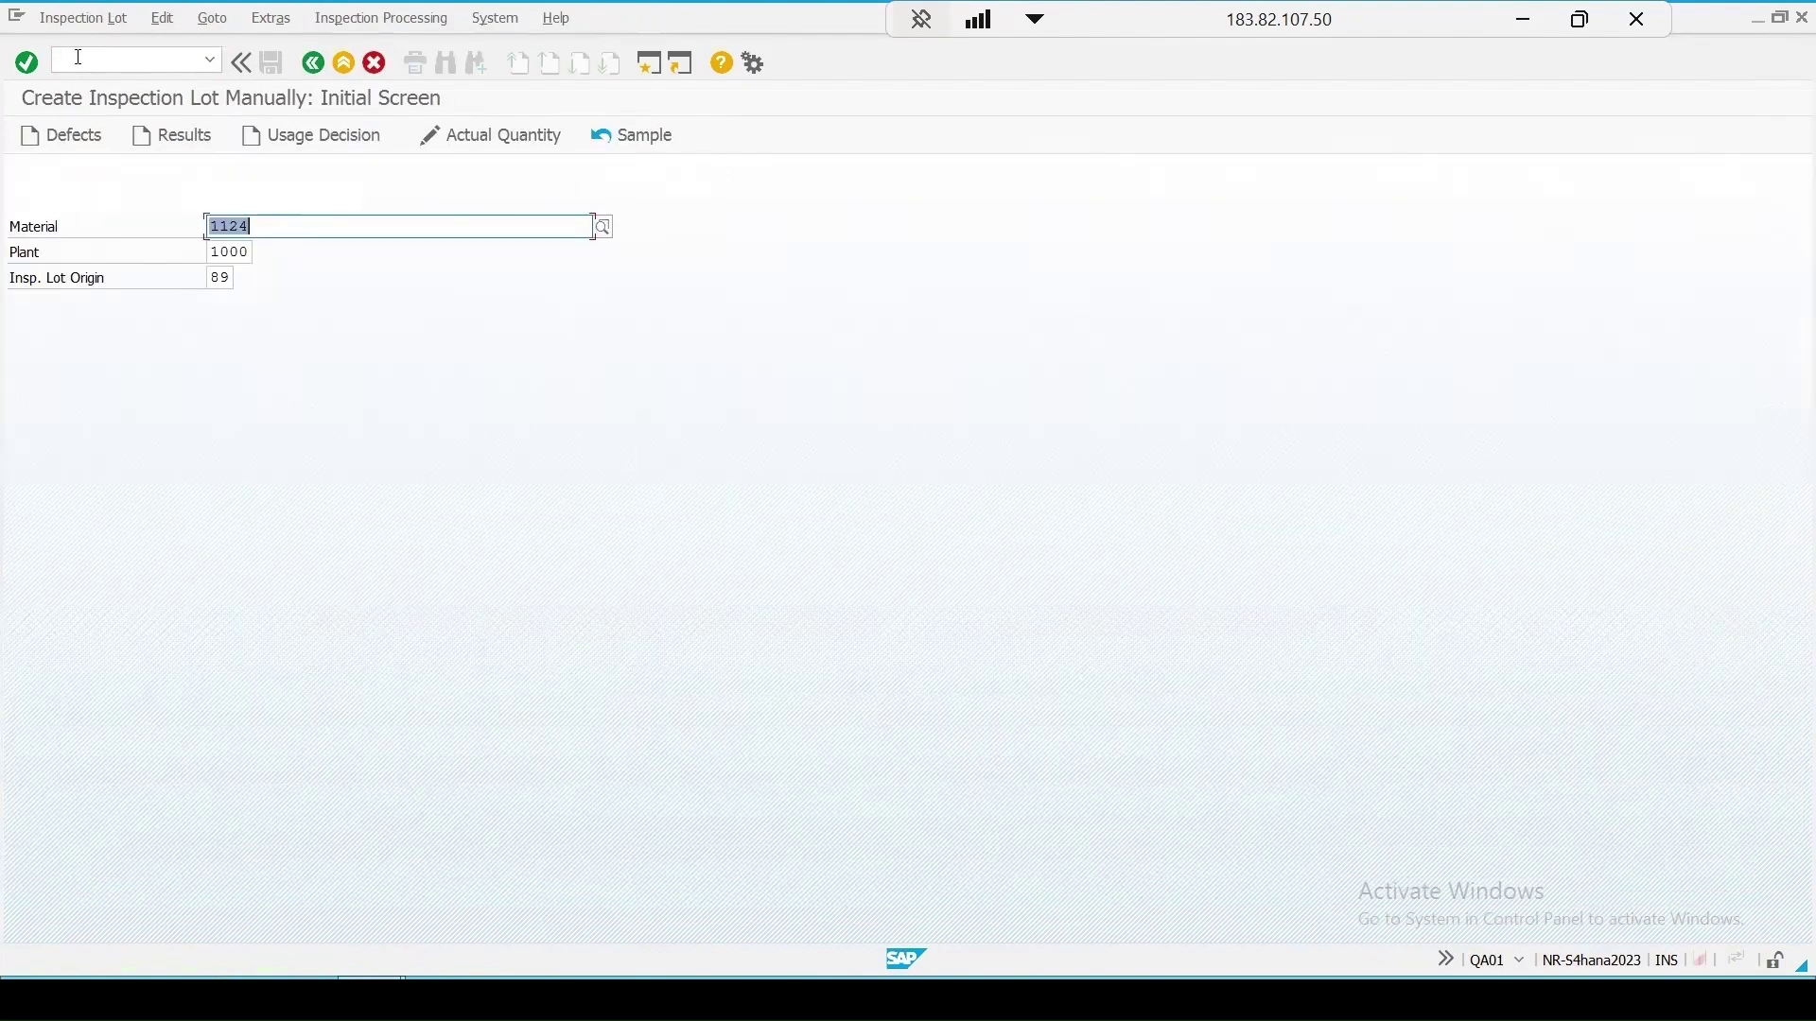
{"action": "key", "text": "Return"}
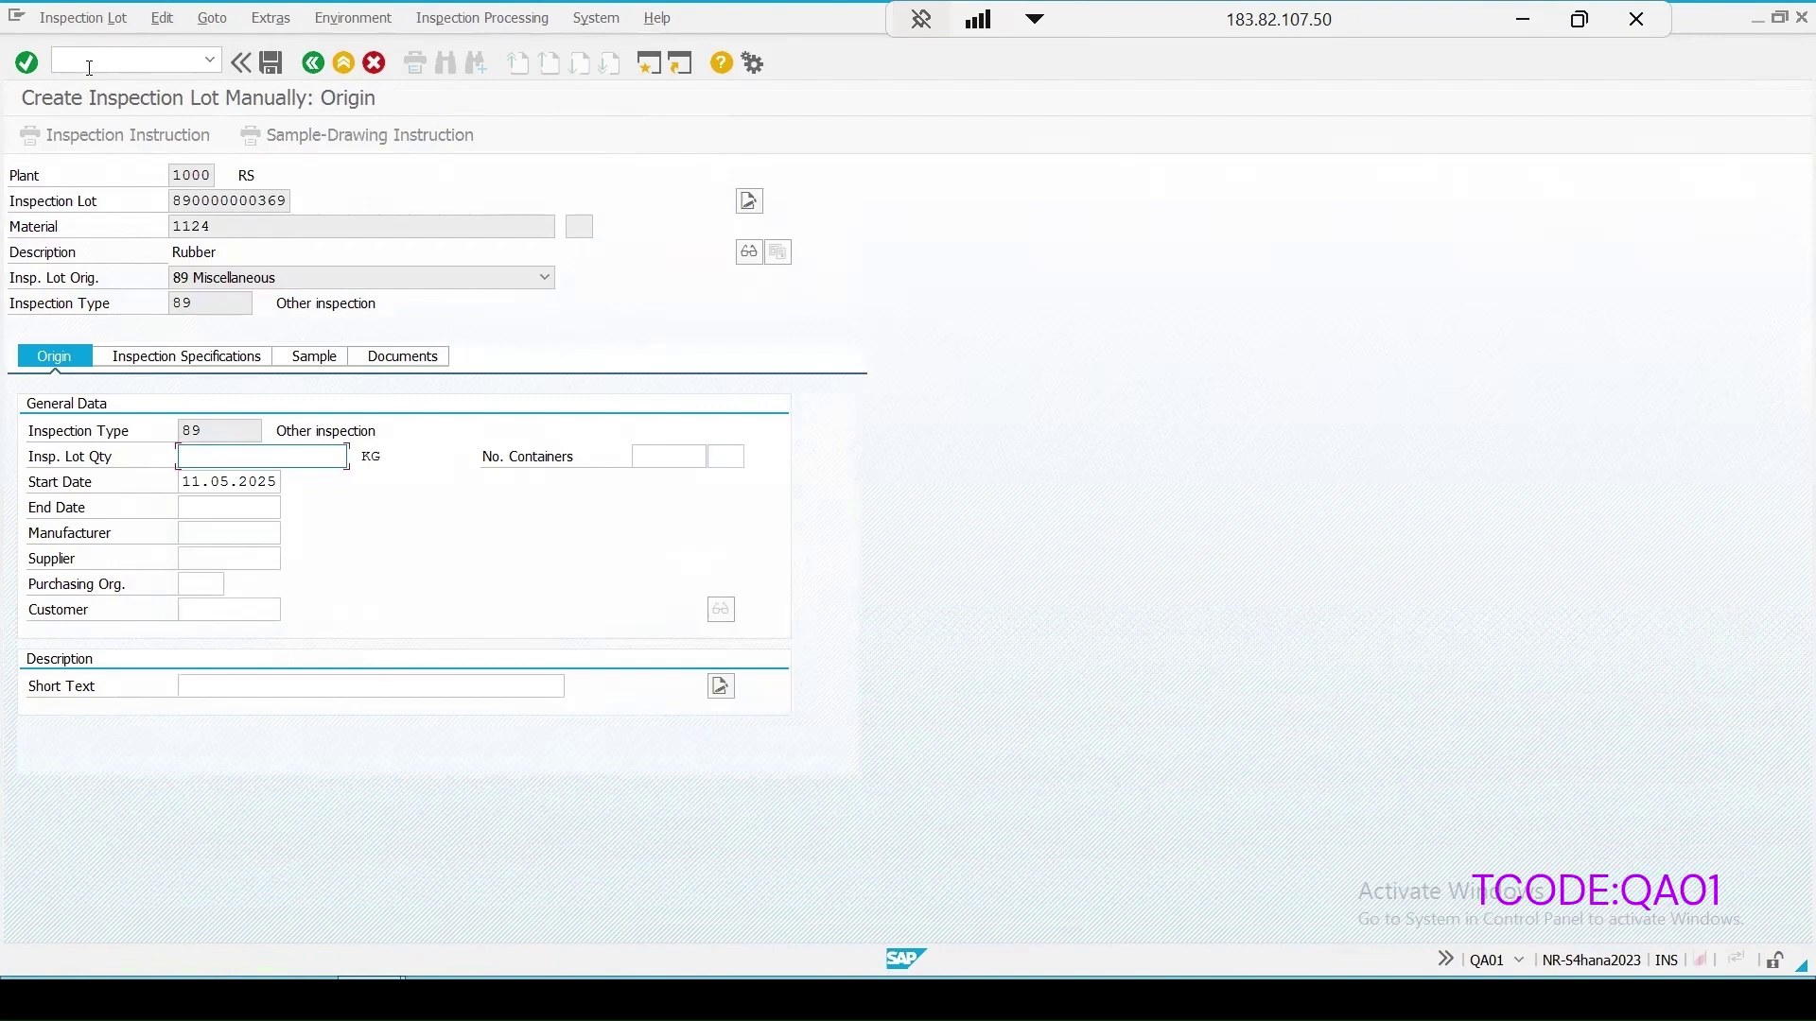
{"action": "type", "text": "5"}
{"action": "key", "text": "Return"}
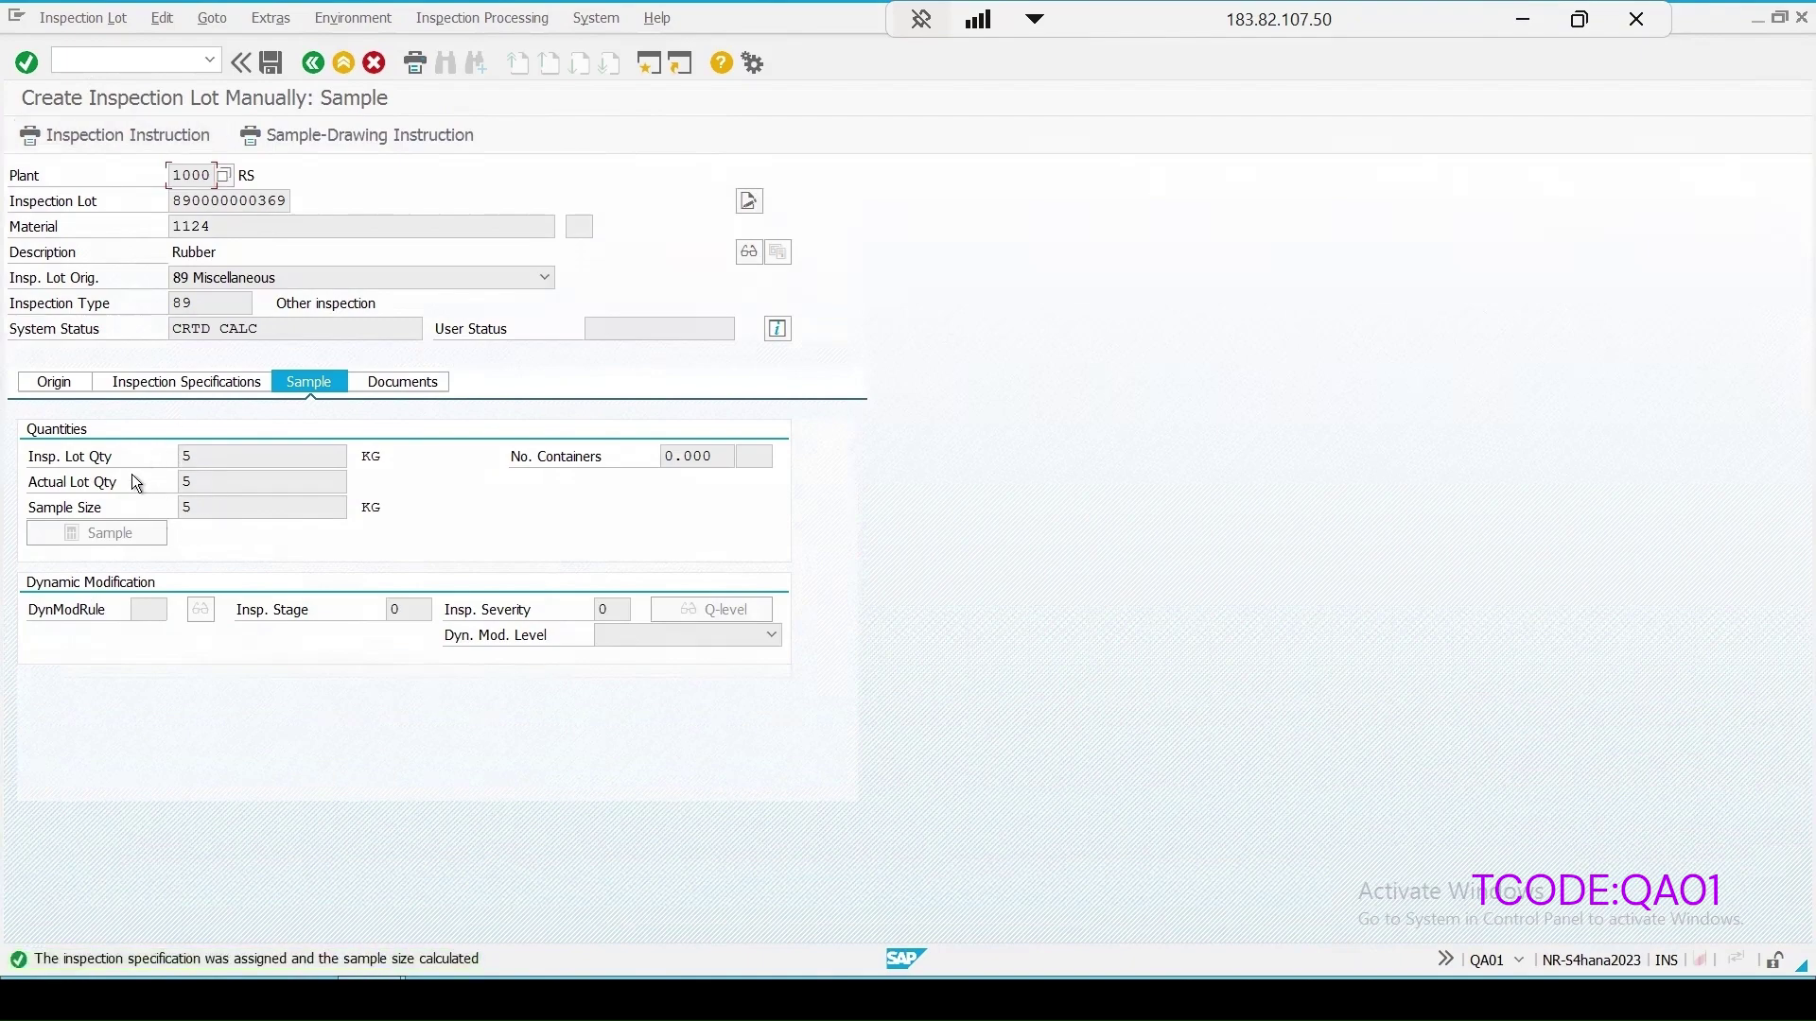
{"action": "left_click", "coordinate": [274, 66]}
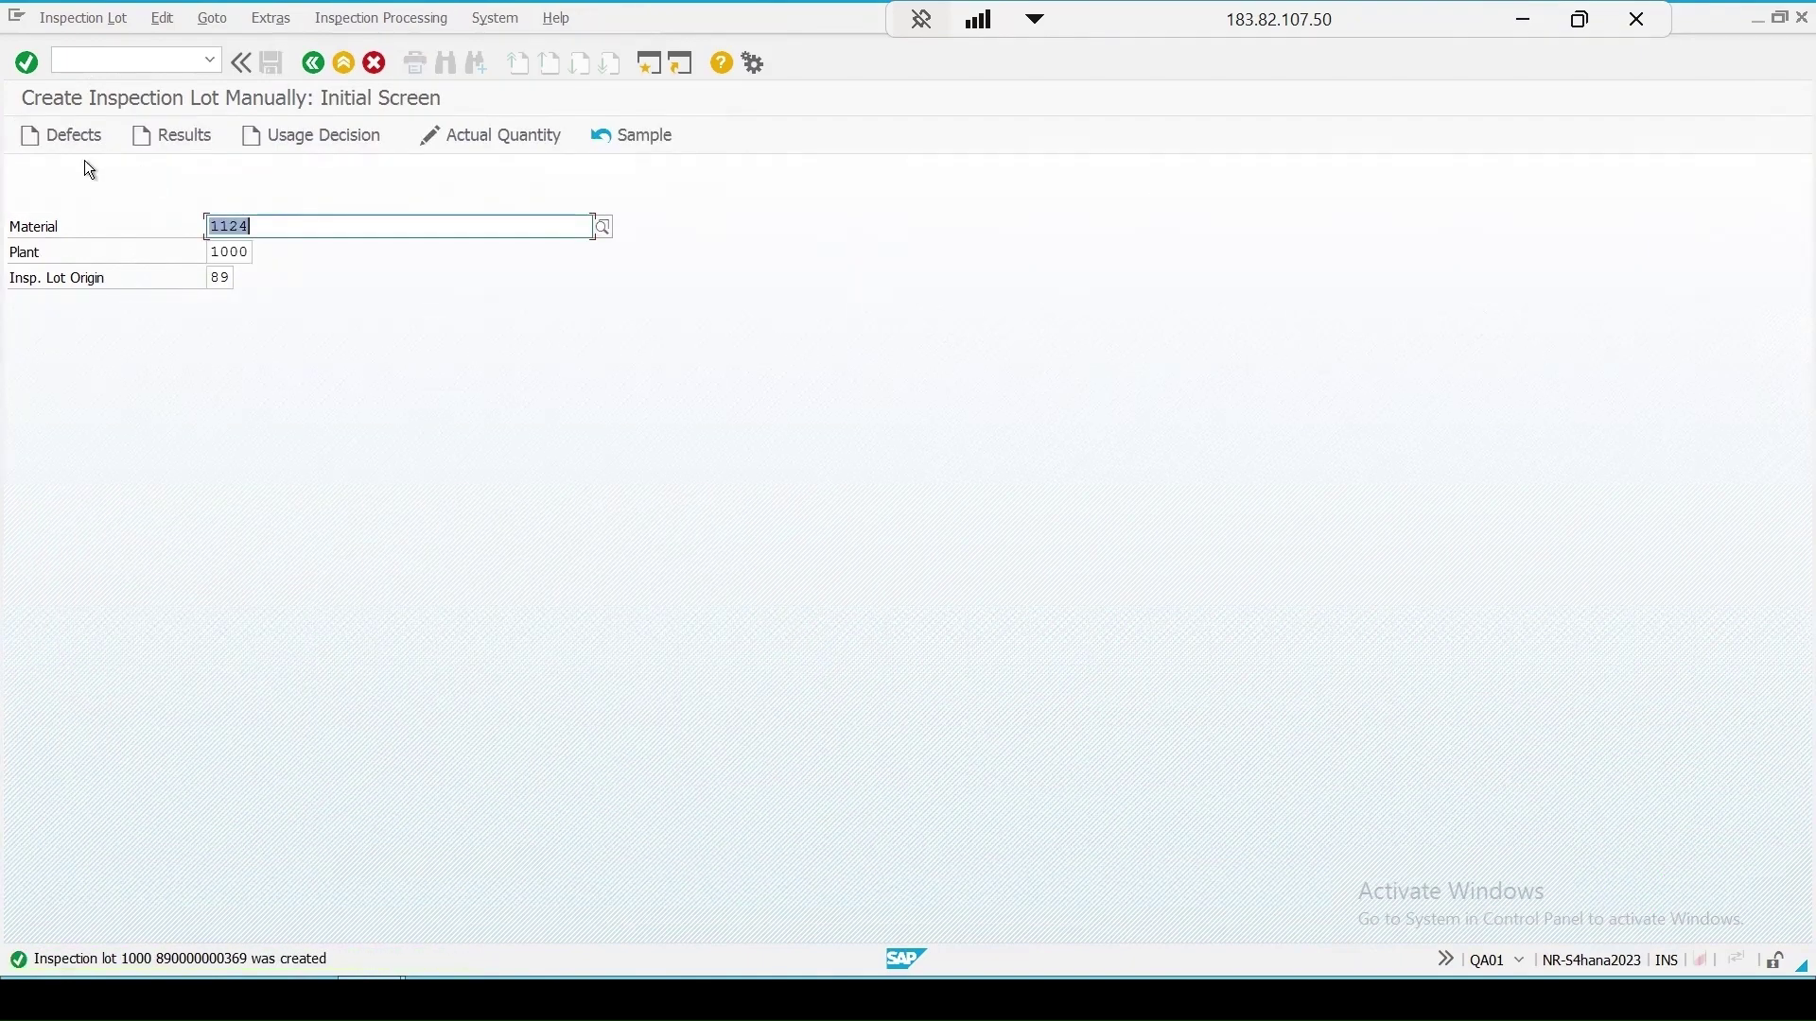
Step: Open results recording for the 5 KG lot, enter 5 for the Length characteristic, value it as Accept and save the results
{"action": "left_click", "coordinate": [161, 133]}
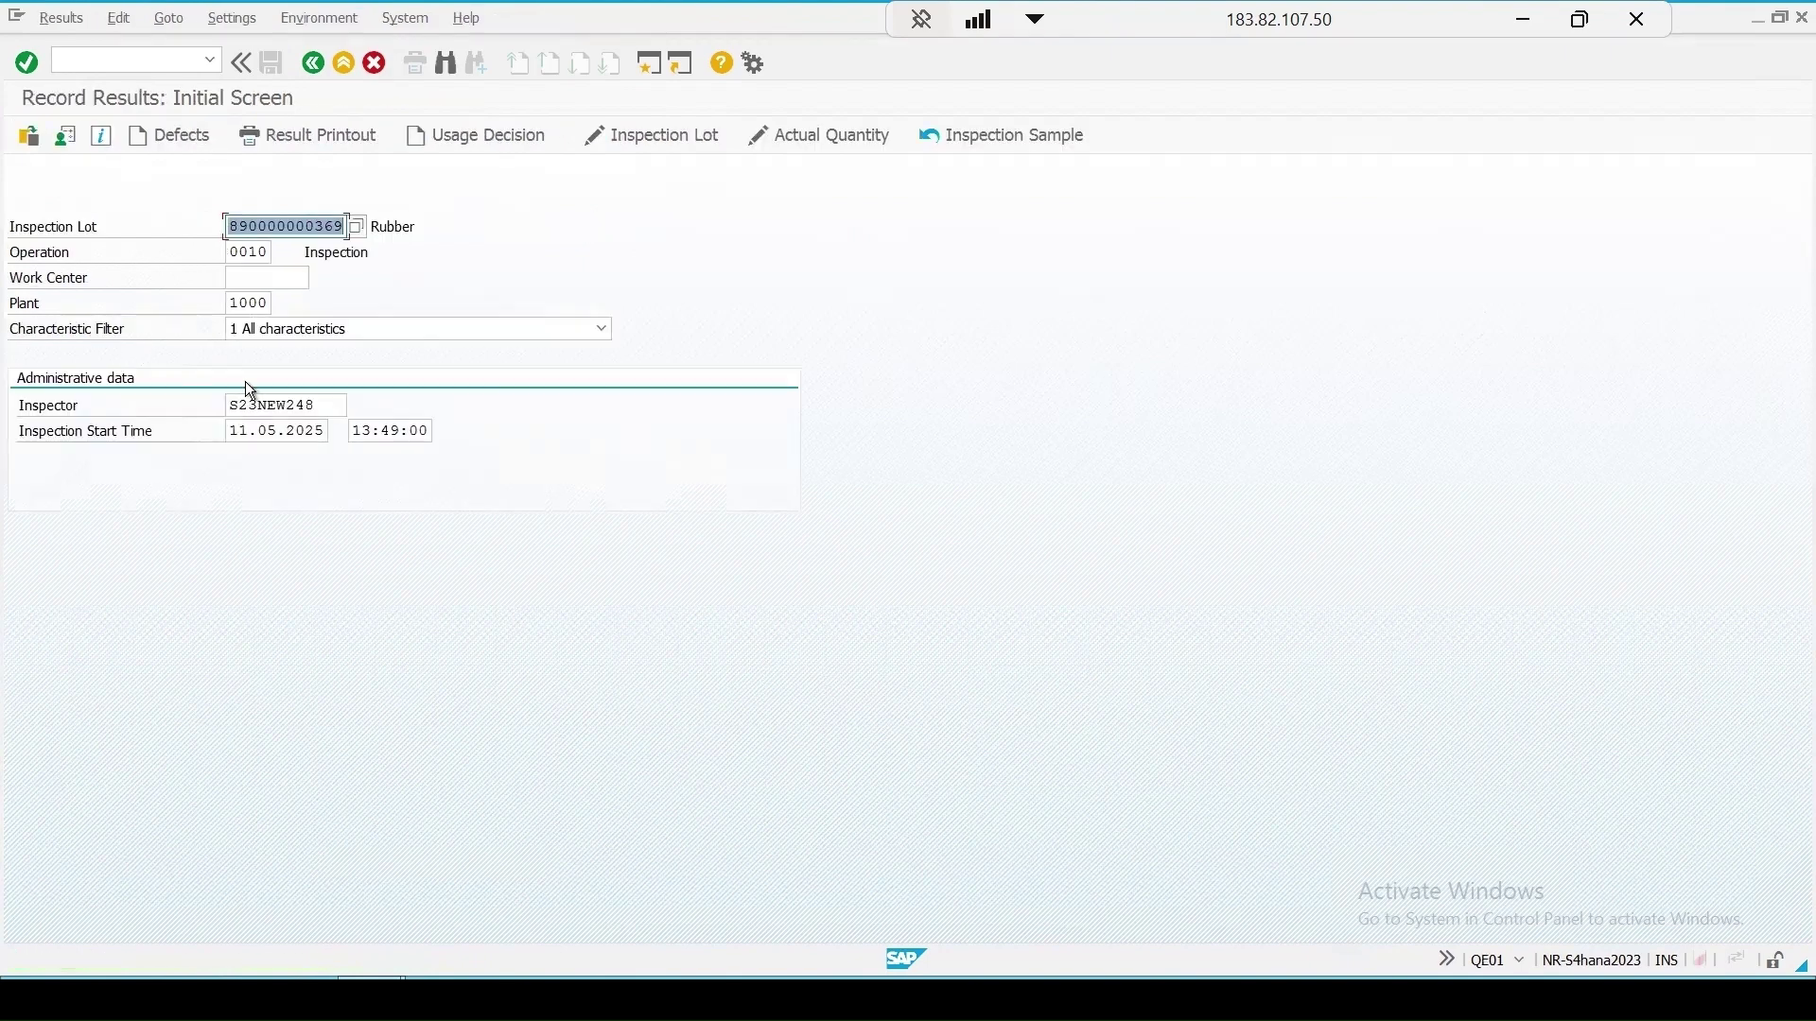
{"action": "key", "text": "Return"}
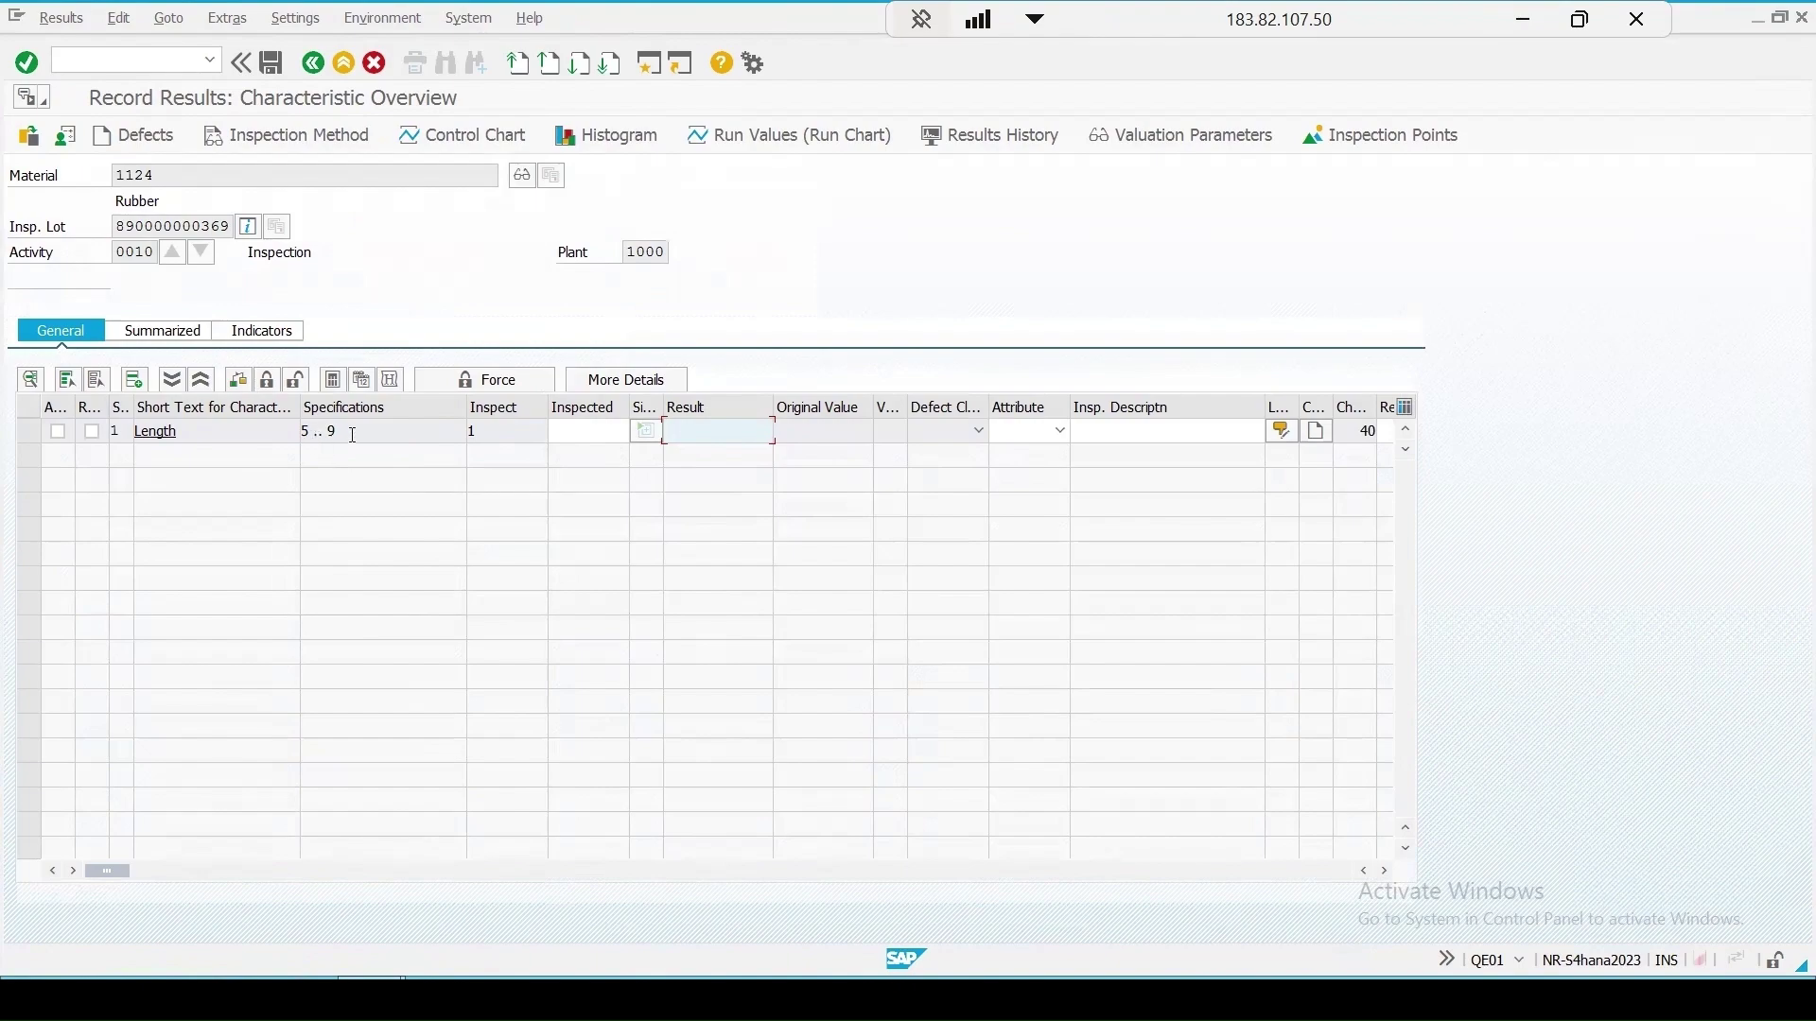
{"action": "double_click", "coordinate": [353, 435]}
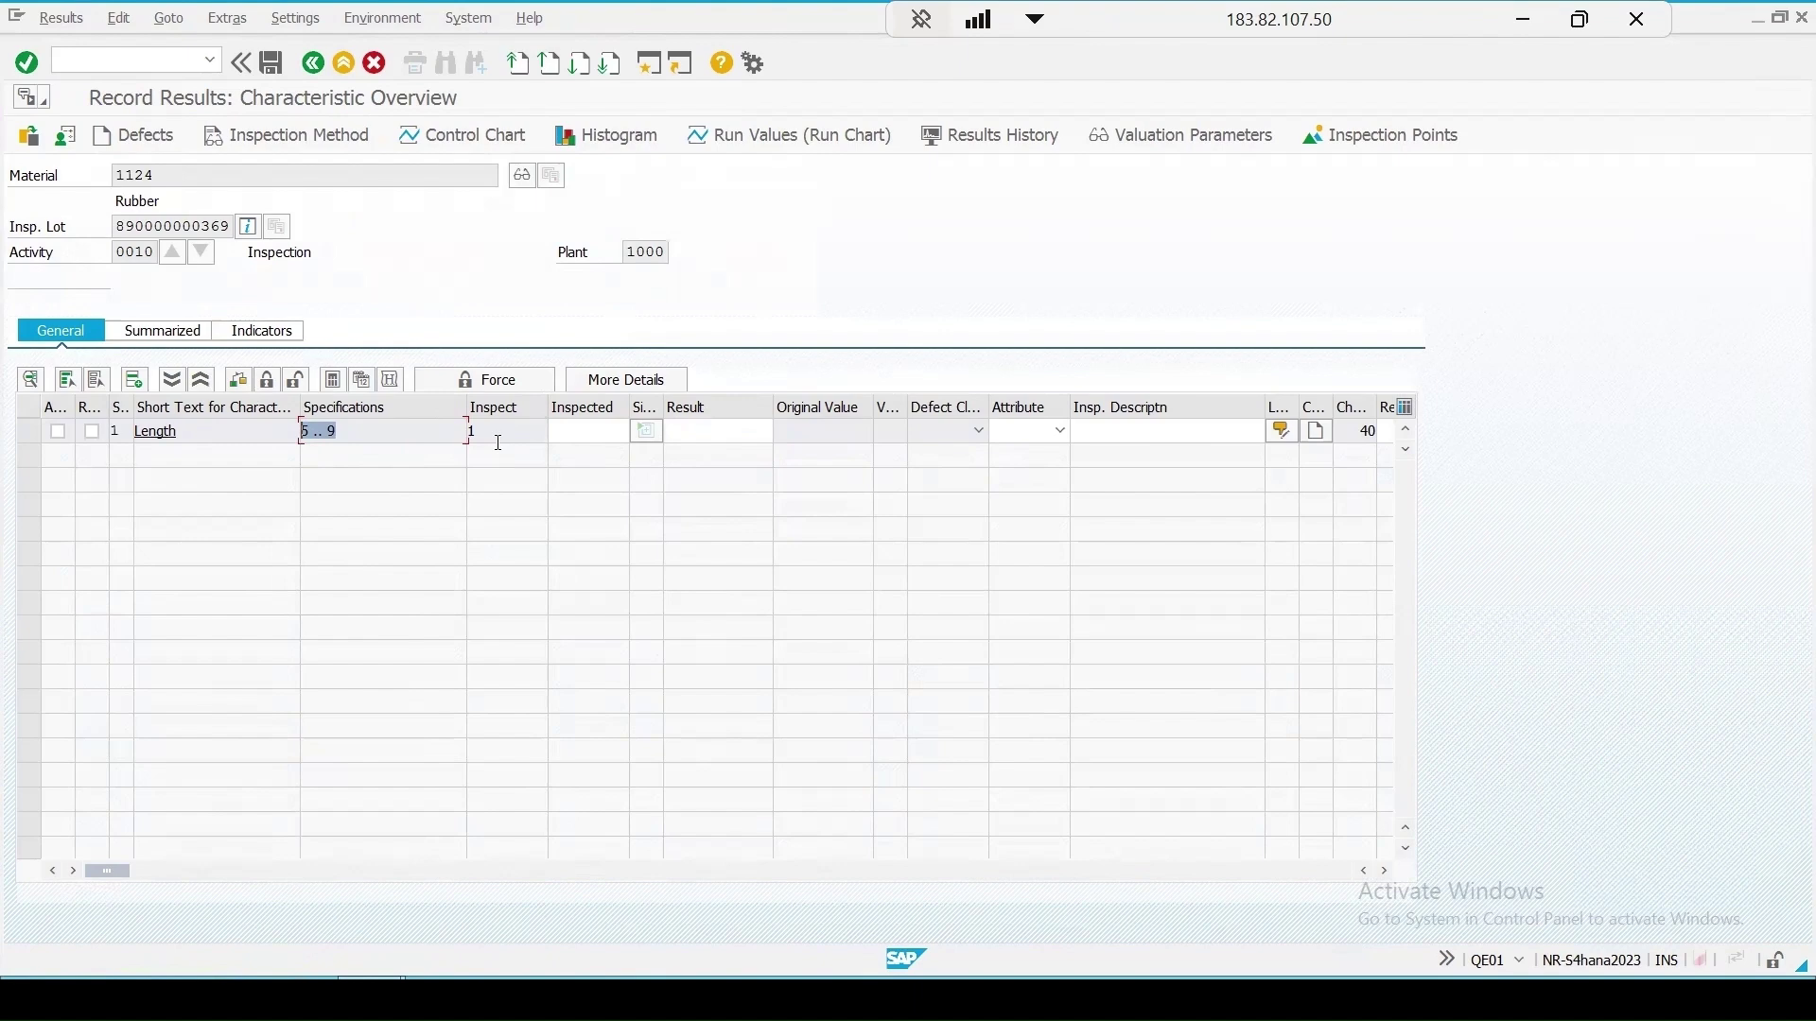
{"action": "left_click", "coordinate": [718, 432]}
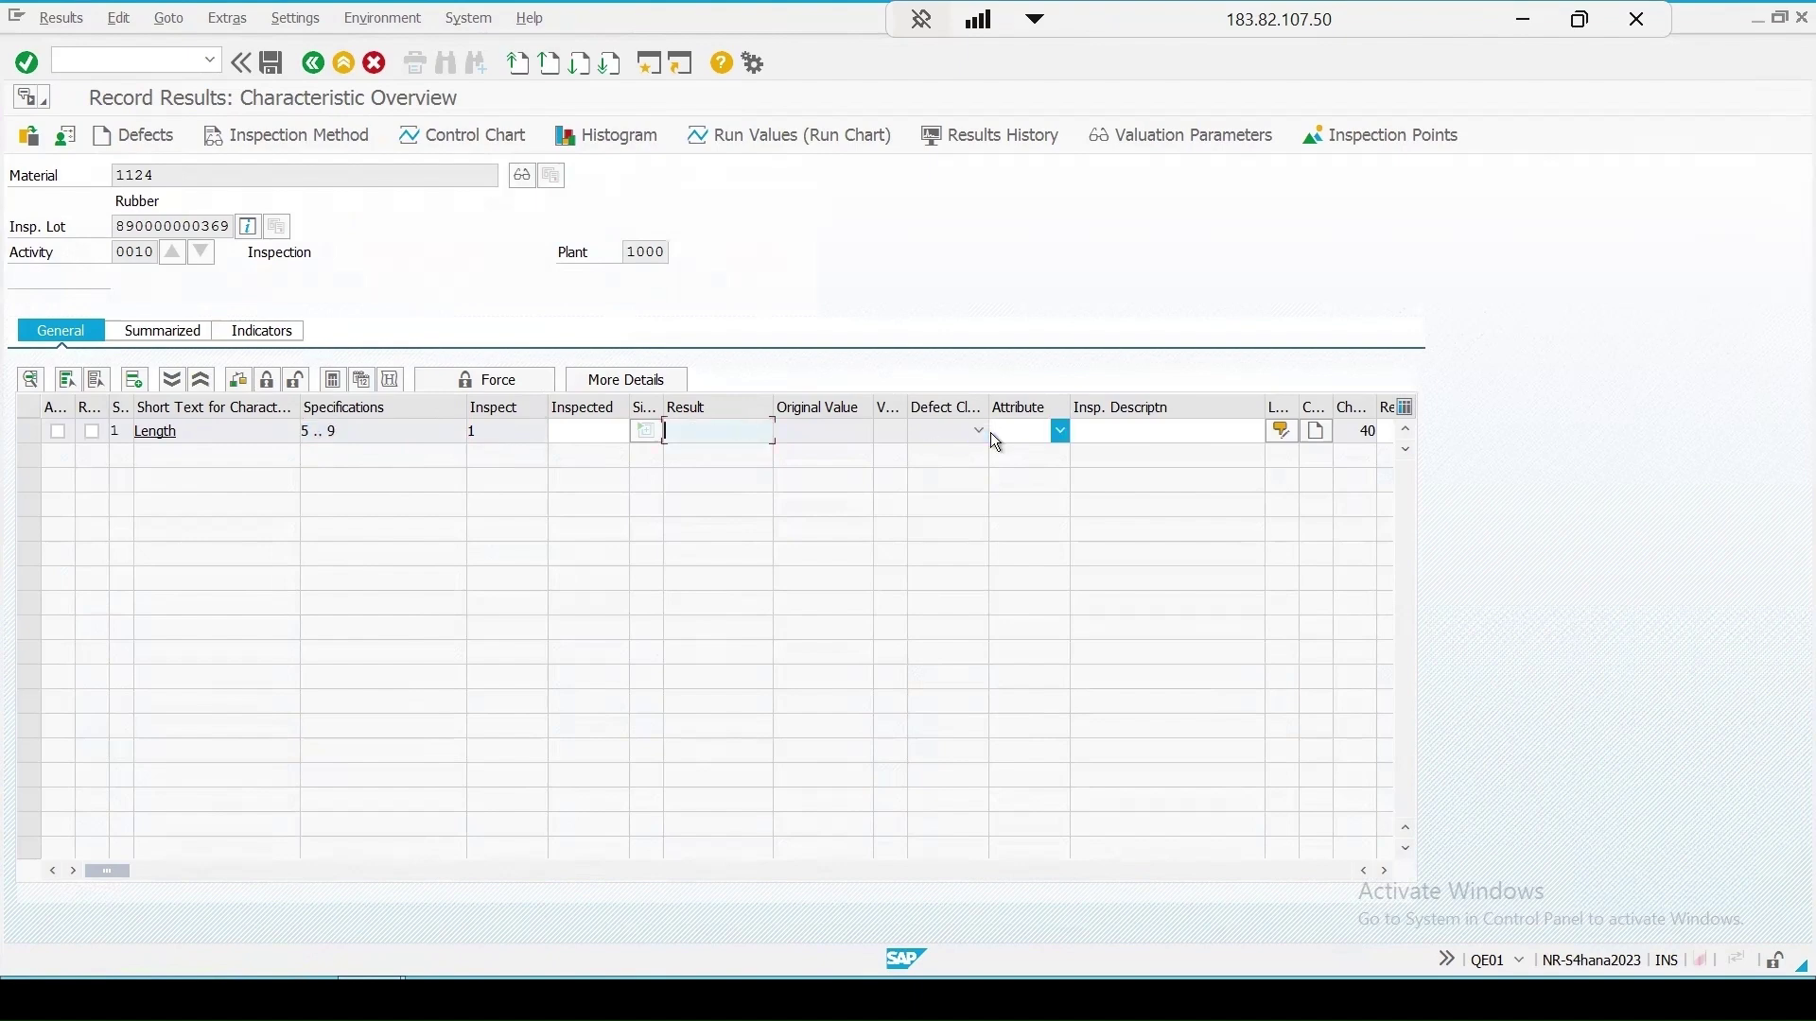
{"action": "key", "text": "Return"}
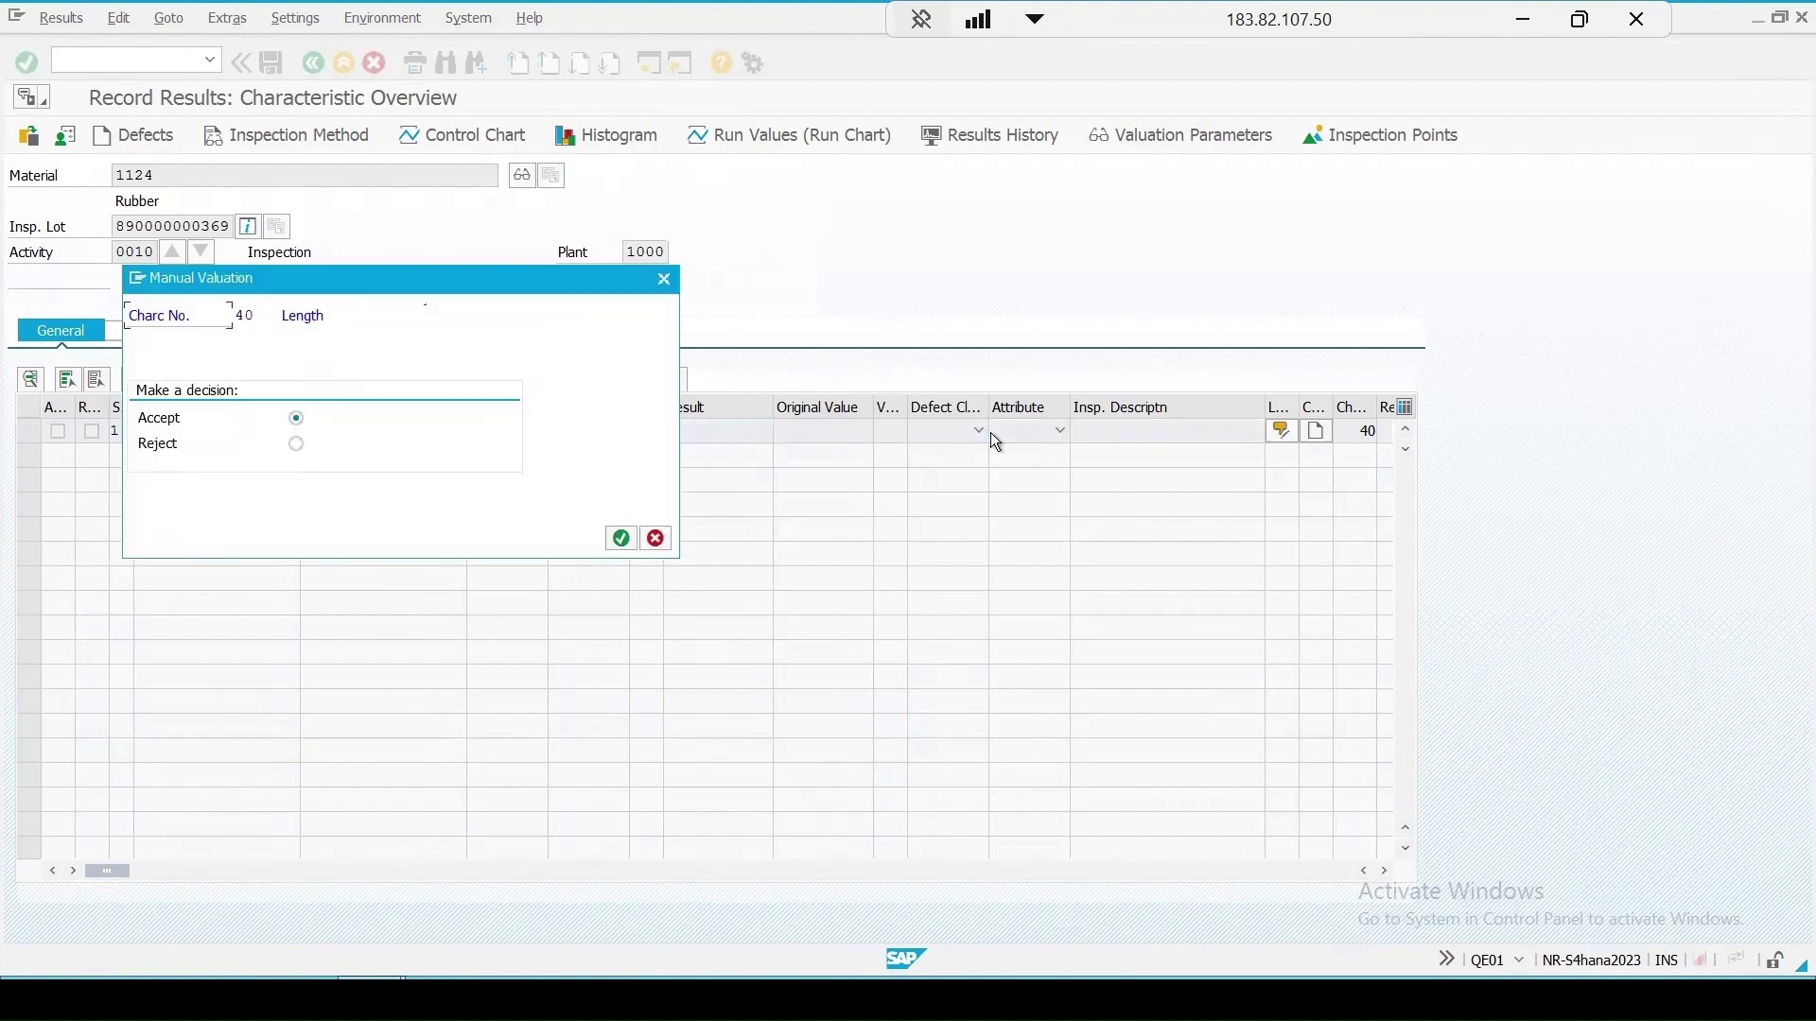
{"action": "left_click", "coordinate": [621, 538]}
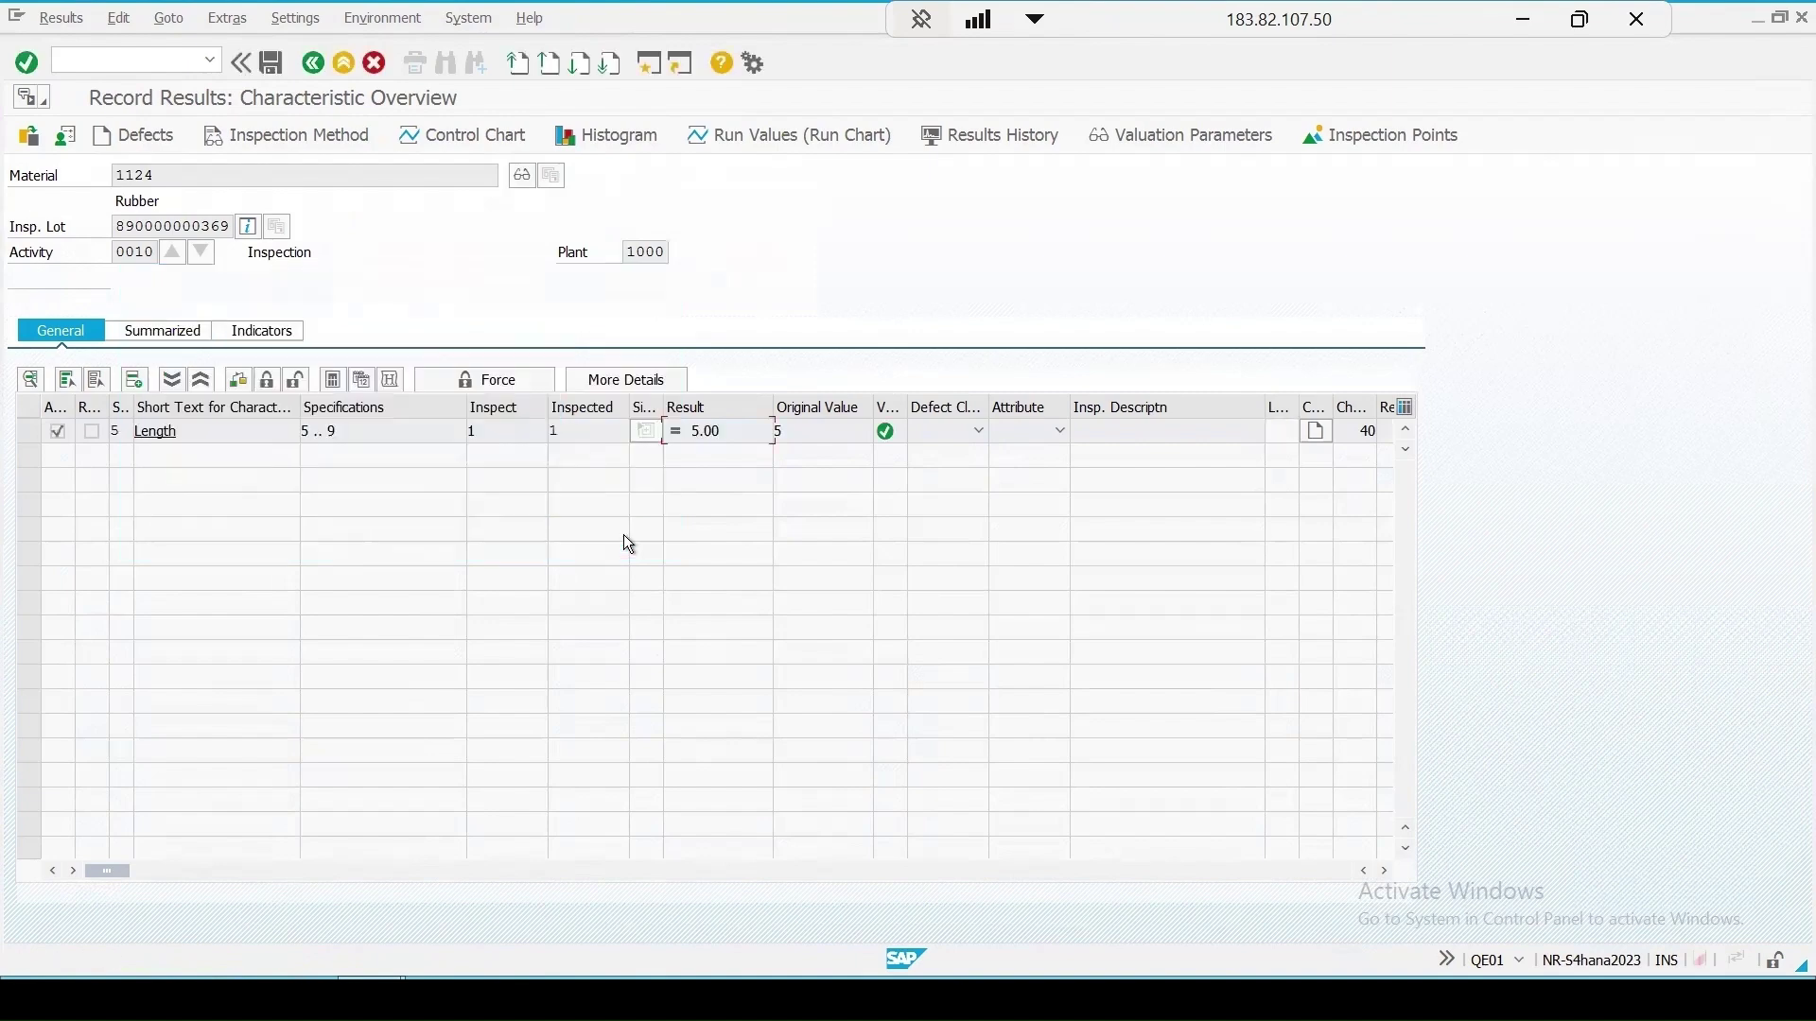
{"action": "left_click", "coordinate": [268, 72]}
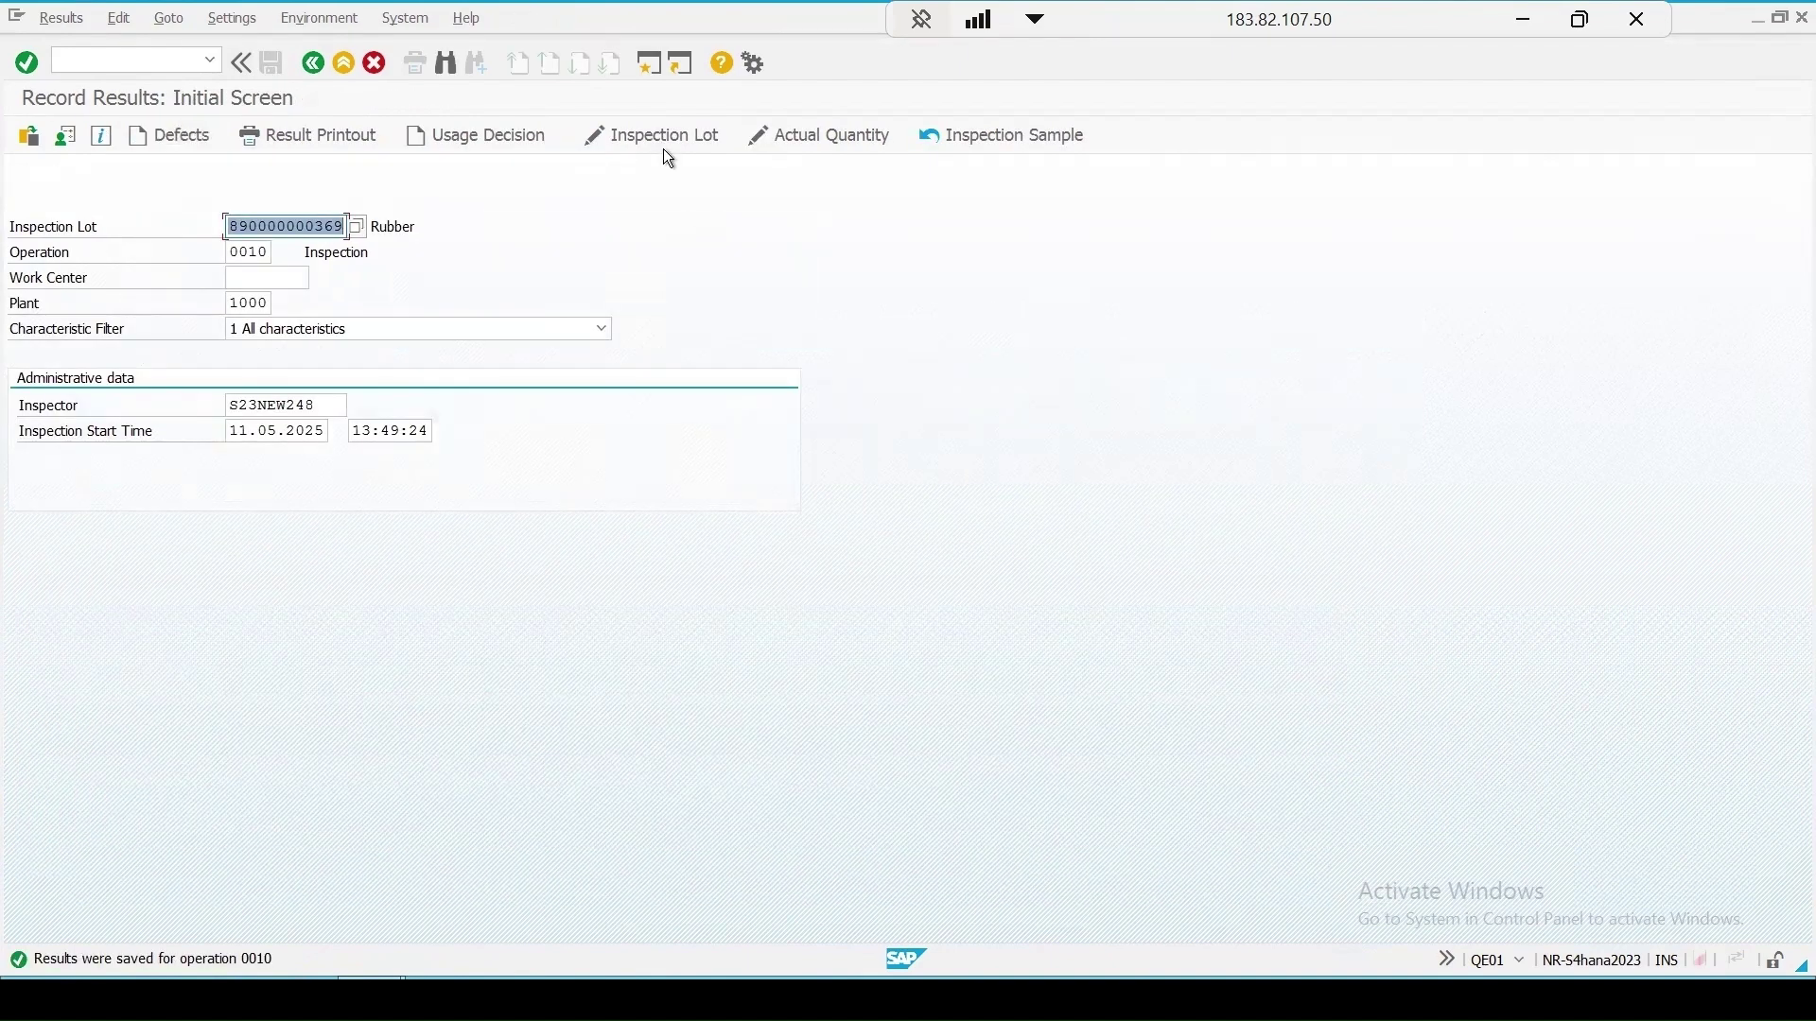
Step: Open the inspection plan assigned to the inspection lot and display the sample data of its Length characteristic
{"action": "left_click", "coordinate": [666, 140]}
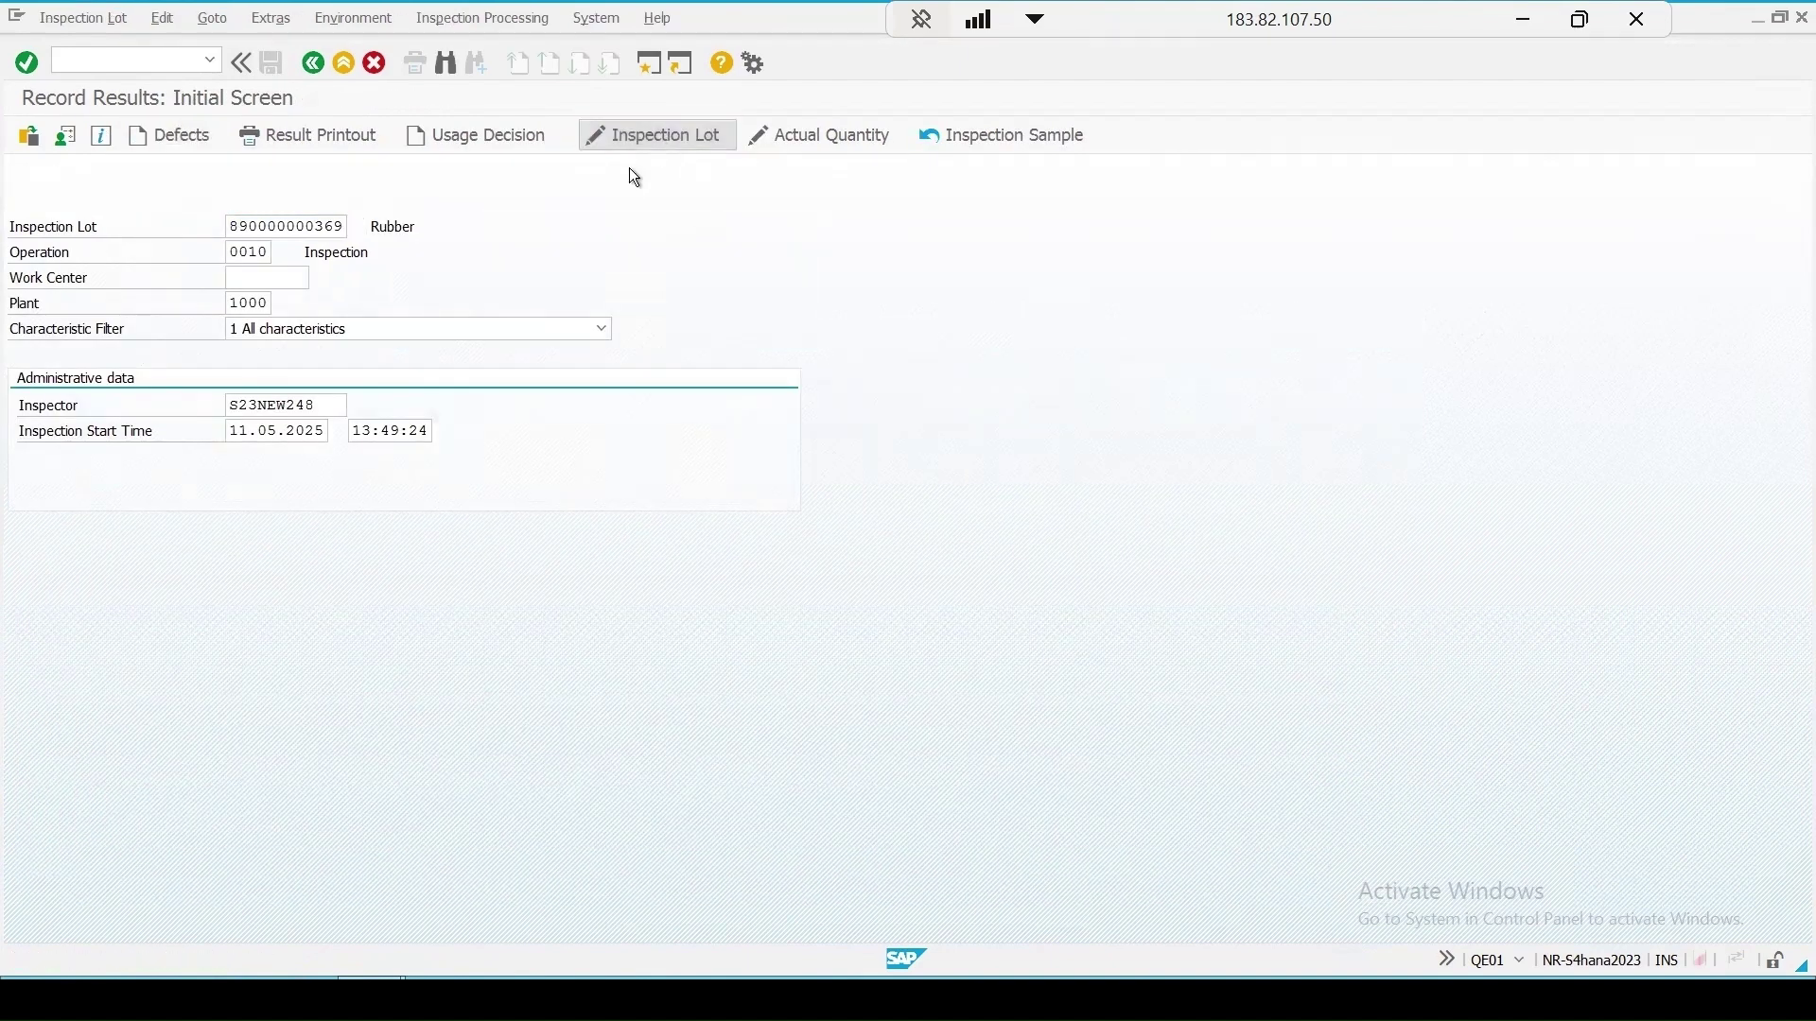
{"action": "left_click", "coordinate": [206, 383]}
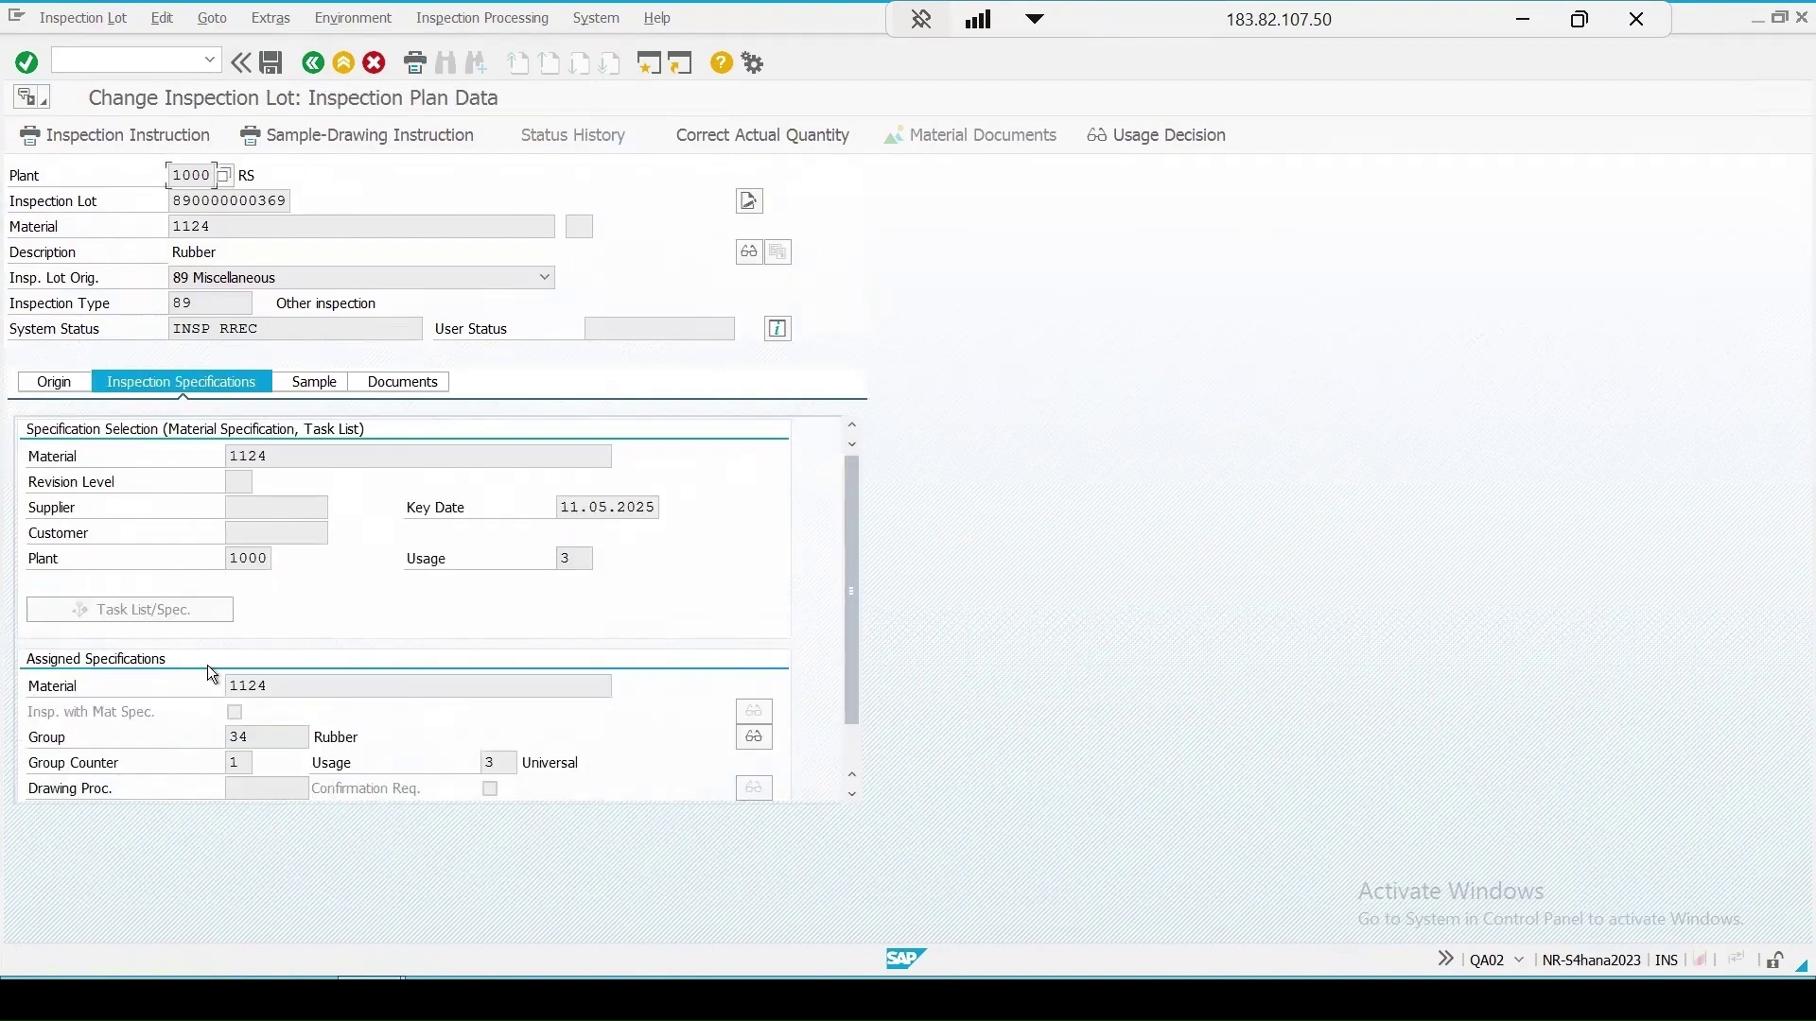
{"action": "left_click", "coordinate": [754, 745]}
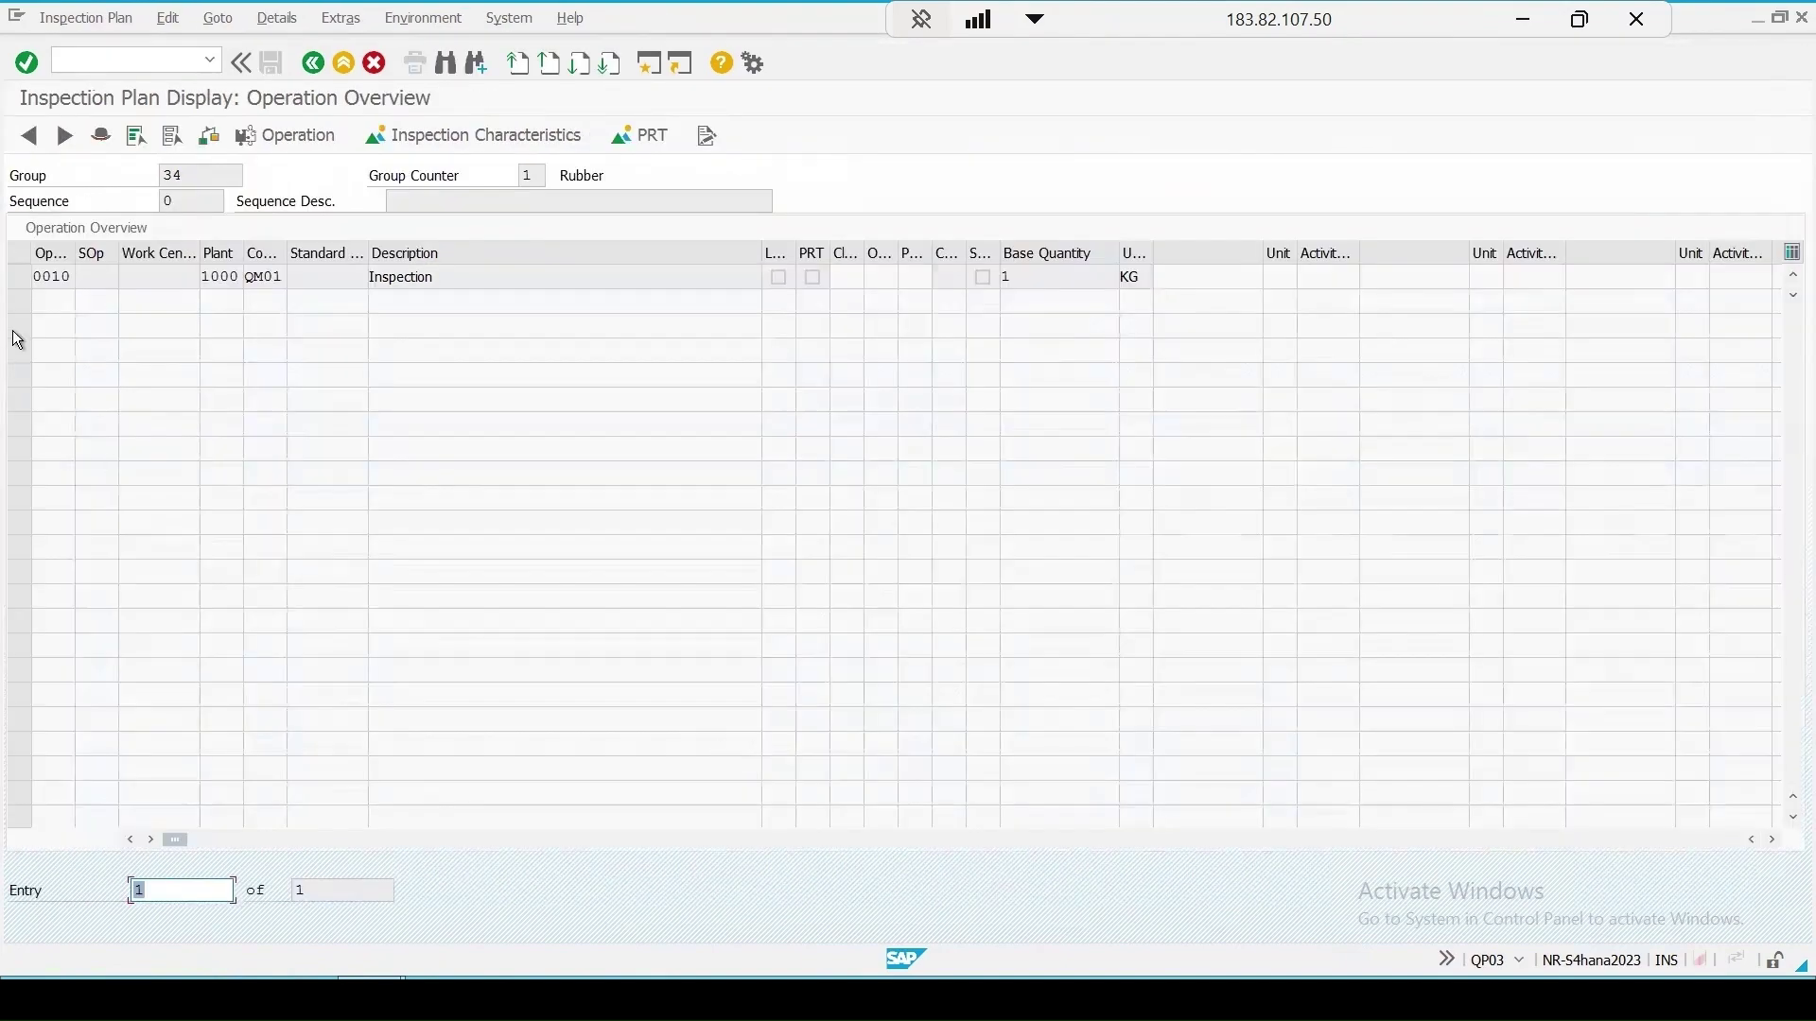
{"action": "left_click", "coordinate": [468, 134]}
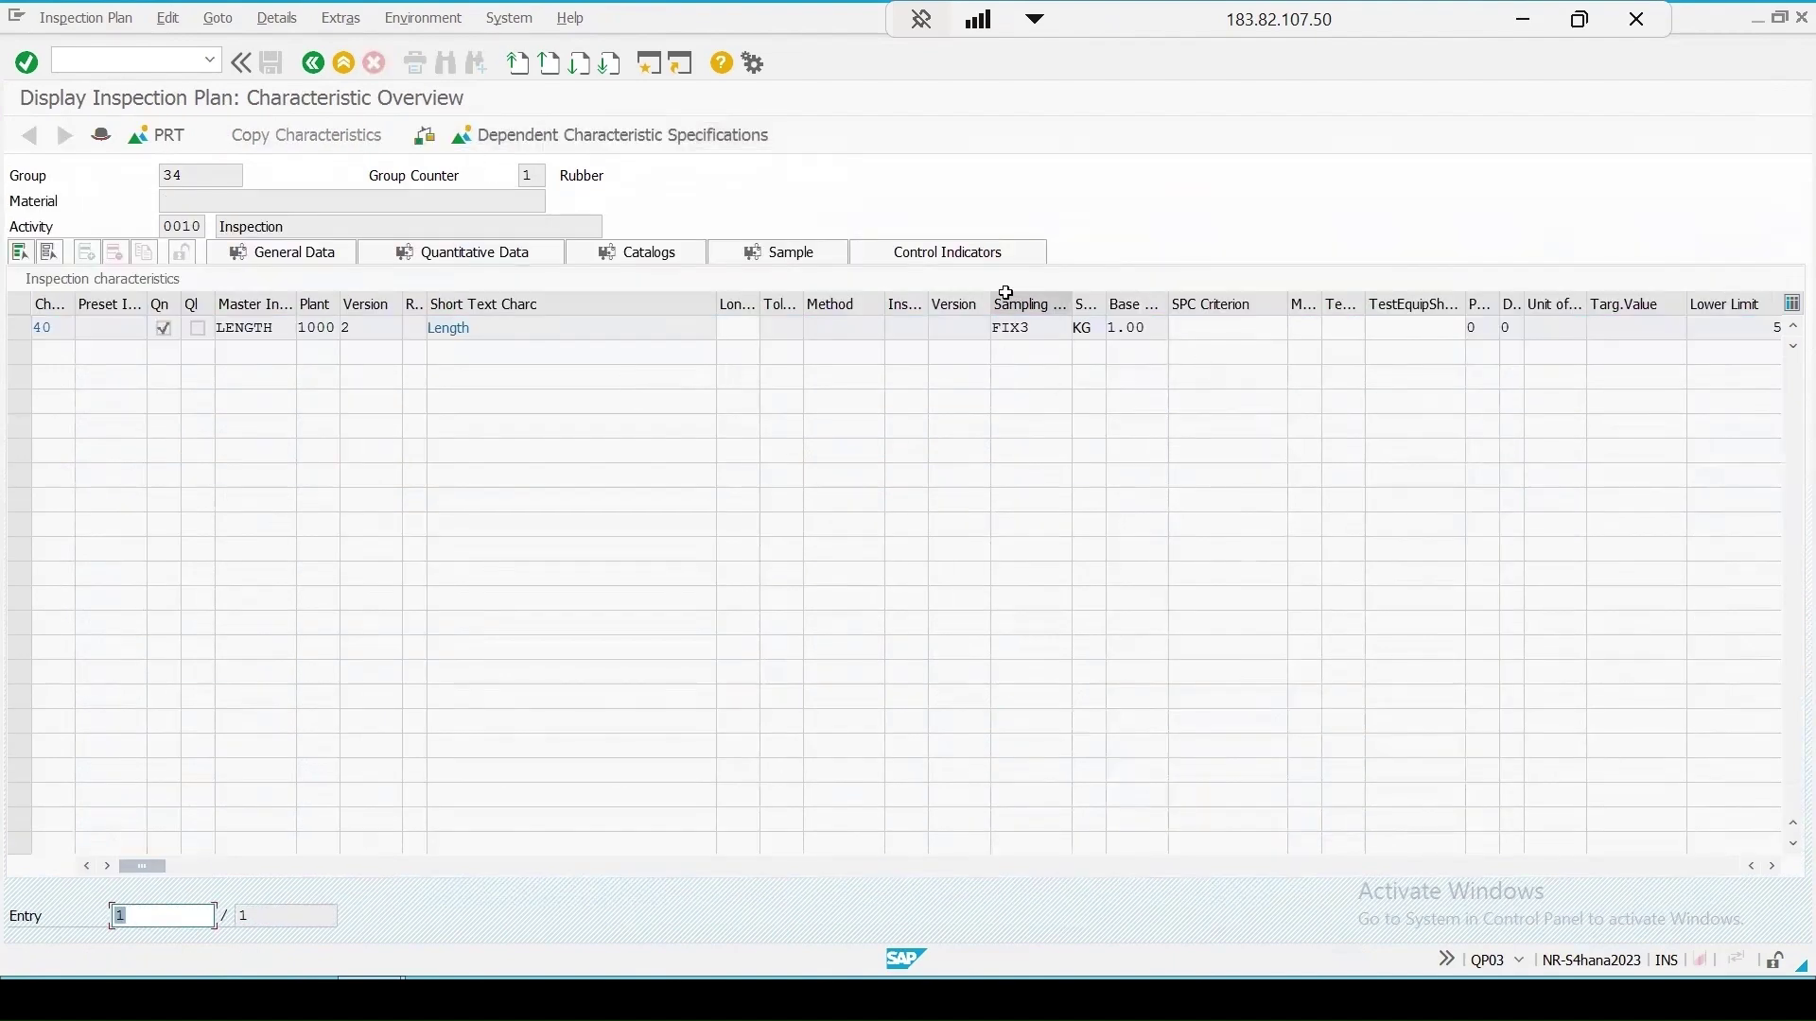
{"action": "left_click", "coordinate": [1011, 327]}
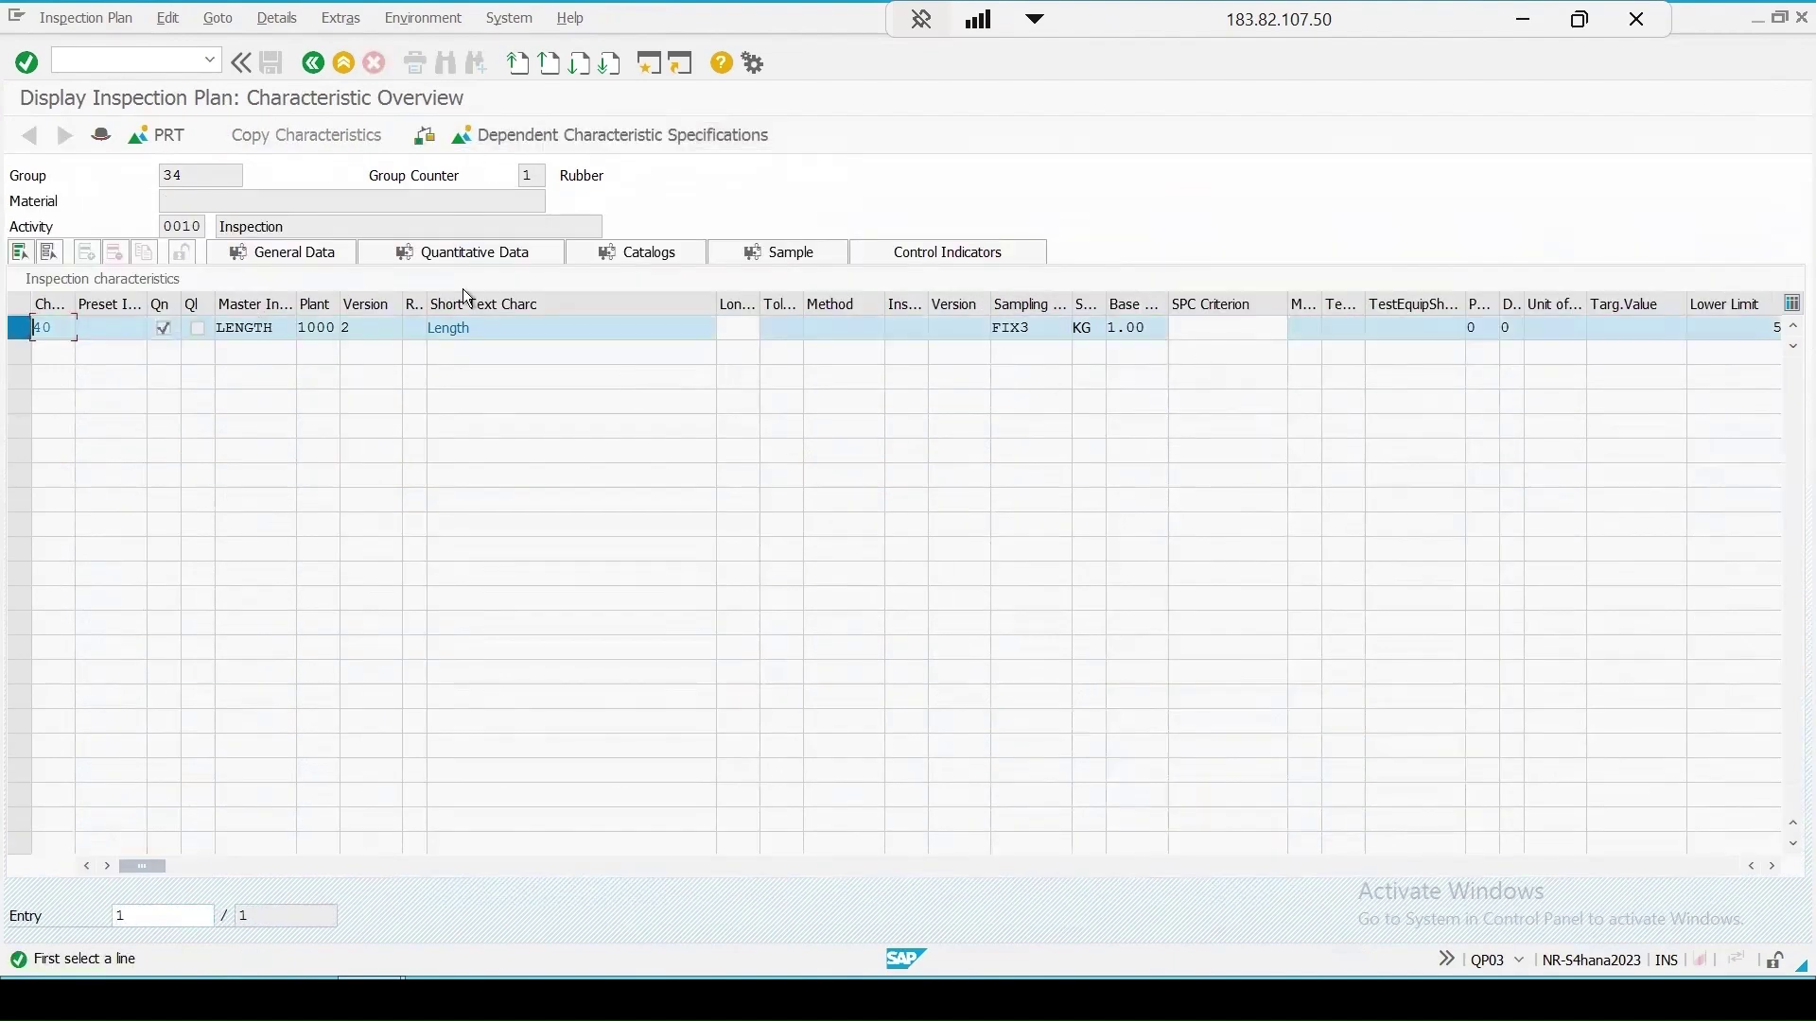
{"action": "left_click", "coordinate": [763, 253]}
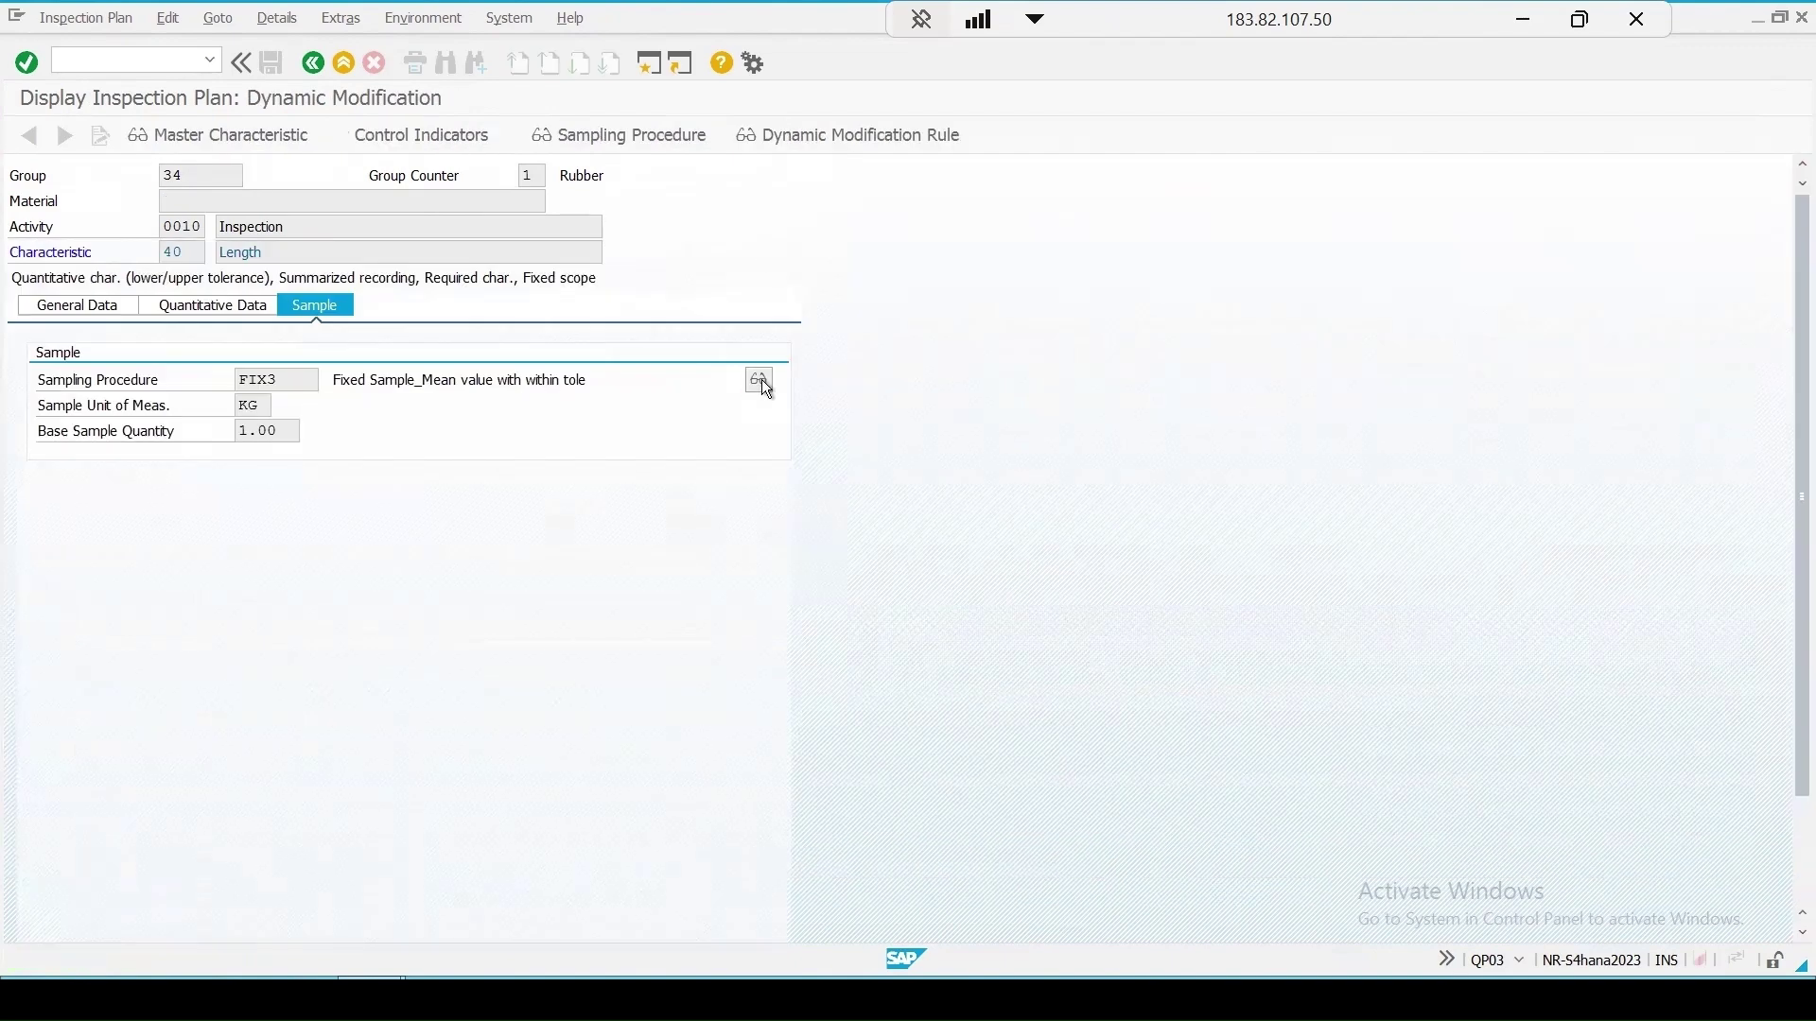
Step: Display sampling procedure FIX3 to check its fixed sample size, and return to the Change Inspection Lot initial screen
{"action": "left_click", "coordinate": [760, 381]}
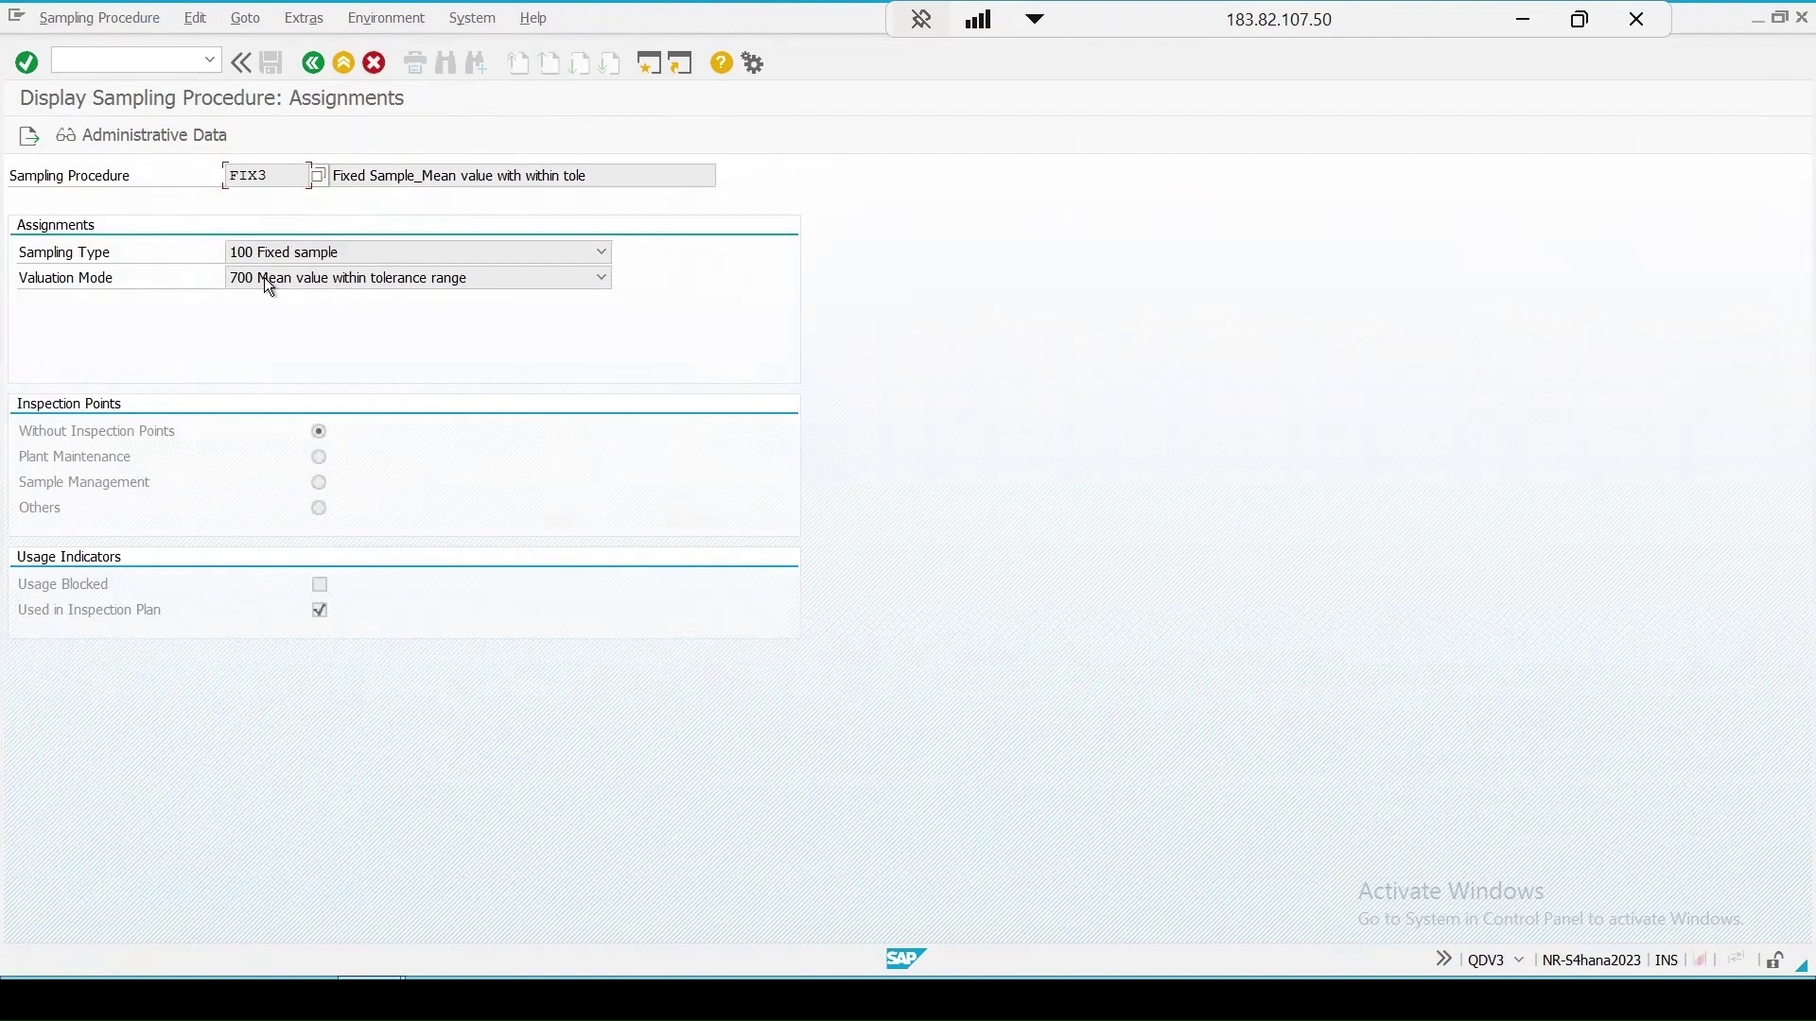
{"action": "left_click", "coordinate": [29, 139]}
{"action": "left_click", "coordinate": [31, 134]}
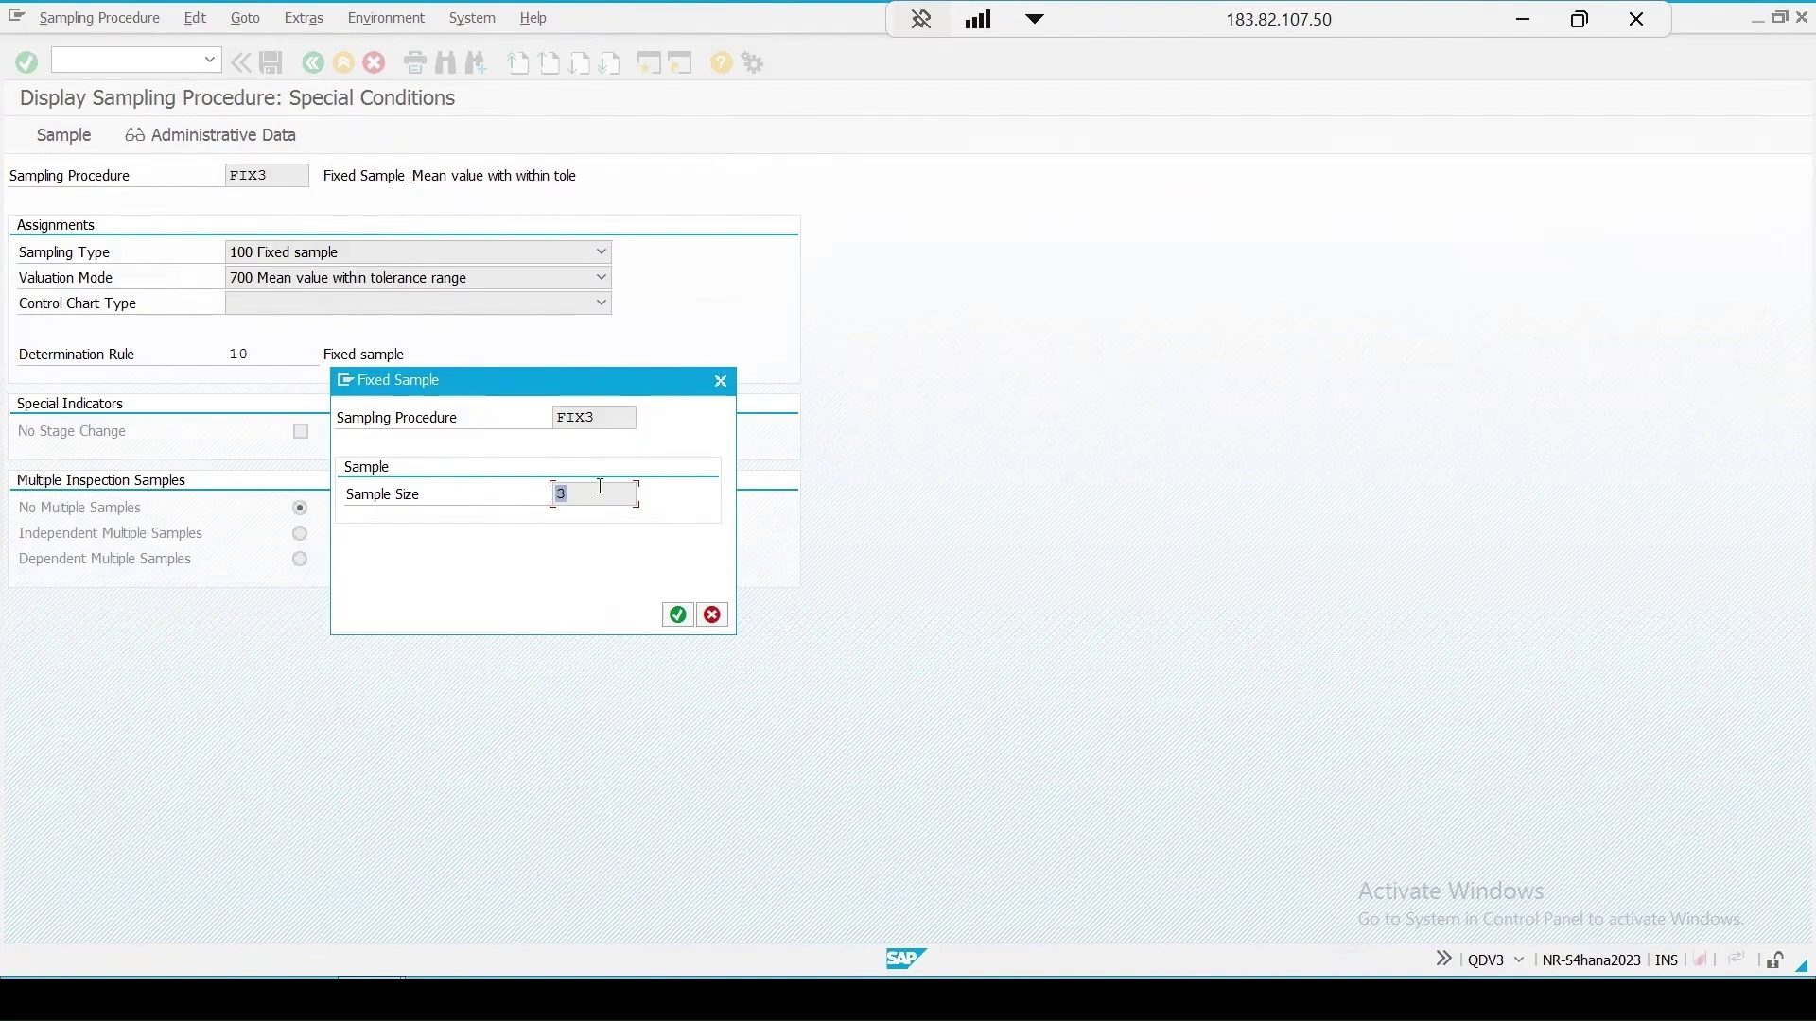
{"action": "left_click", "coordinate": [678, 615]}
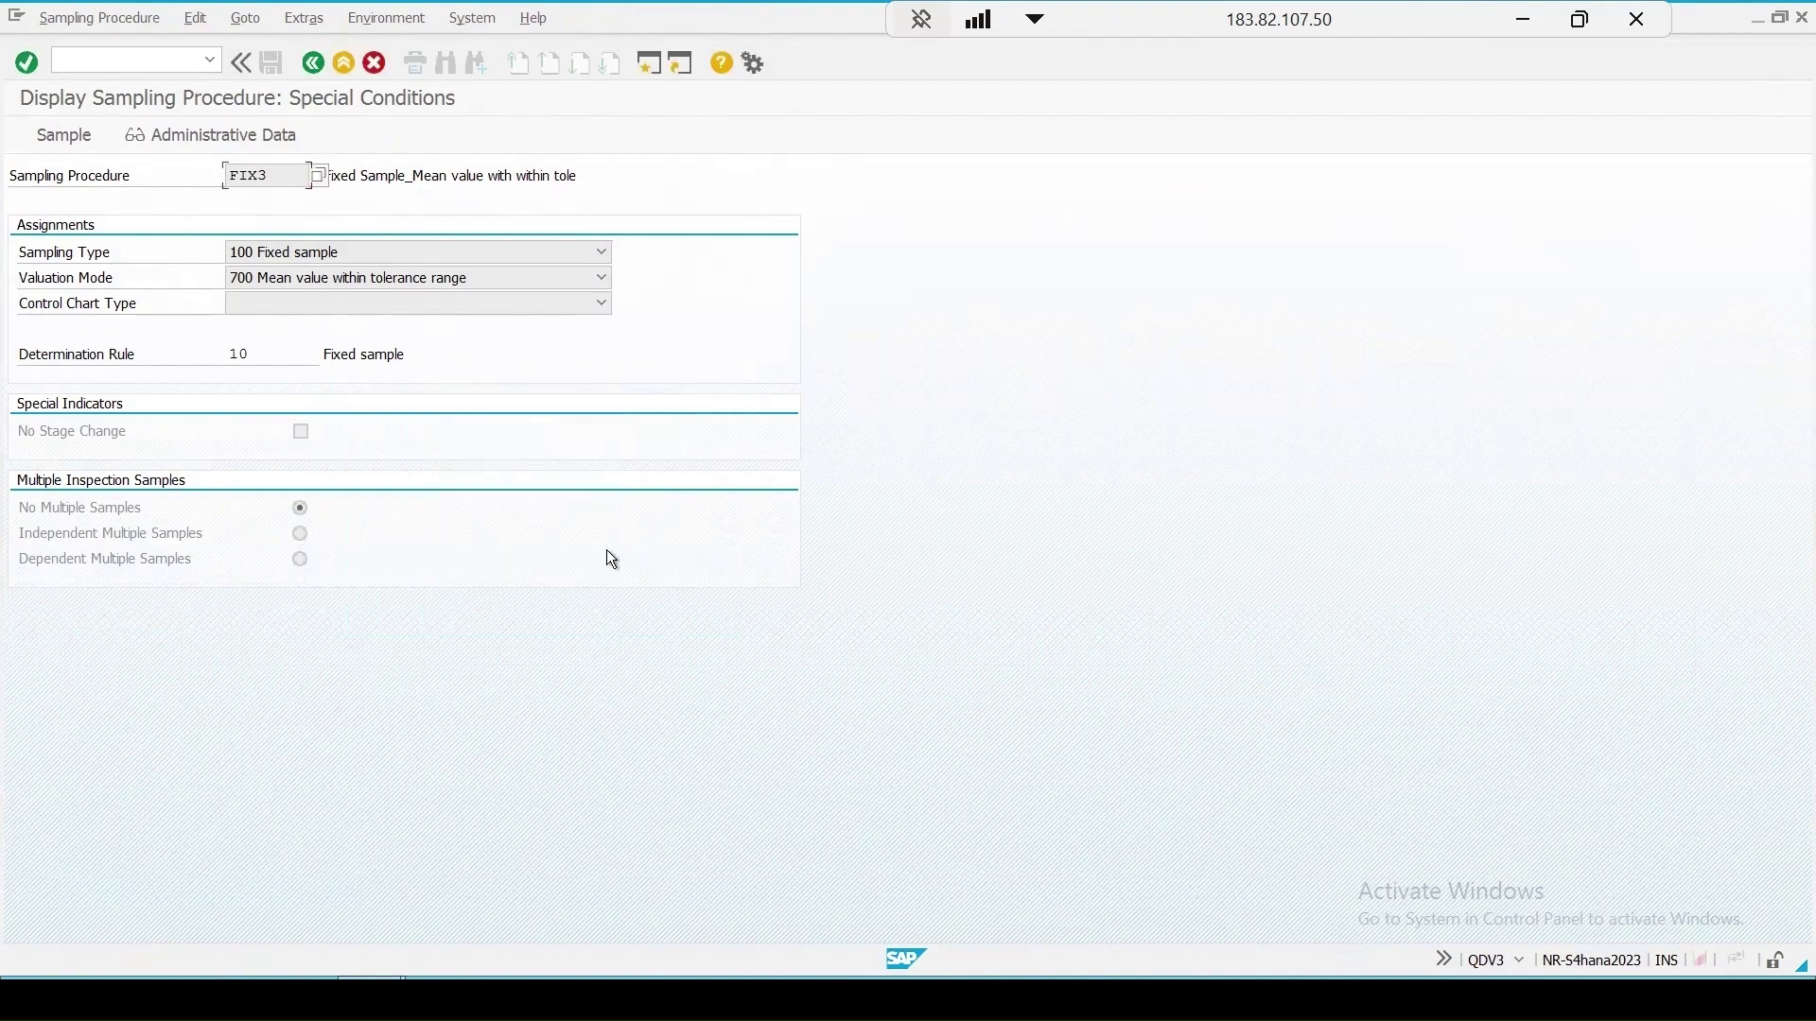
{"action": "left_click", "coordinate": [314, 62]}
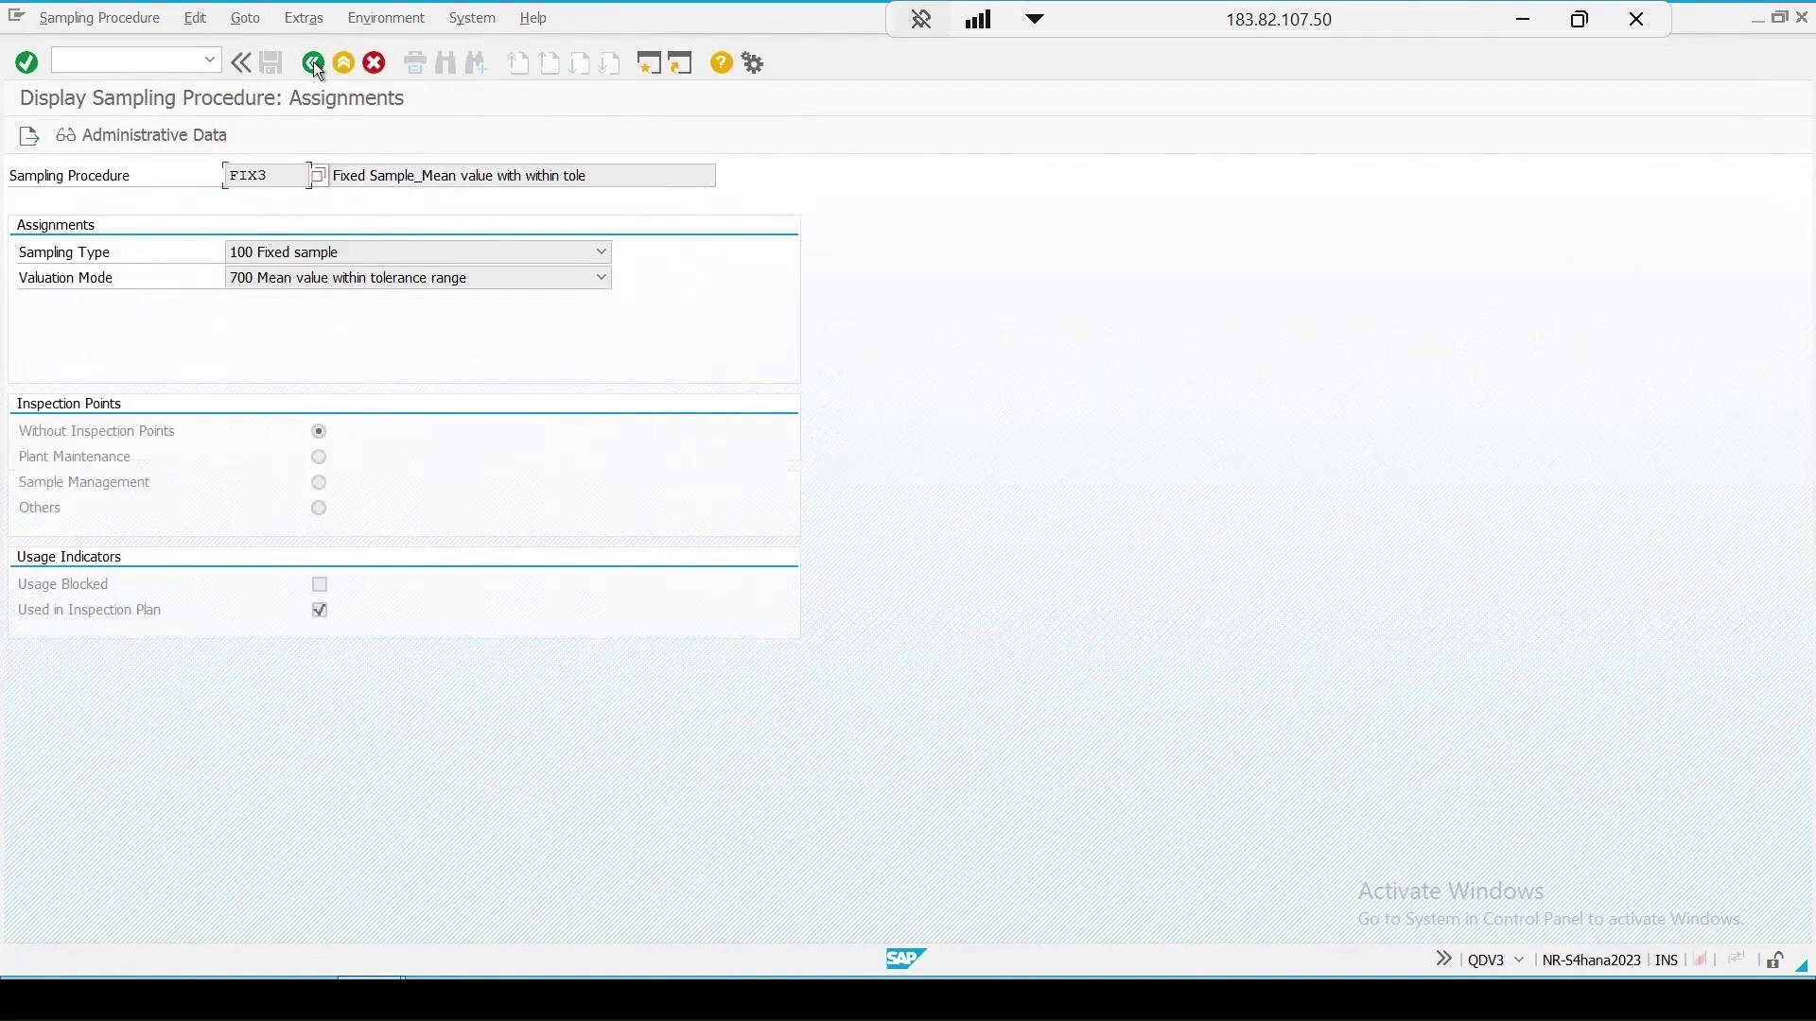
{"action": "left_click", "coordinate": [314, 62]}
{"action": "left_click", "coordinate": [314, 63]}
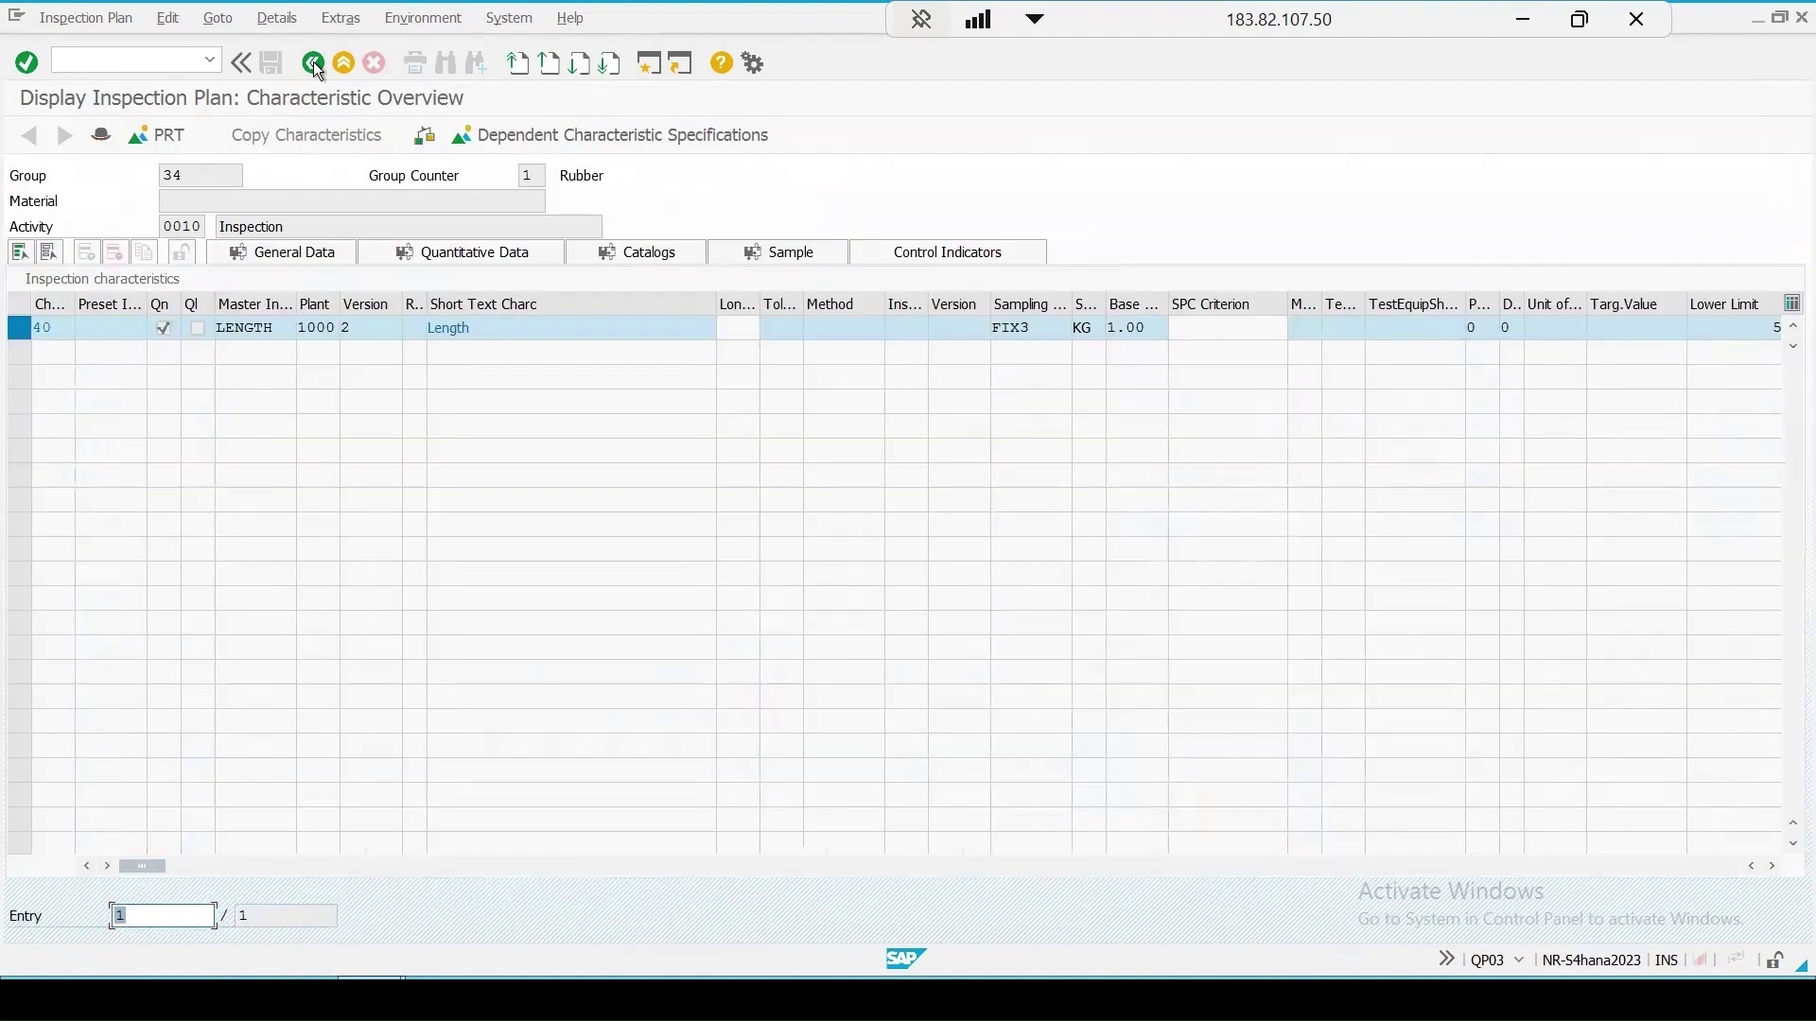
{"action": "left_click", "coordinate": [314, 62]}
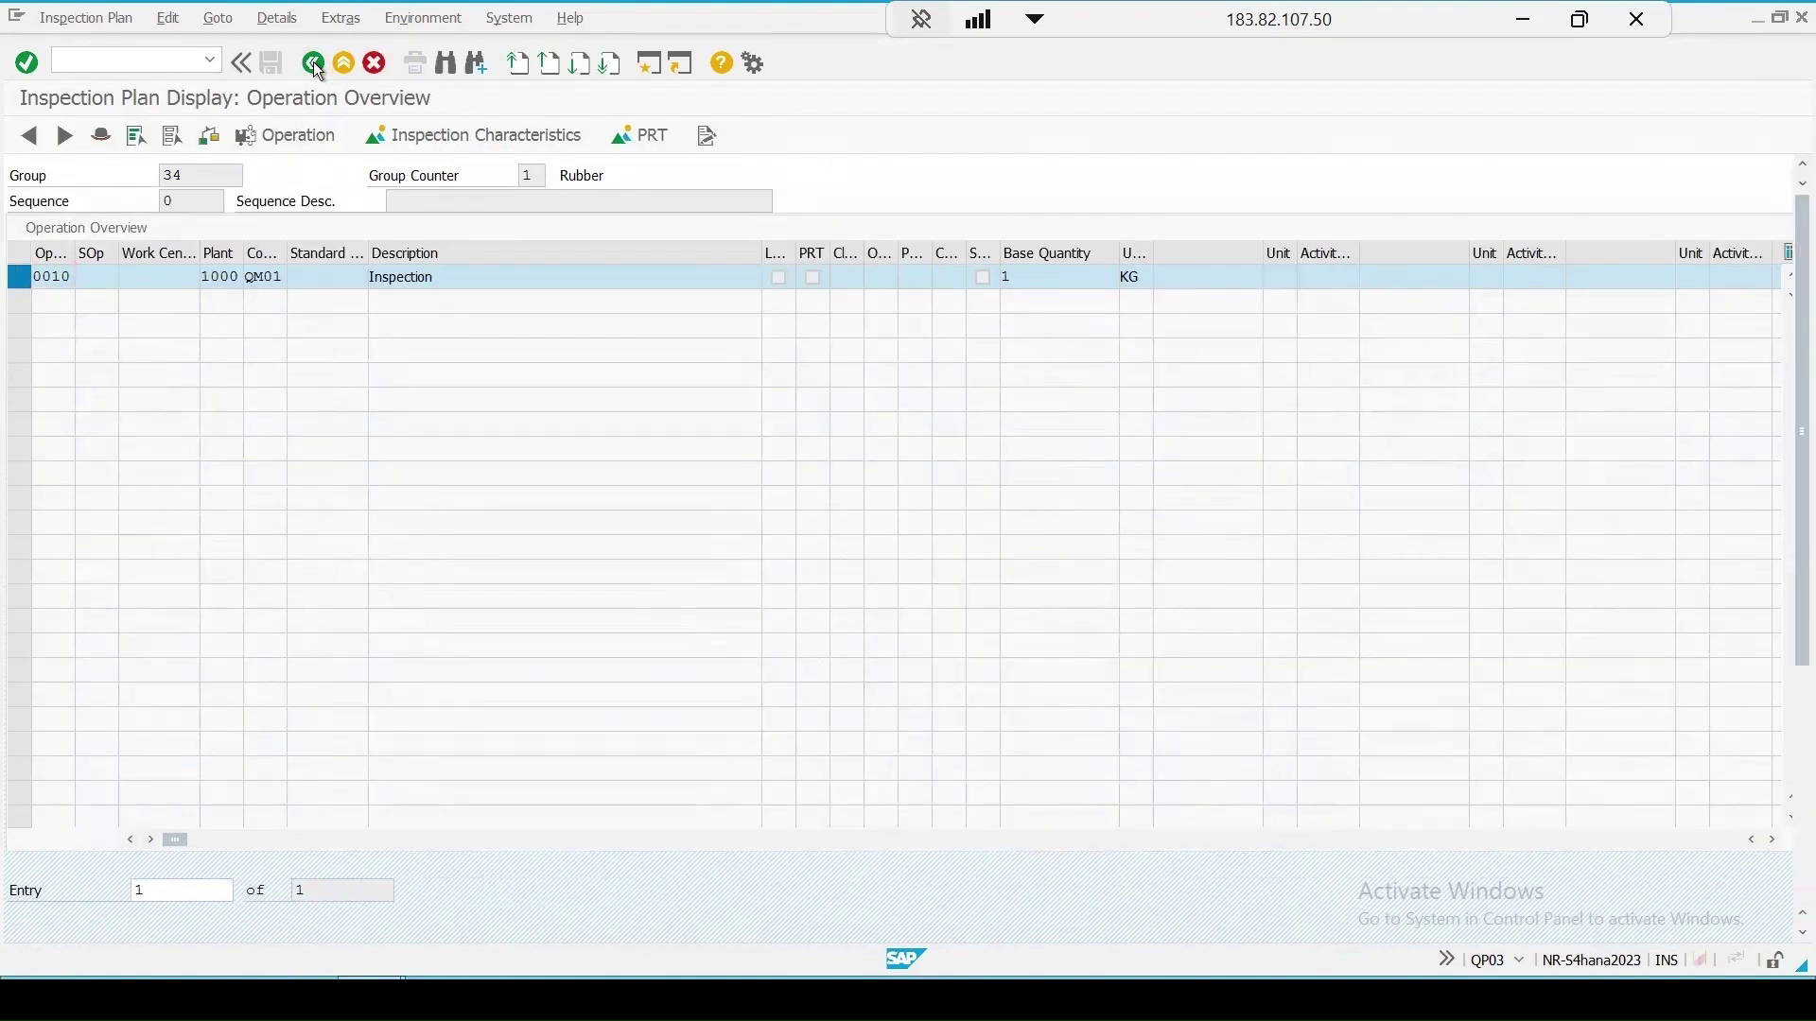
{"action": "left_click", "coordinate": [314, 63]}
{"action": "left_click", "coordinate": [314, 62]}
{"action": "left_click", "coordinate": [313, 63]}
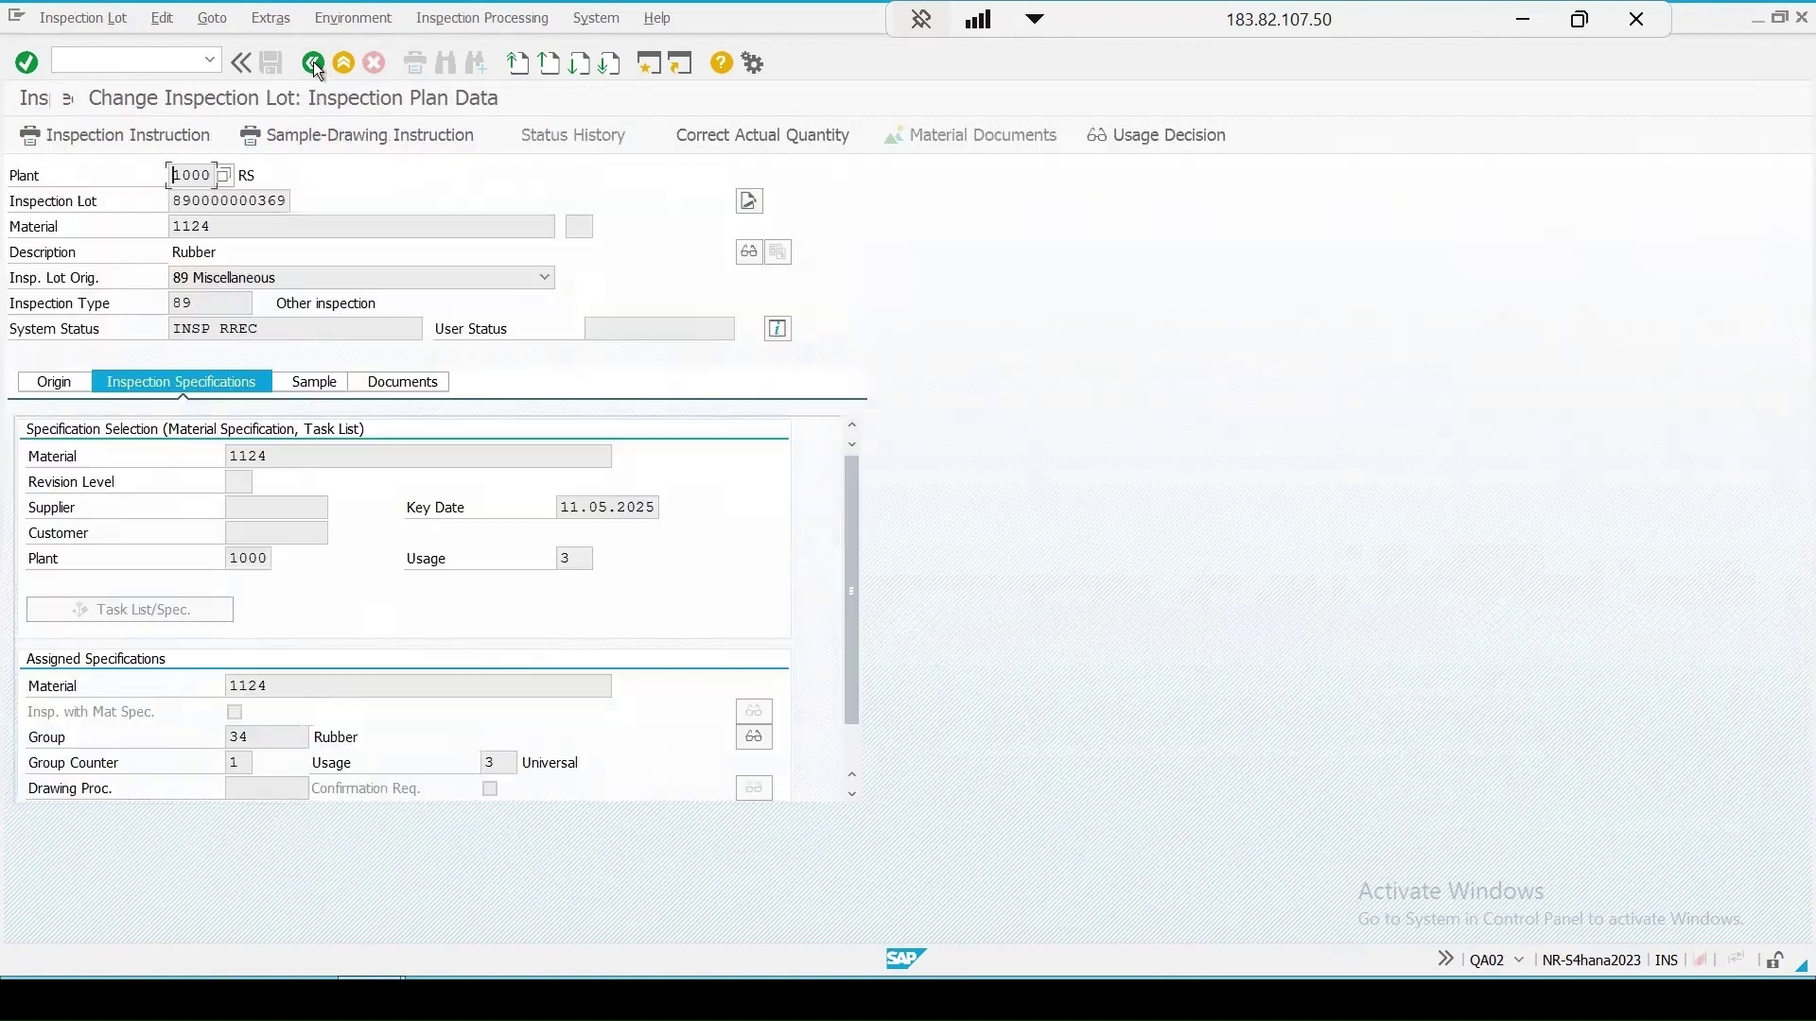
{"action": "left_click", "coordinate": [314, 62]}
Step: Record usage decision A (Accept) for the 5 KG inspection lot and save it
{"action": "type", "text": "/n"}
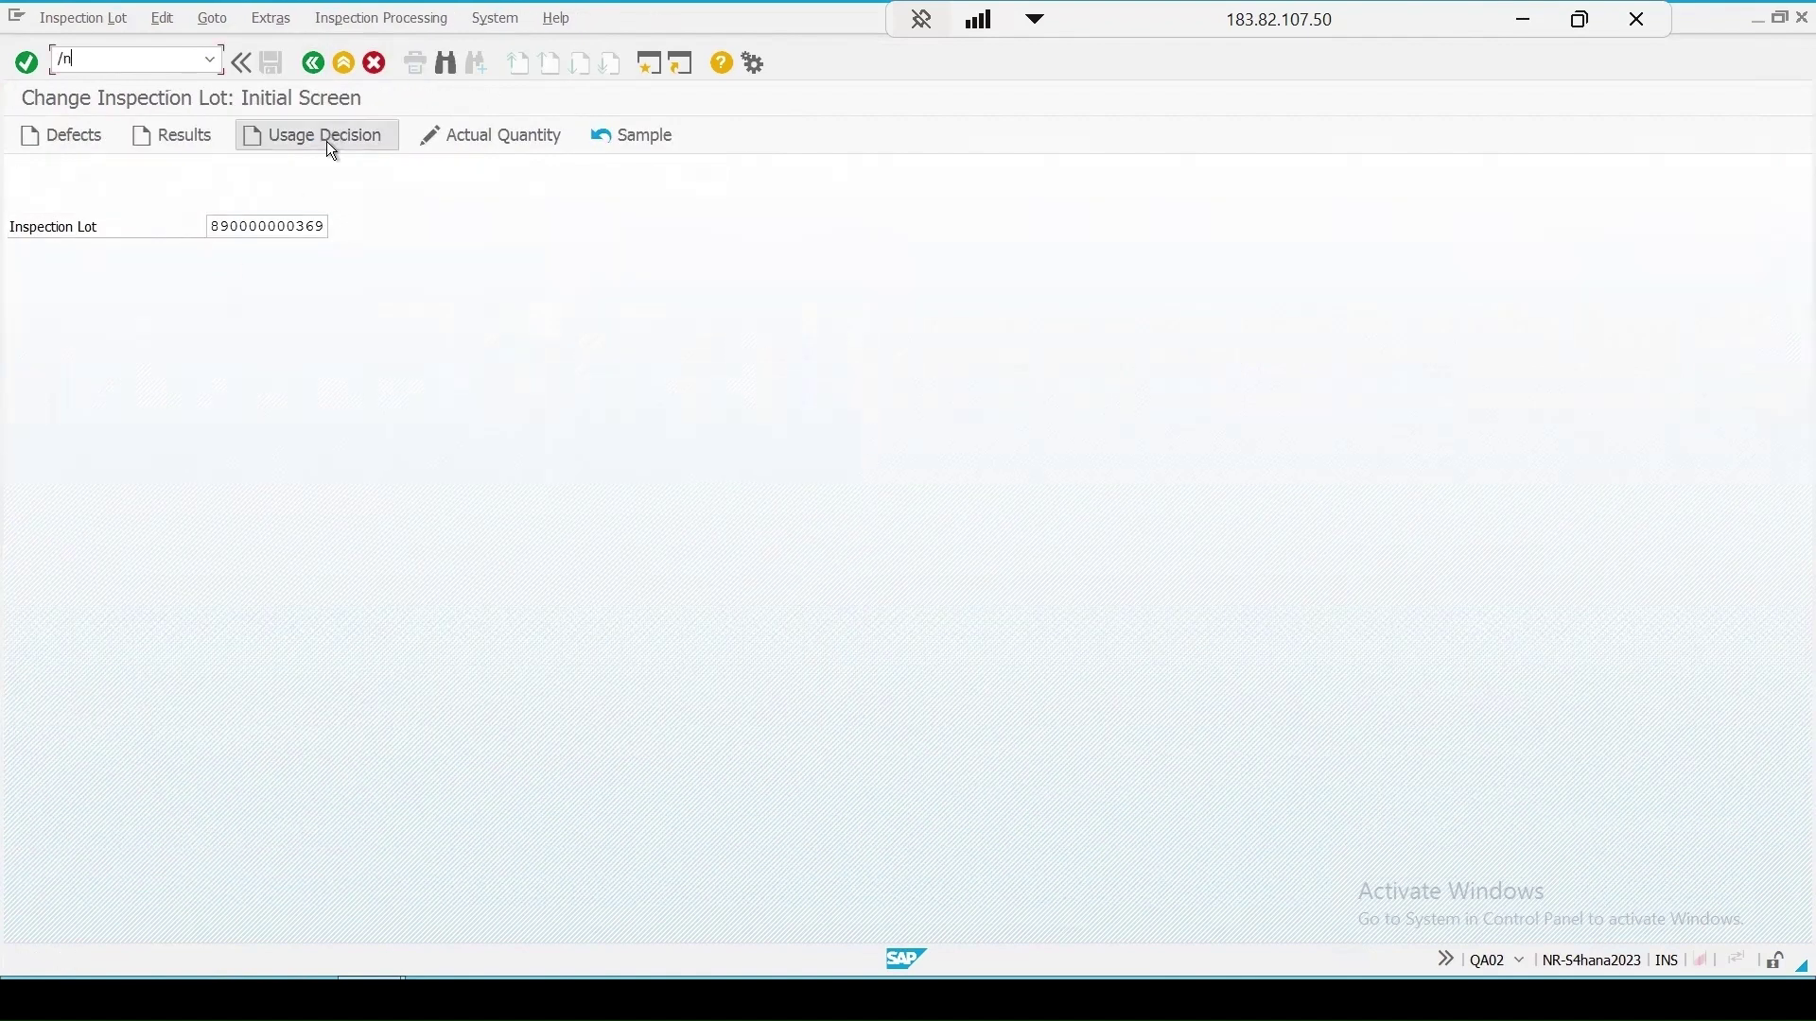
{"action": "left_click", "coordinate": [328, 142]}
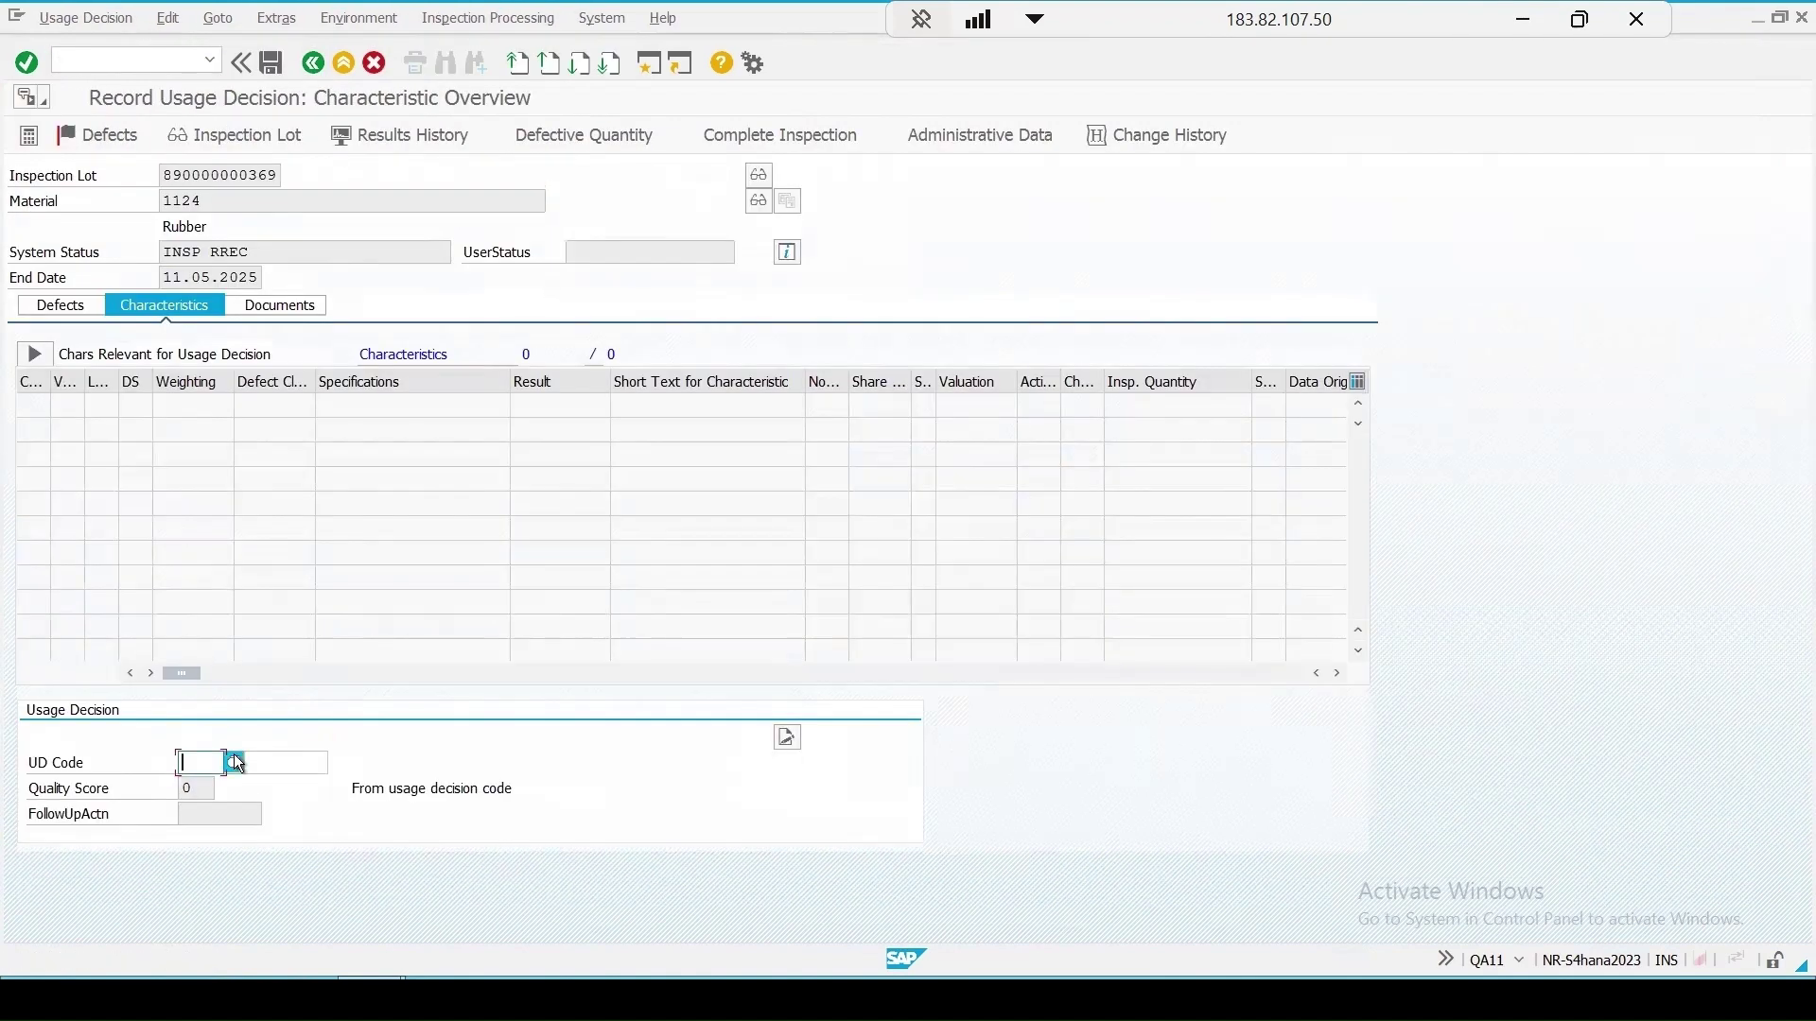
{"action": "left_click", "coordinate": [234, 762]}
{"action": "double_click", "coordinate": [128, 309]}
{"action": "key", "text": "Return"}
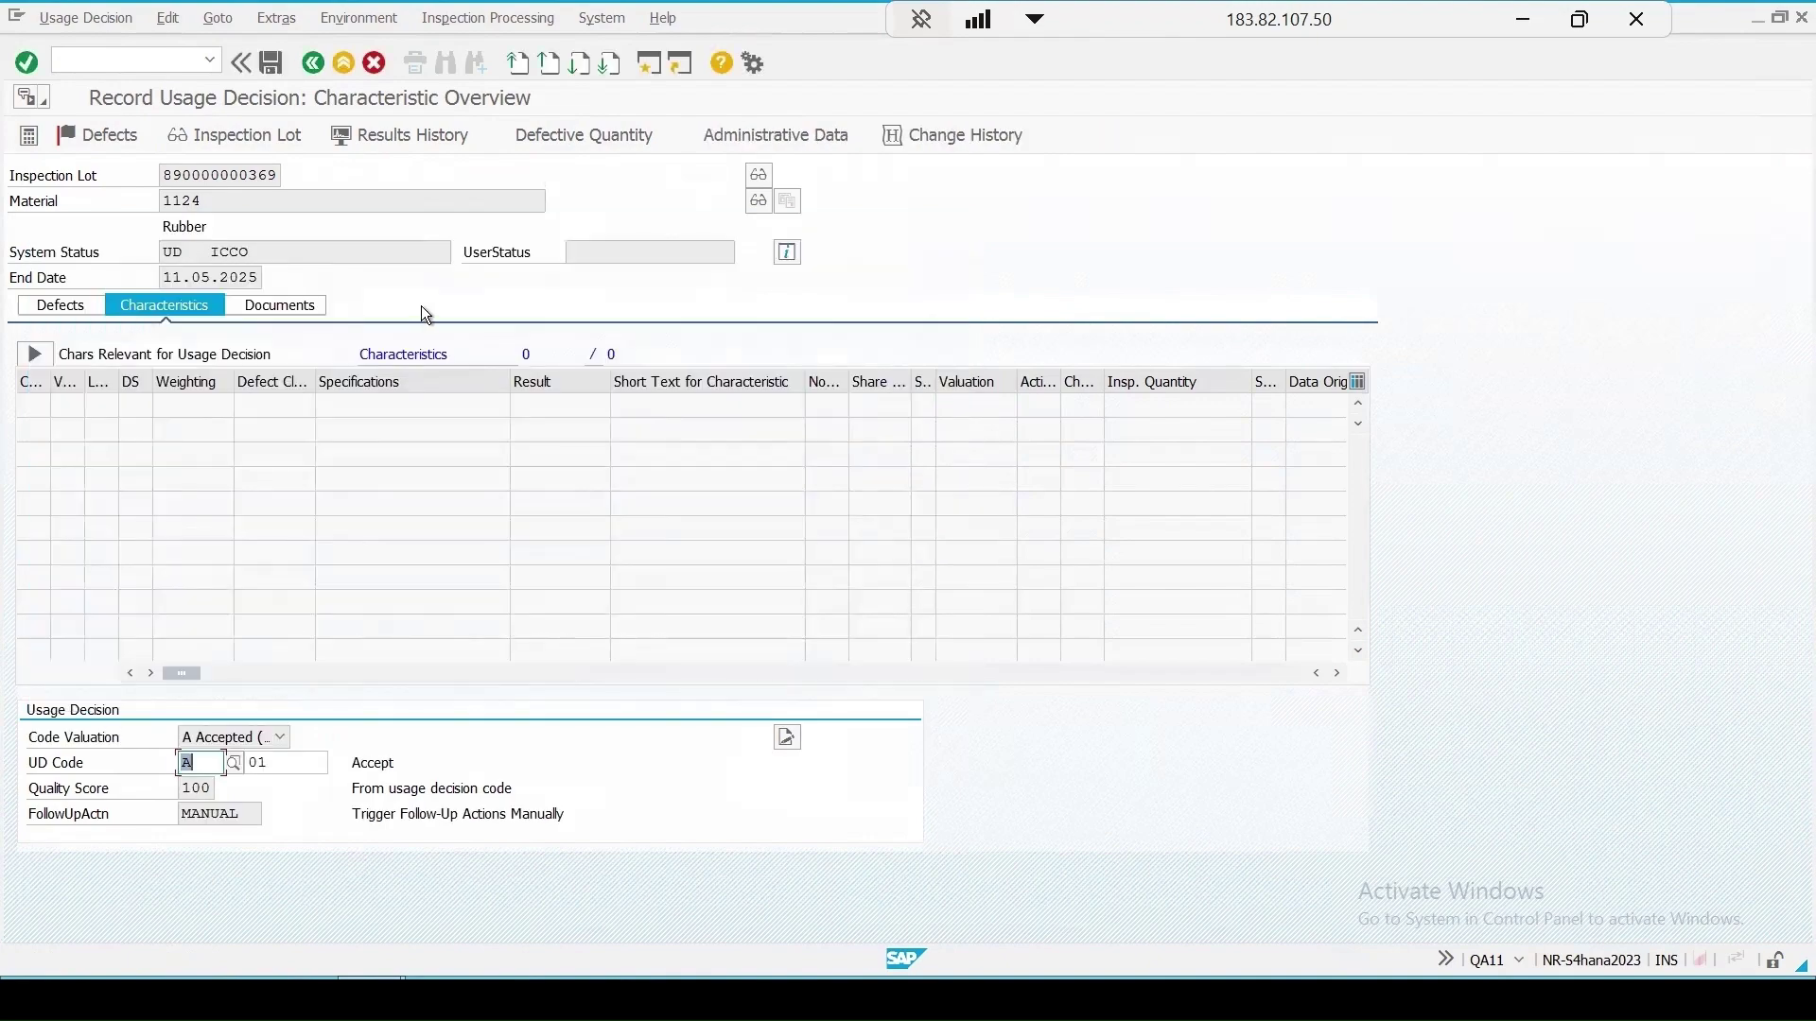
{"action": "left_click", "coordinate": [270, 59]}
Step: Open material 1124 for change in plant 1000 with transaction MM02 and display its Quality management view
{"action": "left_click", "coordinate": [133, 59]}
{"action": "type", "text": "/n"}
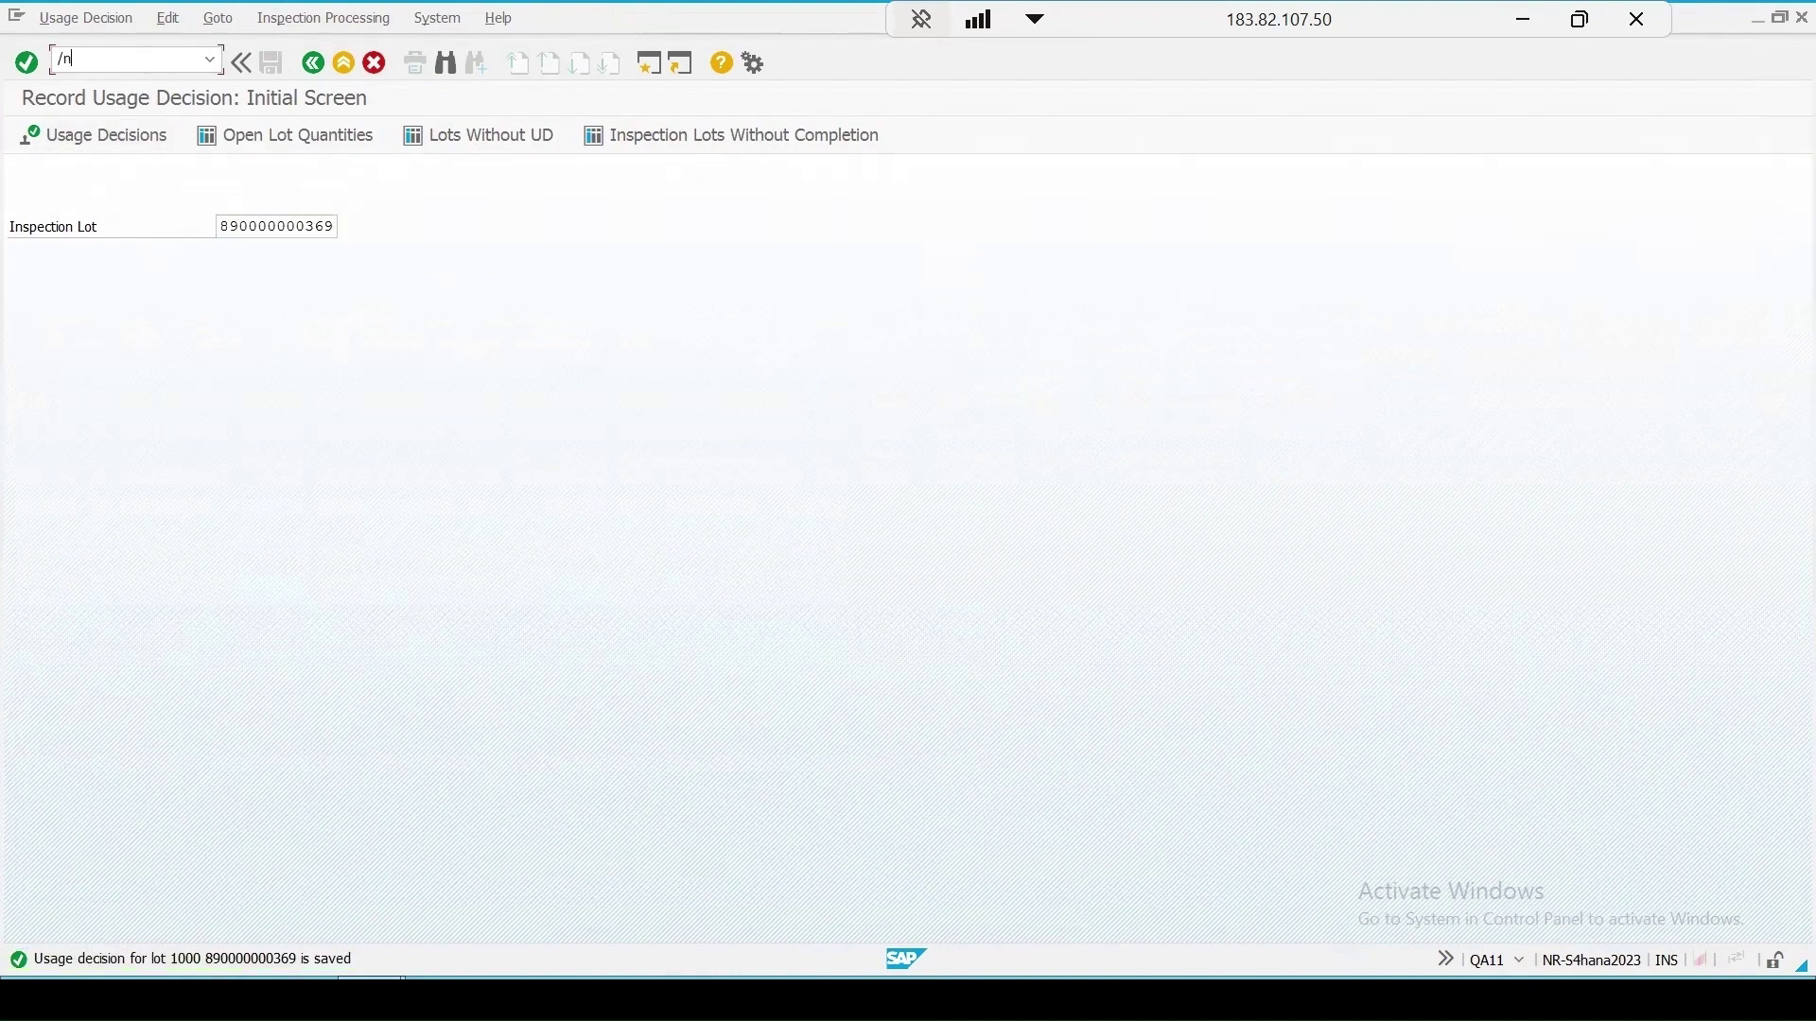
{"action": "type", "text": "mm02"}
{"action": "key", "text": "Return"}
{"action": "type", "text": "1"}
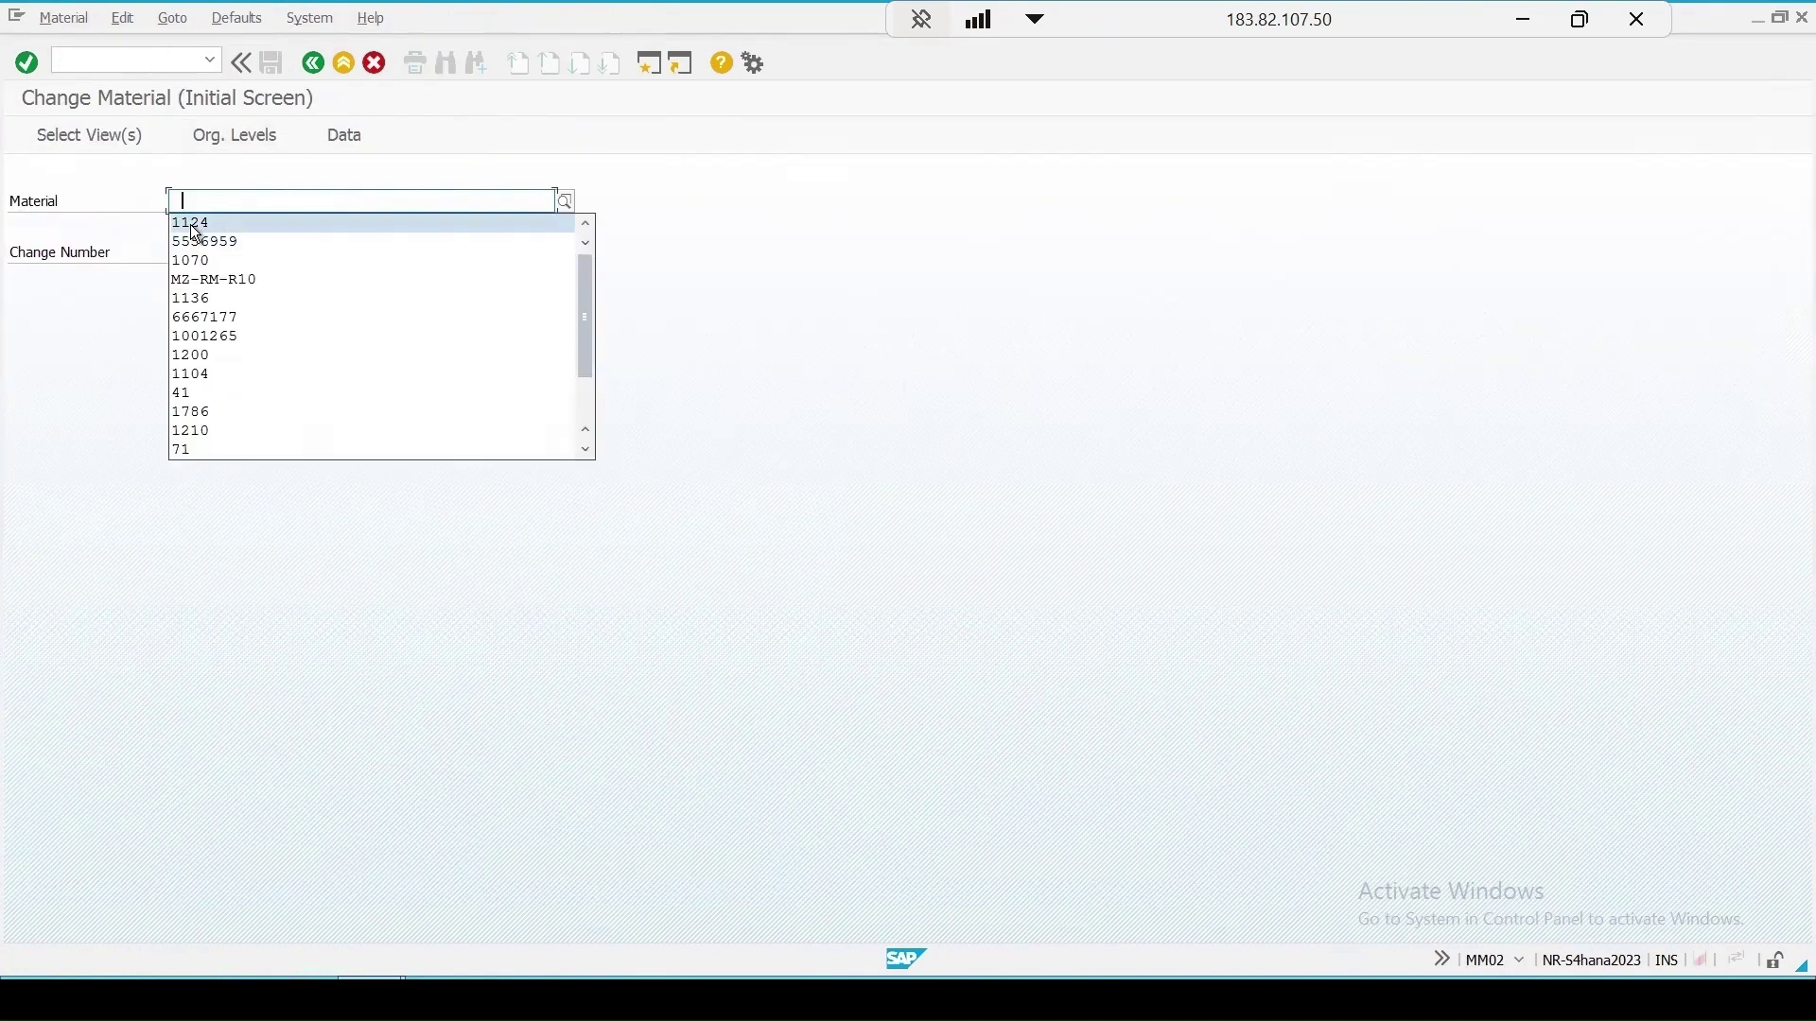
{"action": "left_click", "coordinate": [190, 225]}
{"action": "key", "text": "Return"}
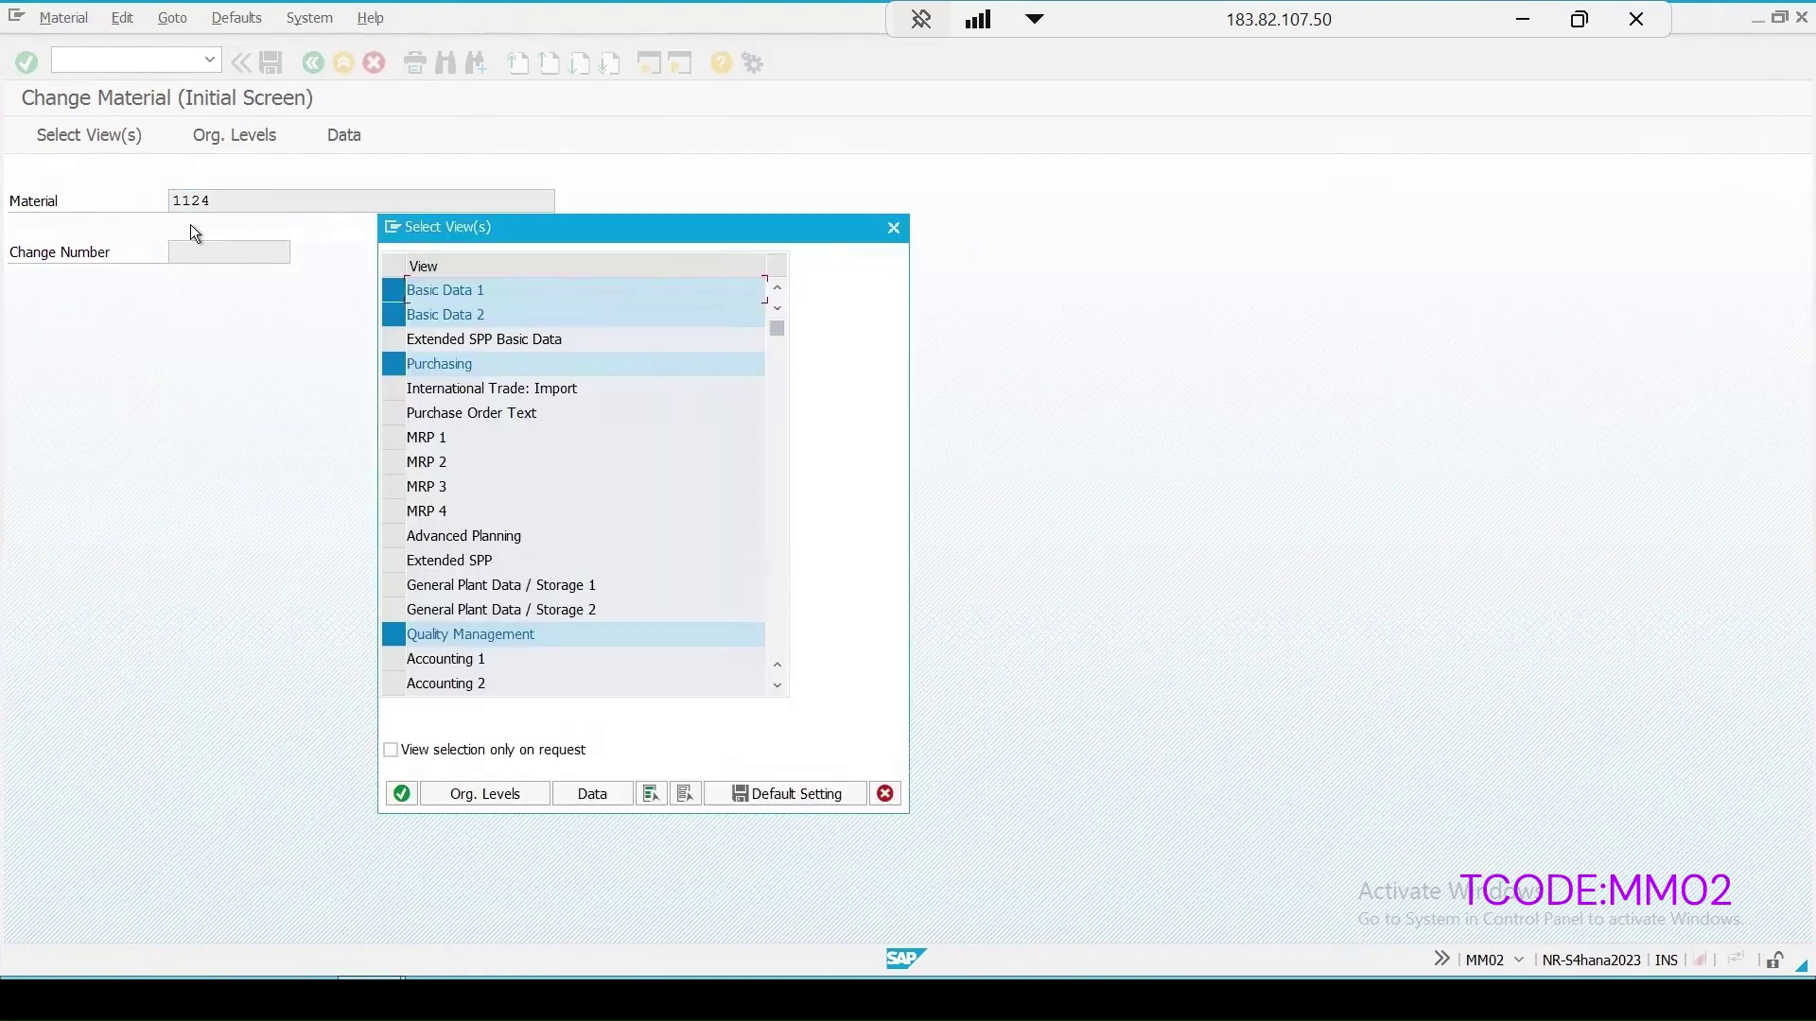
{"action": "key", "text": "Return"}
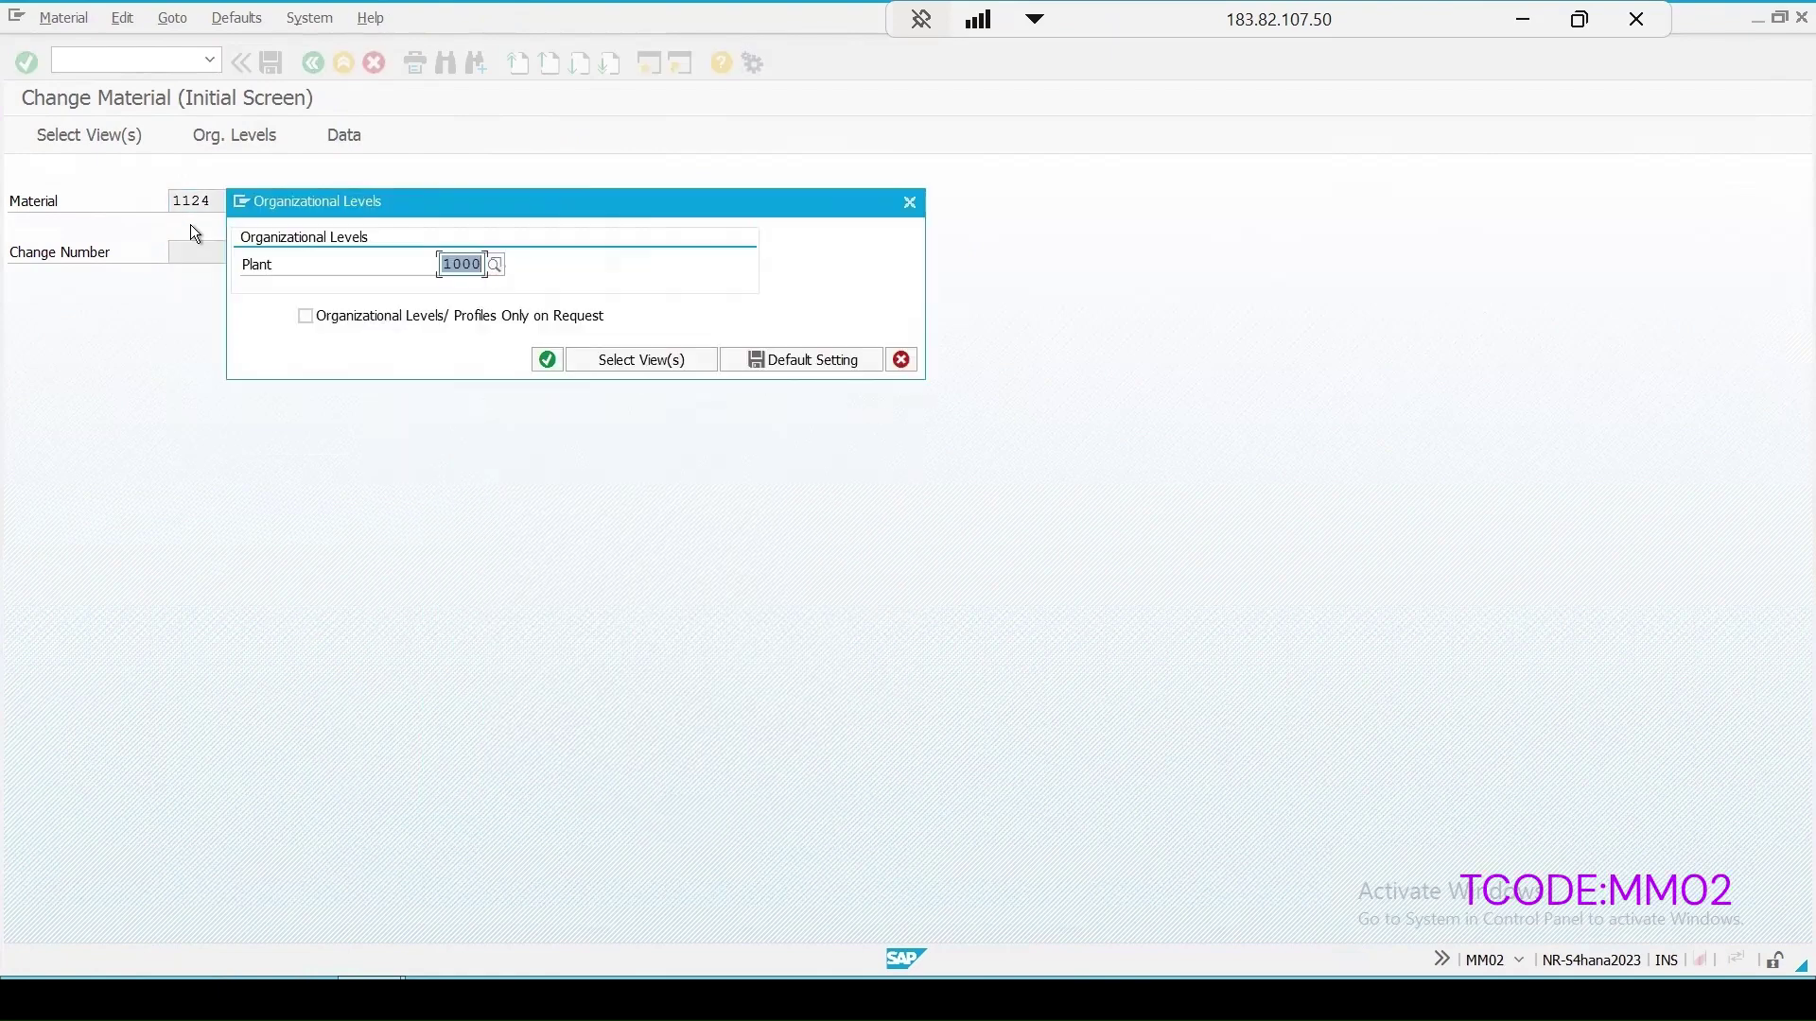
{"action": "key", "text": "Return"}
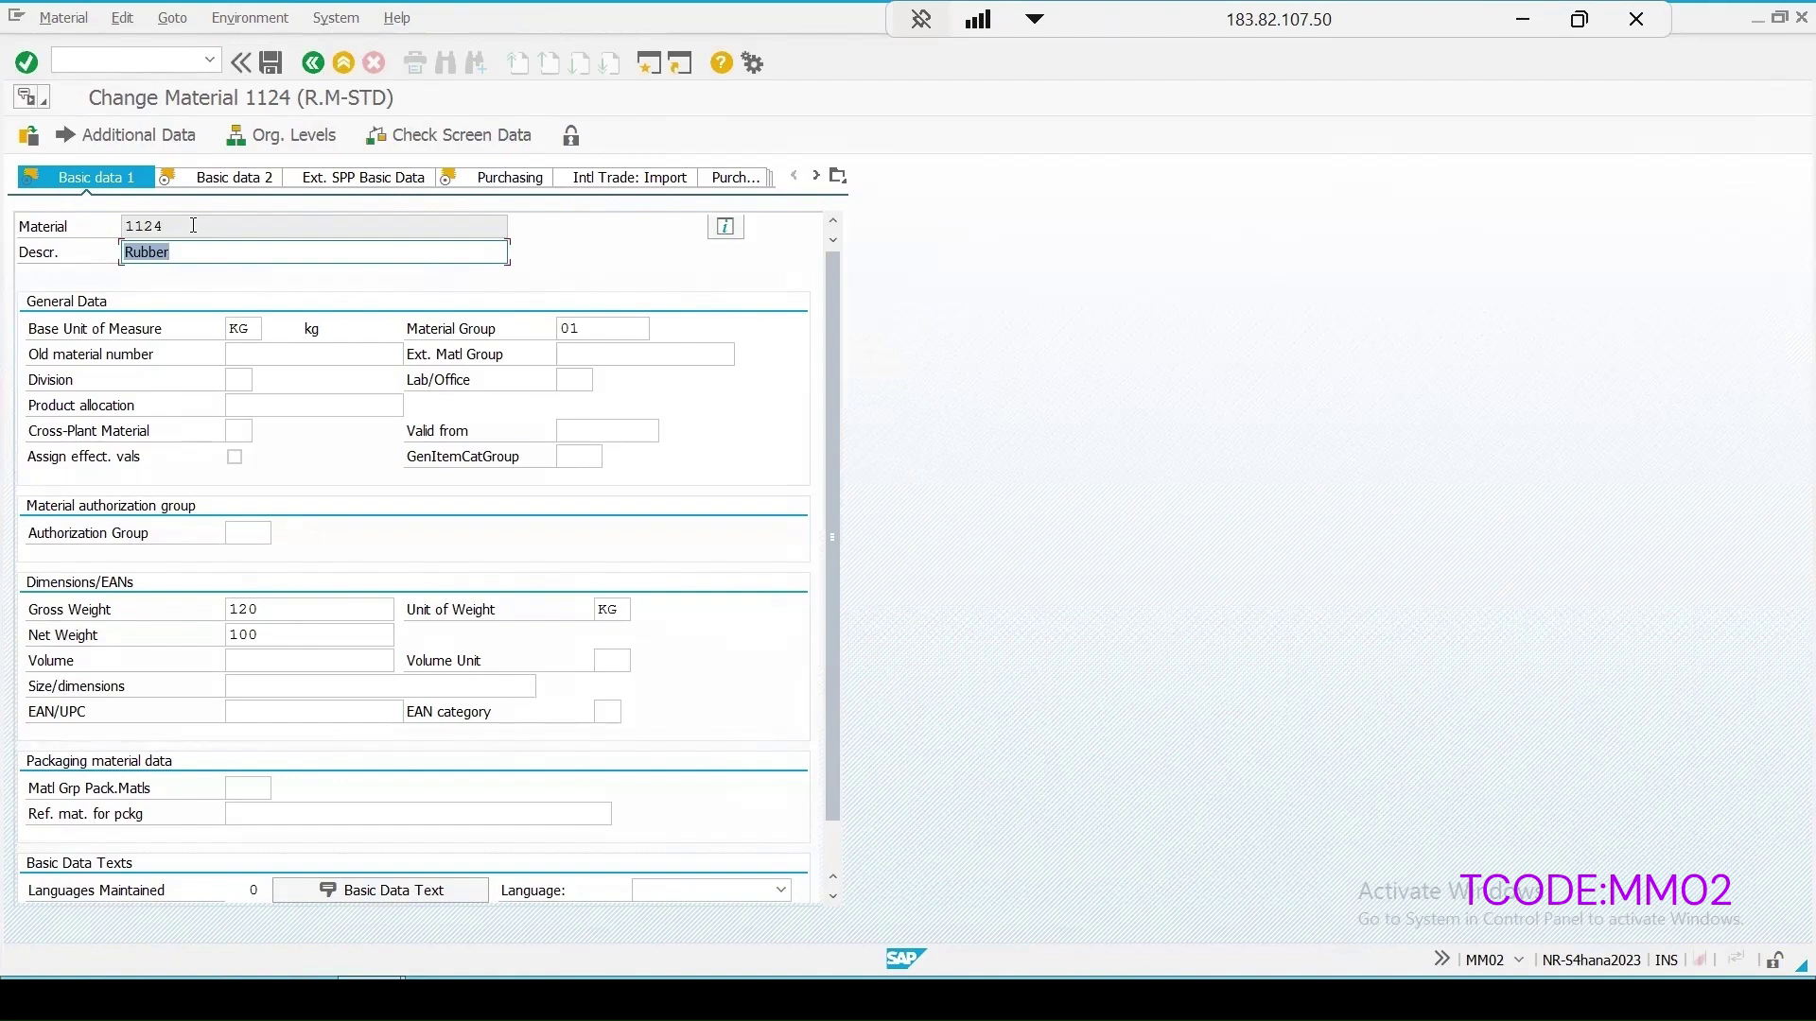
{"action": "left_click", "coordinate": [839, 178]}
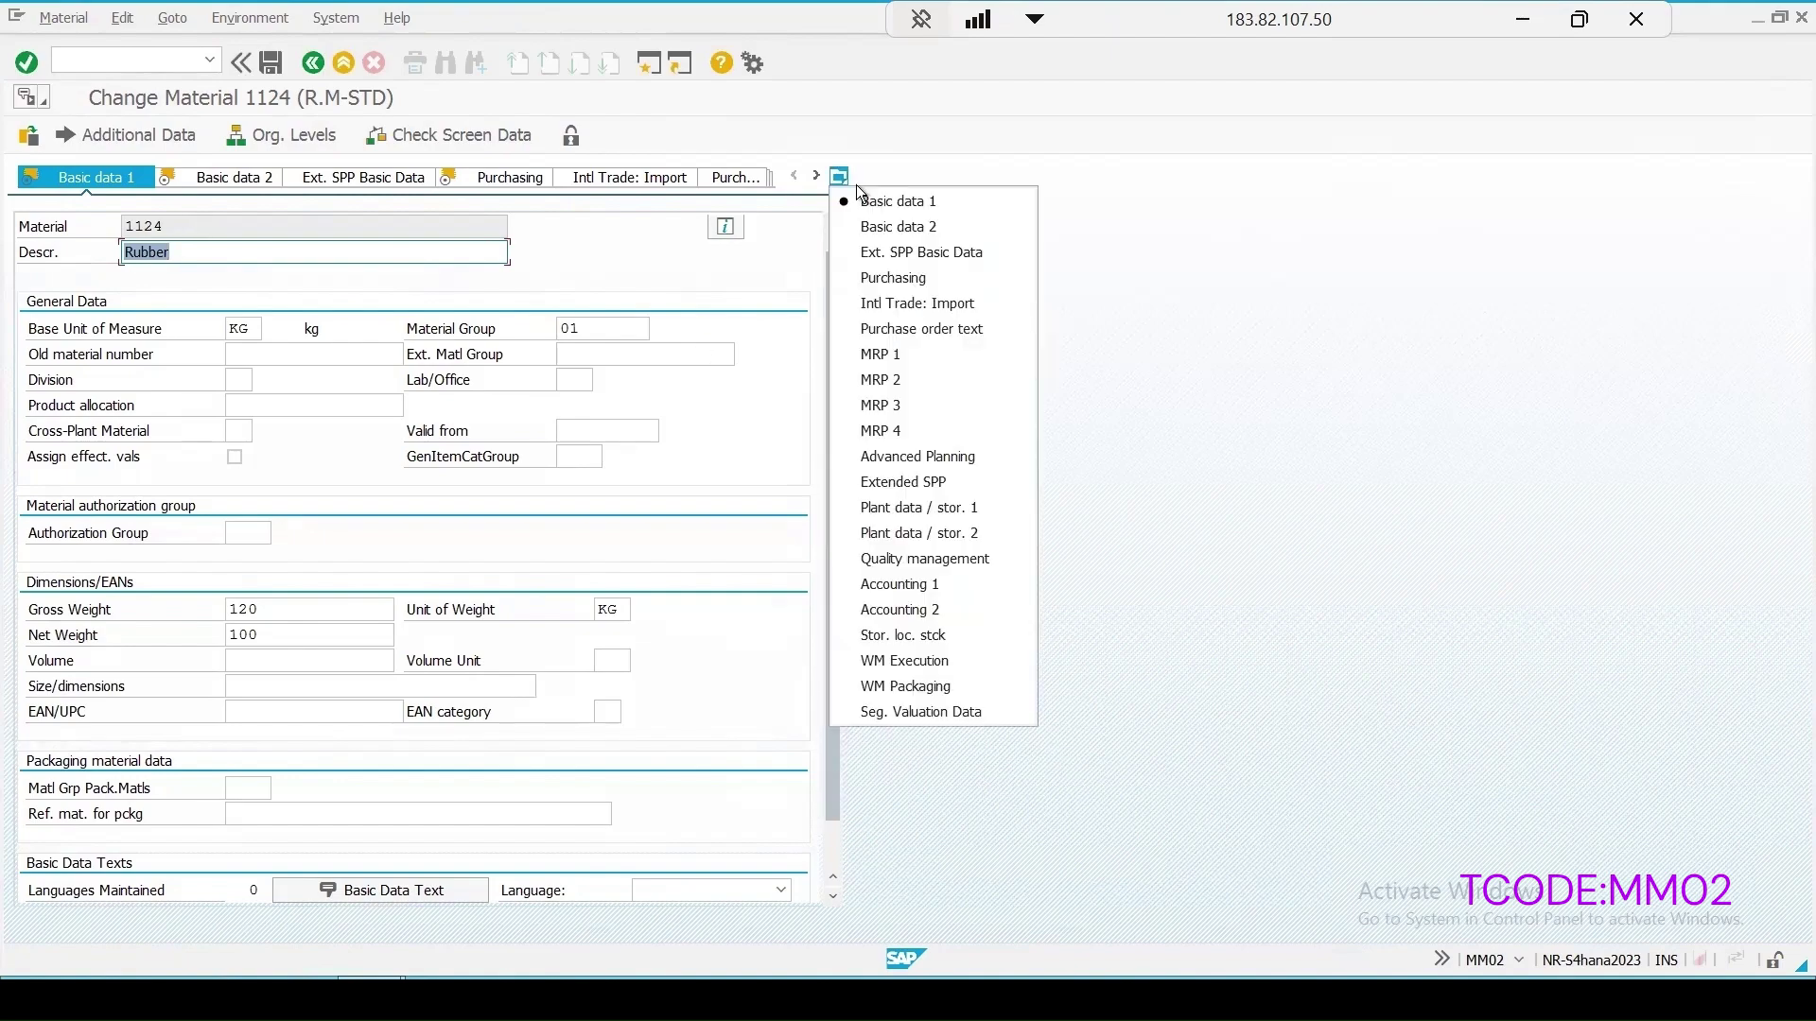
{"action": "left_click", "coordinate": [935, 560]}
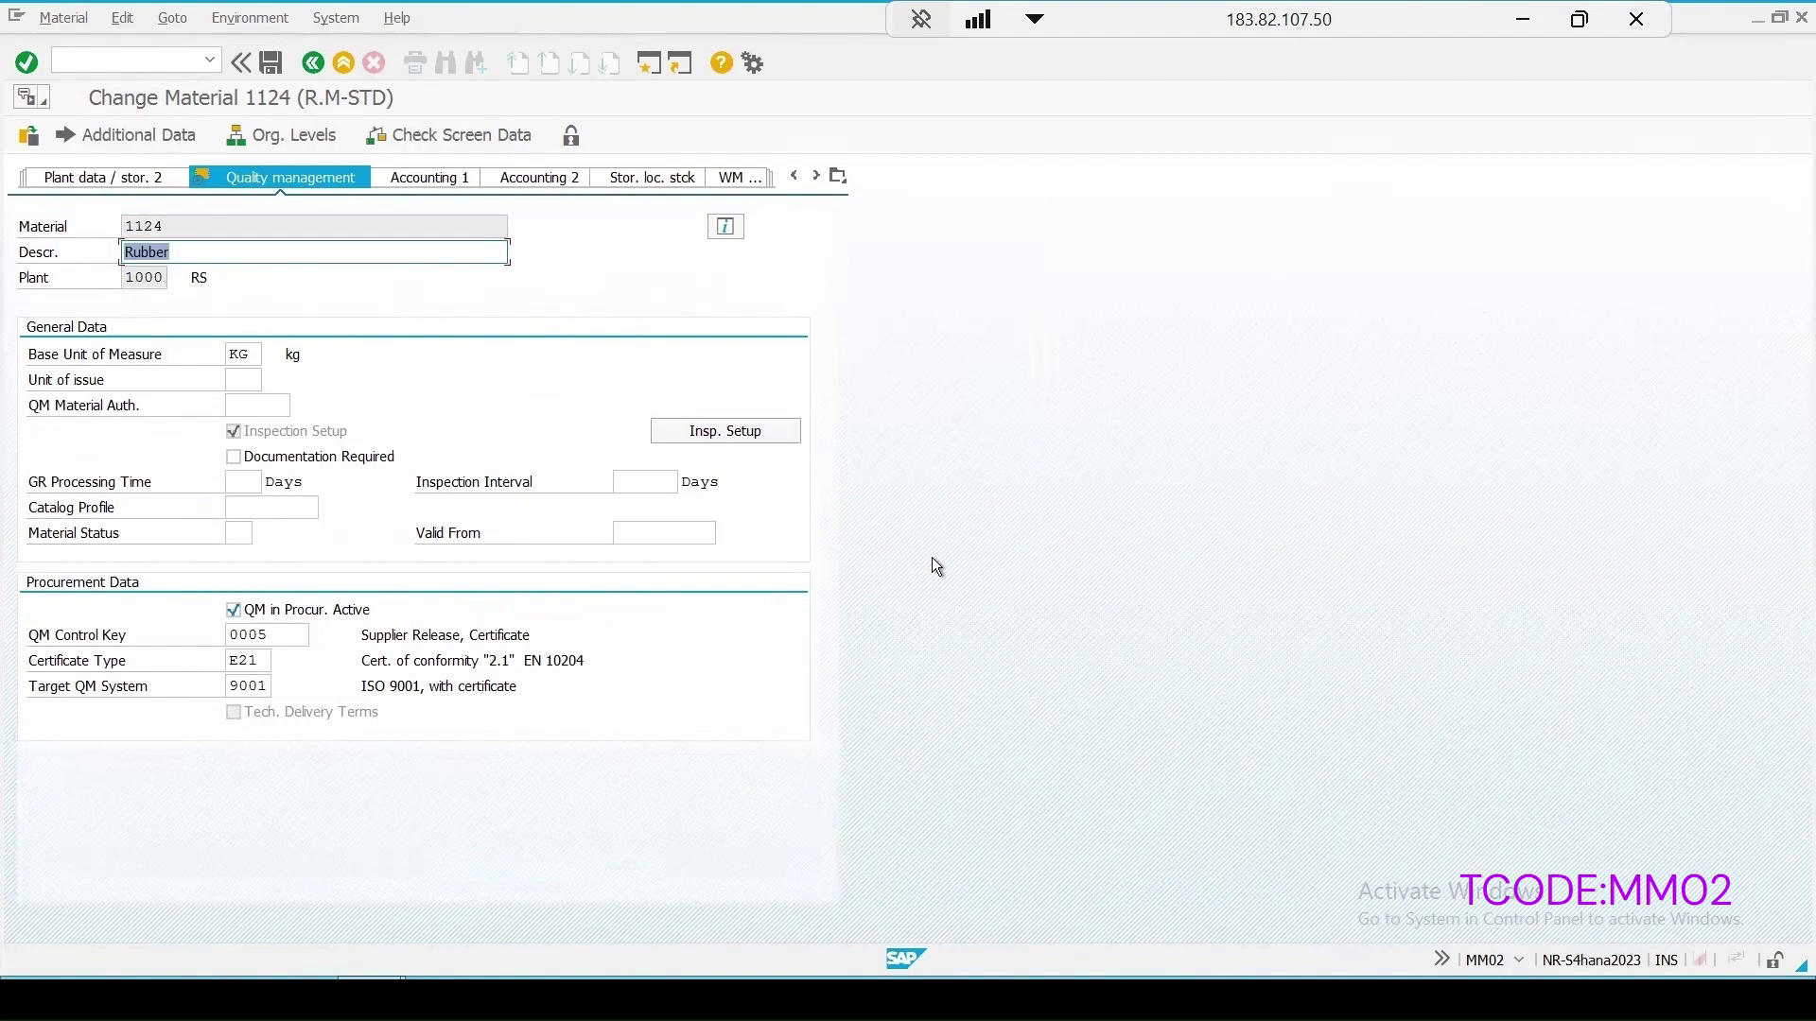
Step: Turn off 100% Inspection for inspection type 89 in the material's inspection setup and save the material
{"action": "left_click", "coordinate": [747, 433]}
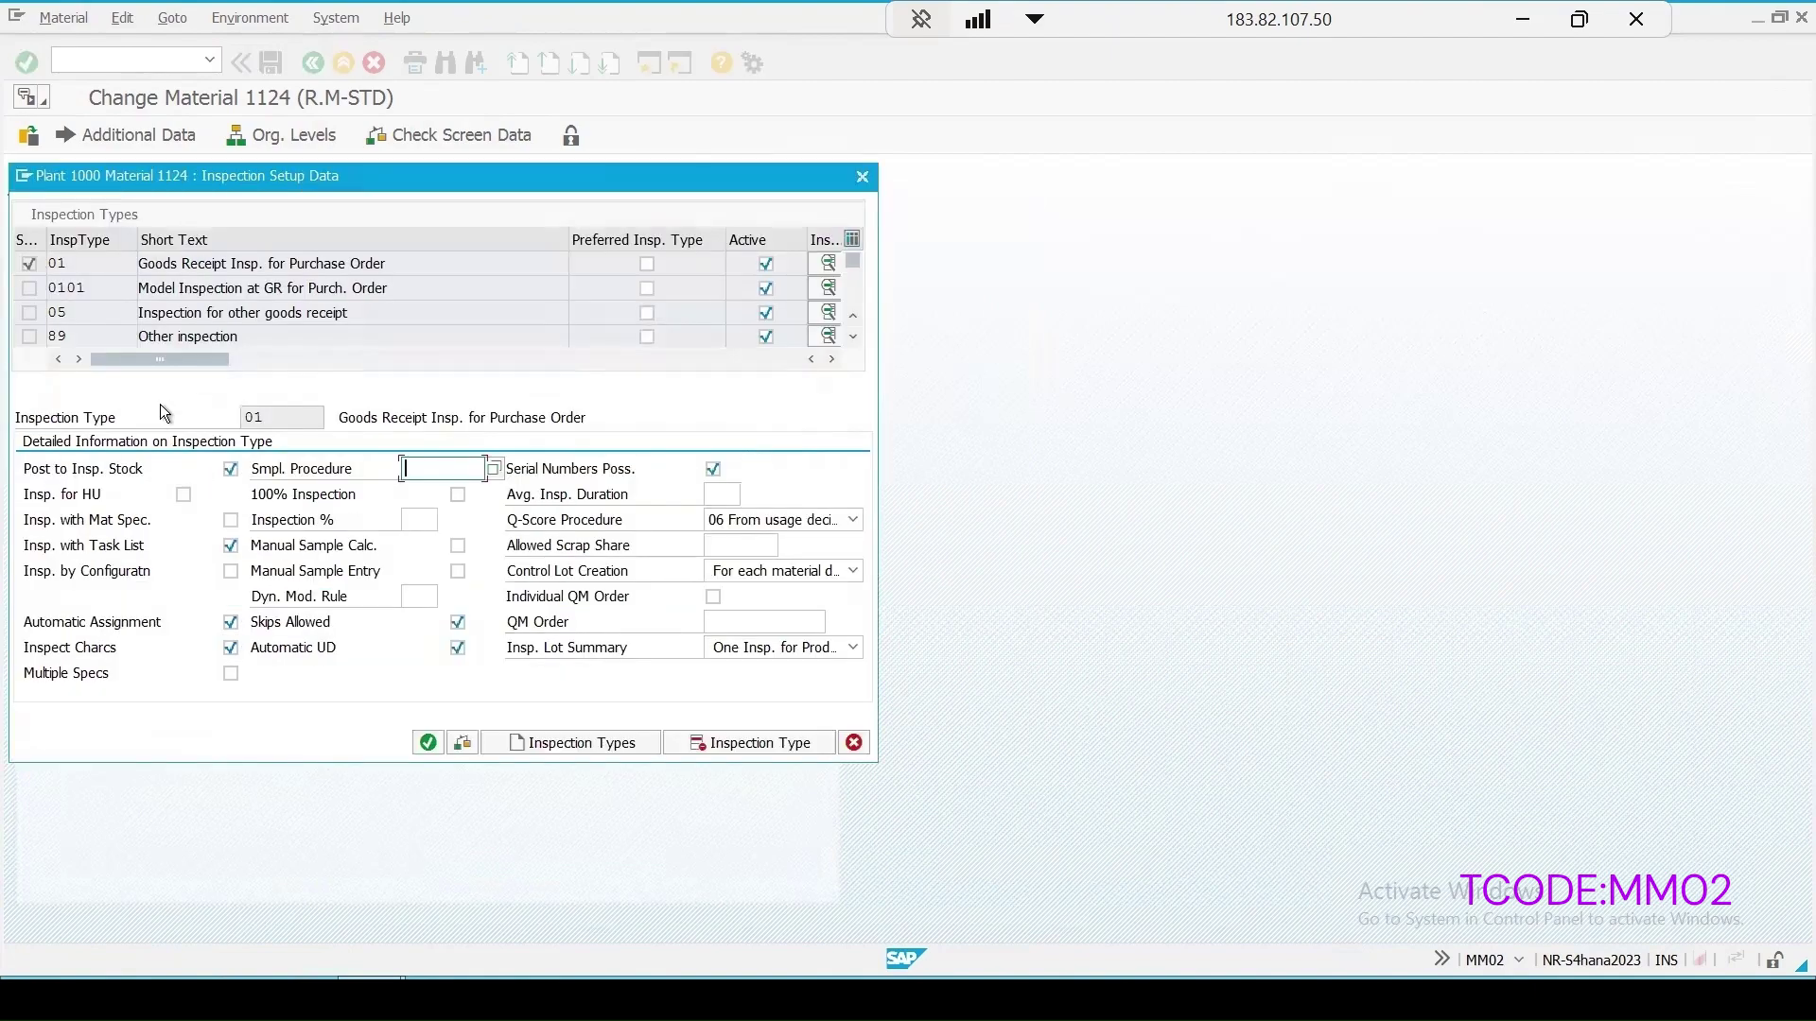
{"action": "double_click", "coordinate": [144, 337]}
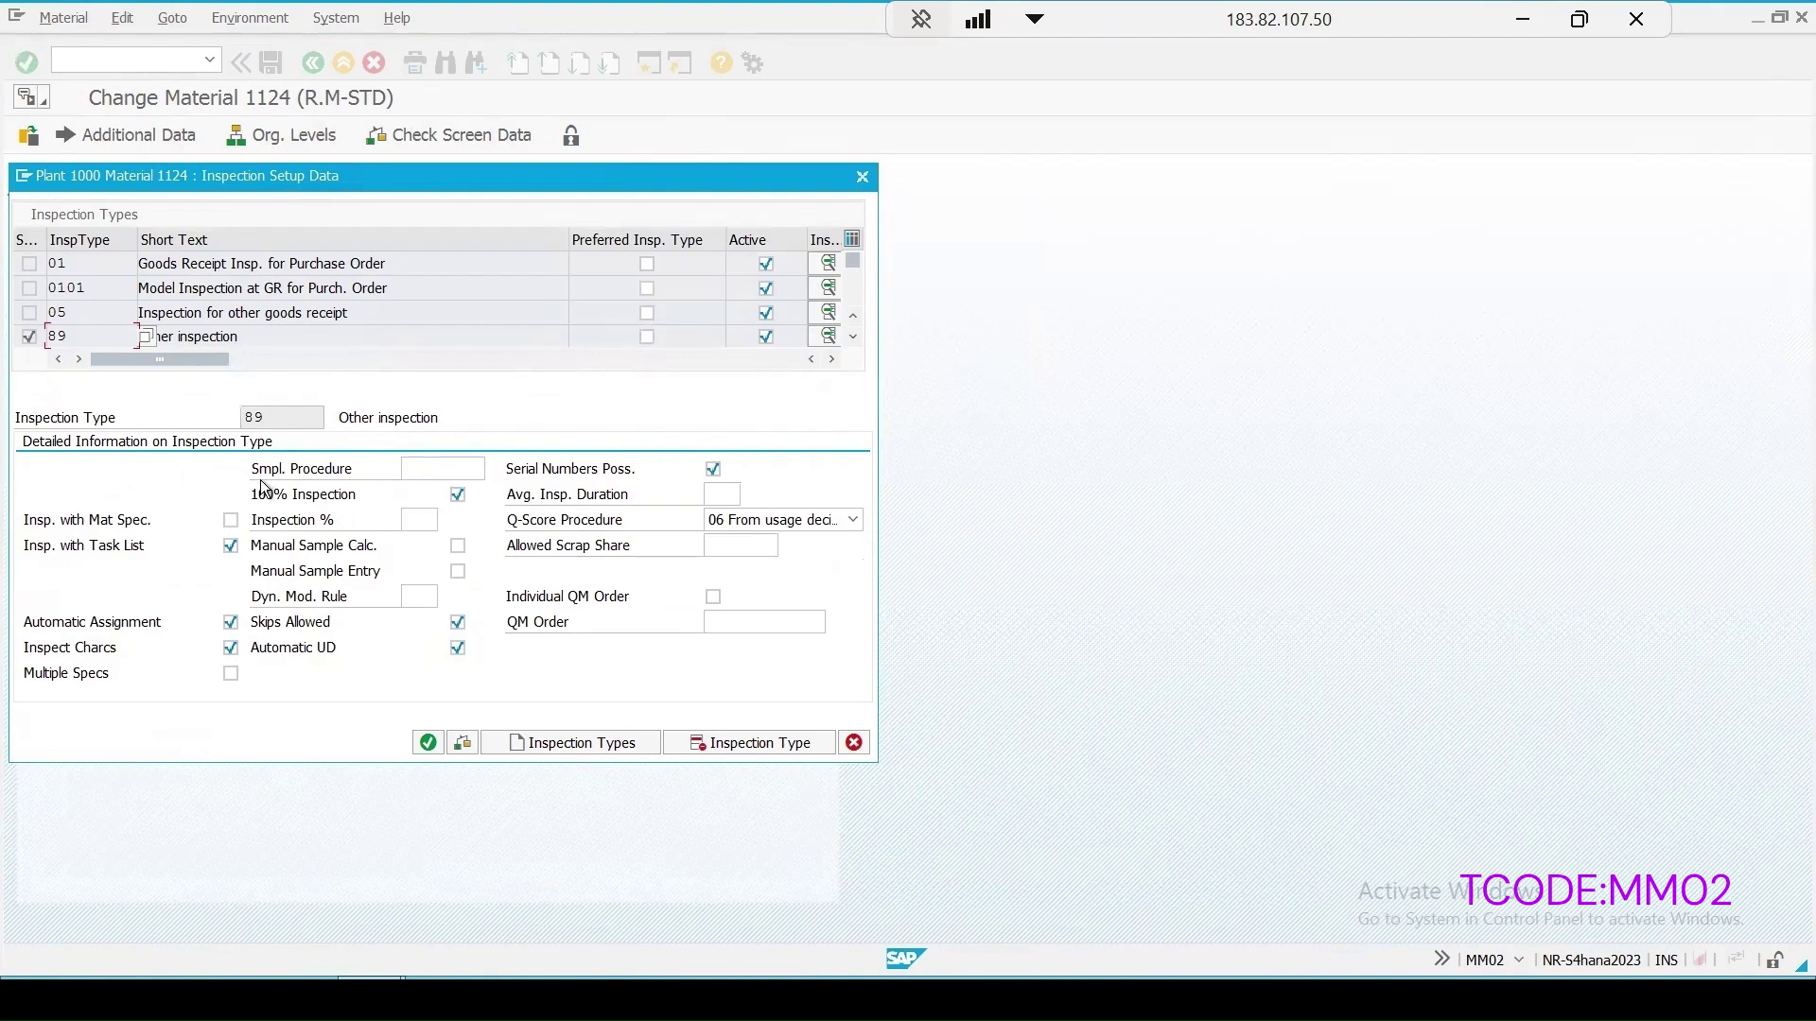
{"action": "left_click", "coordinate": [458, 496]}
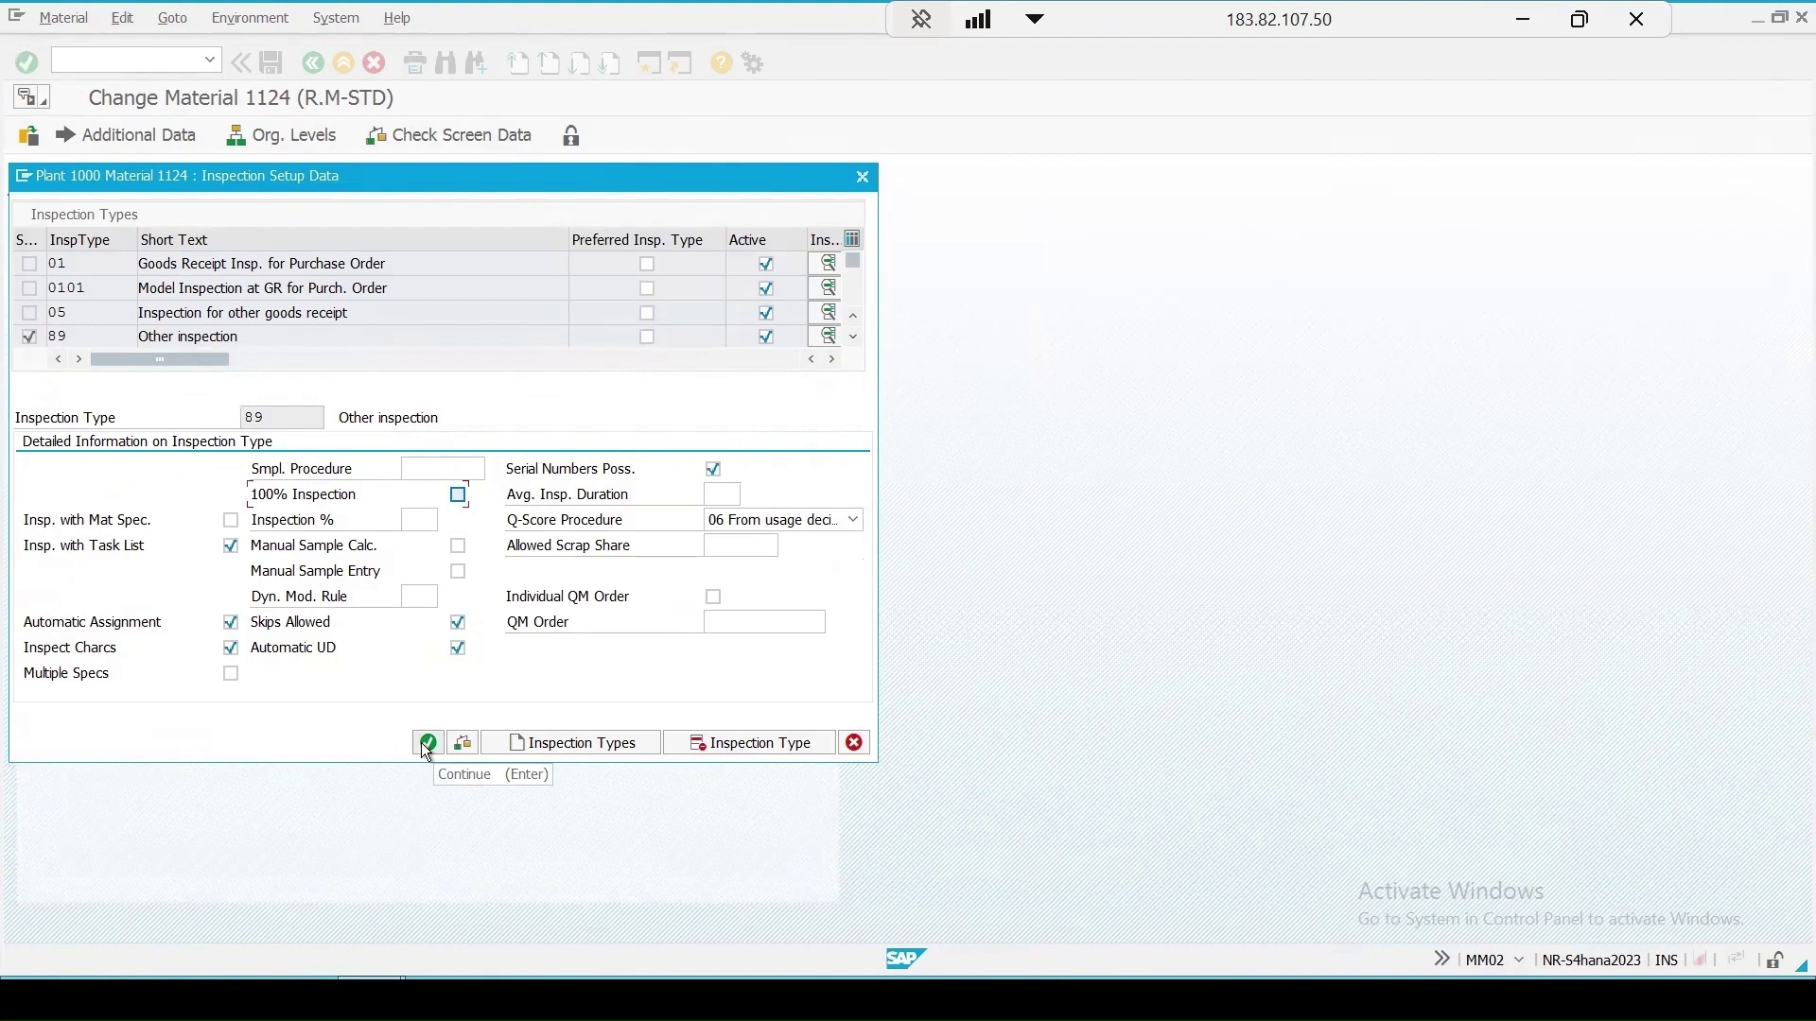
{"action": "left_click", "coordinate": [427, 744]}
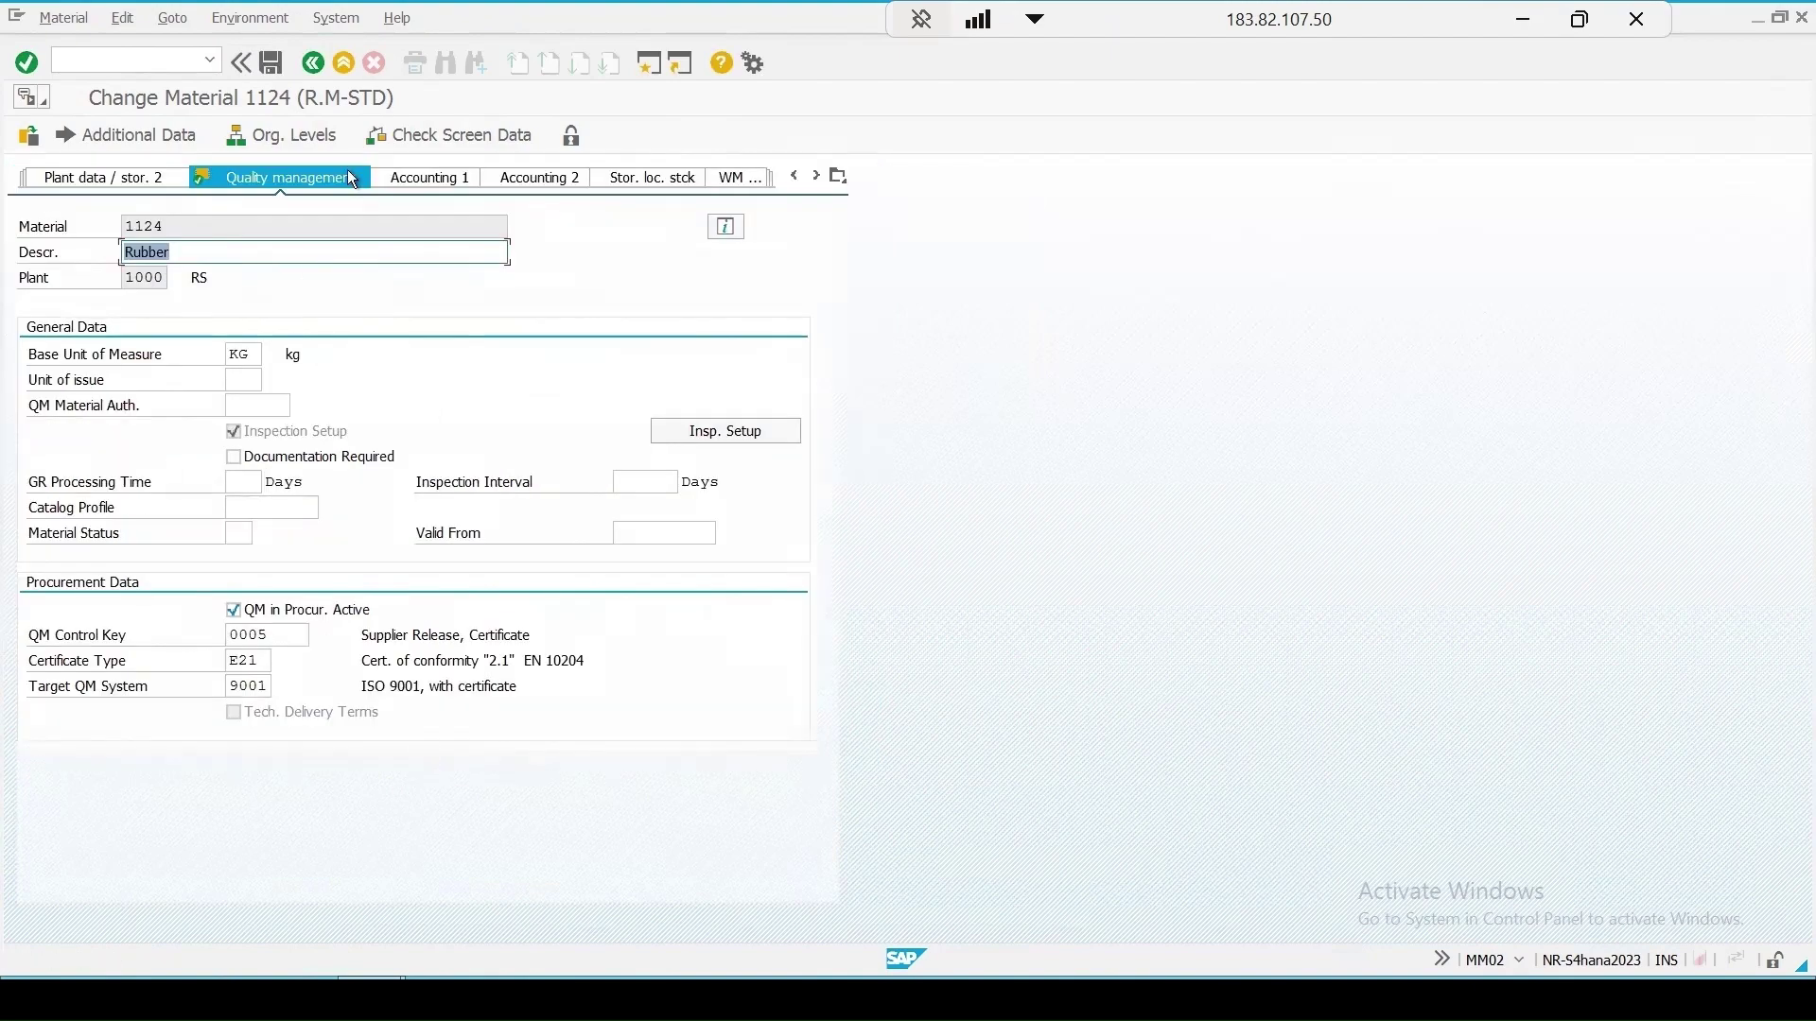
{"action": "left_click", "coordinate": [272, 62]}
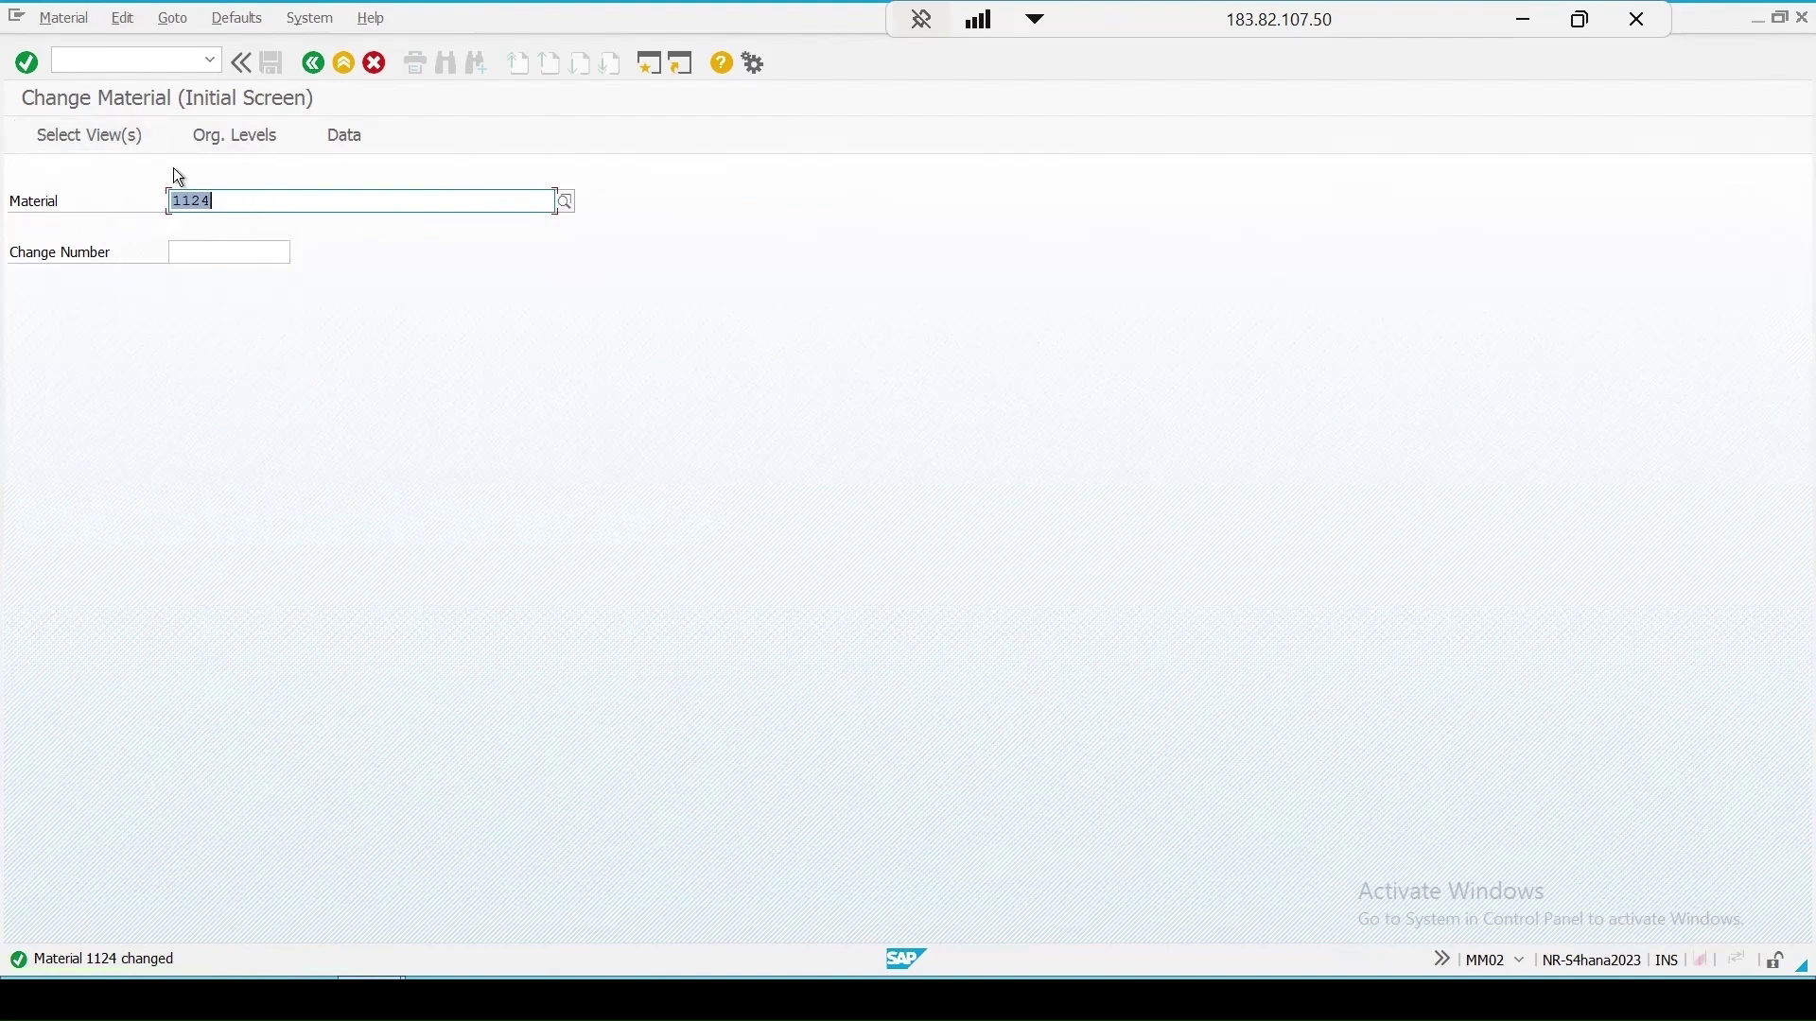
Step: Go to QM customizing with transaction QCC0 and open the plant-level settings details for plant 1000
{"action": "left_click", "coordinate": [88, 62]}
{"action": "type", "text": "/n"}
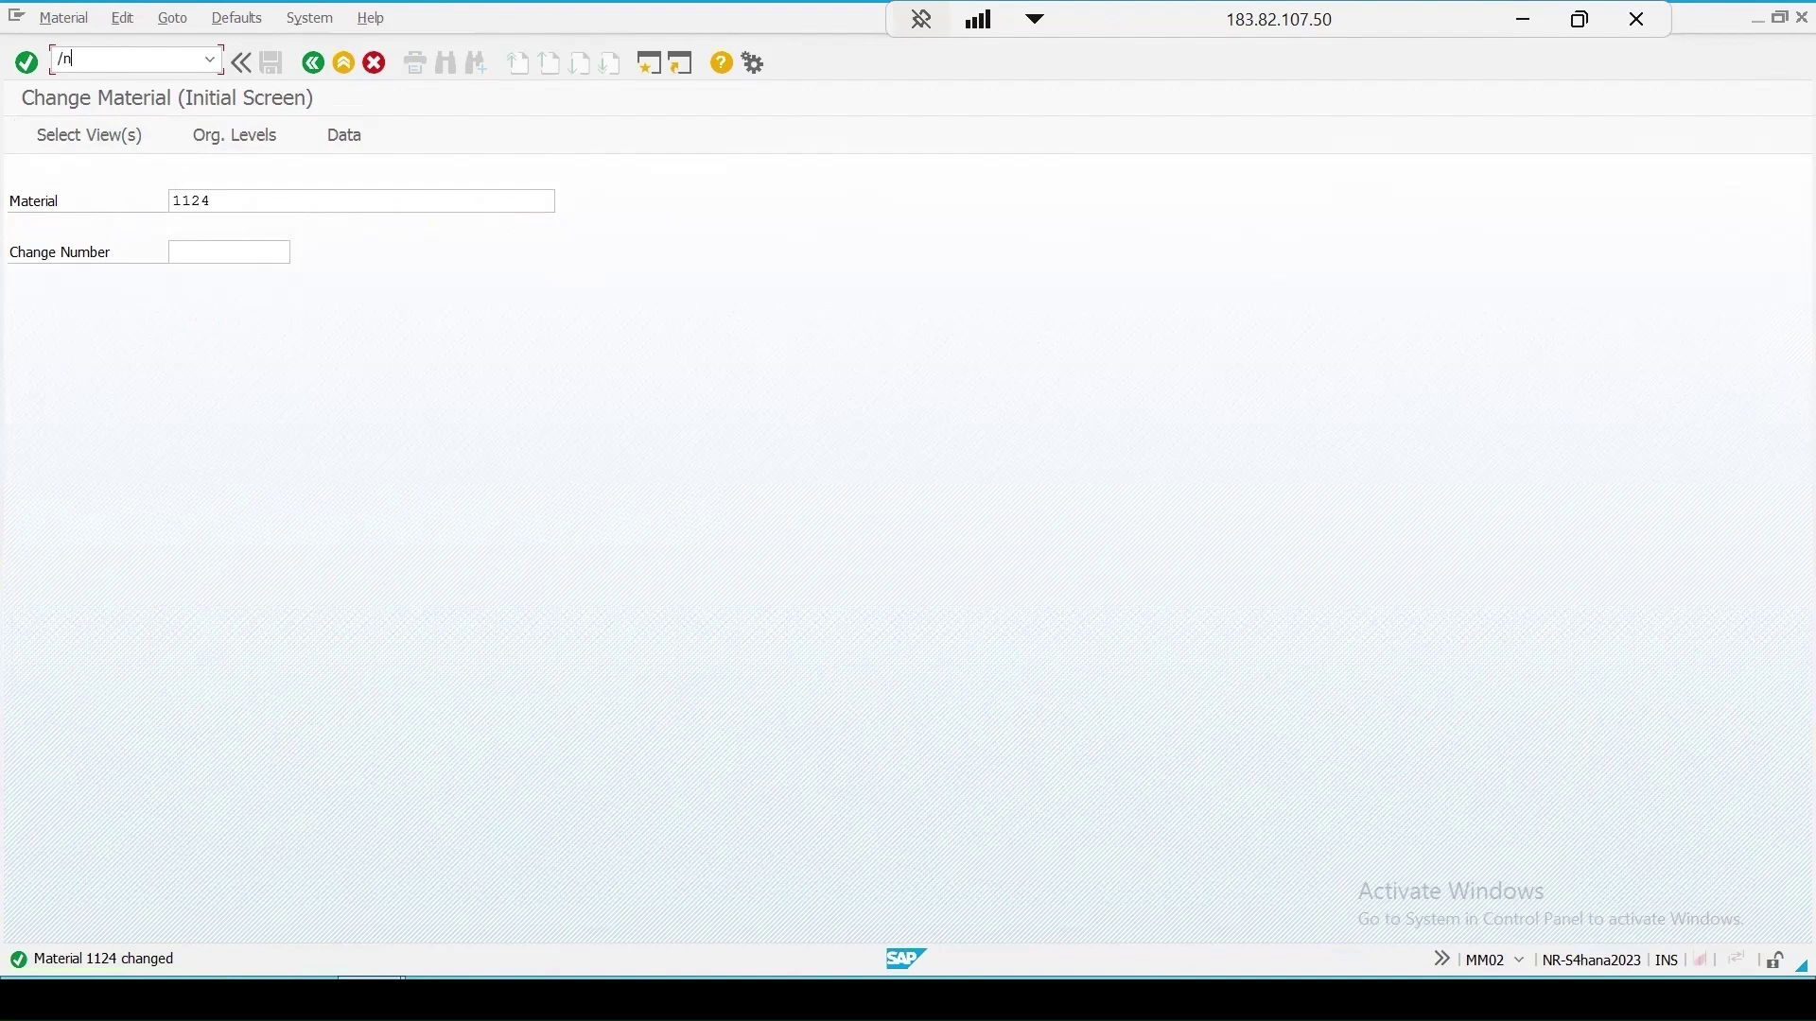
{"action": "type", "text": "qcc0"}
{"action": "key", "text": "Return"}
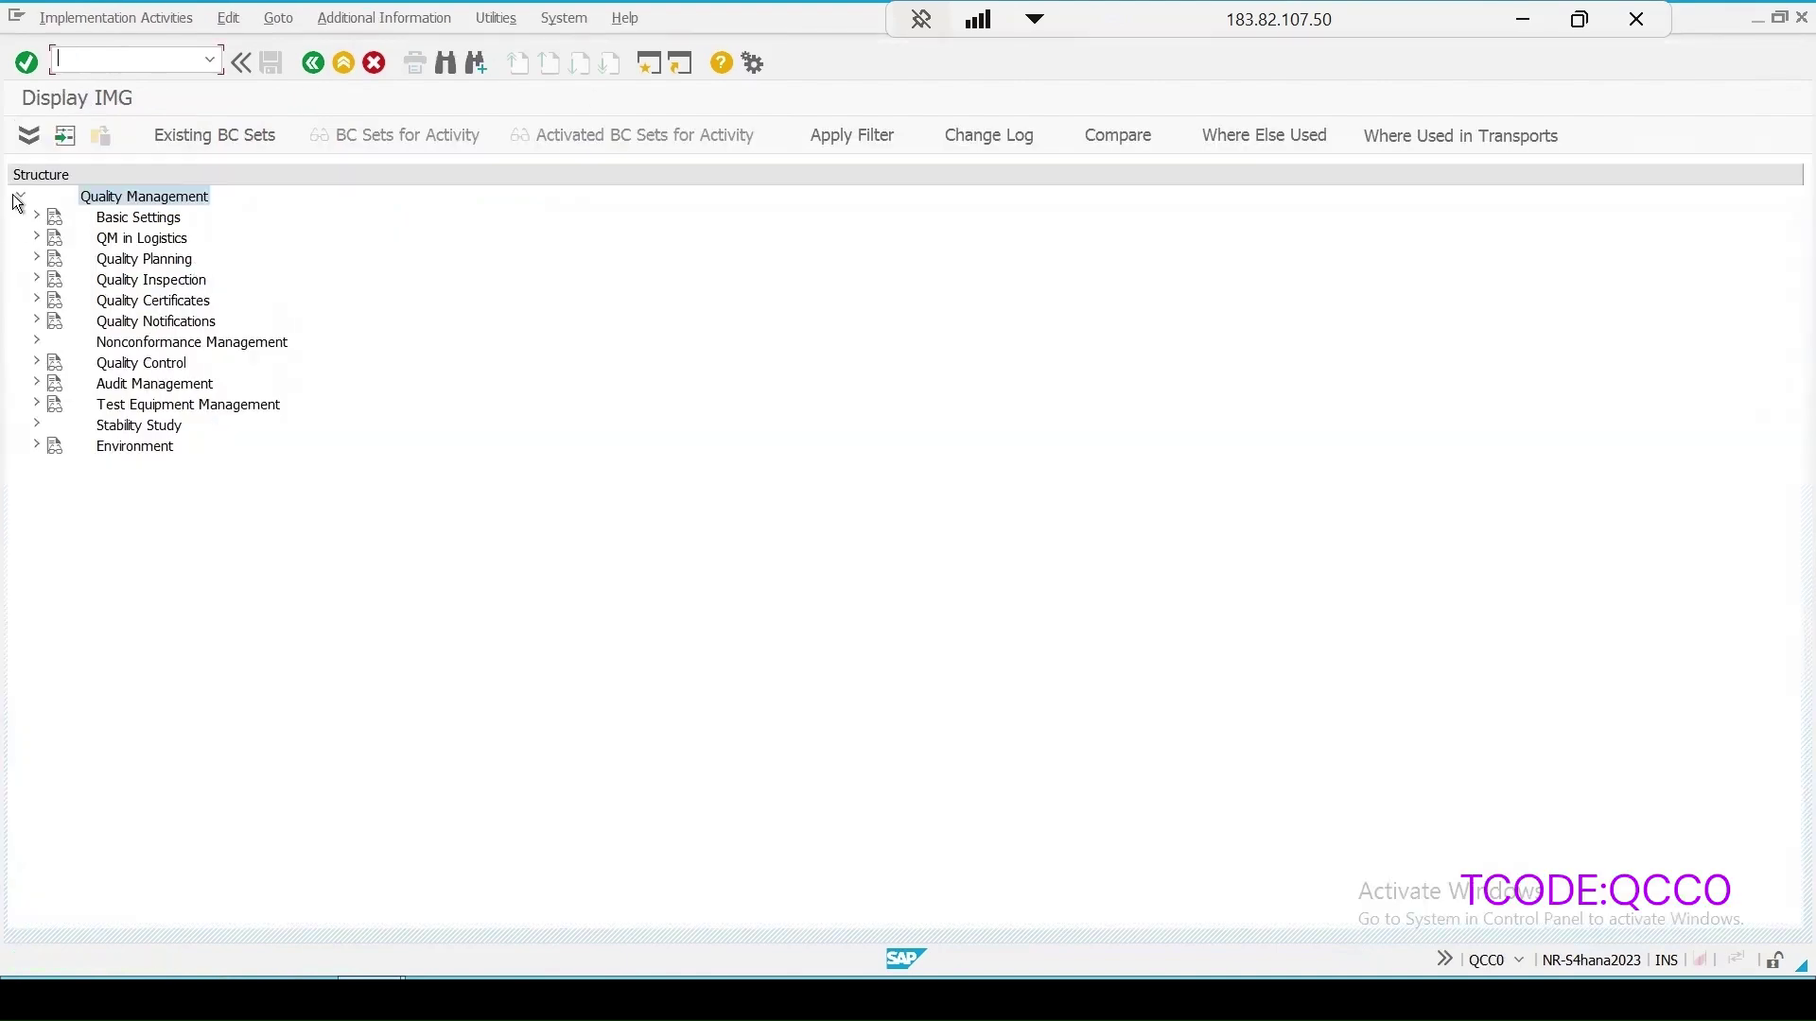
{"action": "left_click", "coordinate": [37, 216]}
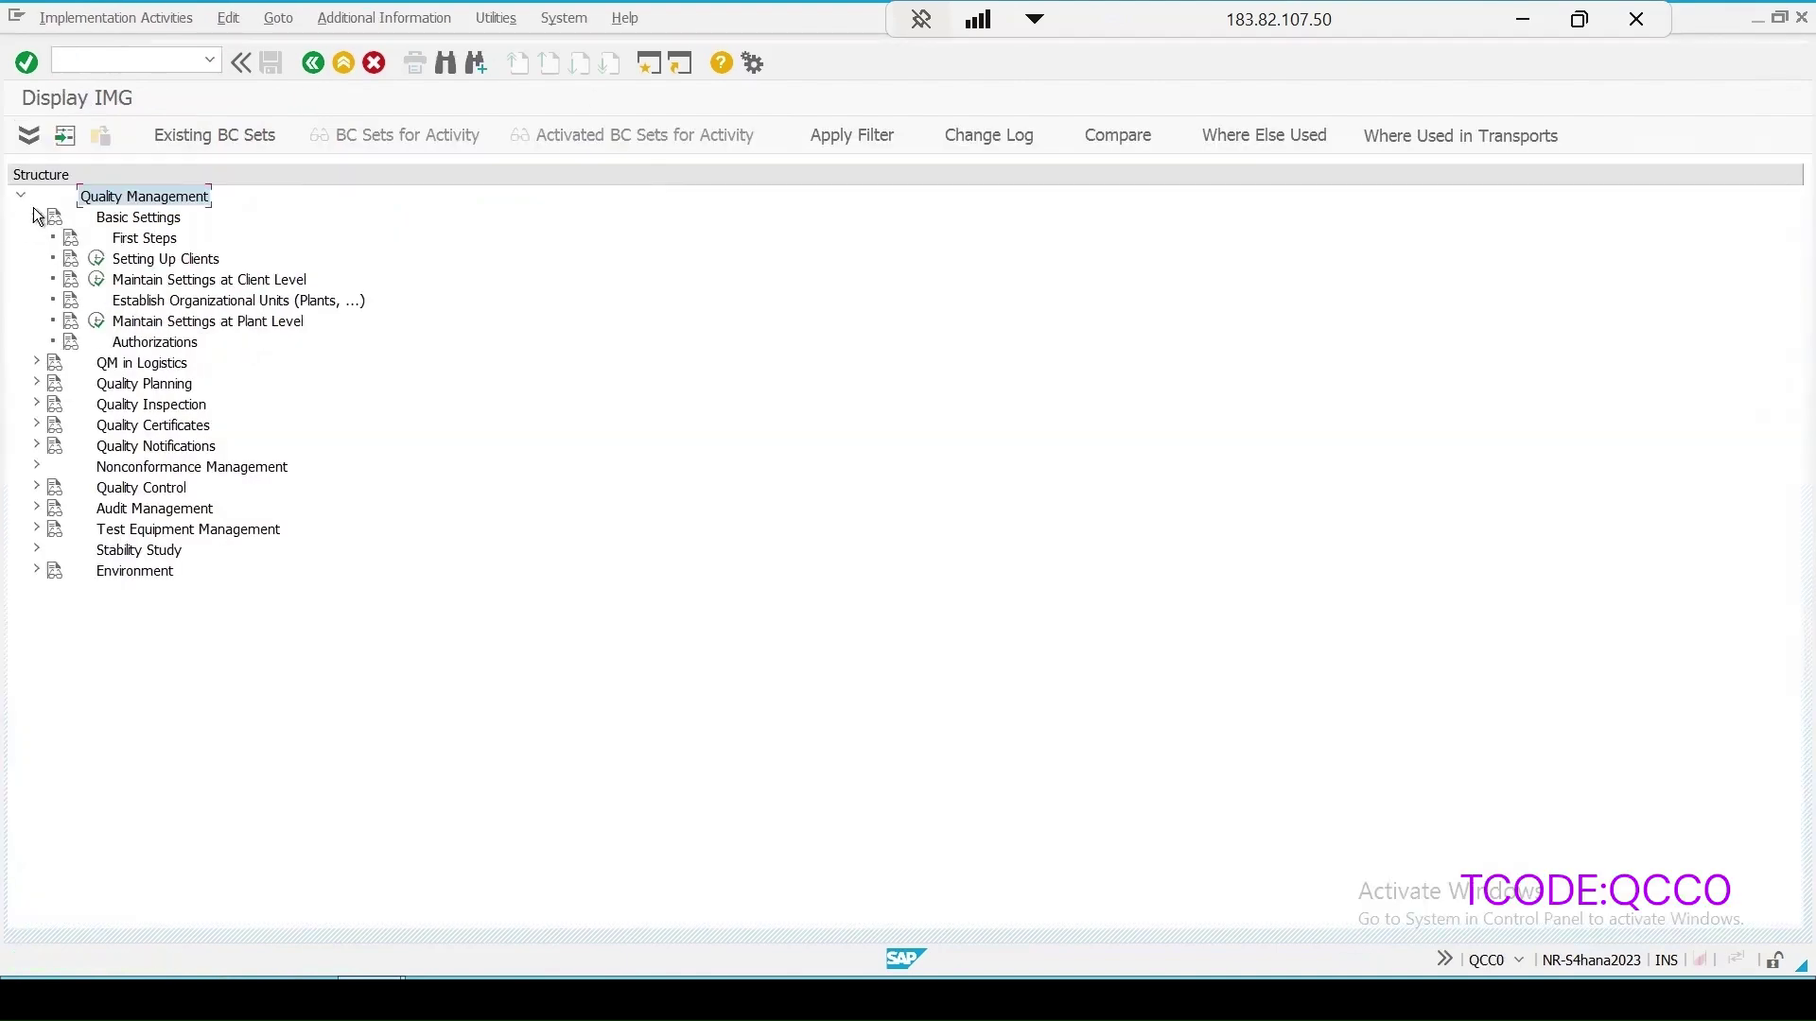
{"action": "left_click", "coordinate": [97, 322]}
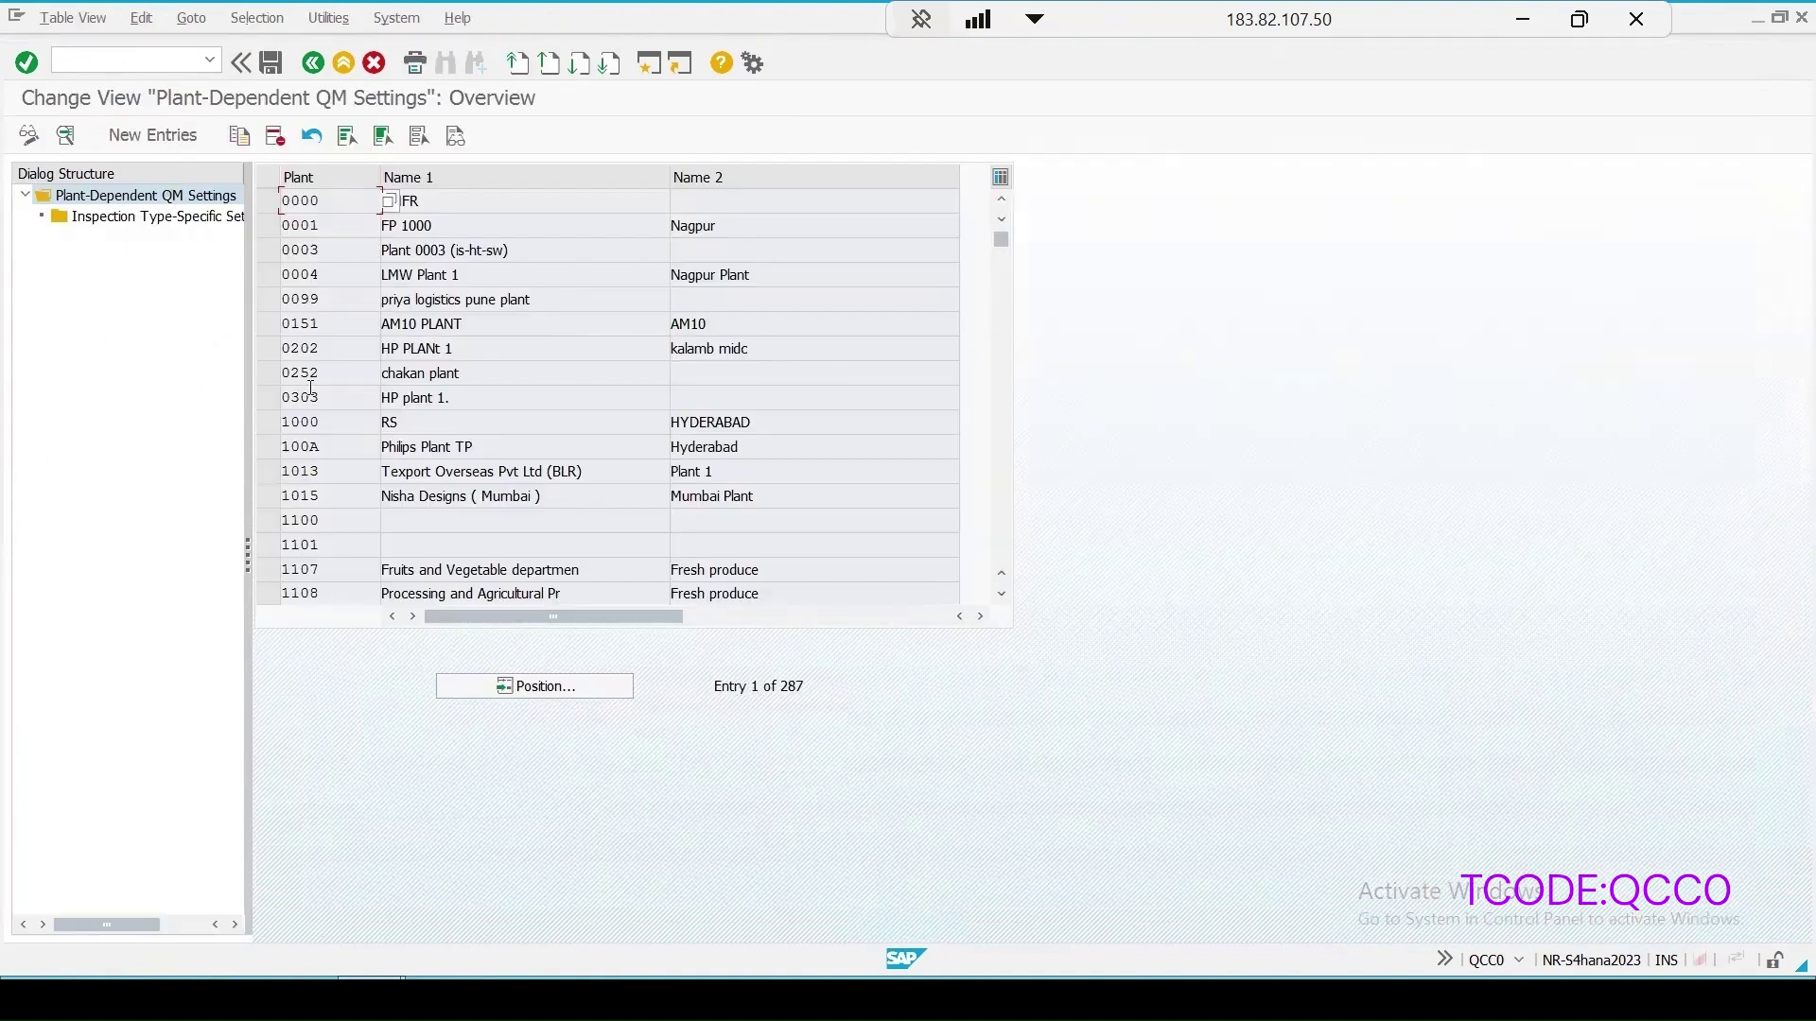
{"action": "double_click", "coordinate": [306, 422]}
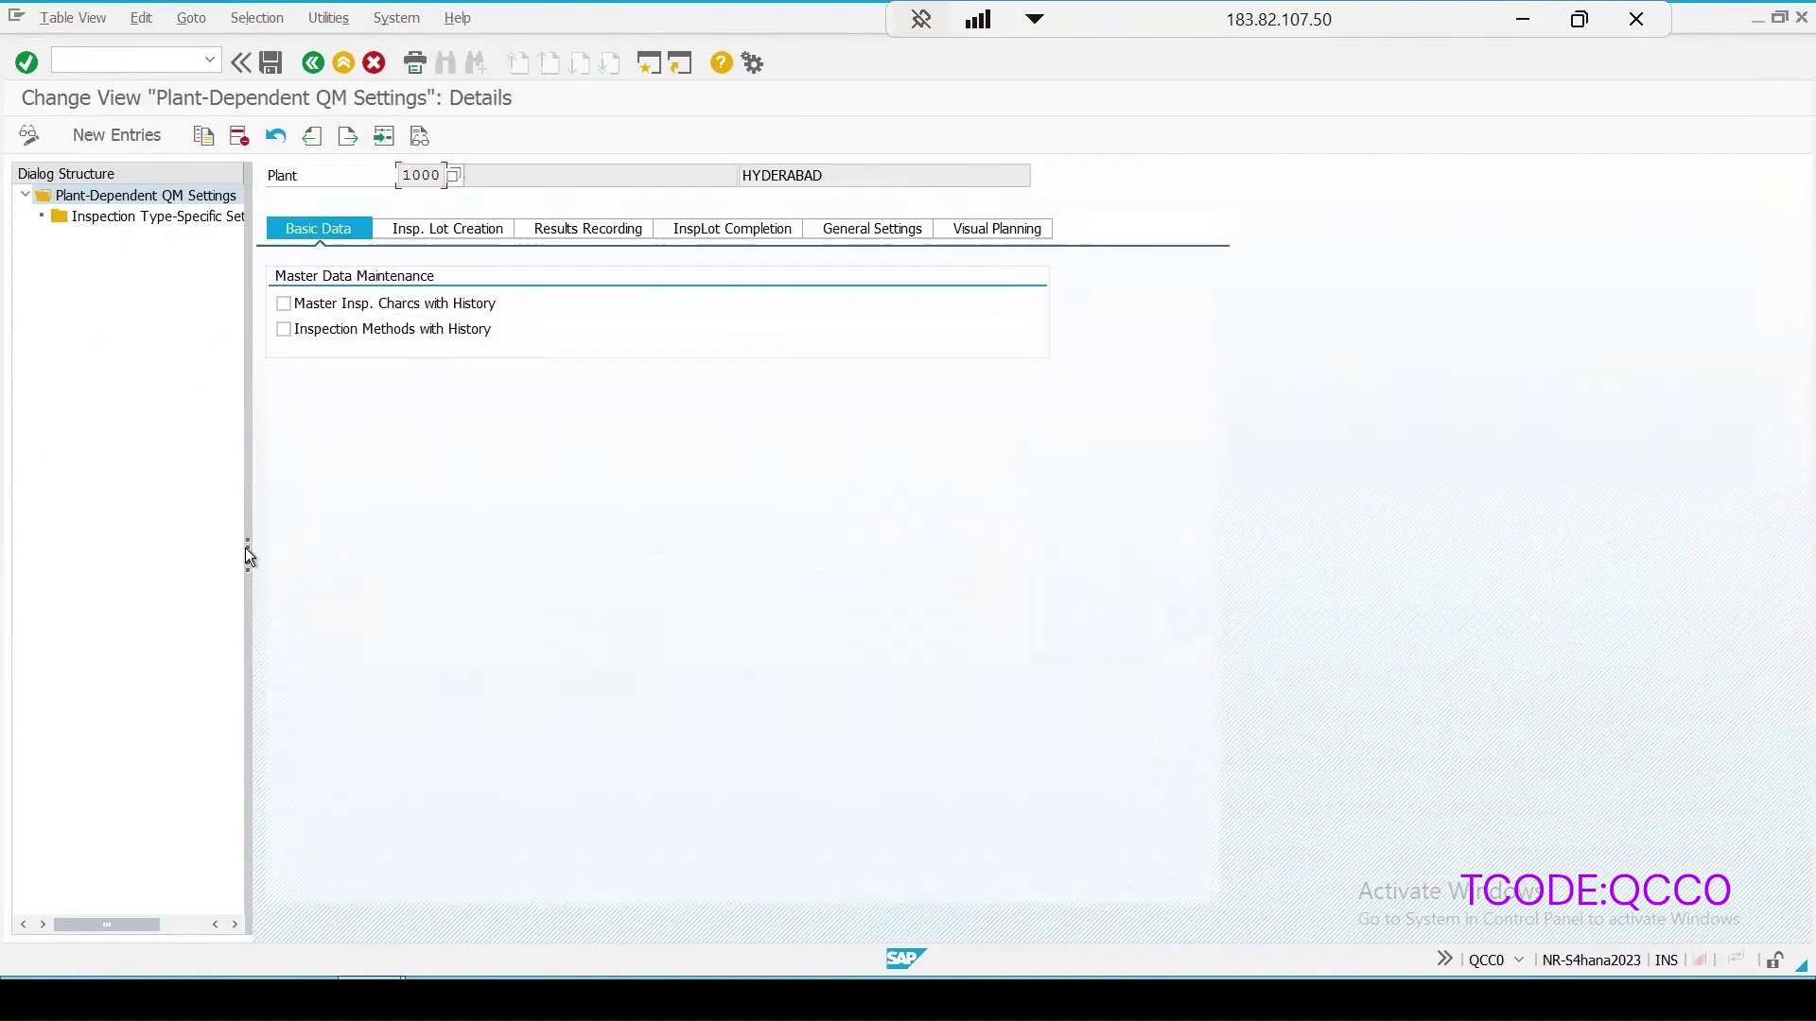
{"action": "left_click_drag", "start_coordinate": [248, 556], "coordinate": [347, 541]}
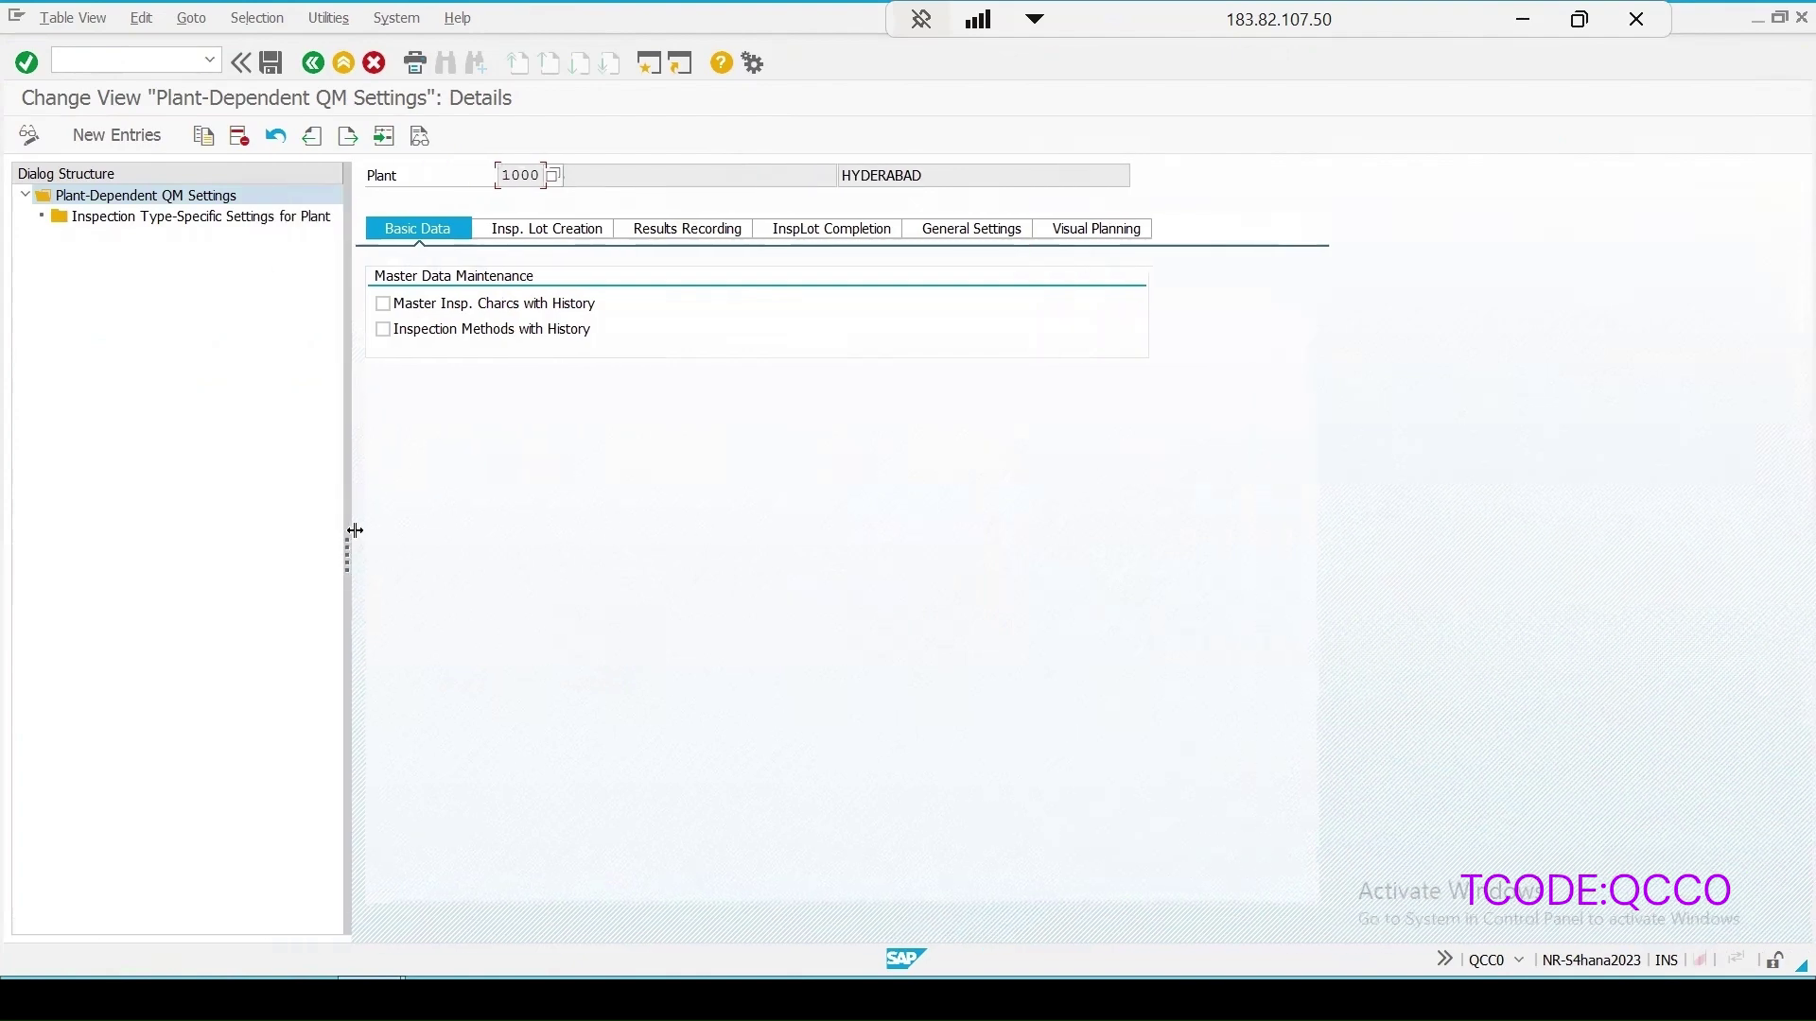
Step: Assign sampling procedure FIXED3 to Lot Inspection in plant 1000's lot creation settings, read the message's help text, and save using the proposed customizing request
{"action": "left_click", "coordinate": [544, 234]}
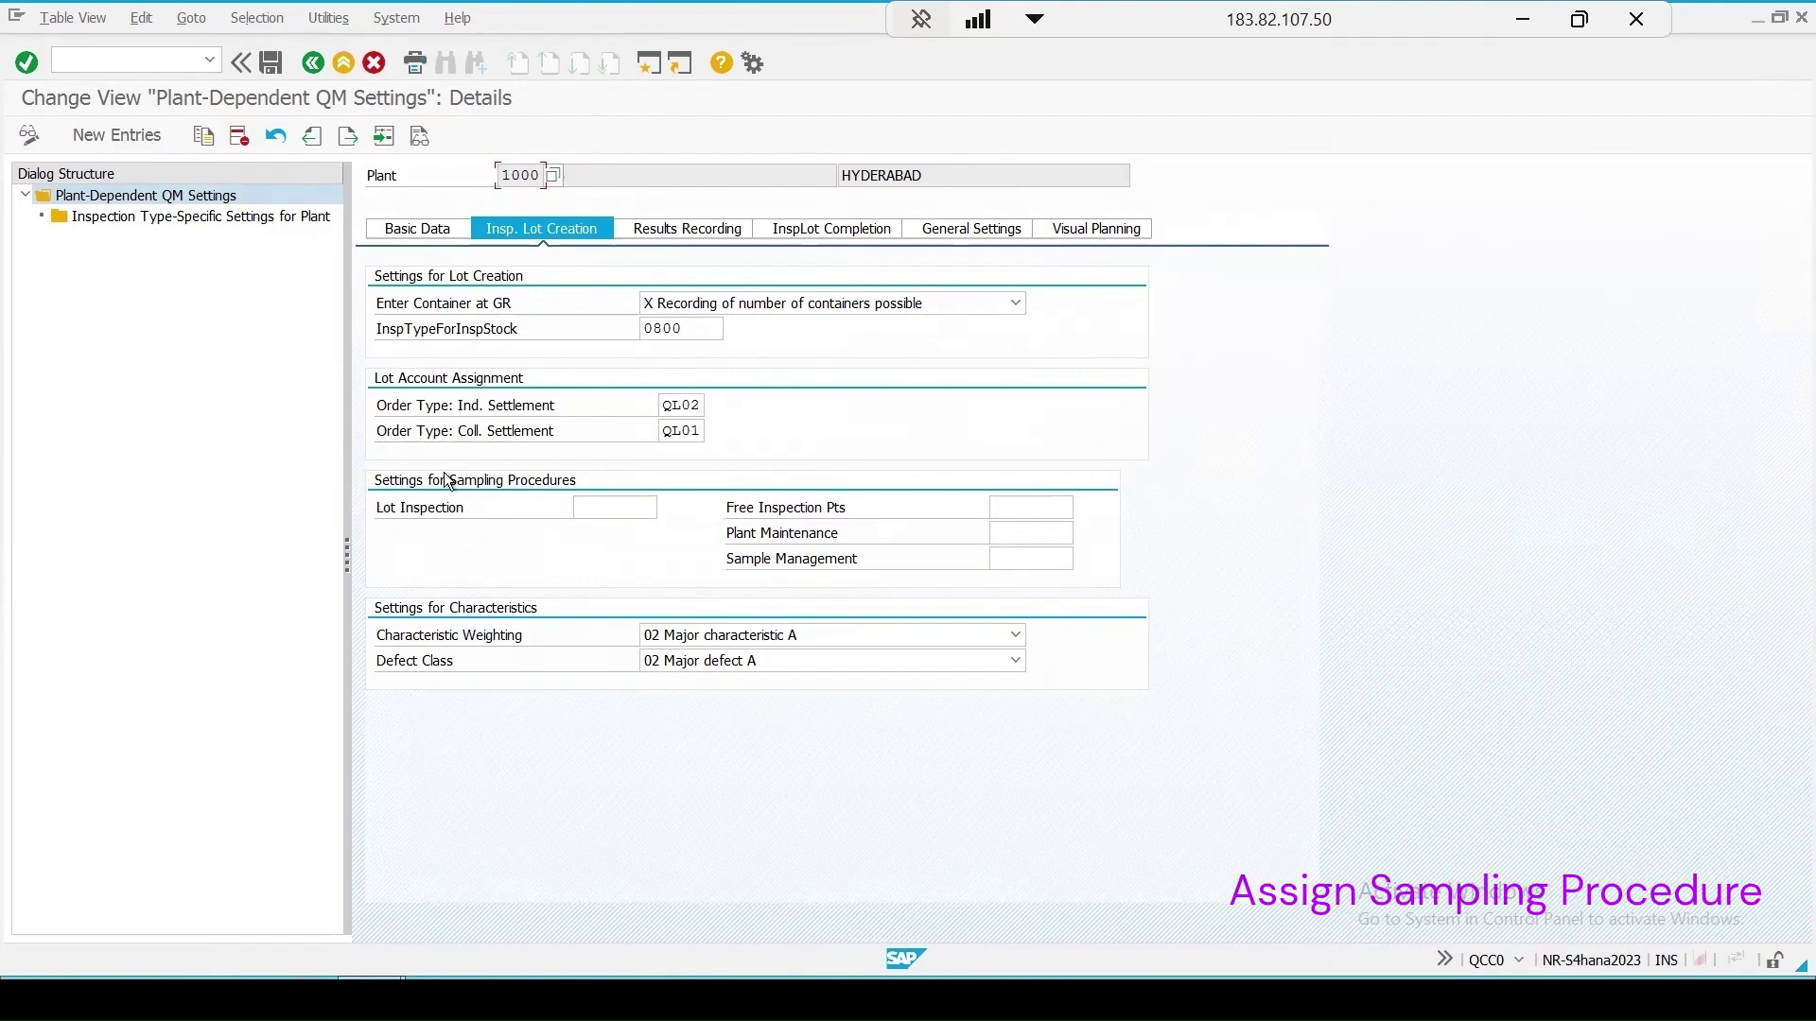
{"action": "left_click", "coordinate": [599, 502]}
{"action": "left_click", "coordinate": [668, 506]}
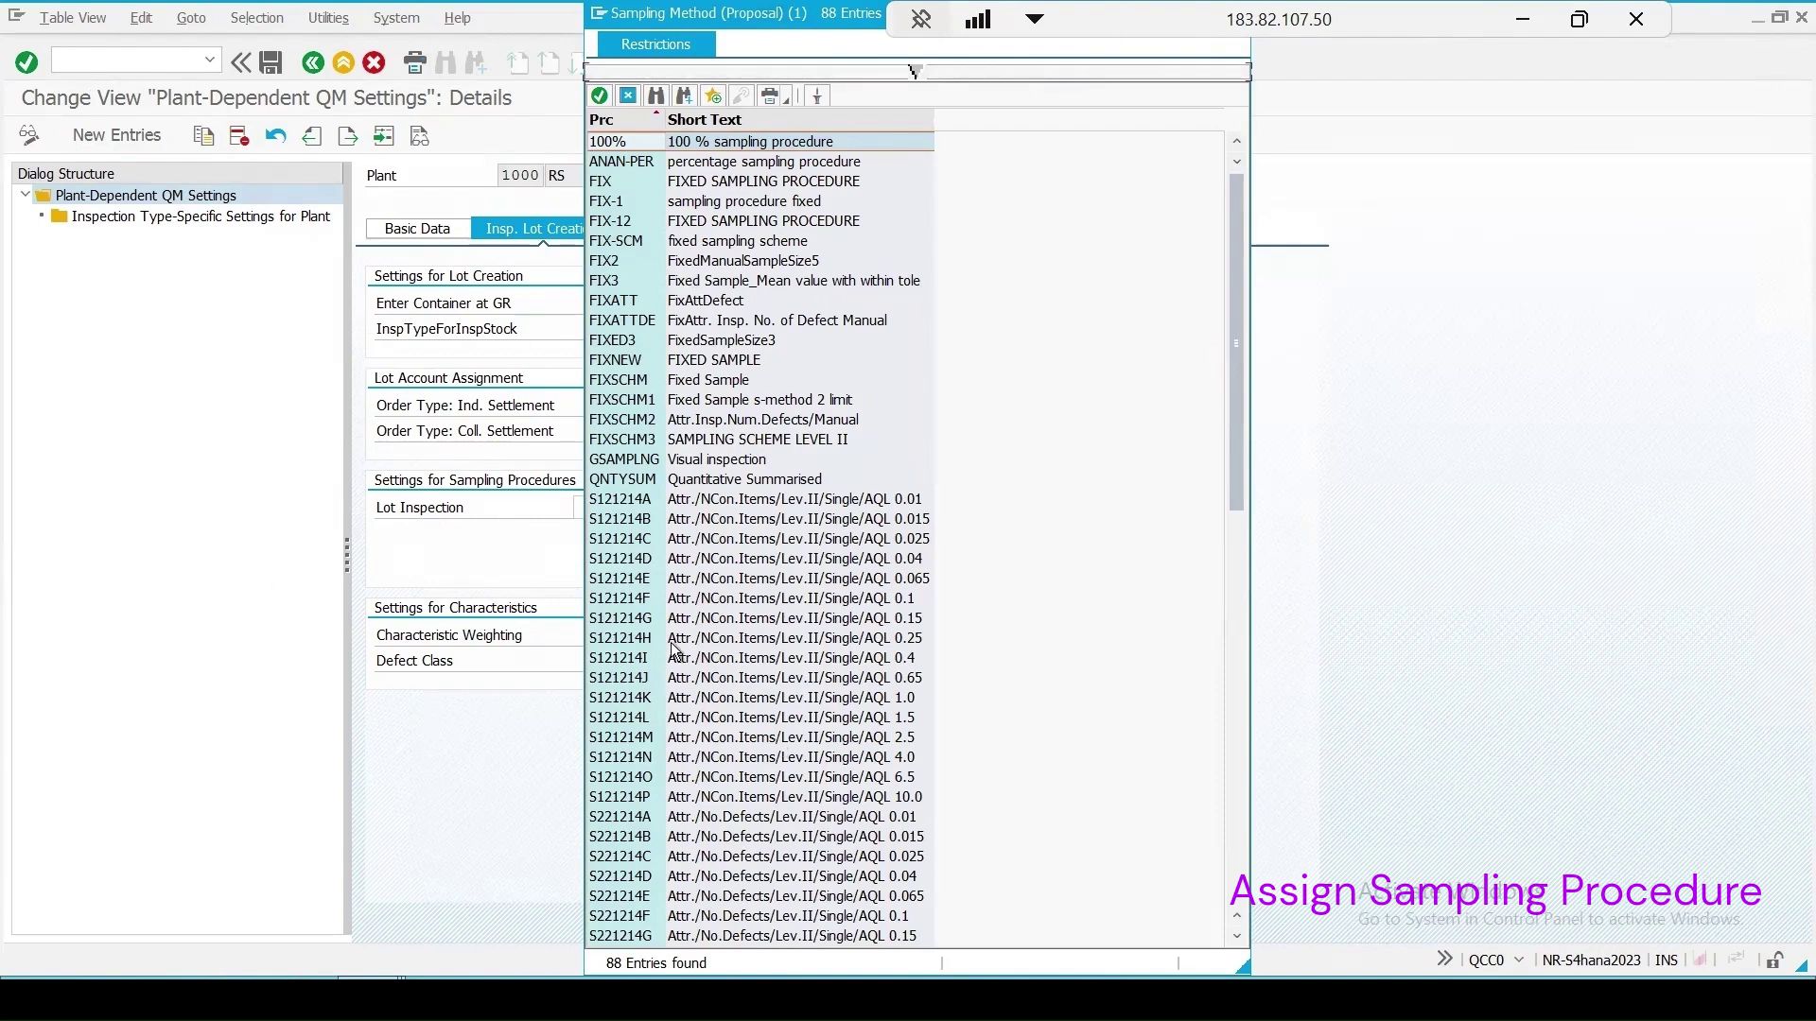
{"action": "double_click", "coordinate": [773, 342]}
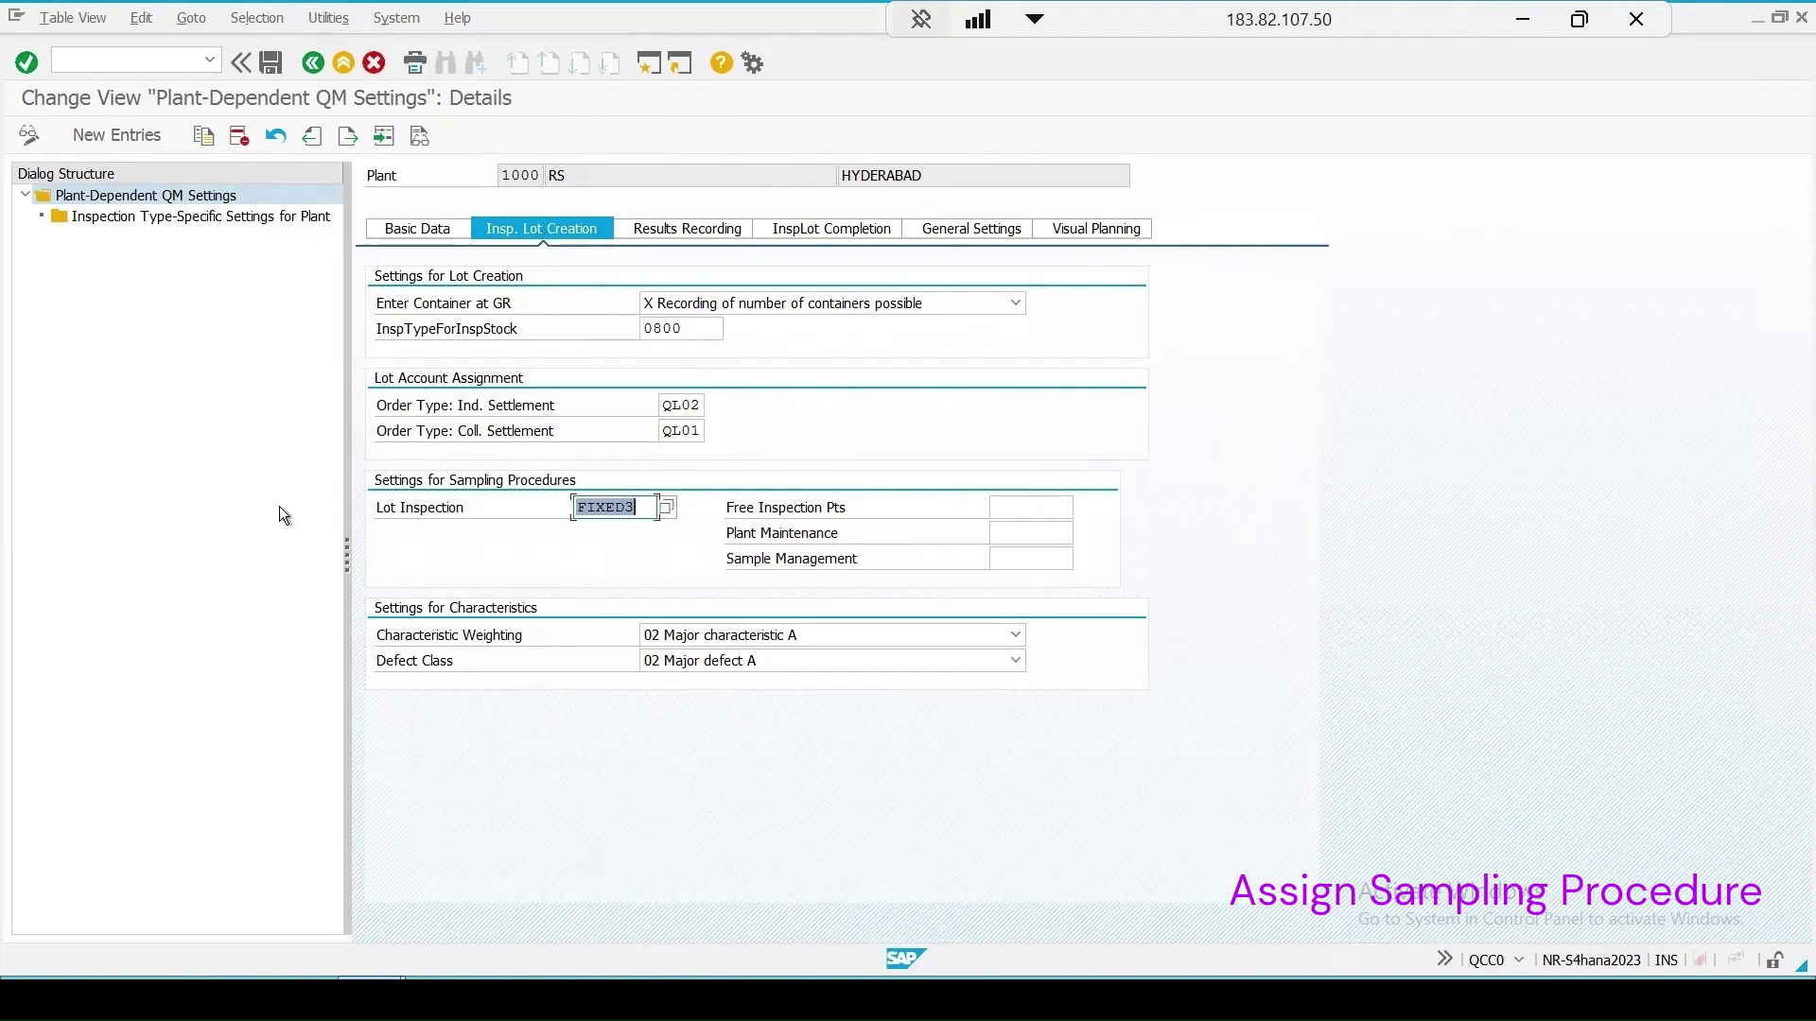
{"action": "left_click", "coordinate": [278, 60]}
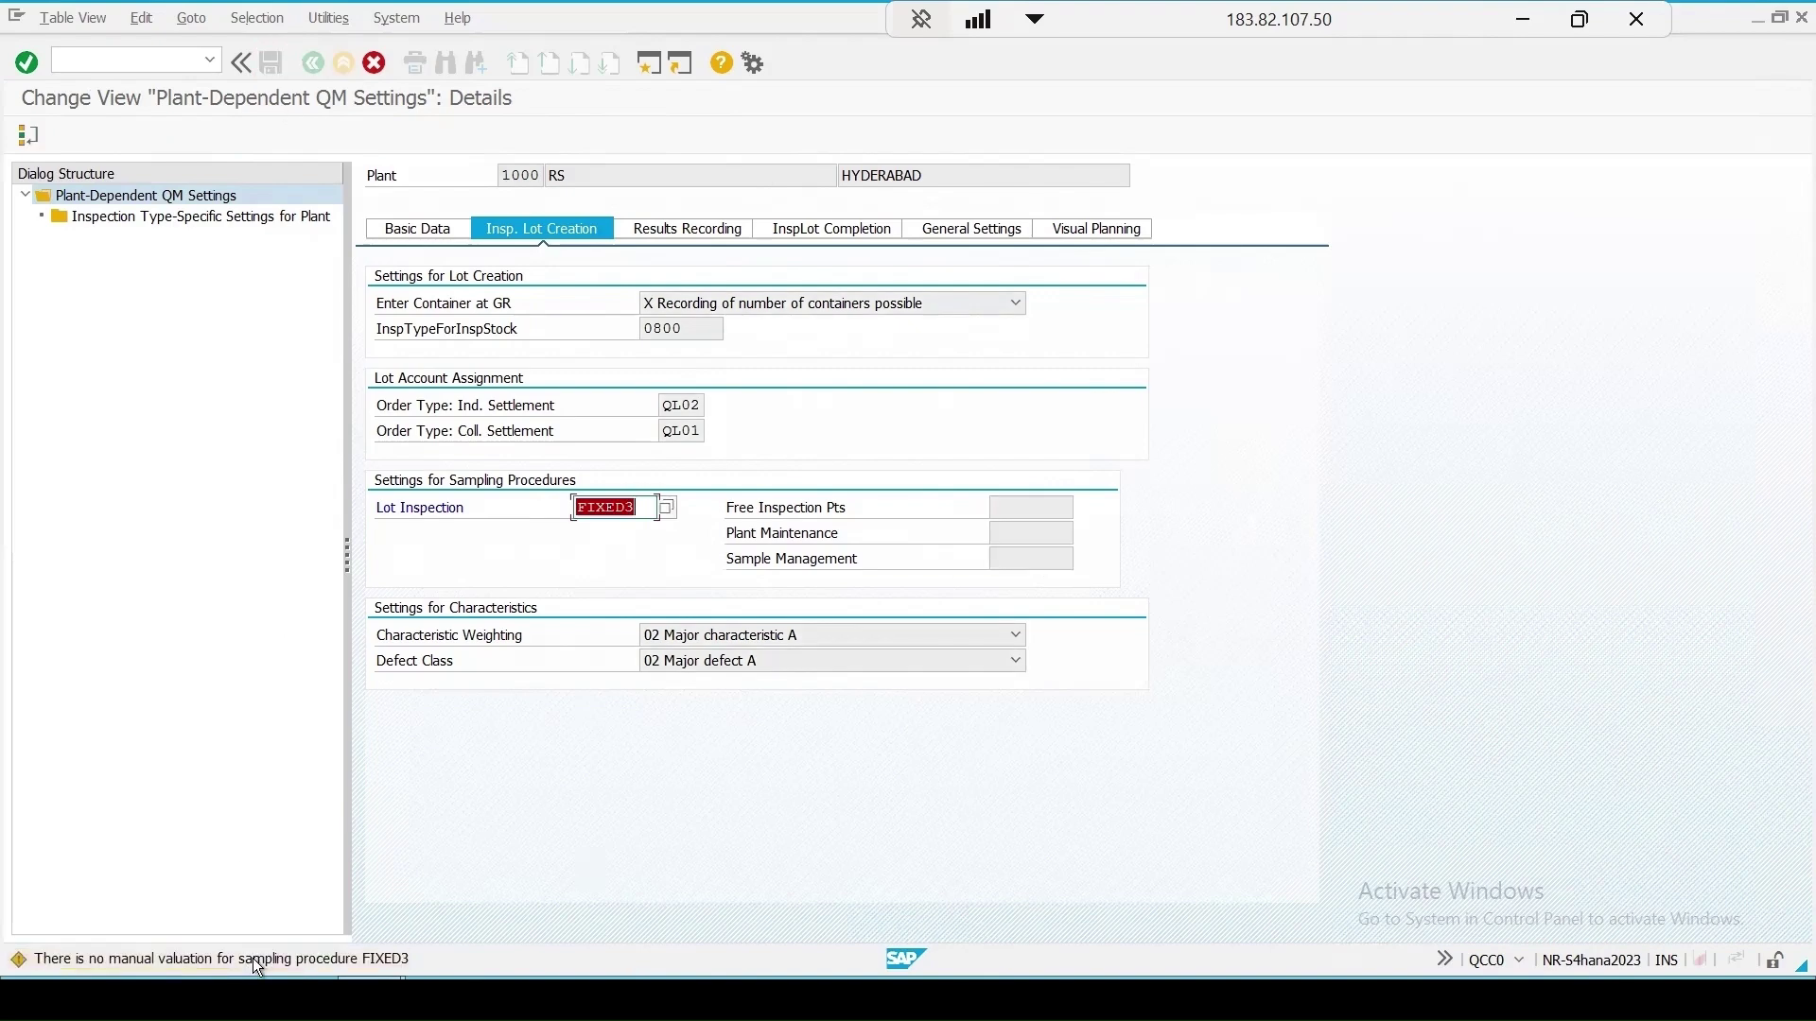
{"action": "double_click", "coordinate": [252, 957]}
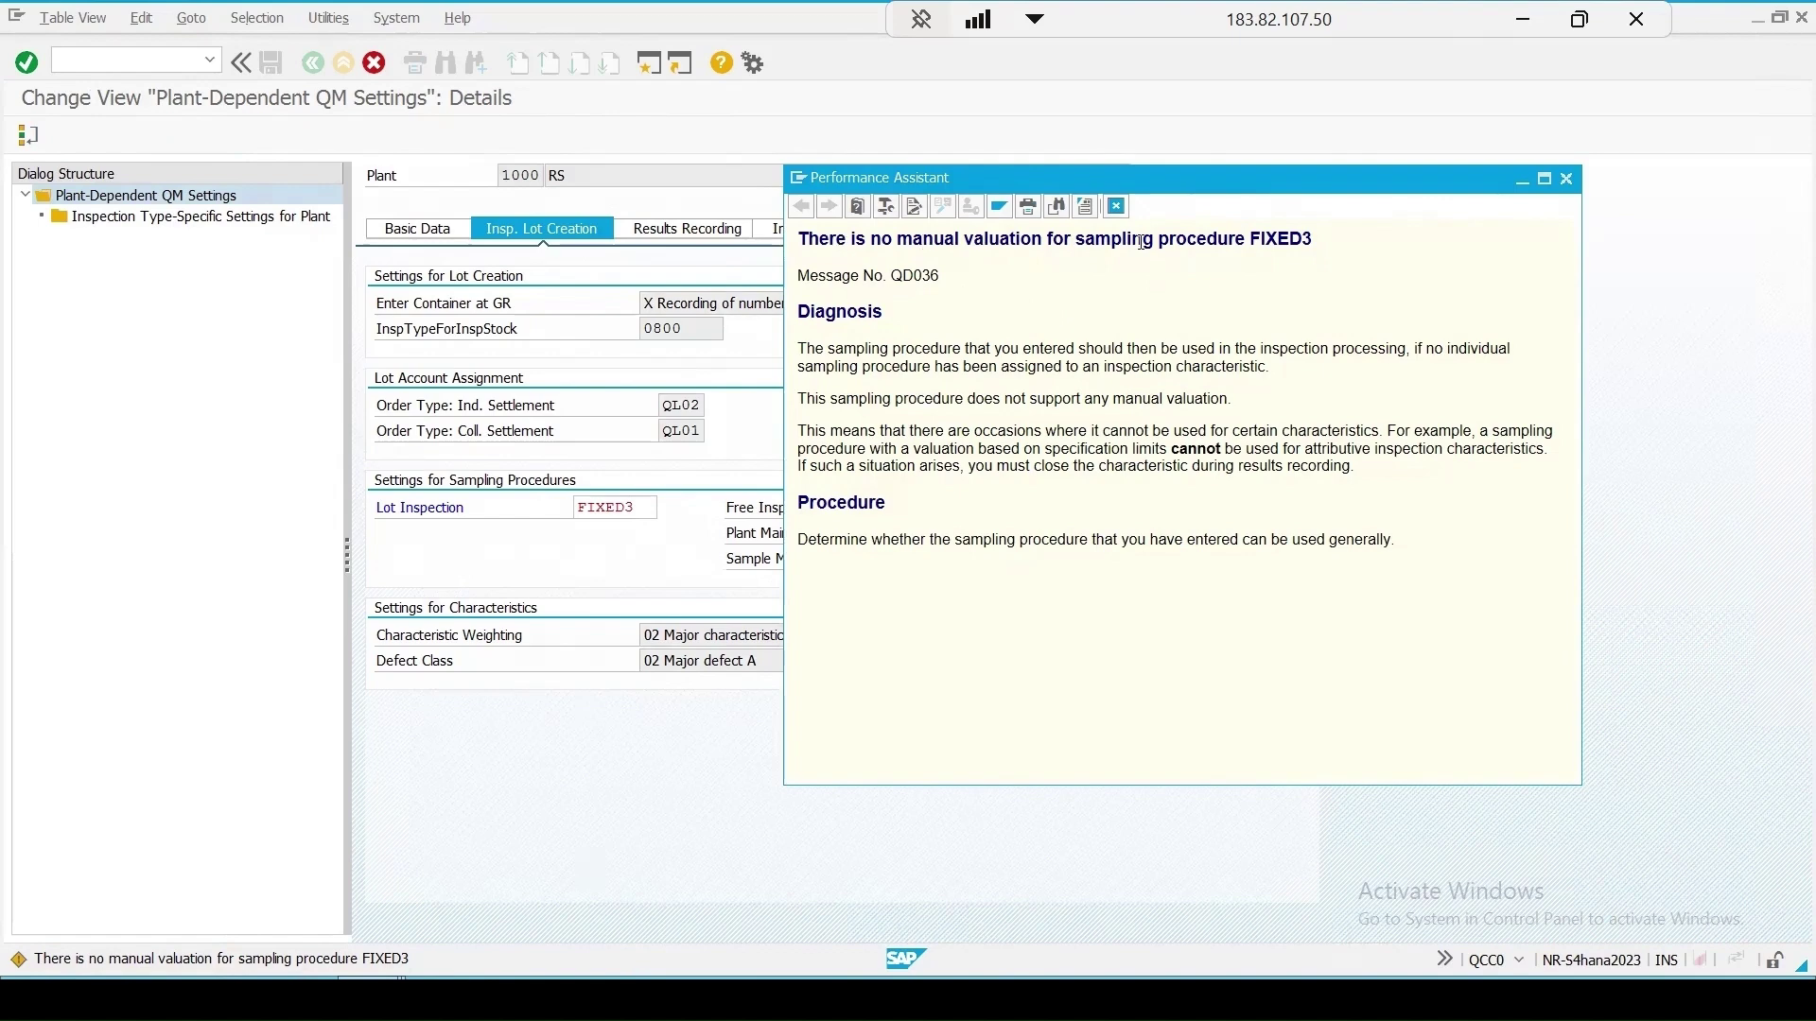
{"action": "left_click", "coordinate": [1567, 178]}
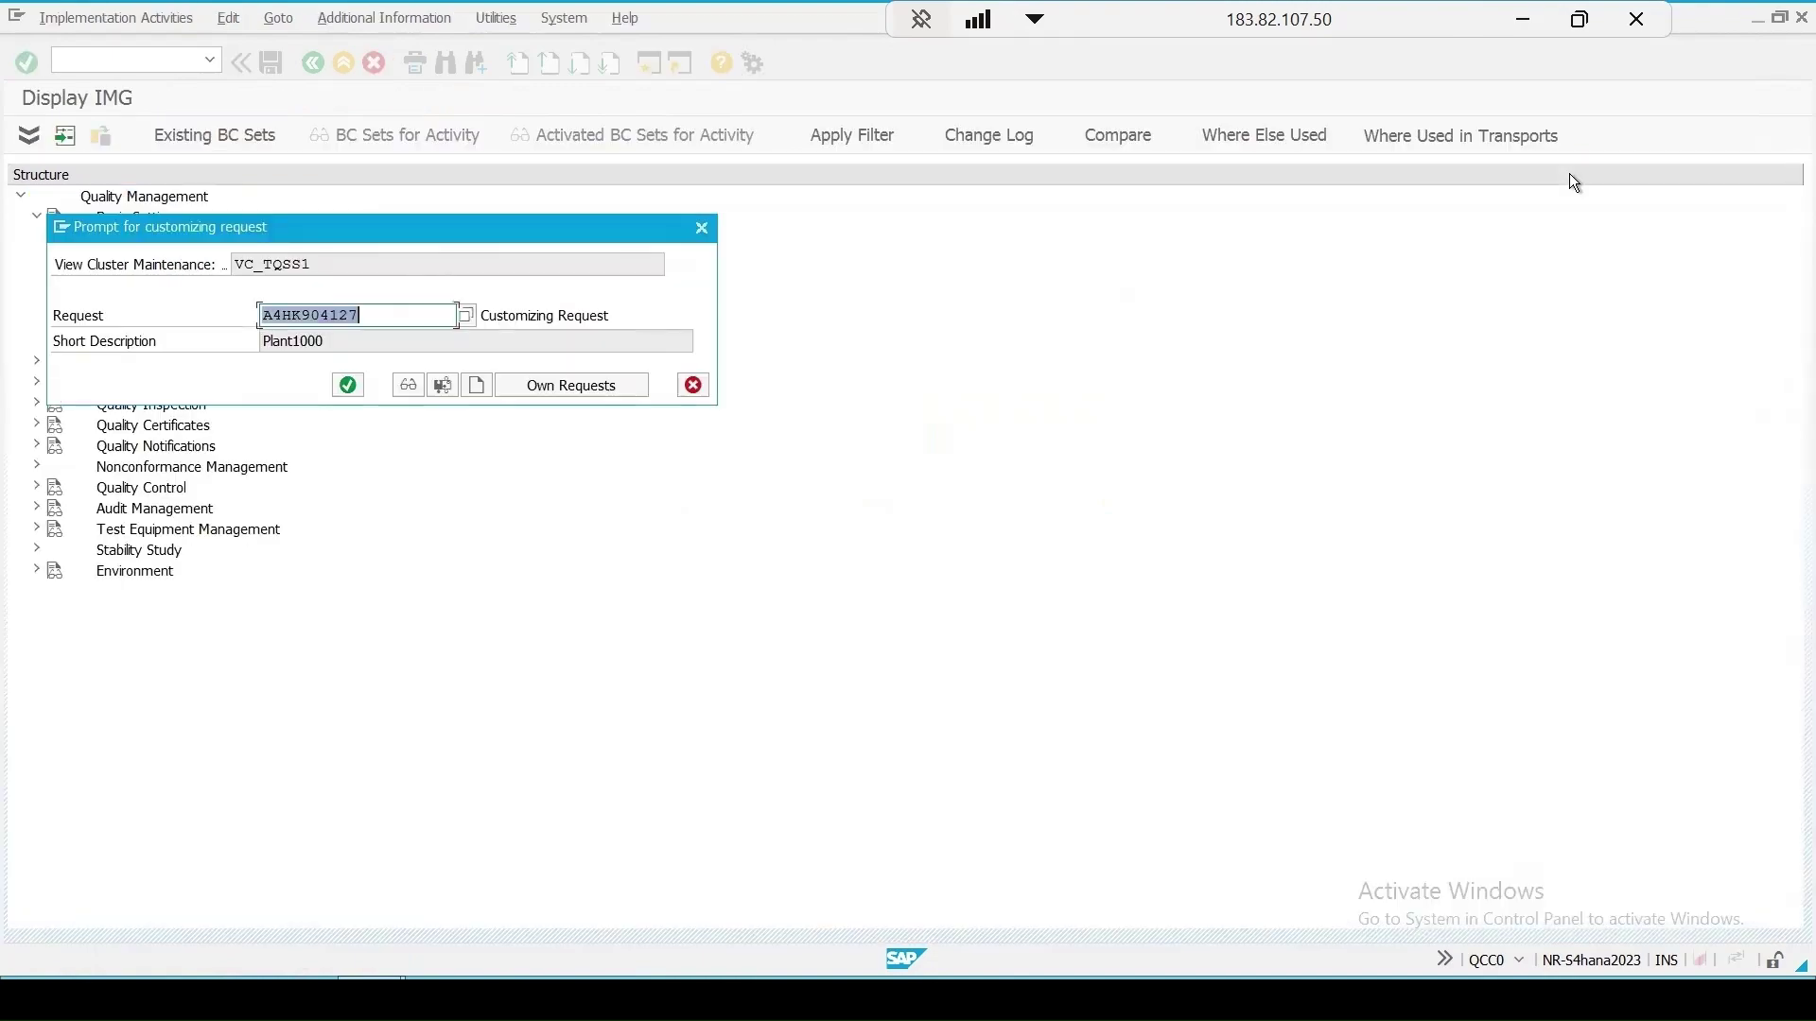
{"action": "key", "text": "Return"}
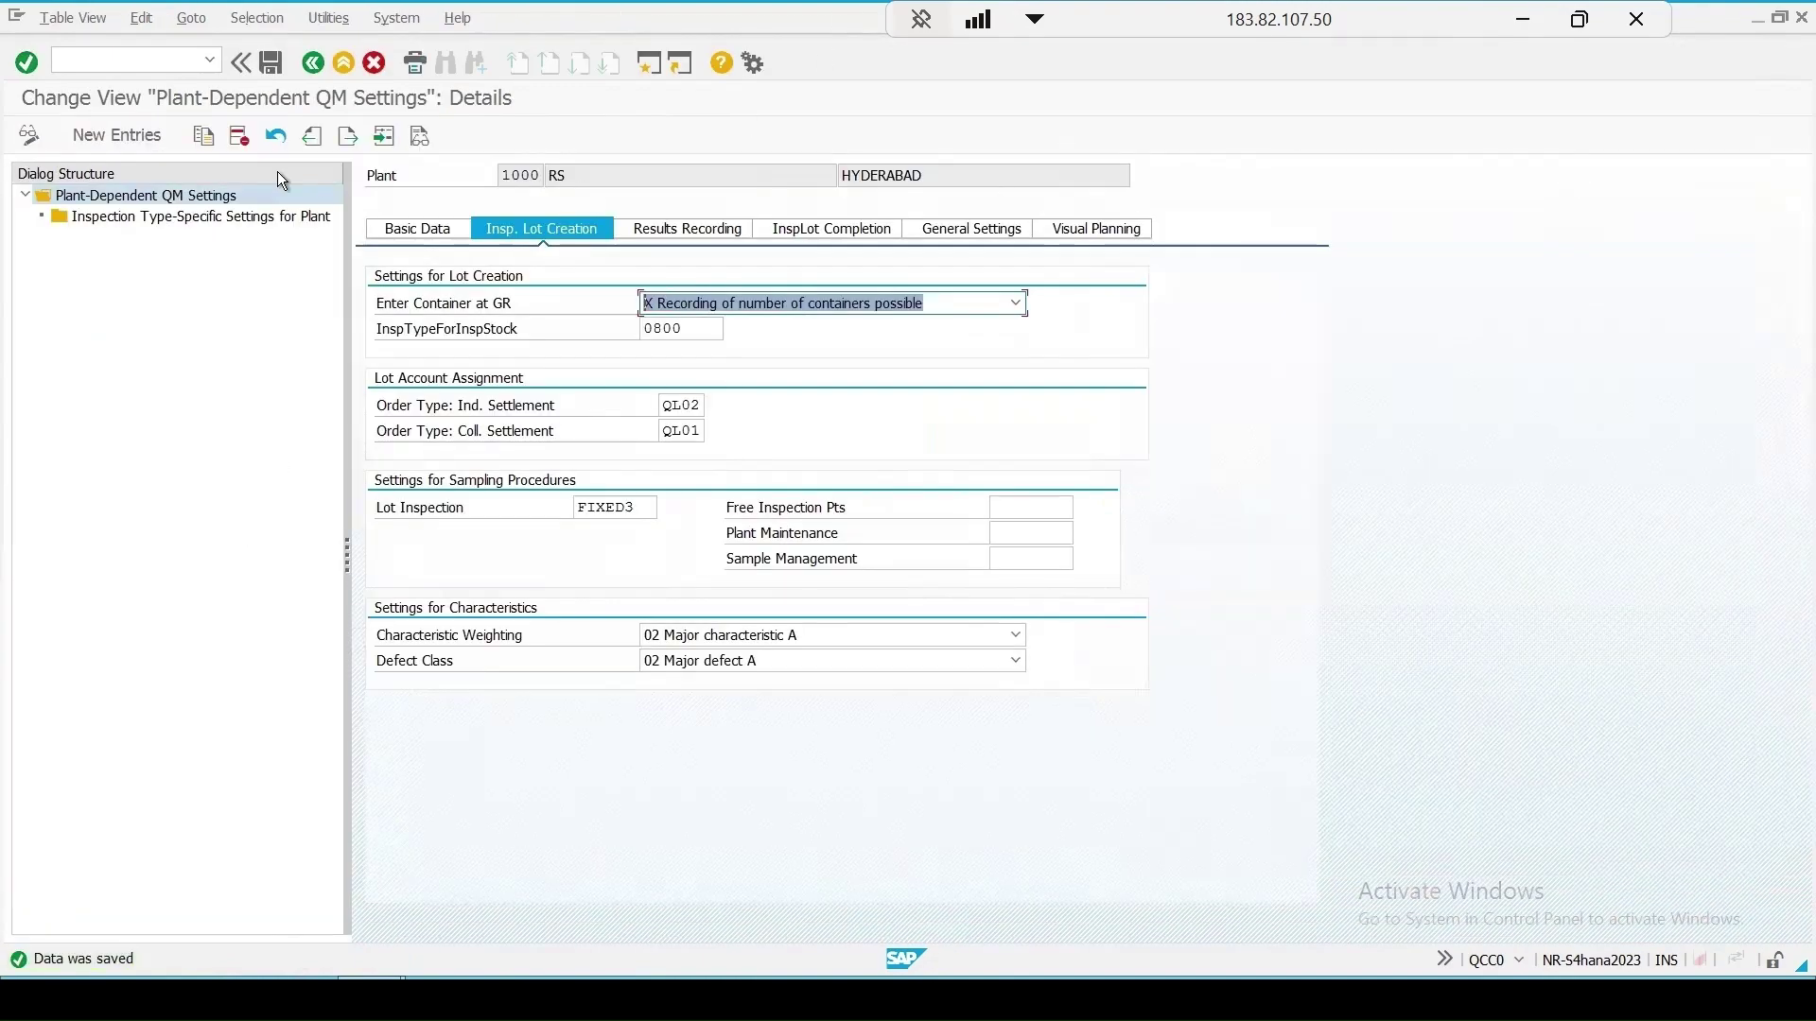
Step: Open the inspection plan for material 1124 in plant 1000 with transaction QP02 and display its inspection characteristics
{"action": "left_click", "coordinate": [127, 53]}
{"action": "type", "text": "/"}
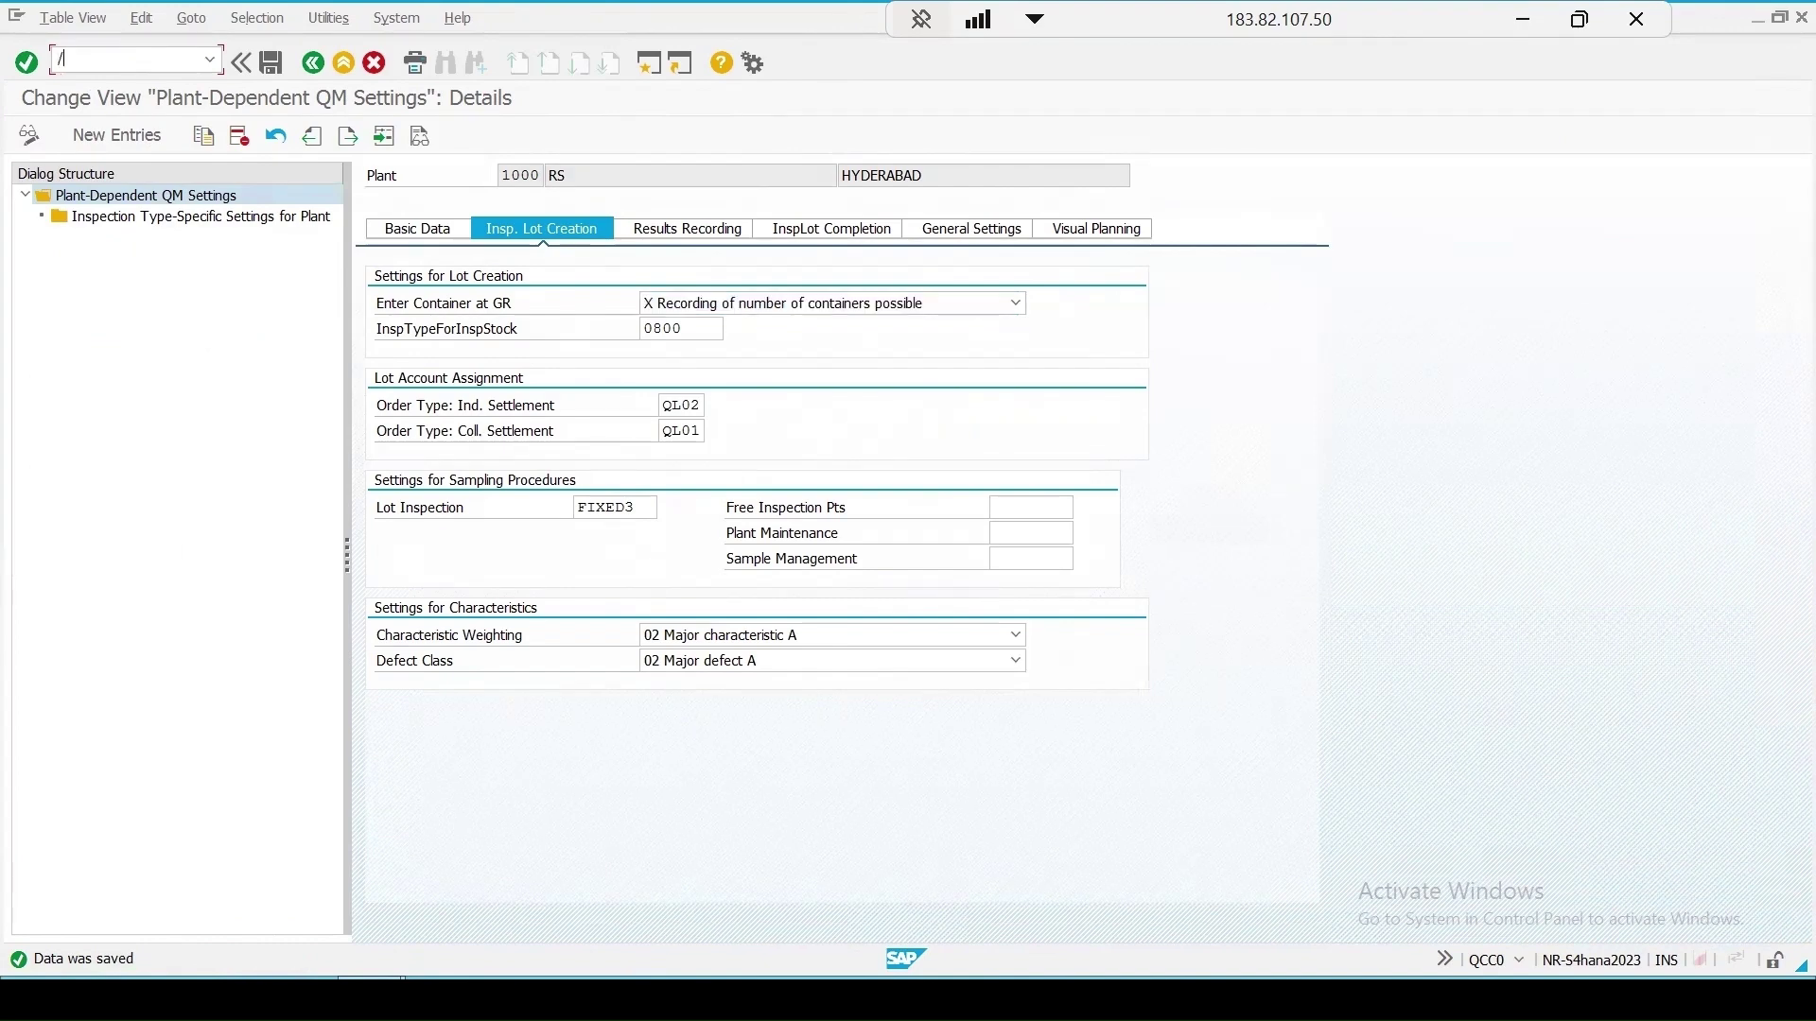
{"action": "type", "text": "nqp02"}
{"action": "key", "text": "Return"}
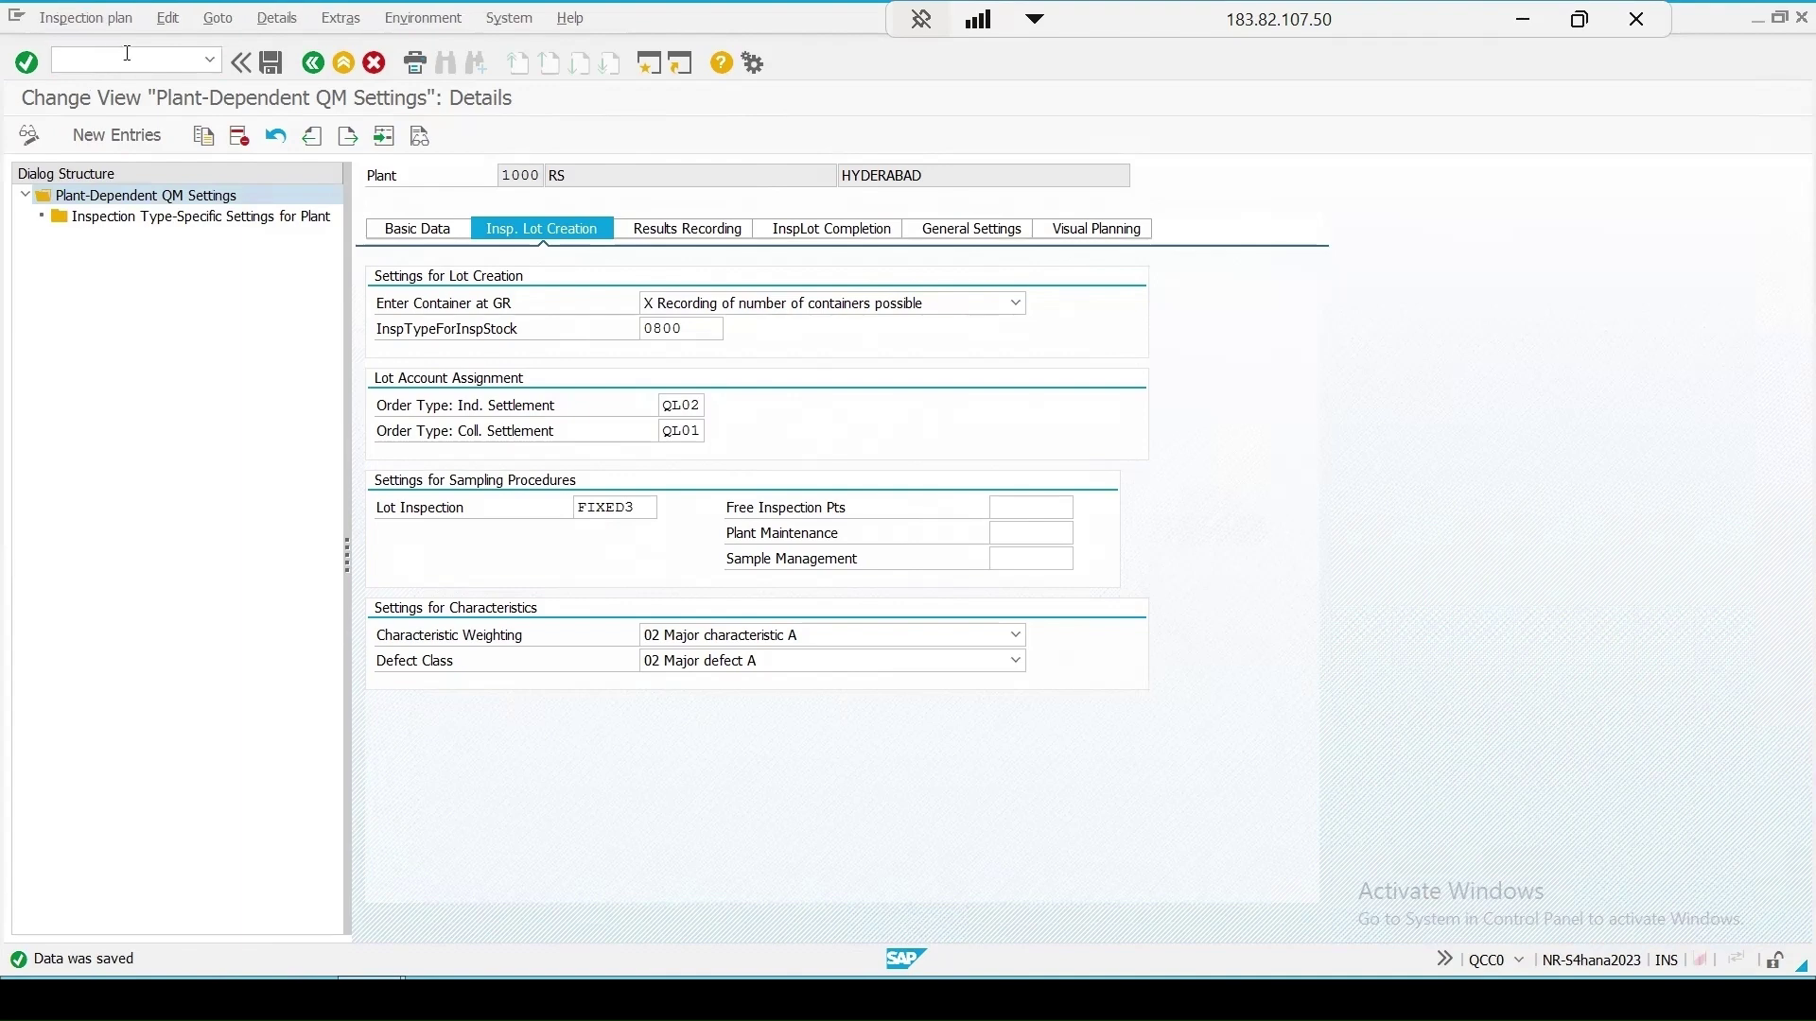
{"action": "left_click", "coordinate": [229, 201]}
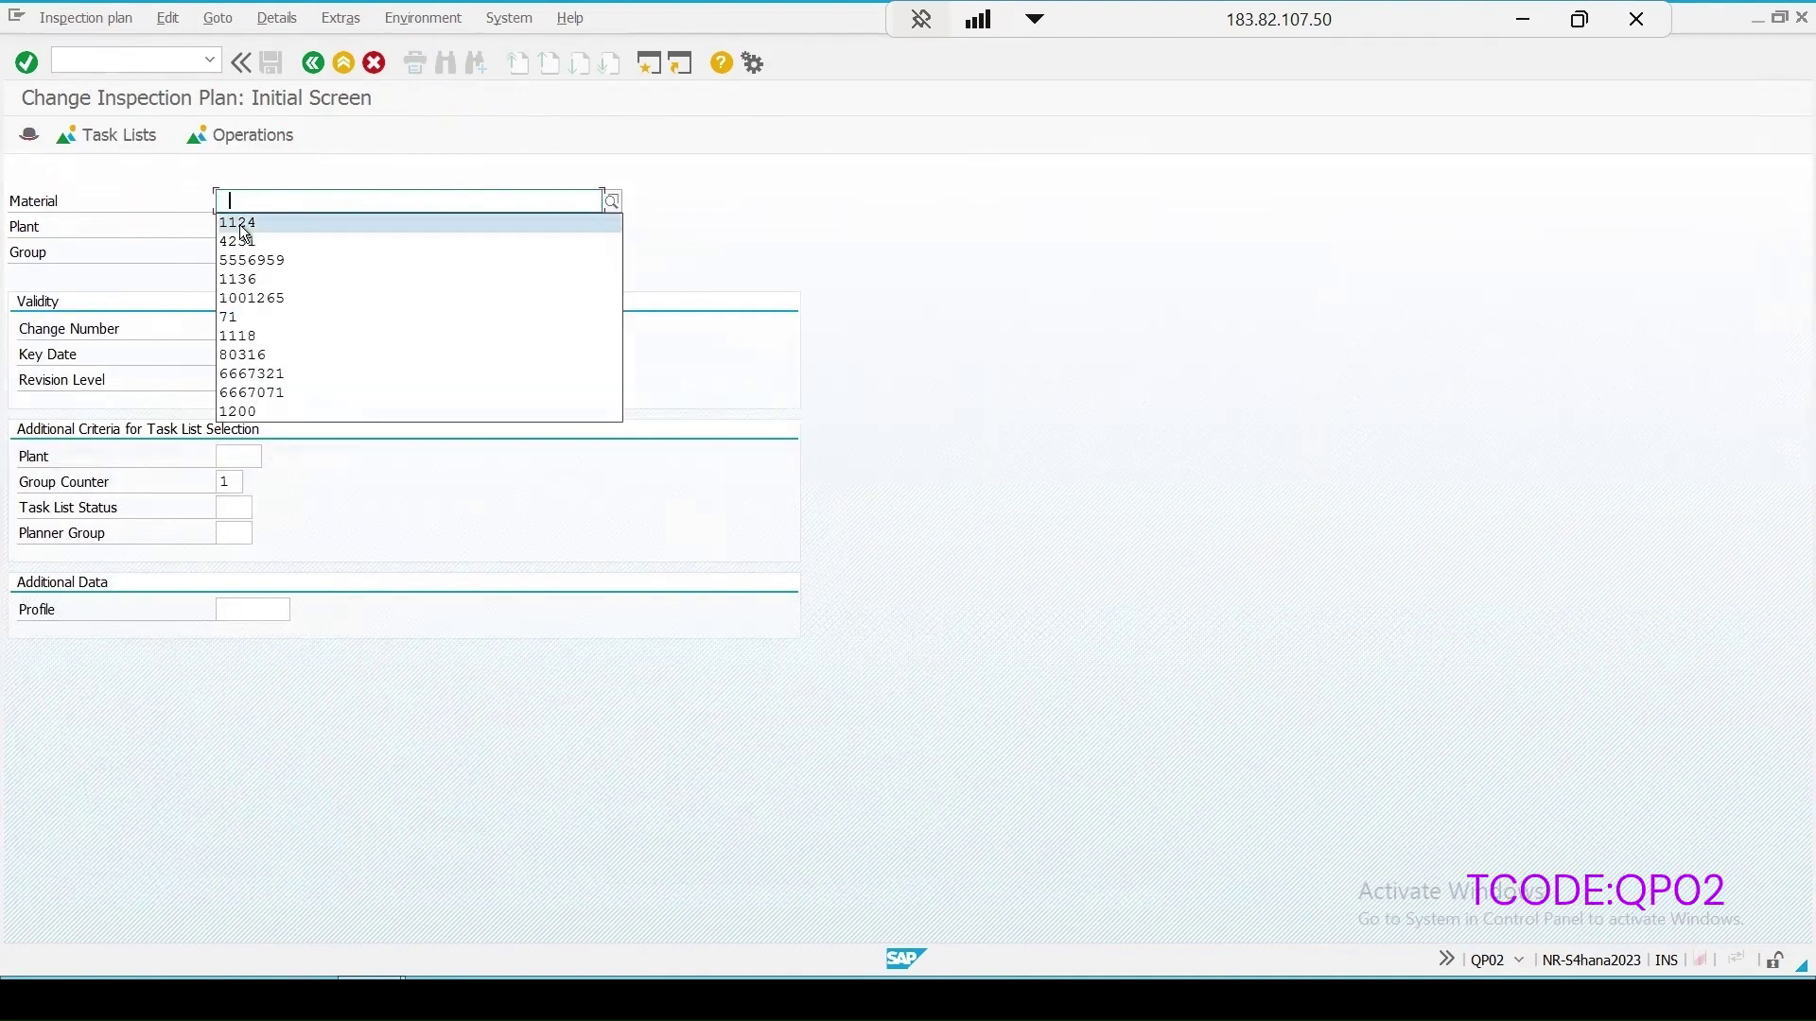
{"action": "left_click", "coordinate": [247, 222]}
{"action": "left_click", "coordinate": [241, 227]}
{"action": "left_click", "coordinate": [252, 252]}
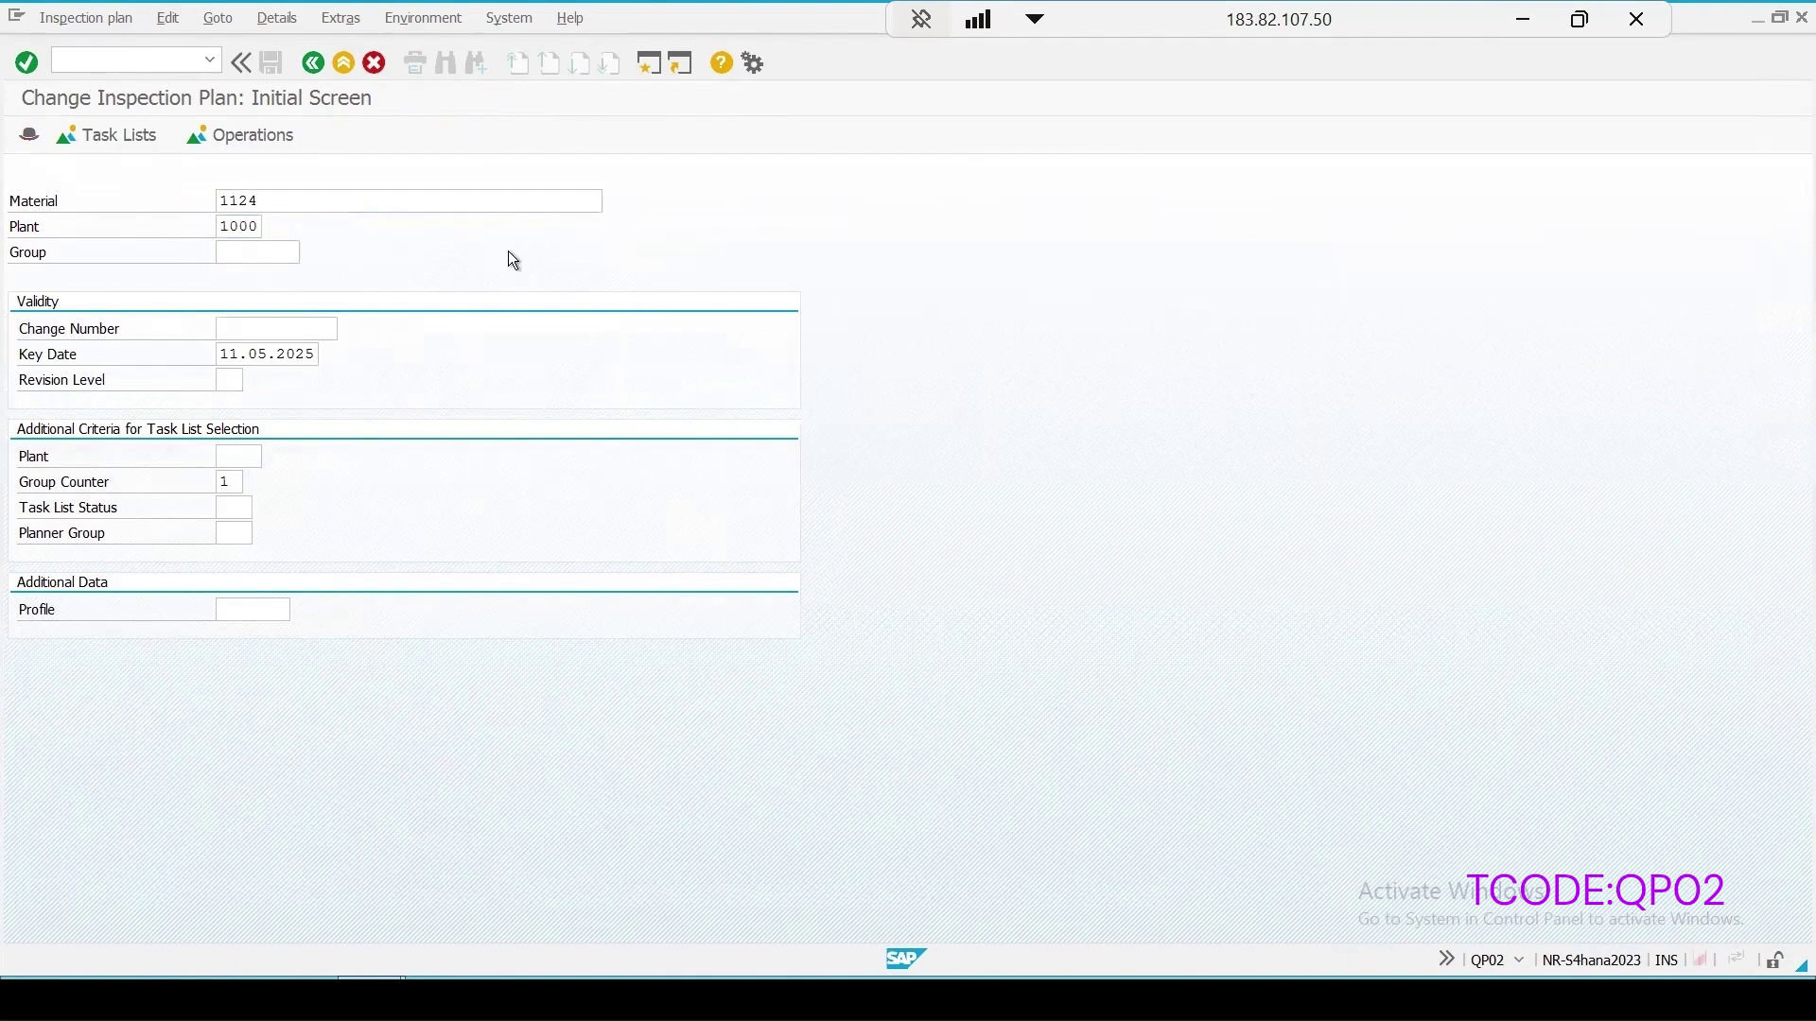
{"action": "key", "text": "Return"}
{"action": "left_click", "coordinate": [668, 132]}
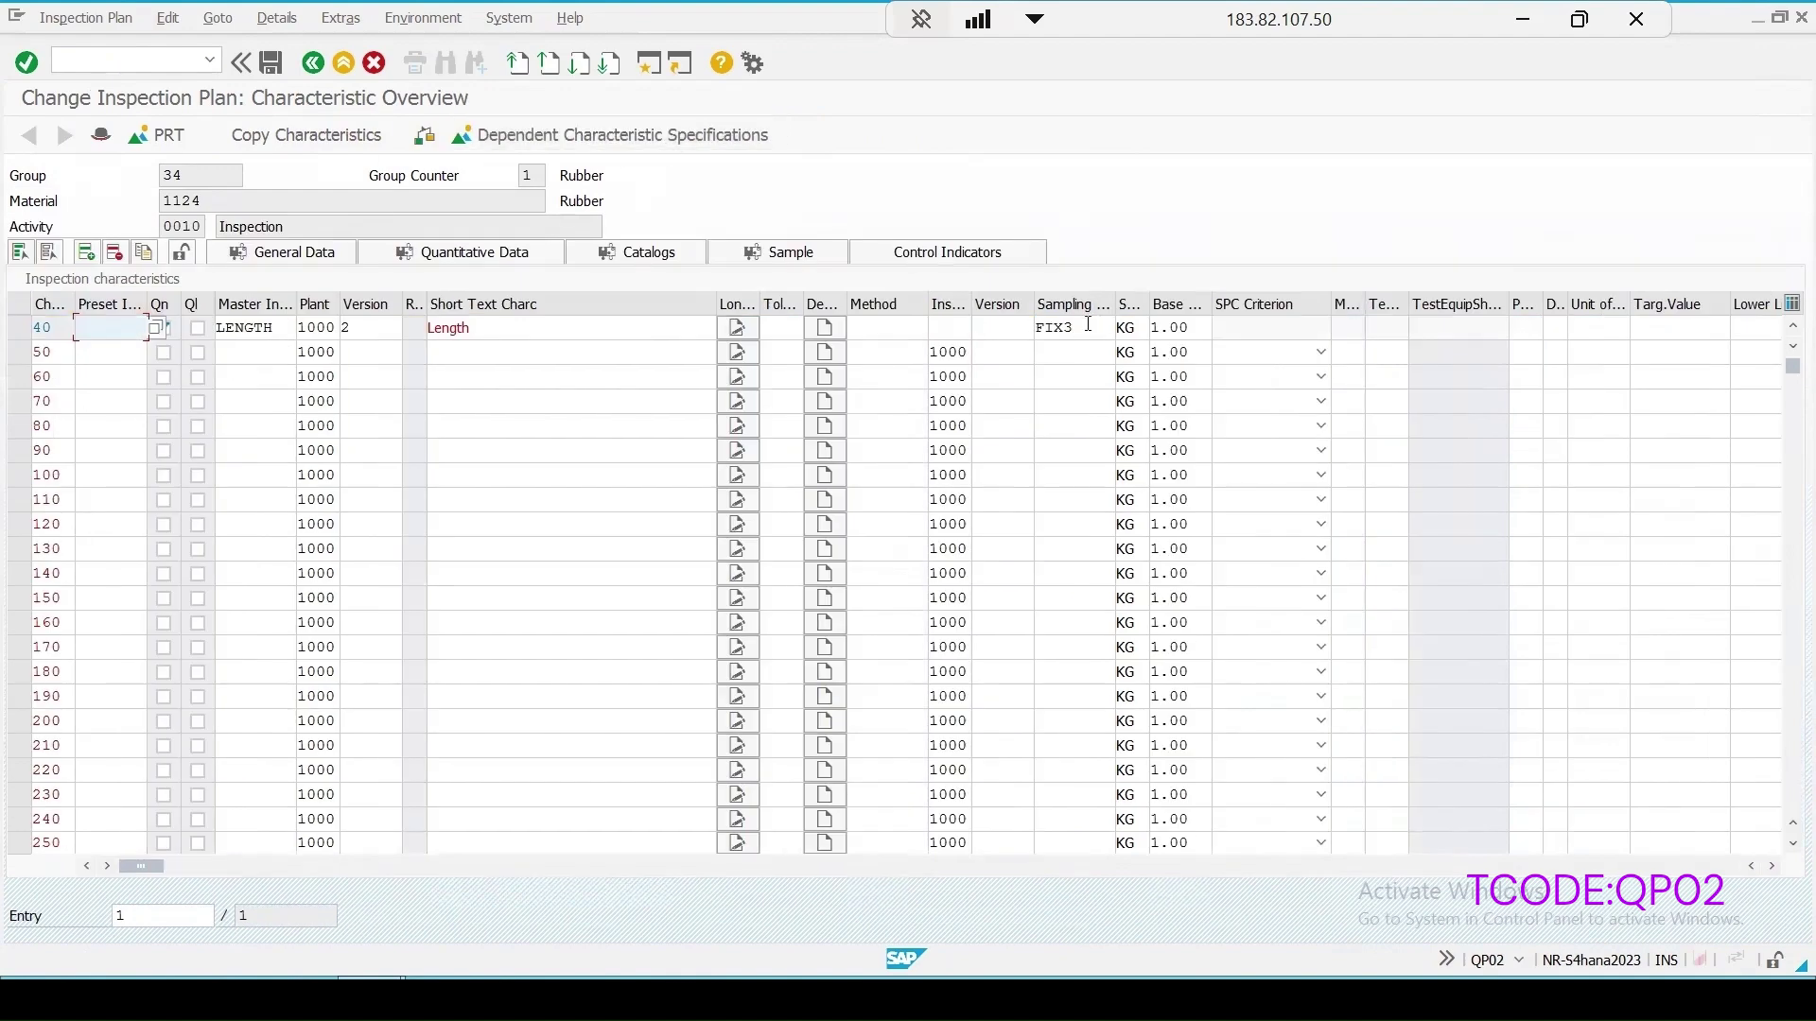
Step: Add master inspection characteristic COLOR as characteristic 50 below Length and select its row
{"action": "left_click", "coordinate": [248, 346]}
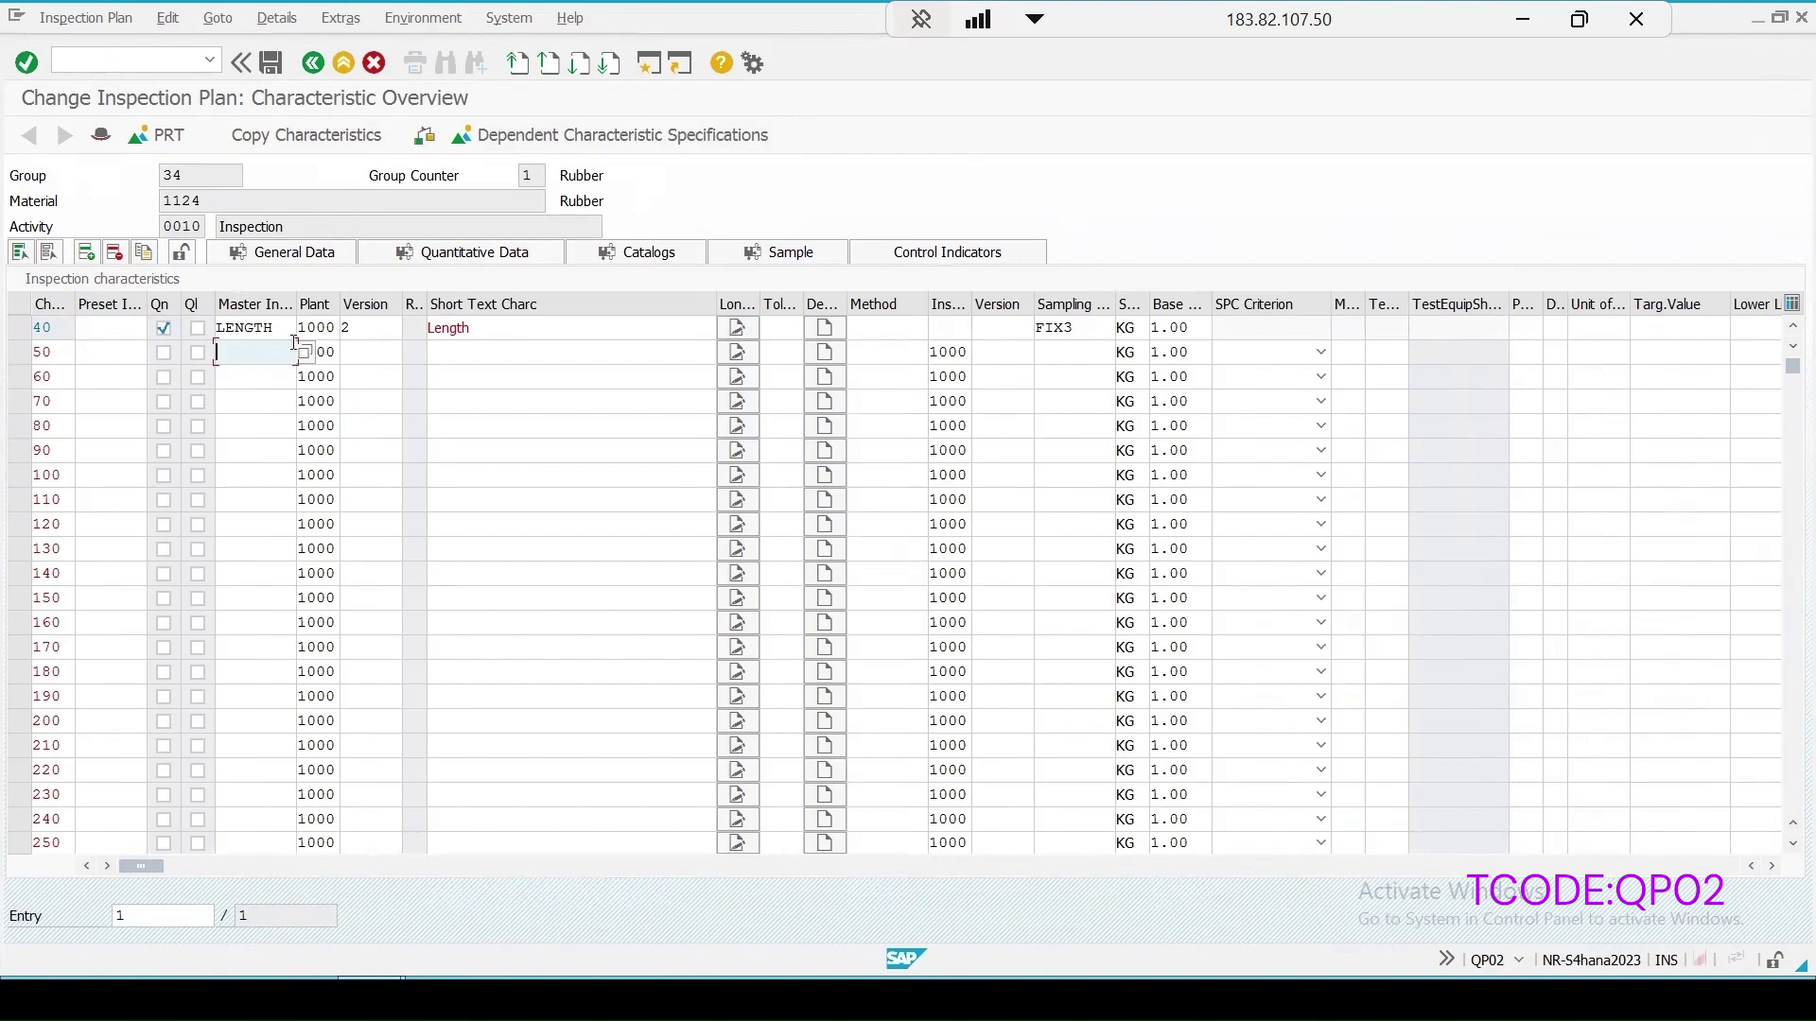
{"action": "type", "text": "c"}
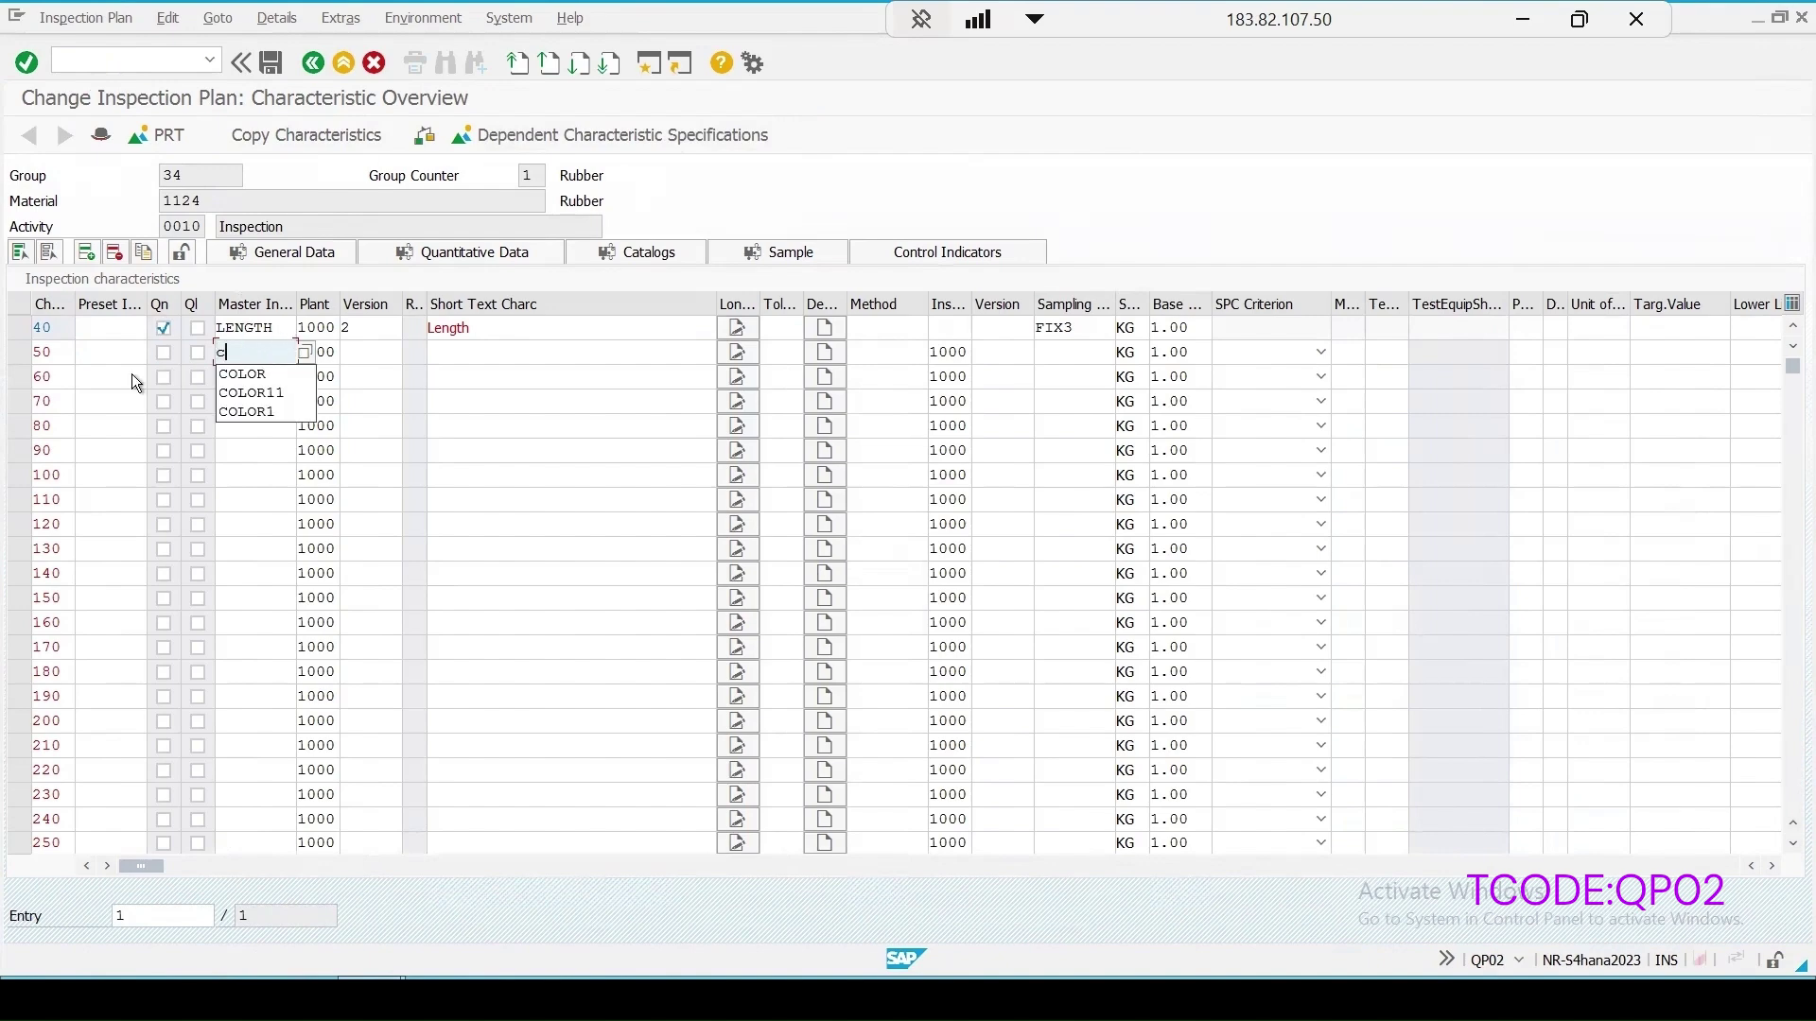
{"action": "left_click", "coordinate": [244, 375]}
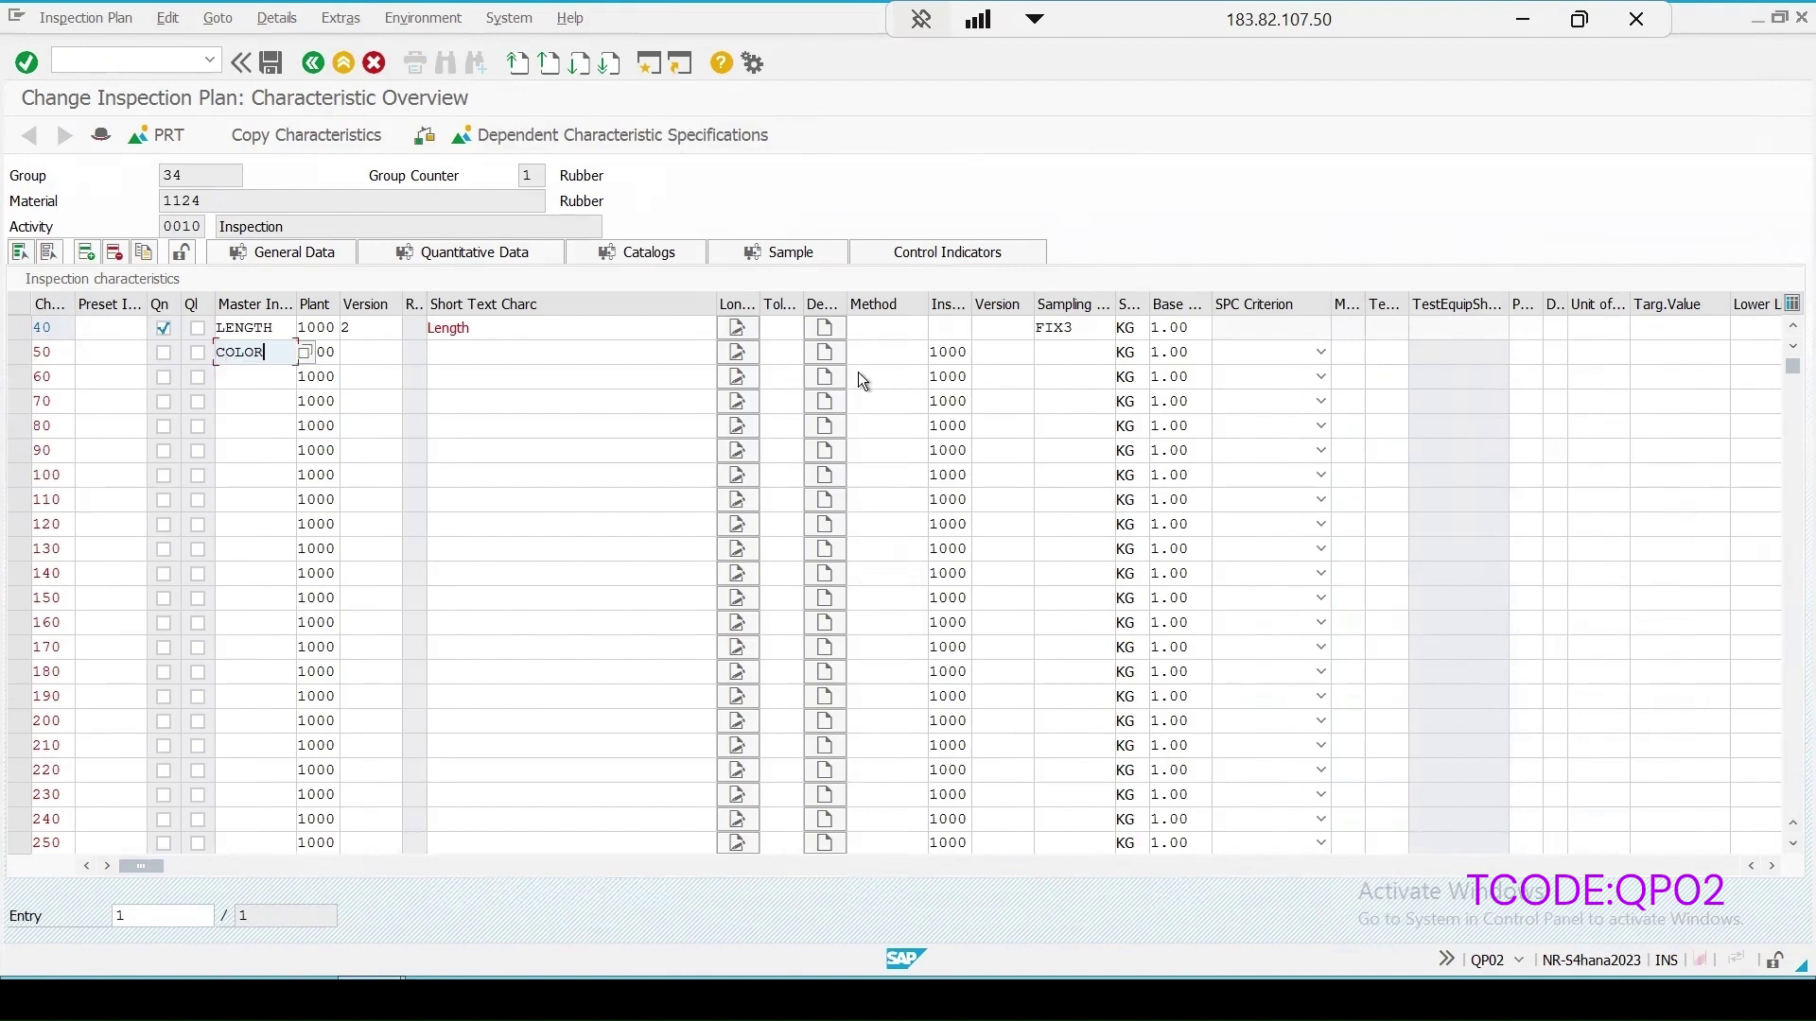
{"action": "key", "text": "Return"}
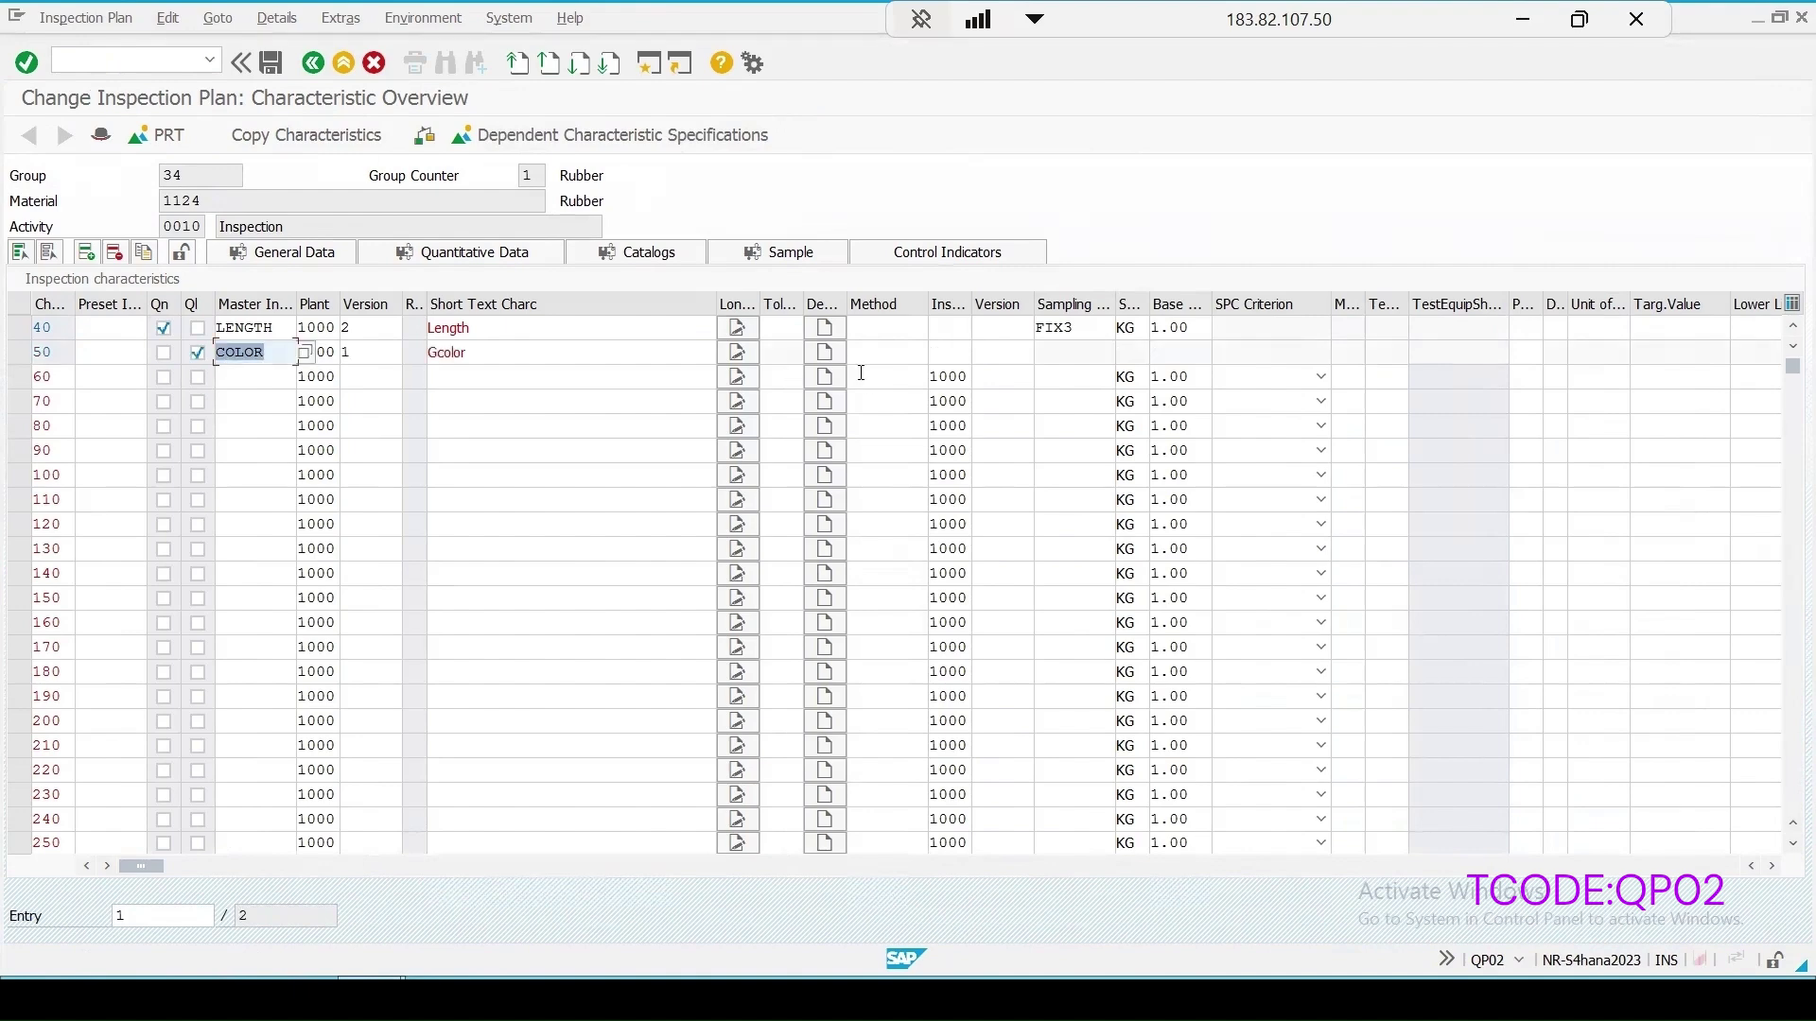
{"action": "left_click", "coordinate": [20, 354]}
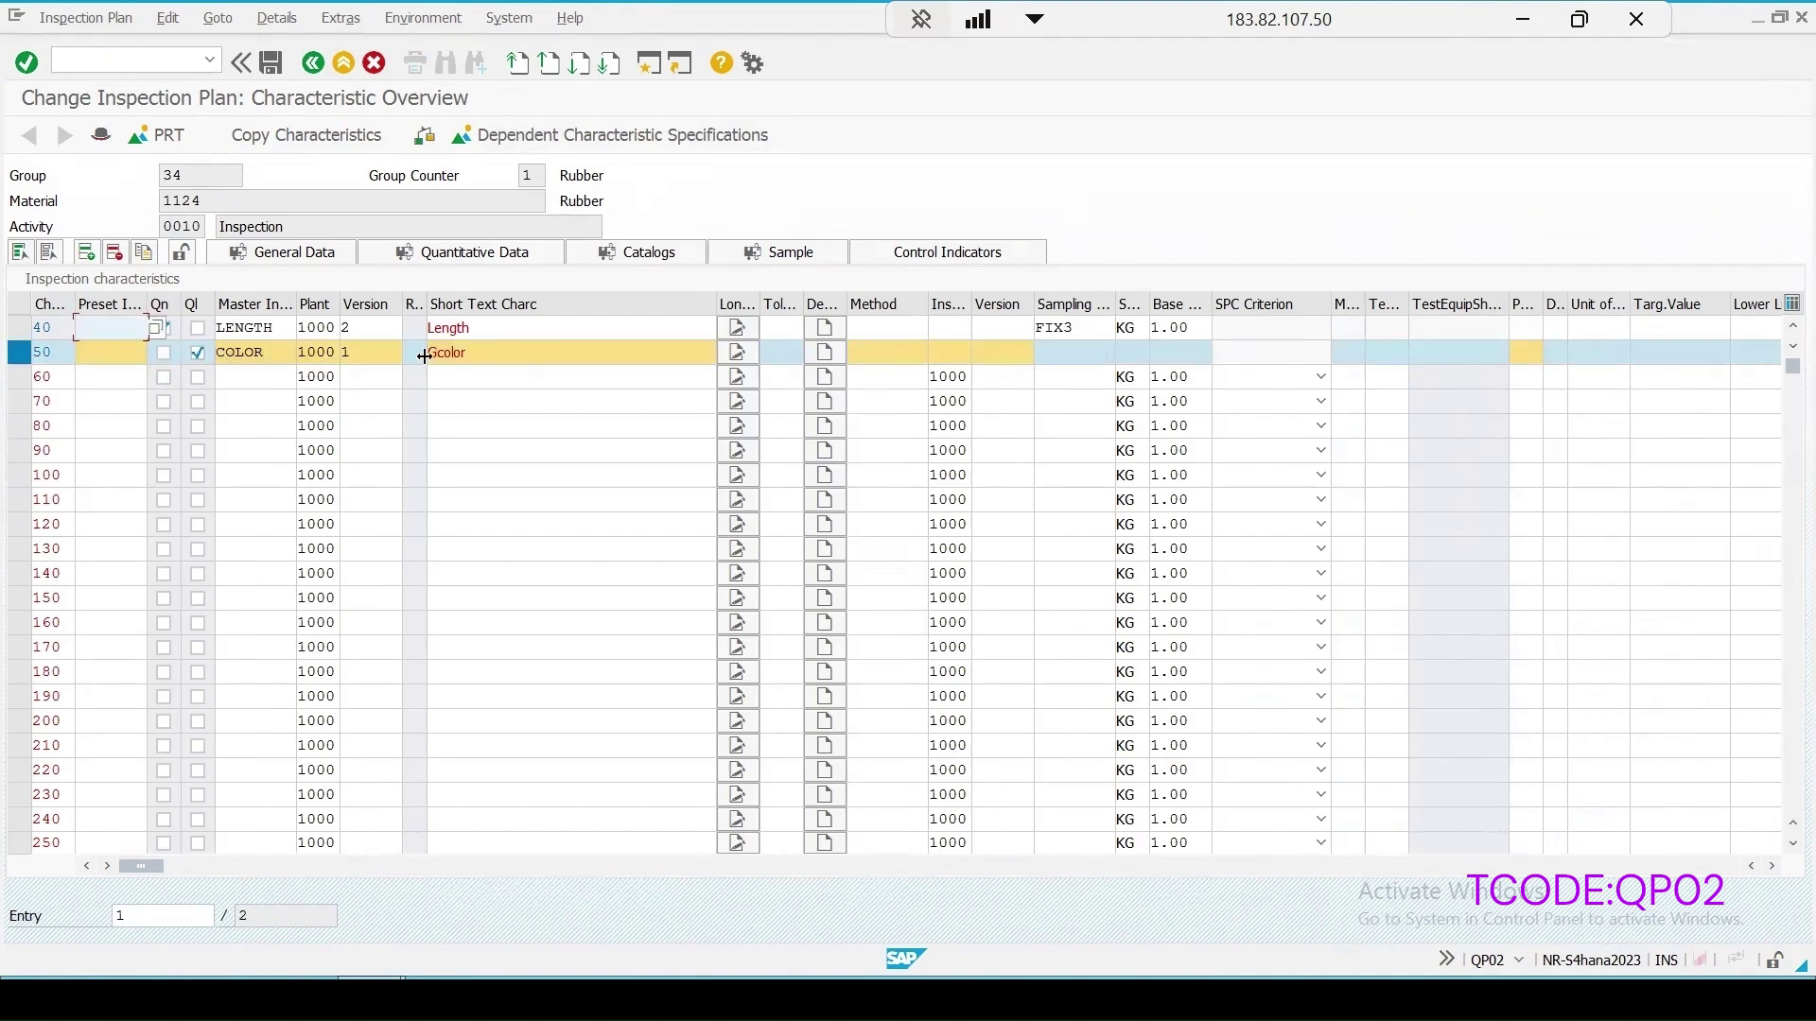
Step: Check and accept the control indicators of the COLOR characteristic without a sampling procedure, and save the inspection plan
{"action": "left_click", "coordinate": [932, 251]}
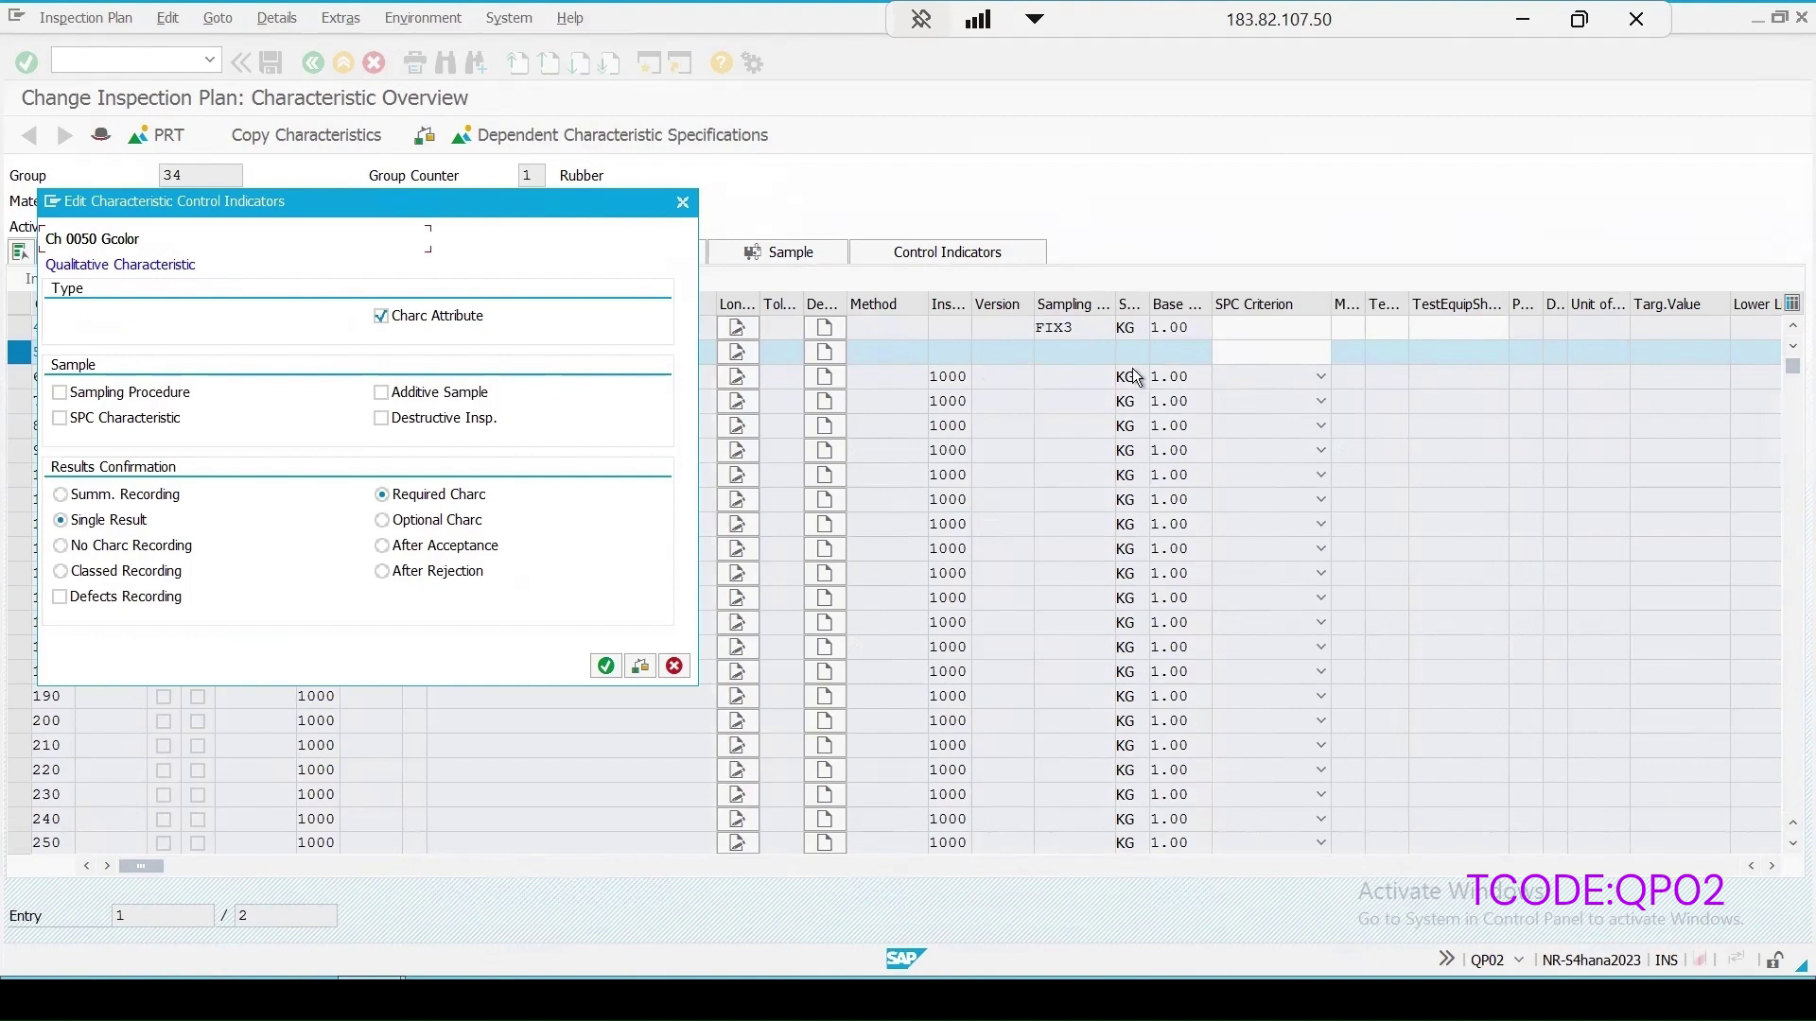
{"action": "left_click", "coordinate": [606, 667]}
{"action": "left_click", "coordinate": [568, 742]}
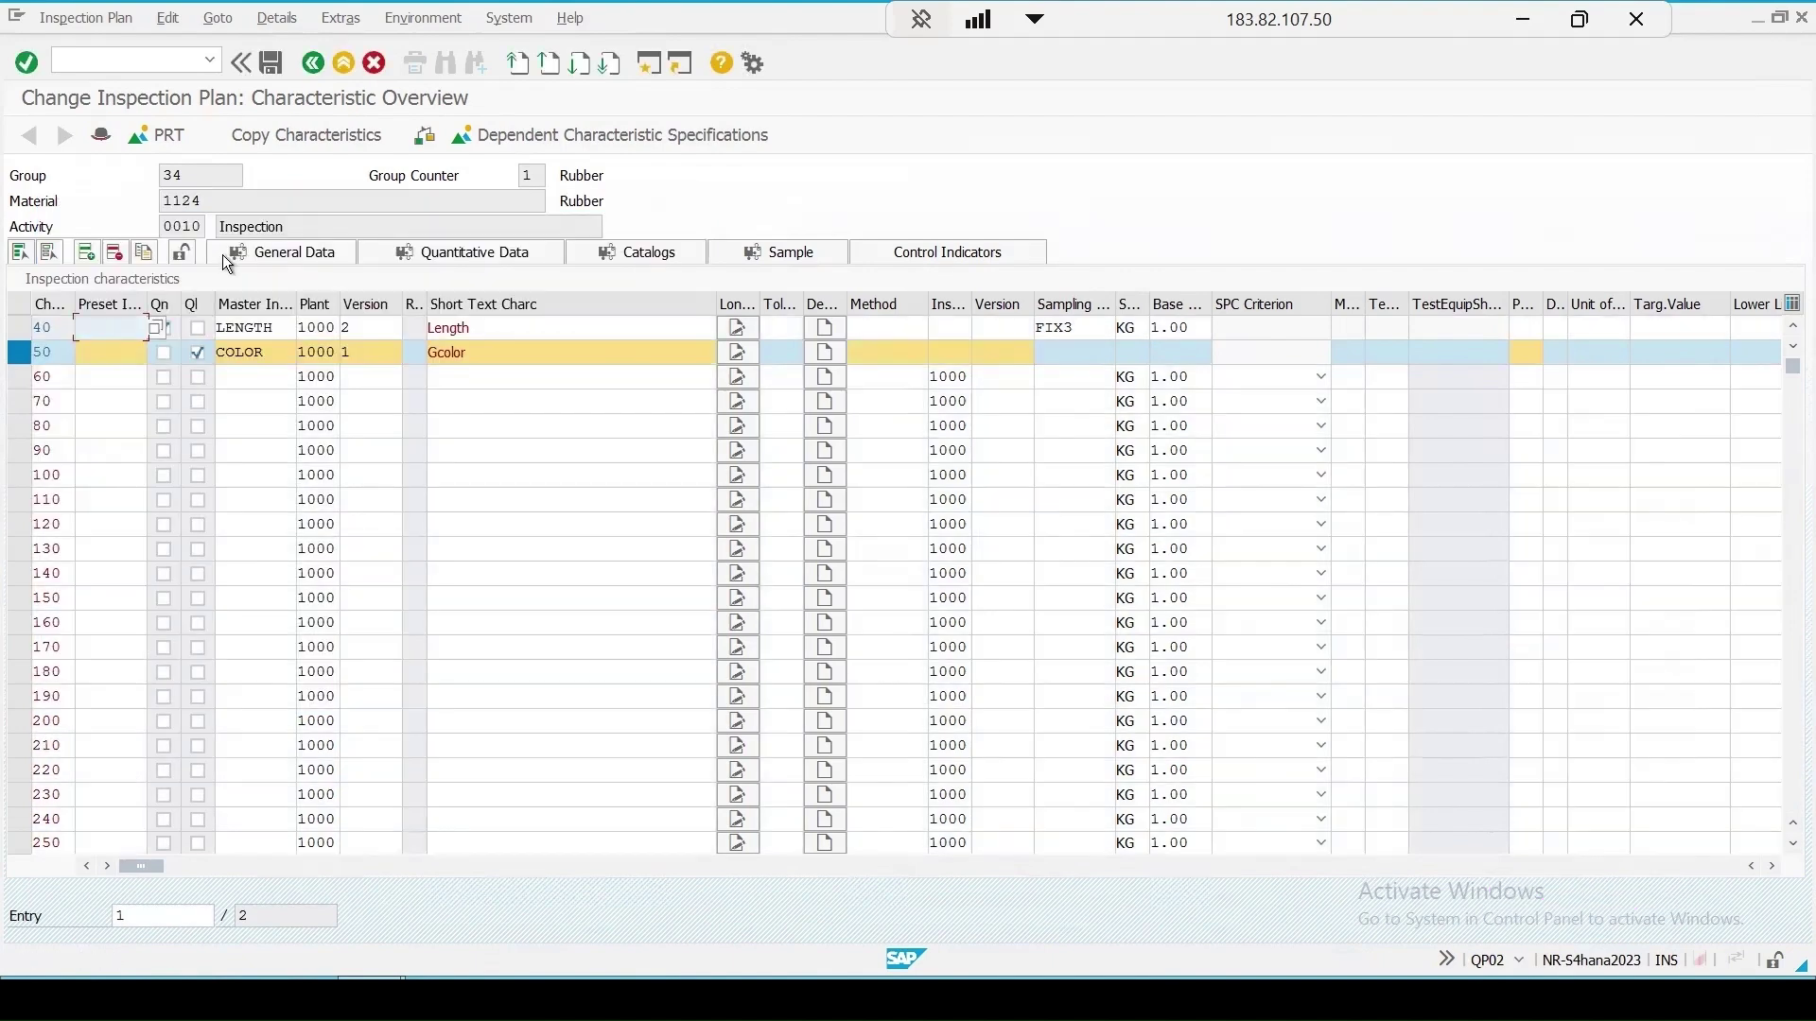
{"action": "left_click", "coordinate": [271, 64]}
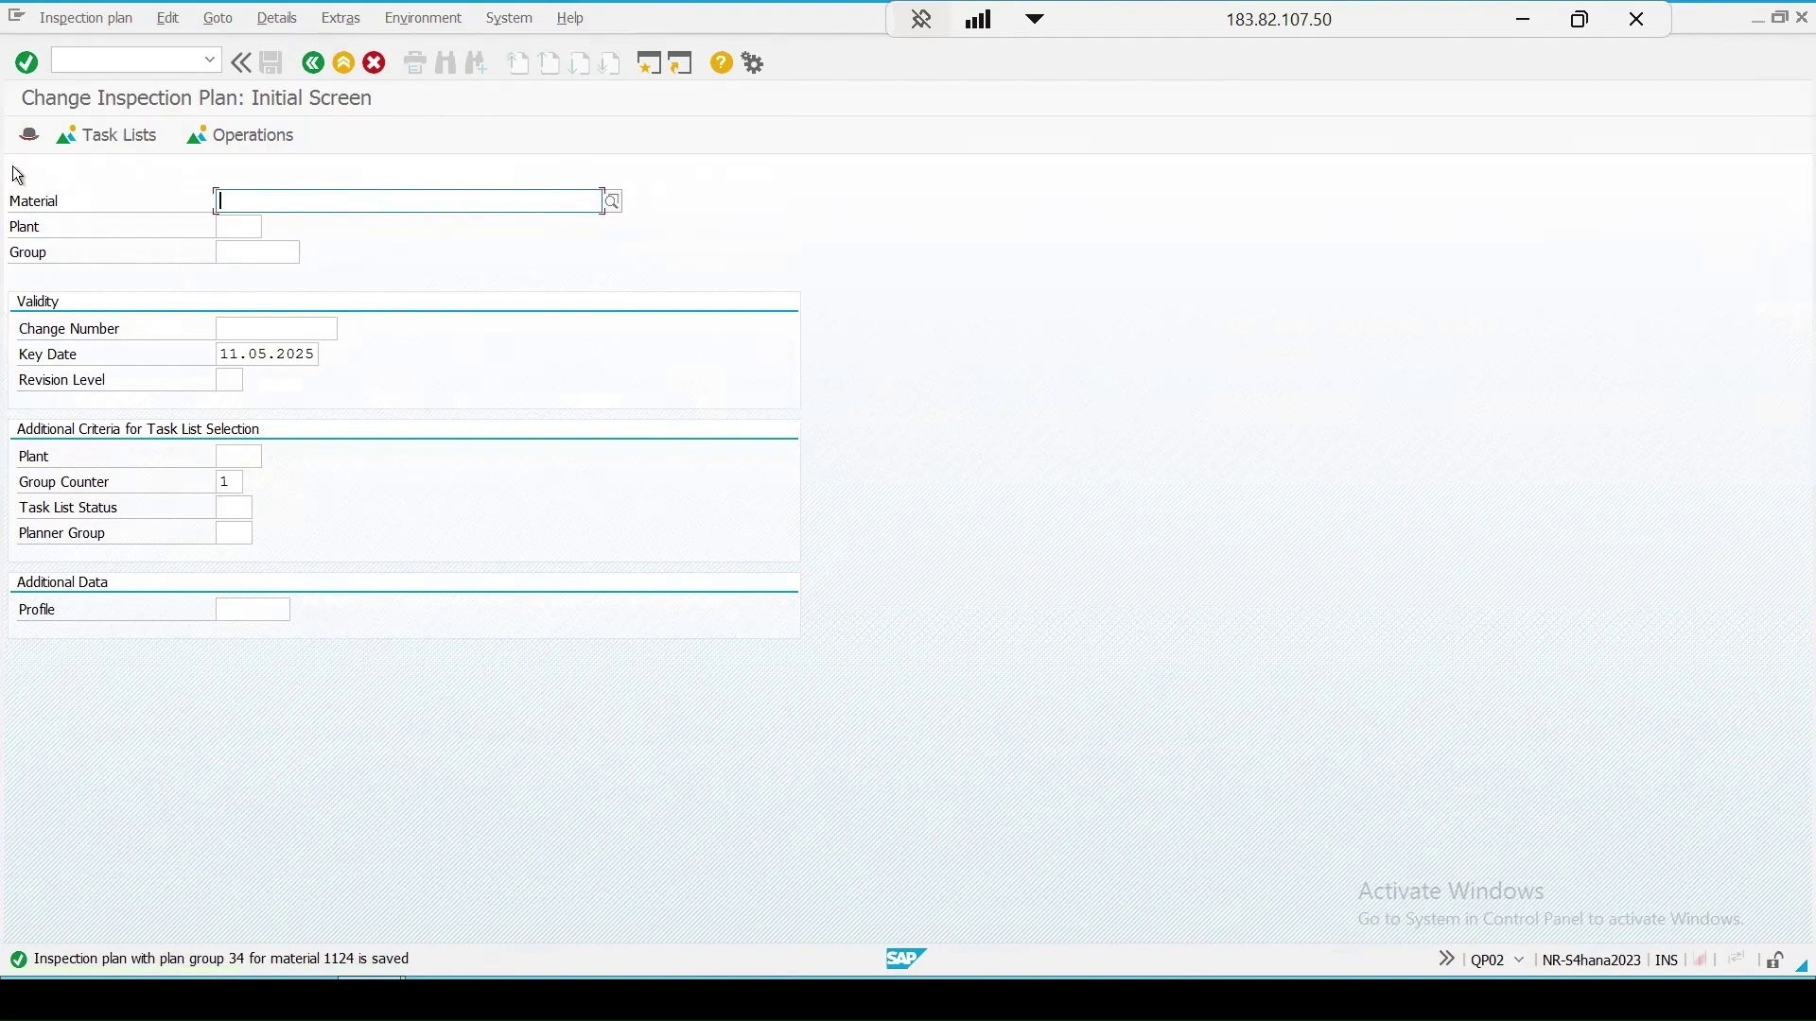
Step: Display sampling procedure FIXED3 with transaction QDV3
{"action": "left_click", "coordinate": [83, 54]}
{"action": "type", "text": "/n"}
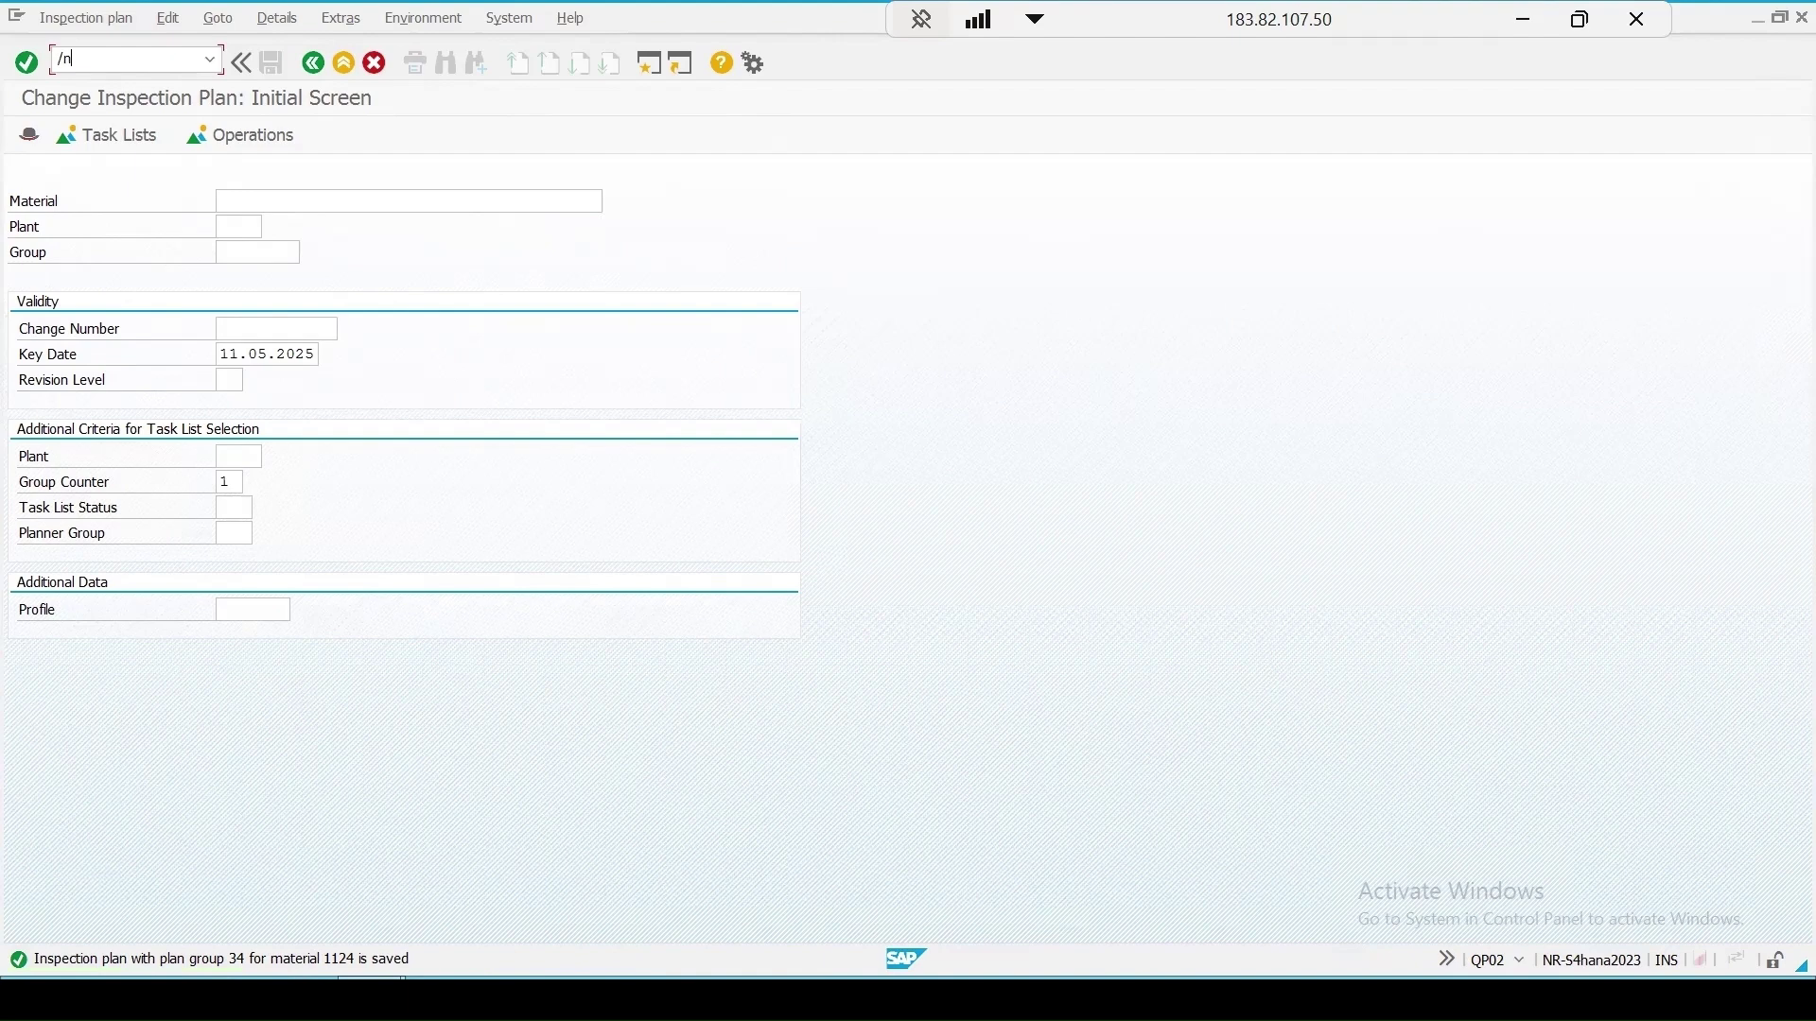
{"action": "type", "text": "qp03"}
{"action": "key", "text": "Return"}
{"action": "type", "text": "fix"}
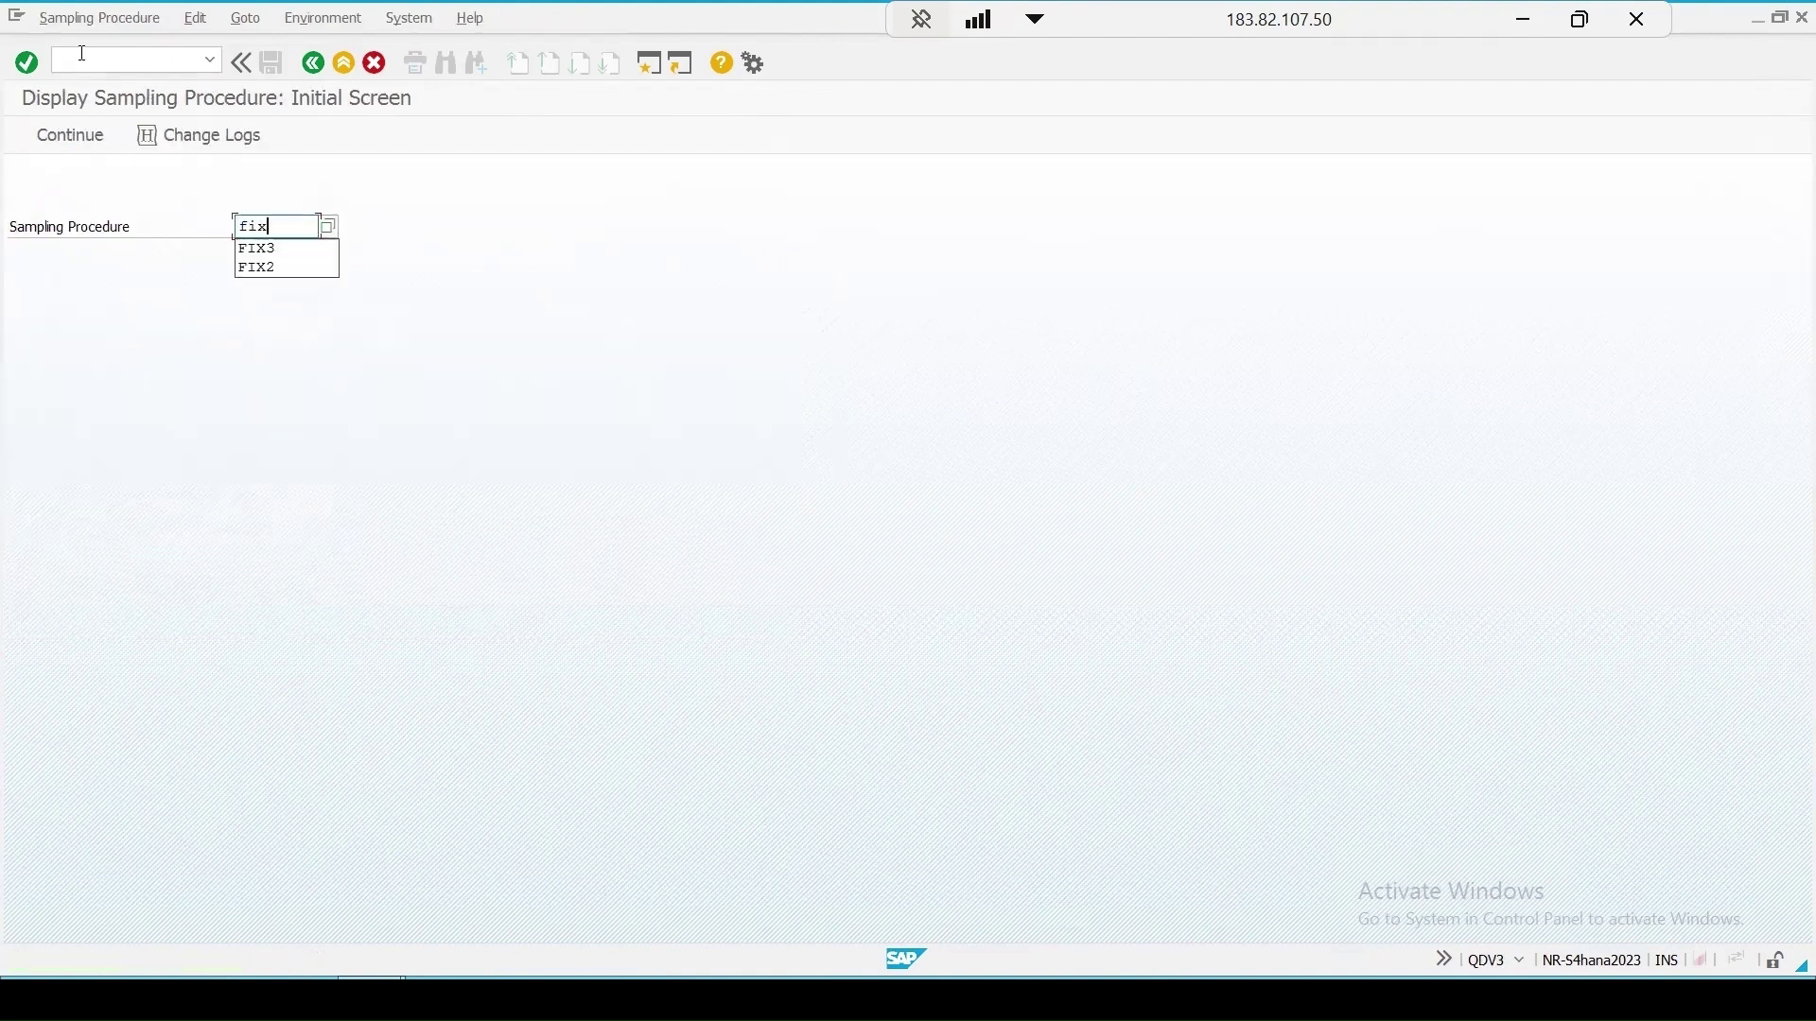
{"action": "type", "text": "ed"}
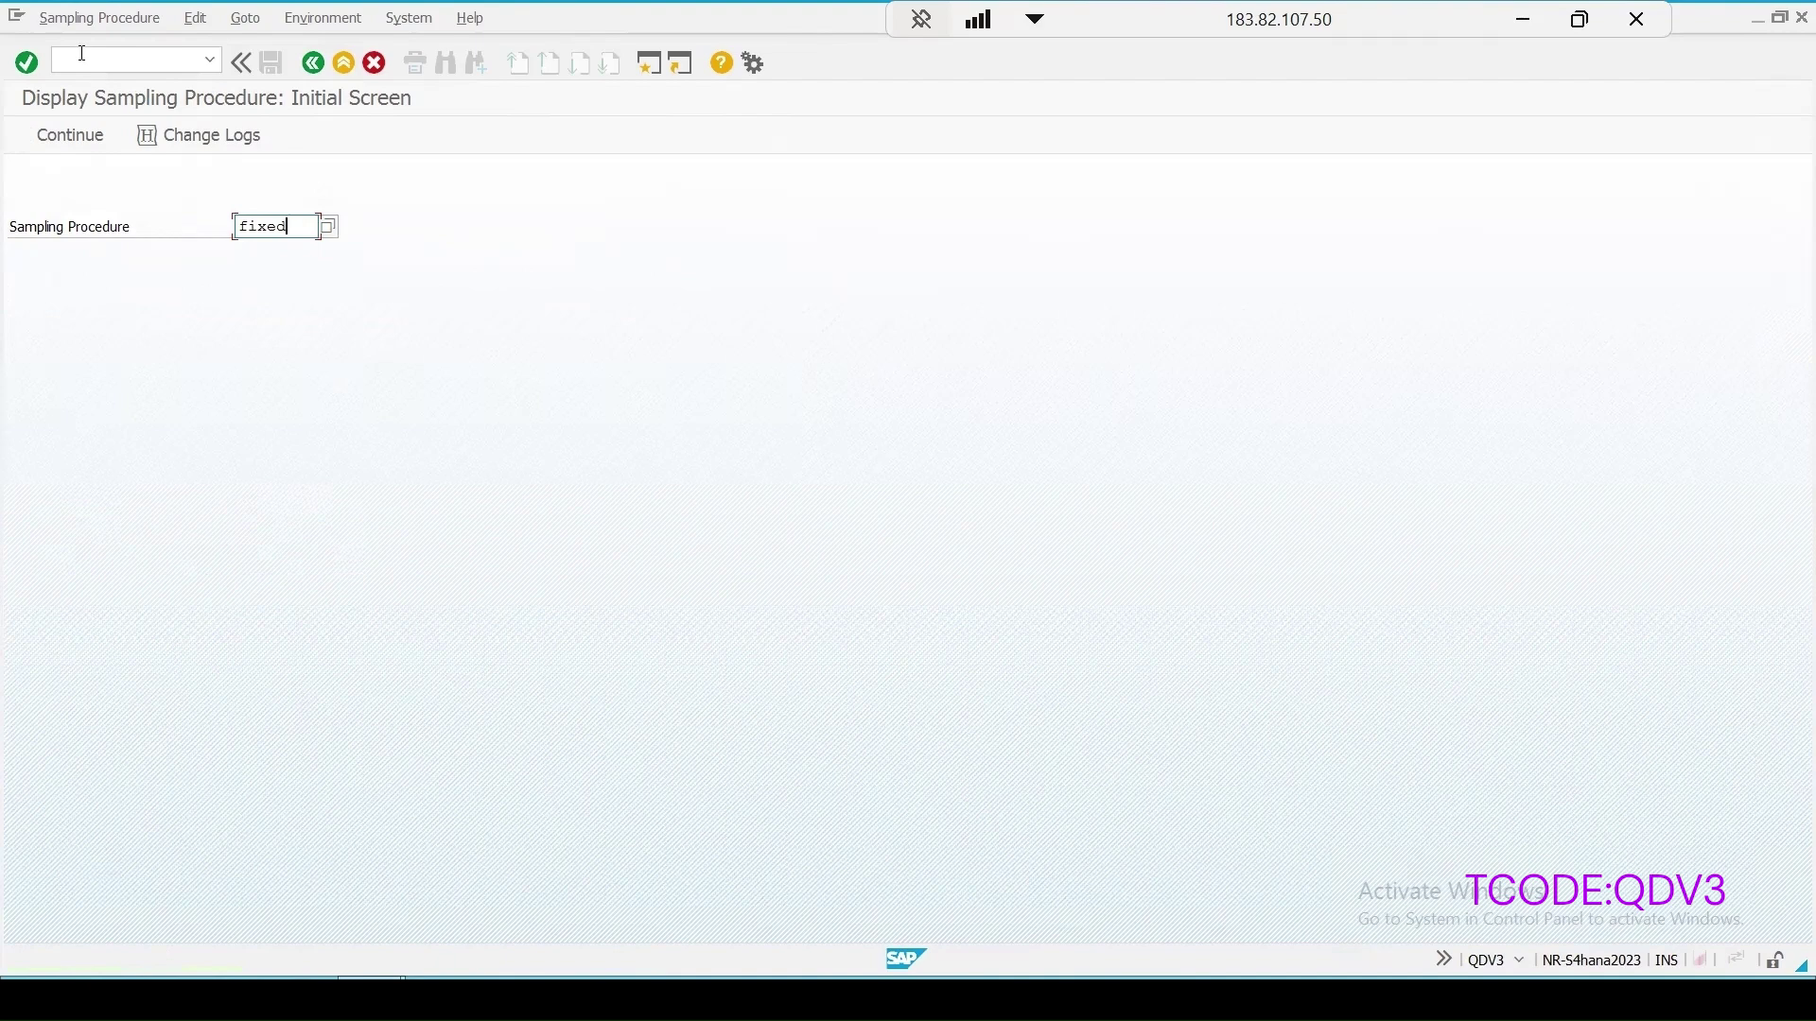
{"action": "type", "text": "3"}
{"action": "key", "text": "Return"}
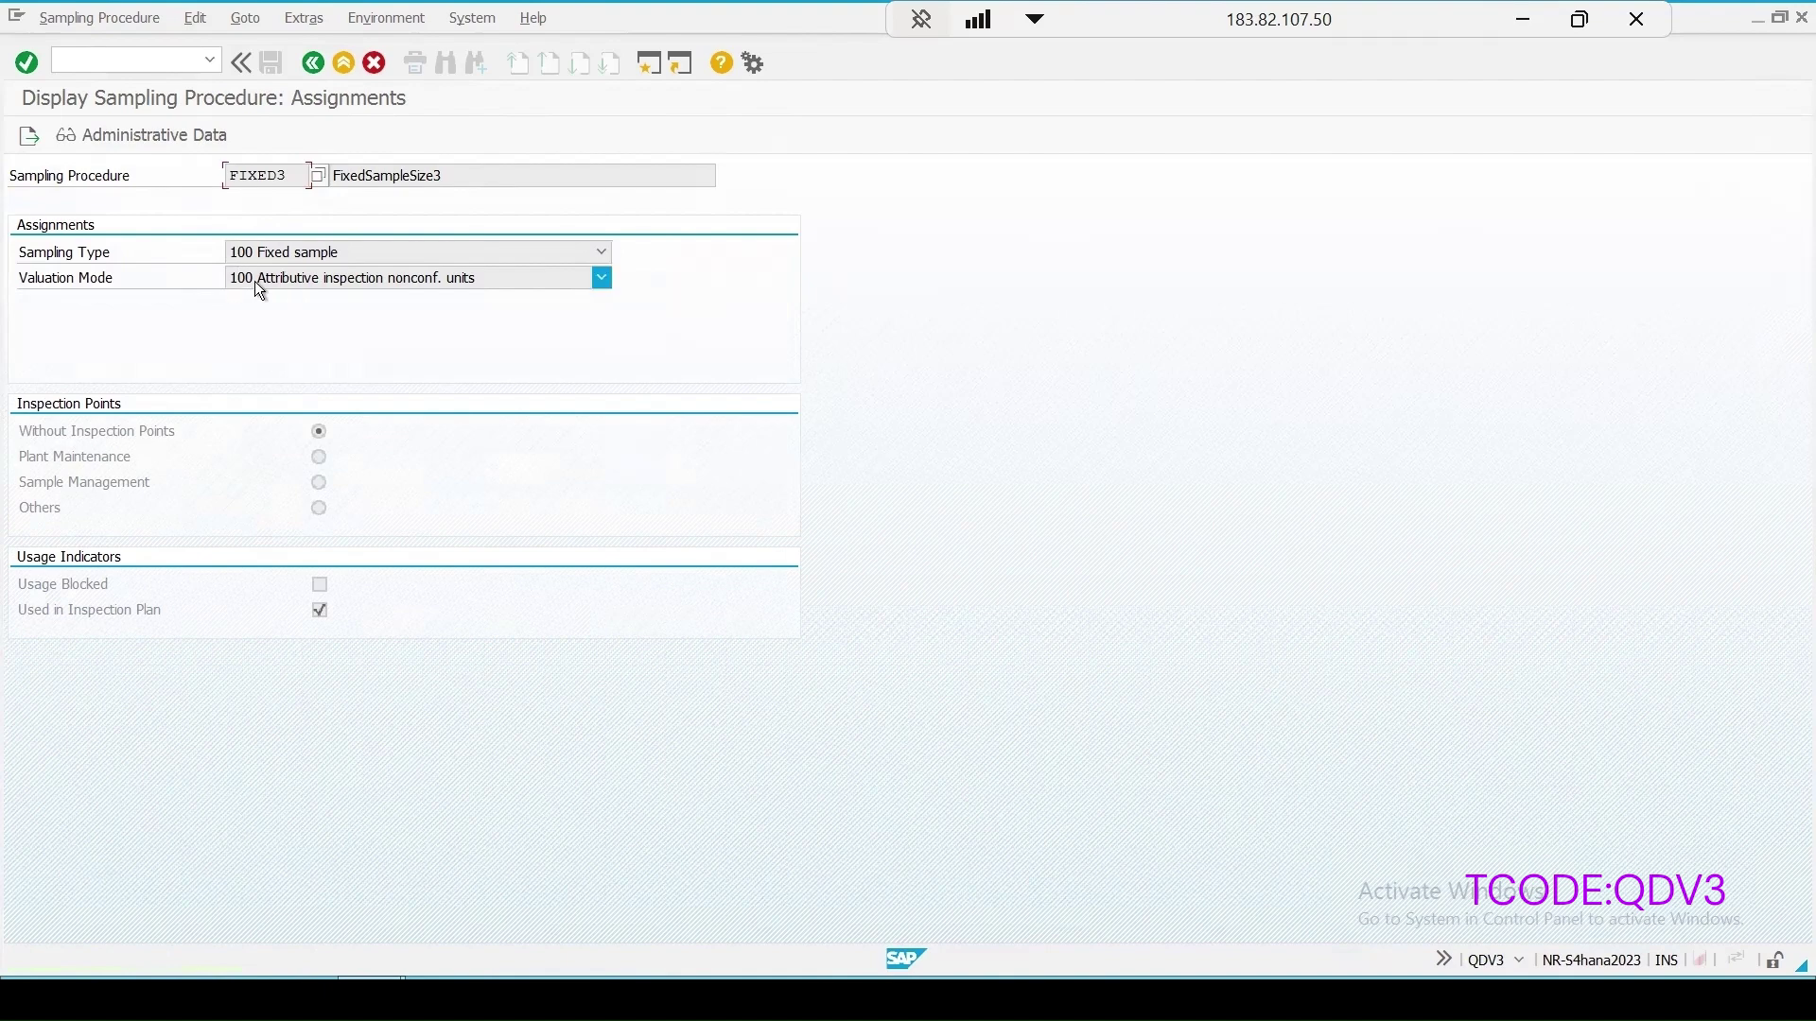
Step: Review FIXED3's valuation mode, special conditions and sample size details, and return to the sampling procedure's initial screen
{"action": "left_click", "coordinate": [346, 282]}
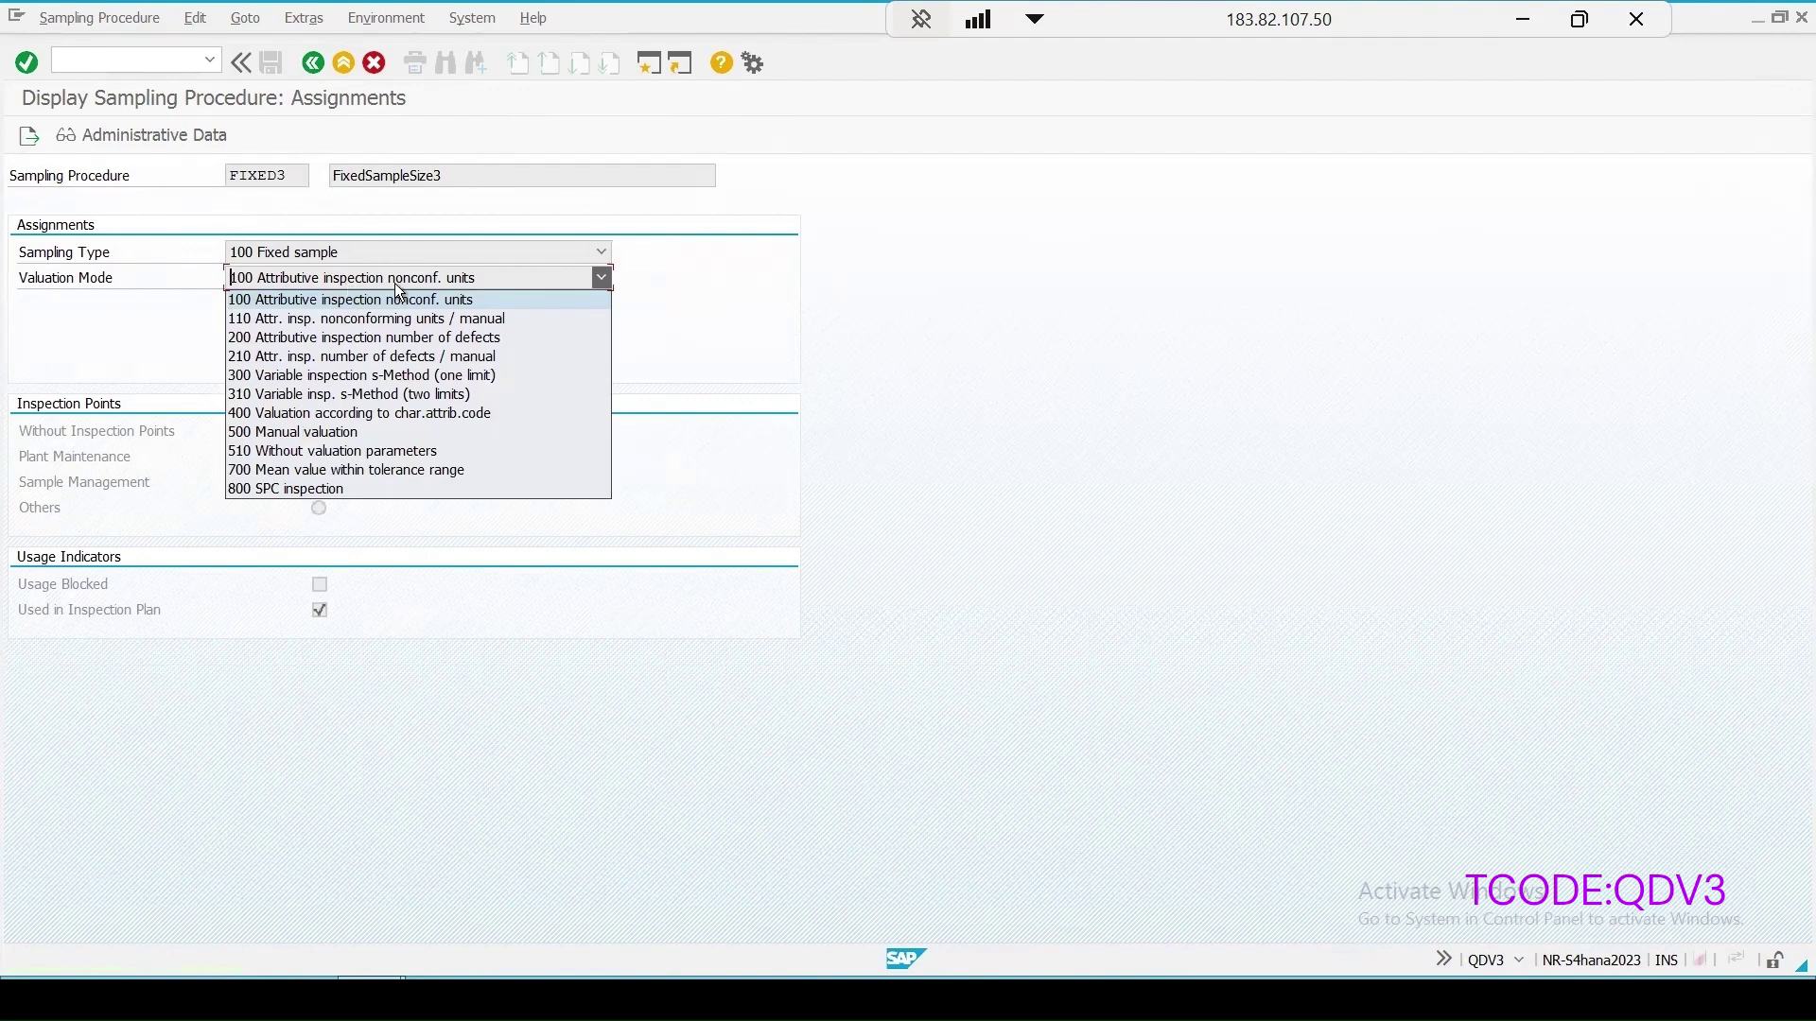
{"action": "left_click", "coordinate": [456, 299]}
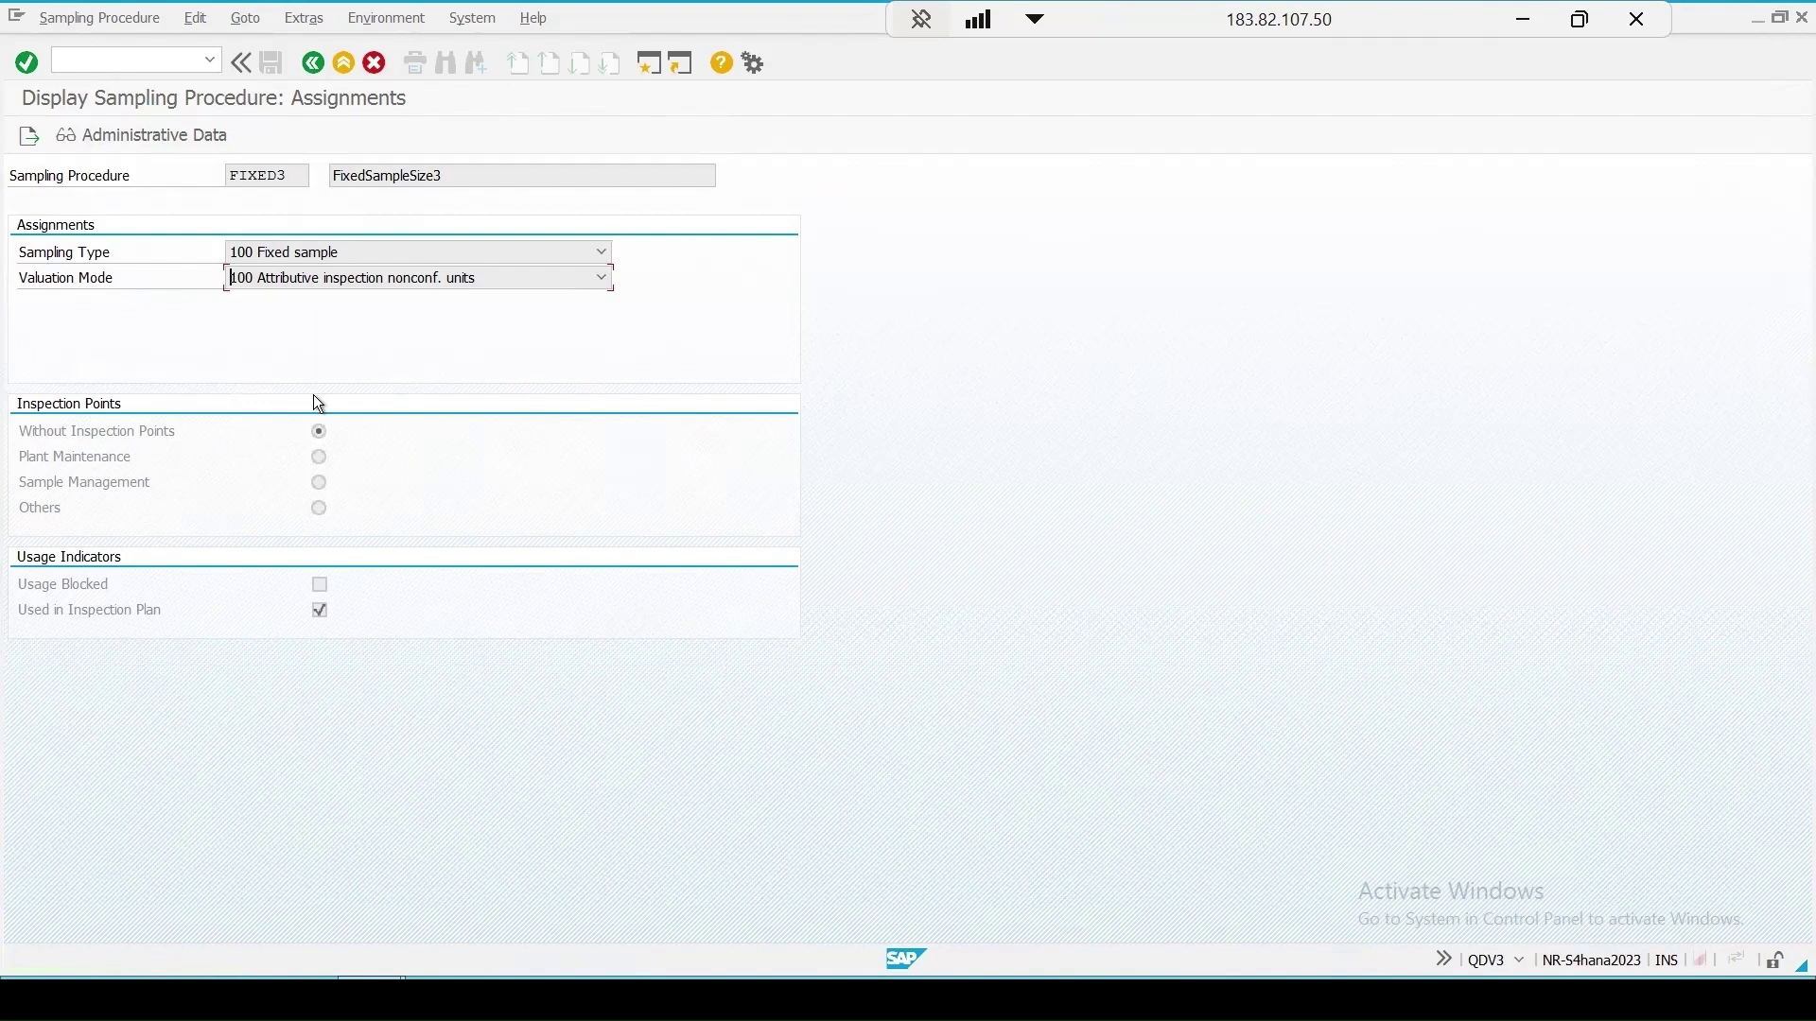
{"action": "left_click", "coordinate": [28, 135]}
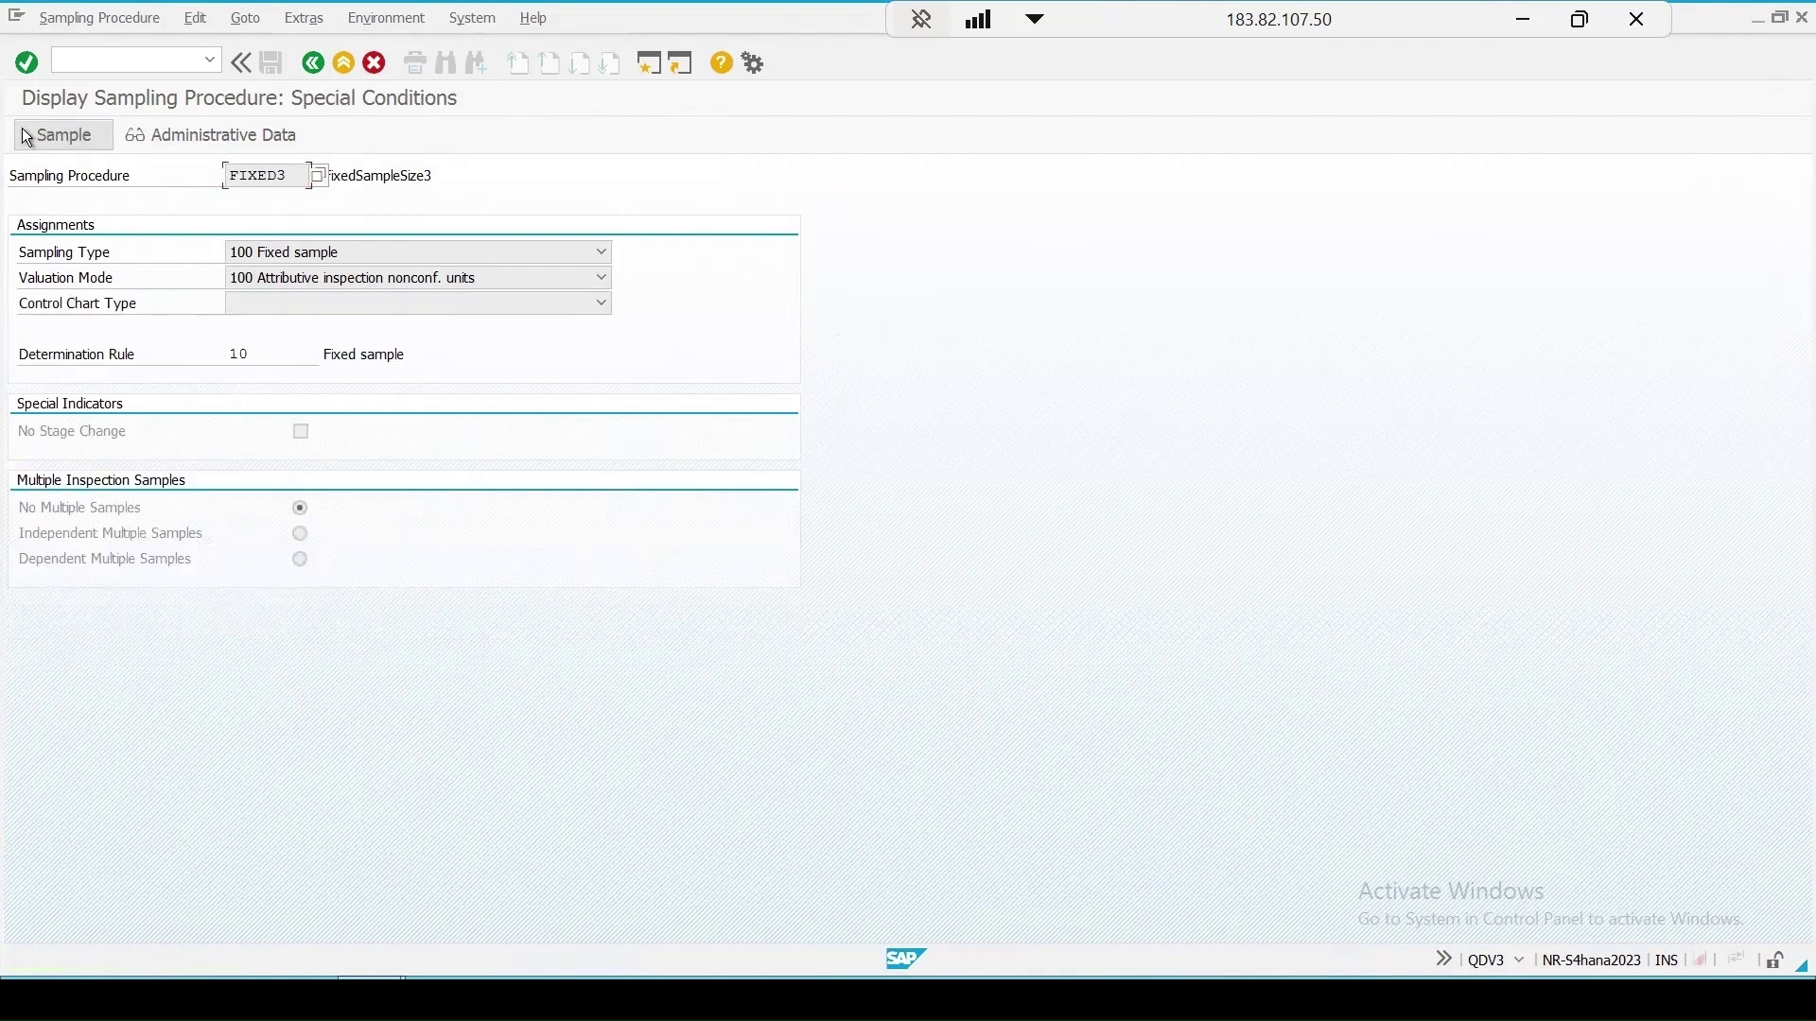
{"action": "left_click", "coordinate": [74, 136]}
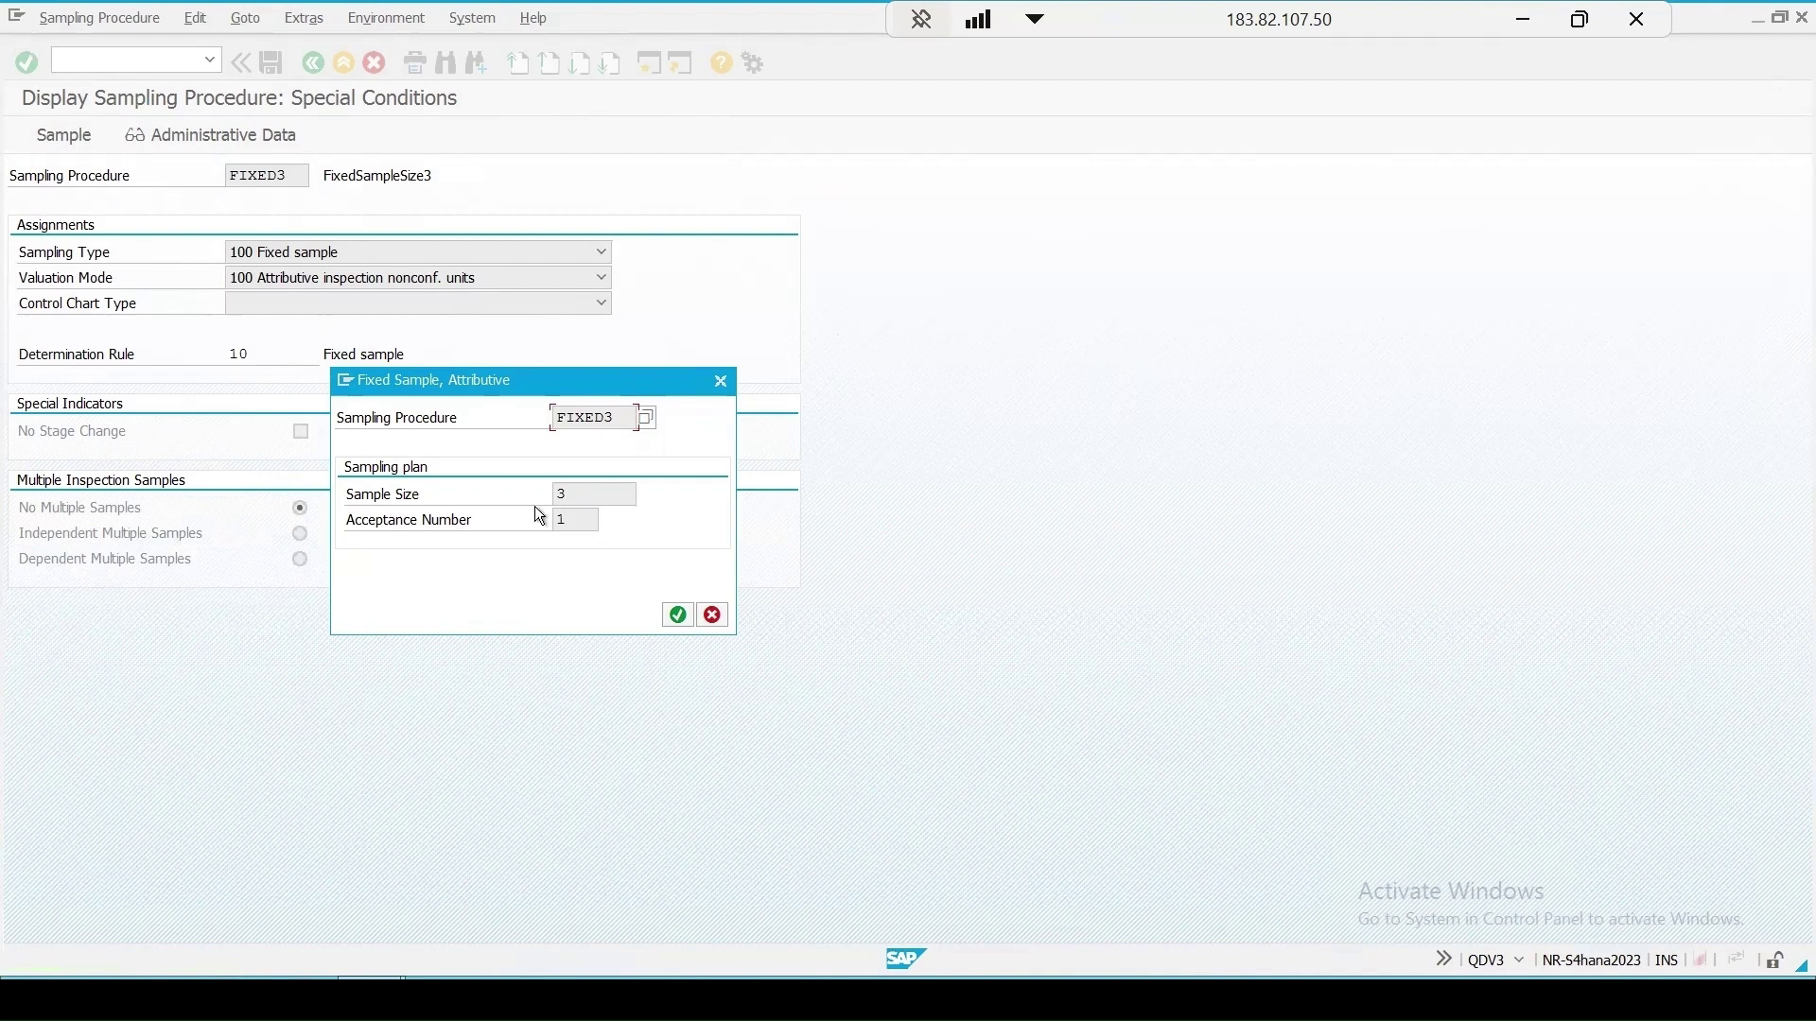
{"action": "left_click", "coordinate": [688, 620]}
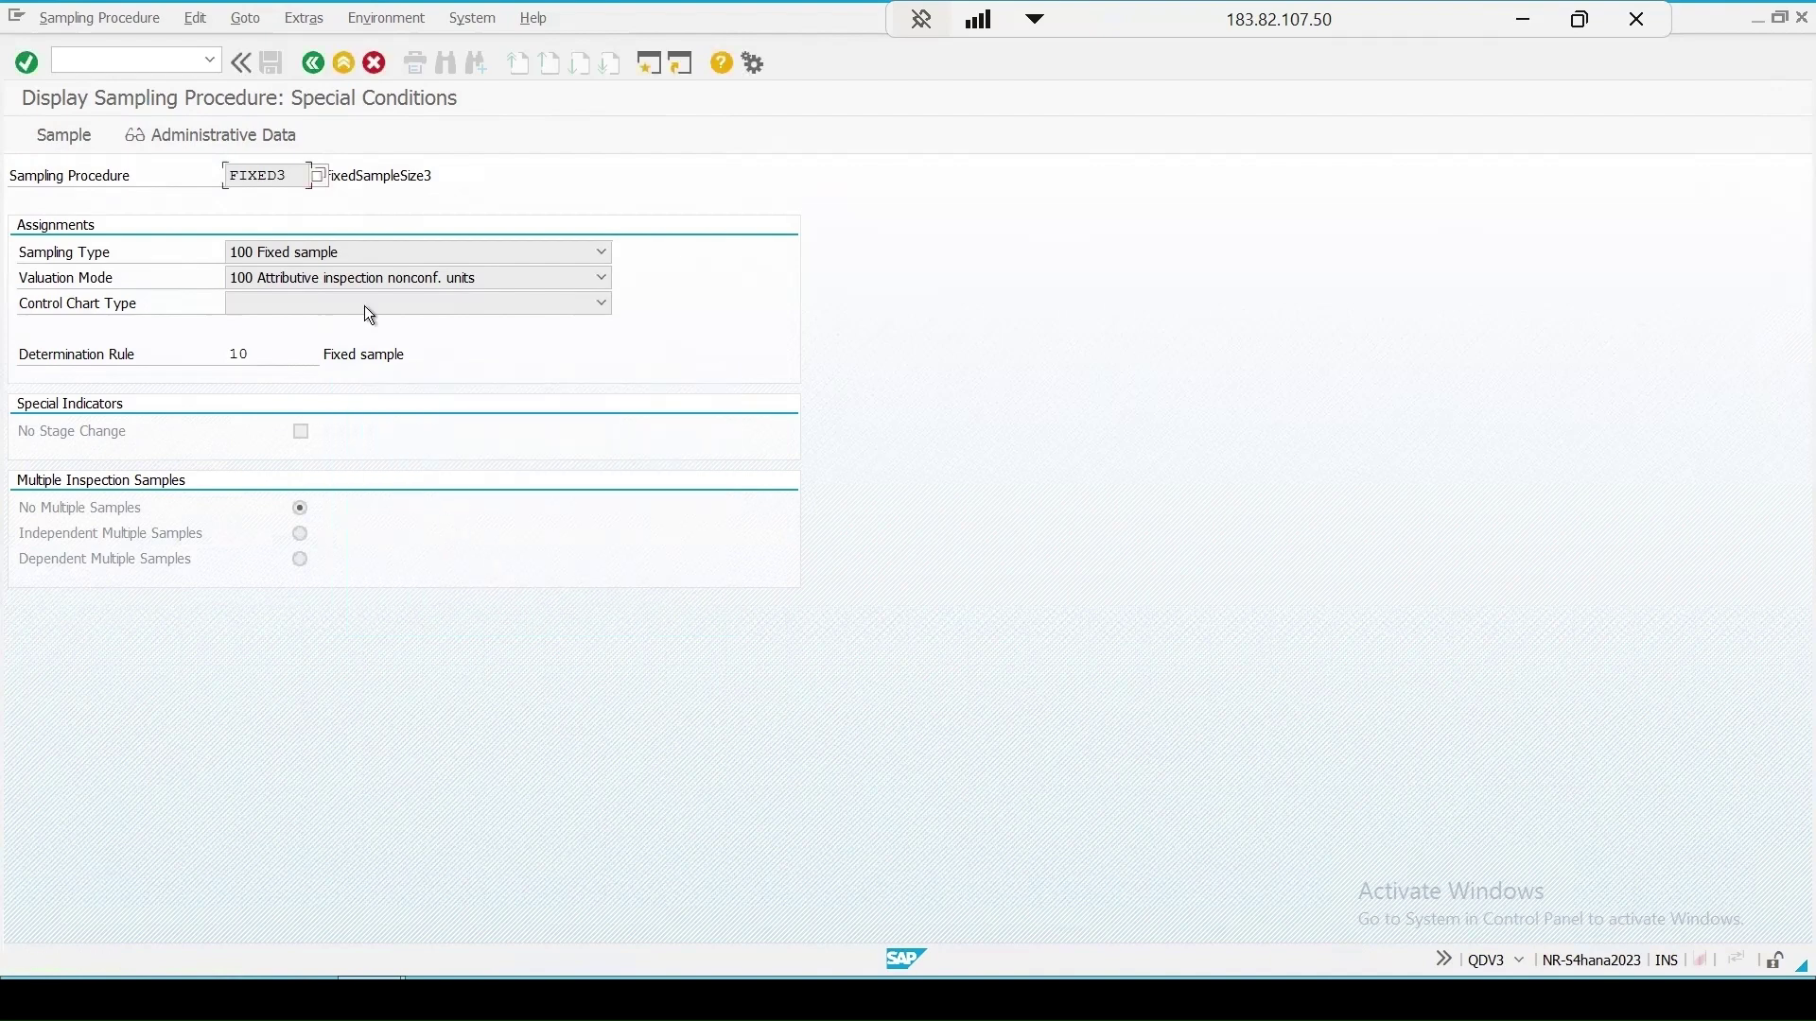
{"action": "left_click", "coordinate": [313, 64]}
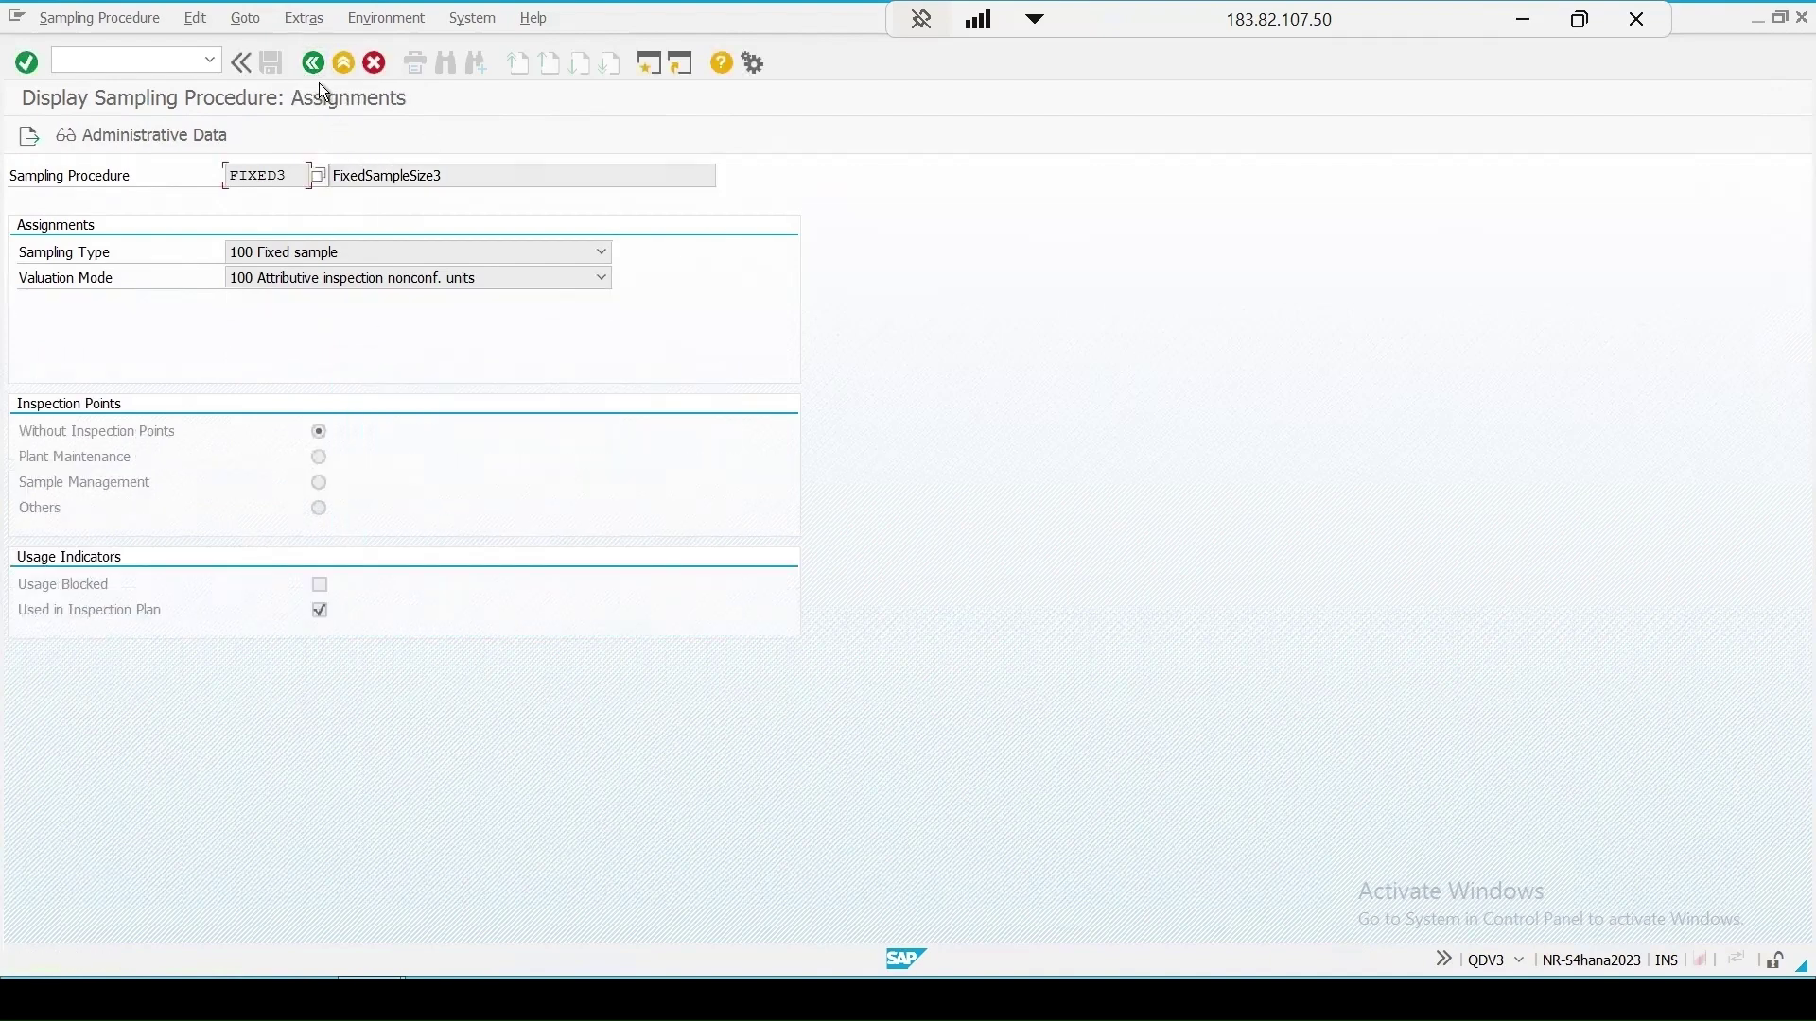
{"action": "left_click", "coordinate": [319, 62]}
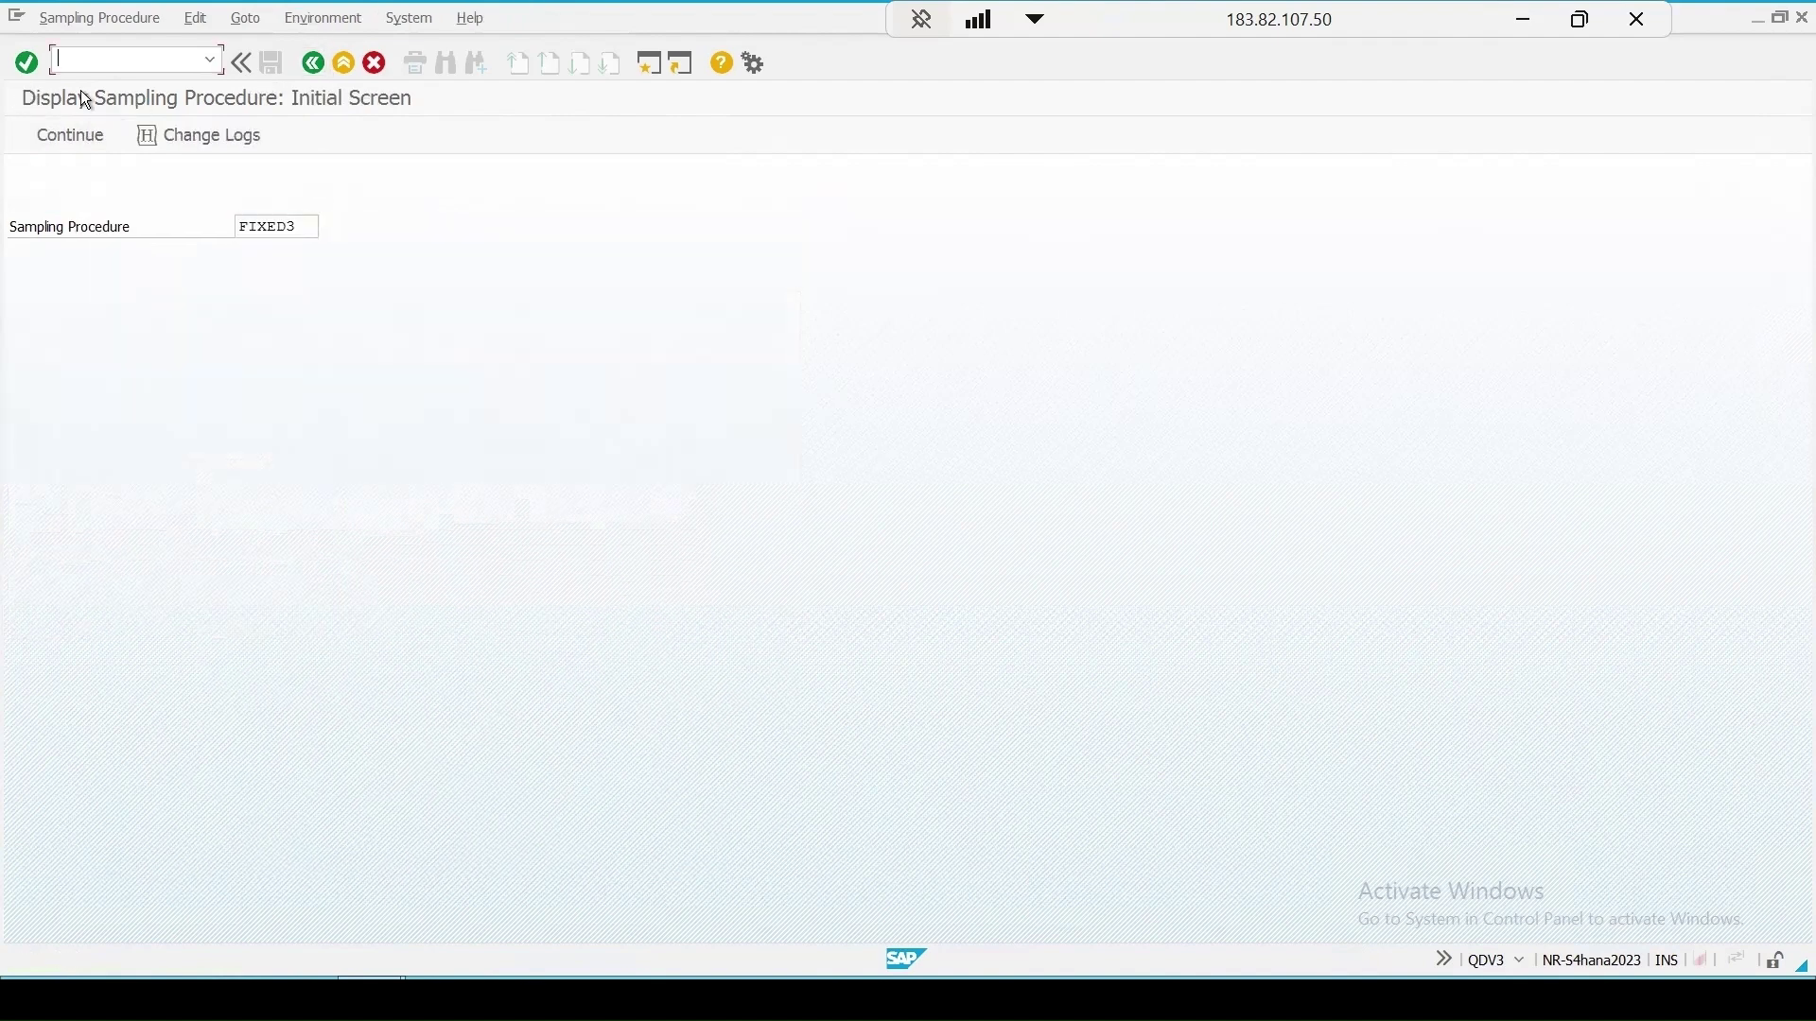
Step: Create an inspection lot manually with transaction QA01 for material 1124 in plant 1000 with a lot quantity of 15 KG, and save it
{"action": "type", "text": "/nqa01"}
{"action": "key", "text": "Return"}
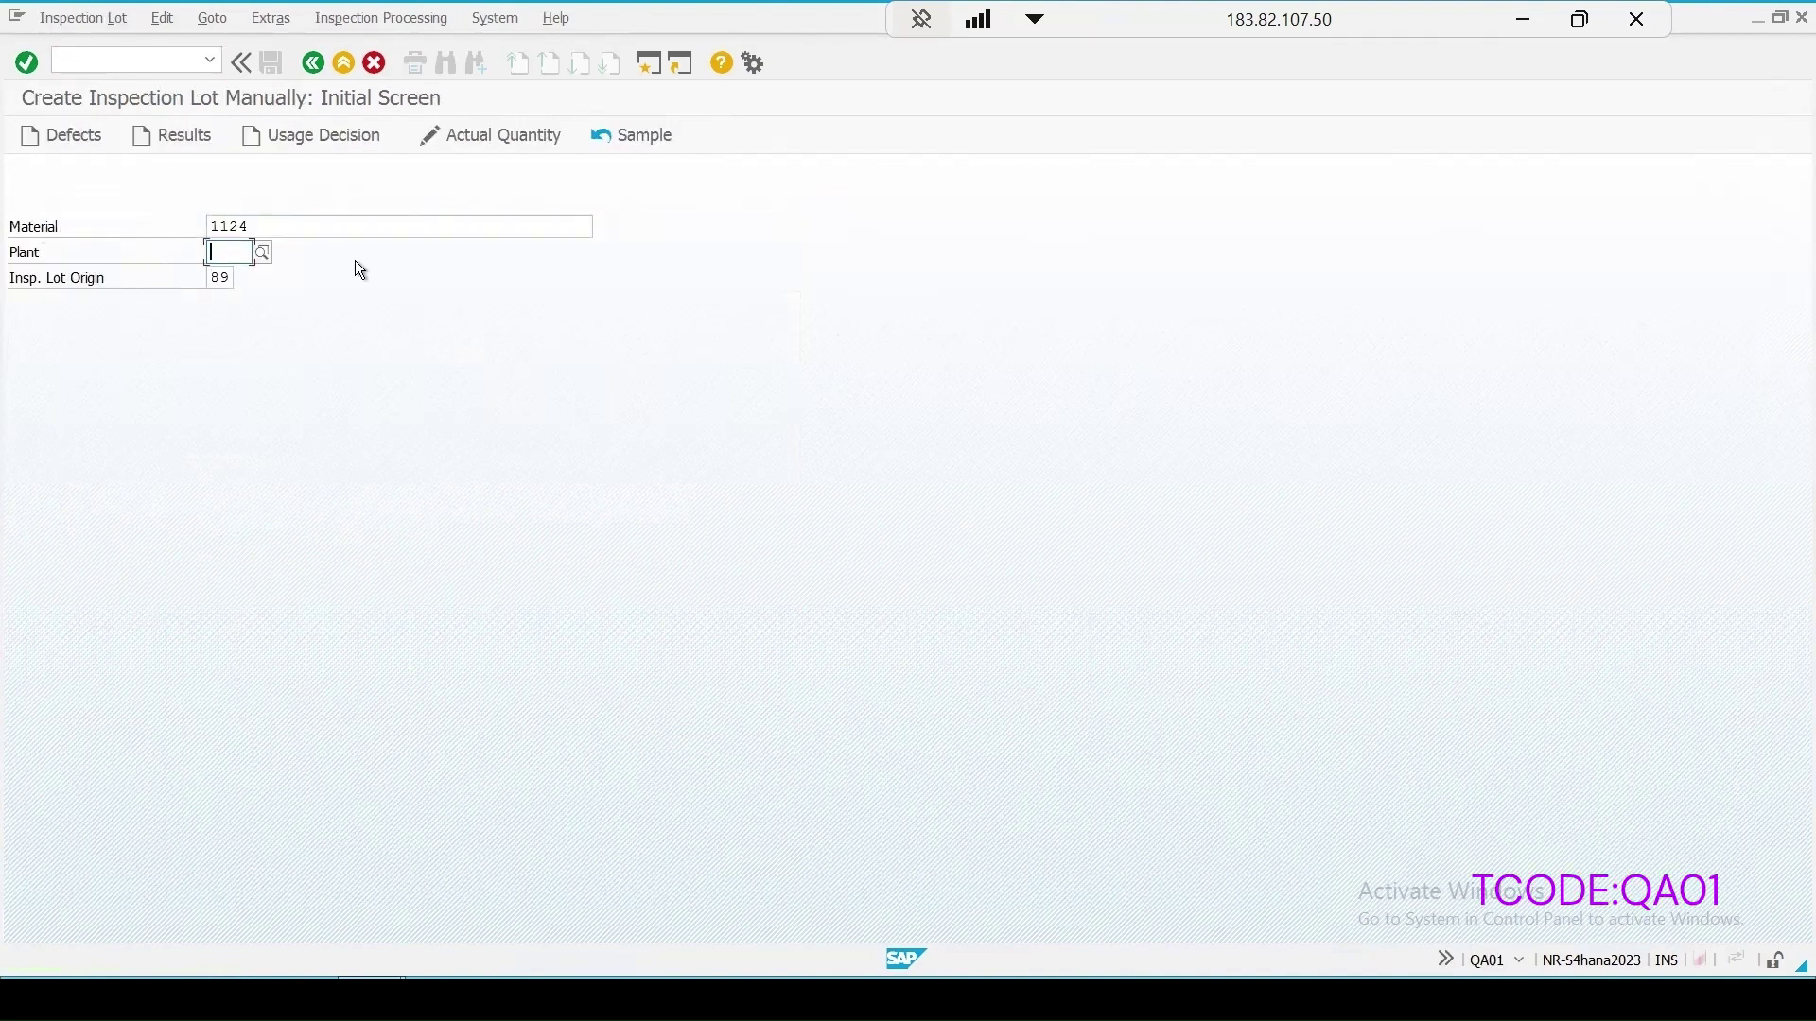
{"action": "type", "text": "1000"}
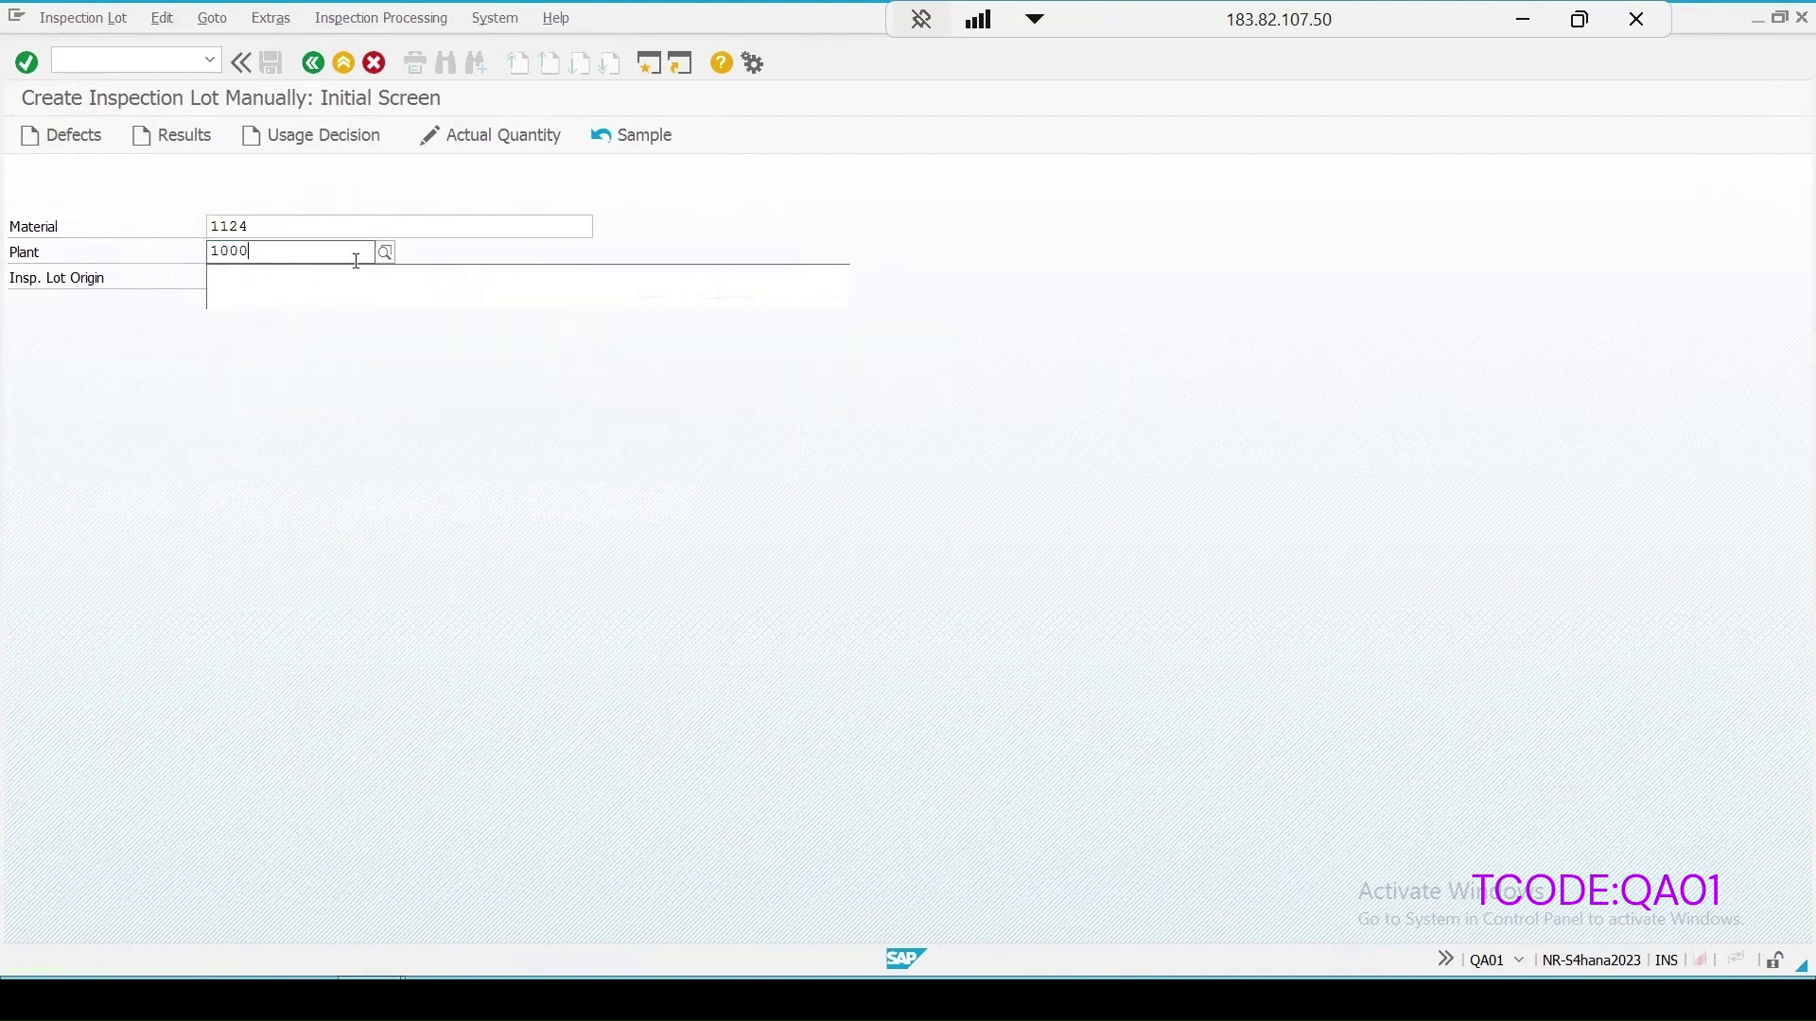
{"action": "key", "text": "Return"}
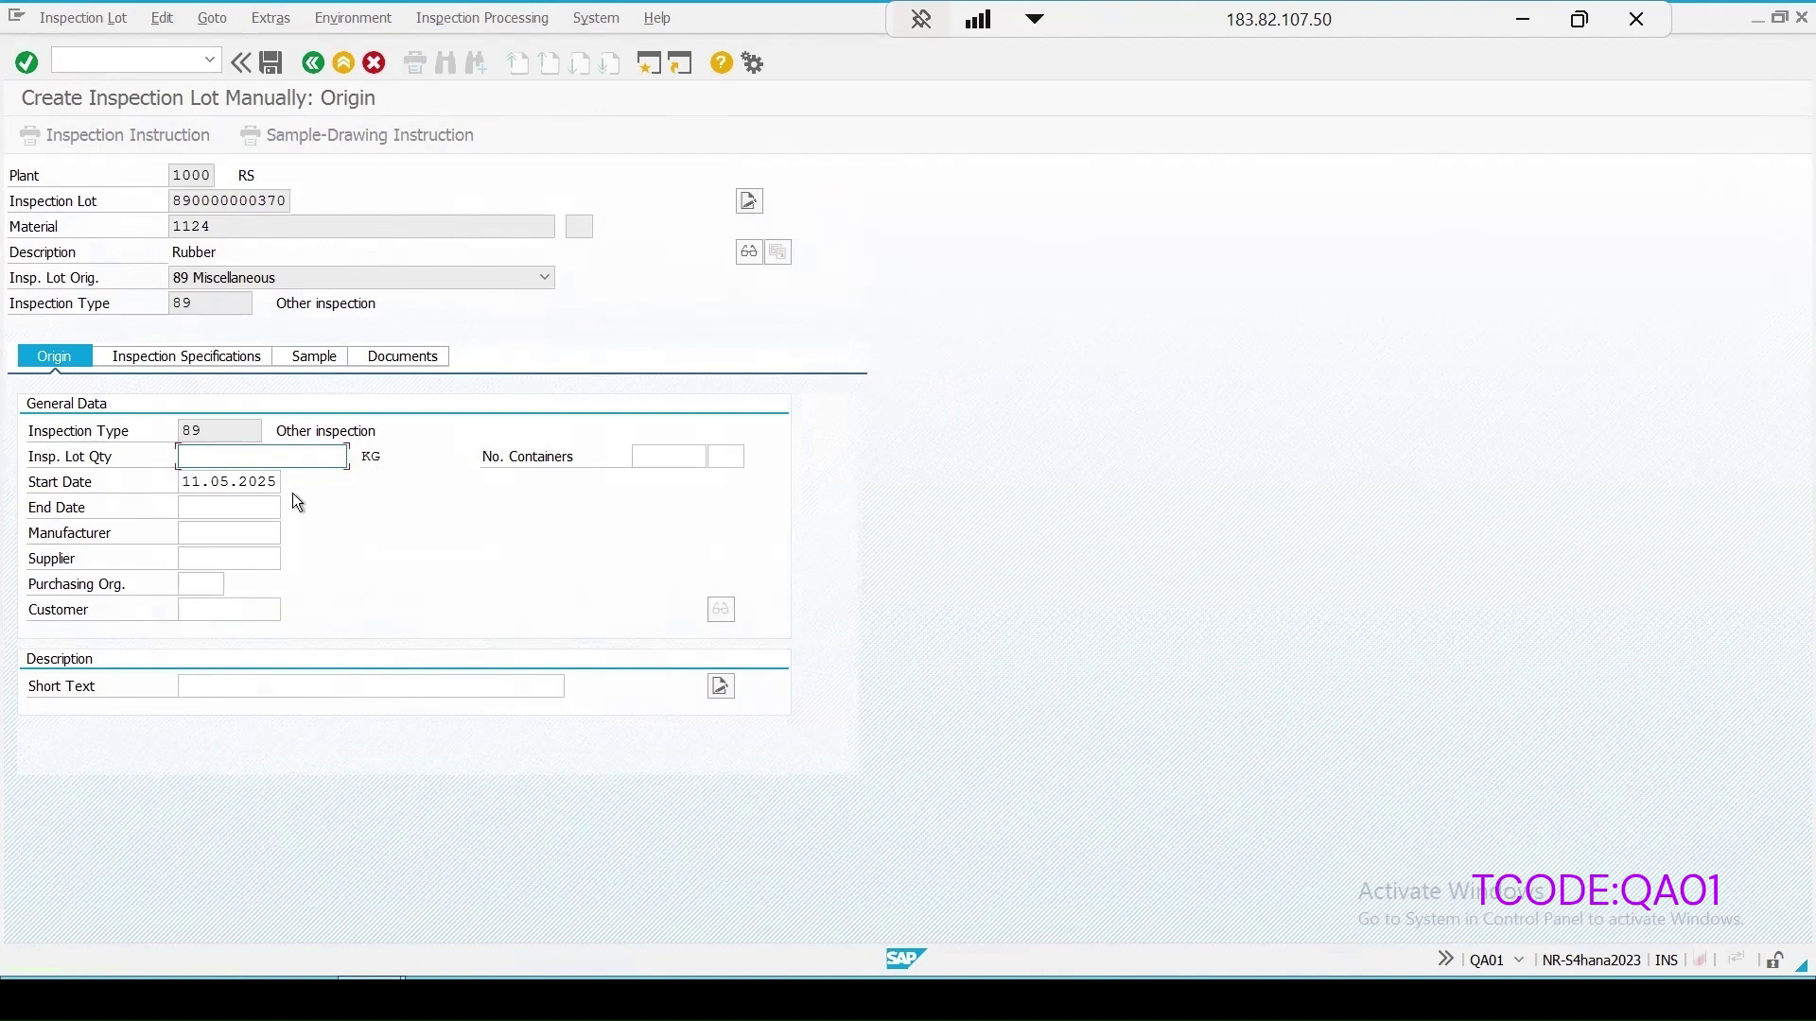
{"action": "type", "text": "15"}
{"action": "key", "text": "Return"}
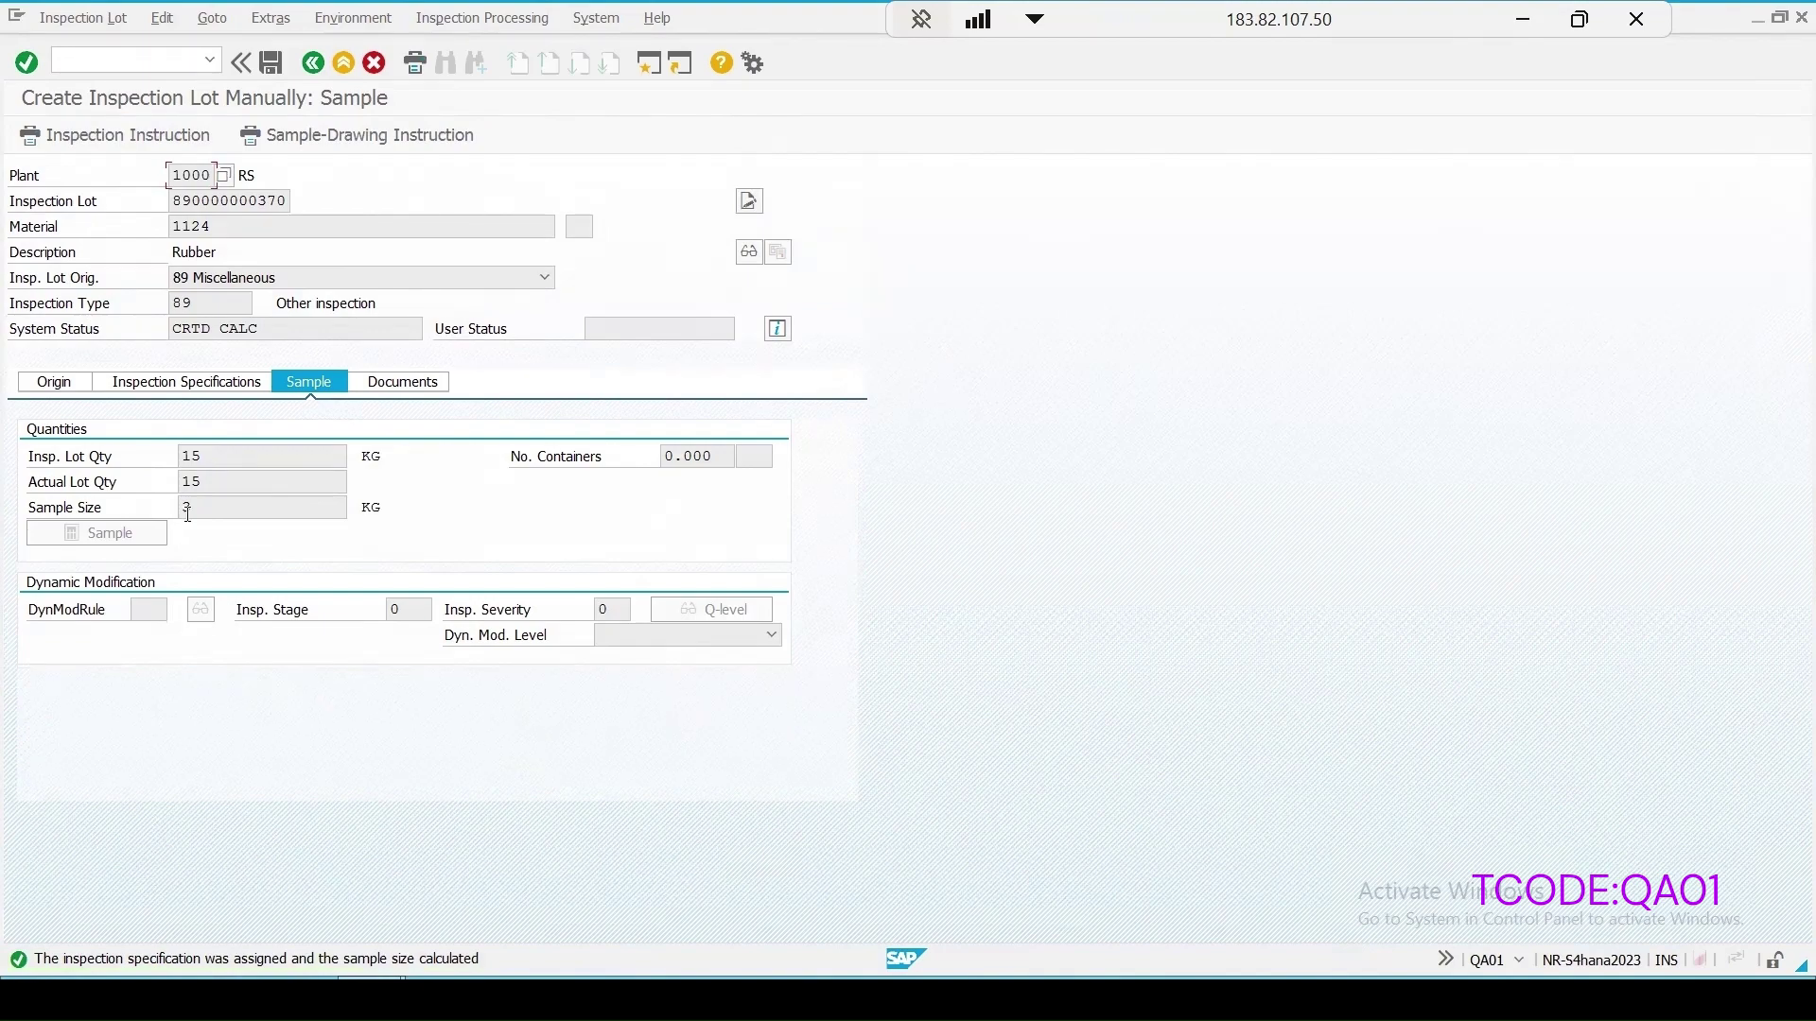
{"action": "left_click", "coordinate": [268, 62]}
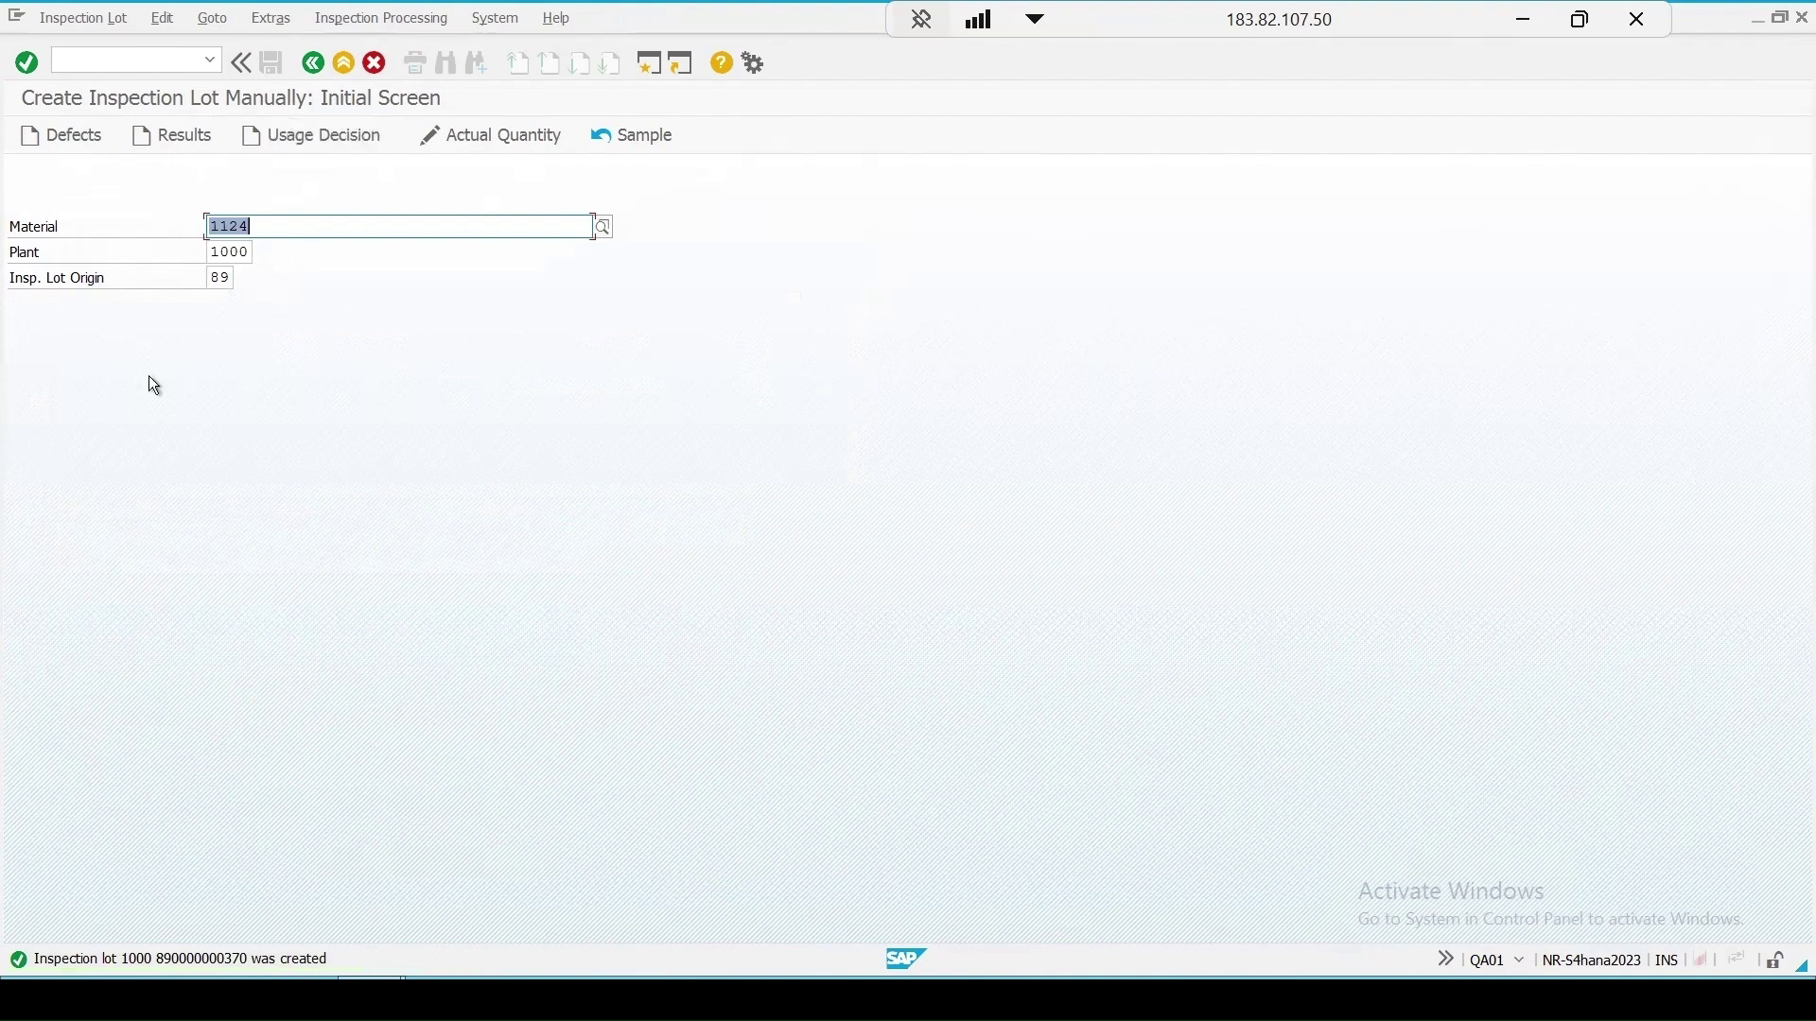
Step: Open results recording for the new inspection lot, compare the quantities to inspect for Length and Gcolor, expand Gcolor's single results, and go back
{"action": "left_click", "coordinate": [160, 132]}
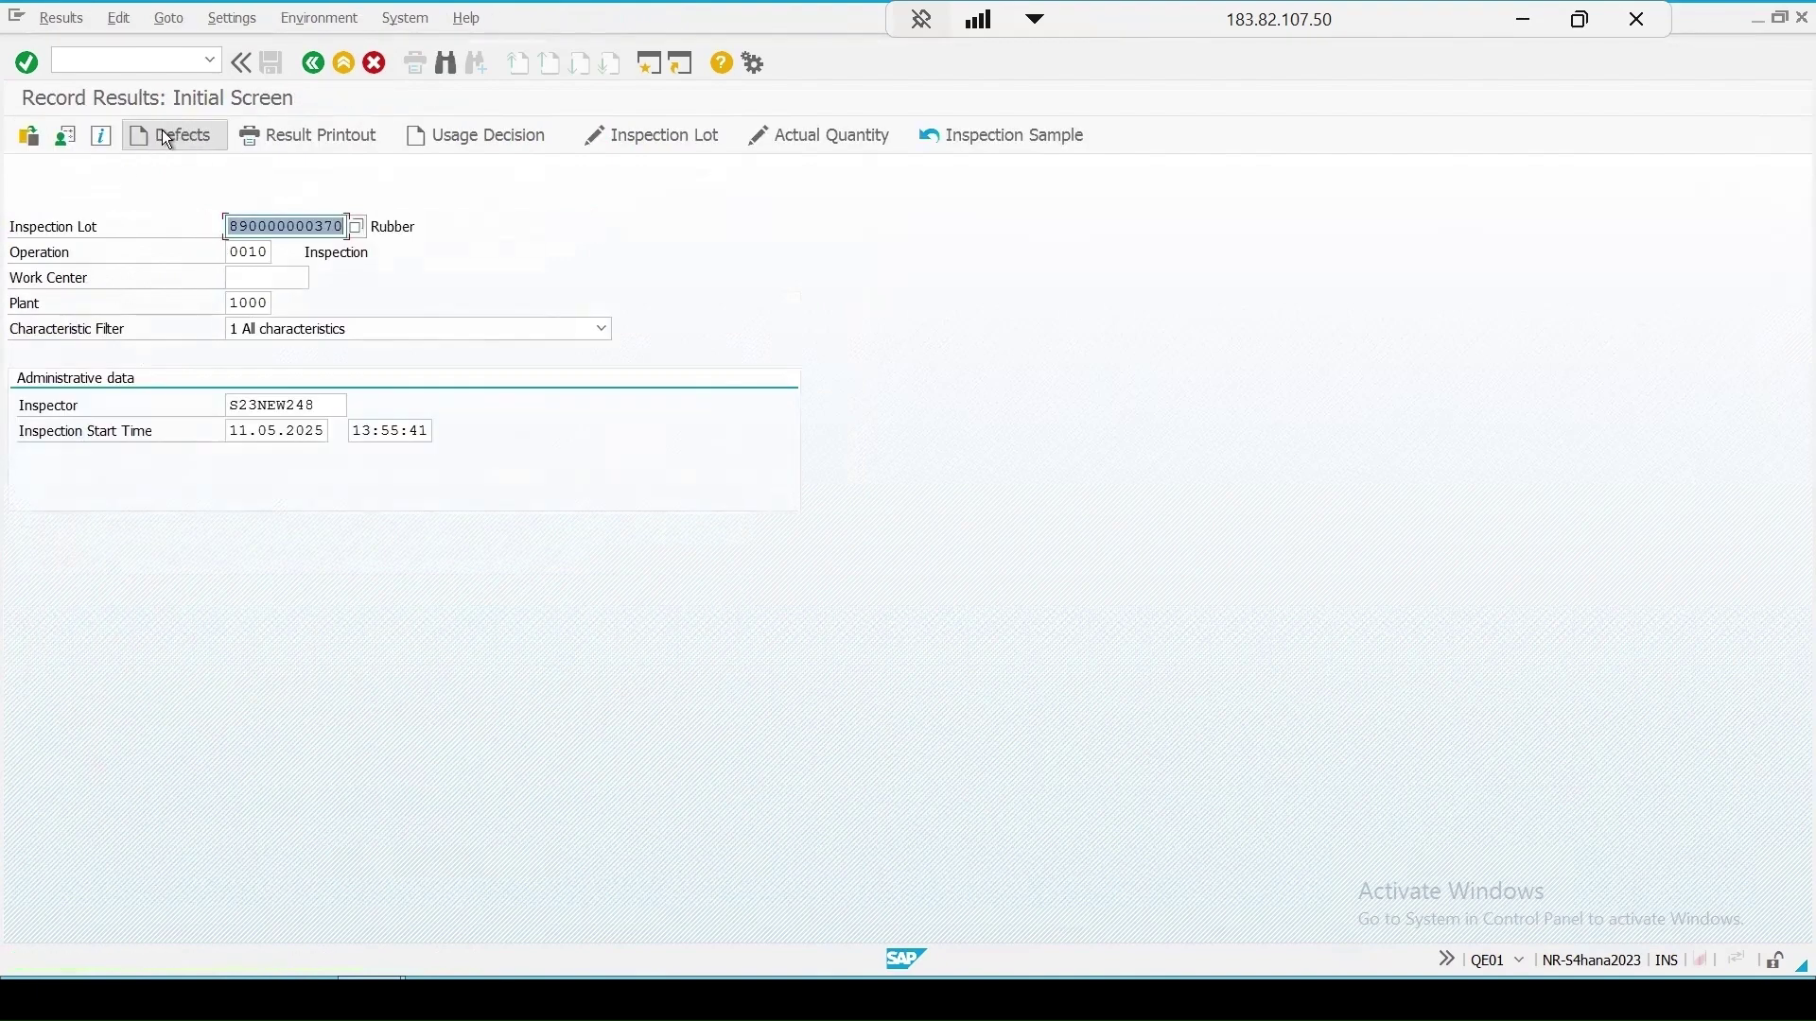
{"action": "key", "text": "Return"}
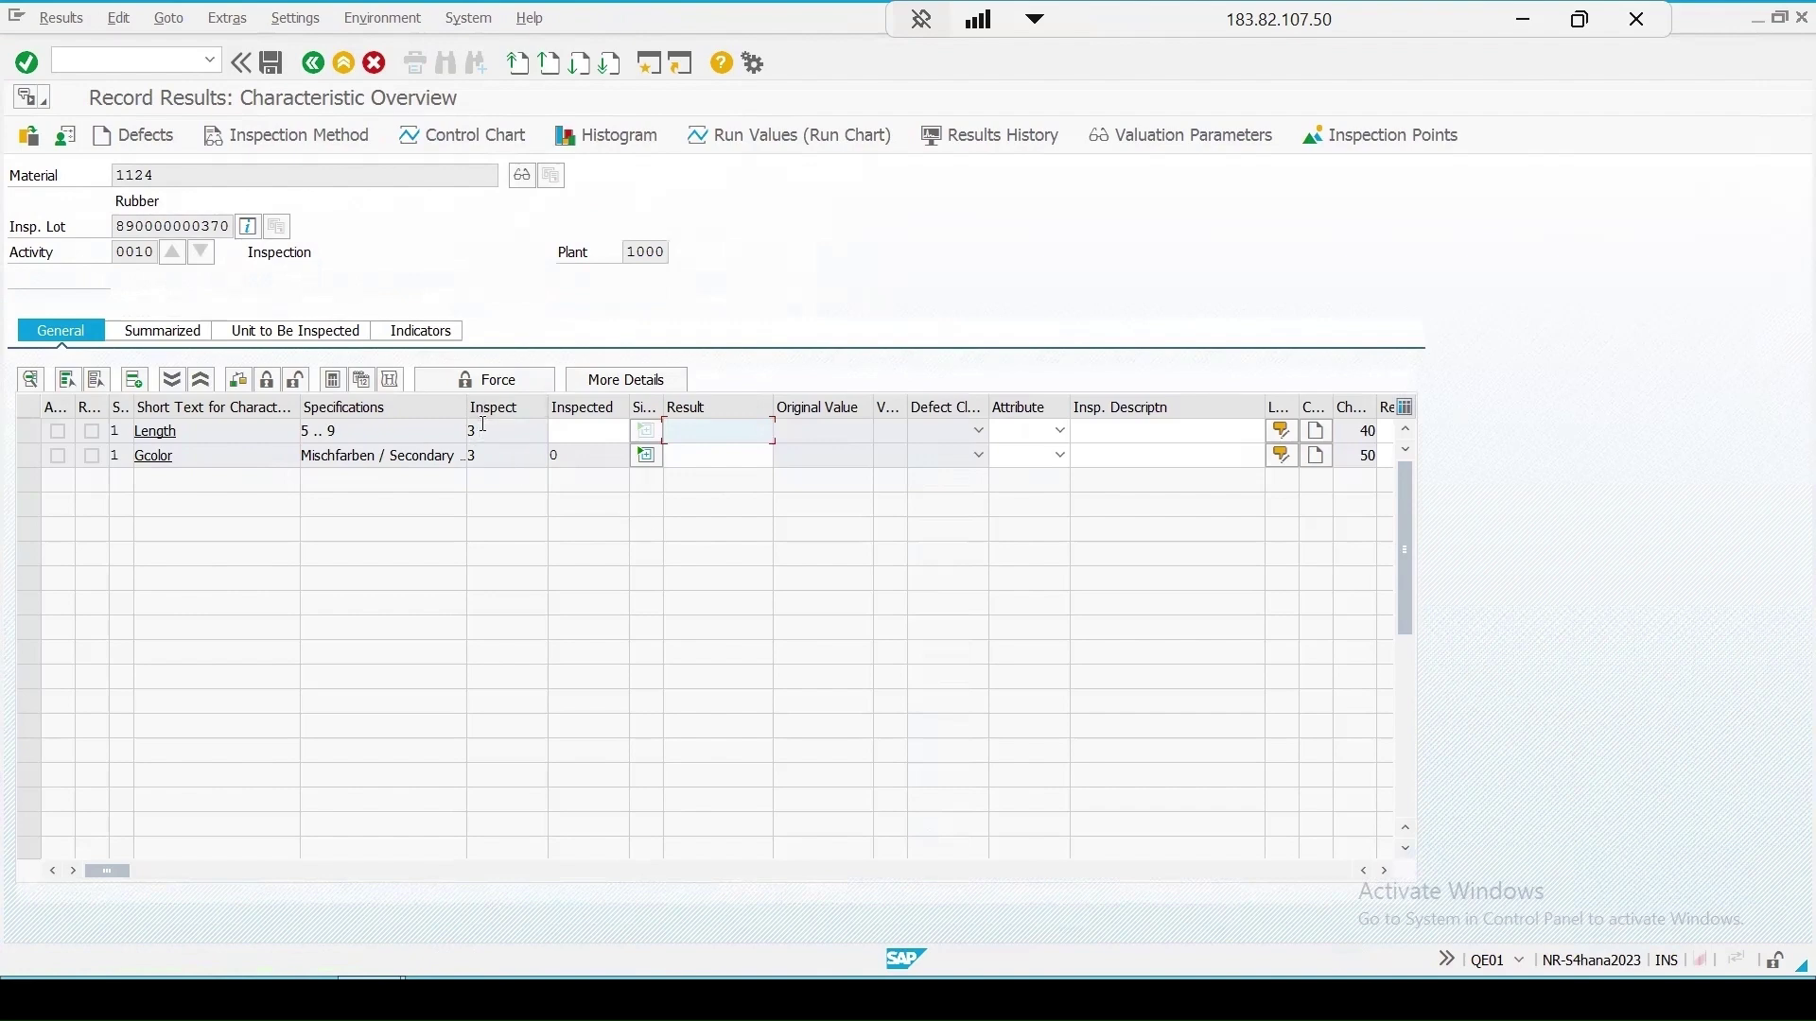
{"action": "left_click", "coordinate": [645, 456]}
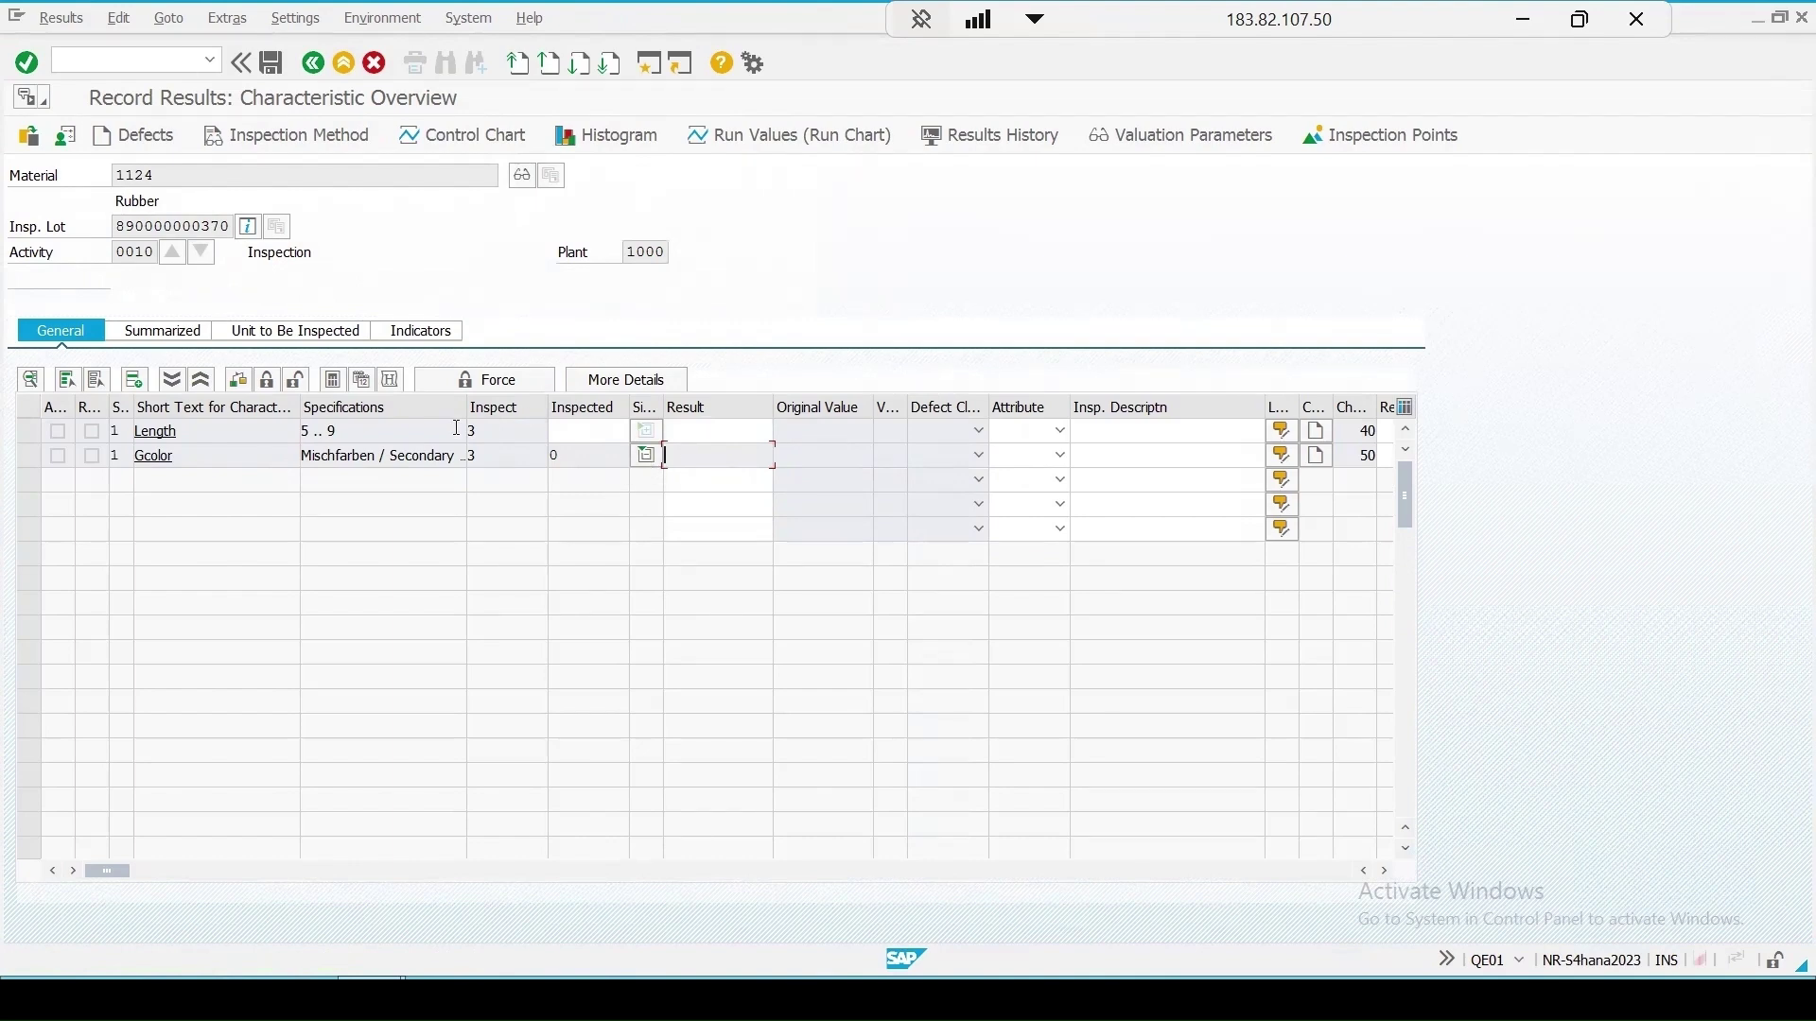
{"action": "left_click", "coordinate": [309, 70]}
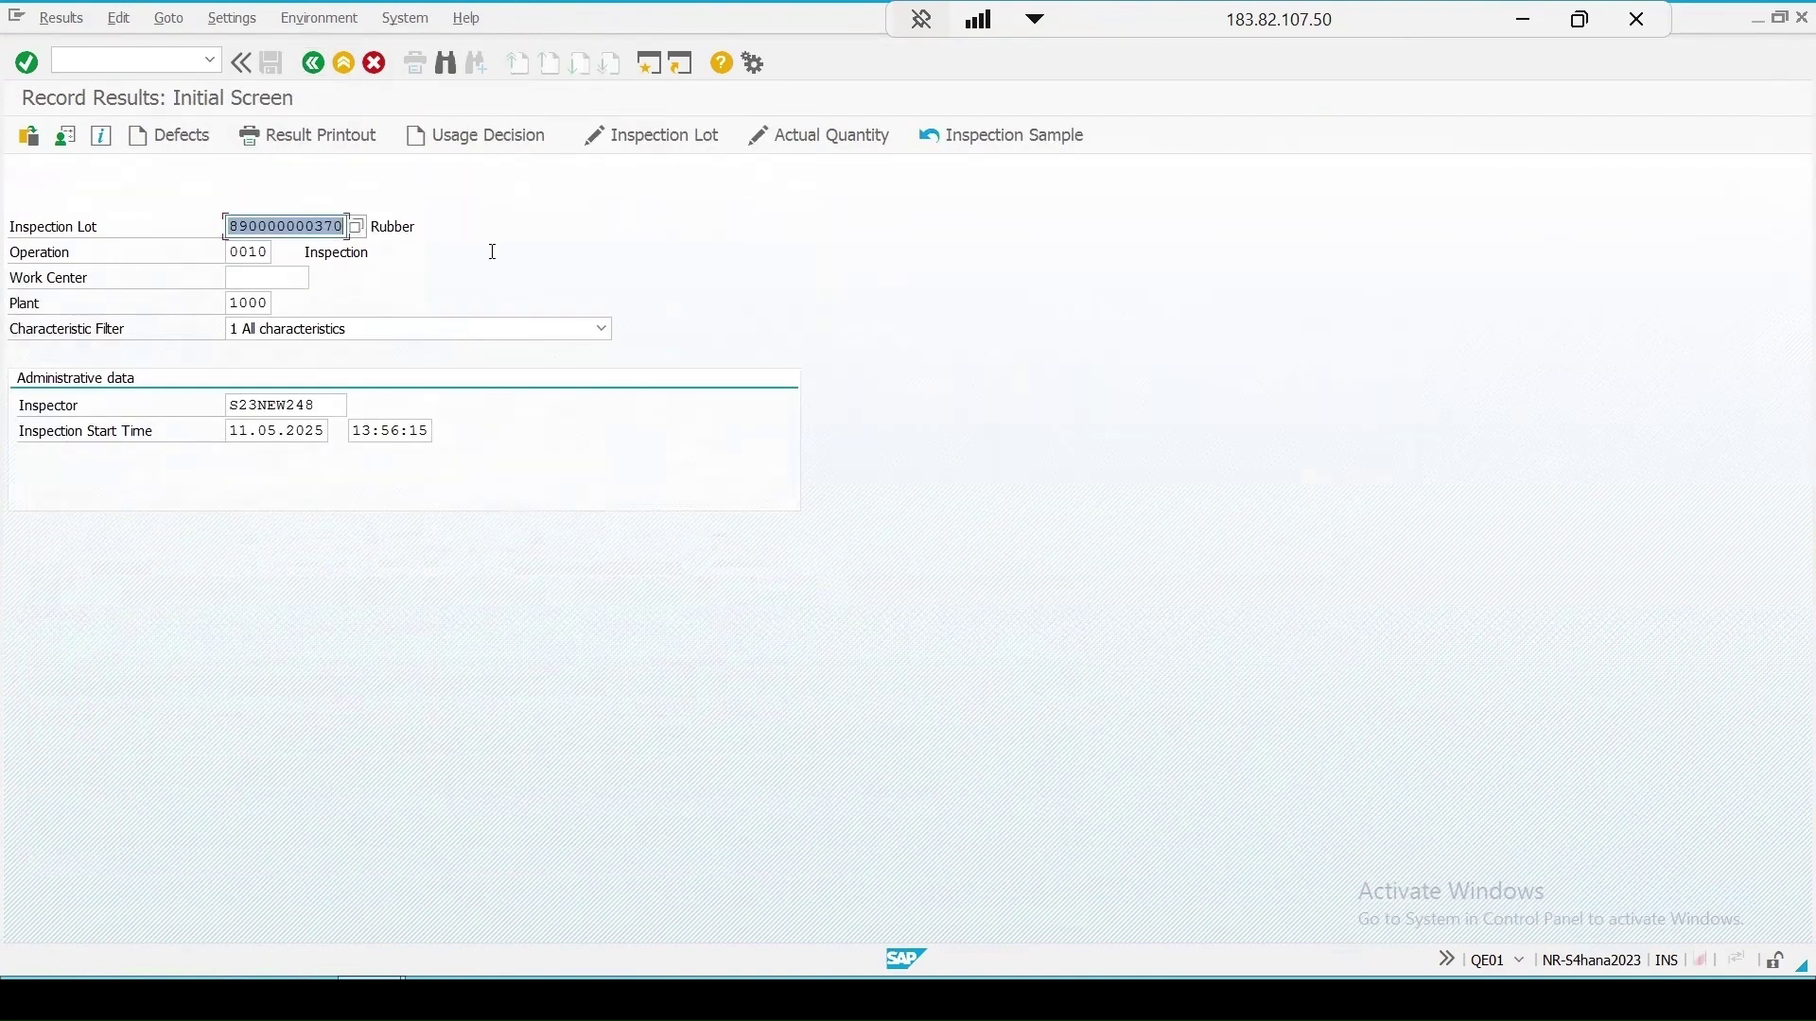
Step: Open the inspection lot's assigned inspection plan, group 34, and display the inspection characteristics of operation 0010
{"action": "left_click", "coordinate": [656, 138]}
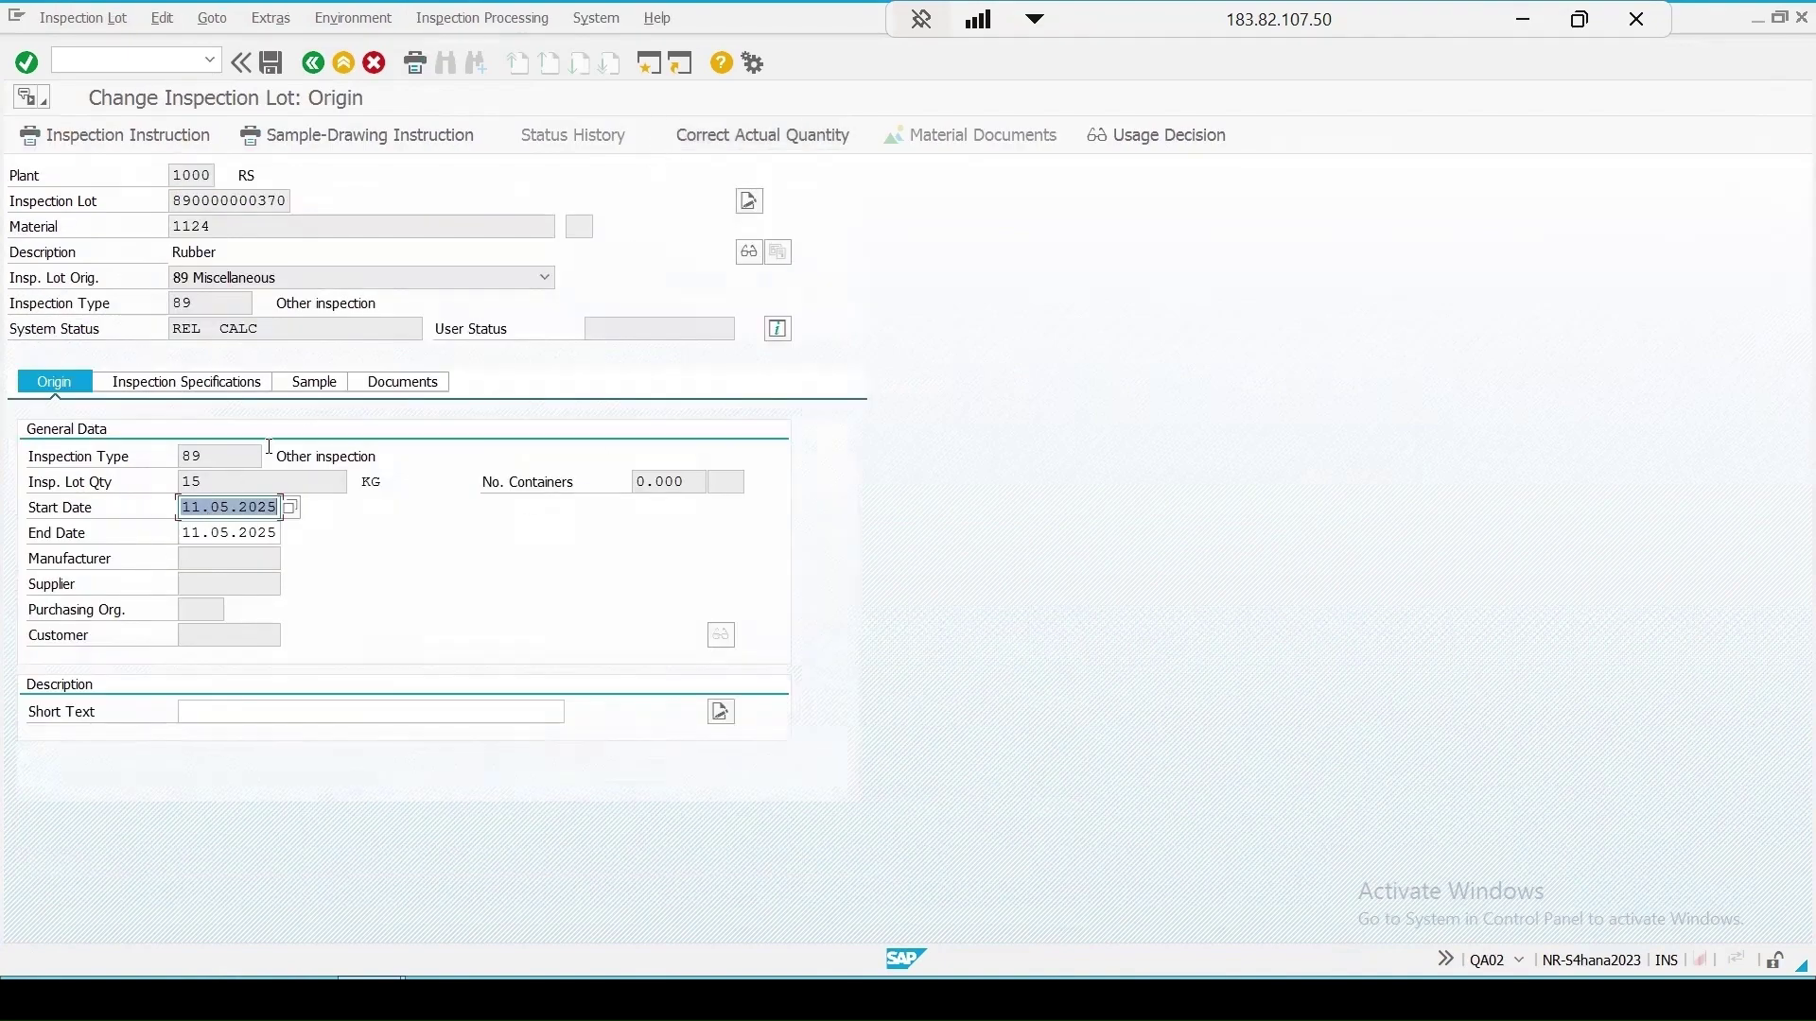
{"action": "left_click", "coordinate": [217, 384]}
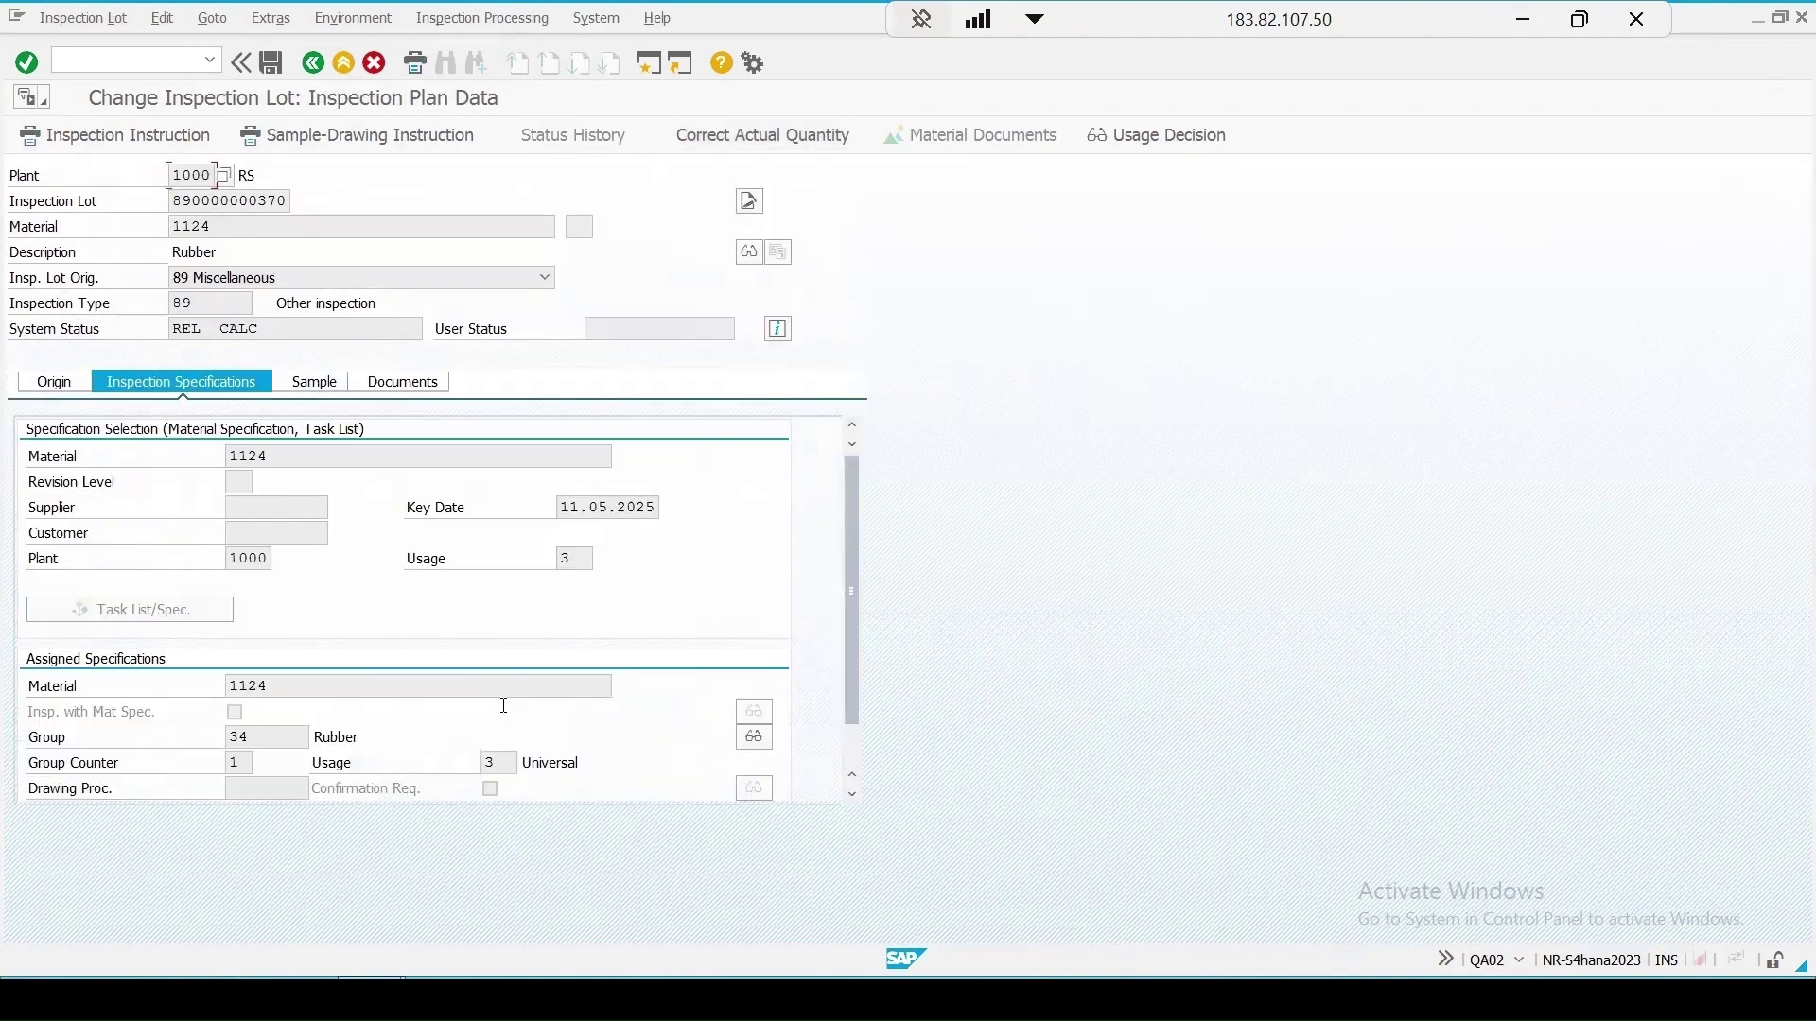
{"action": "left_click", "coordinate": [755, 739]}
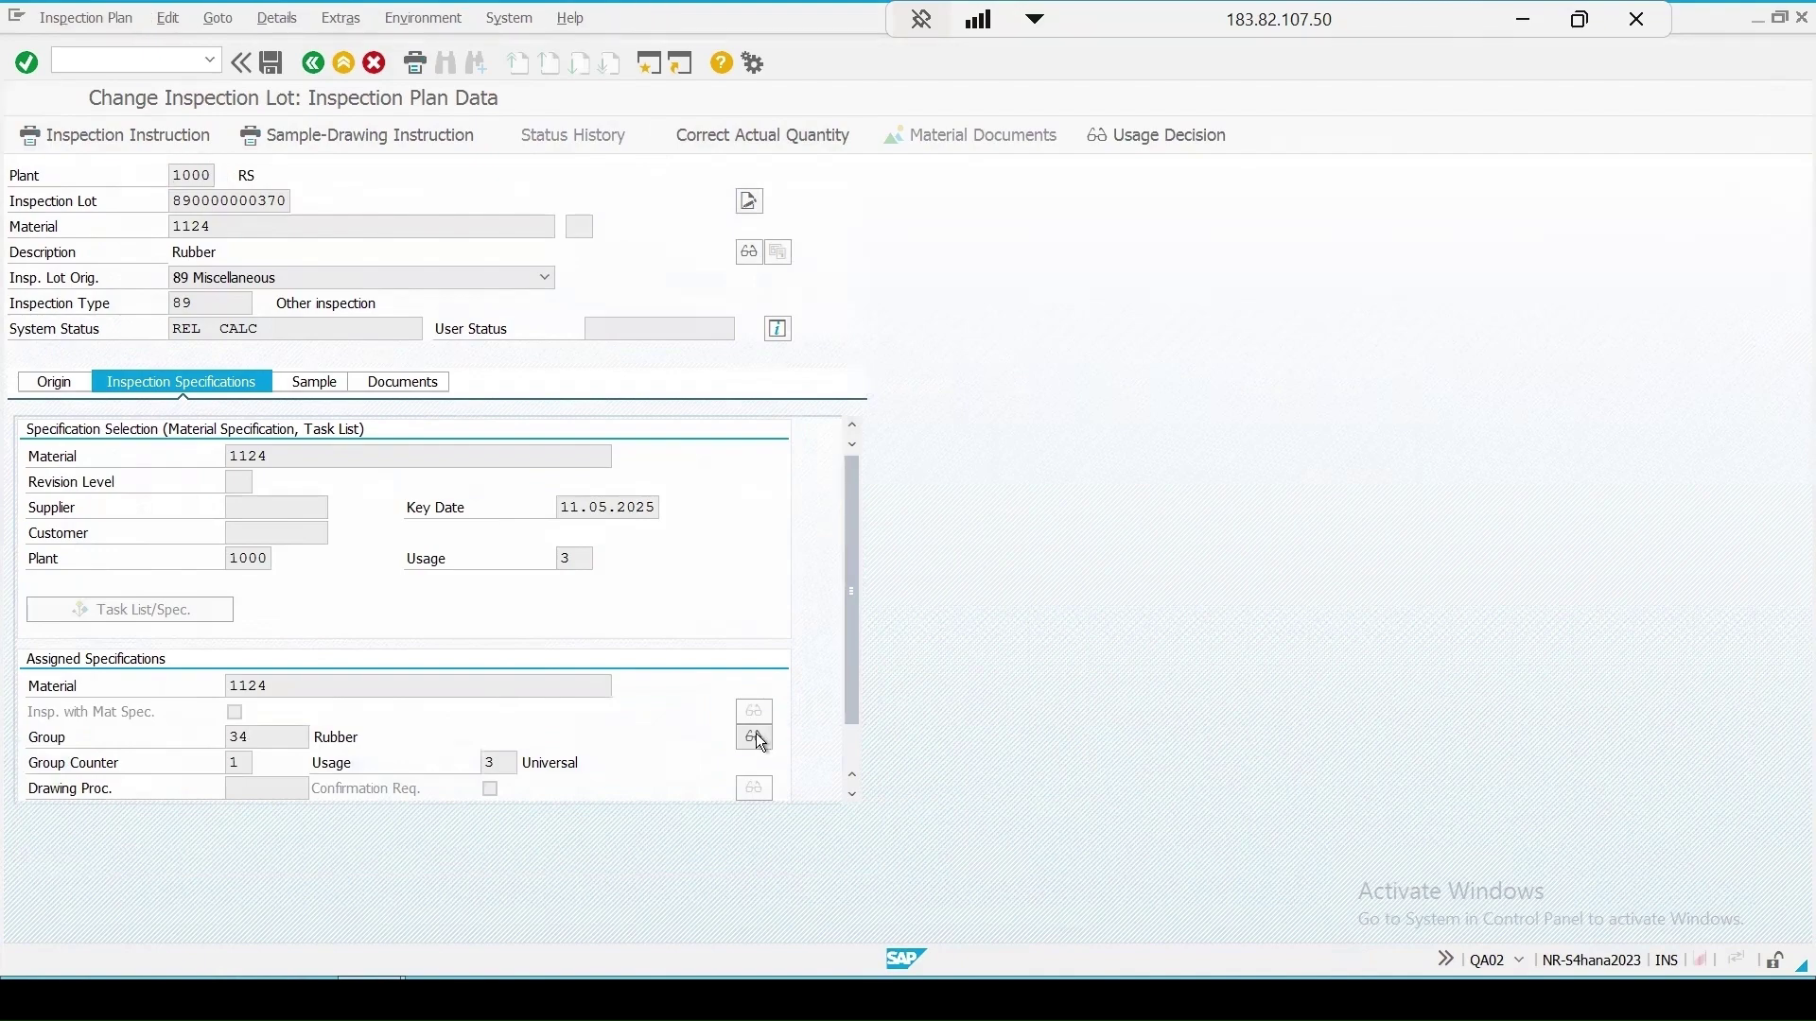
{"action": "left_click", "coordinate": [32, 276]}
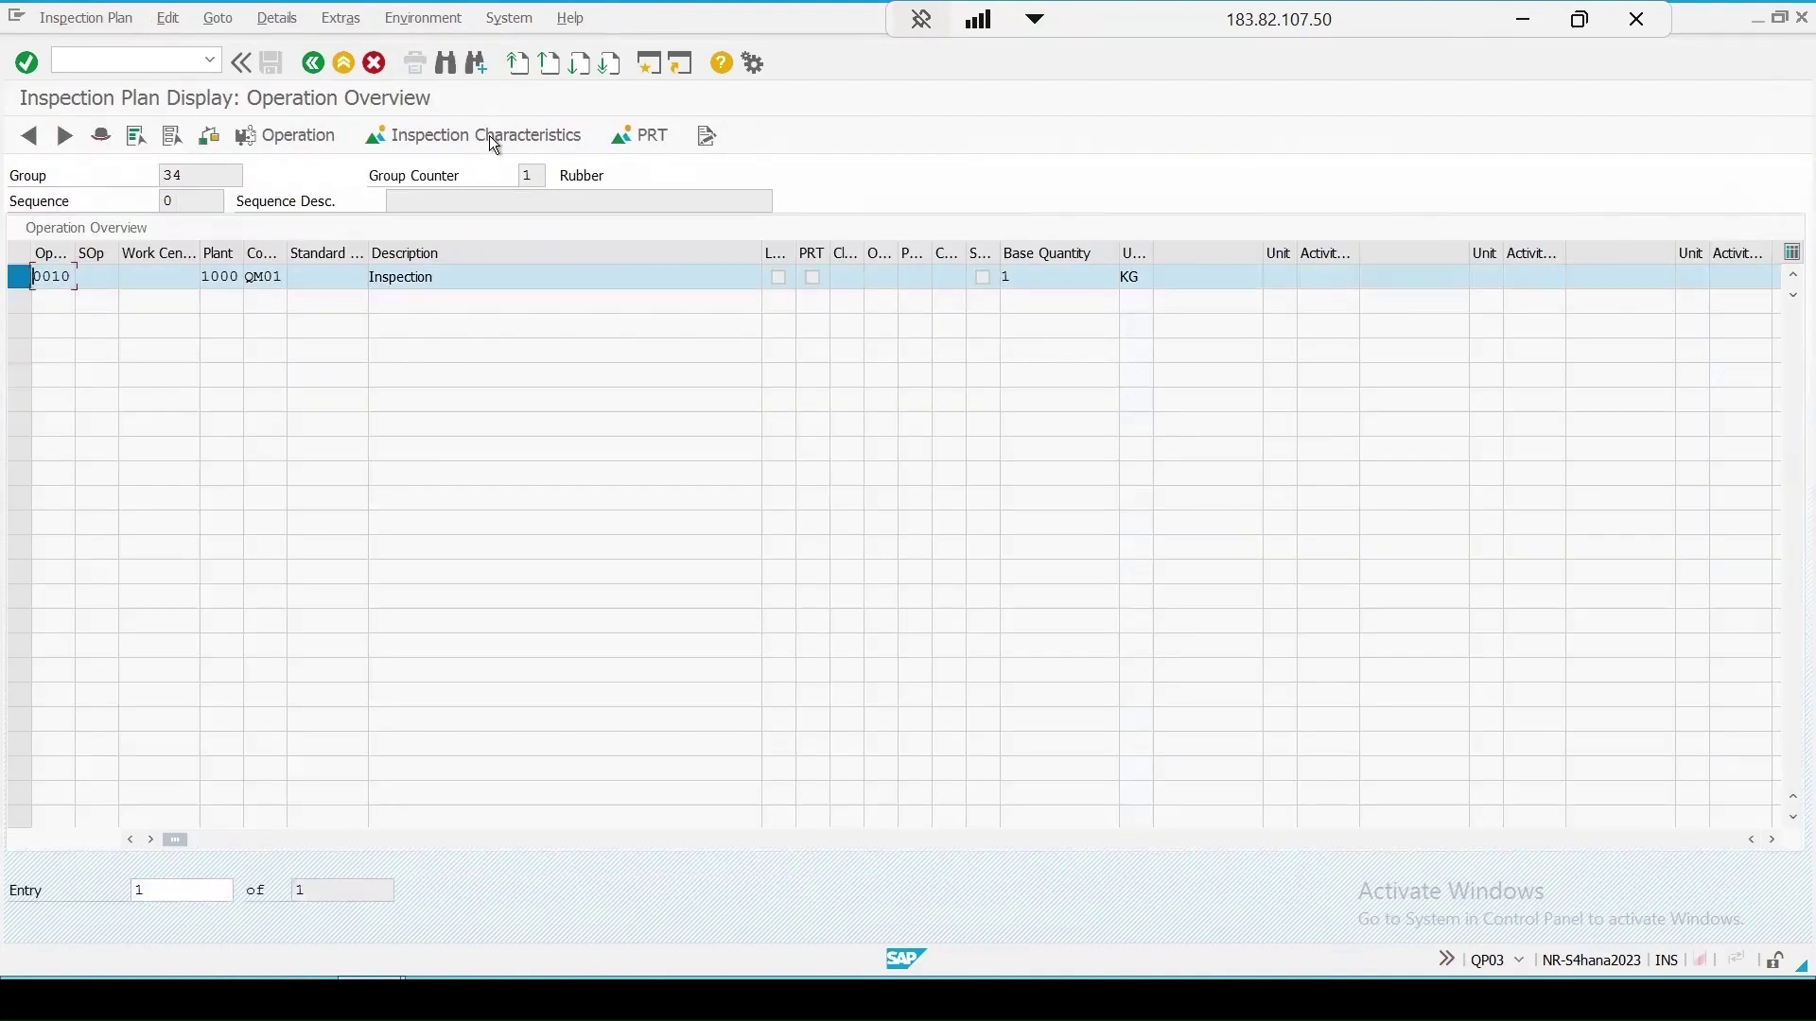
{"action": "left_click", "coordinate": [462, 142]}
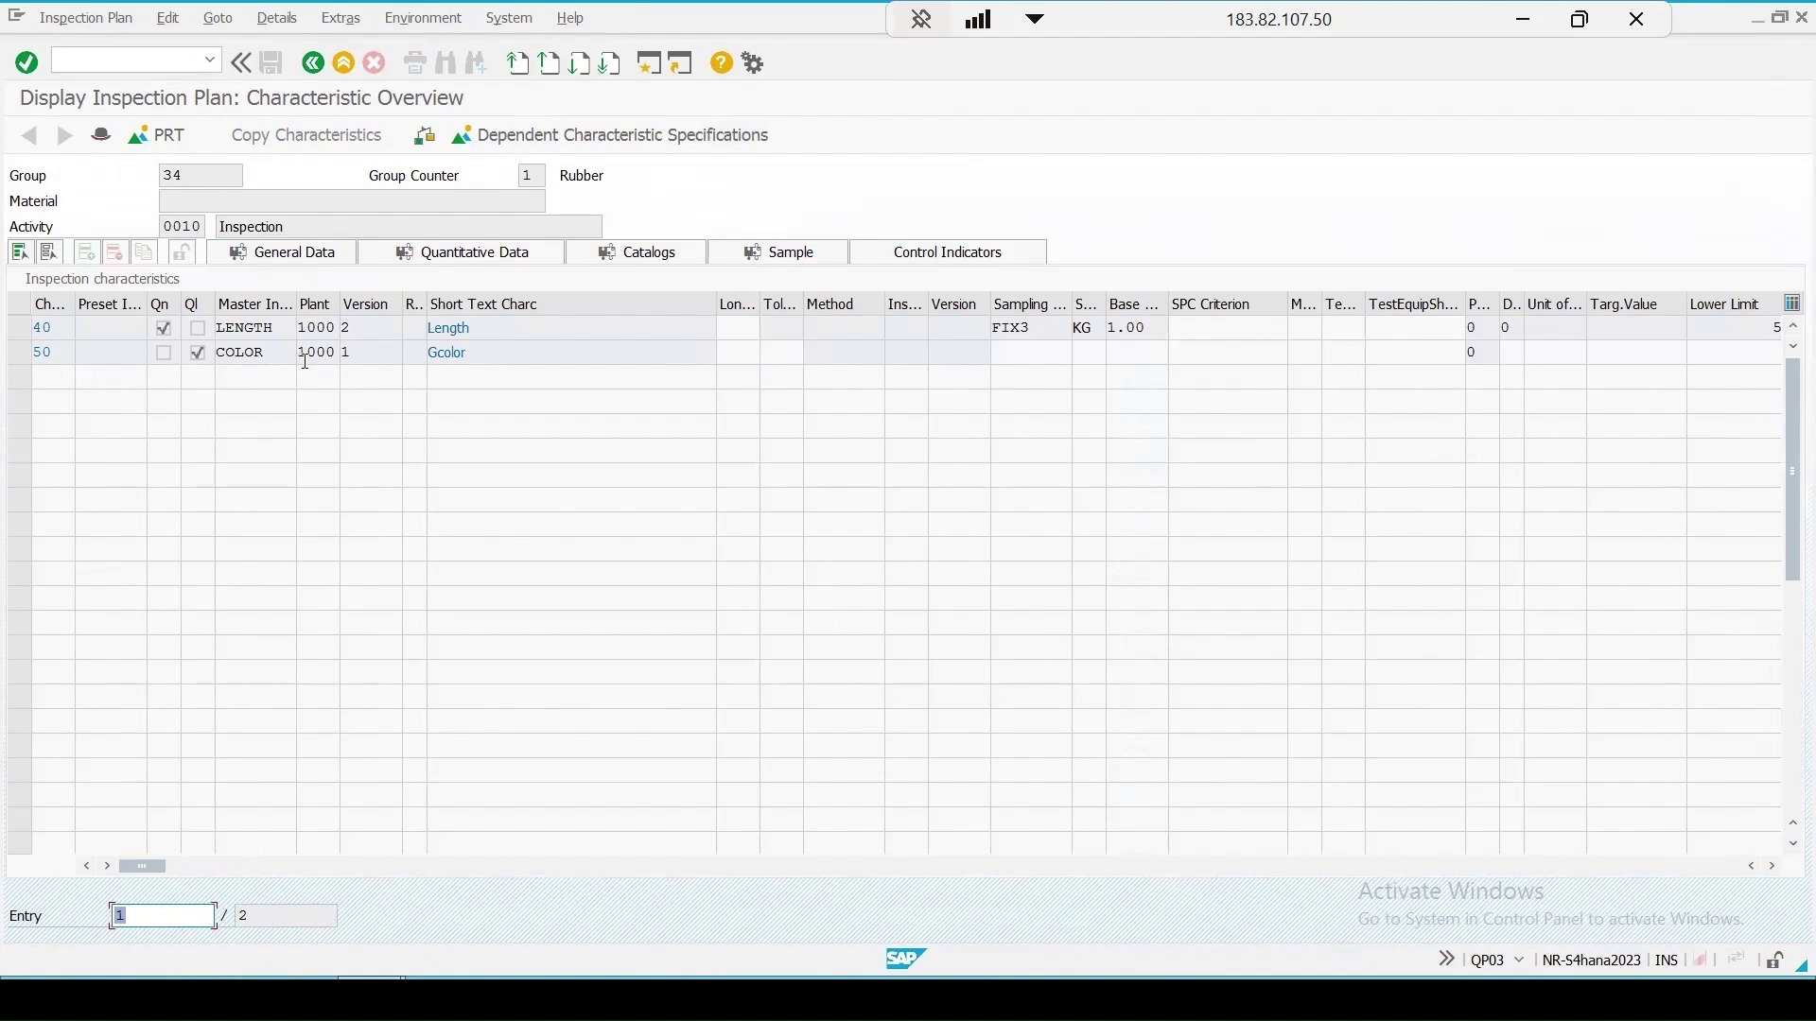
Step: Check the sample size of sampling procedure FIX3 assigned to the Length characteristic, and return to the characteristic overview
{"action": "left_click", "coordinate": [1019, 329]}
{"action": "double_click", "coordinate": [1022, 335]}
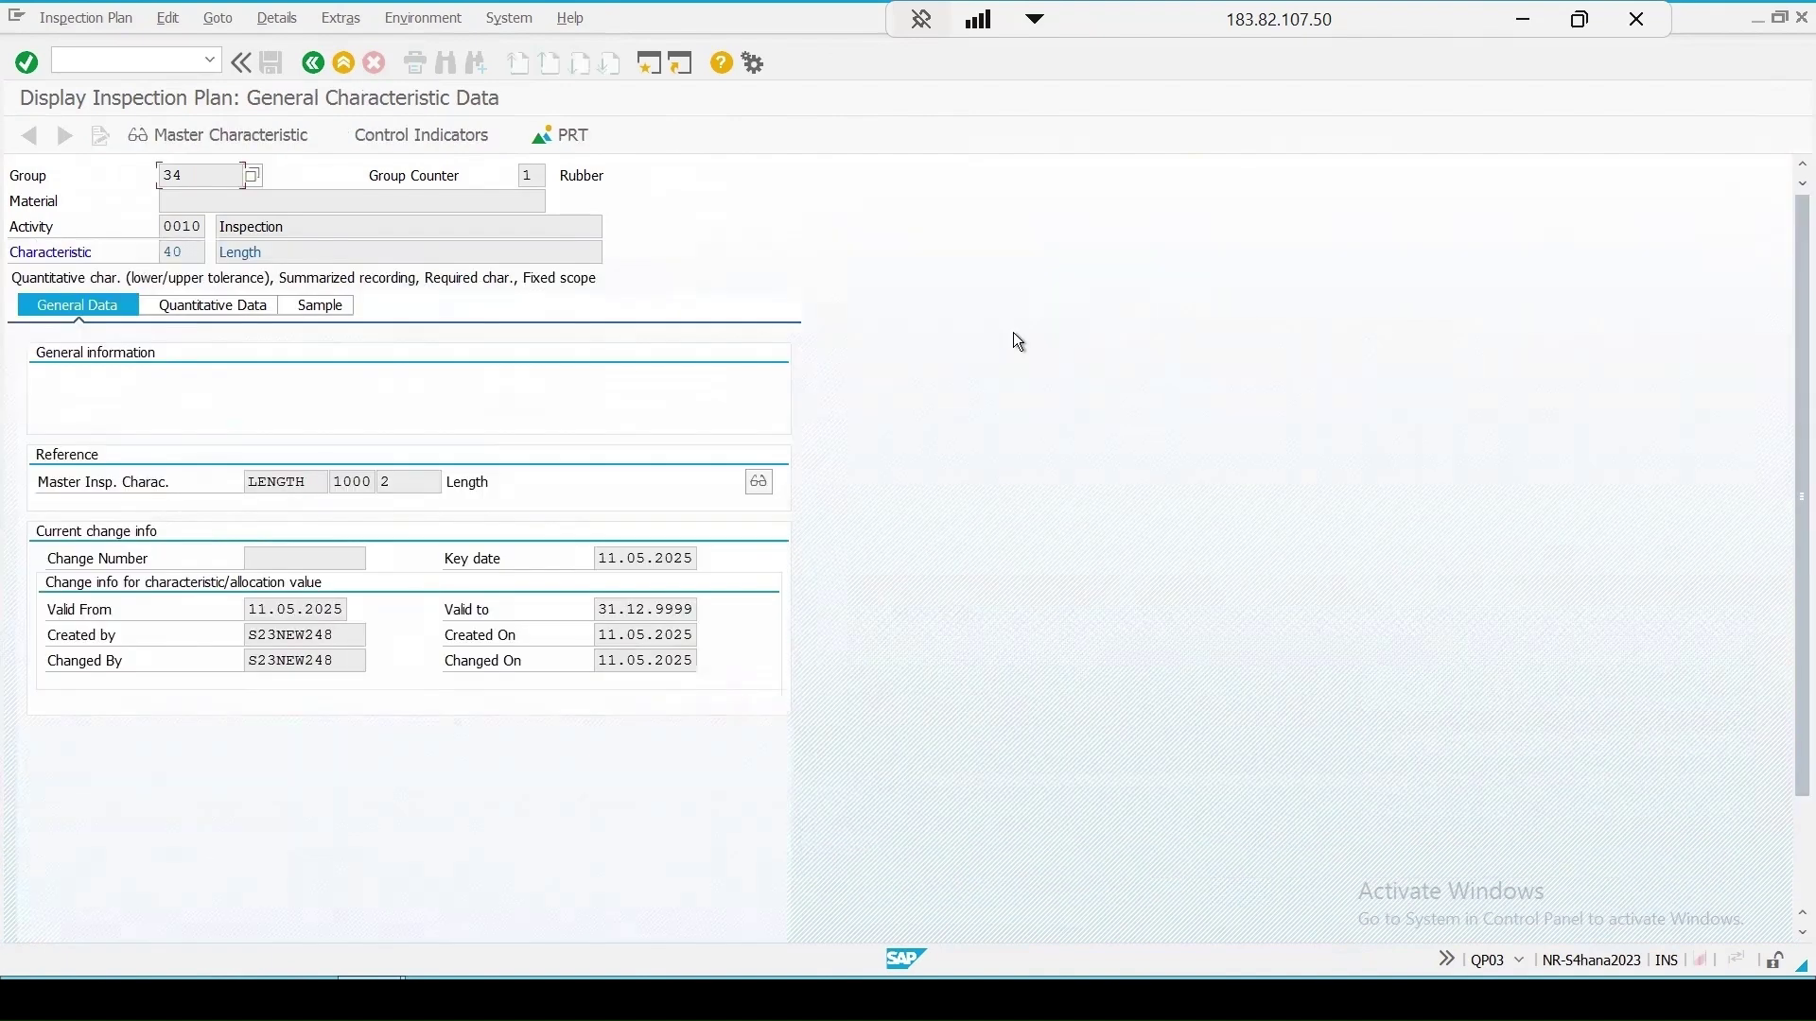
{"action": "left_click", "coordinate": [333, 304]}
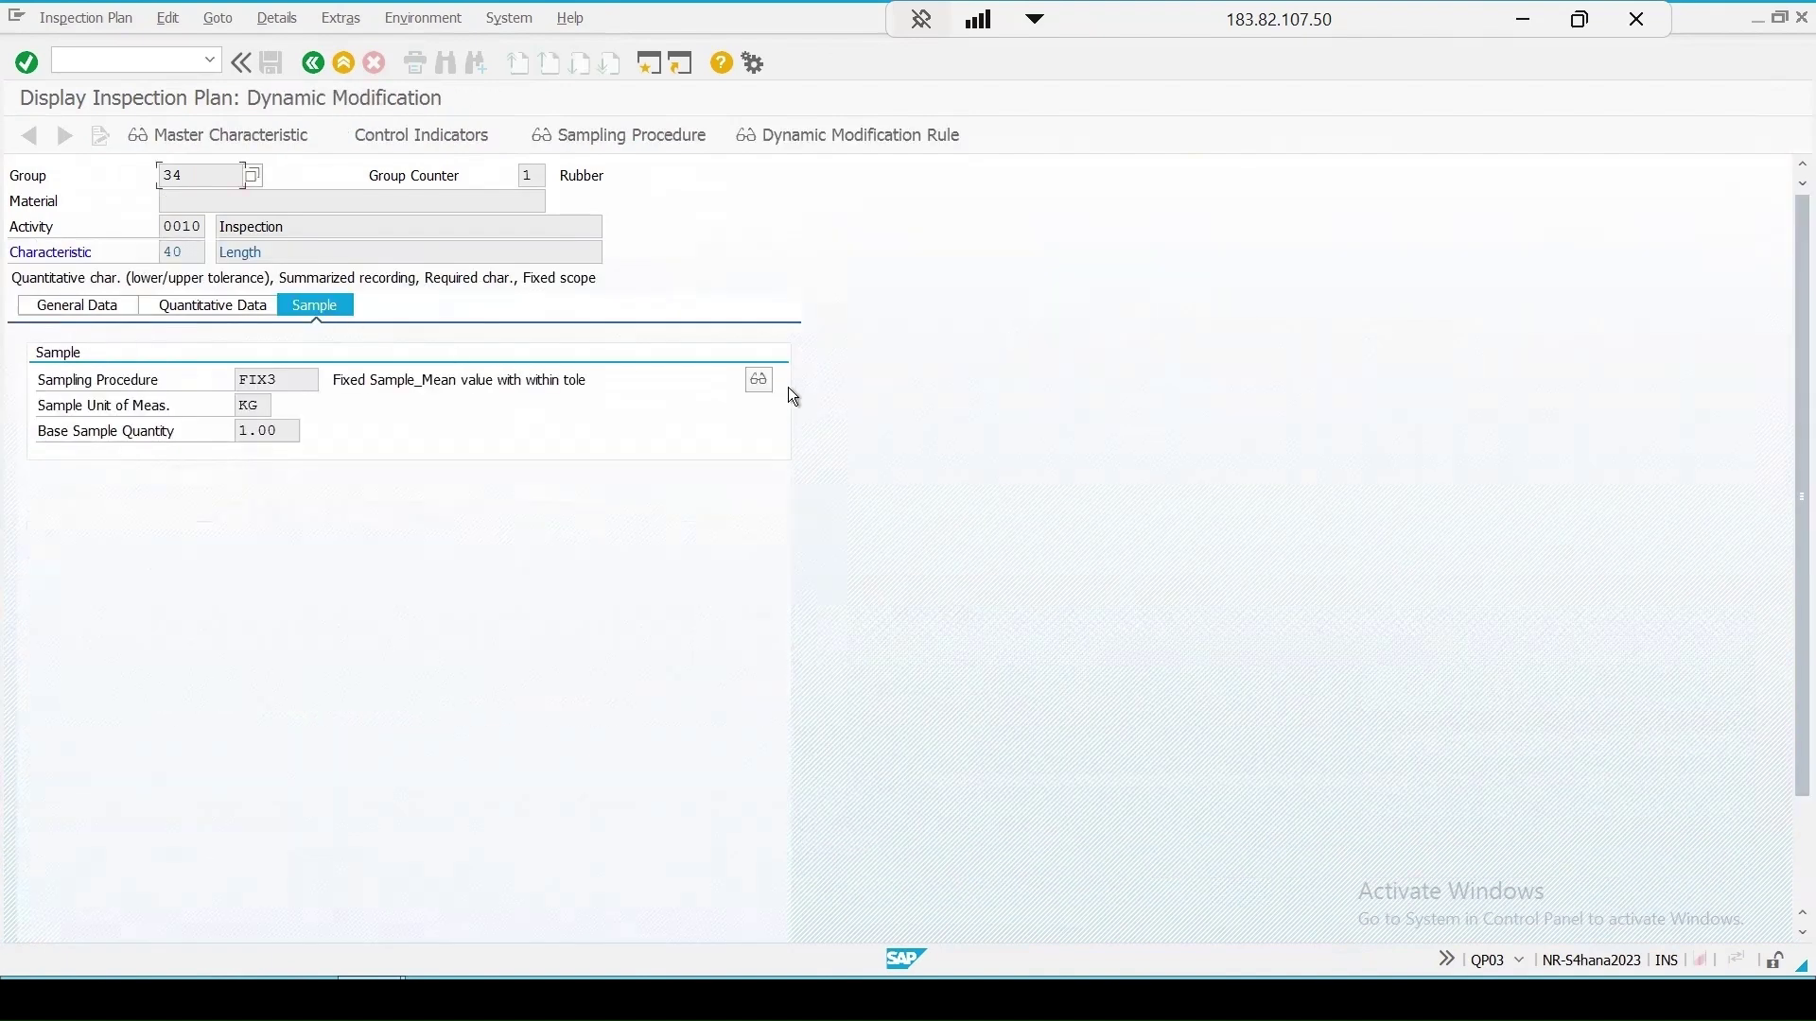
{"action": "left_click", "coordinate": [759, 380]}
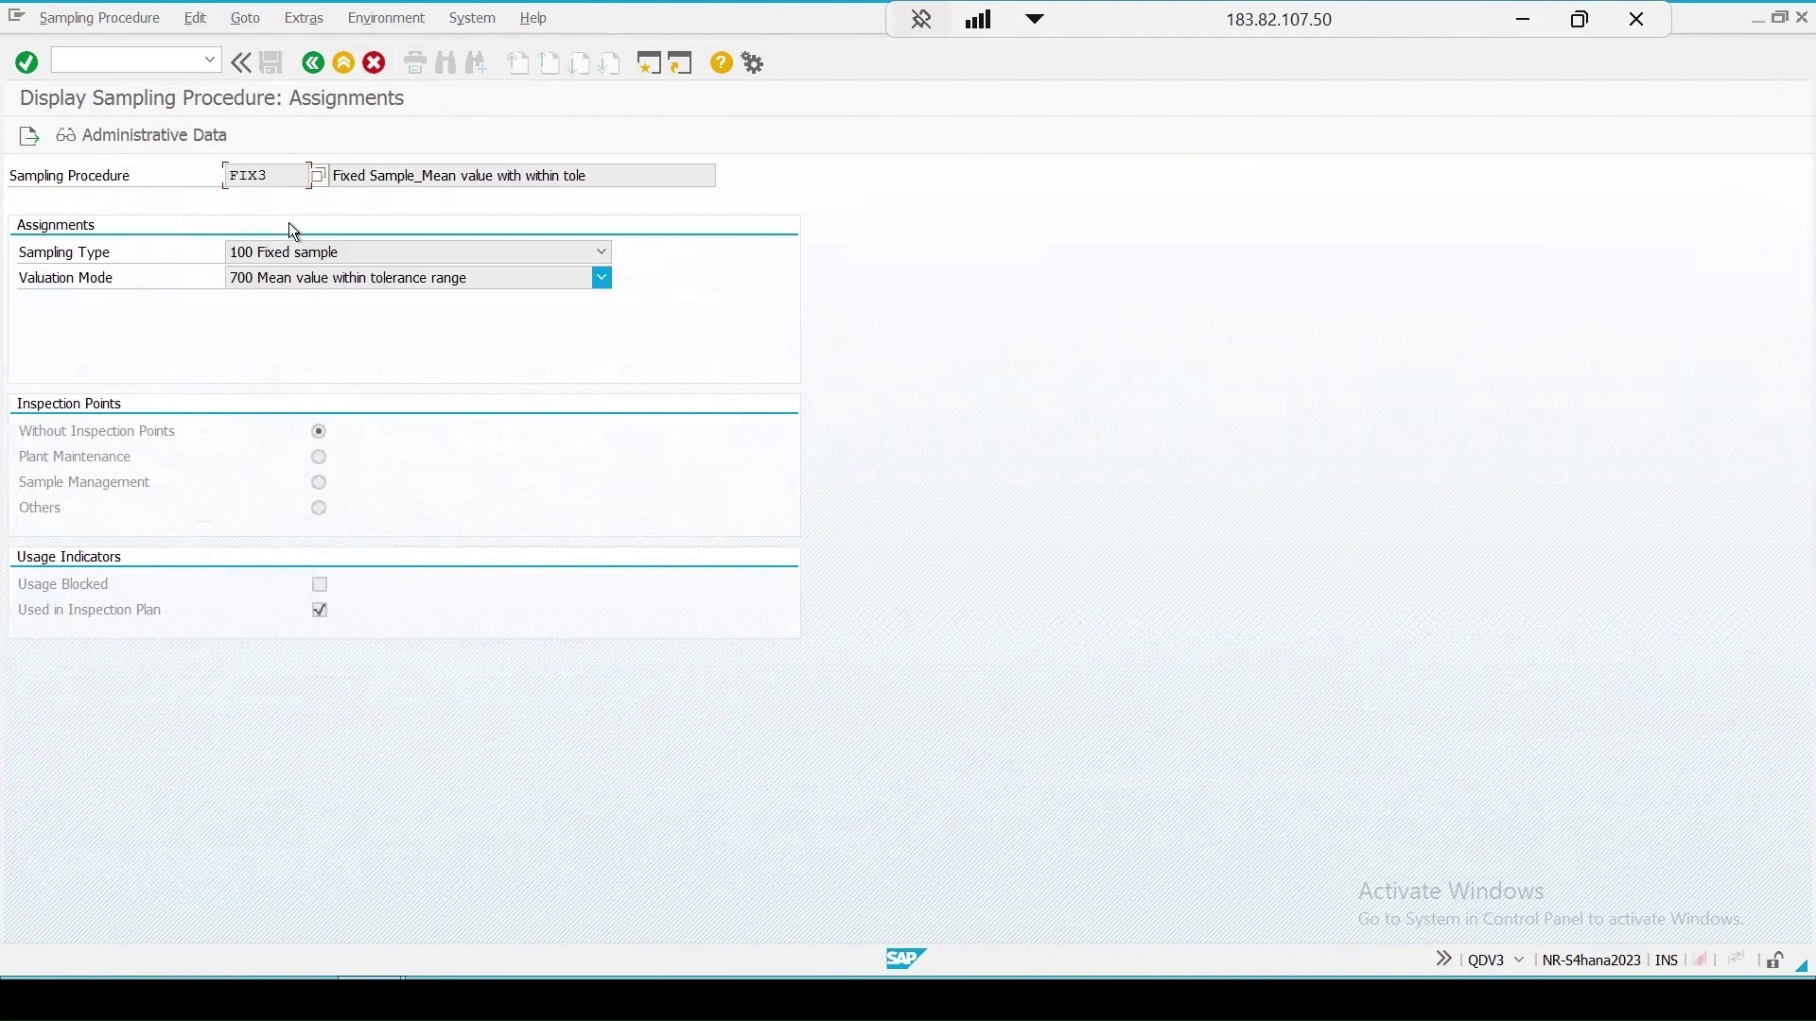
{"action": "left_click", "coordinate": [28, 137]}
{"action": "left_click", "coordinate": [39, 134]}
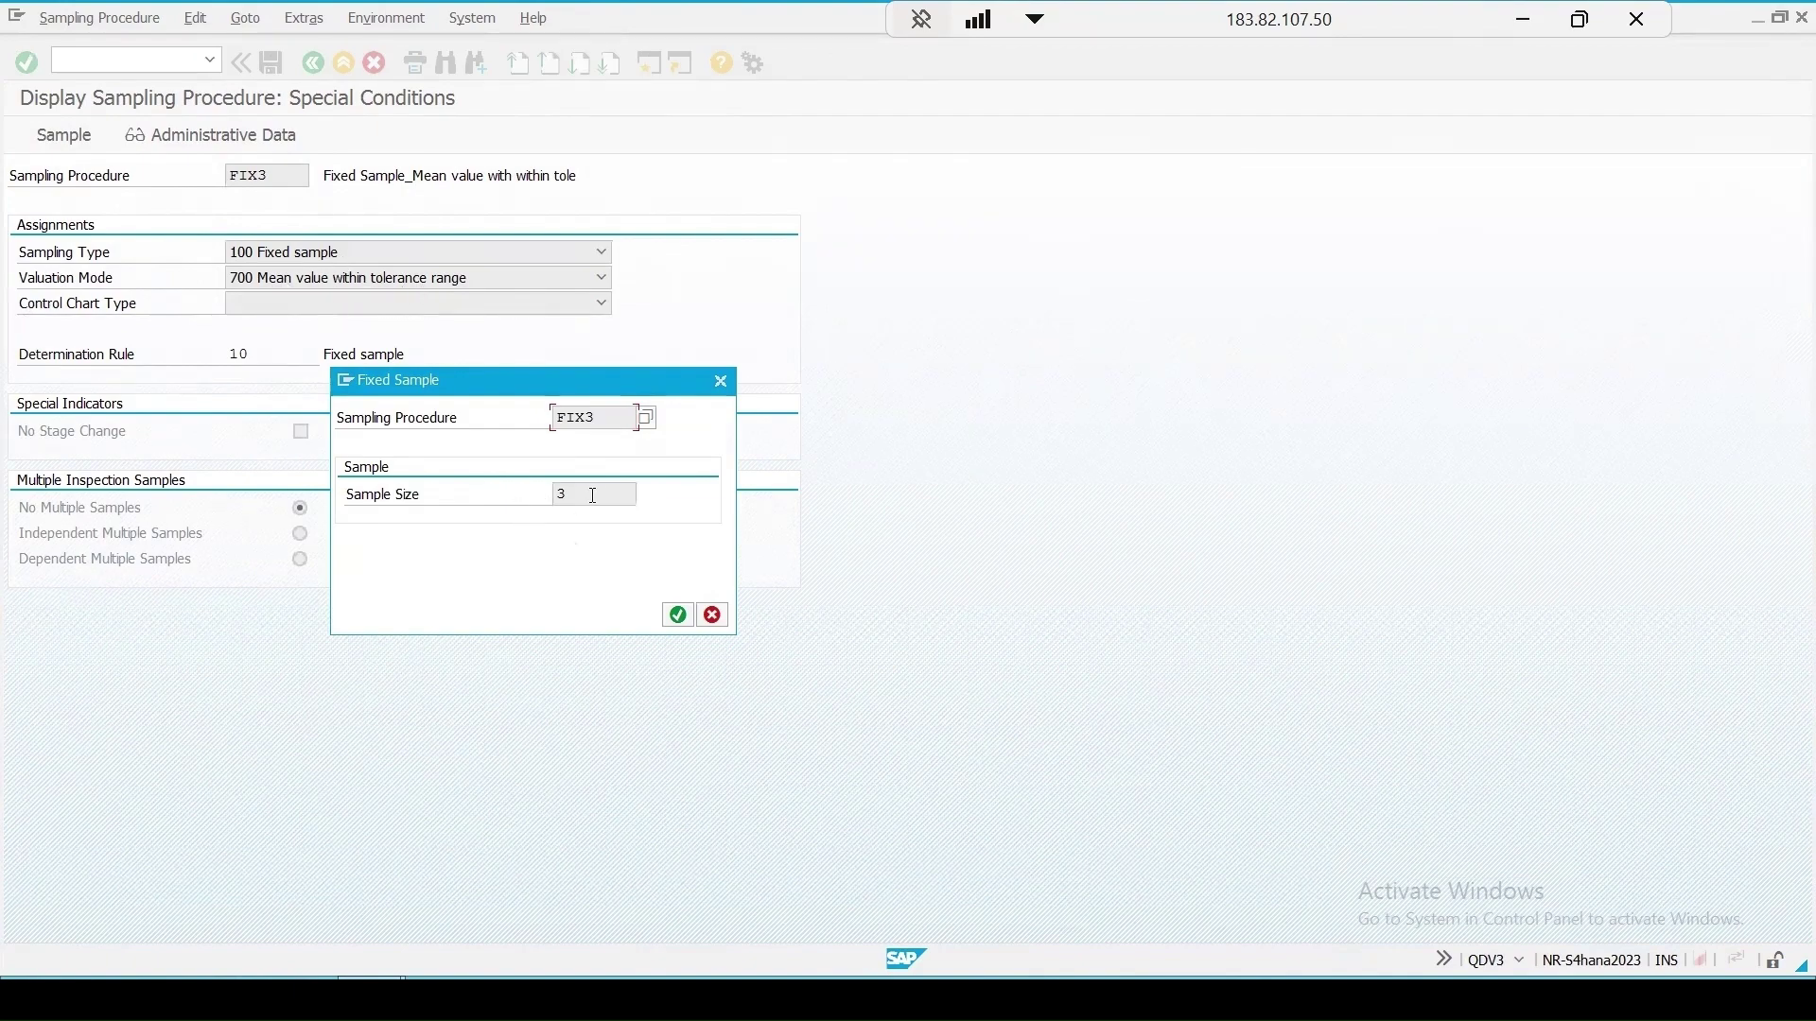
{"action": "left_click", "coordinate": [679, 615]}
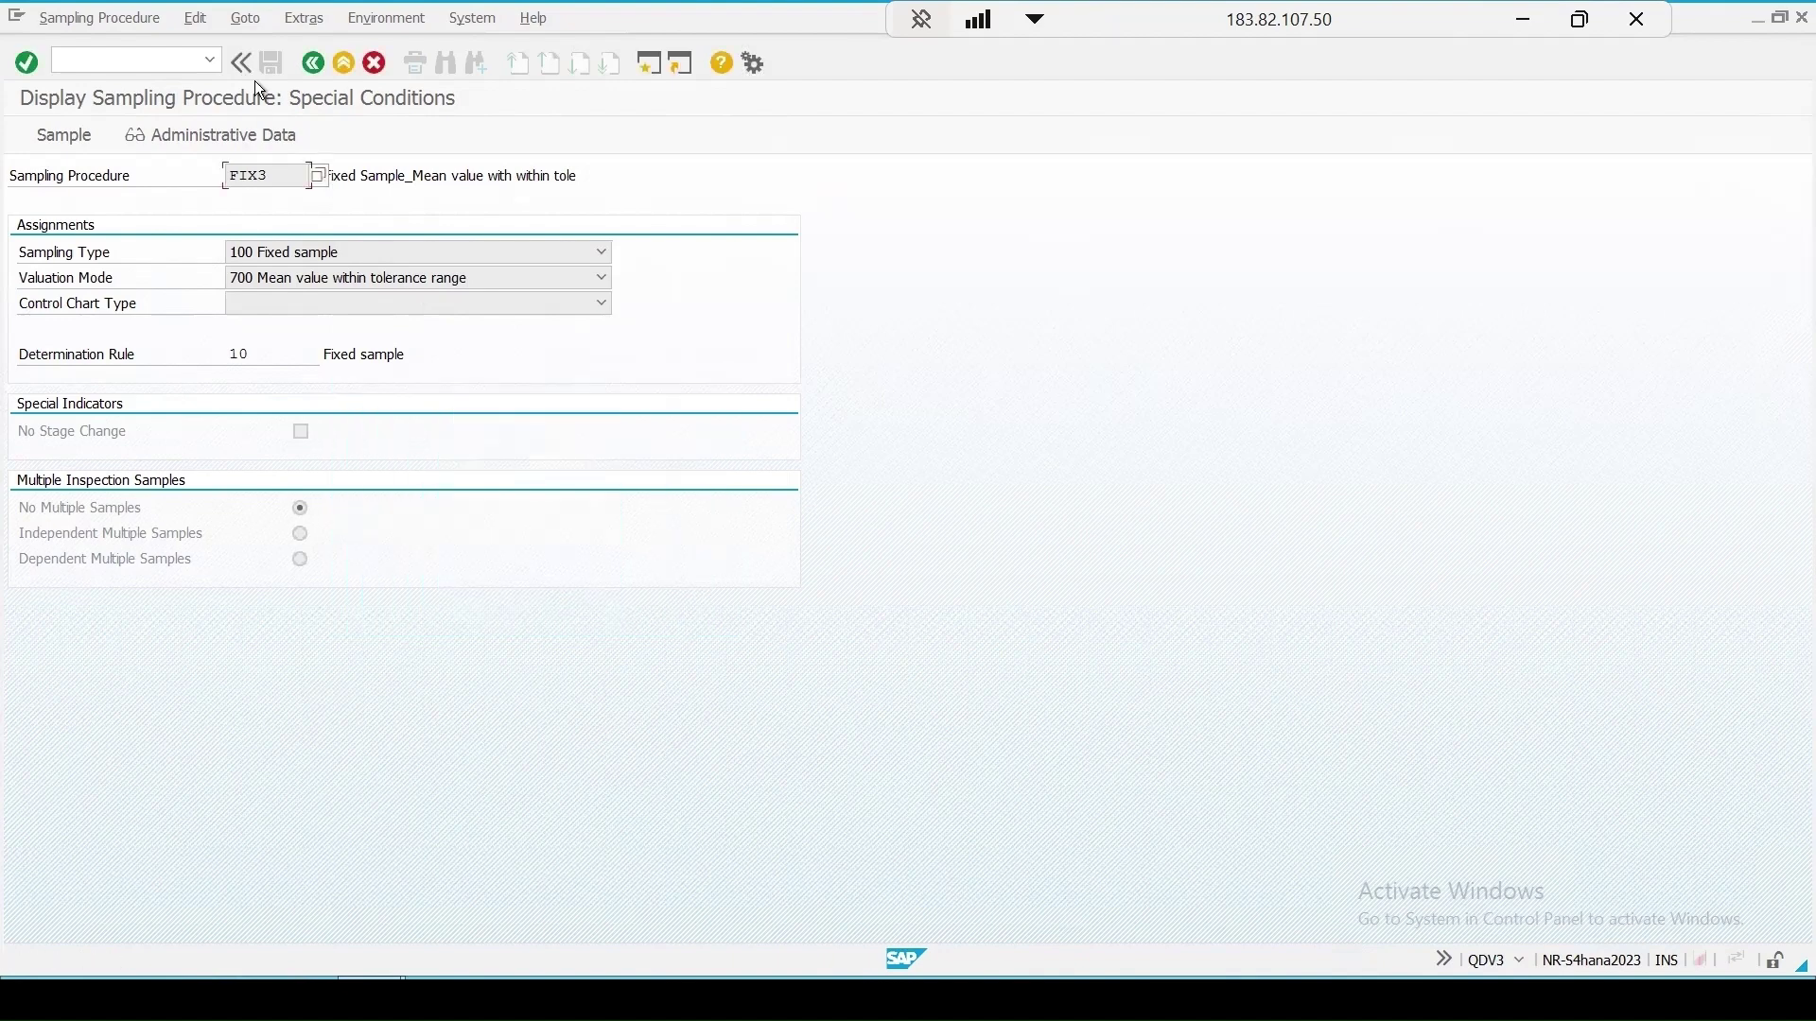
{"action": "left_click", "coordinate": [313, 67]}
{"action": "left_click", "coordinate": [312, 65]}
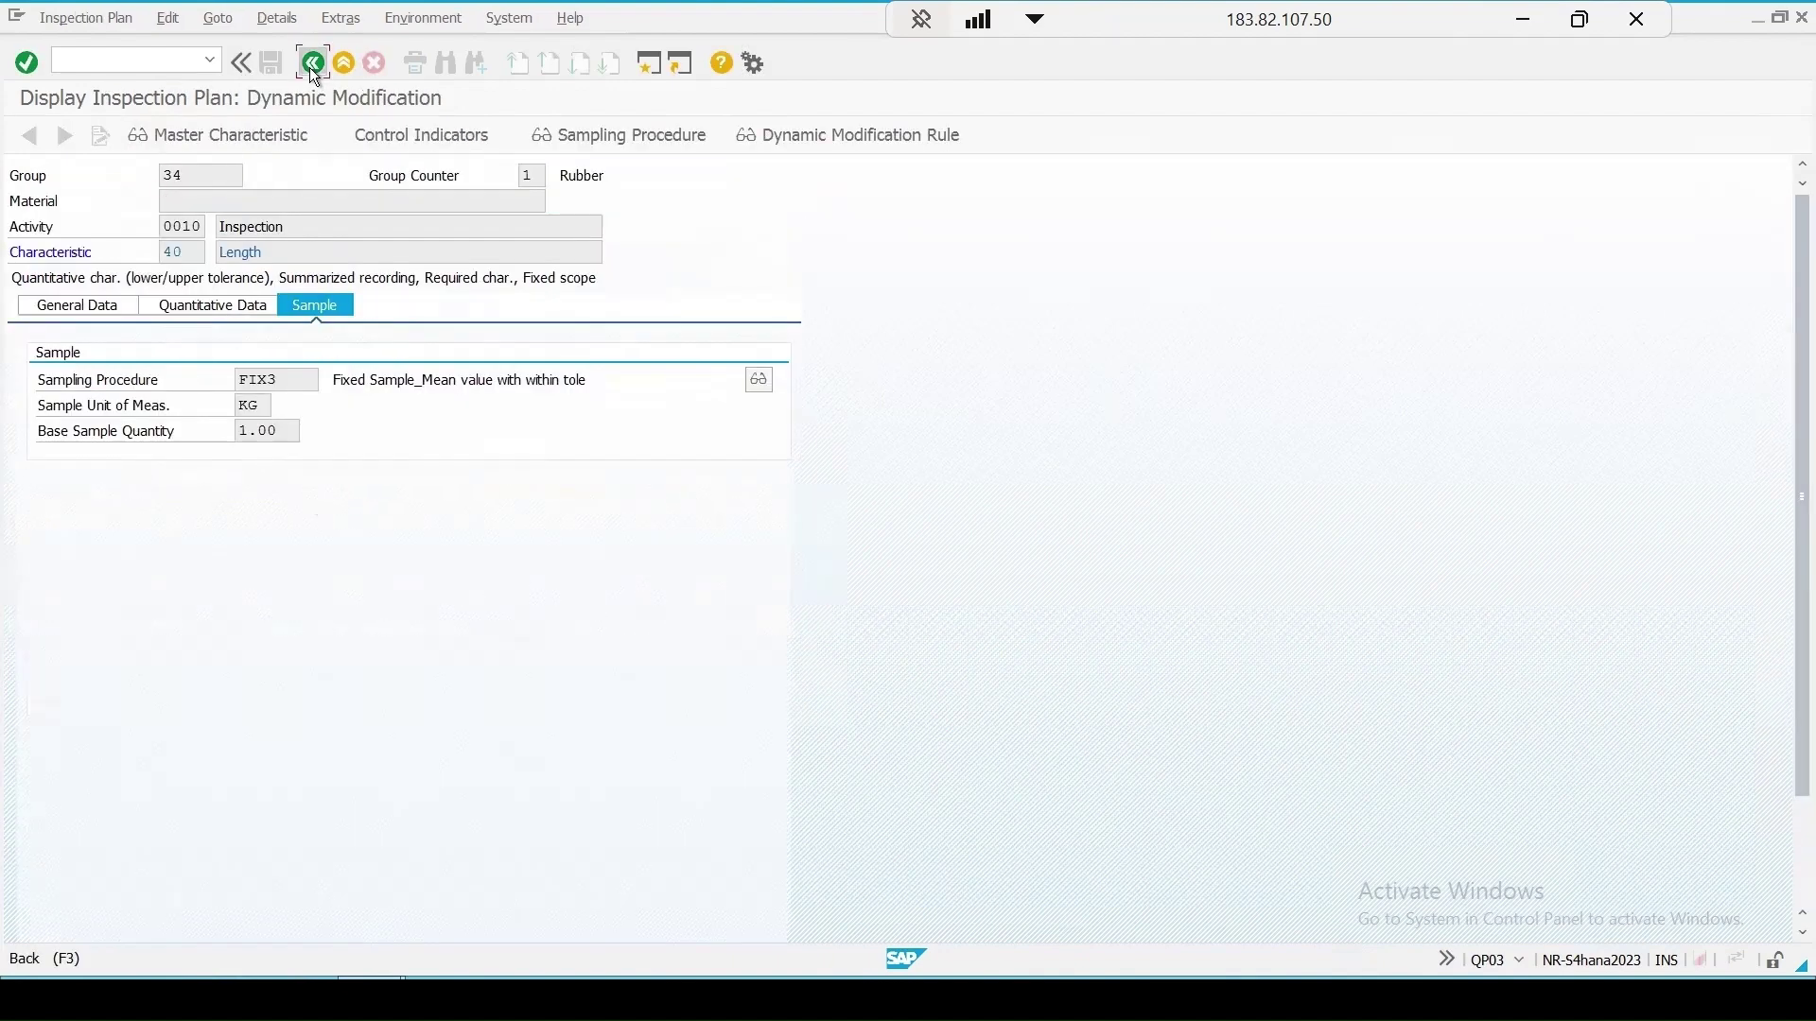
{"action": "left_click", "coordinate": [312, 64]}
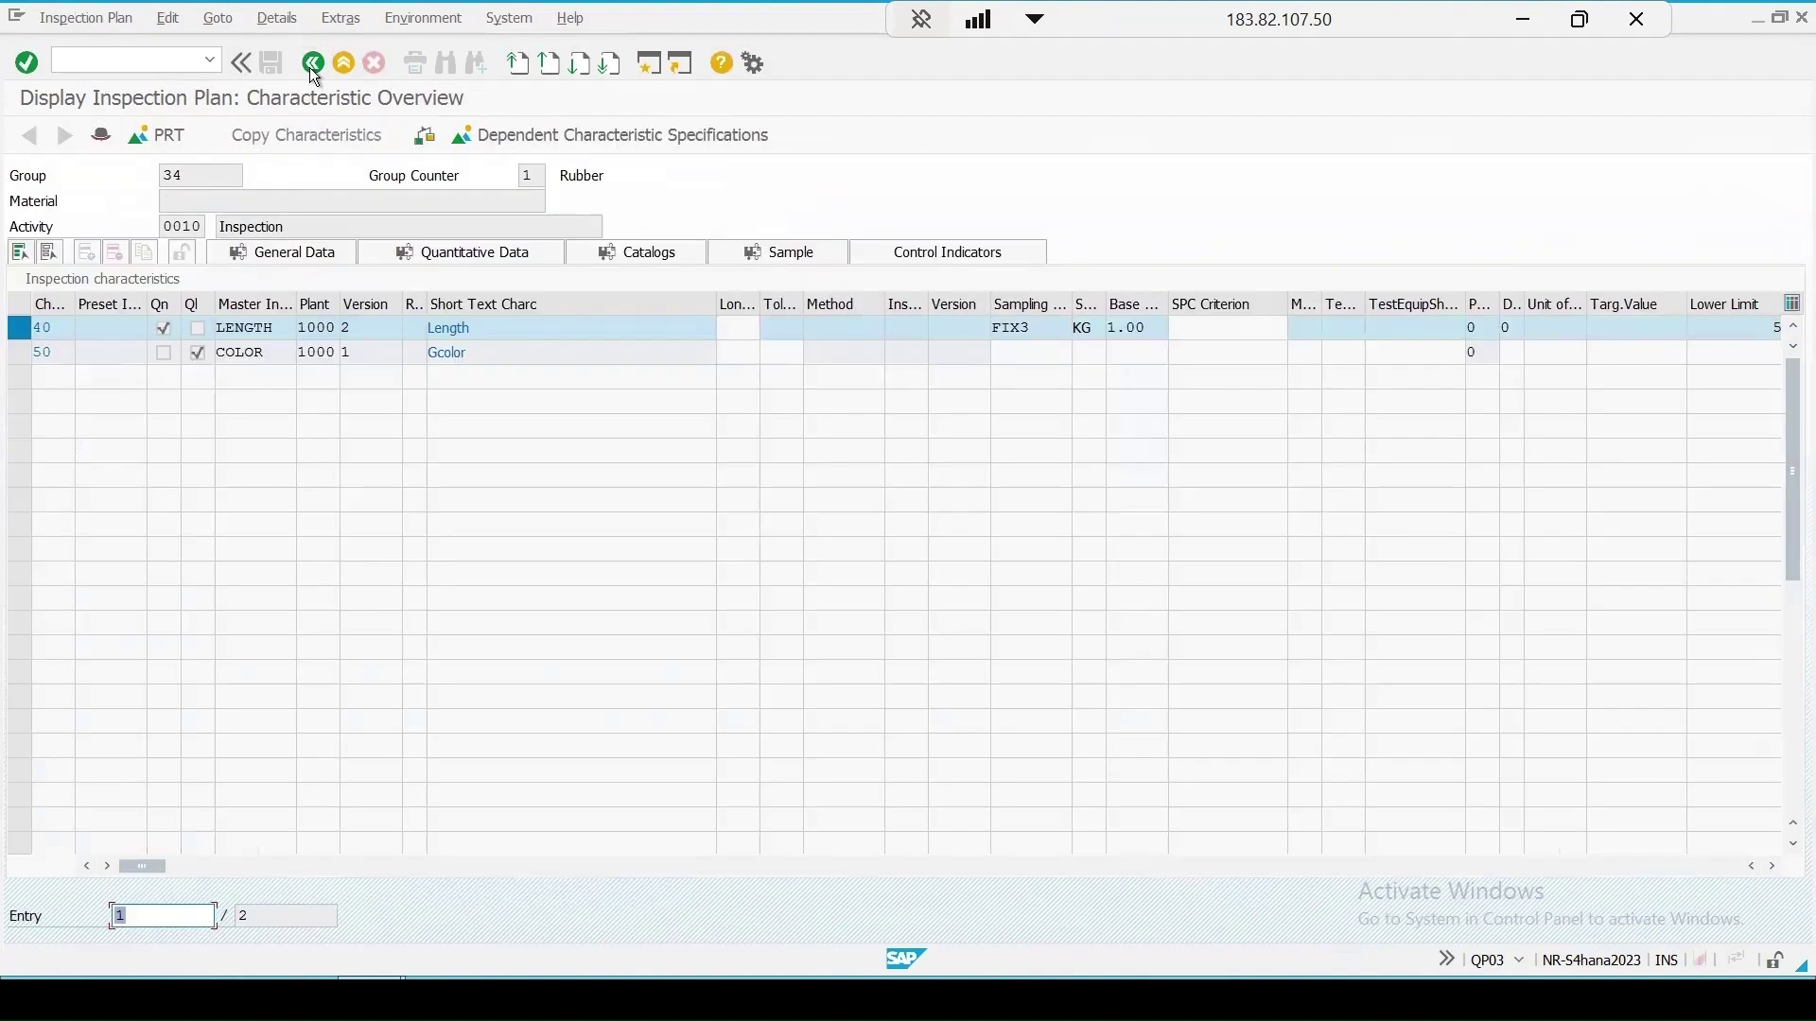
Step: Check the Gcolor characteristic for an assigned sampling procedure, and leave the inspection plan to return to the inspection lot
{"action": "left_click", "coordinate": [17, 356]}
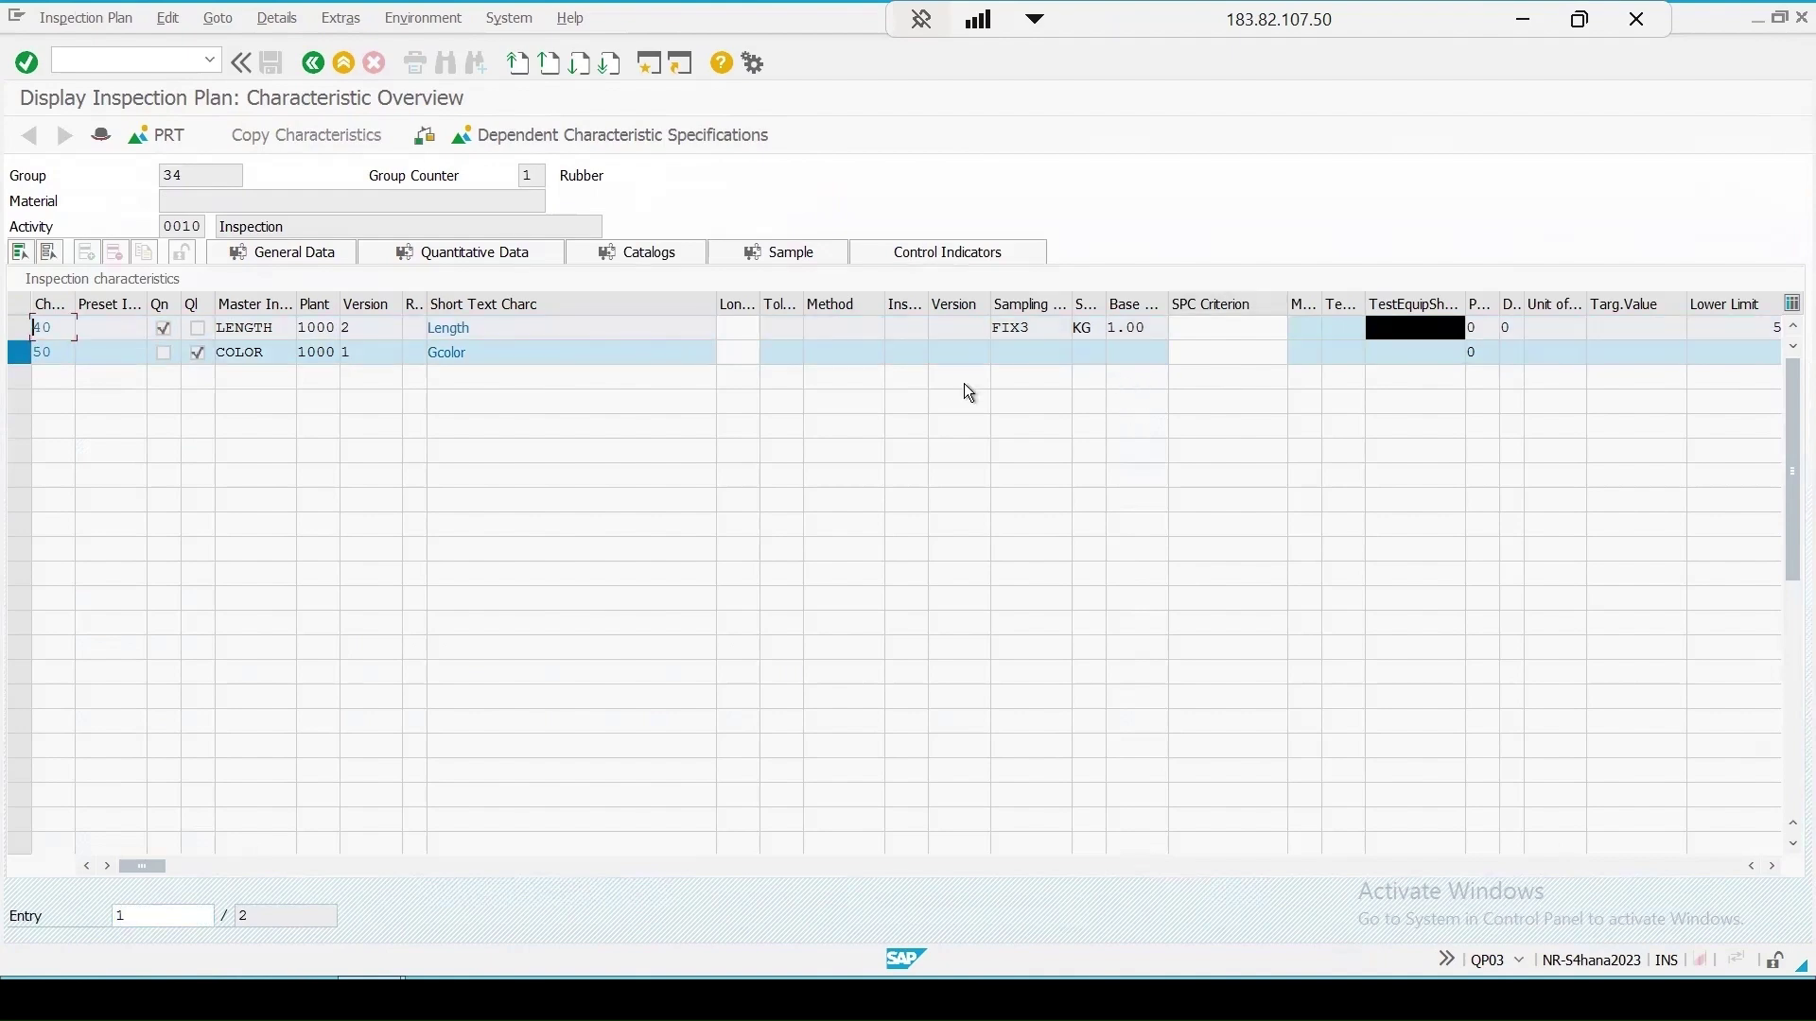
{"action": "left_click", "coordinate": [315, 64]}
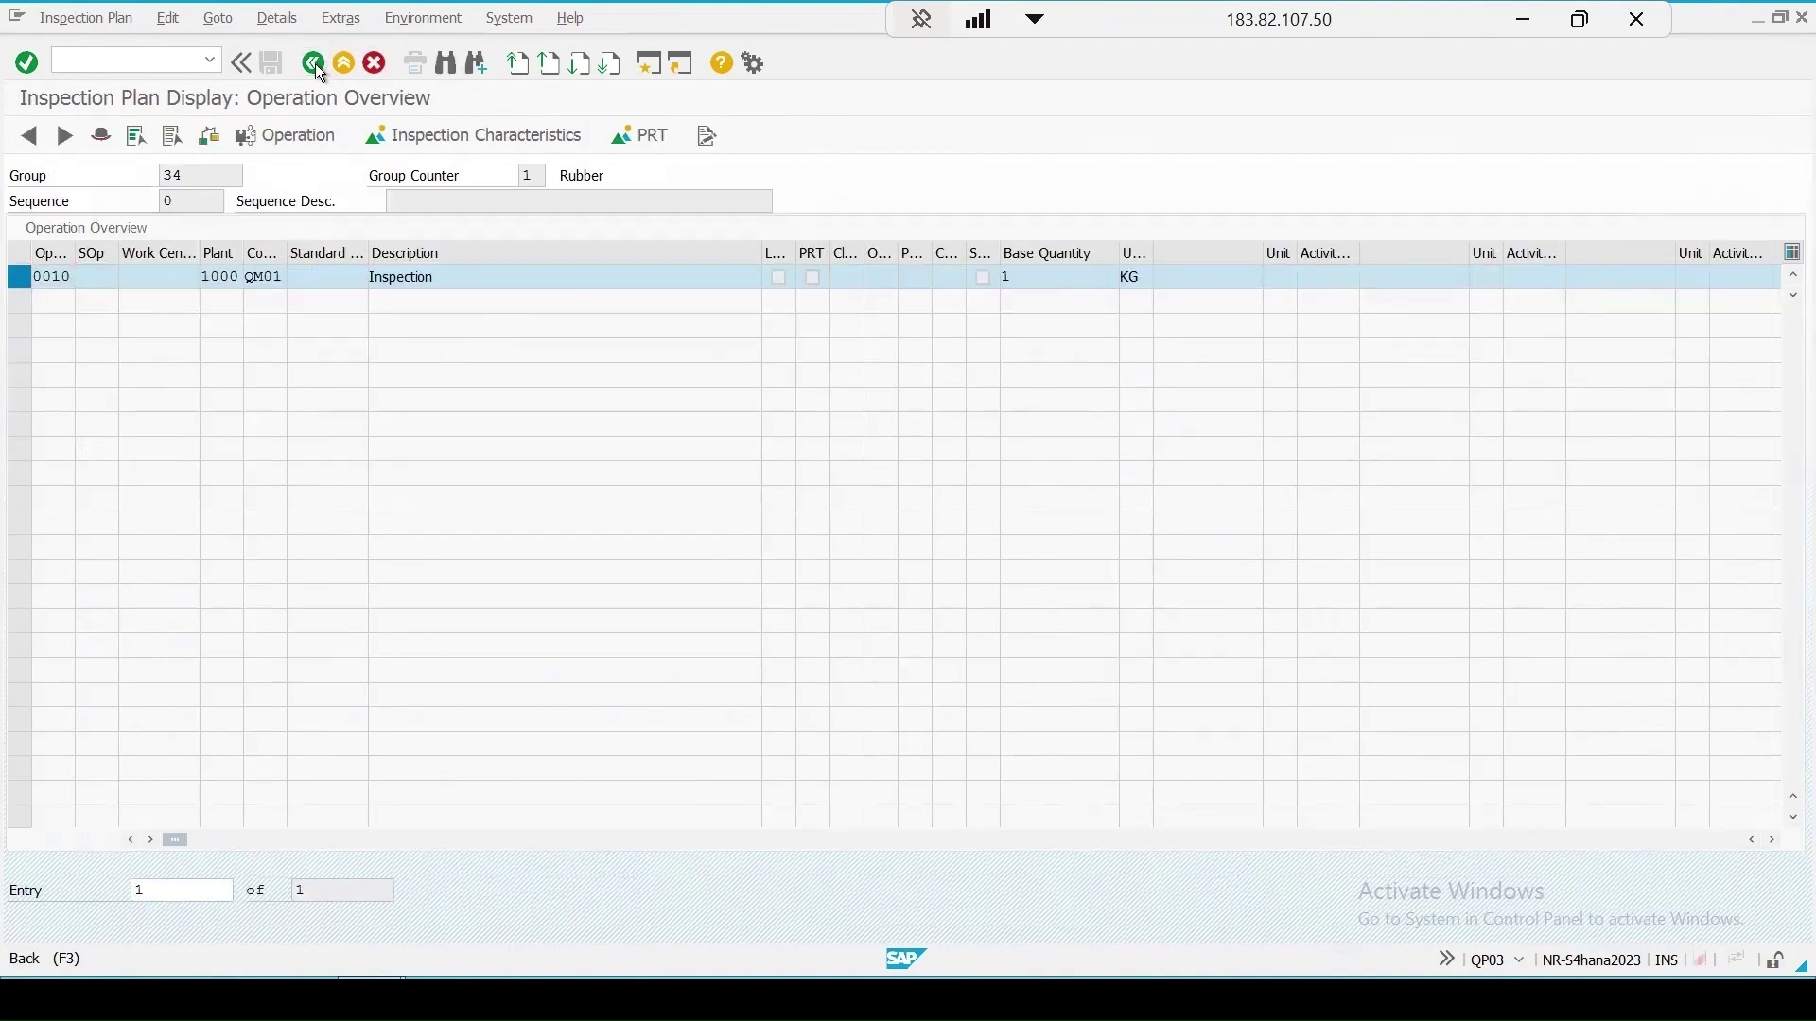
{"action": "left_click", "coordinate": [315, 64]}
{"action": "left_click", "coordinate": [315, 64]}
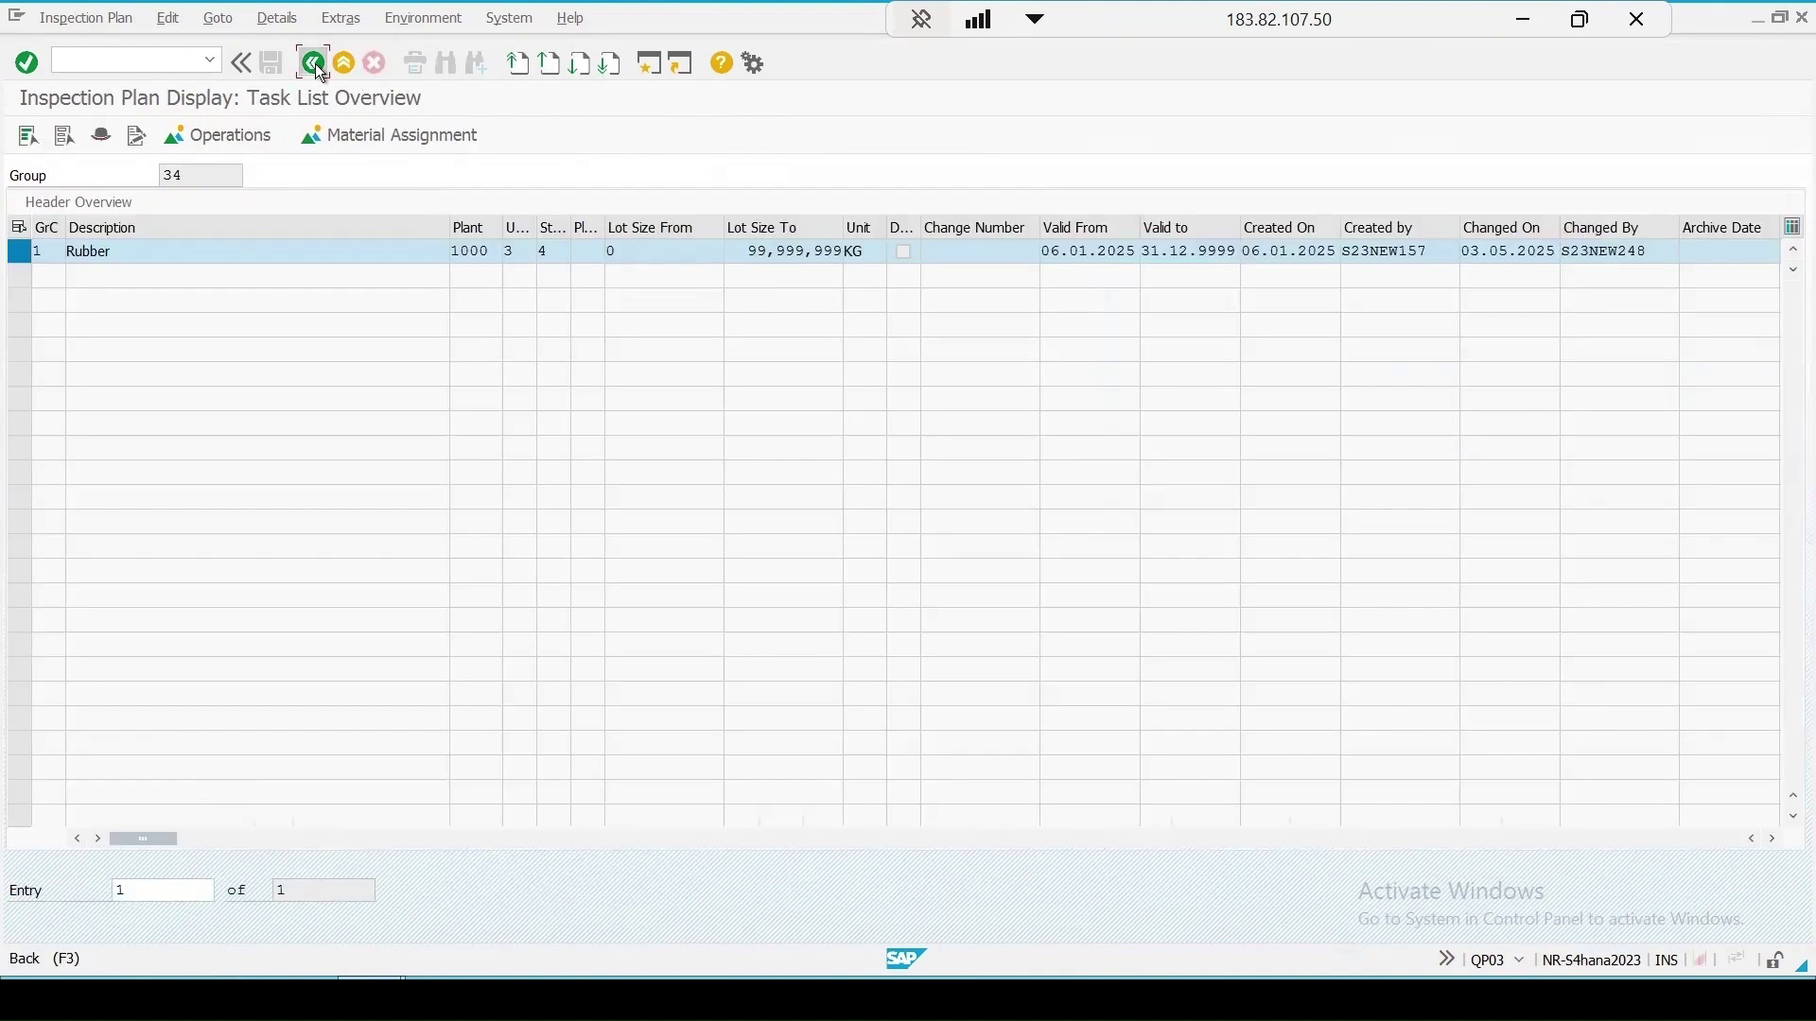
{"action": "left_click", "coordinate": [315, 65]}
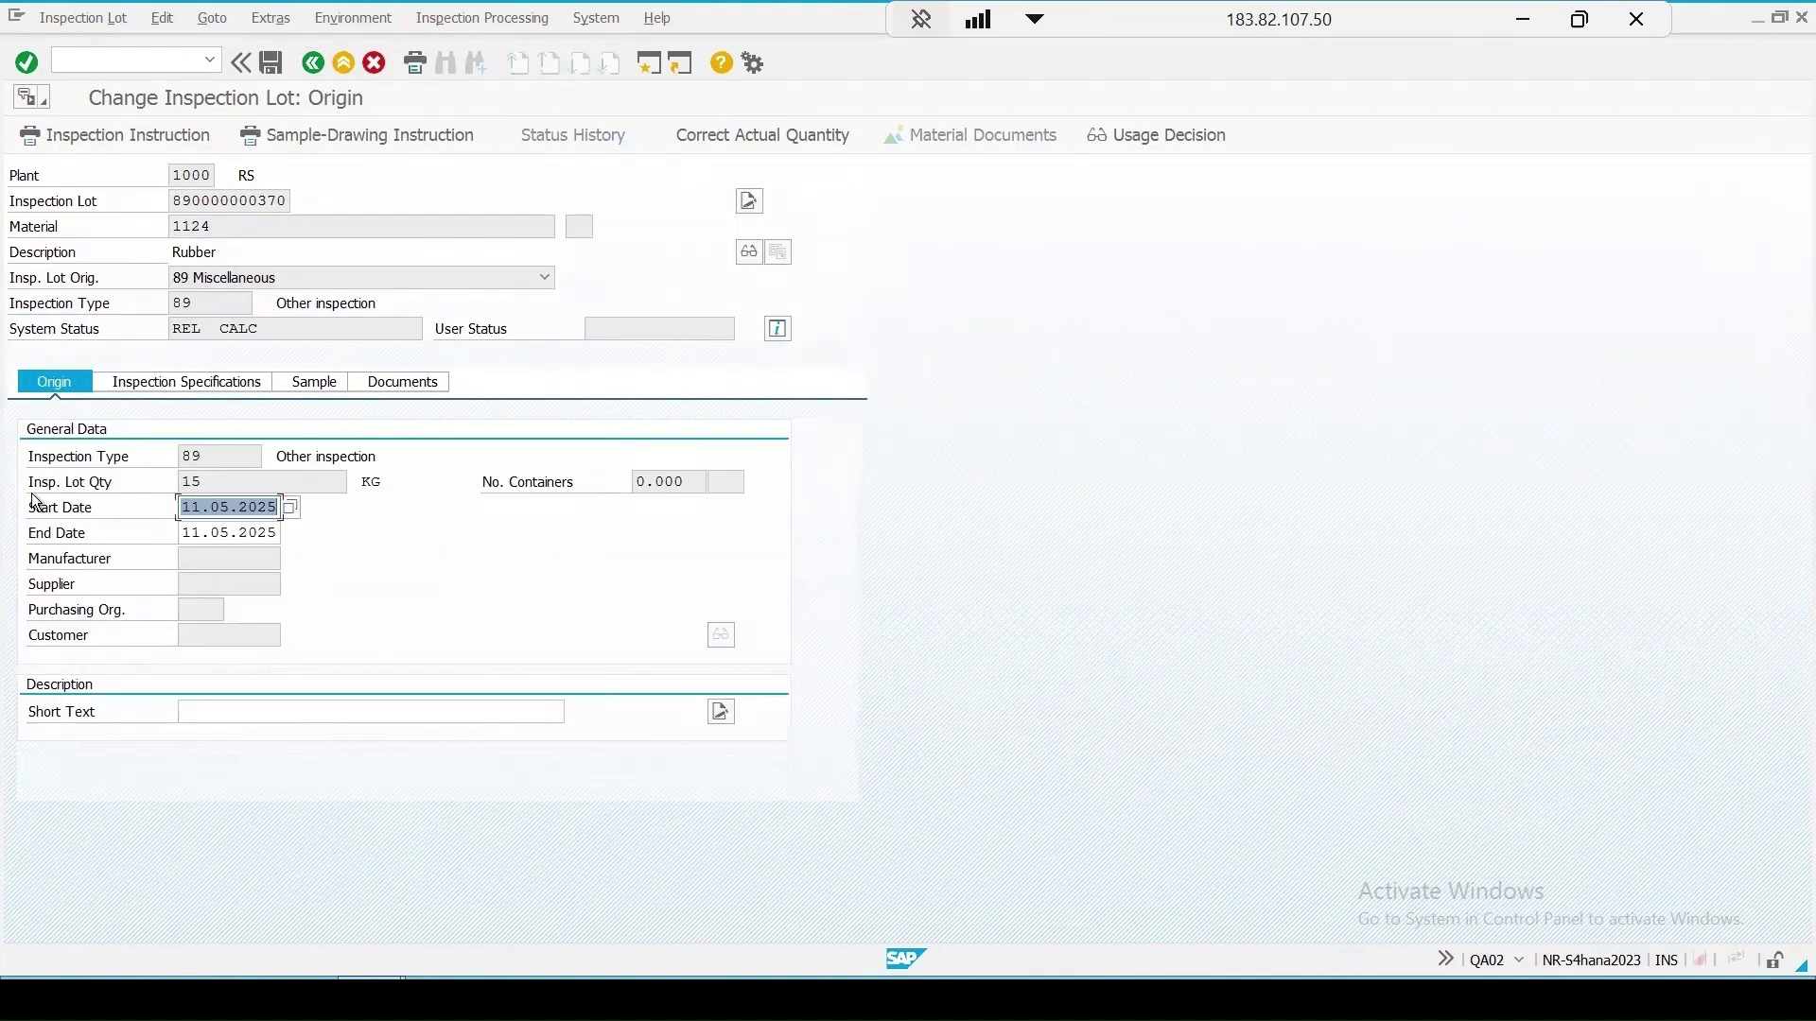
Step: Review the inspection lot's quantity and its calculated sample size, and return to the initial lot screen
{"action": "double_click", "coordinate": [200, 484]}
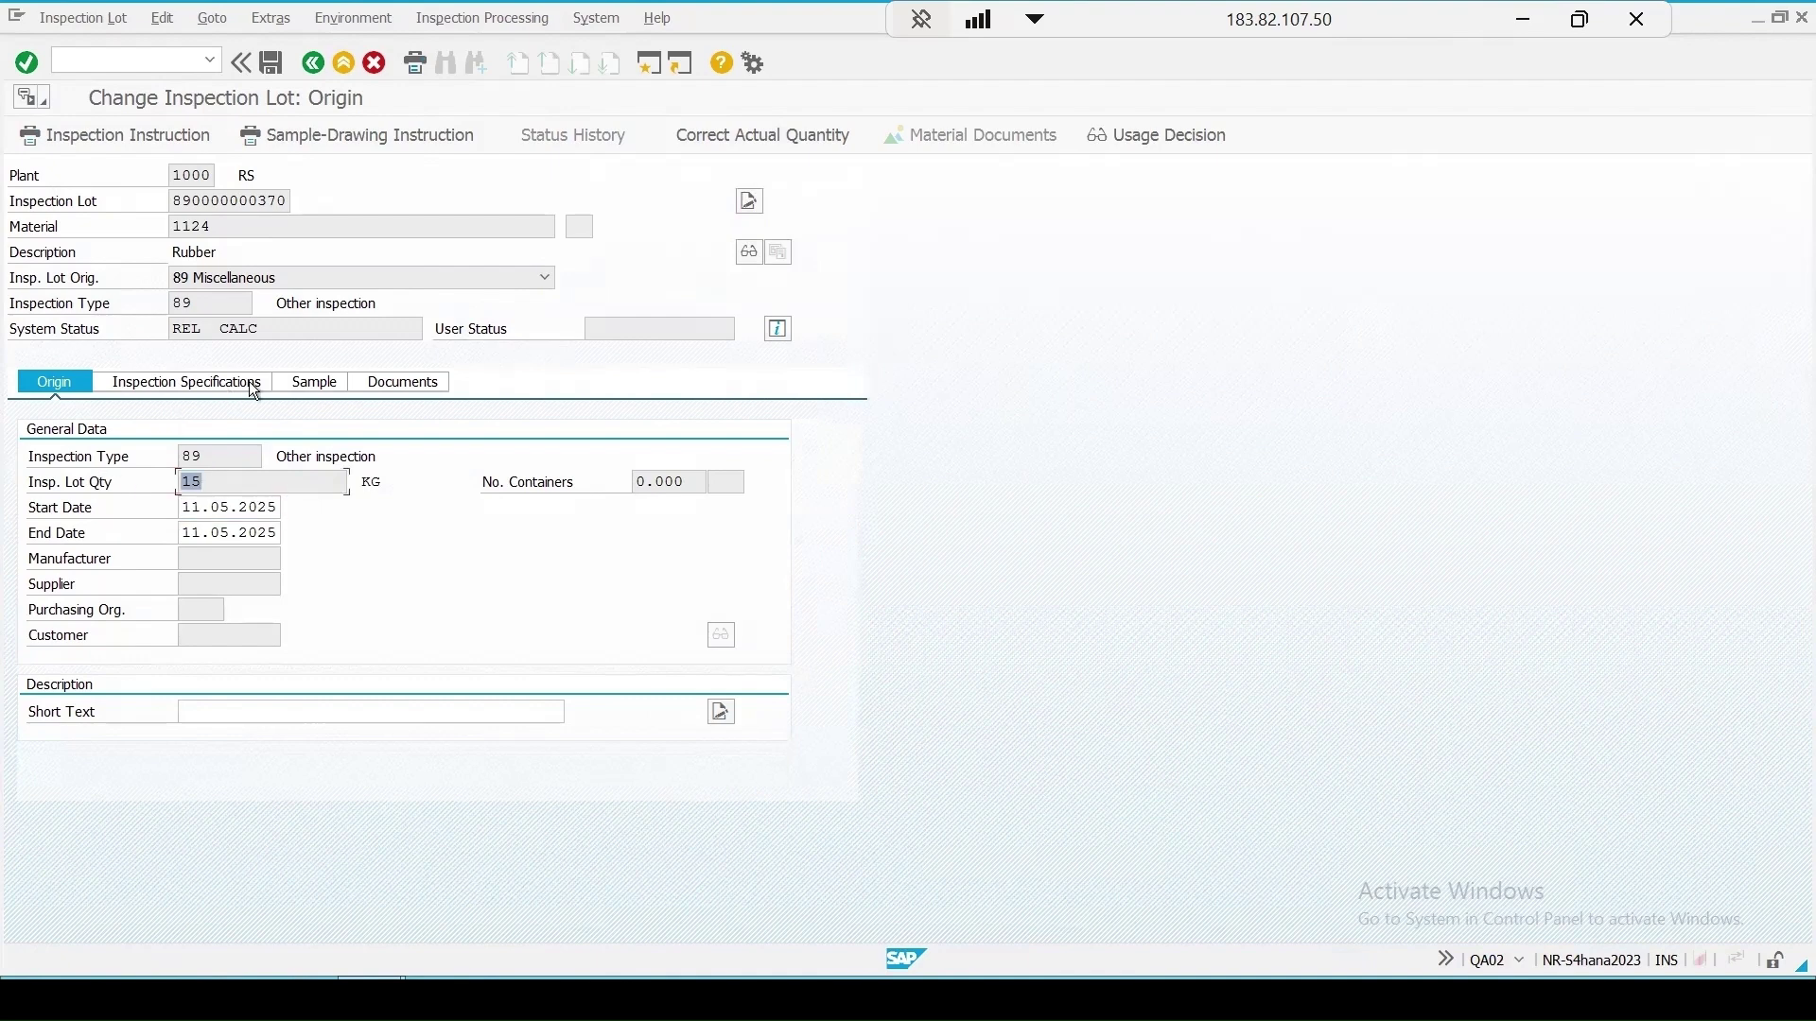
{"action": "left_click", "coordinate": [301, 379]}
{"action": "double_click", "coordinate": [208, 511]}
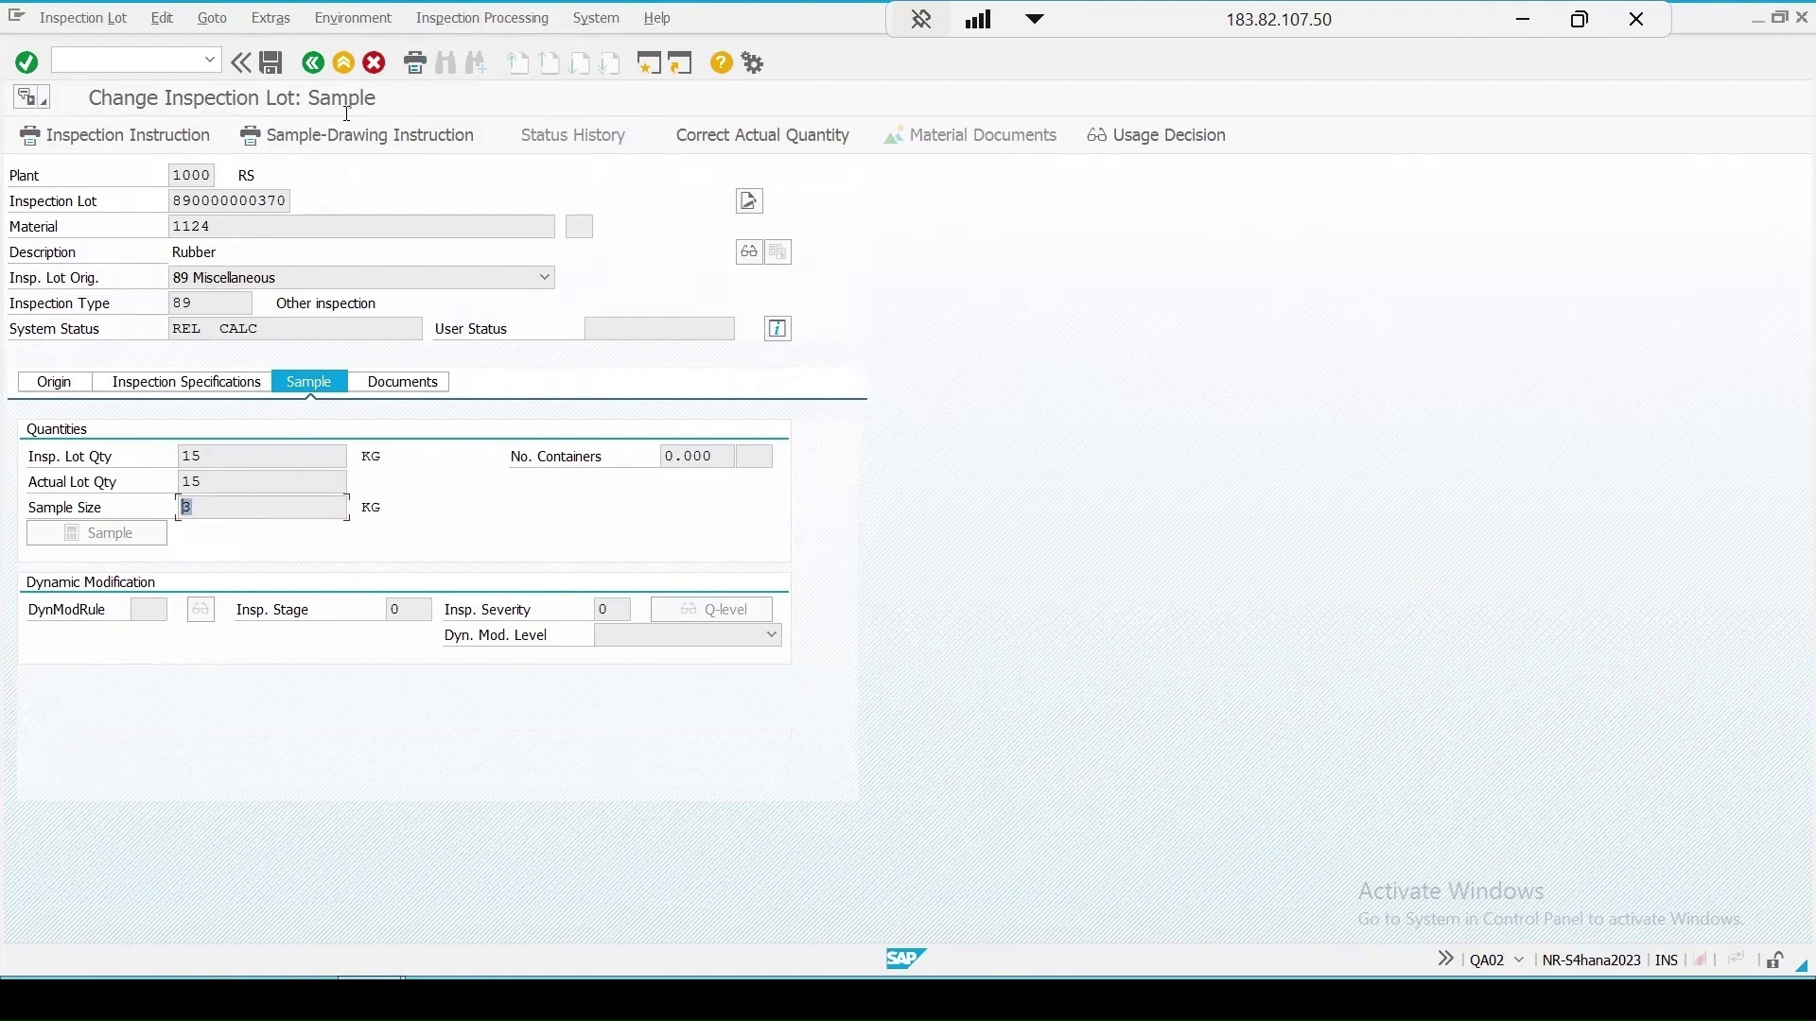
{"action": "left_click", "coordinate": [305, 74]}
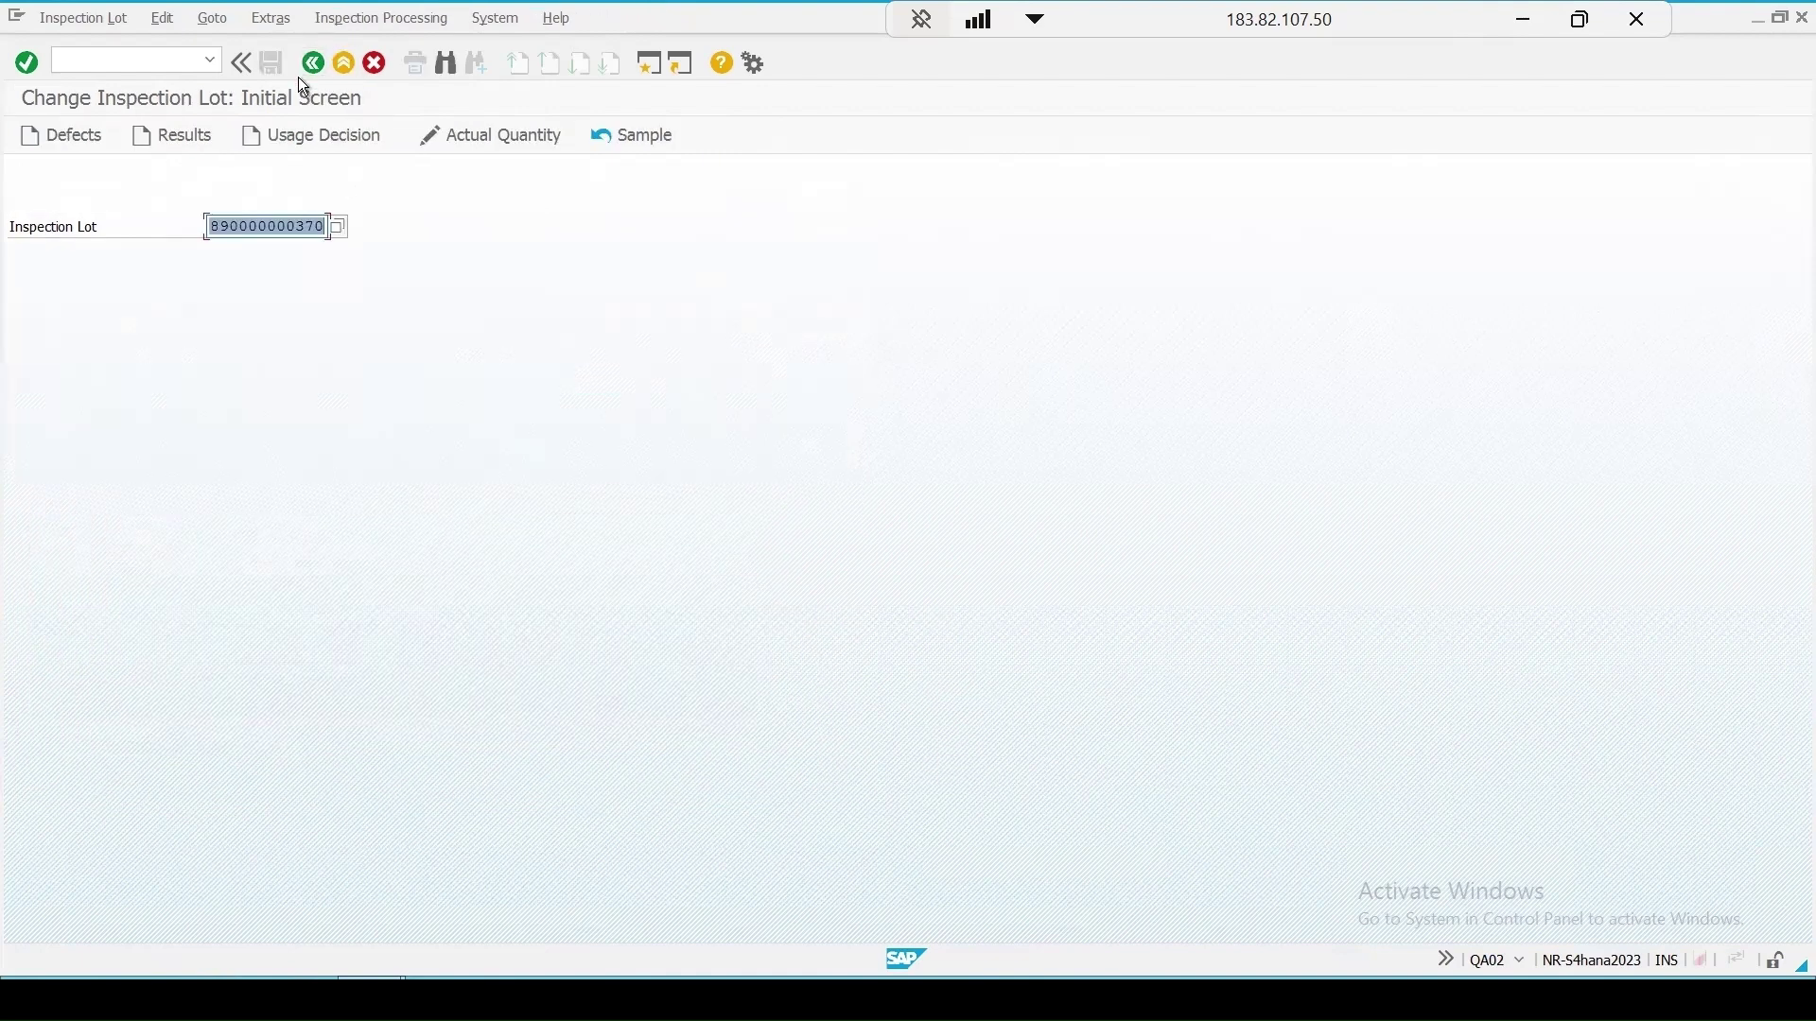
Step: Open results recording for operation 0010 of the lot, expand Gcolor's single results, and go through its individual result rows
{"action": "left_click", "coordinate": [189, 135]}
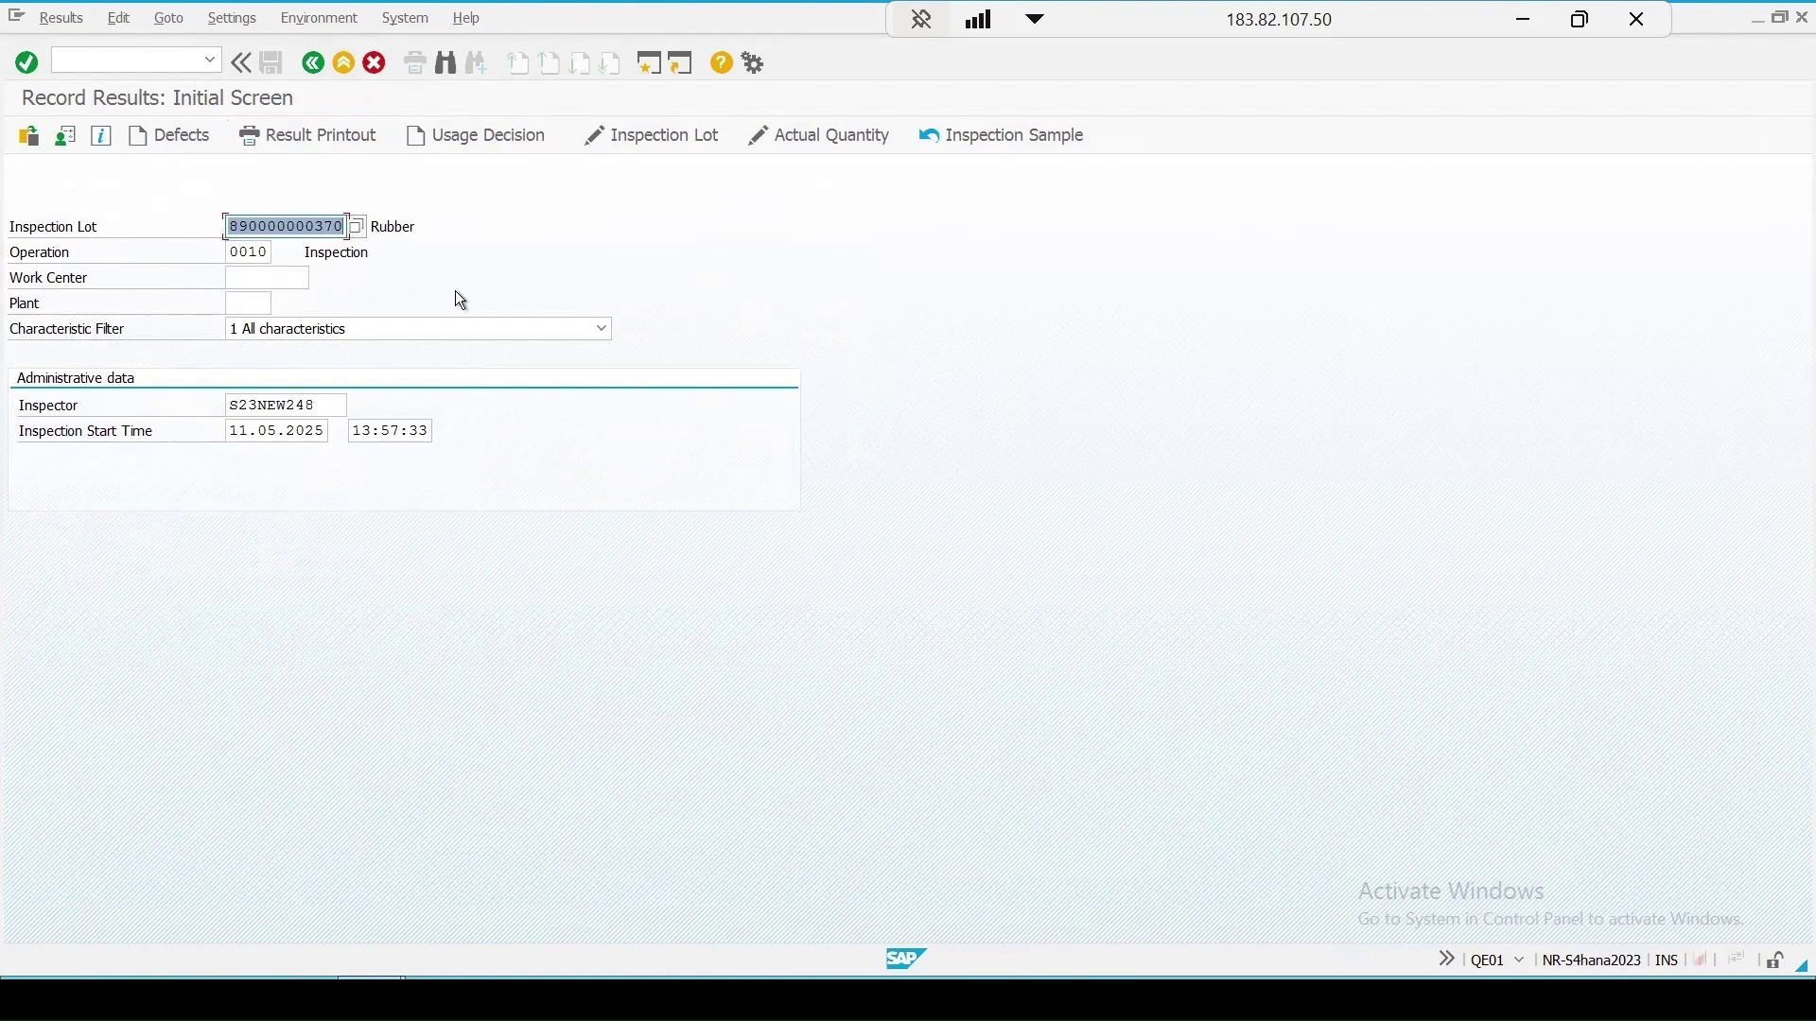
{"action": "key", "text": "Return"}
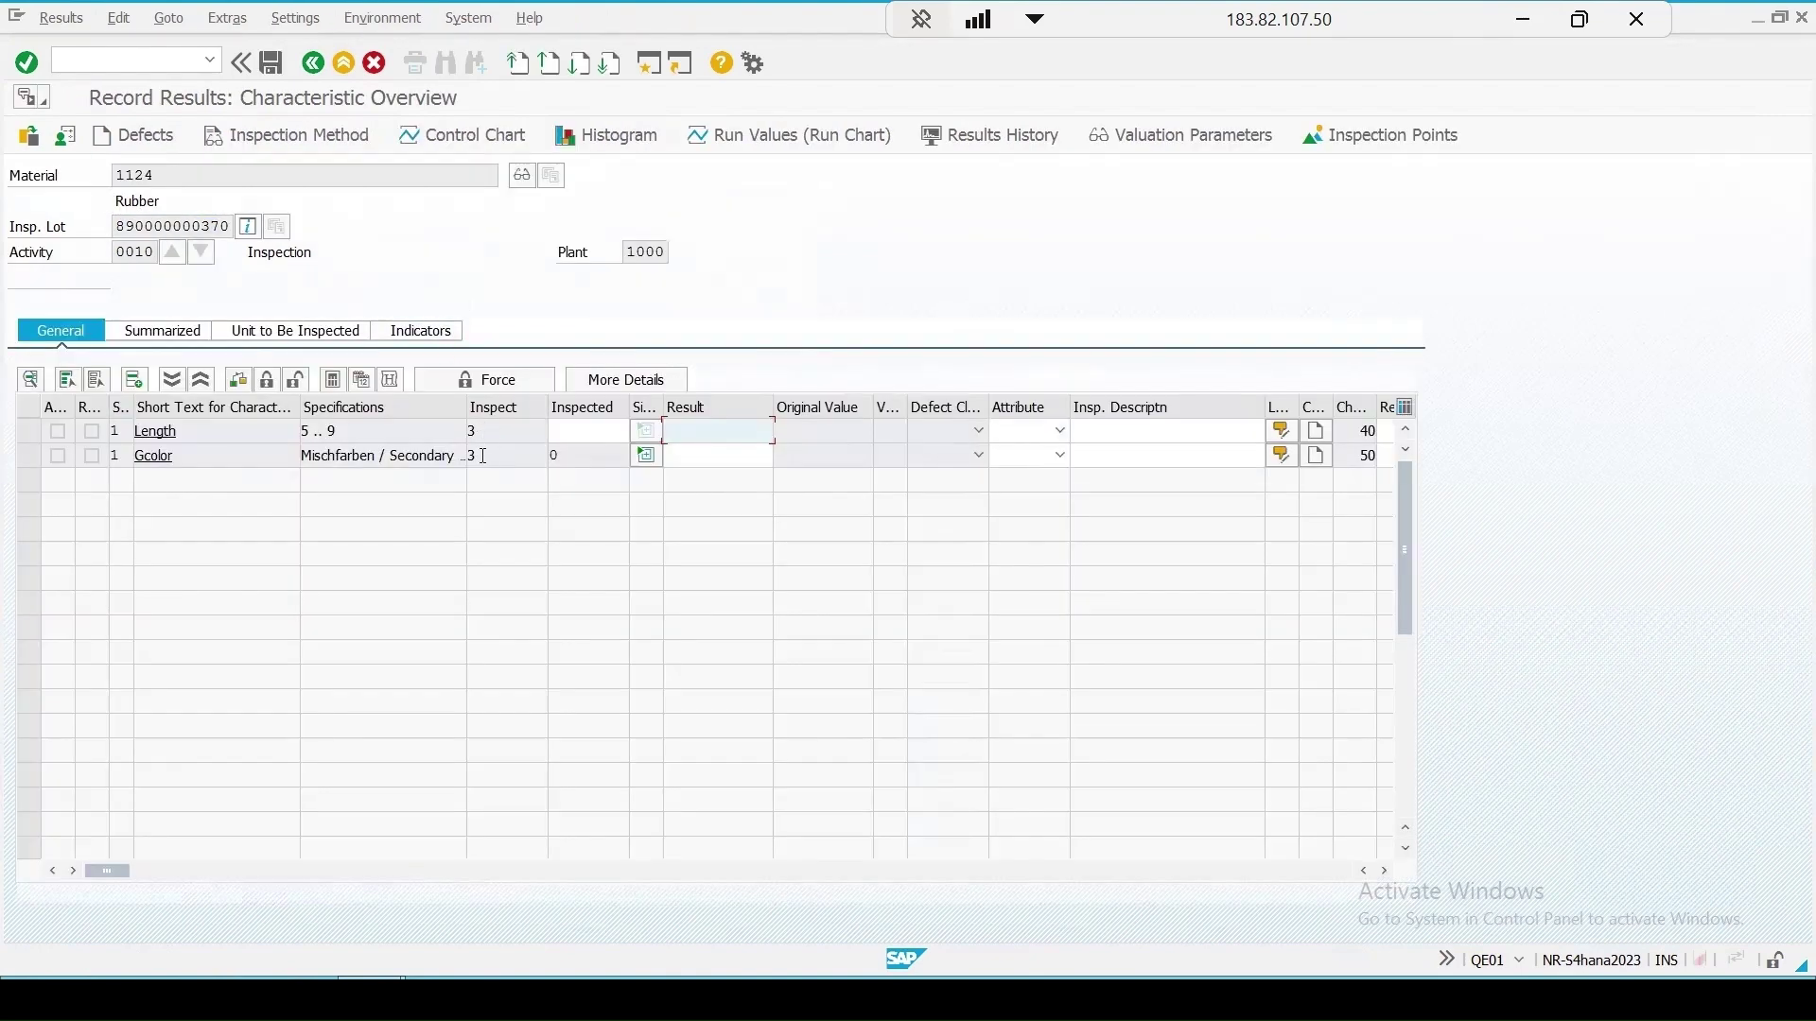
{"action": "left_click", "coordinate": [643, 454]}
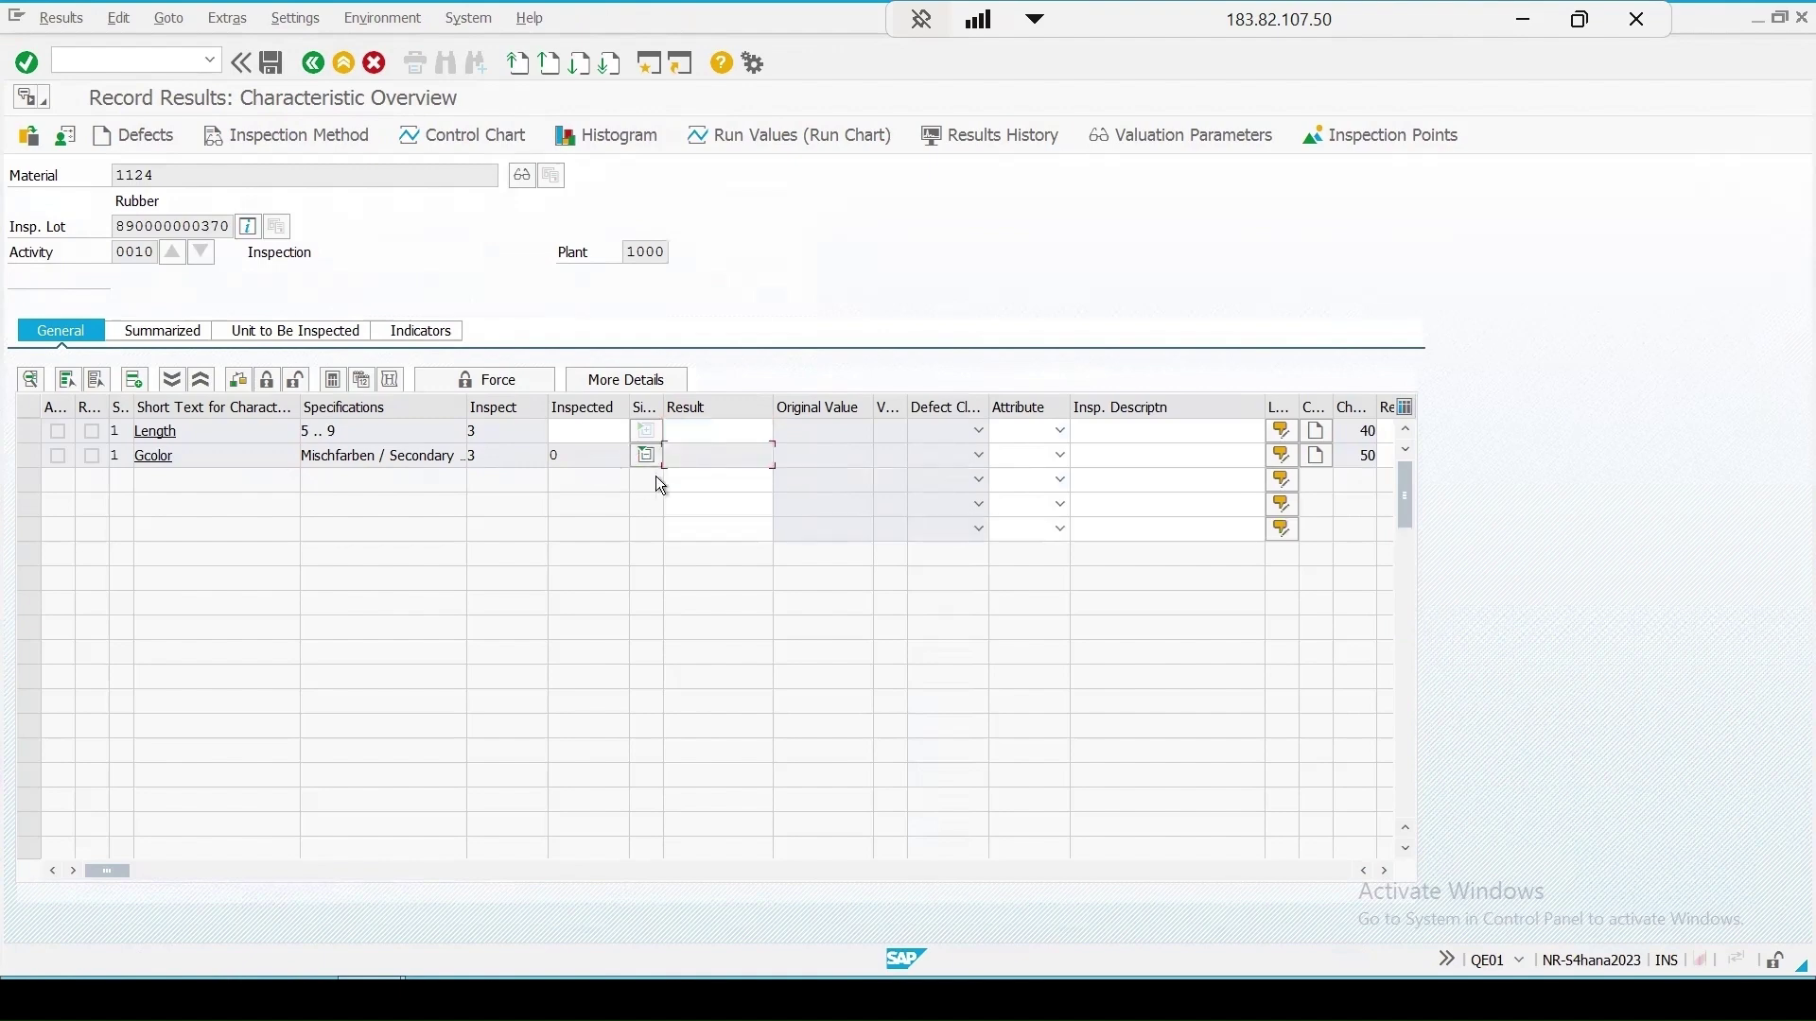
{"action": "left_click", "coordinate": [714, 484]}
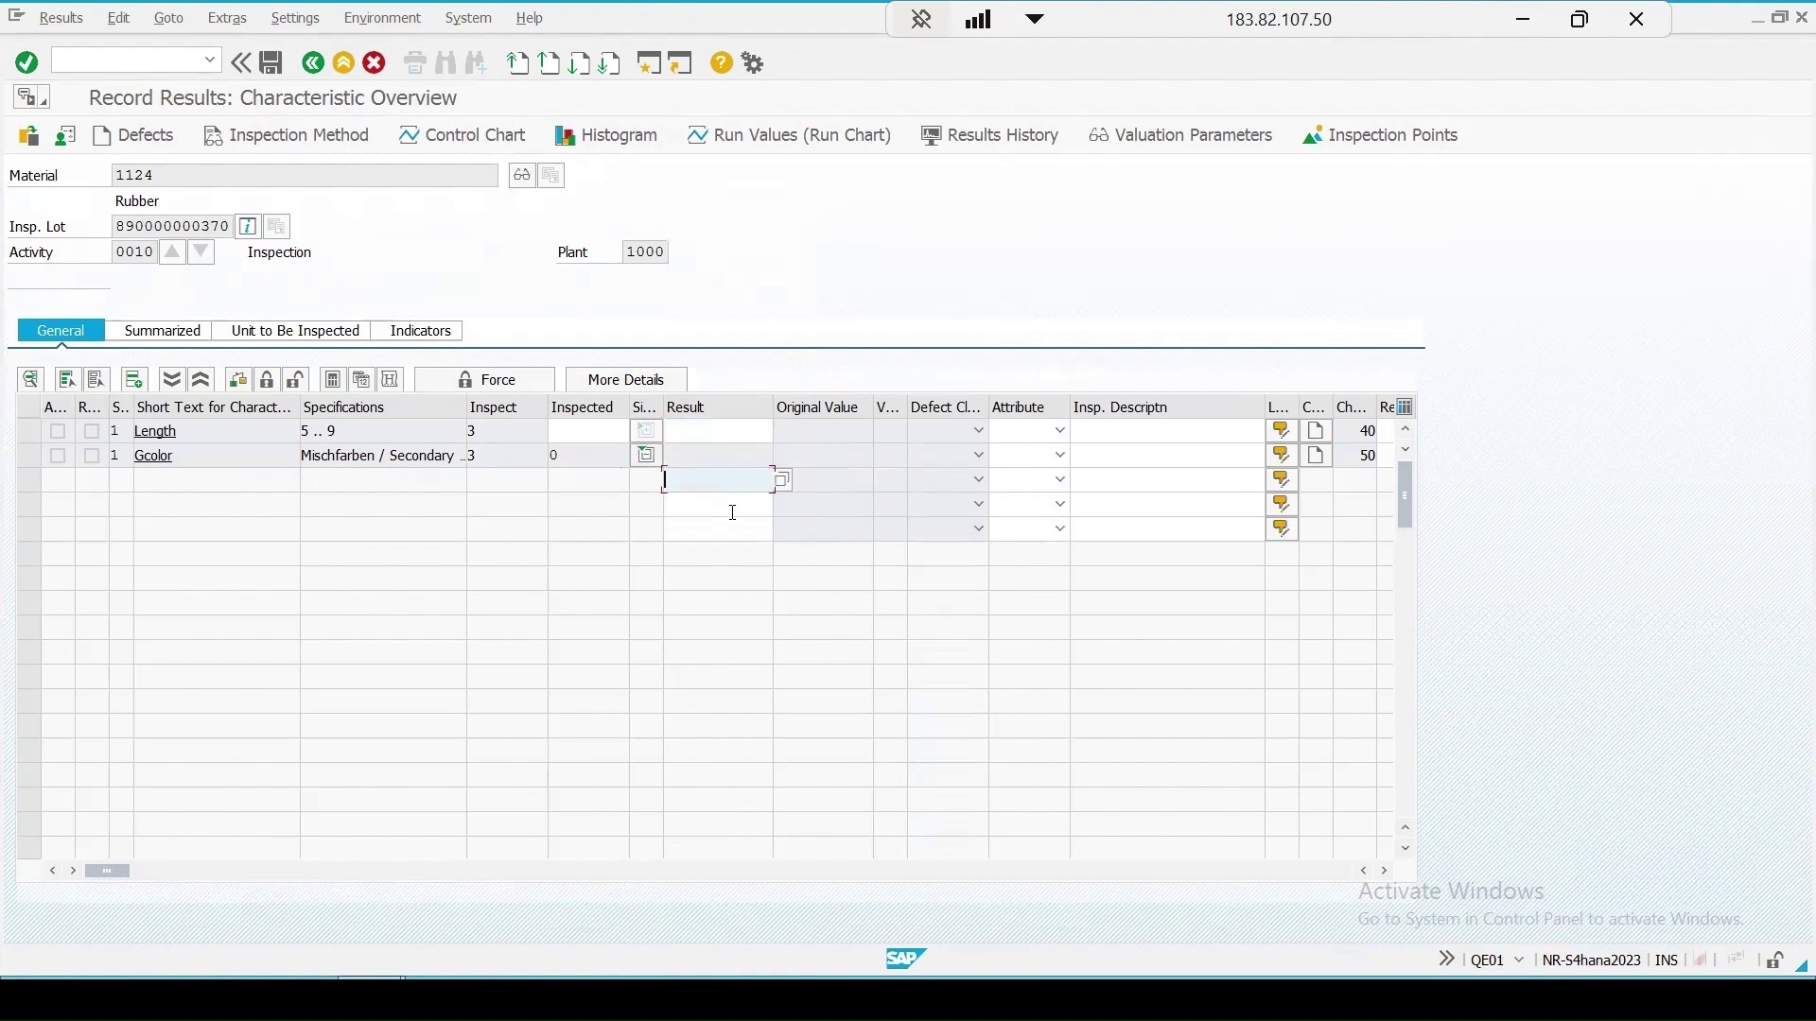
{"action": "left_click", "coordinate": [731, 515]}
{"action": "left_click", "coordinate": [721, 532]}
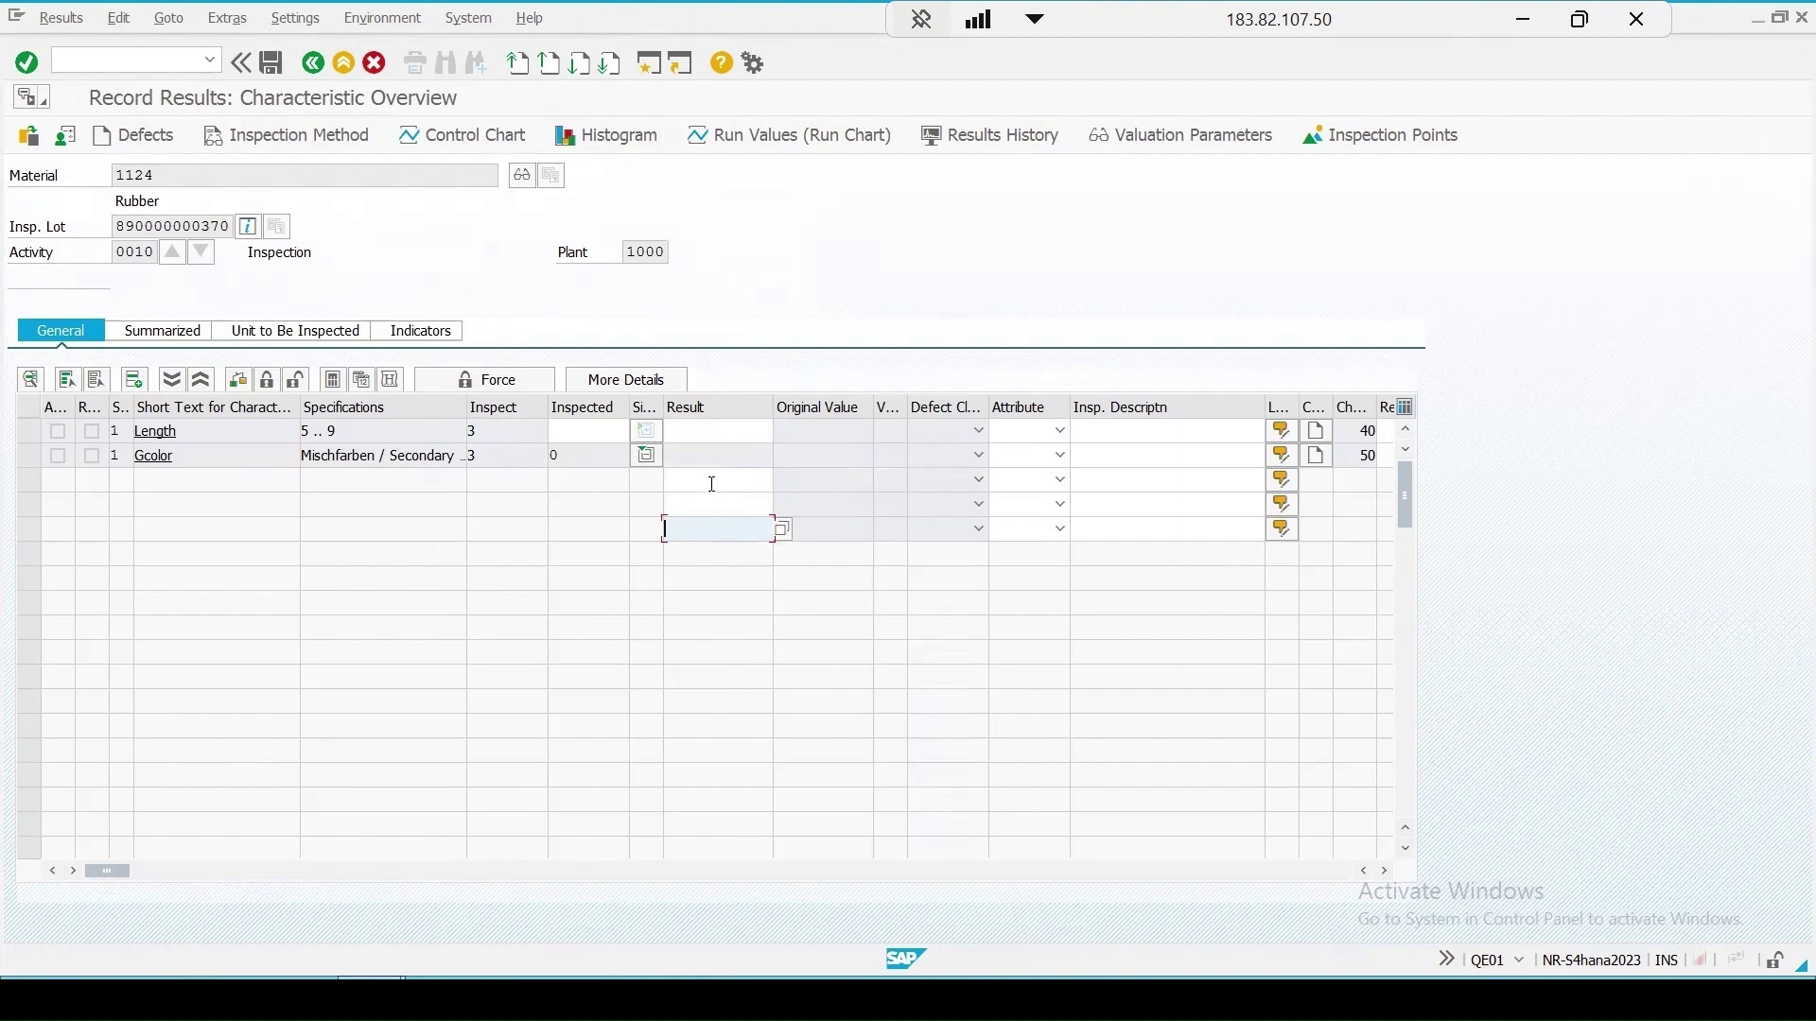
{"action": "left_click", "coordinate": [712, 485]}
{"action": "left_click", "coordinate": [714, 504]}
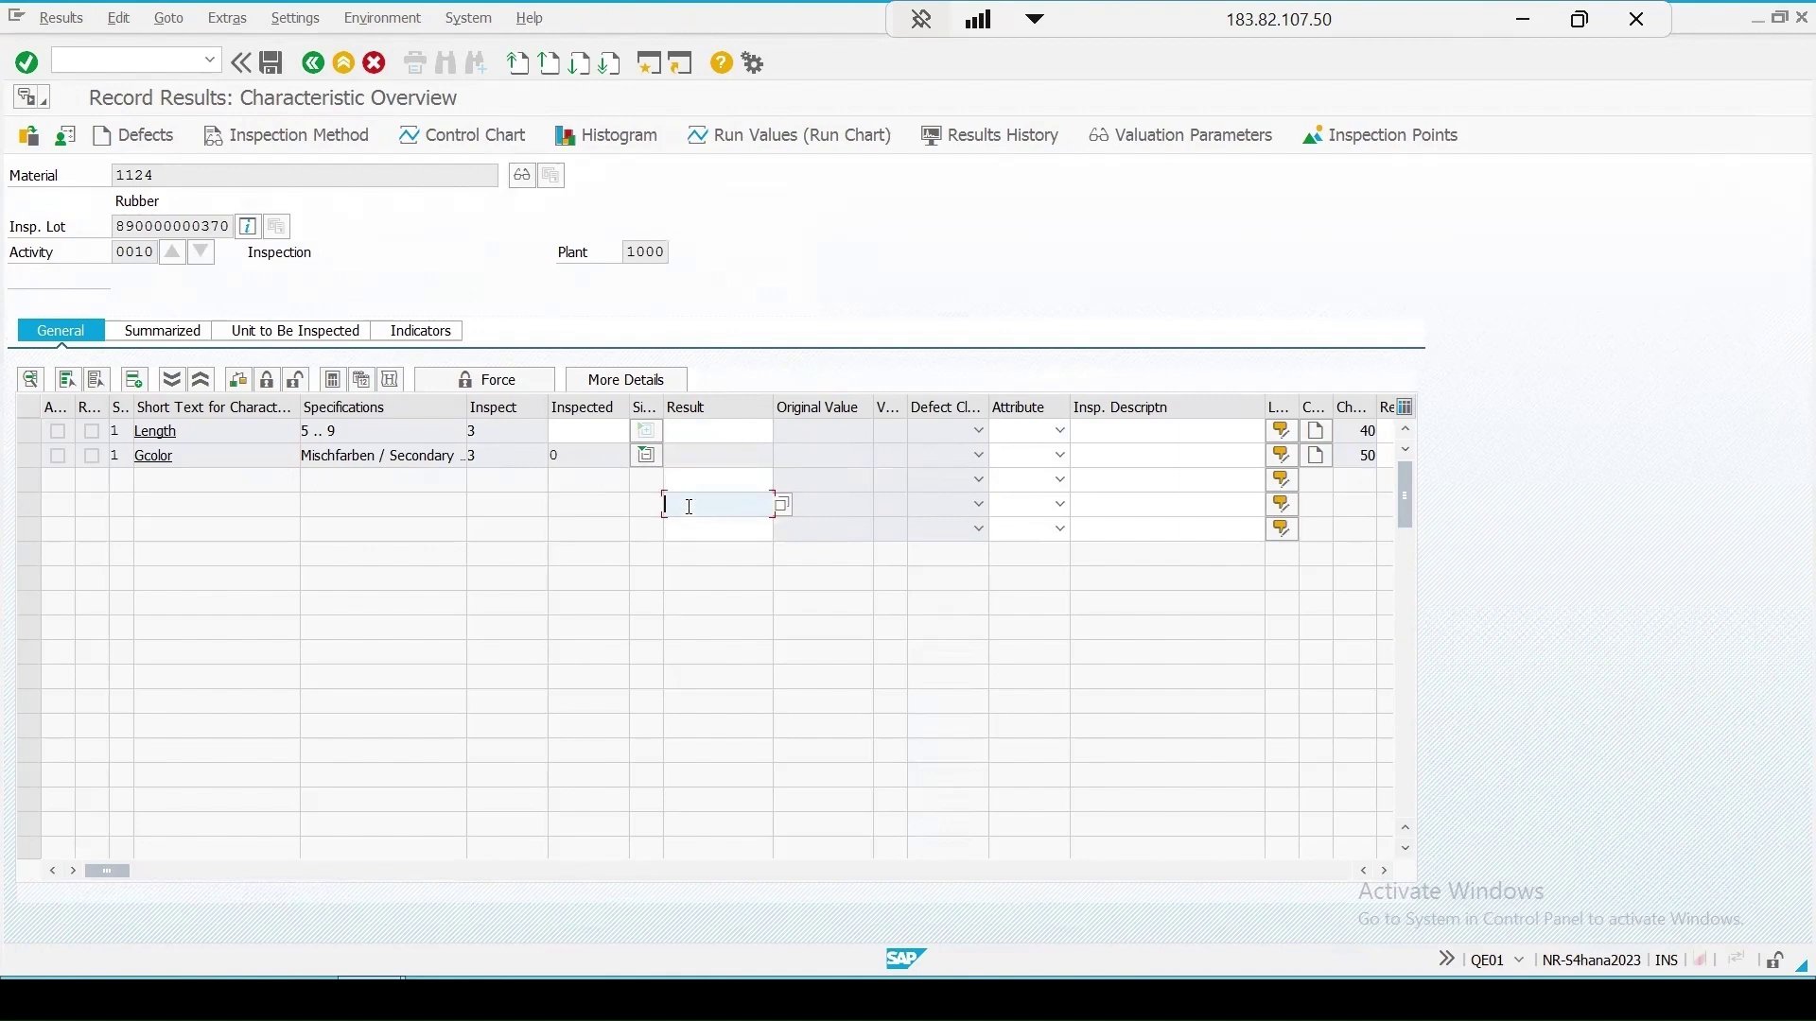
Step: Display the valuation parameters of the Gcolor characteristic, check its acceptance number, and close the dialog
{"action": "left_click", "coordinate": [32, 457]}
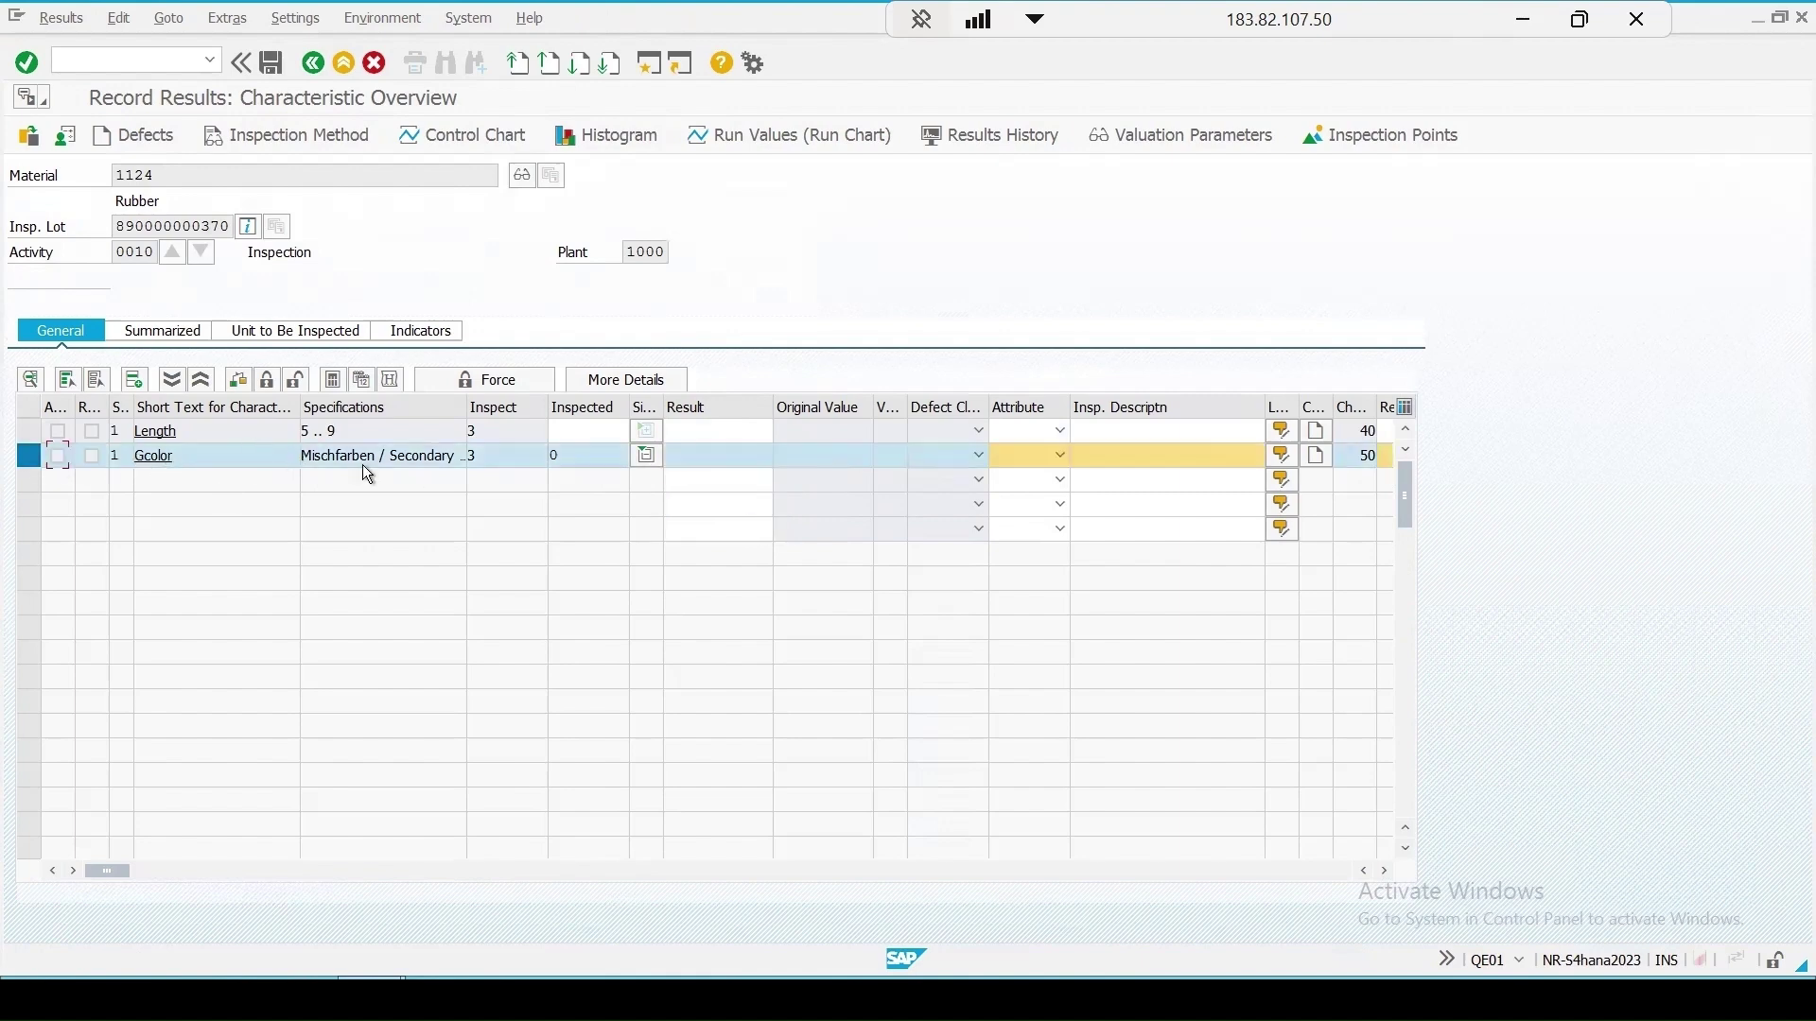
{"action": "left_click", "coordinate": [488, 458]}
{"action": "left_click", "coordinate": [1185, 137]}
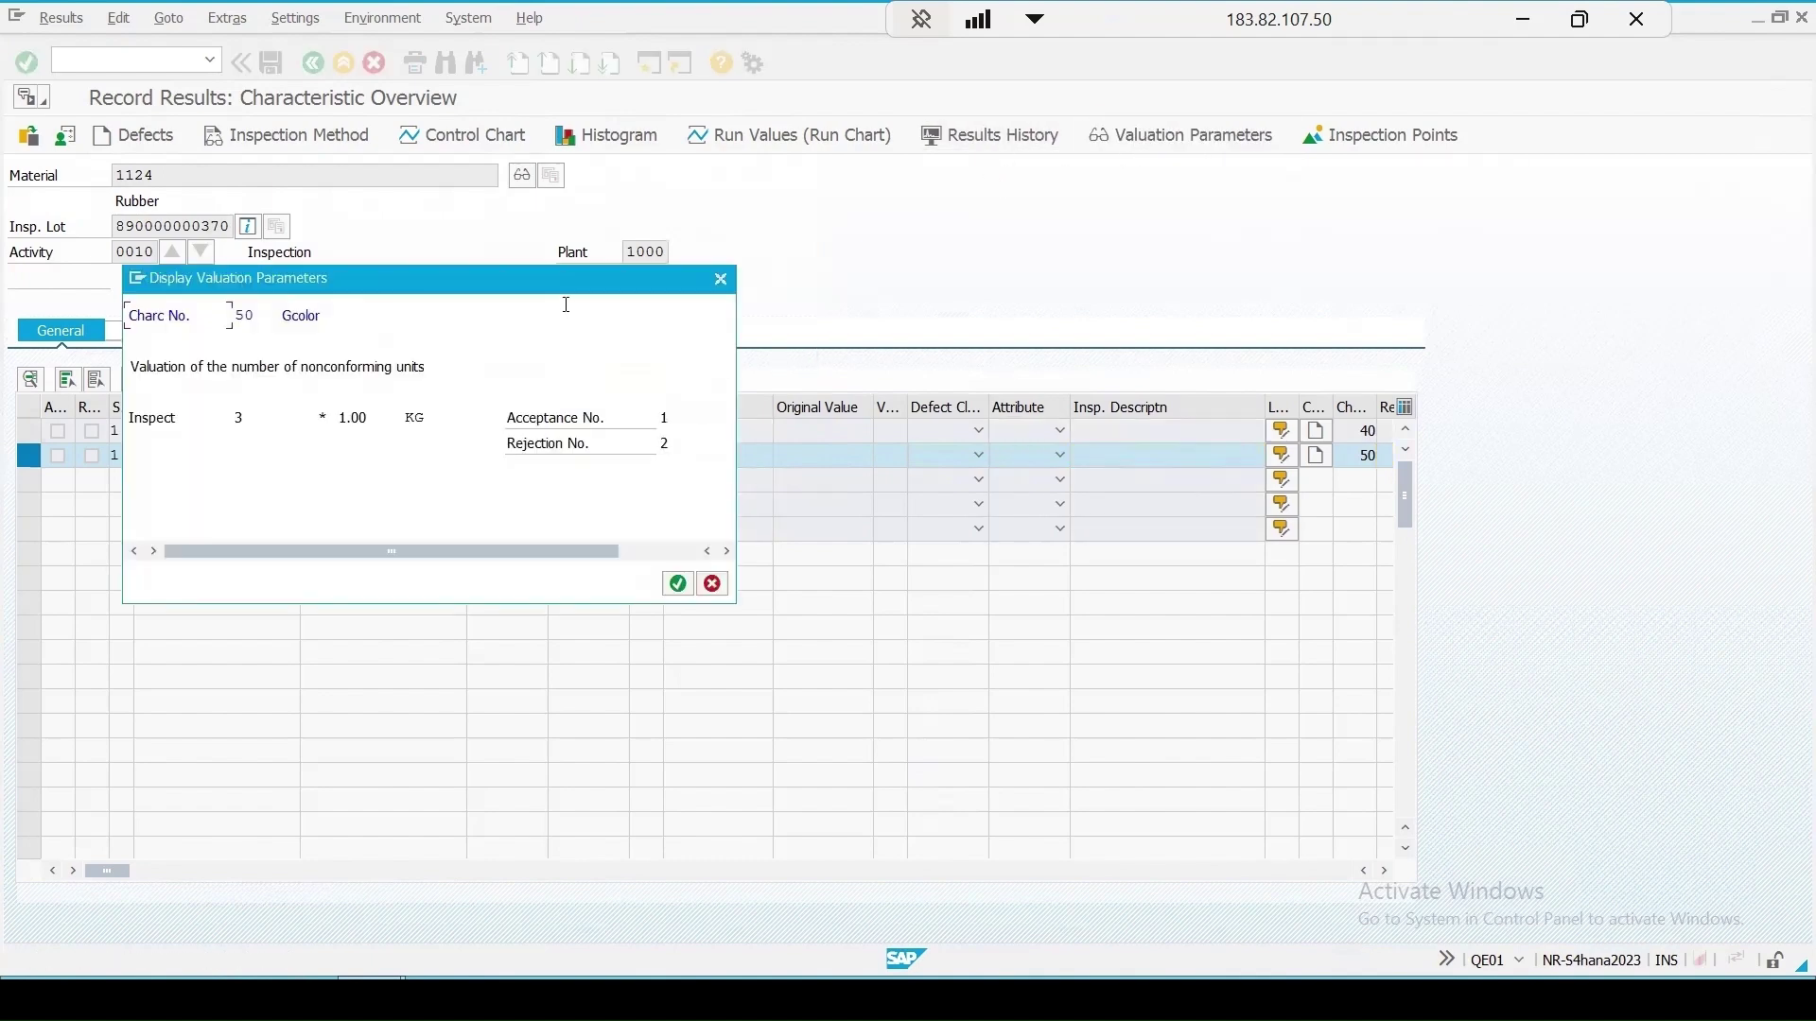
{"action": "left_click_drag", "start_coordinate": [595, 298], "coordinate": [1326, 250]}
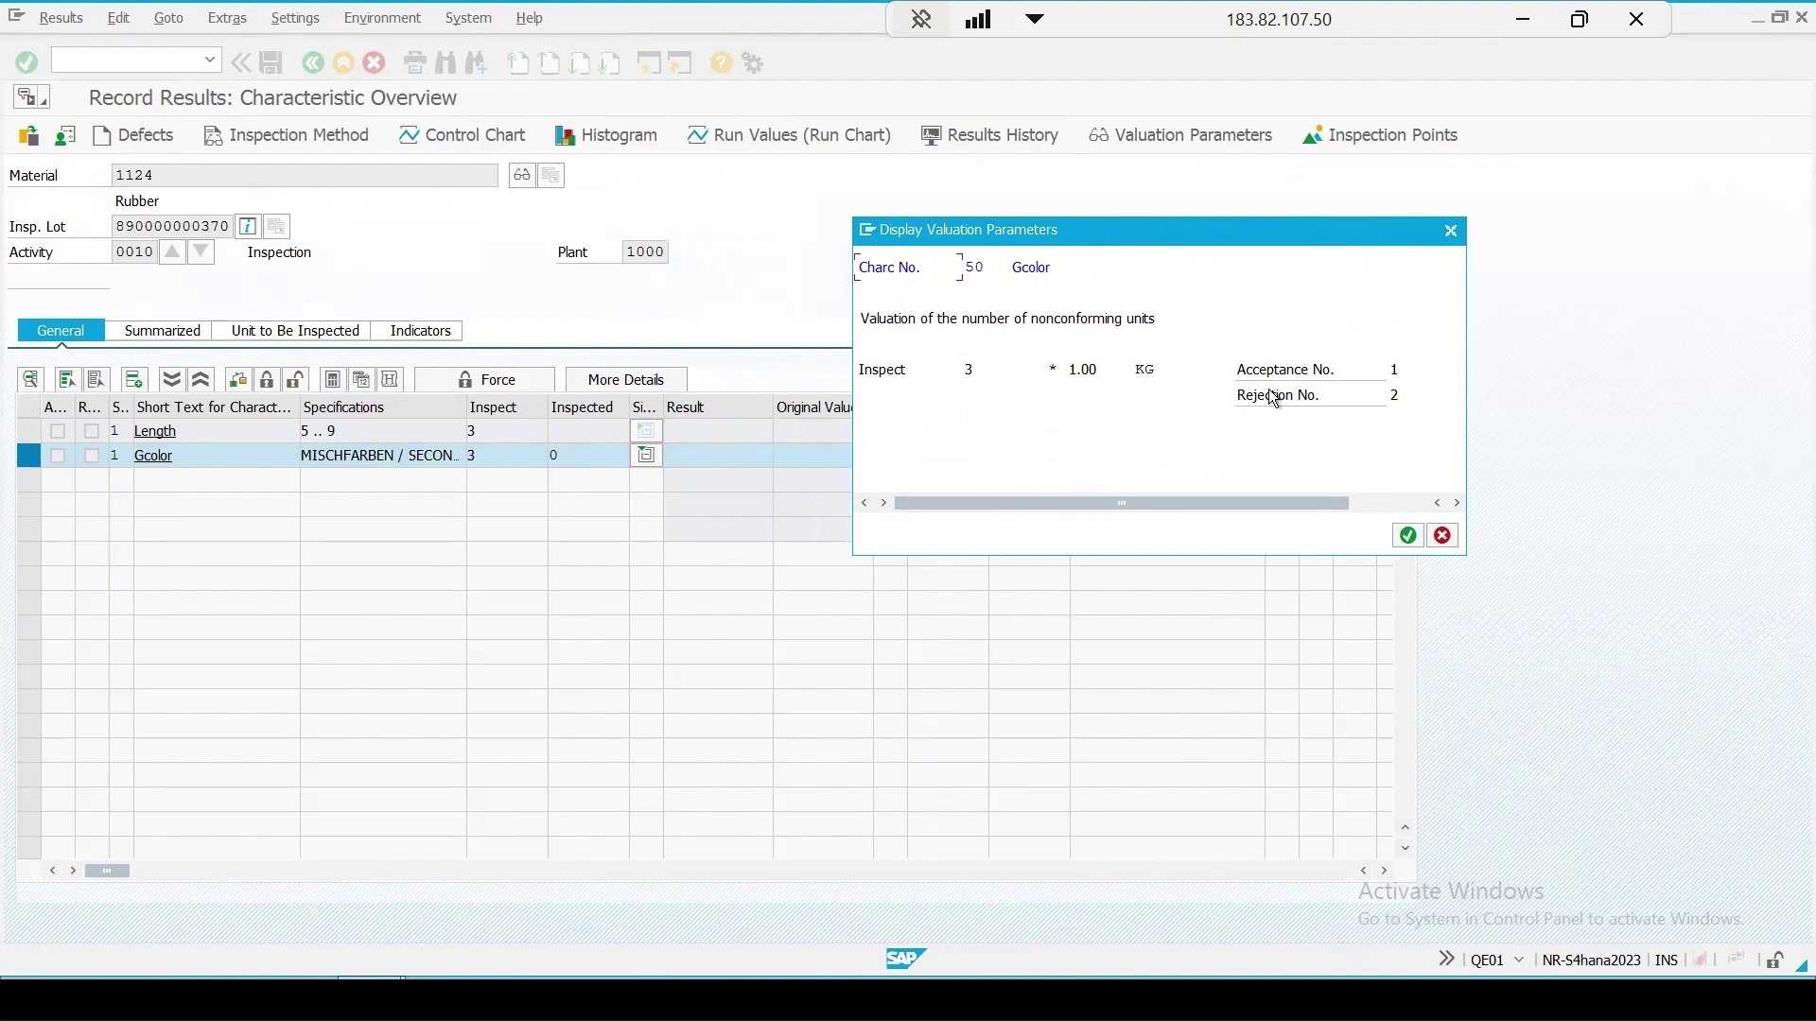
{"action": "double_click", "coordinate": [1394, 370]}
{"action": "left_click", "coordinate": [1407, 535]}
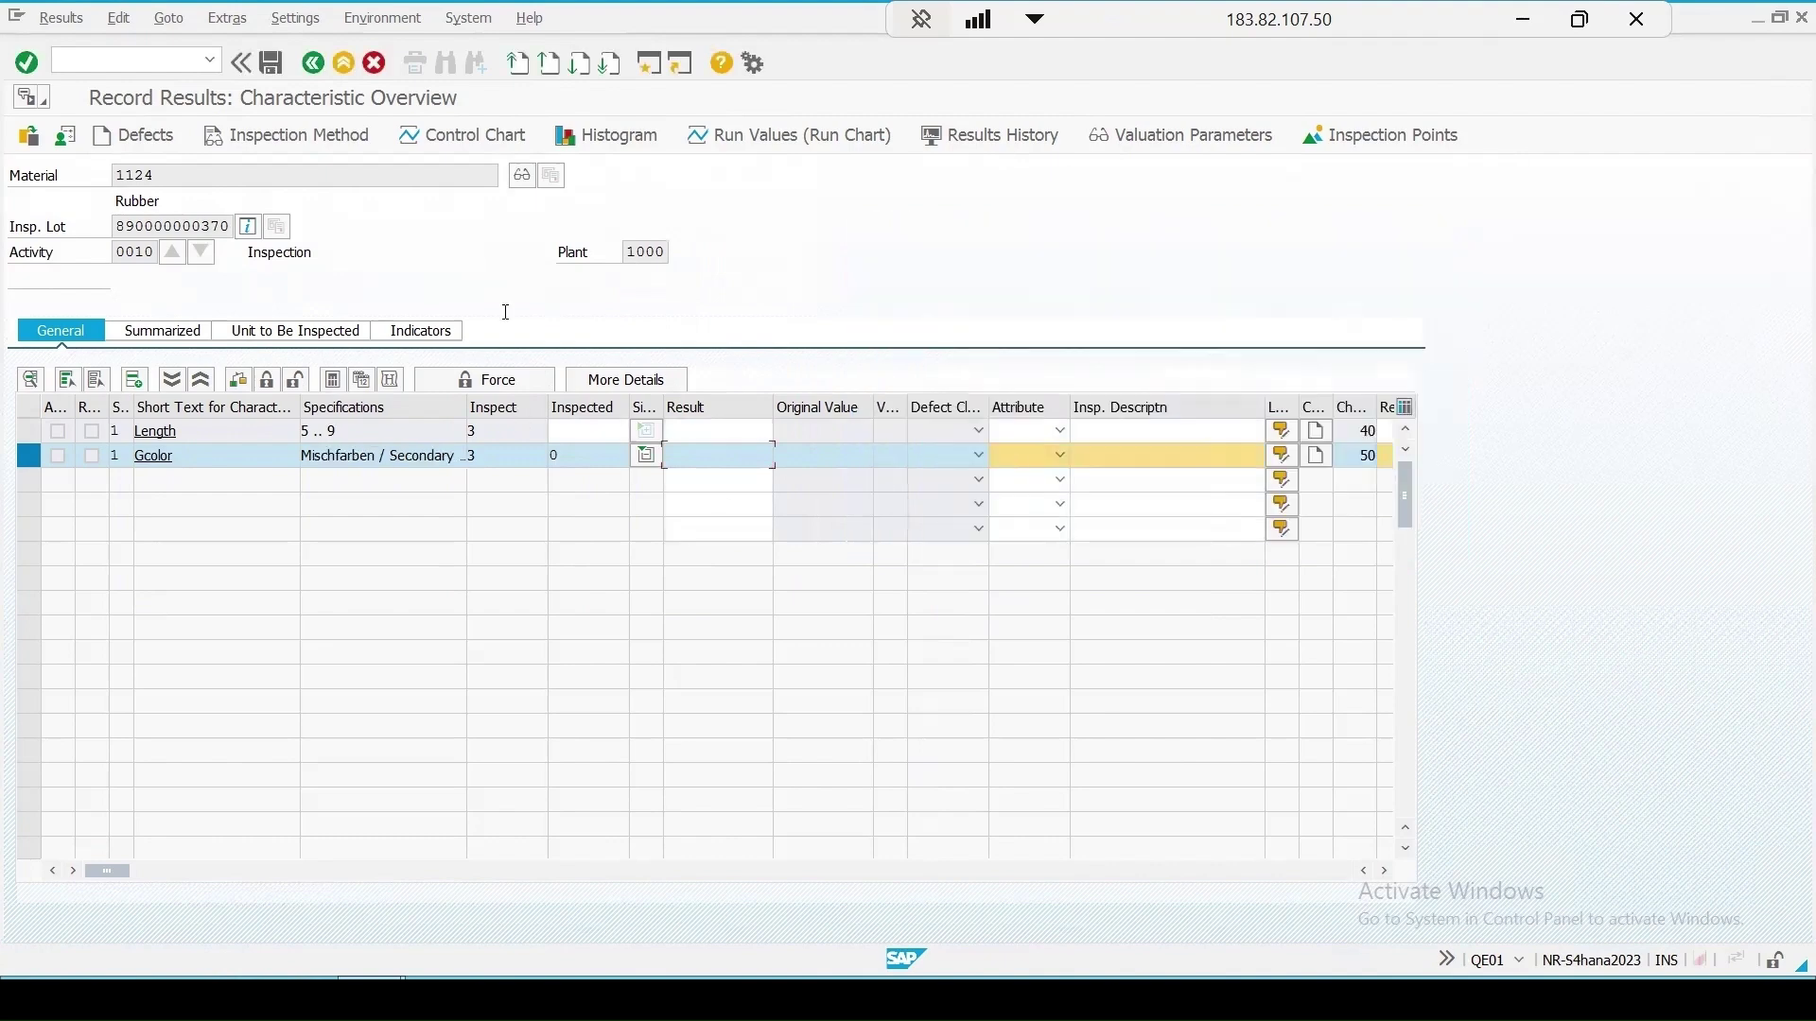
Step: Start transaction QCC0 in a new session and open Maintain Settings at Plant Level under the Quality Management basic settings
{"action": "left_click", "coordinate": [645, 64]}
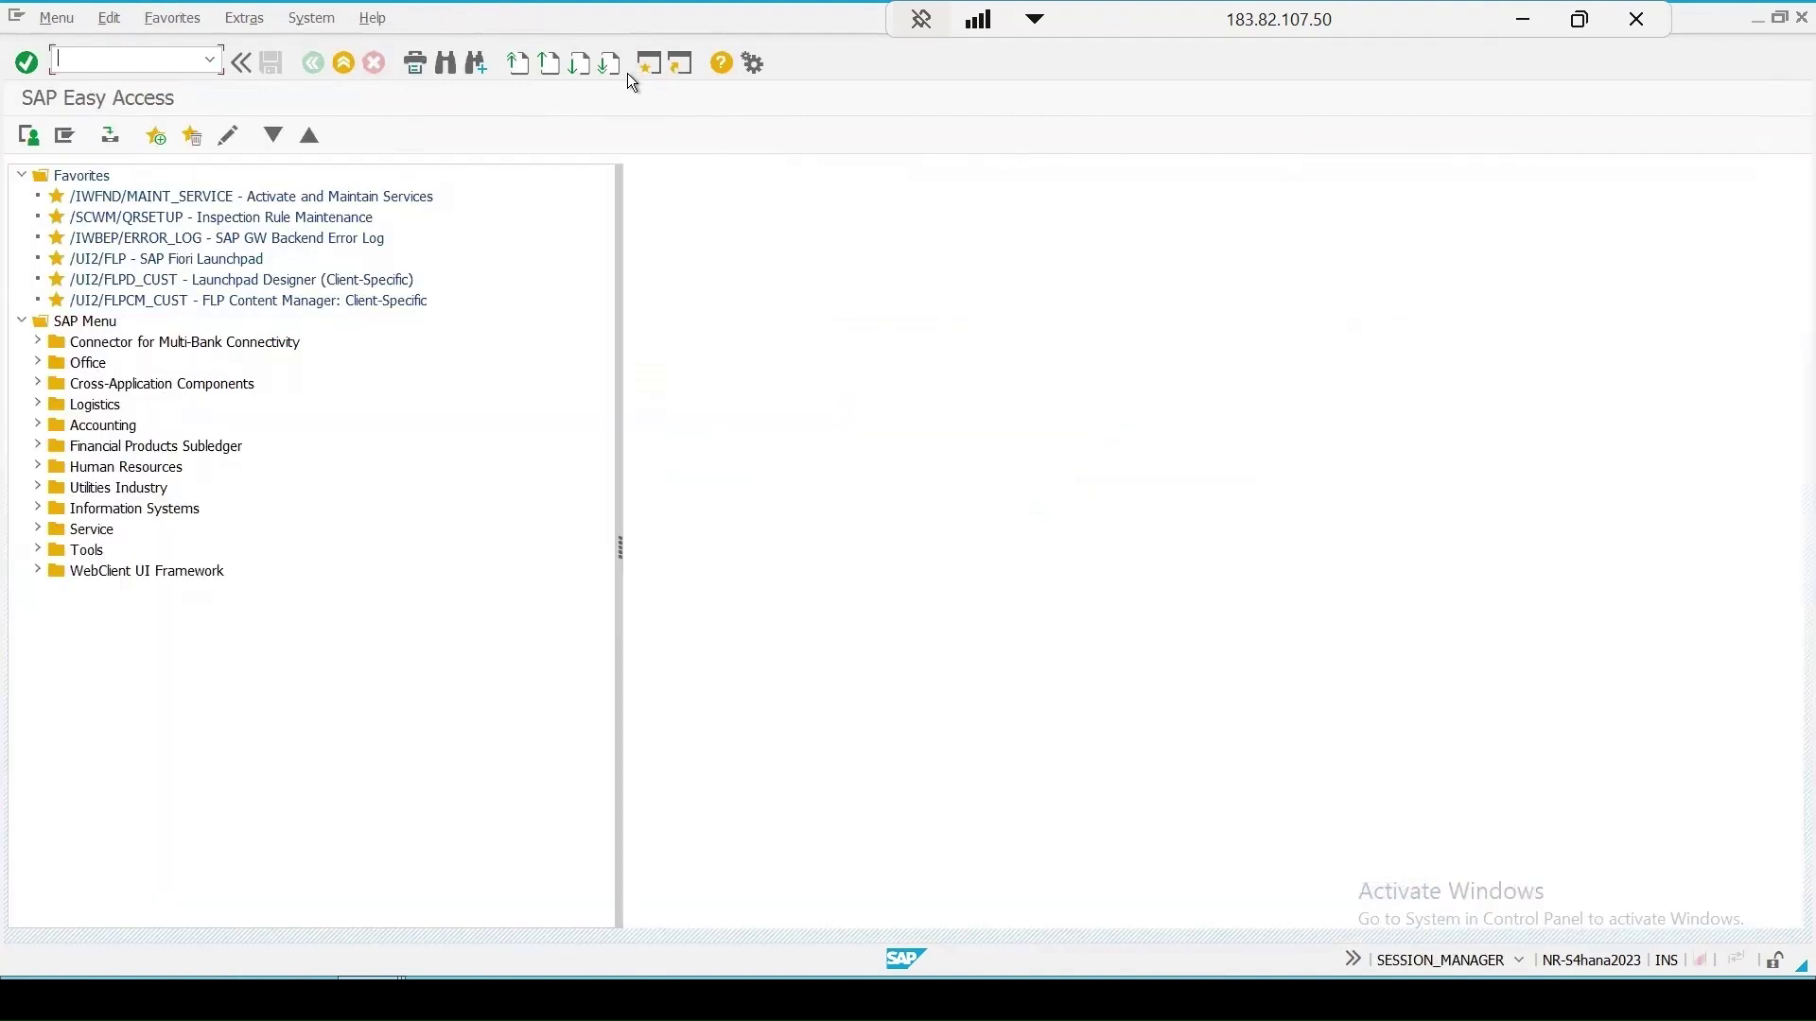
{"action": "type", "text": "qcd"}
{"action": "type", "text": "0"}
{"action": "key", "text": "Return"}
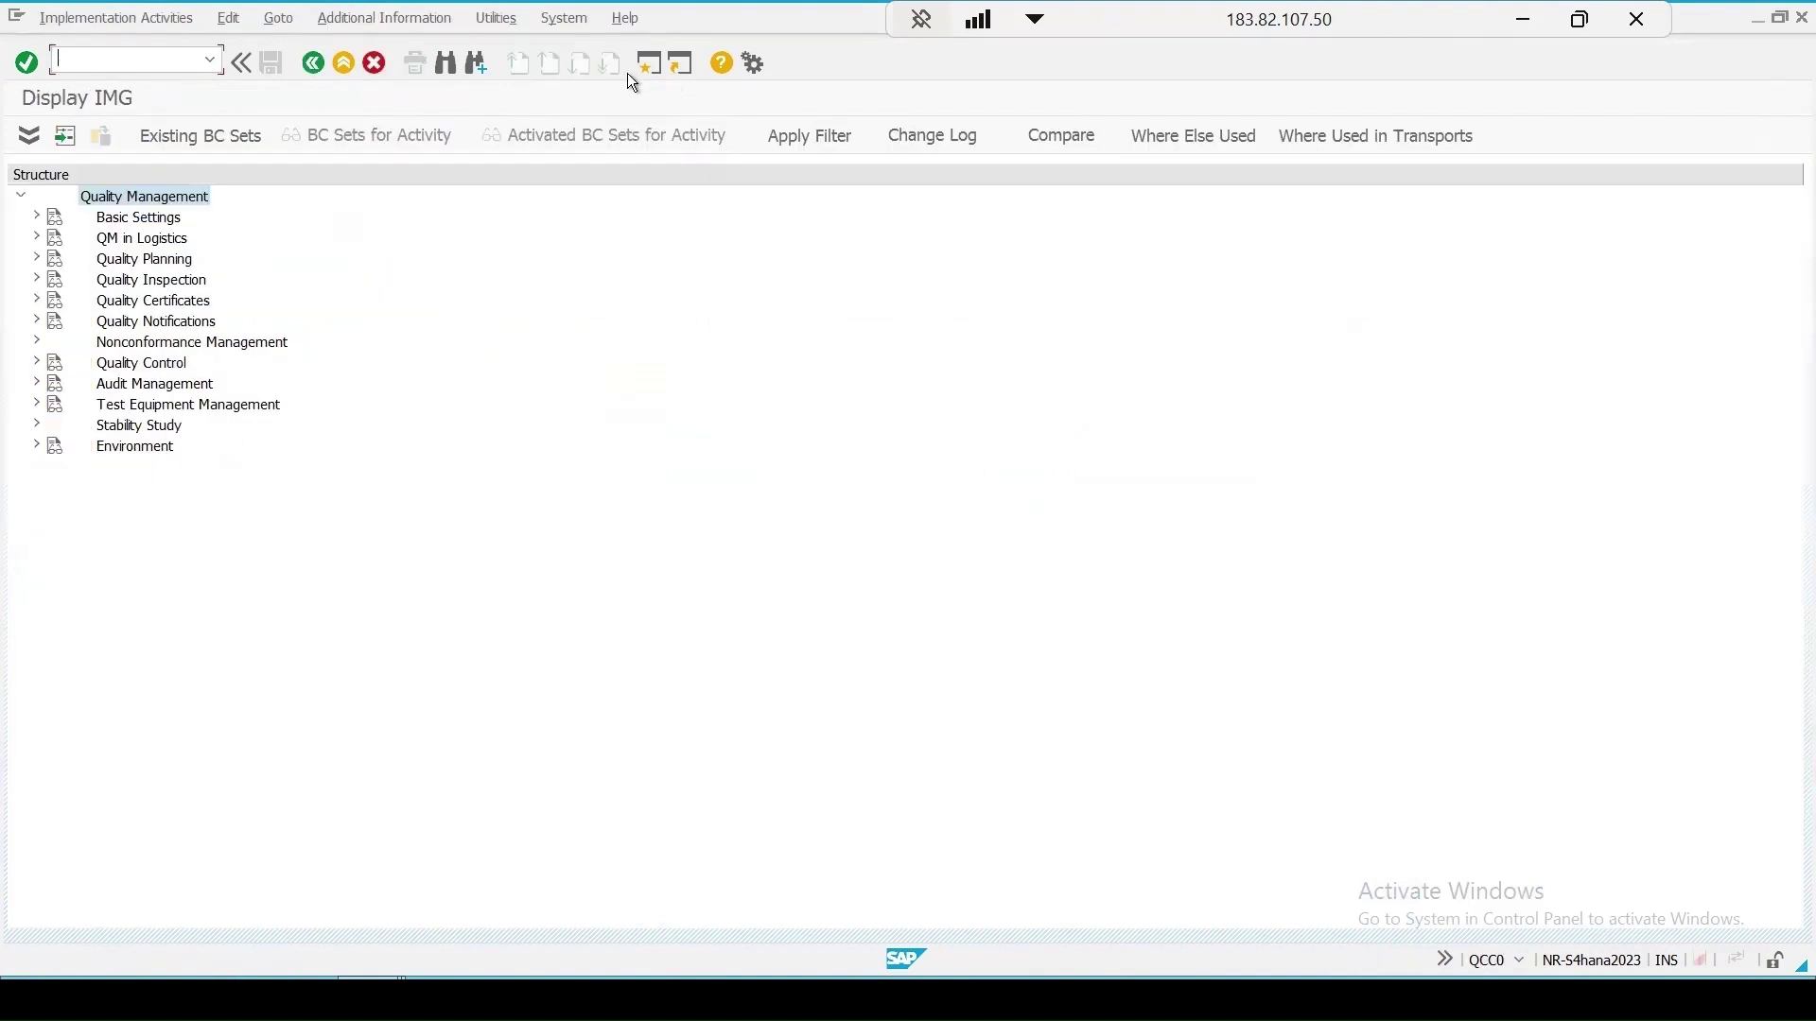
{"action": "left_click", "coordinate": [37, 216]}
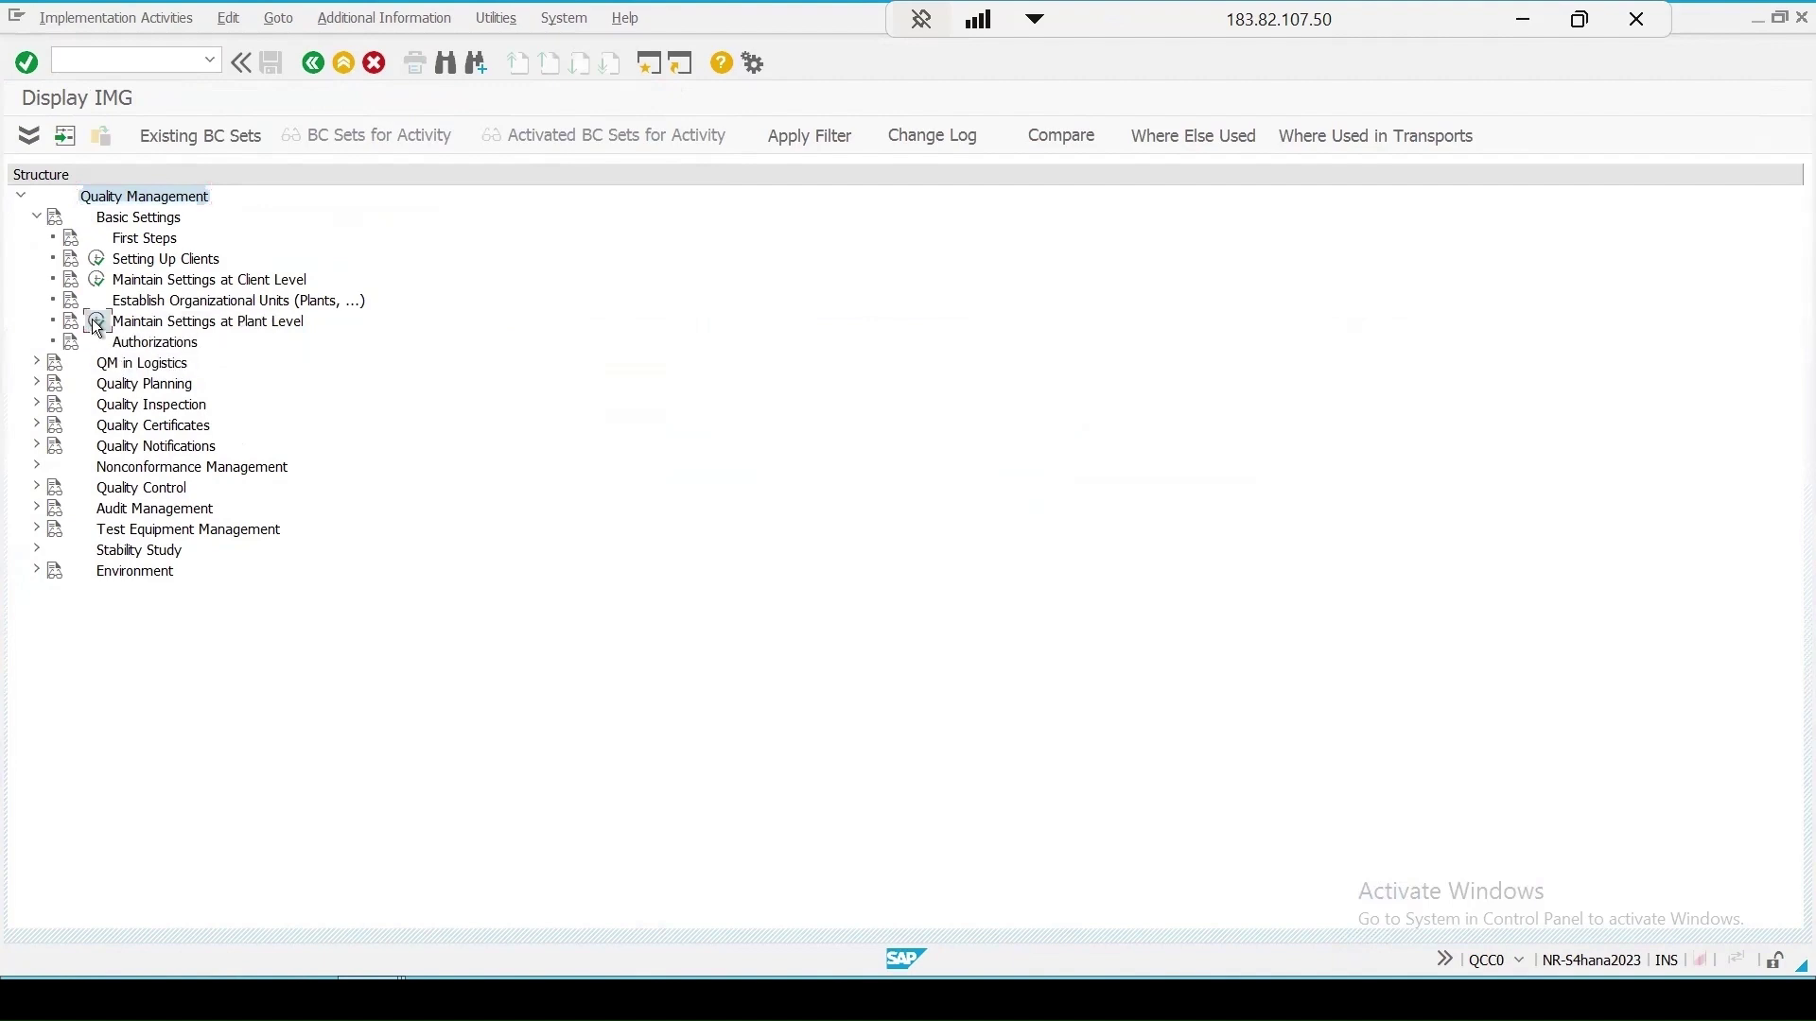
{"action": "left_click_drag", "start_coordinate": [97, 321], "coordinate": [474, 299]}
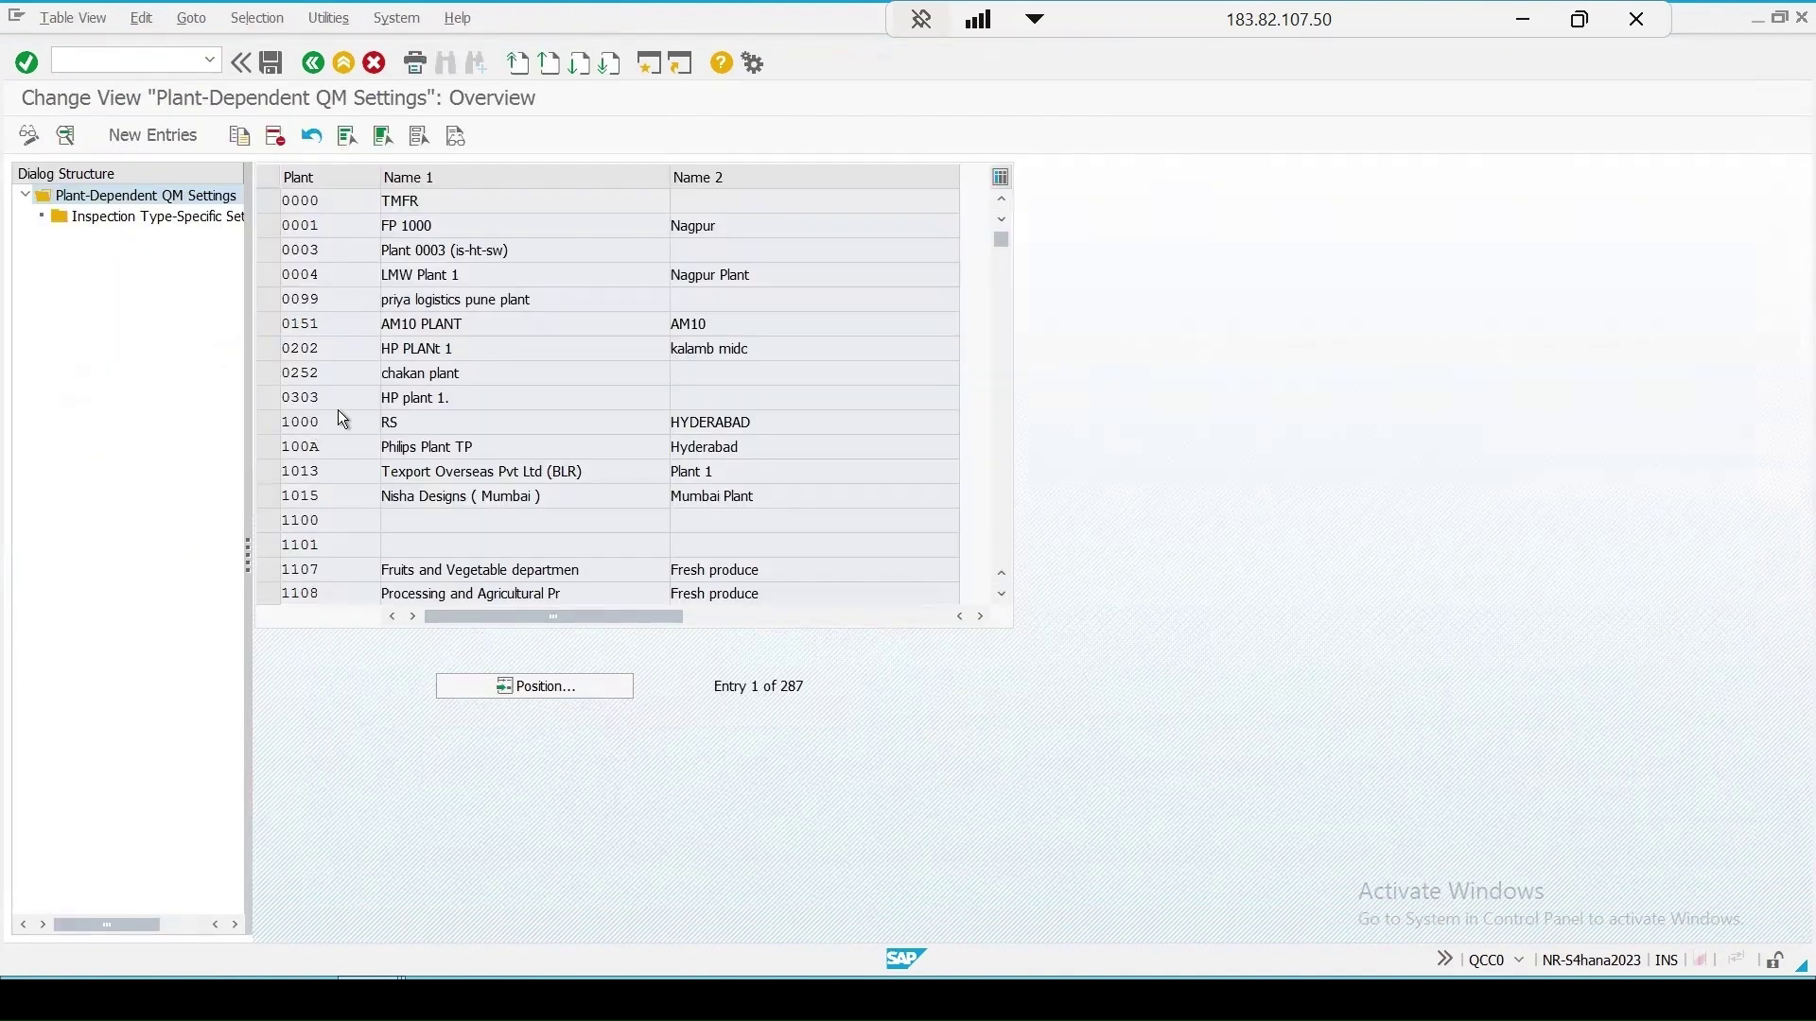
Step: Open the inspection lot creation settings of plant 1000 and check the default sampling procedure for lot inspection
{"action": "double_click", "coordinate": [337, 411]}
{"action": "left_click", "coordinate": [452, 232]}
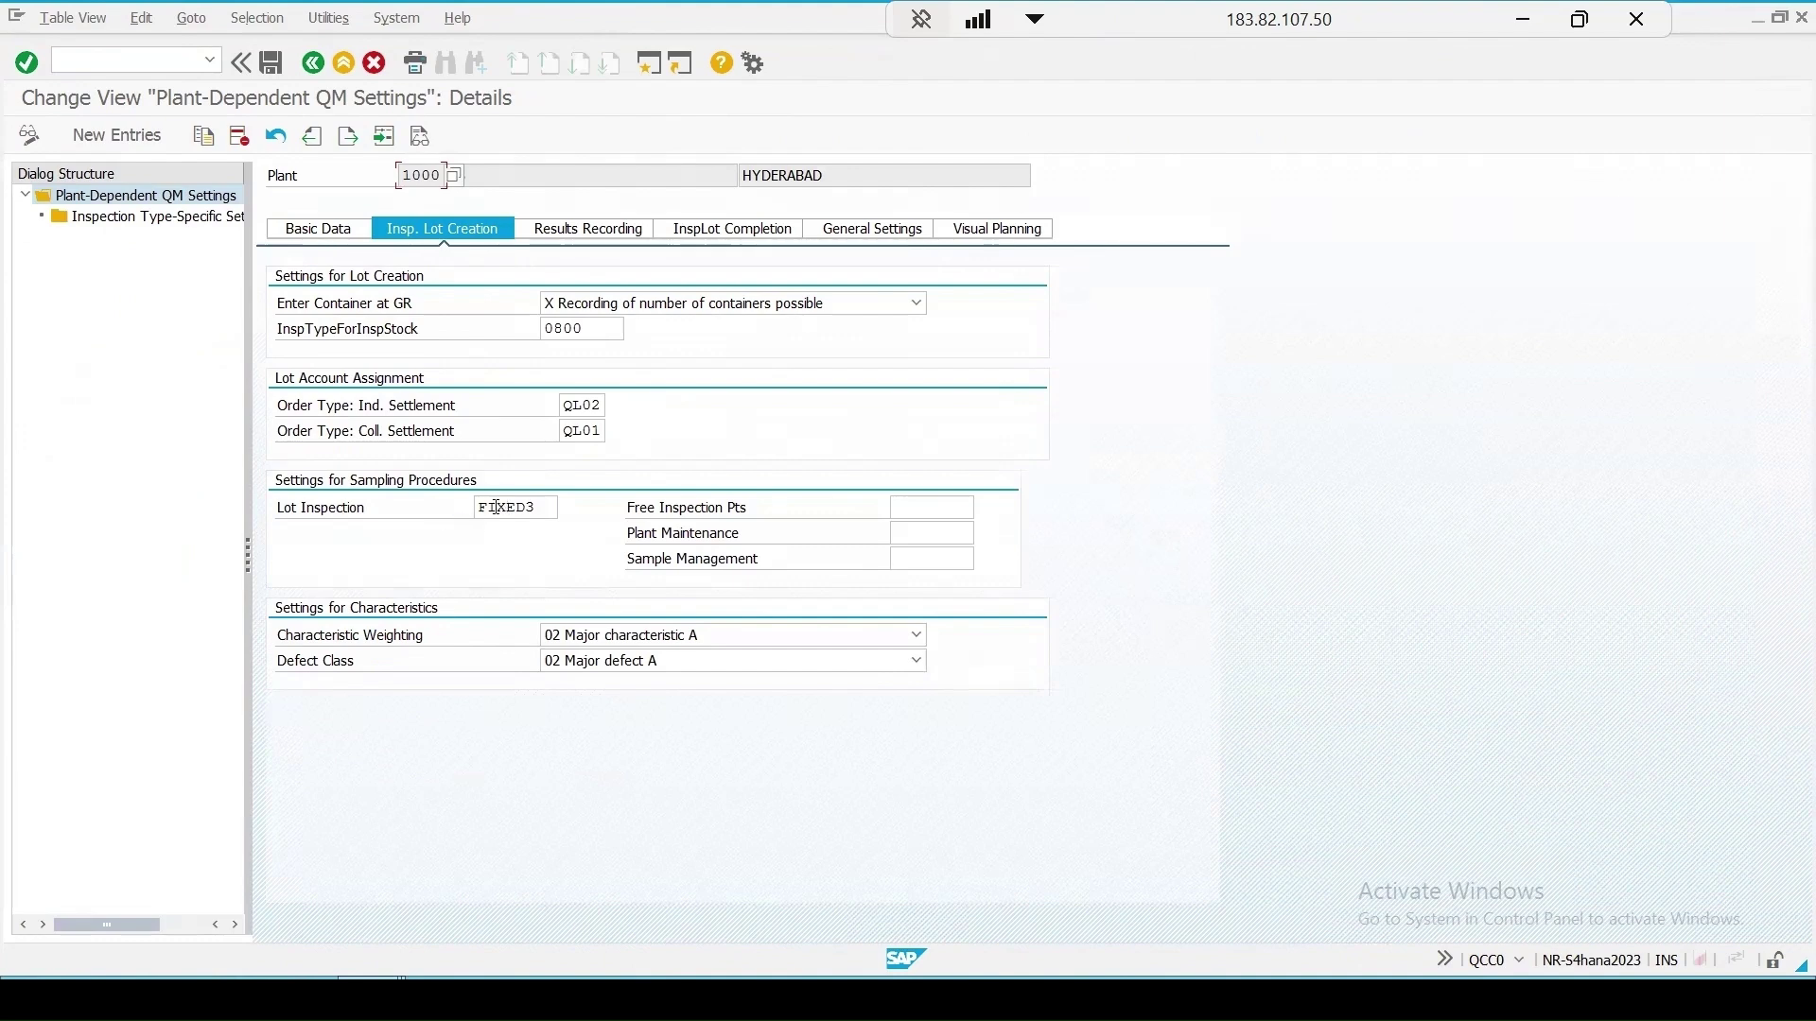
{"action": "left_click_drag", "start_coordinate": [548, 506], "coordinate": [393, 514]}
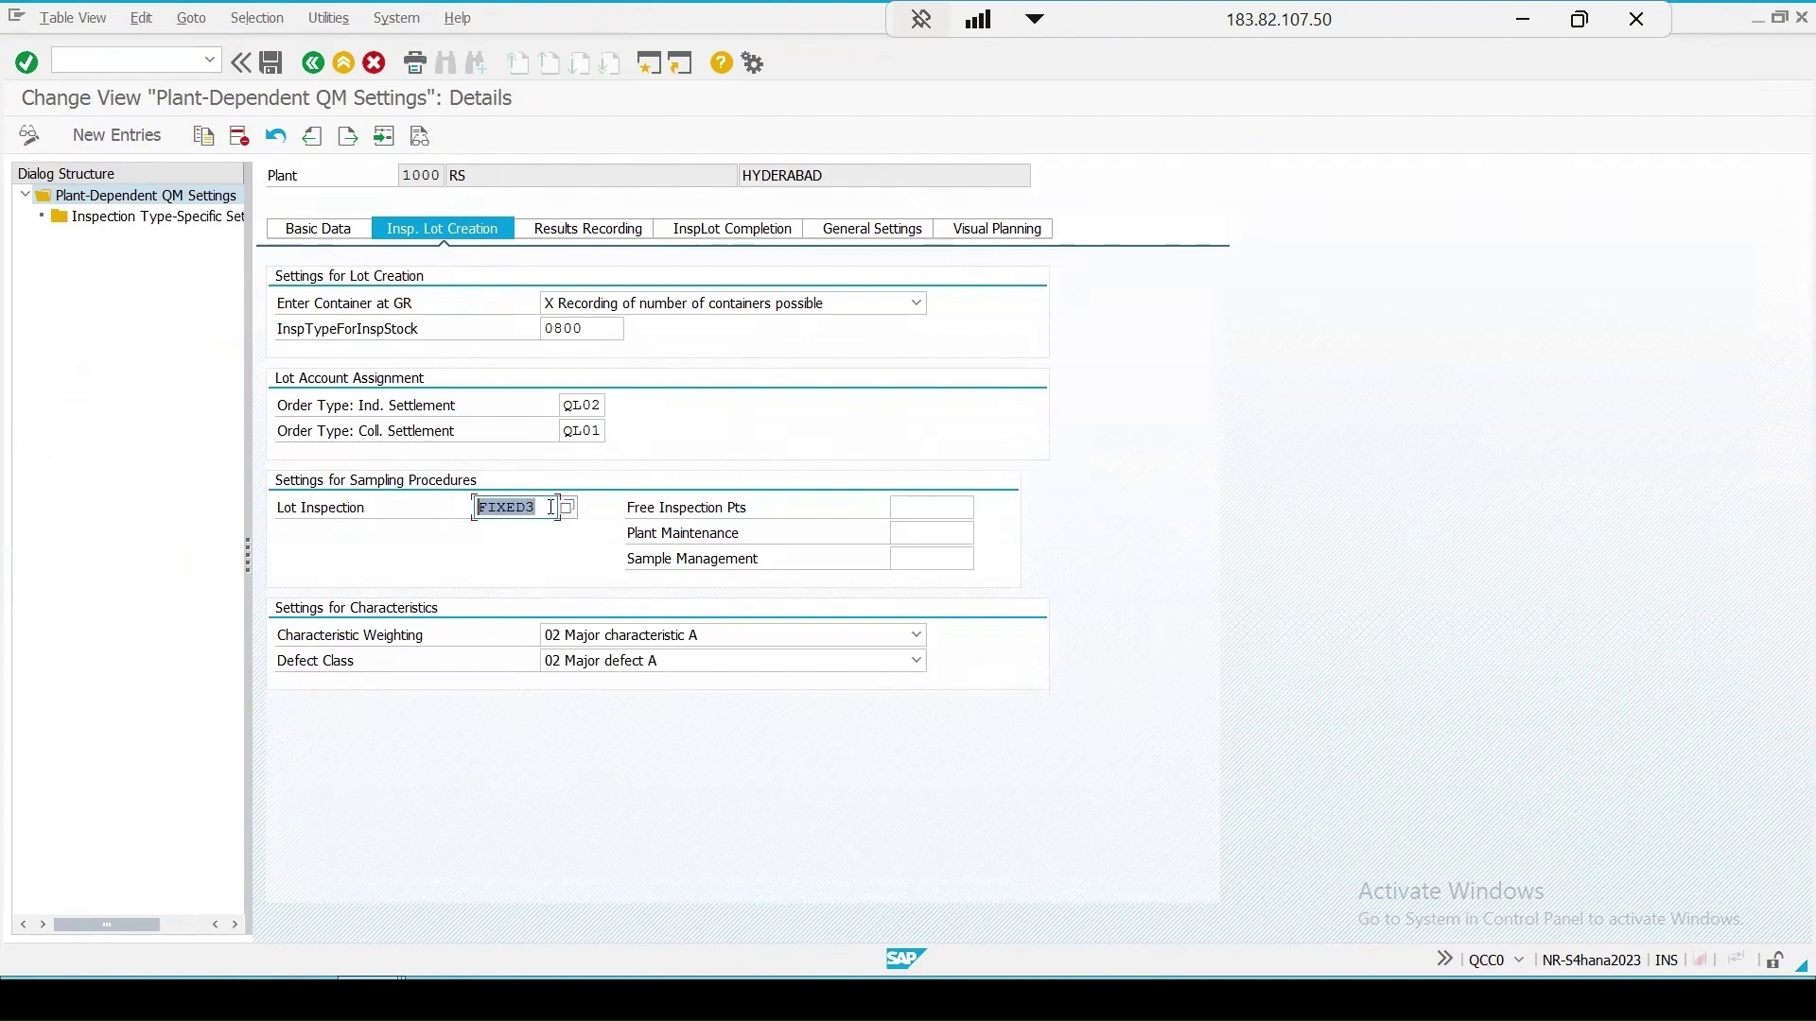
Step: Display sampling procedure FIXED3 with transaction QDV3 in a new session, and inspect the options for its valuation mode
{"action": "left_click", "coordinate": [649, 62]}
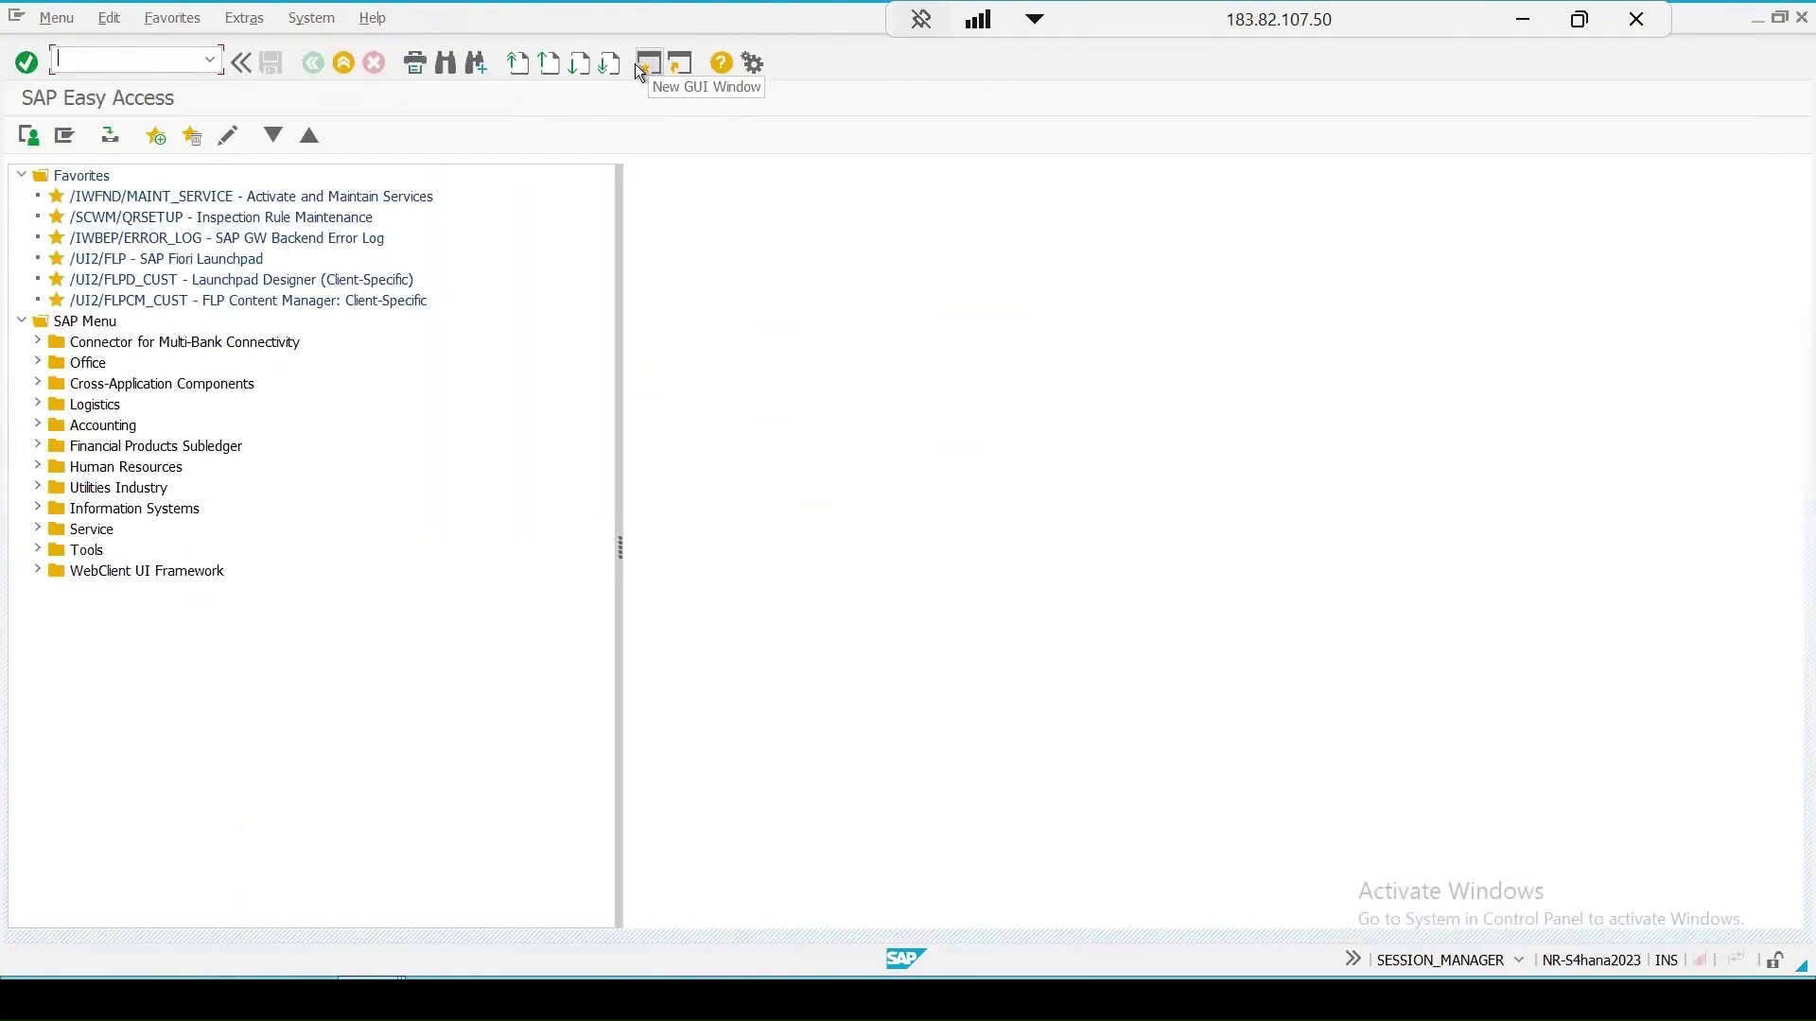
{"action": "type", "text": "qdv3"}
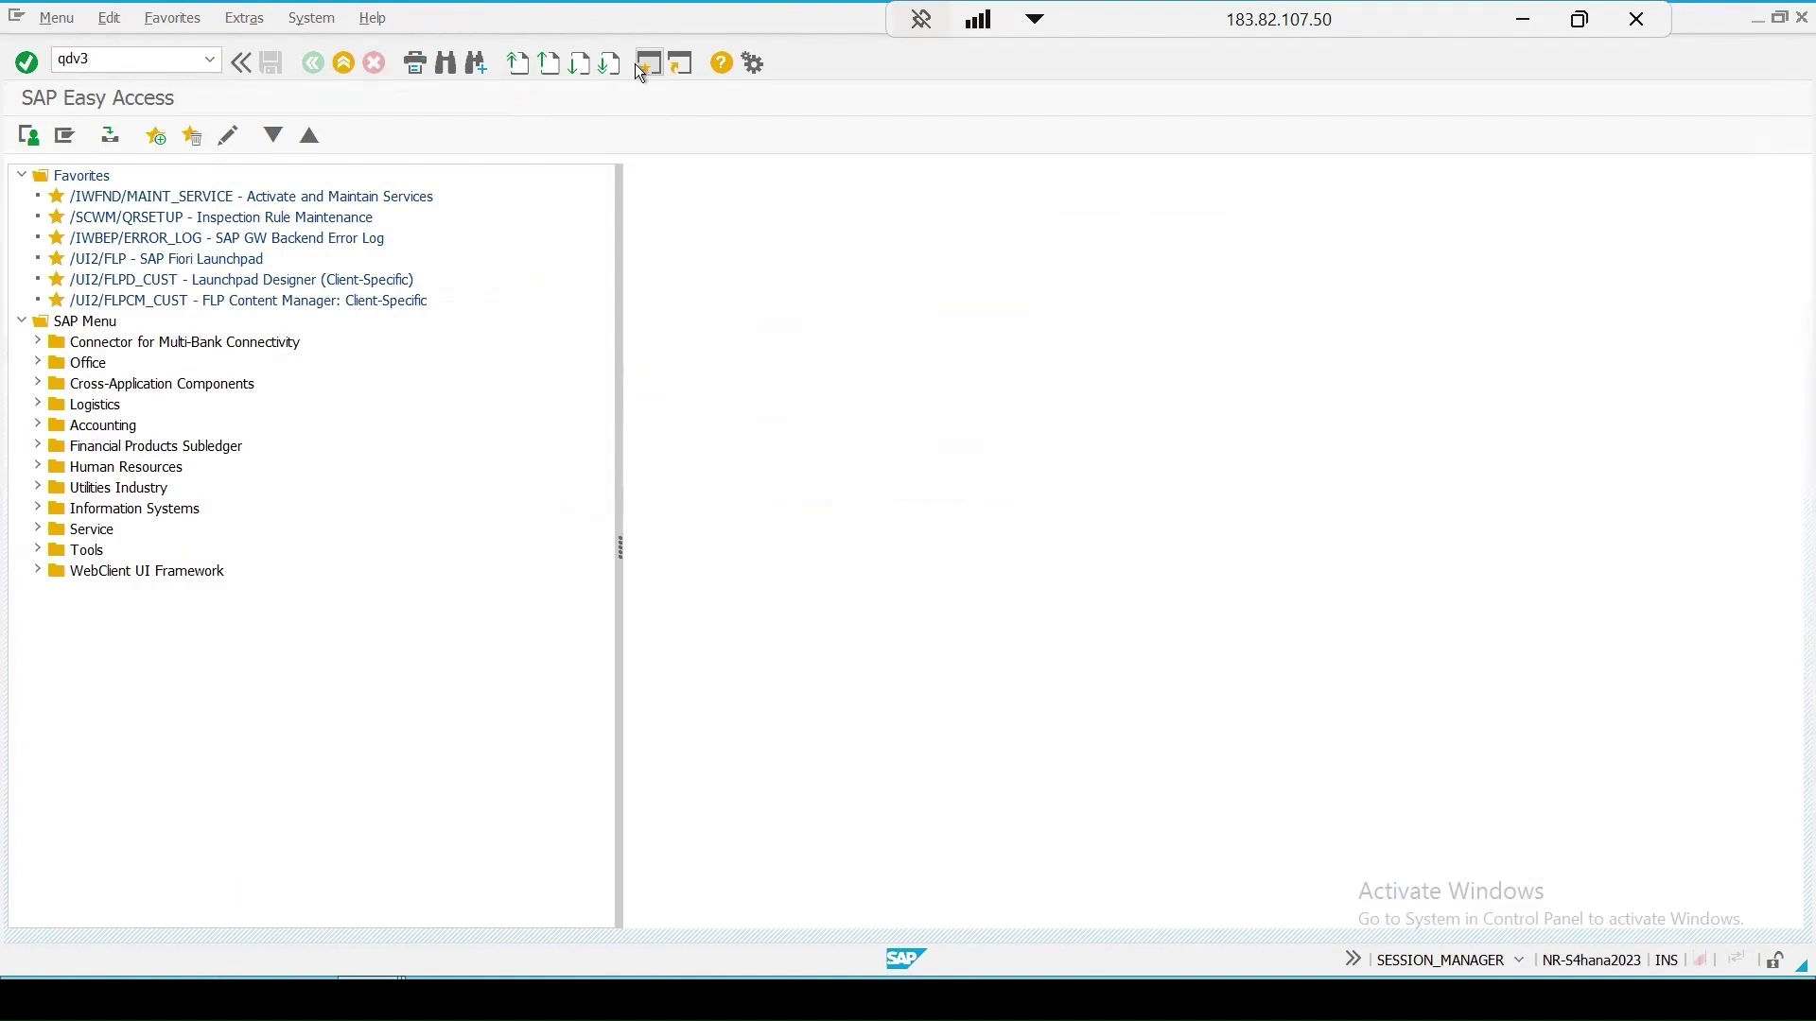
{"action": "key", "text": "Return"}
{"action": "type", "text": "fi"}
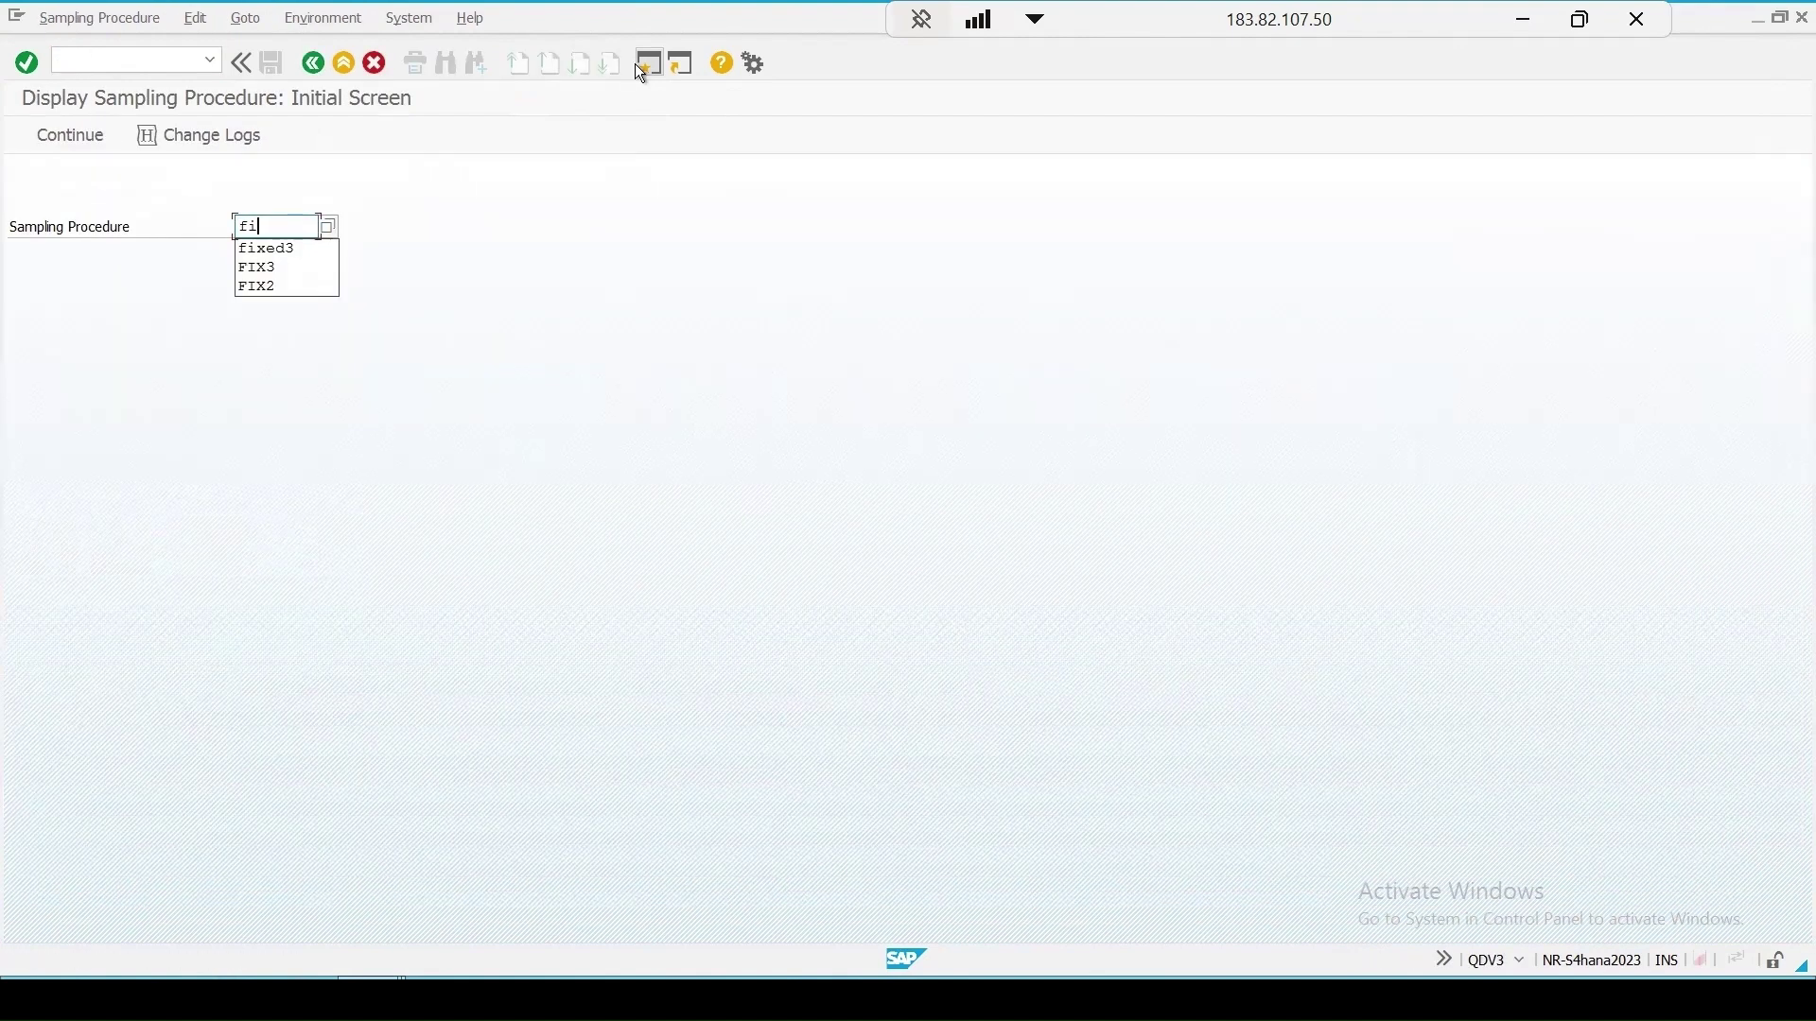
{"action": "type", "text": "xed3"}
{"action": "key", "text": "Return"}
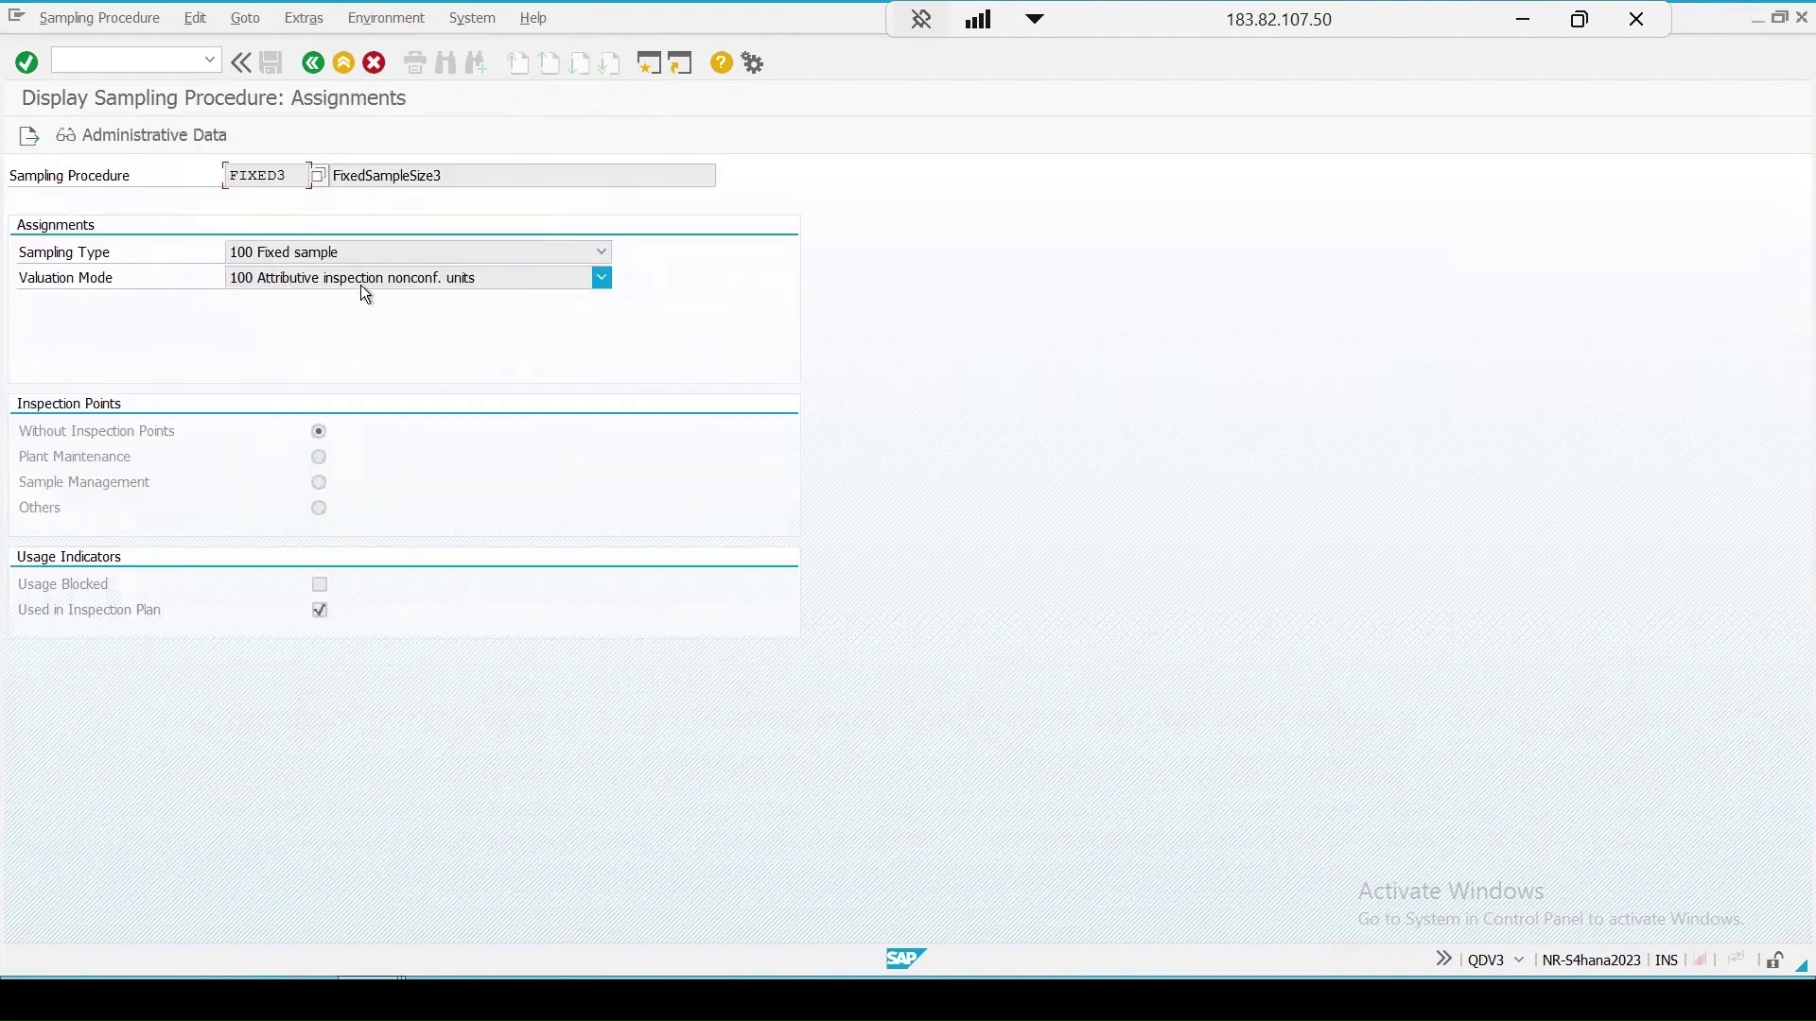
{"action": "left_click", "coordinate": [486, 286]}
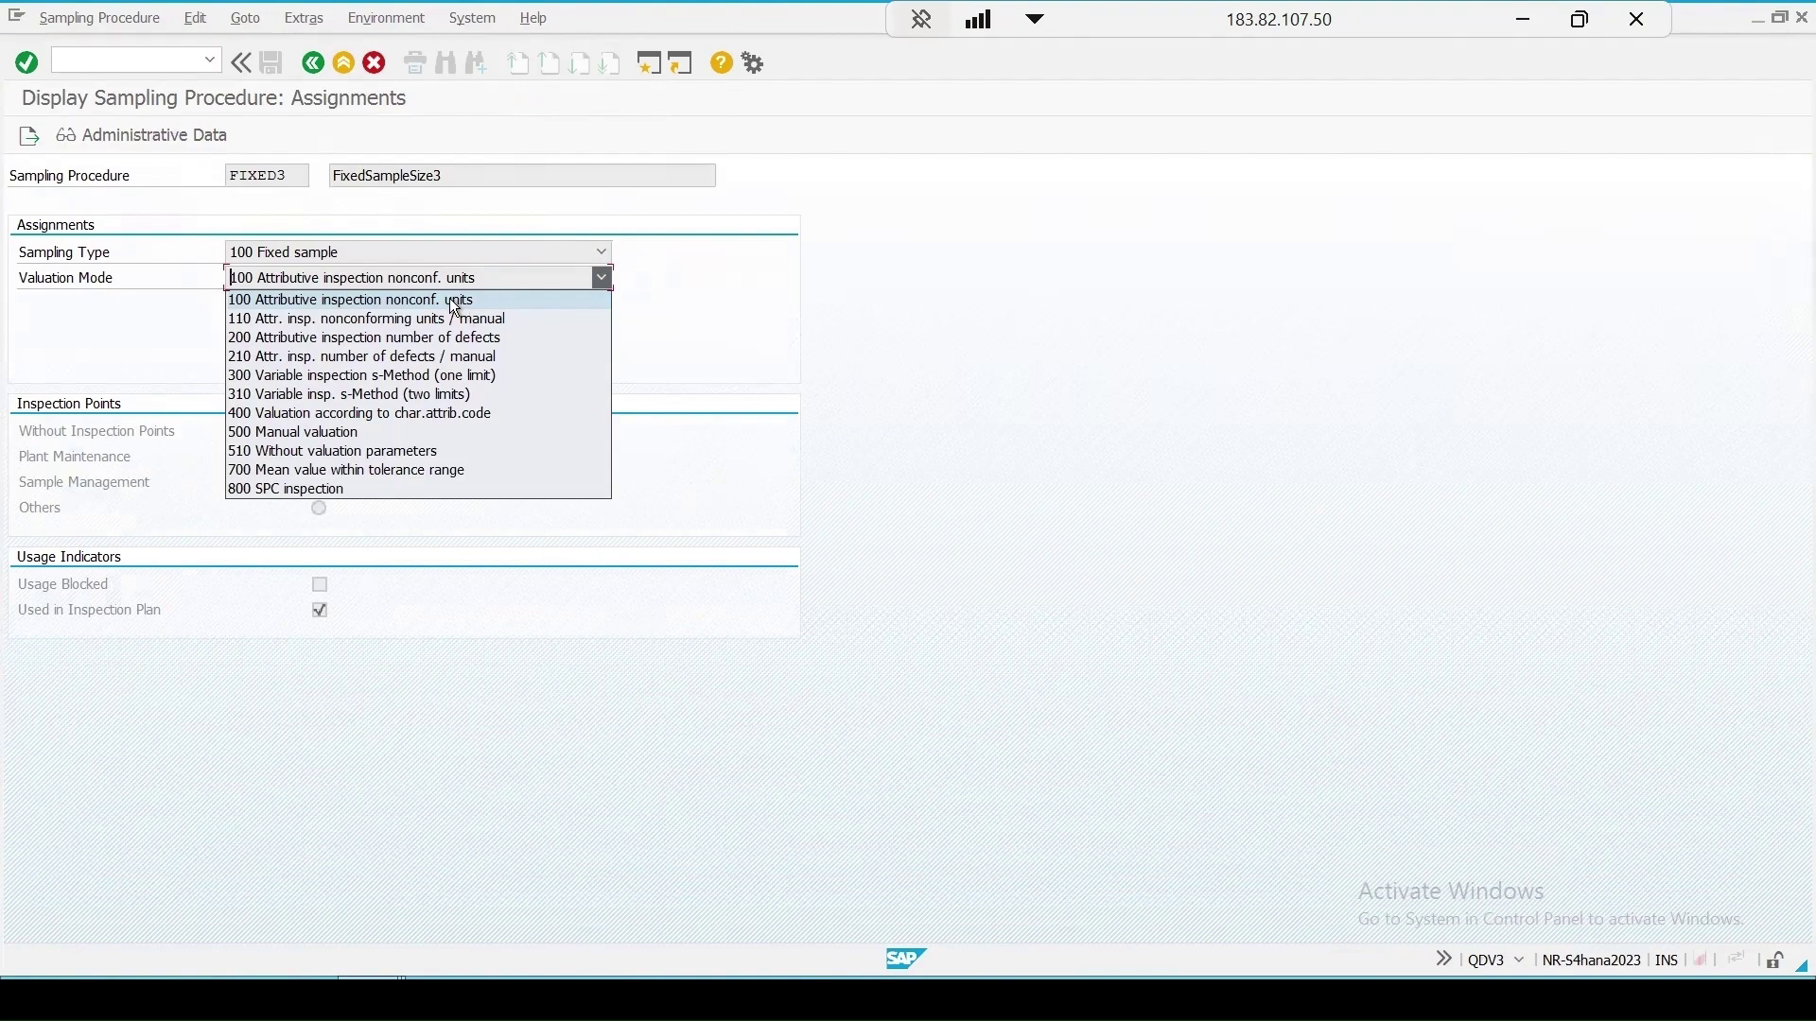
{"action": "left_click", "coordinate": [452, 301]}
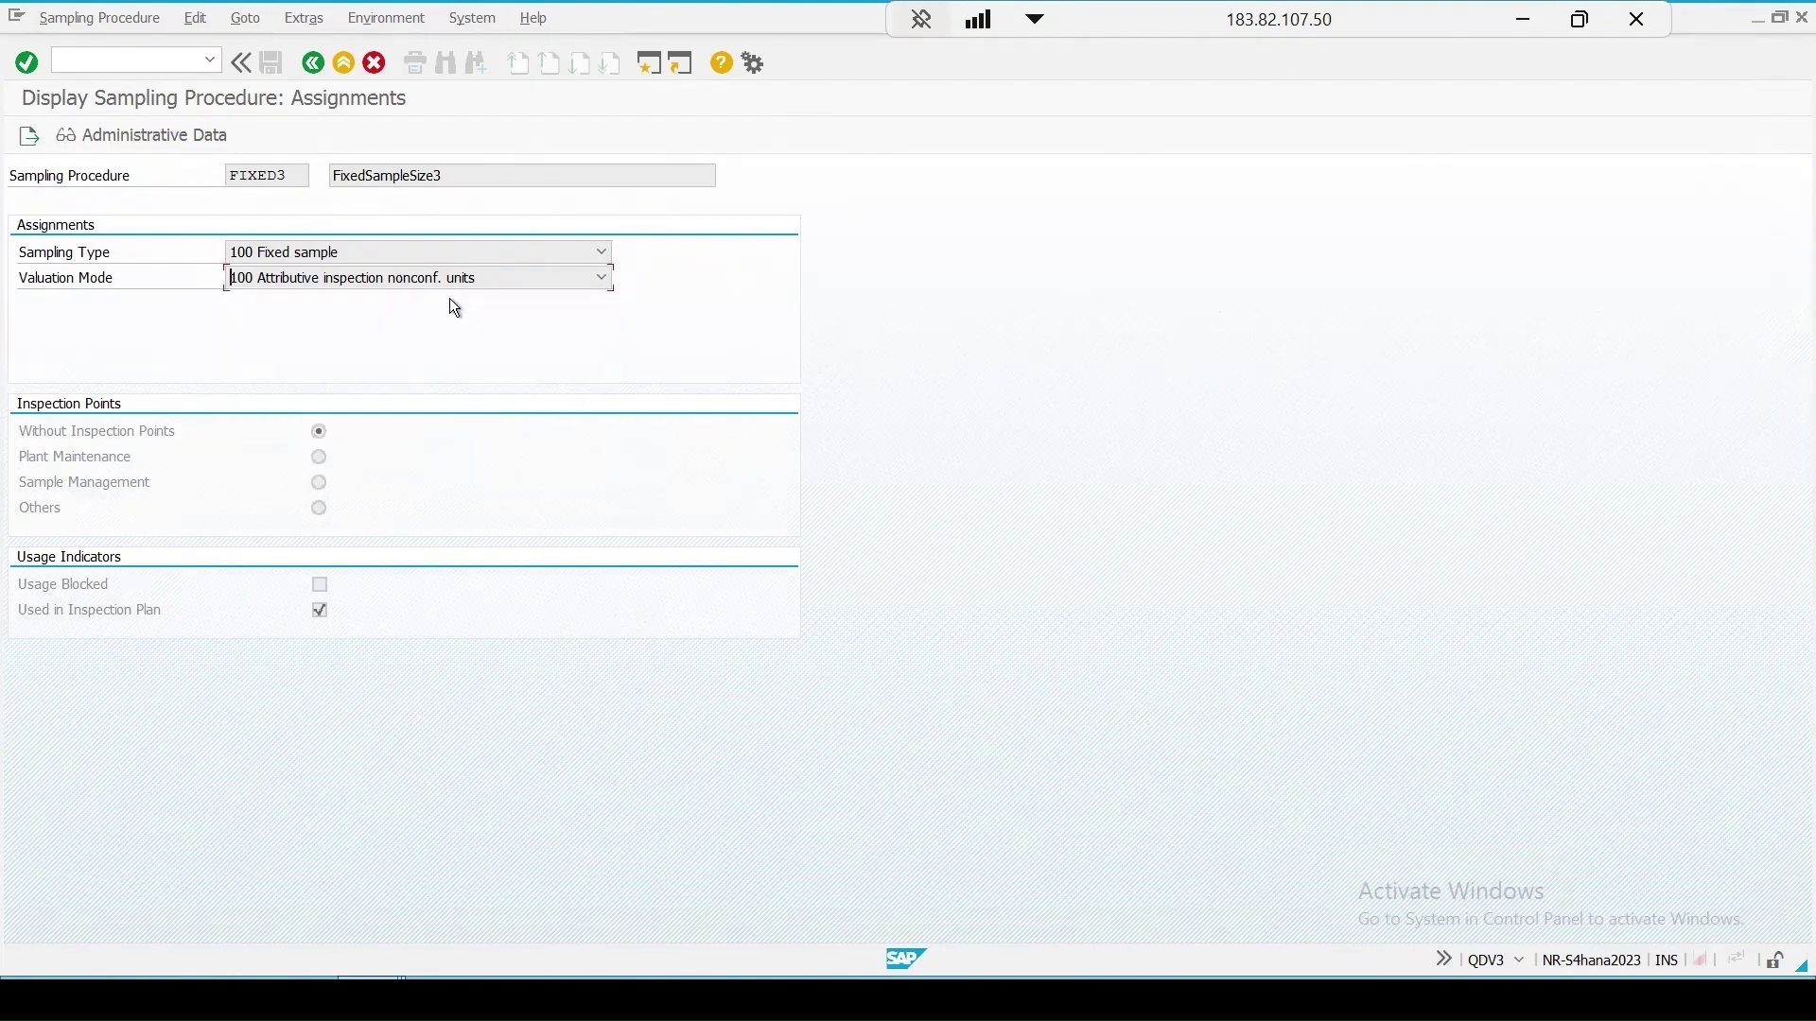
Step: Open the sample details of sampling procedure FIXED3 and check its sample size and acceptance number
{"action": "left_click", "coordinate": [30, 136]}
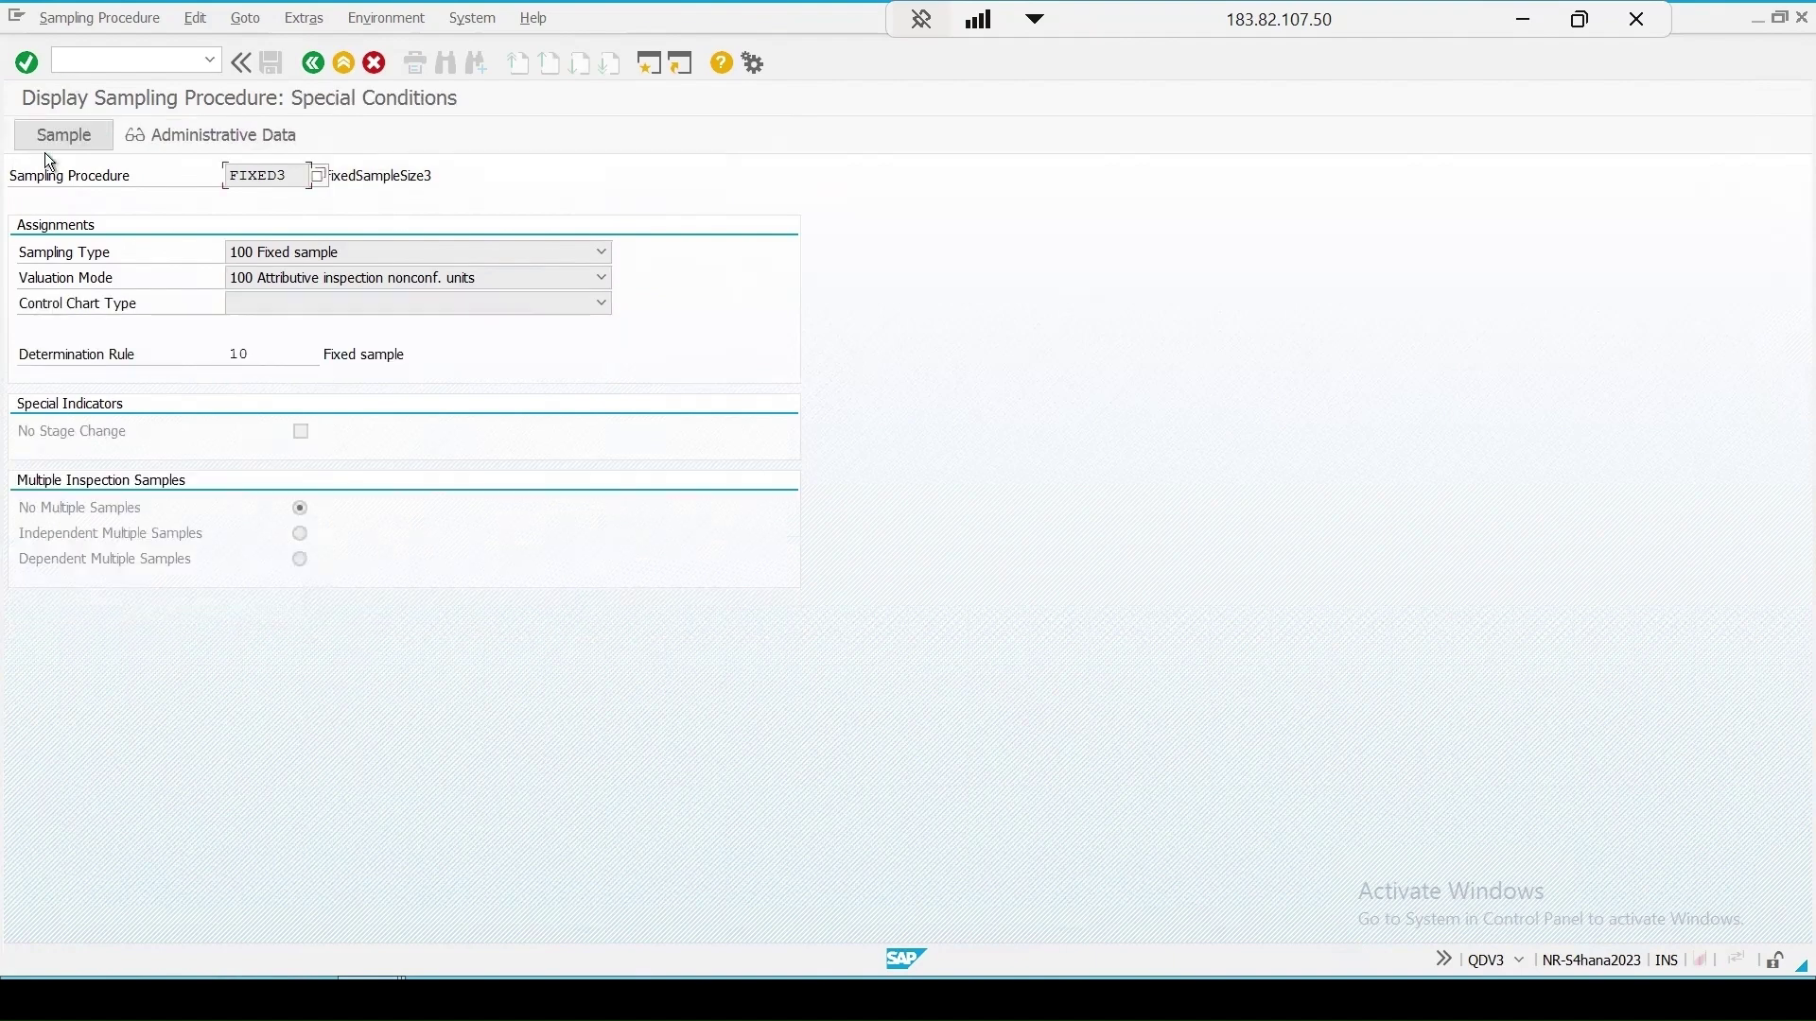
{"action": "left_click", "coordinate": [66, 137]}
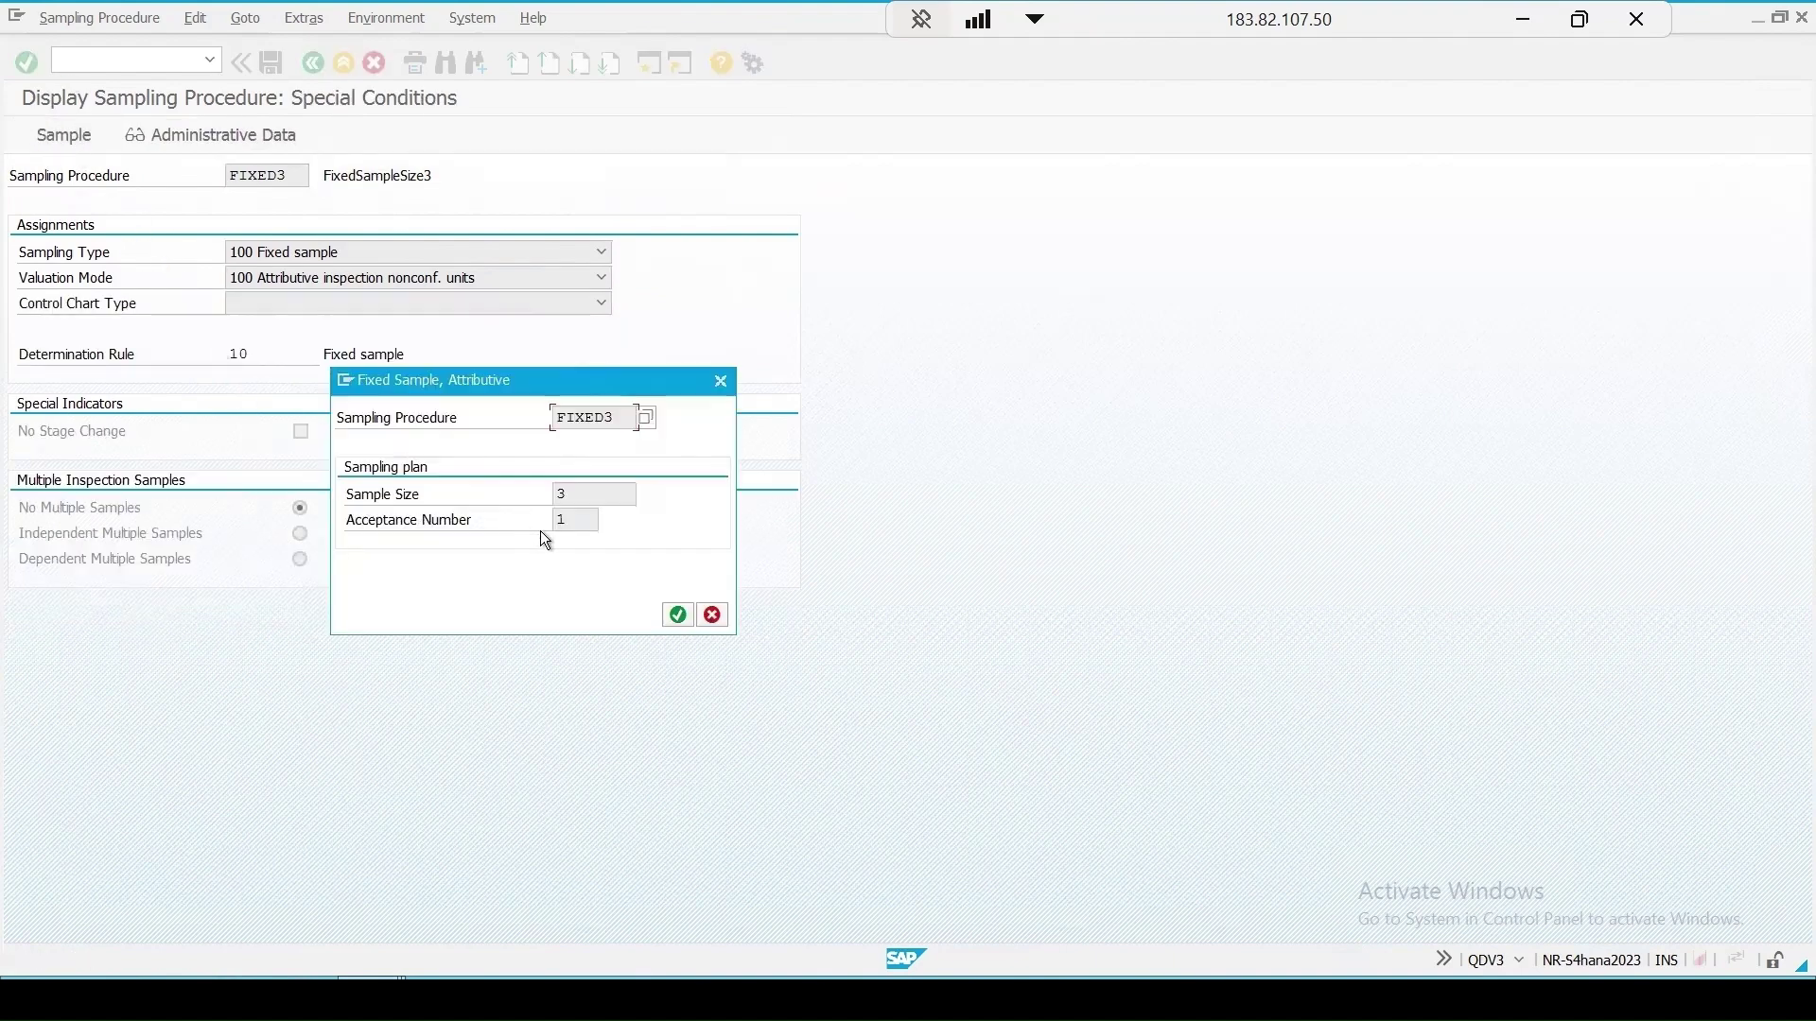
{"action": "left_click", "coordinate": [576, 493]}
{"action": "left_click", "coordinate": [585, 525]}
Step: Switch back to the Record Results session and check the acceptance and rejection numbers in Gcolor's valuation parameters
{"action": "left_click", "coordinate": [462, 964]}
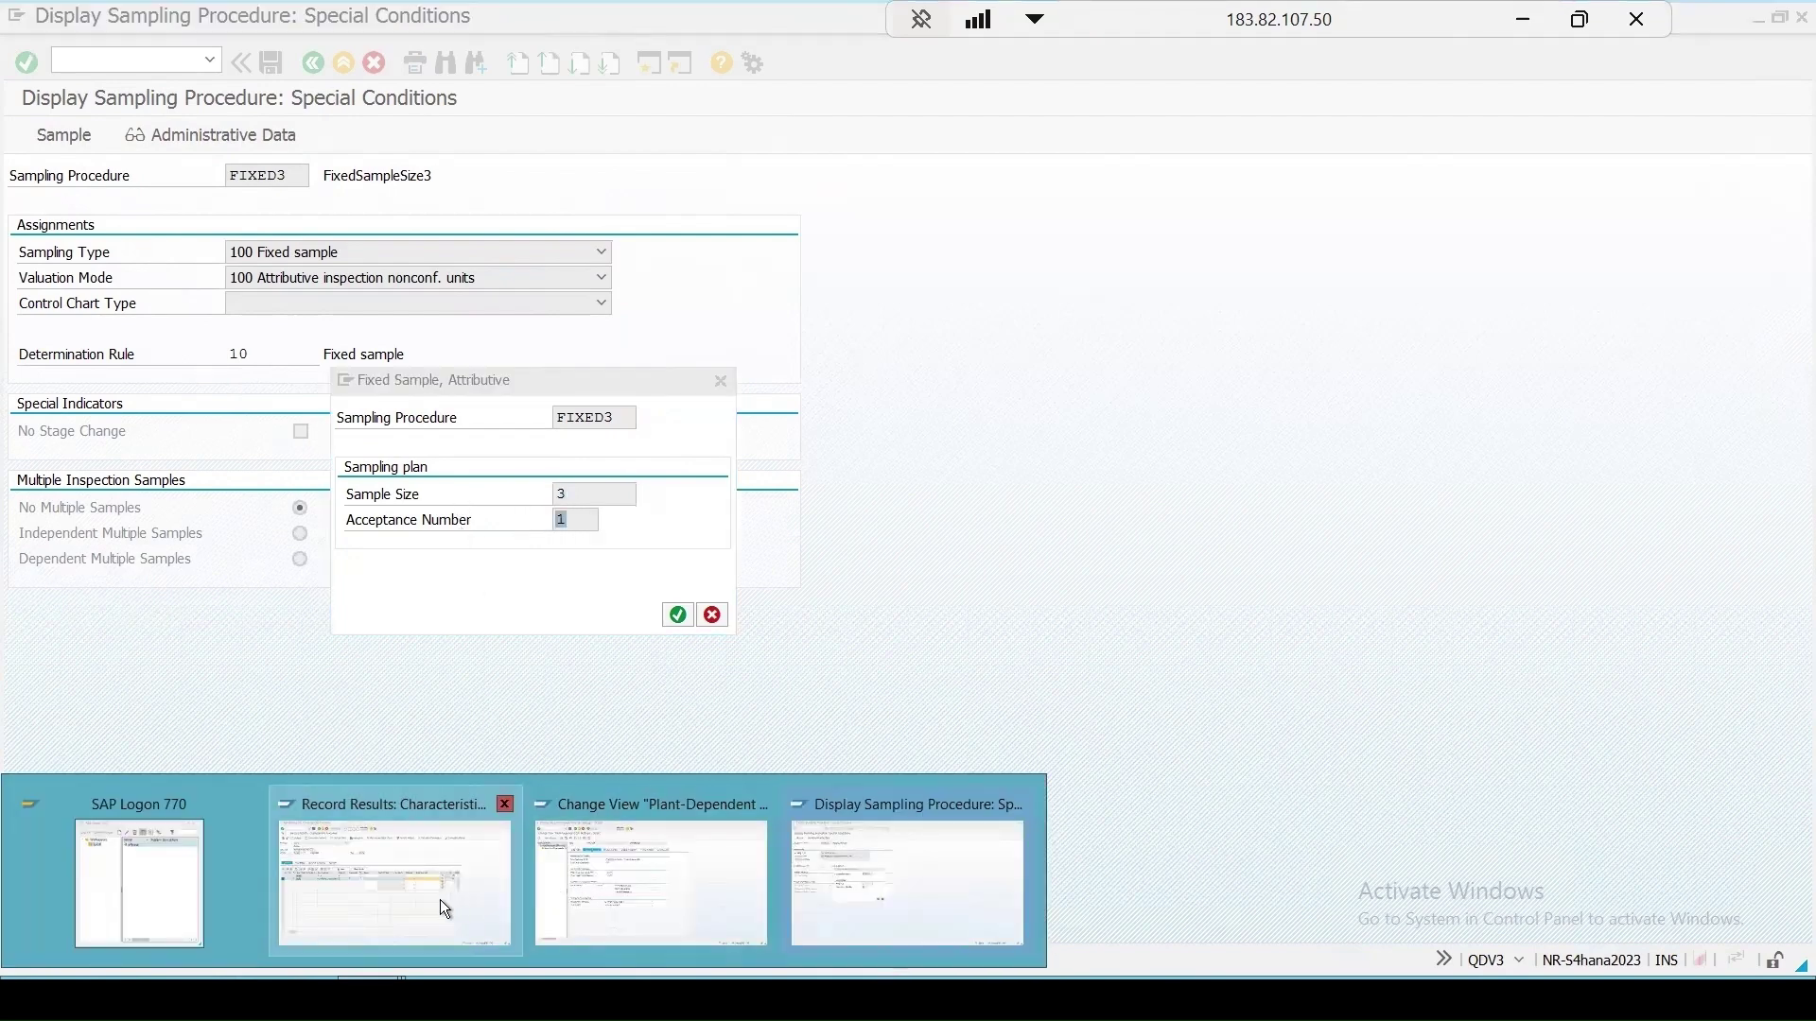
{"action": "left_click", "coordinate": [440, 900]}
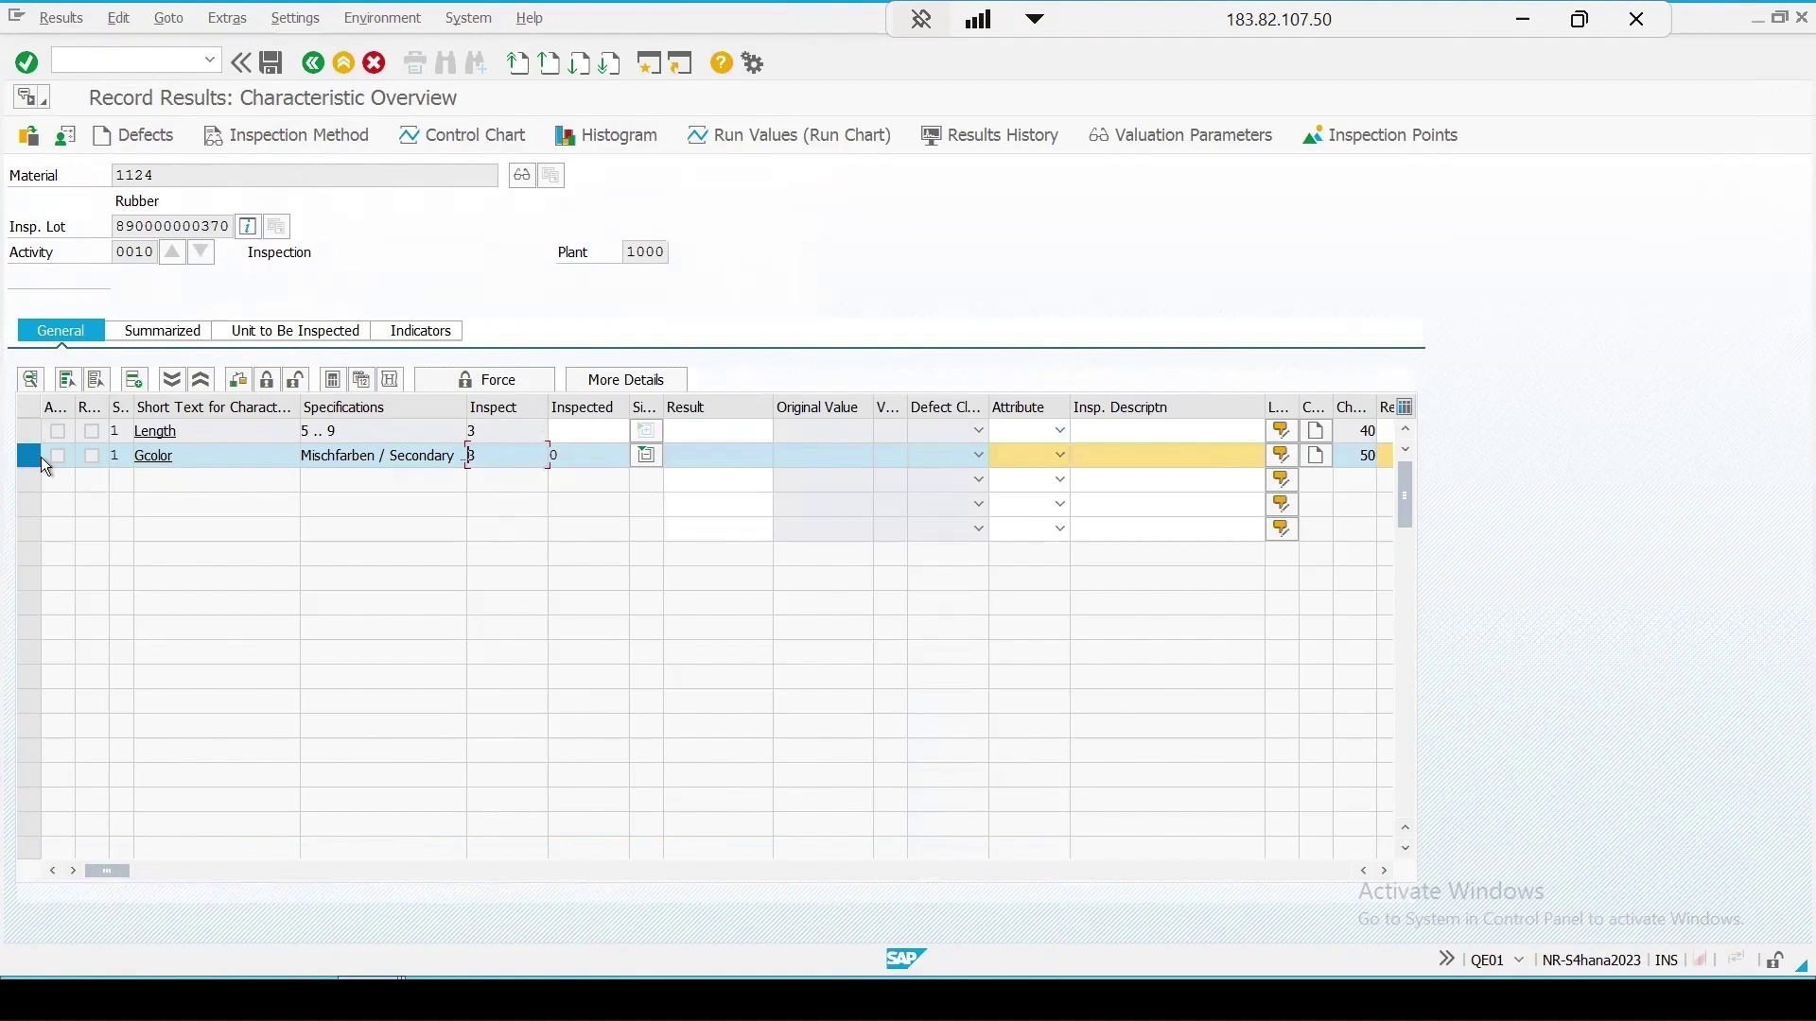
{"action": "left_click", "coordinate": [1218, 139]}
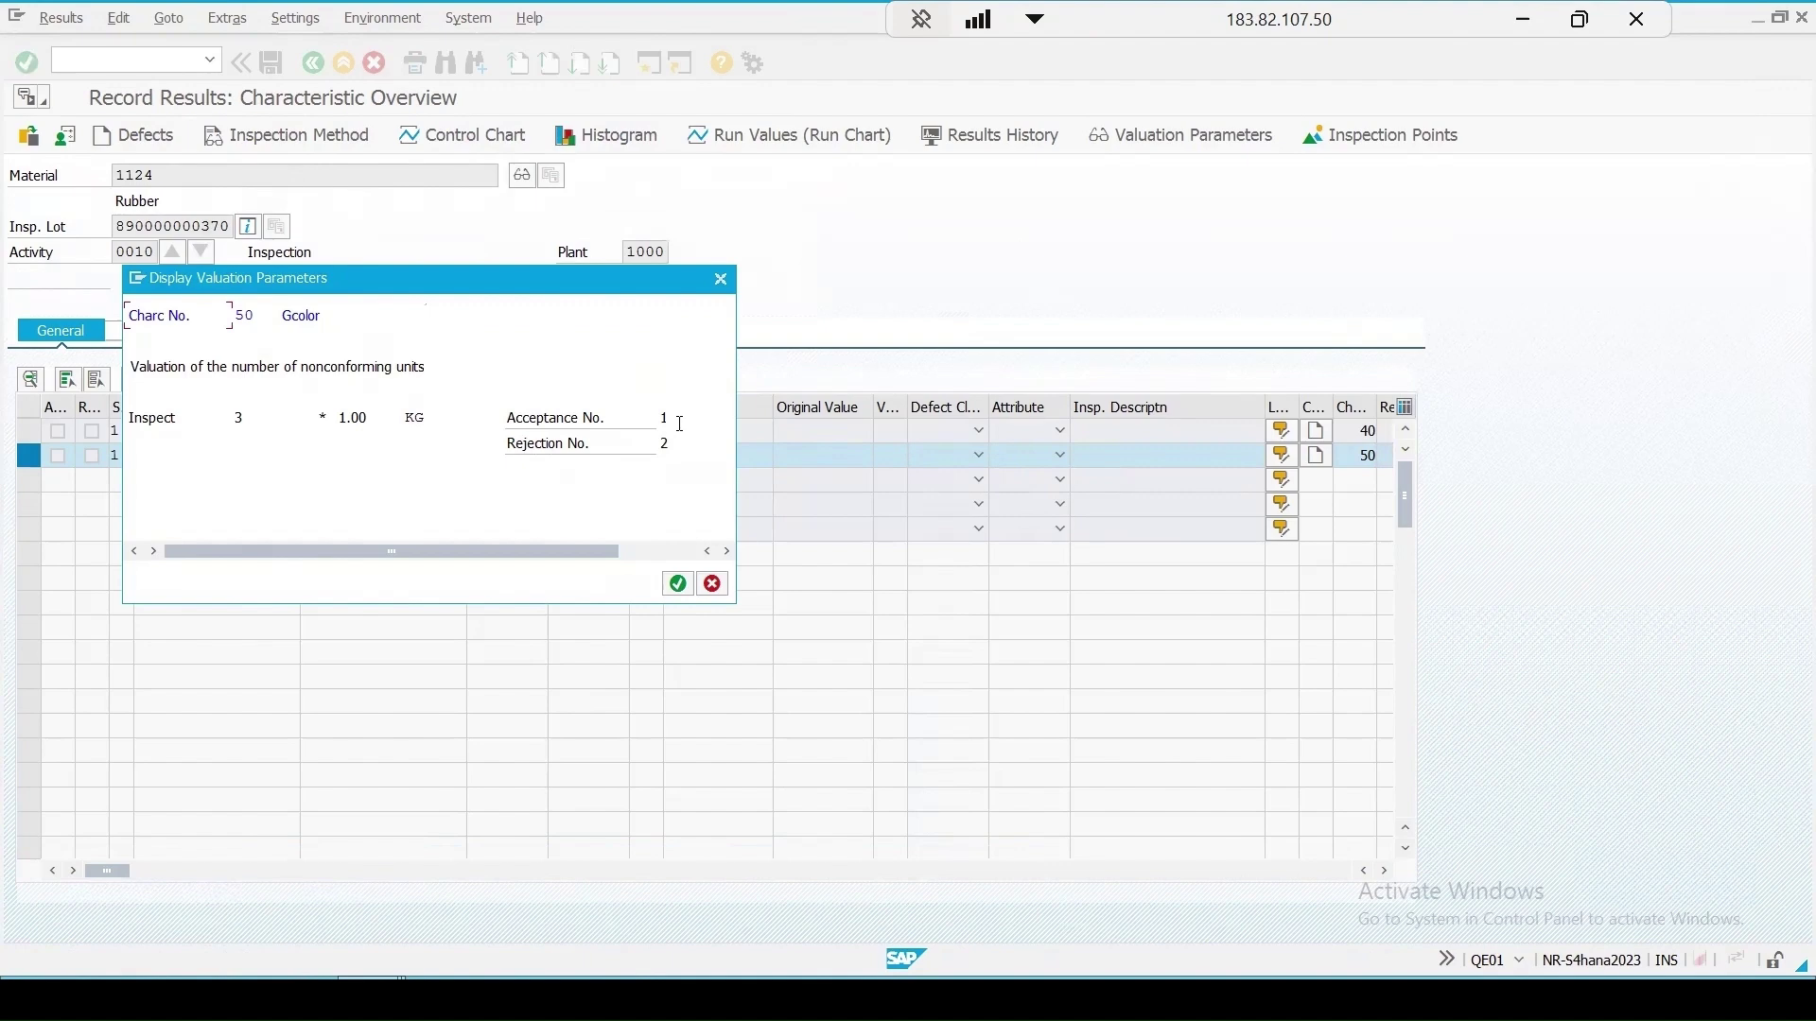
{"action": "double_click", "coordinate": [665, 418]}
{"action": "double_click", "coordinate": [688, 445]}
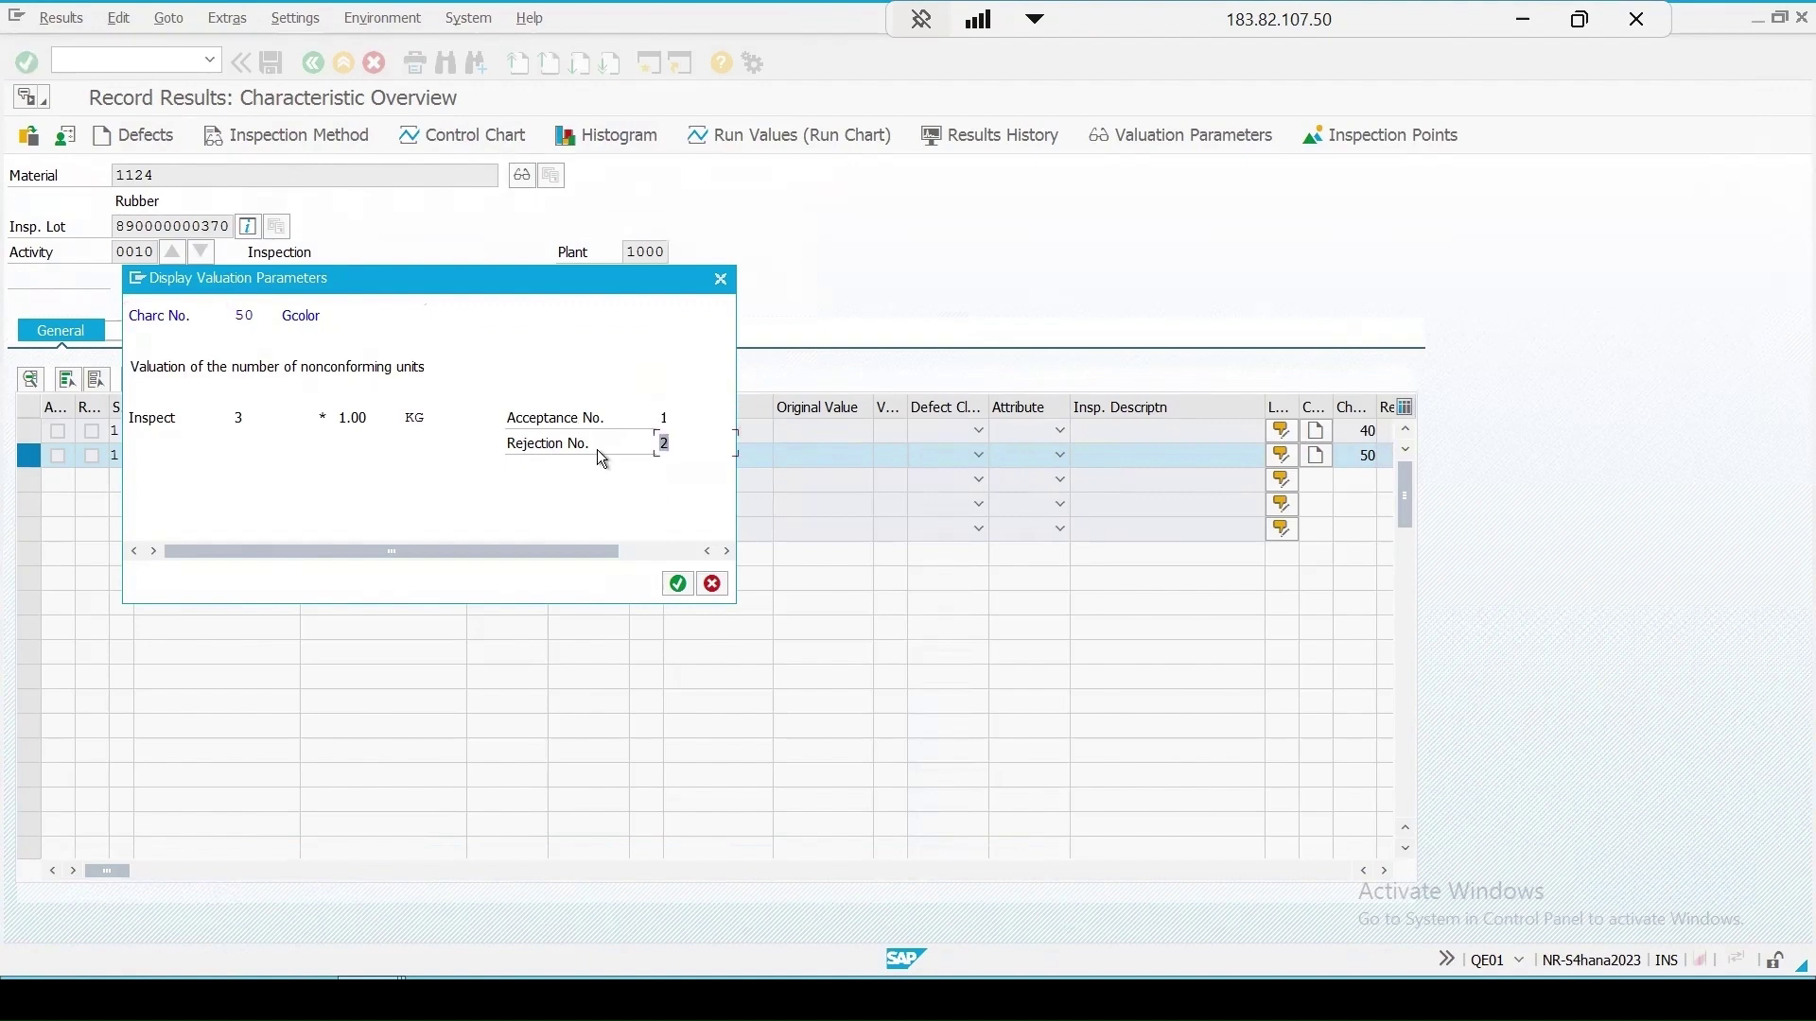
Step: Check Gcolor's inspection sample size in its valuation parameters, and compare it with the default lot inspection sampling procedure in the plant settings session
{"action": "double_click", "coordinate": [238, 417]}
{"action": "left_click", "coordinate": [677, 588]}
{"action": "left_click", "coordinate": [374, 995]}
{"action": "left_click", "coordinate": [620, 875]}
{"action": "left_click", "coordinate": [513, 503]}
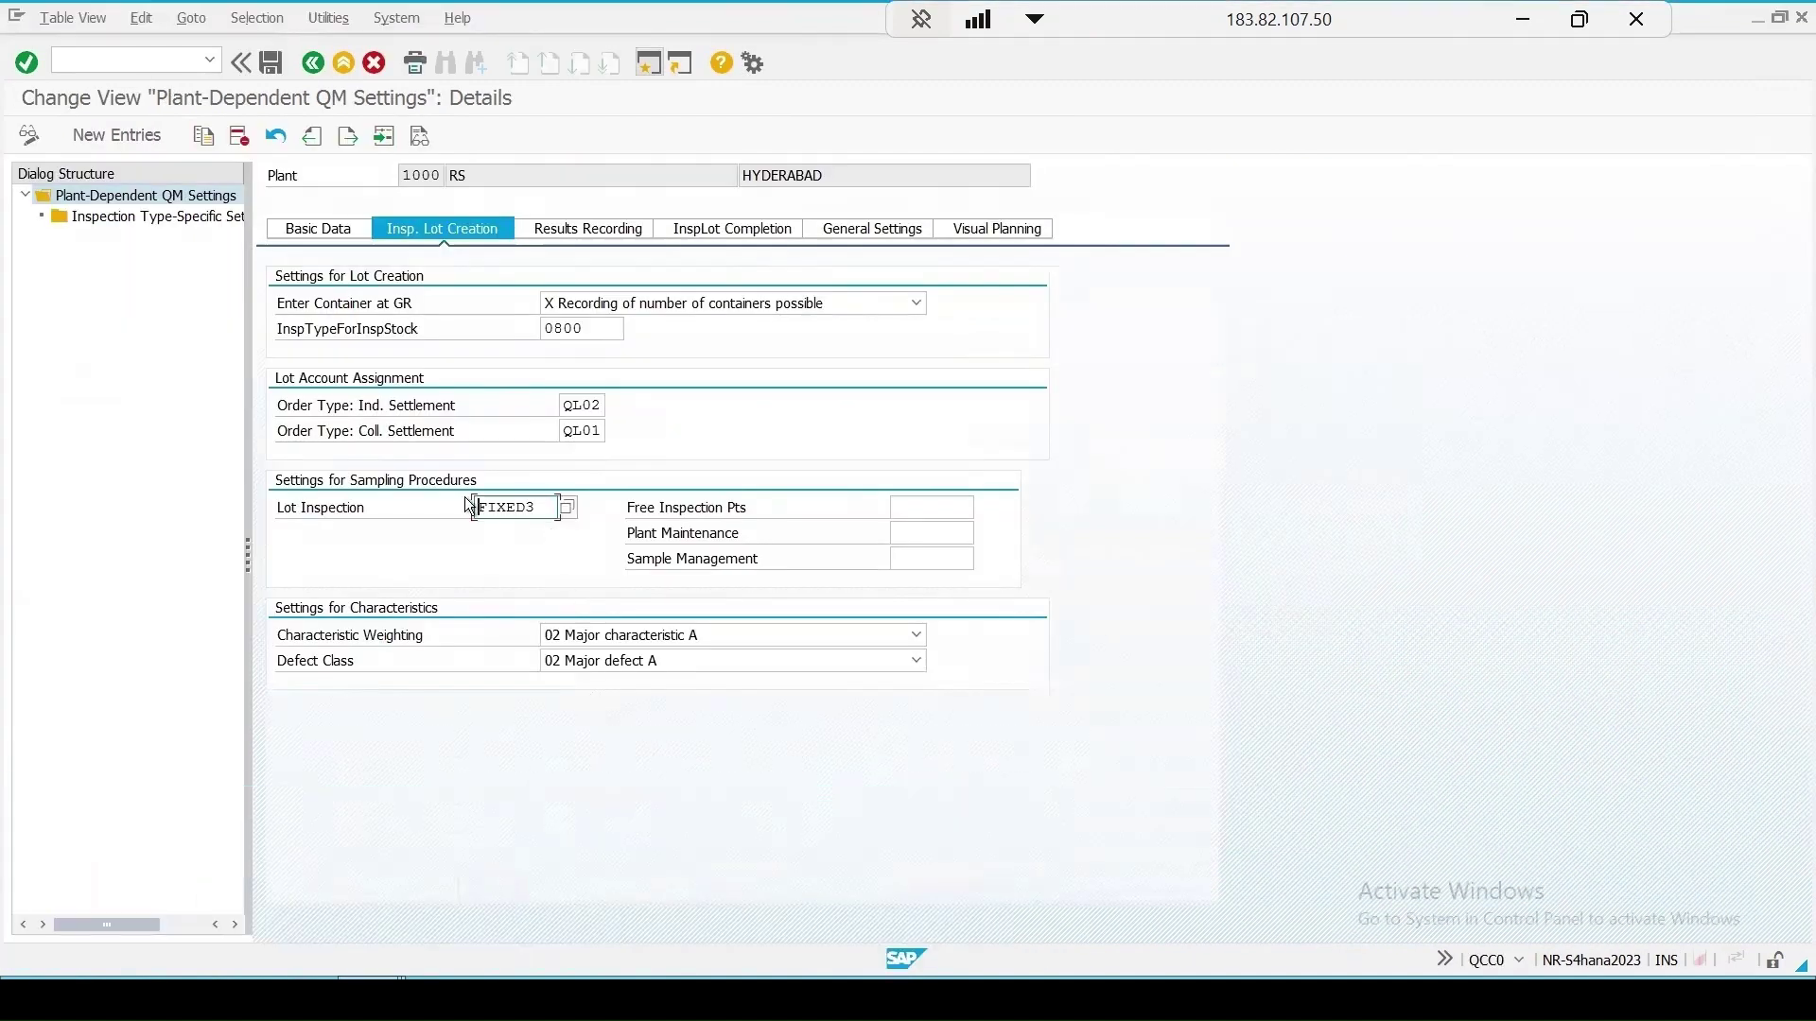
{"action": "left_click_drag", "start_coordinate": [535, 509], "coordinate": [378, 515]}
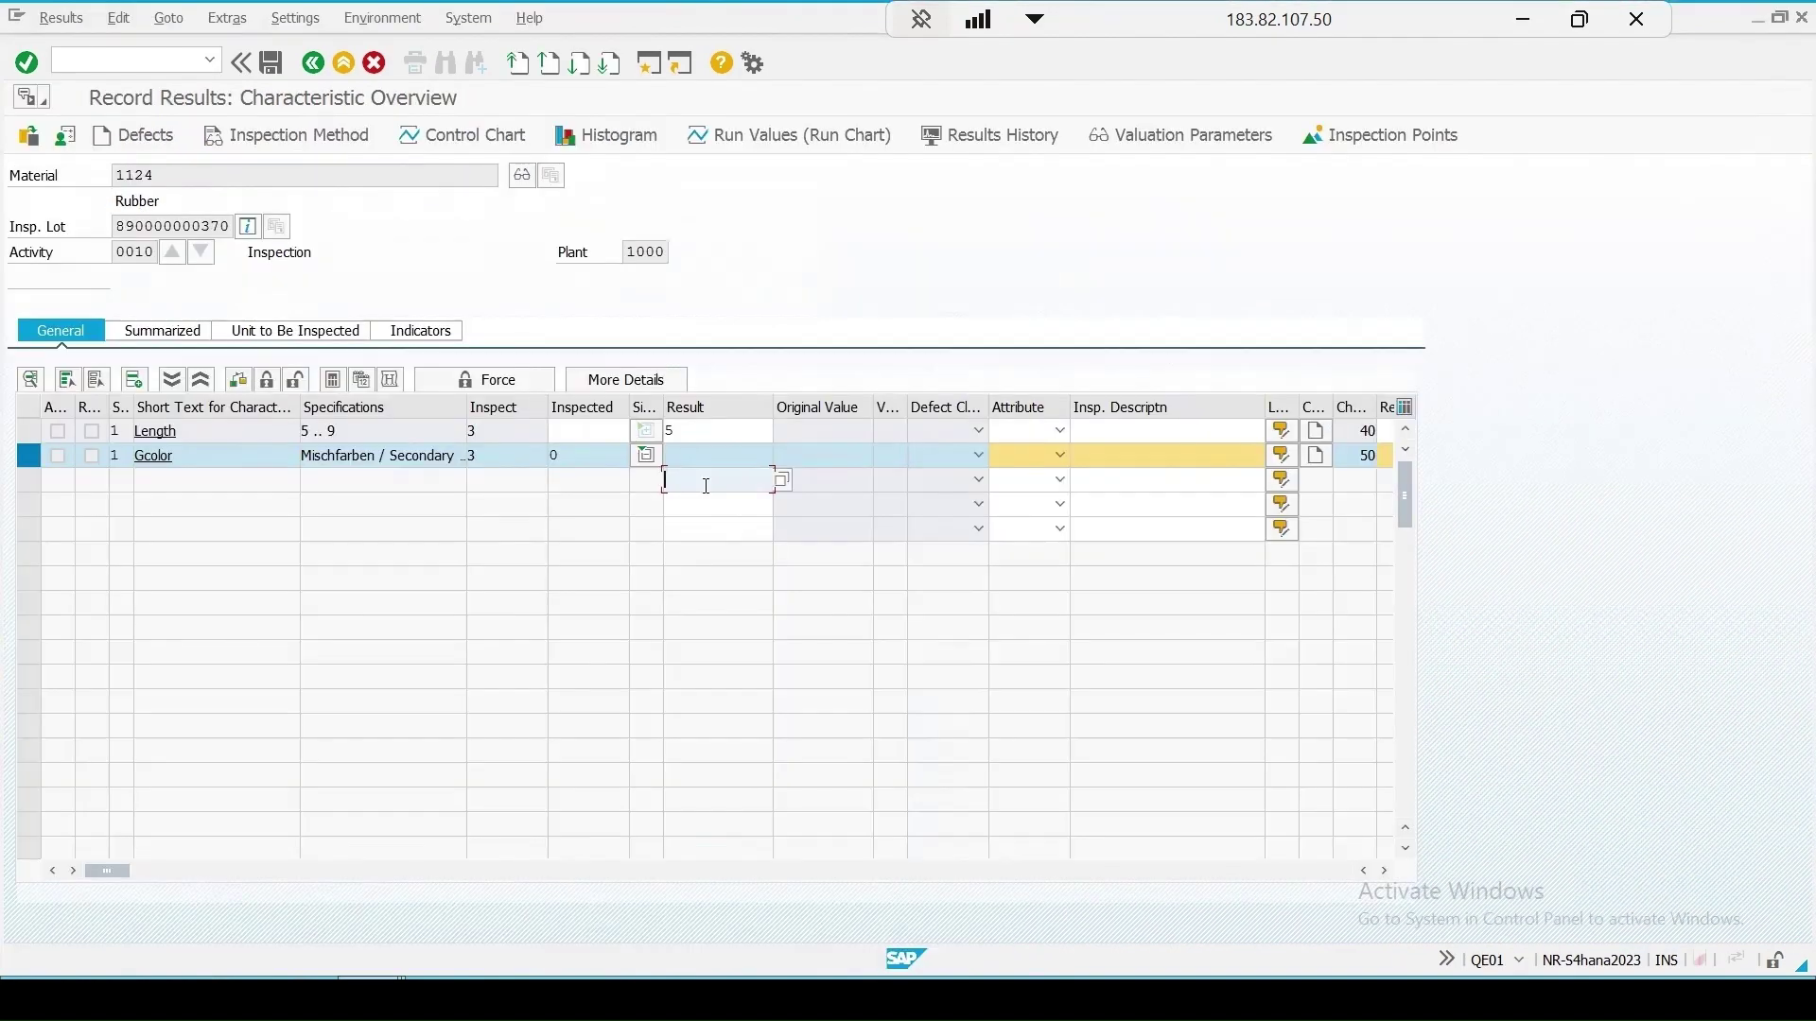
Step: Record Gcolor's three sample results as 2 Violet, 1 Red and 1 Red from the color catalog, and valuate the characteristic
{"action": "left_click", "coordinate": [783, 484]}
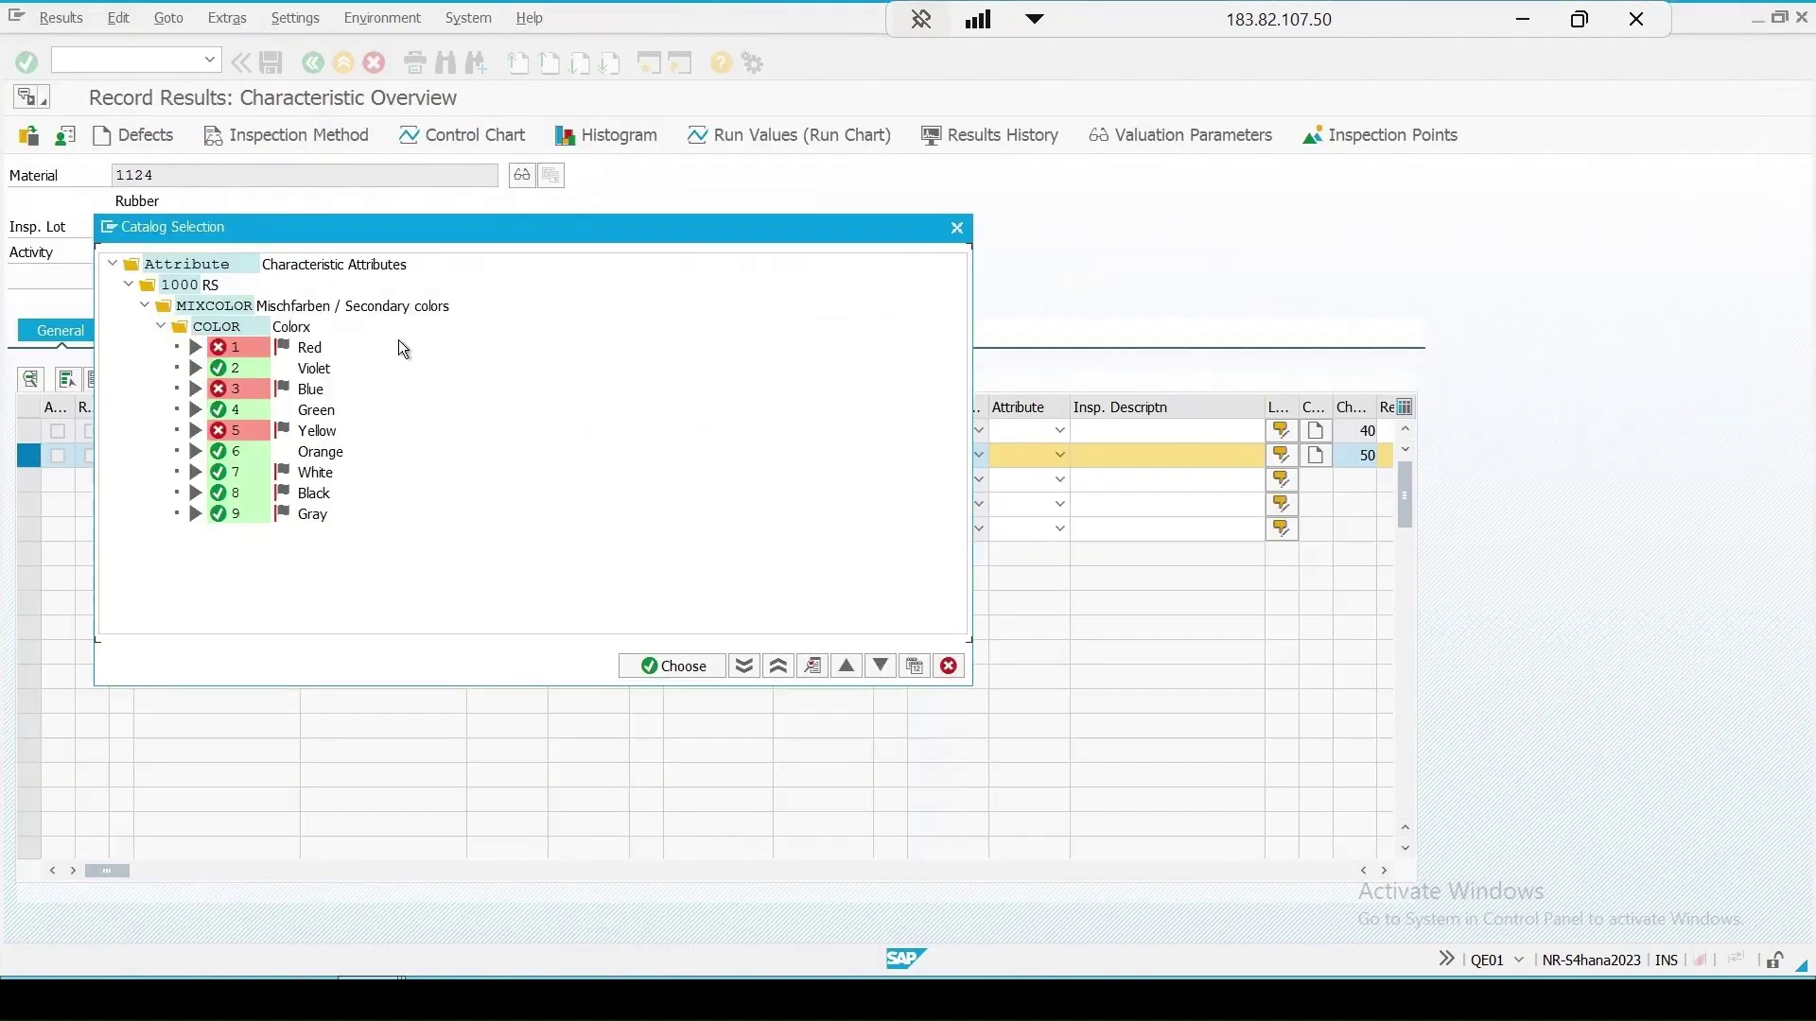
{"action": "double_click", "coordinate": [304, 379]}
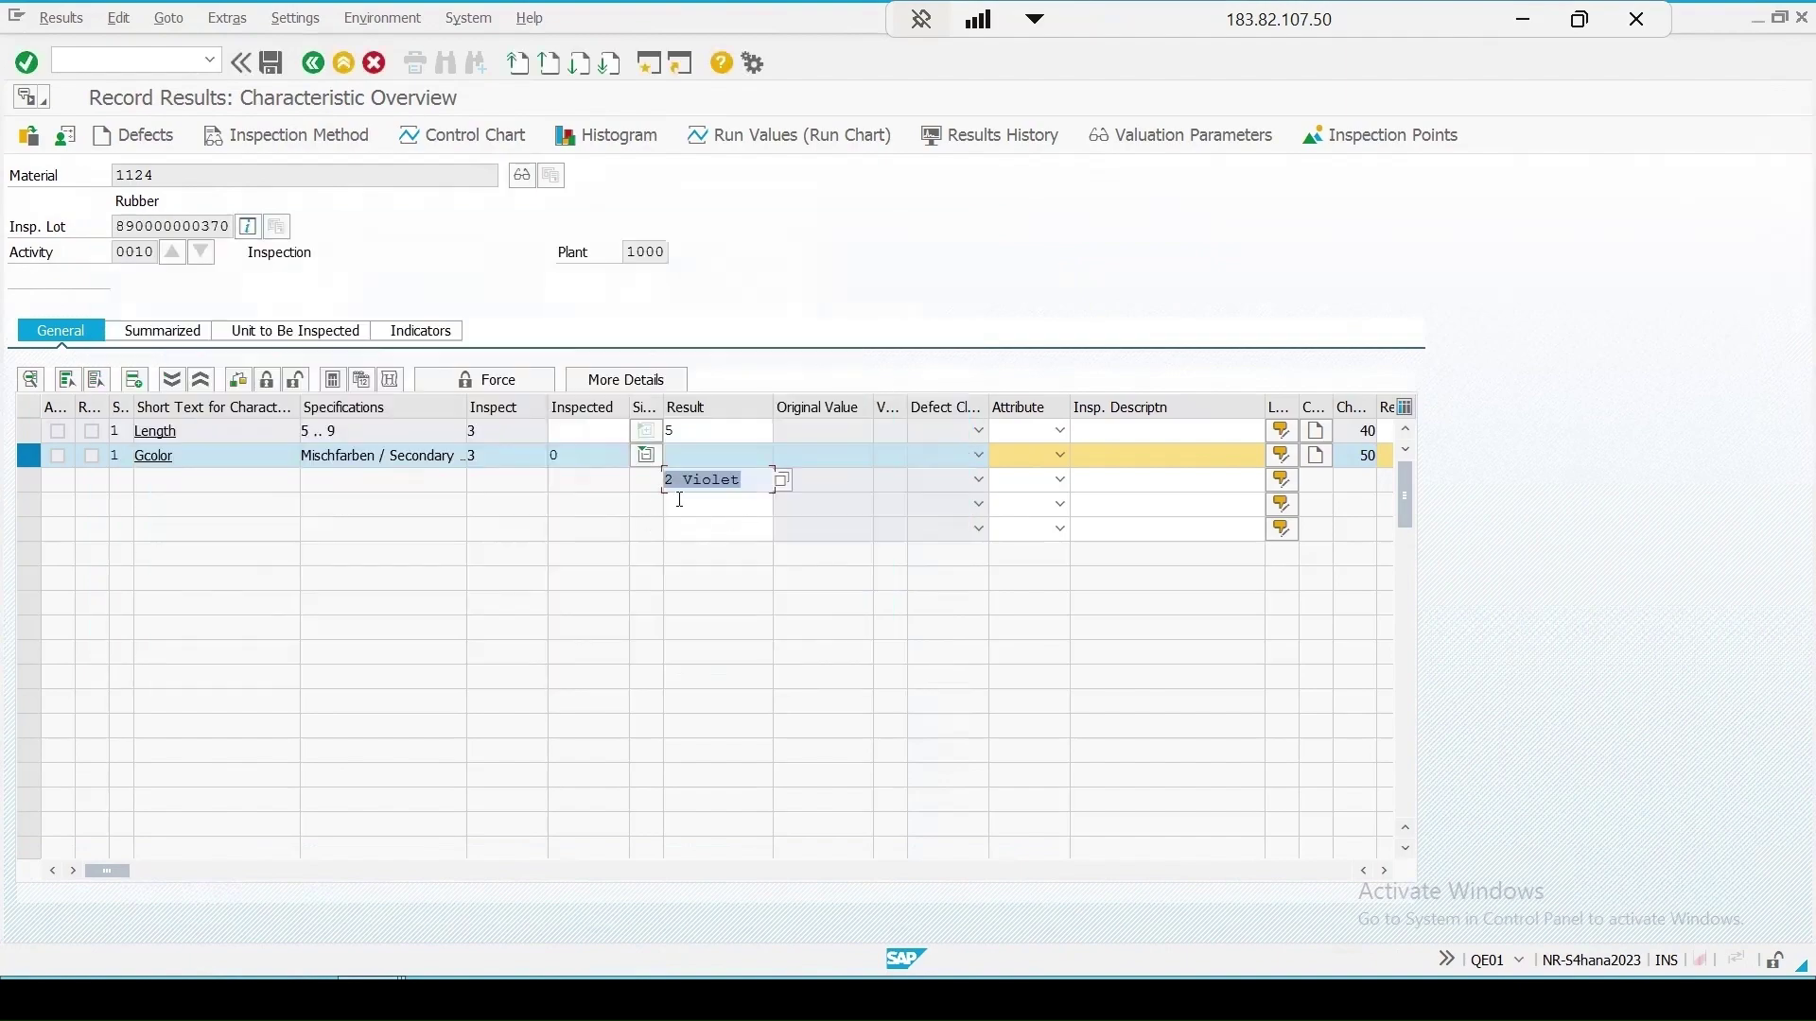
{"action": "left_click", "coordinate": [782, 509]}
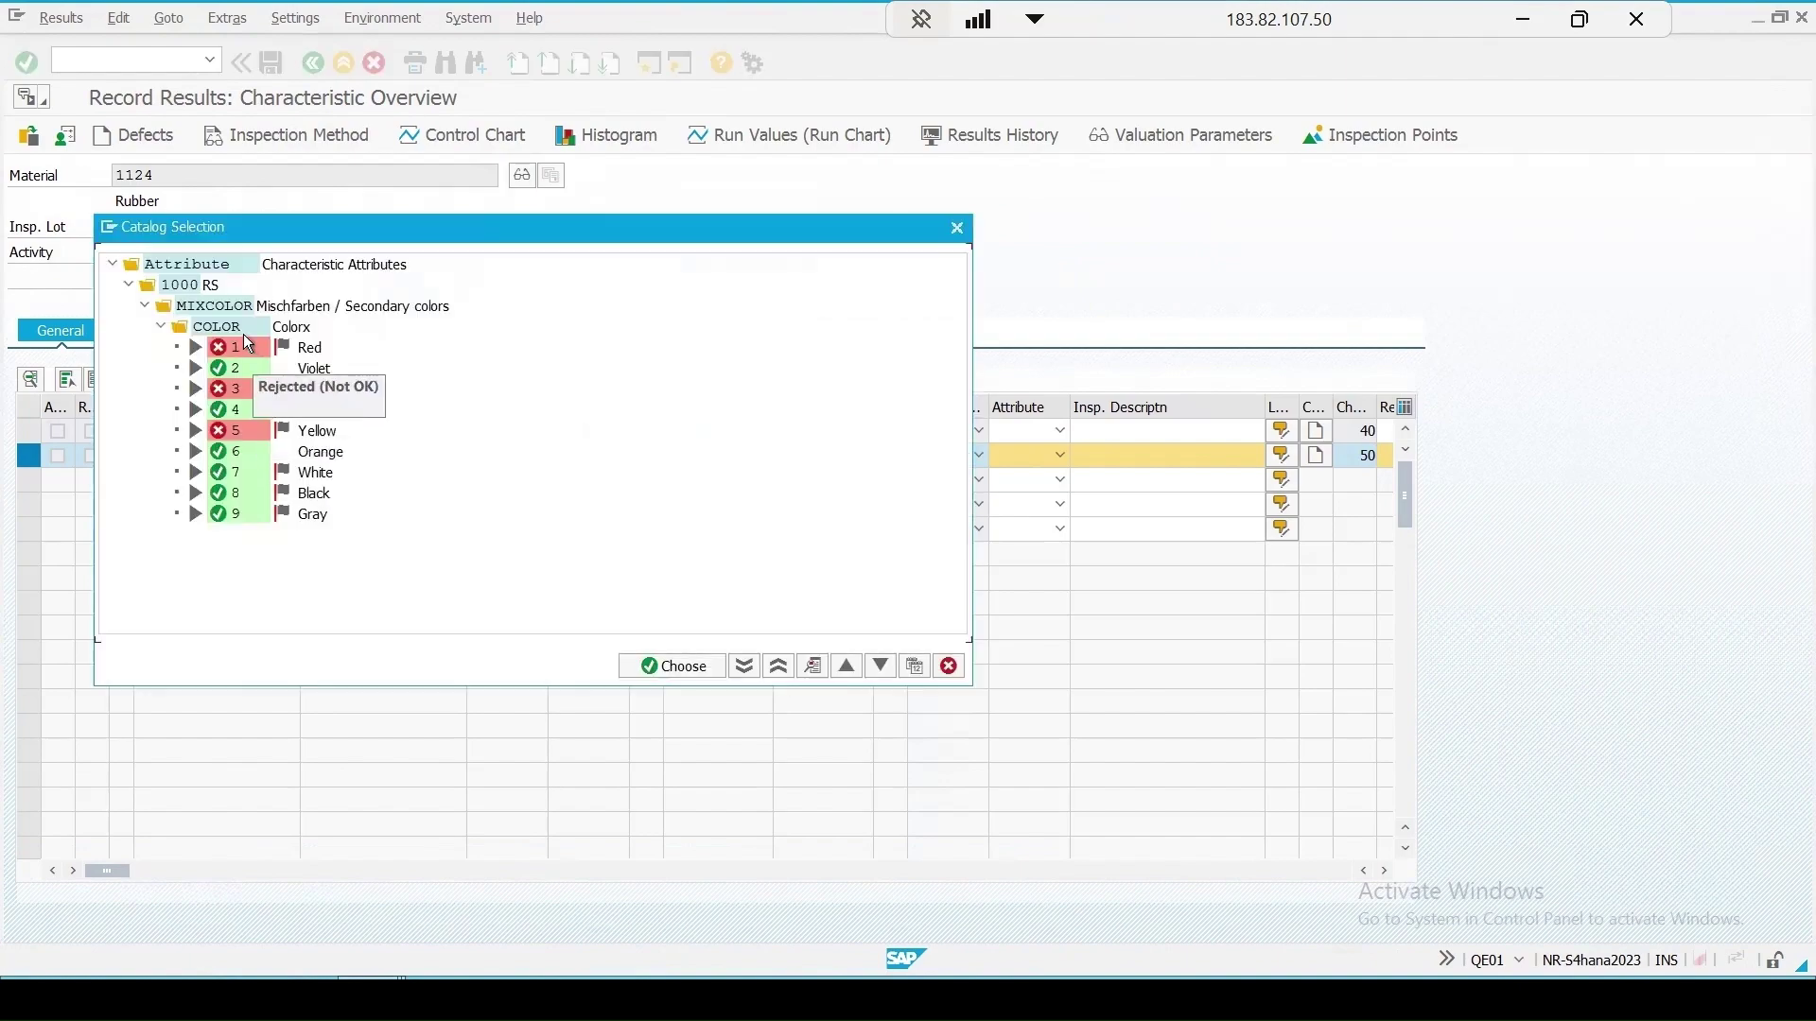
{"action": "double_click", "coordinate": [240, 350]}
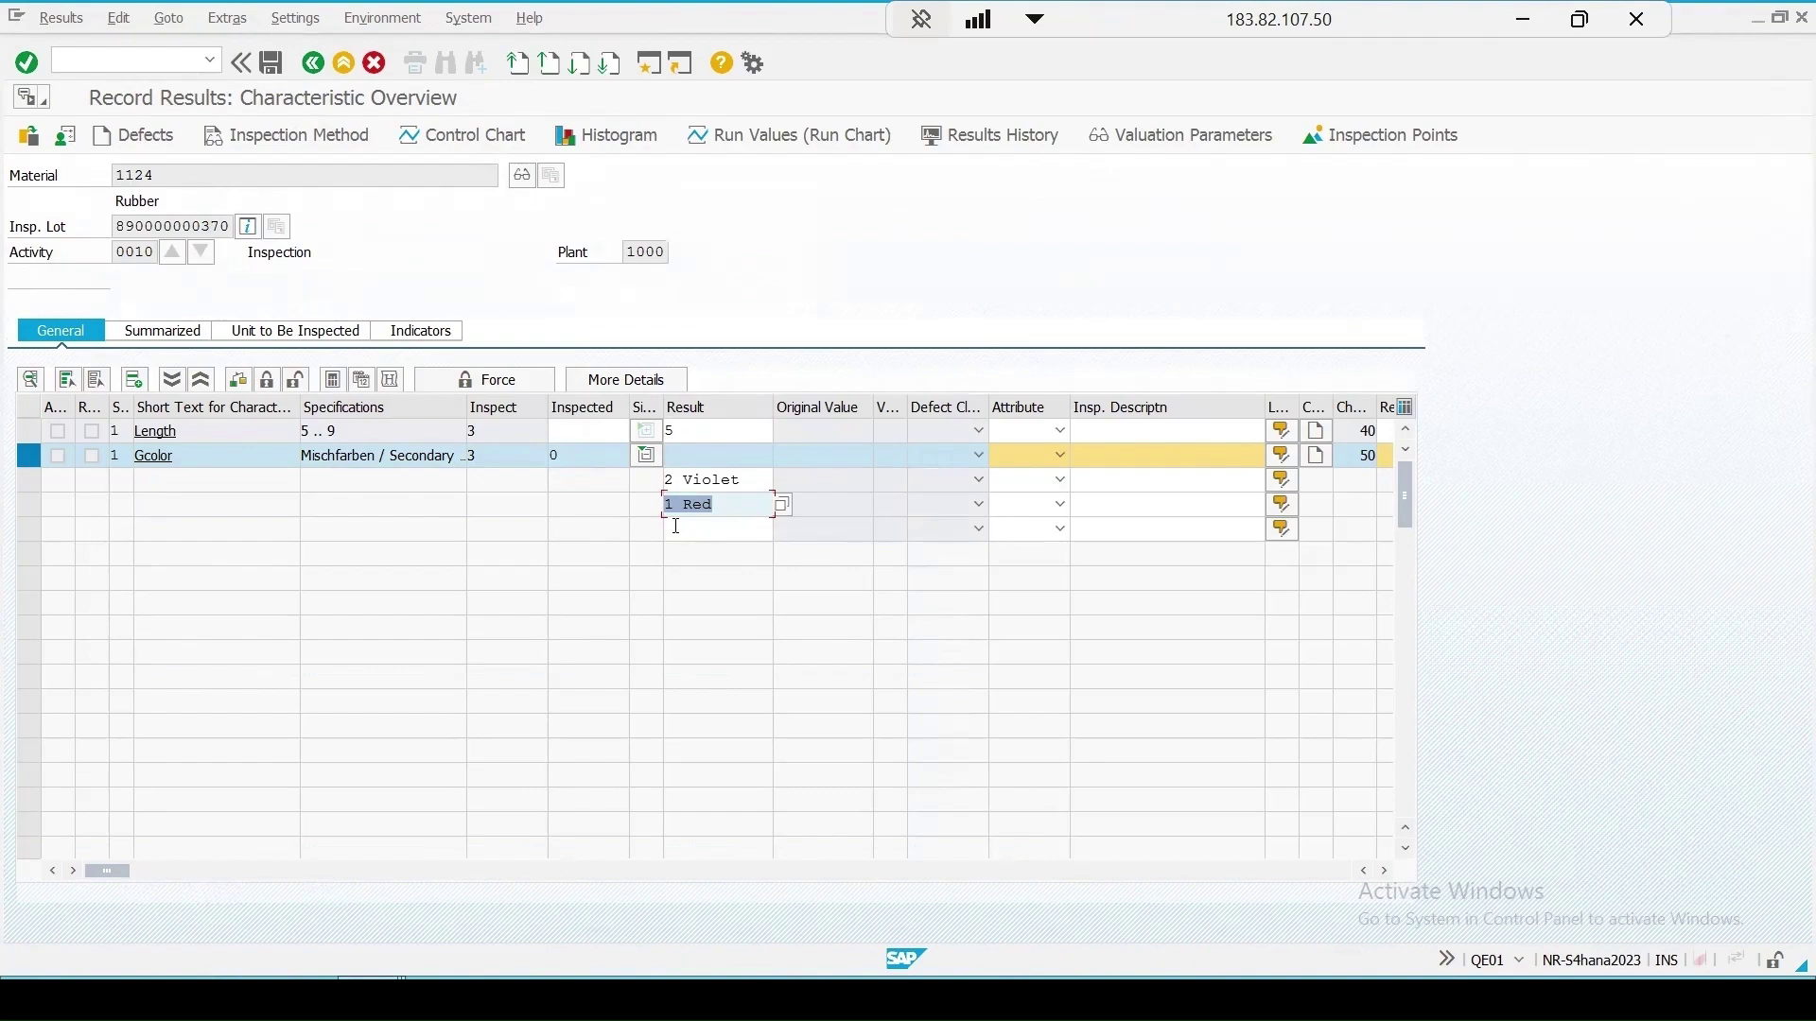
{"action": "left_click", "coordinate": [782, 528]}
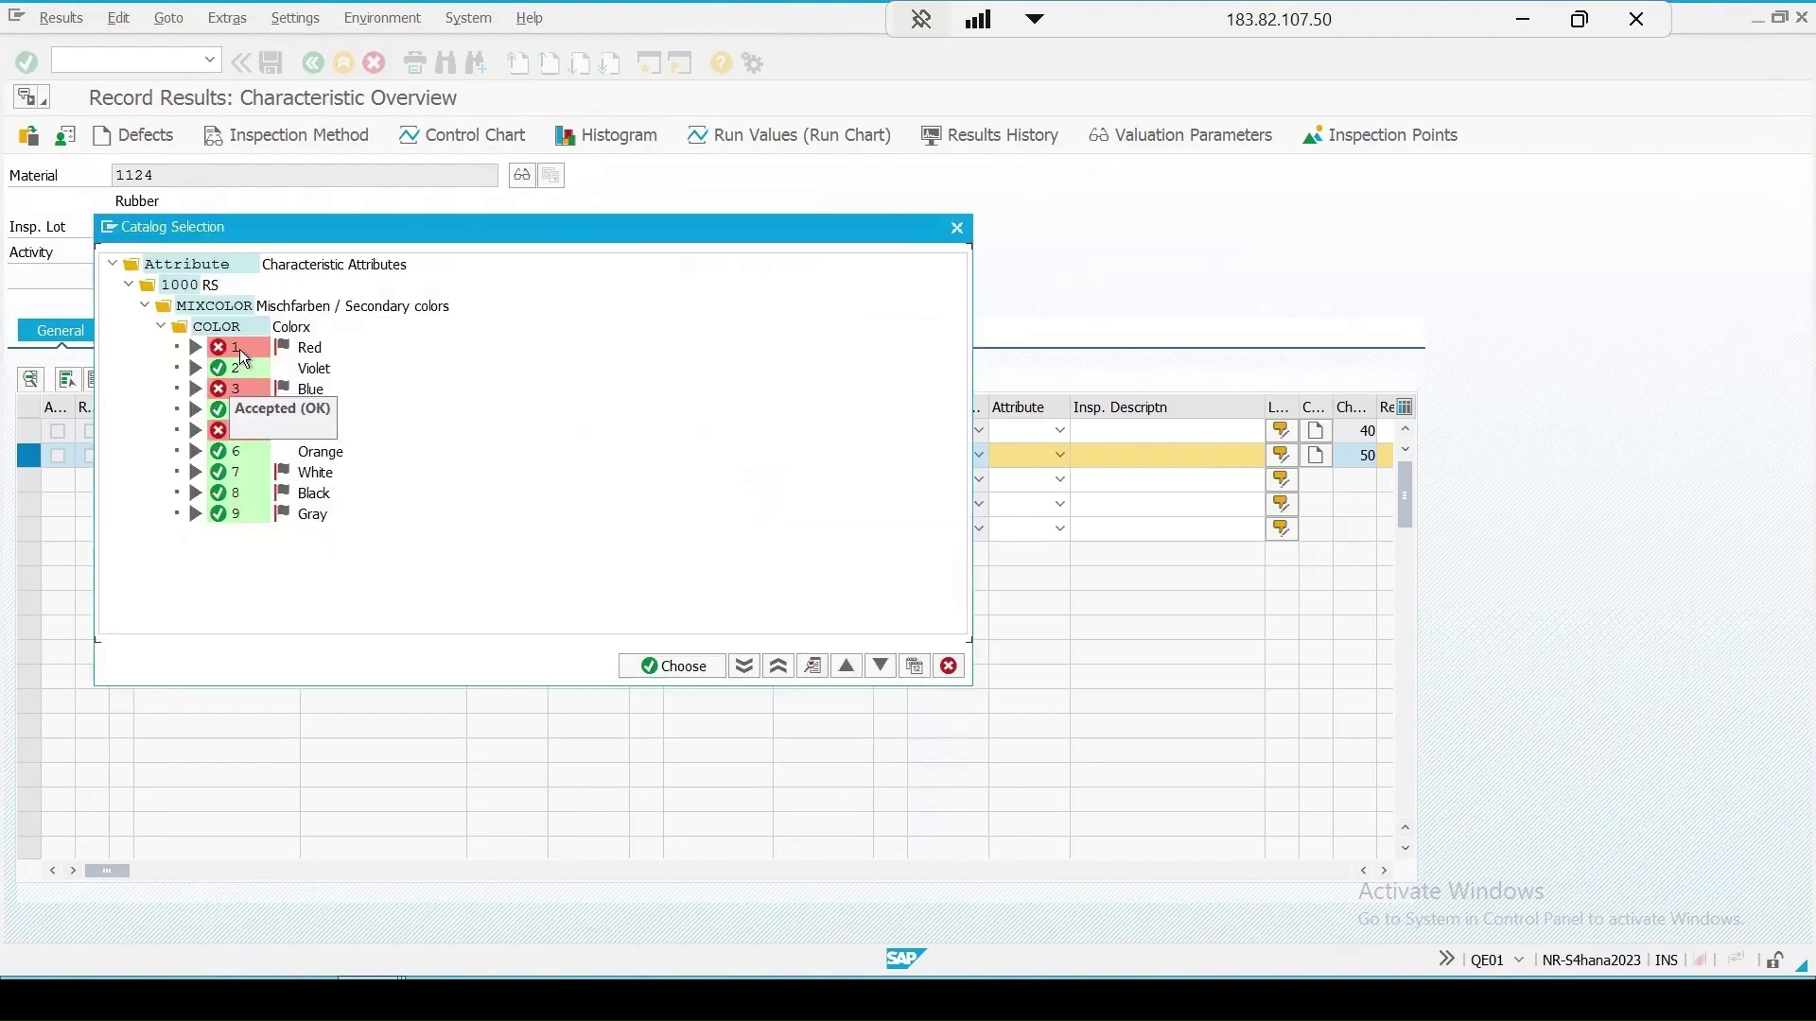
{"action": "double_click", "coordinate": [240, 349]}
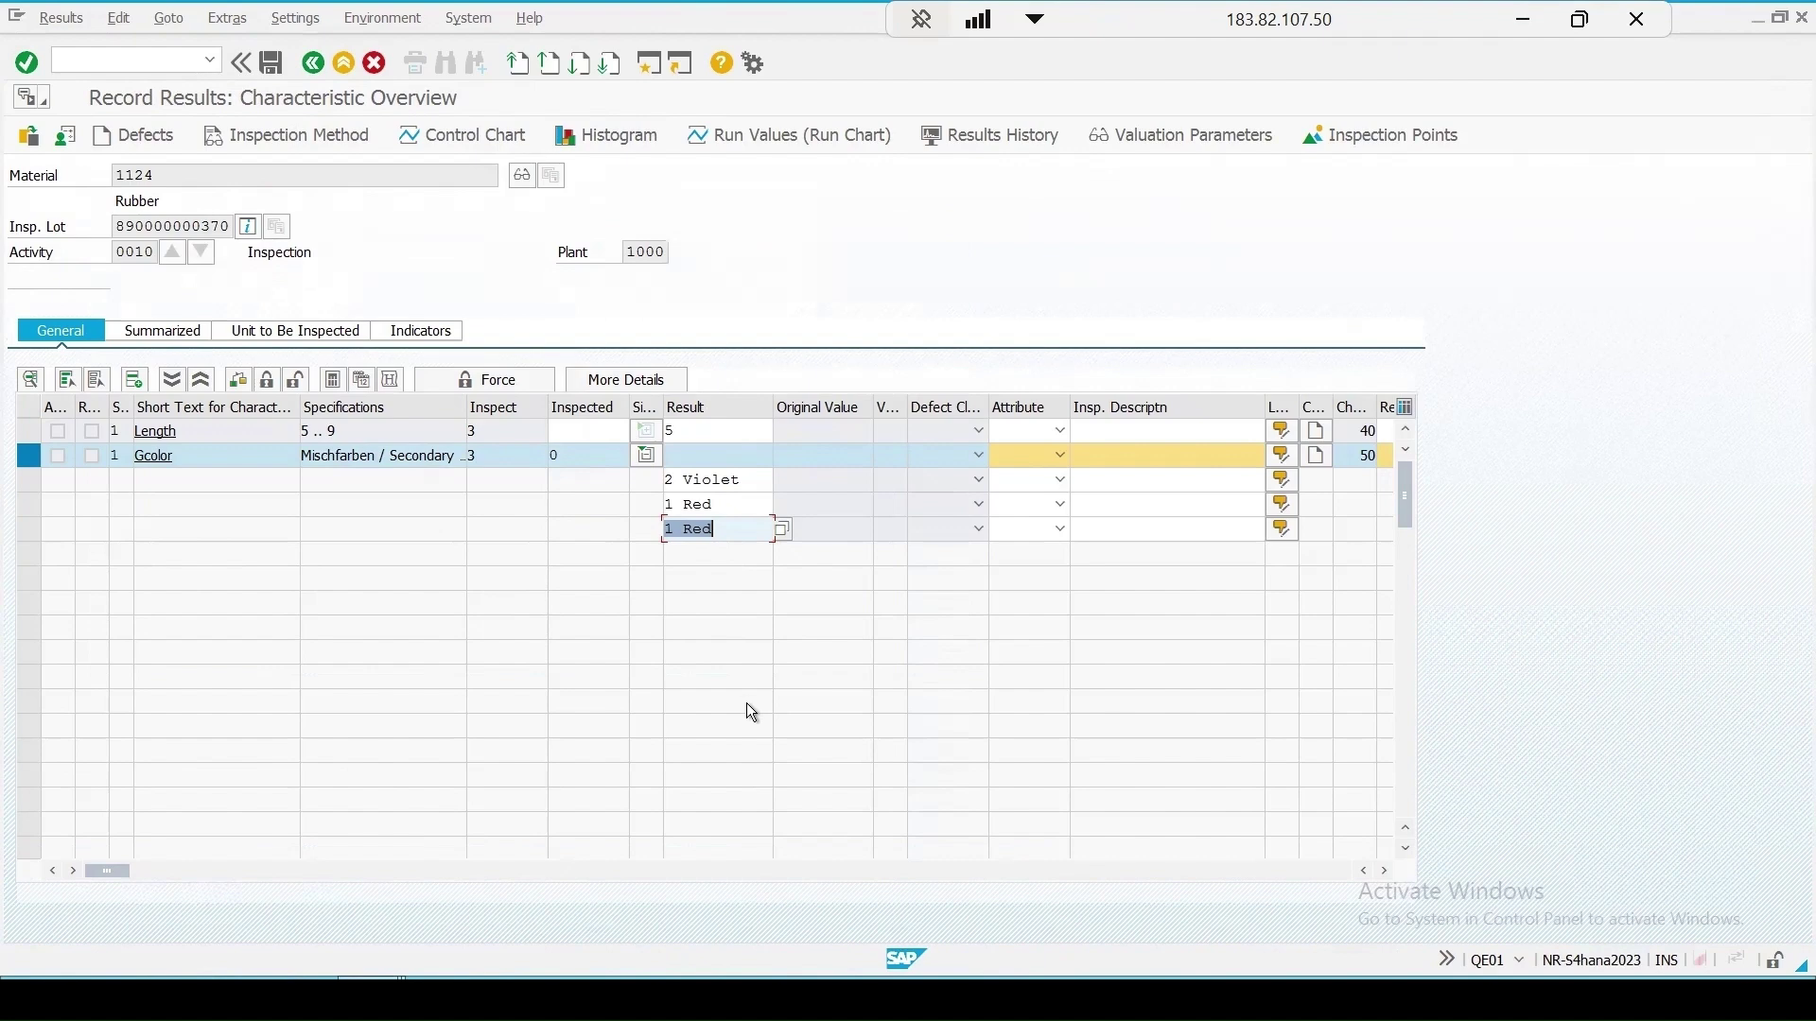
{"action": "key", "text": "Return"}
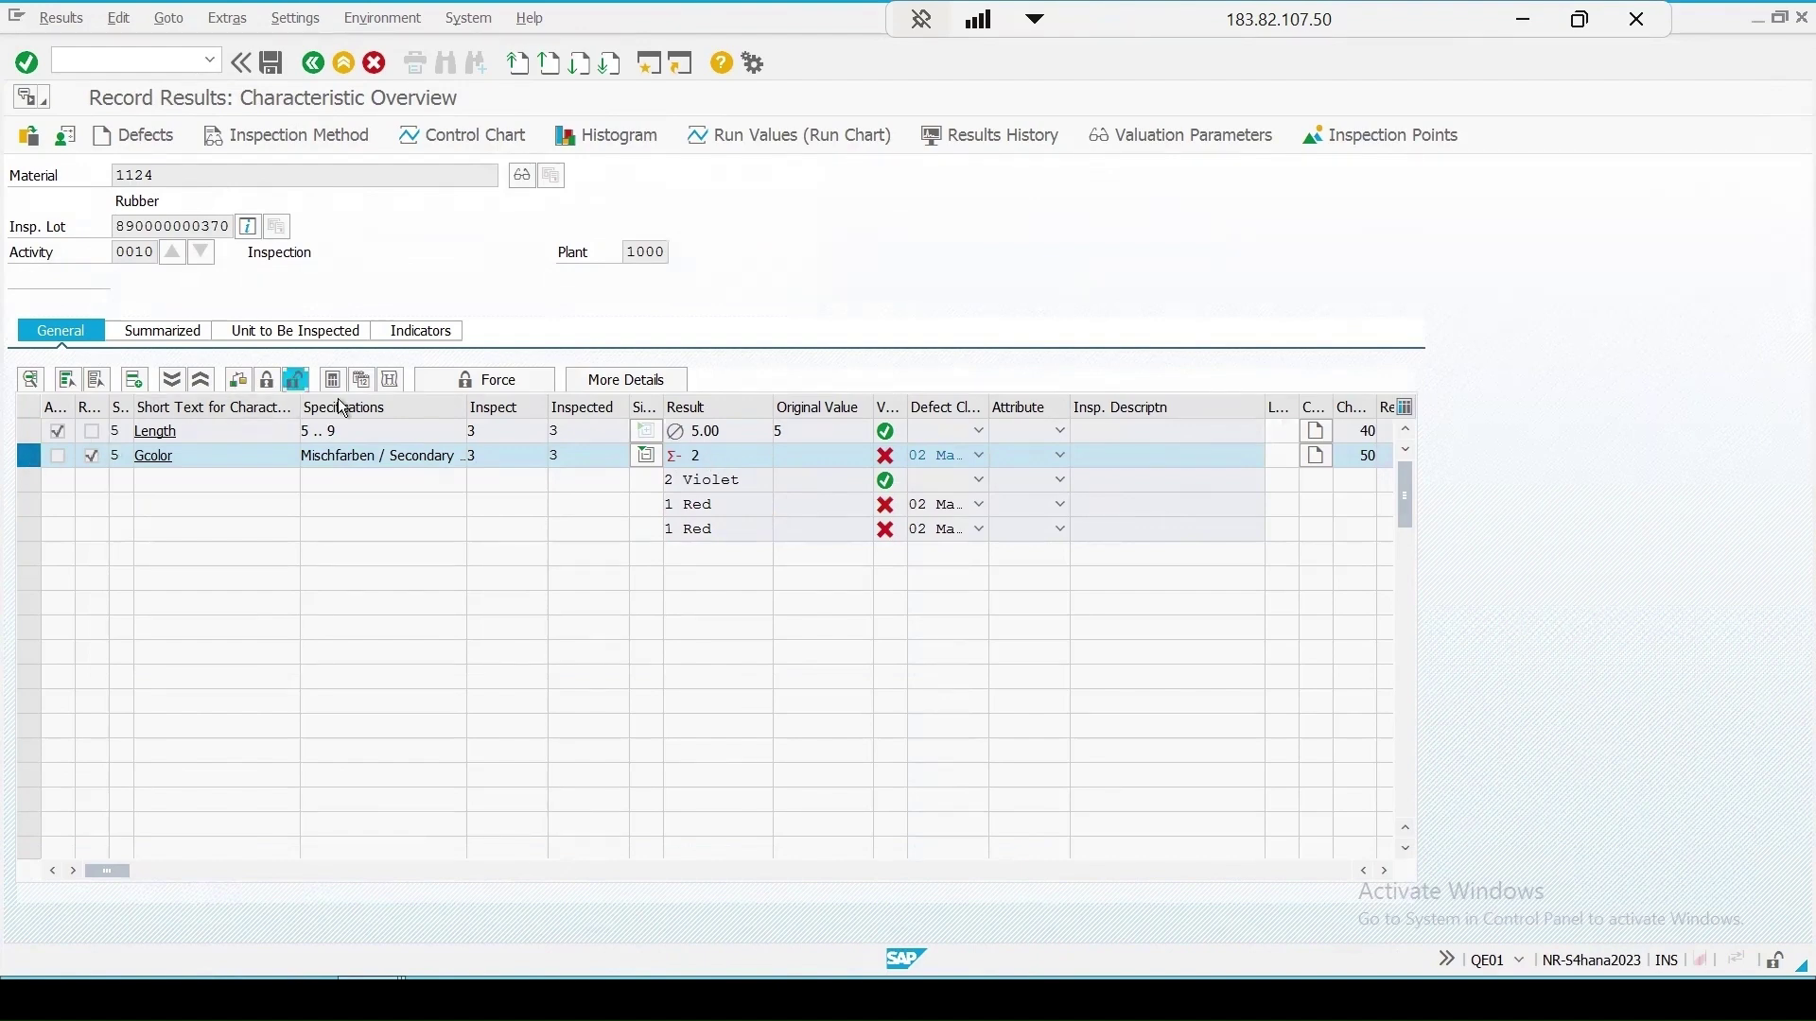
Step: Reset Gcolor for processing, replace its third sample result with 7 White, and valuate the characteristic again
{"action": "left_click", "coordinate": [296, 379]}
{"action": "left_click", "coordinate": [715, 528]}
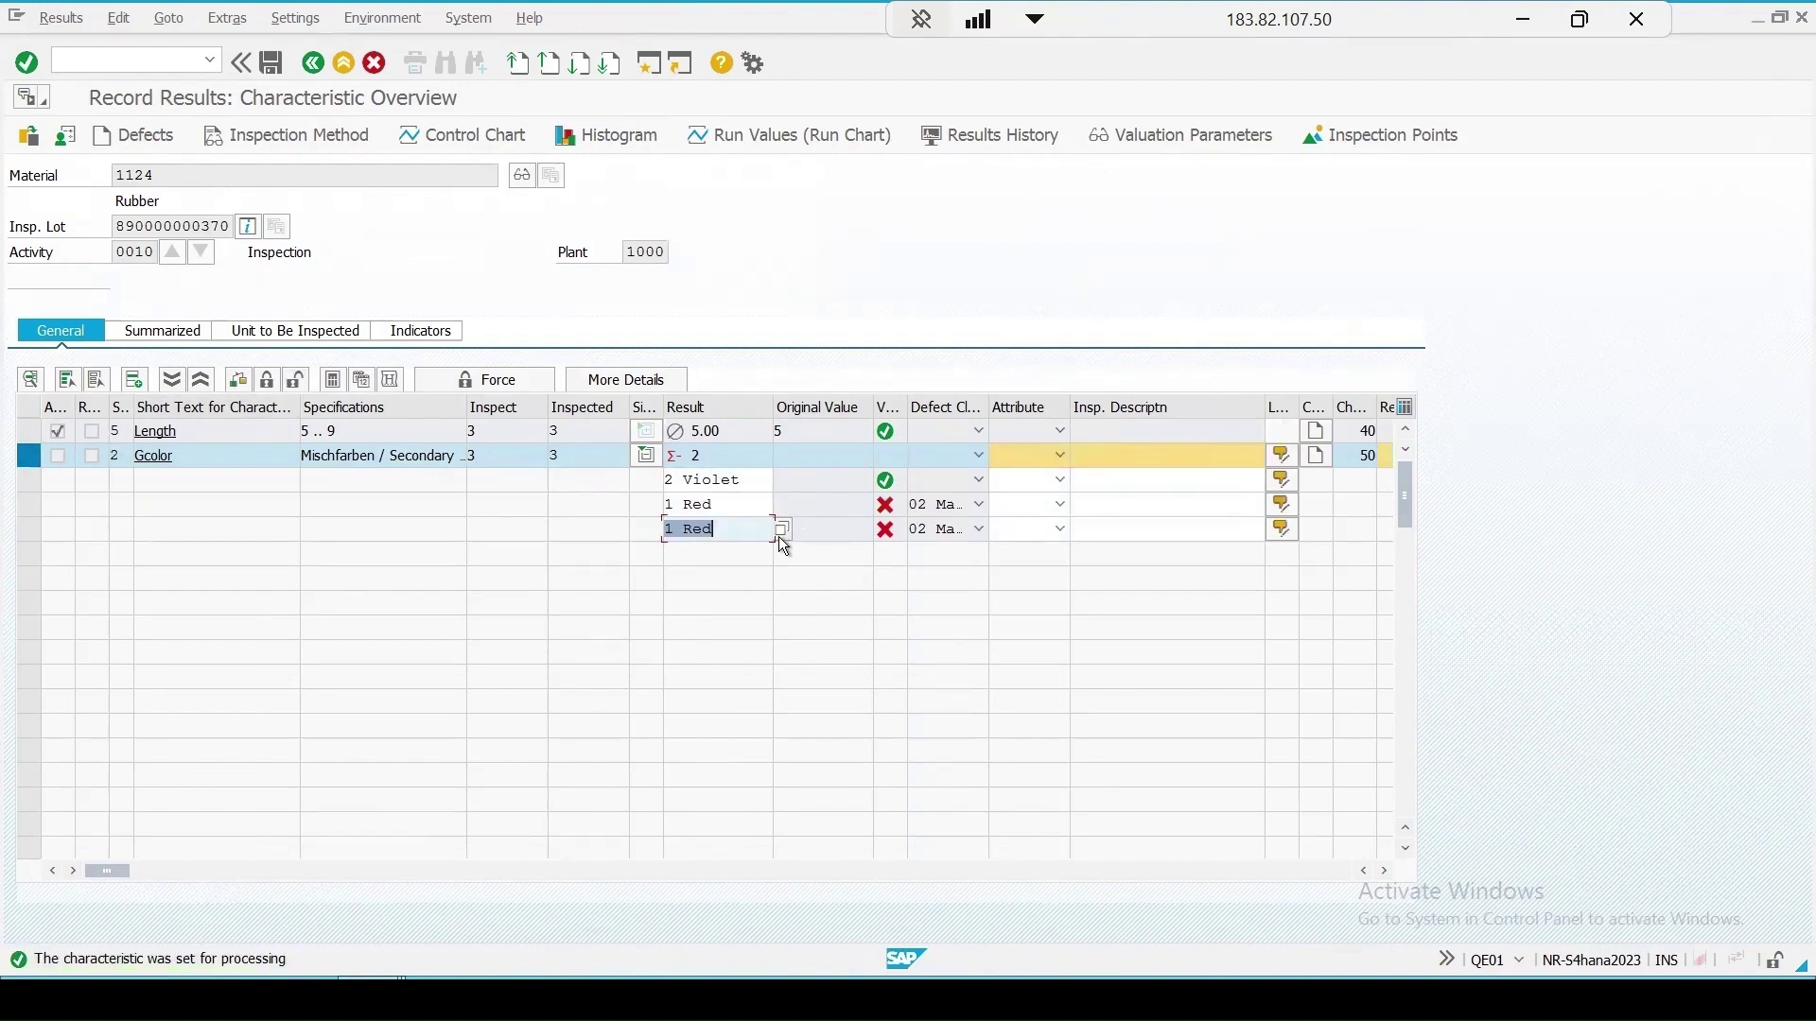
{"action": "left_click", "coordinate": [783, 529]}
{"action": "double_click", "coordinate": [235, 468]}
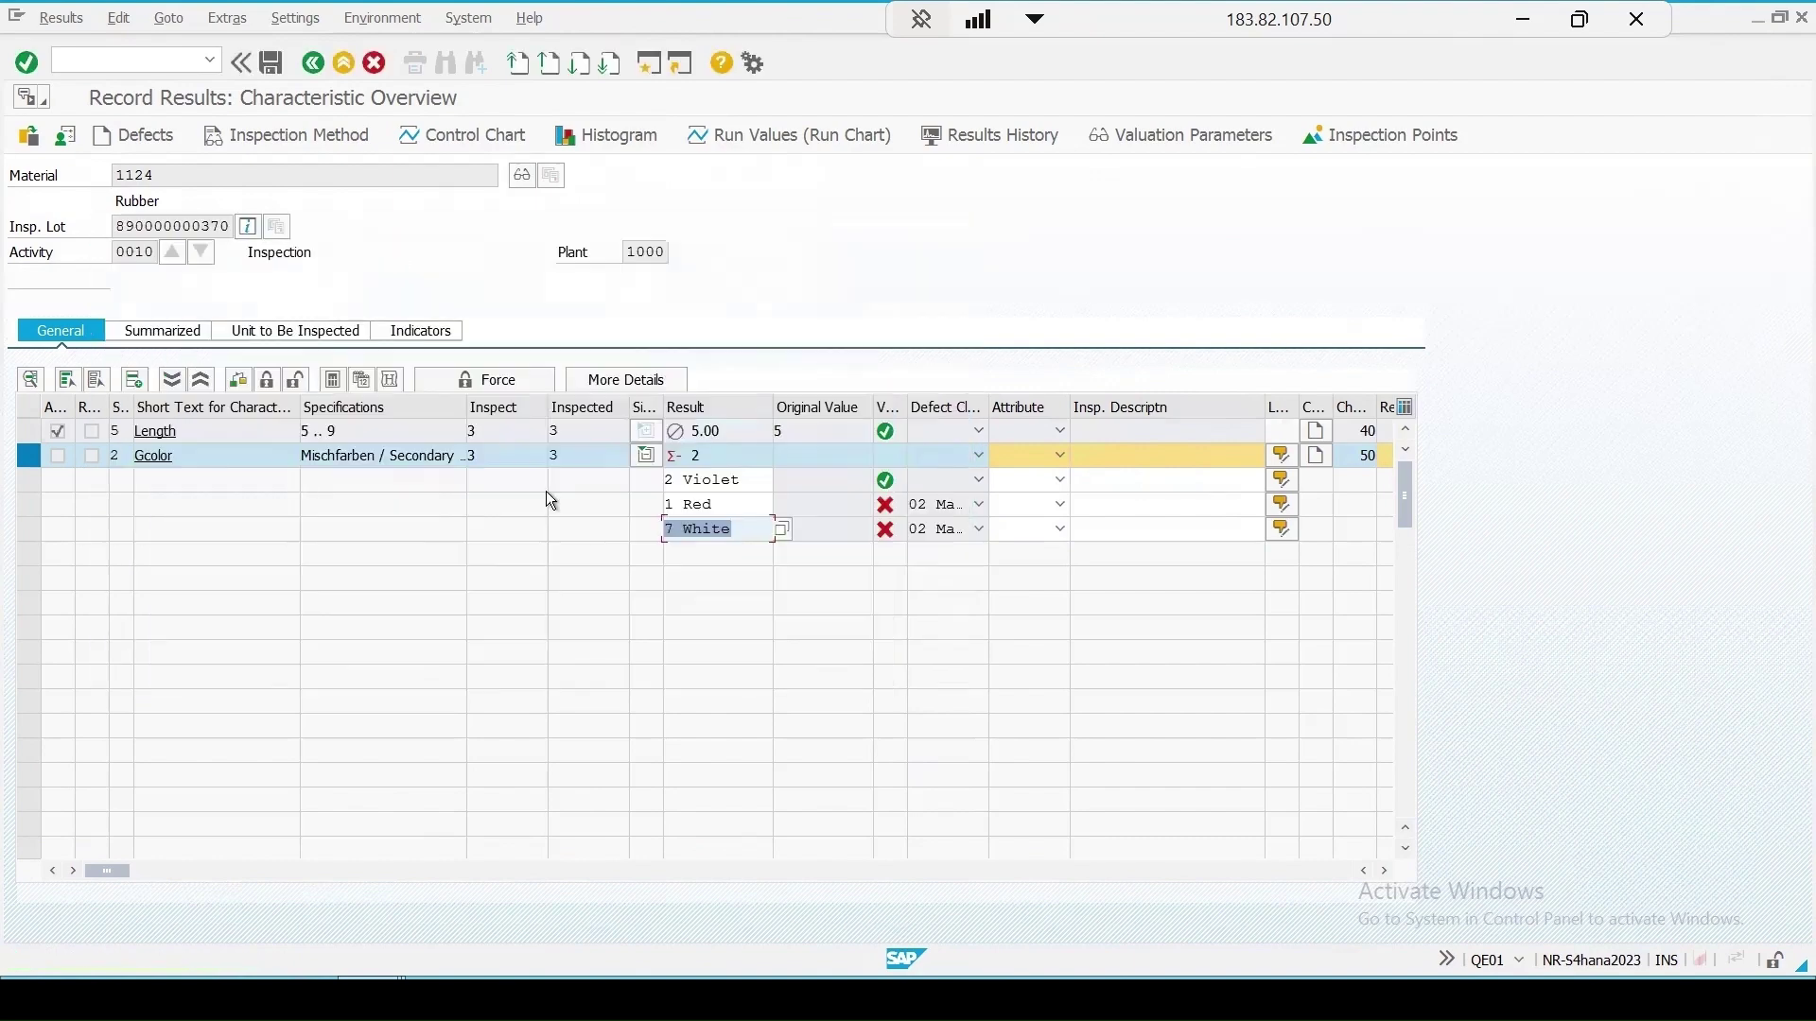
{"action": "key", "text": "Return"}
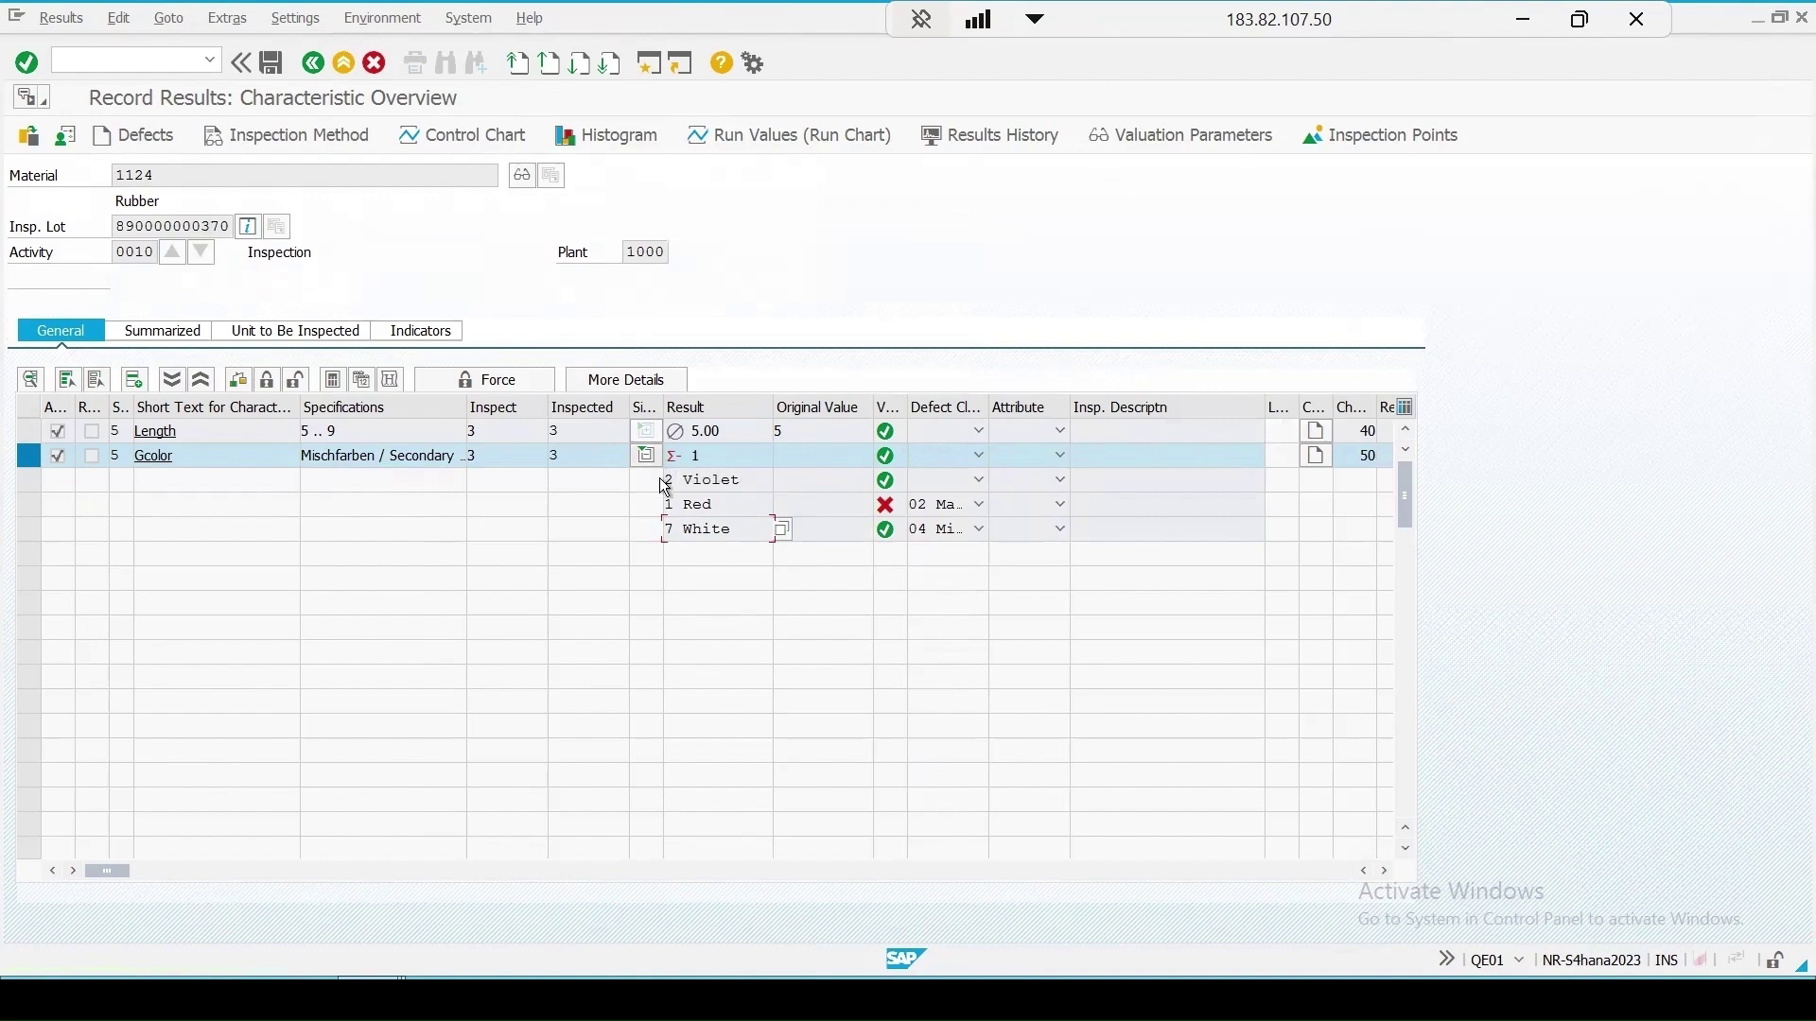
Step: Check the acceptance and rejection numbers in the valuation parameters of Gcolor and of Length
{"action": "left_click", "coordinate": [1206, 134]}
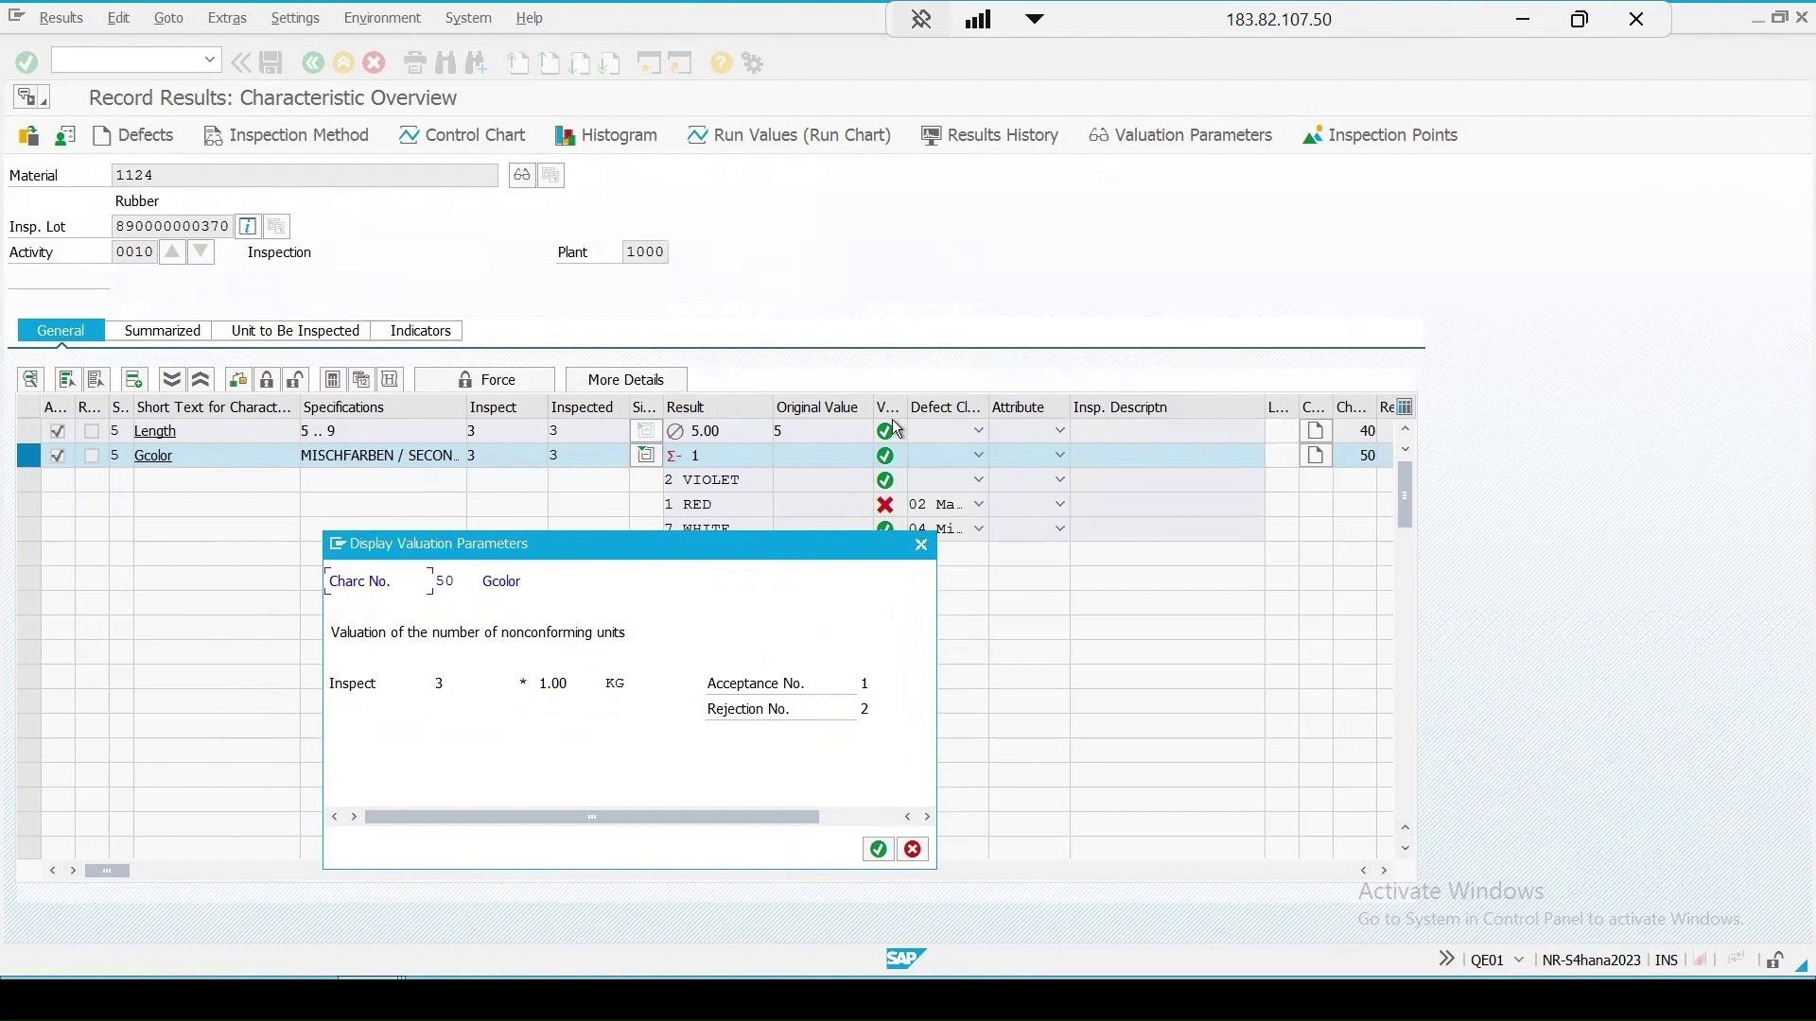
{"action": "left_click", "coordinate": [917, 549]}
{"action": "left_click", "coordinate": [1163, 135]}
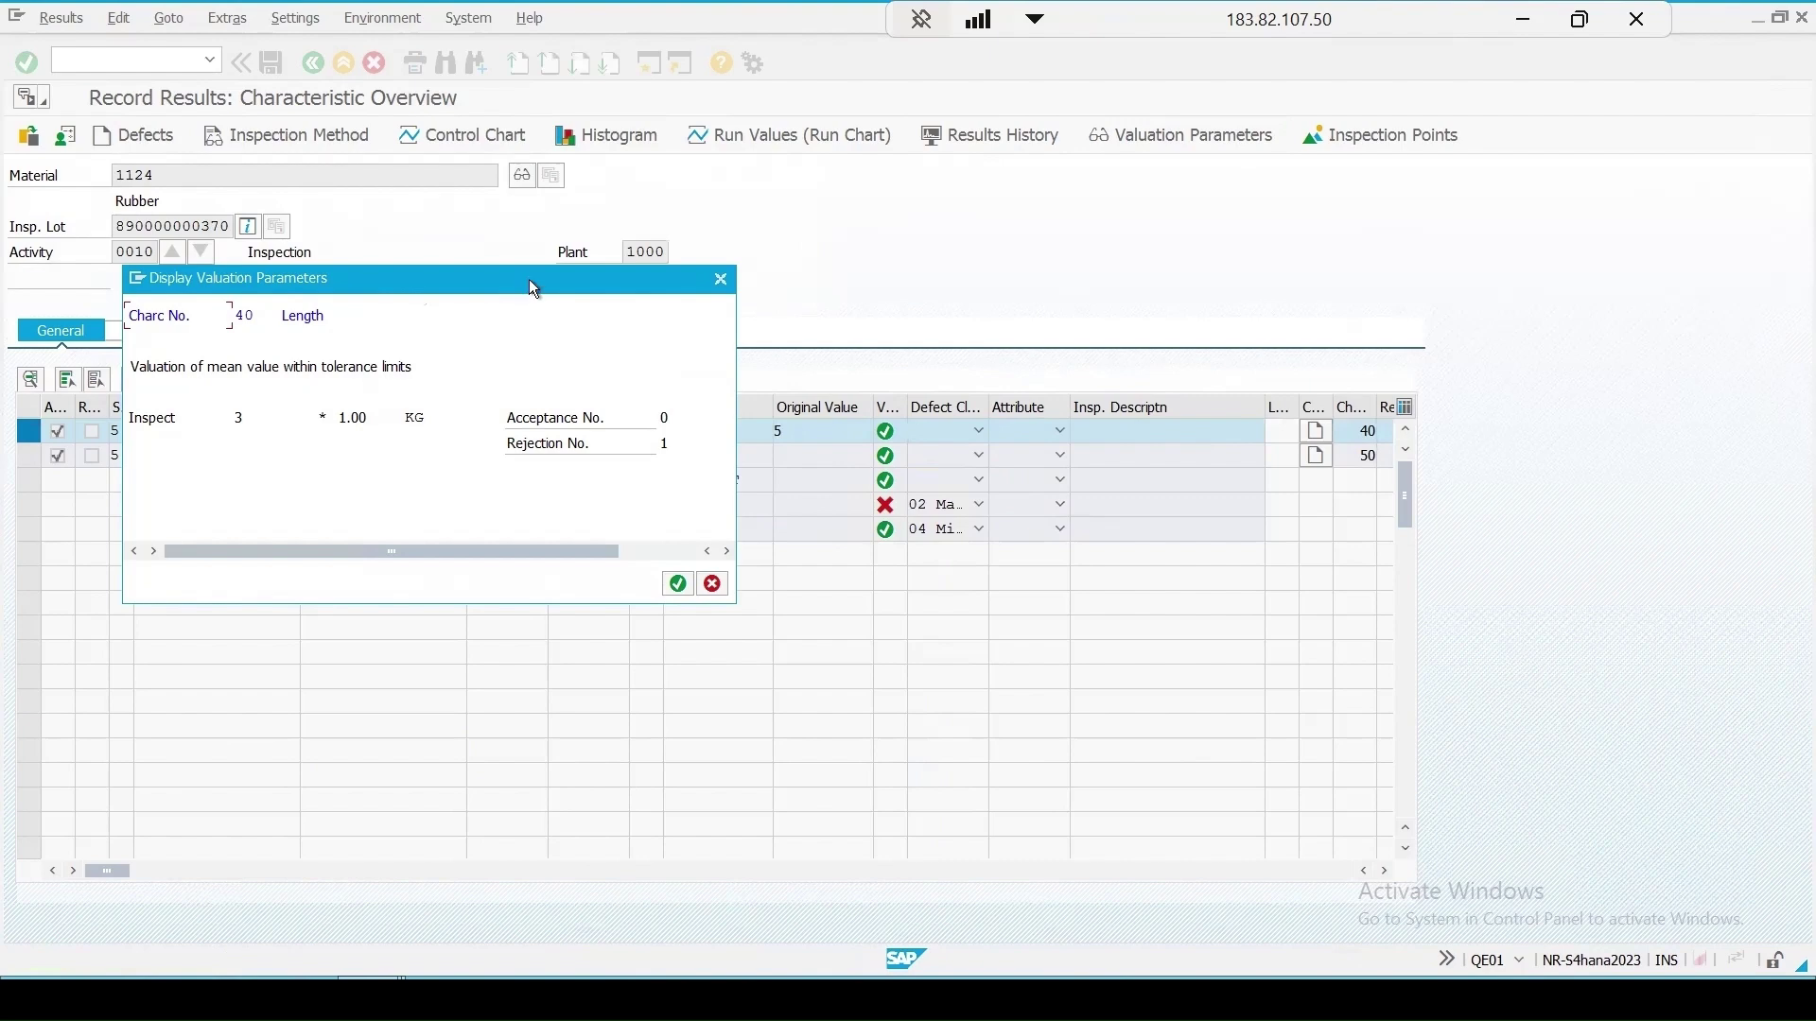
{"action": "left_click_drag", "start_coordinate": [532, 287], "coordinate": [1421, 348]}
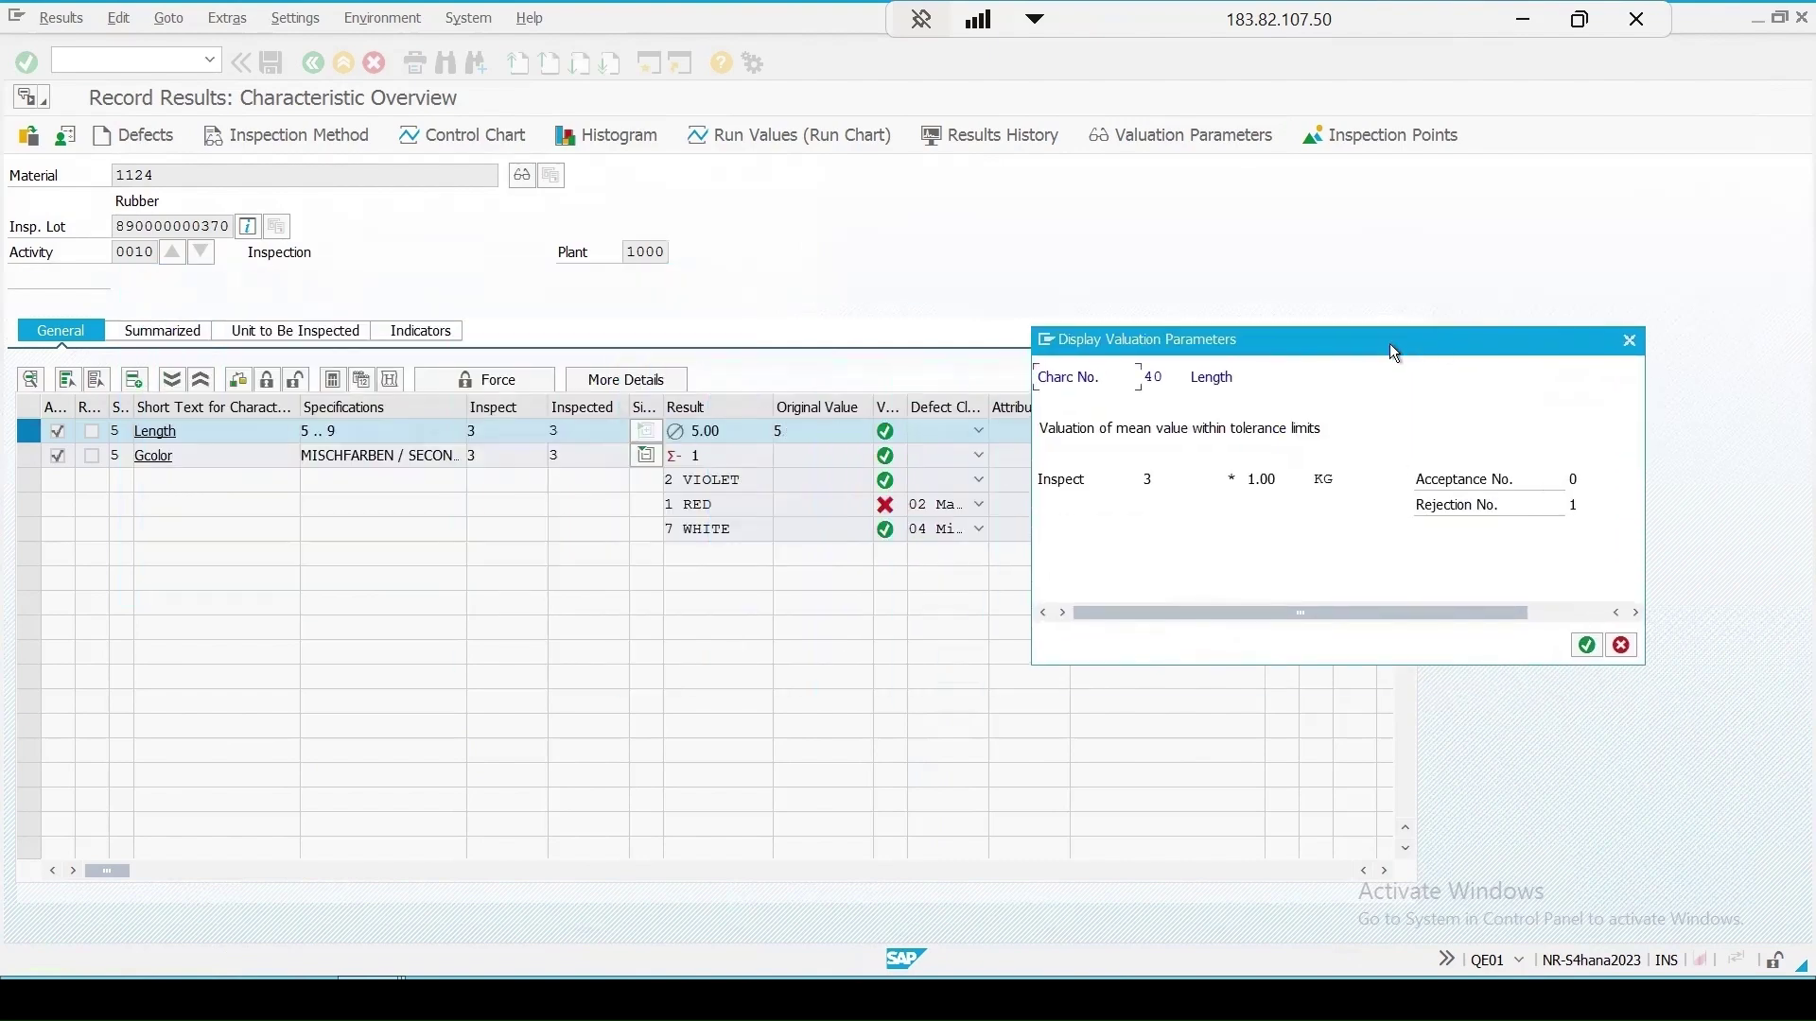
{"action": "left_click", "coordinate": [1586, 645]}
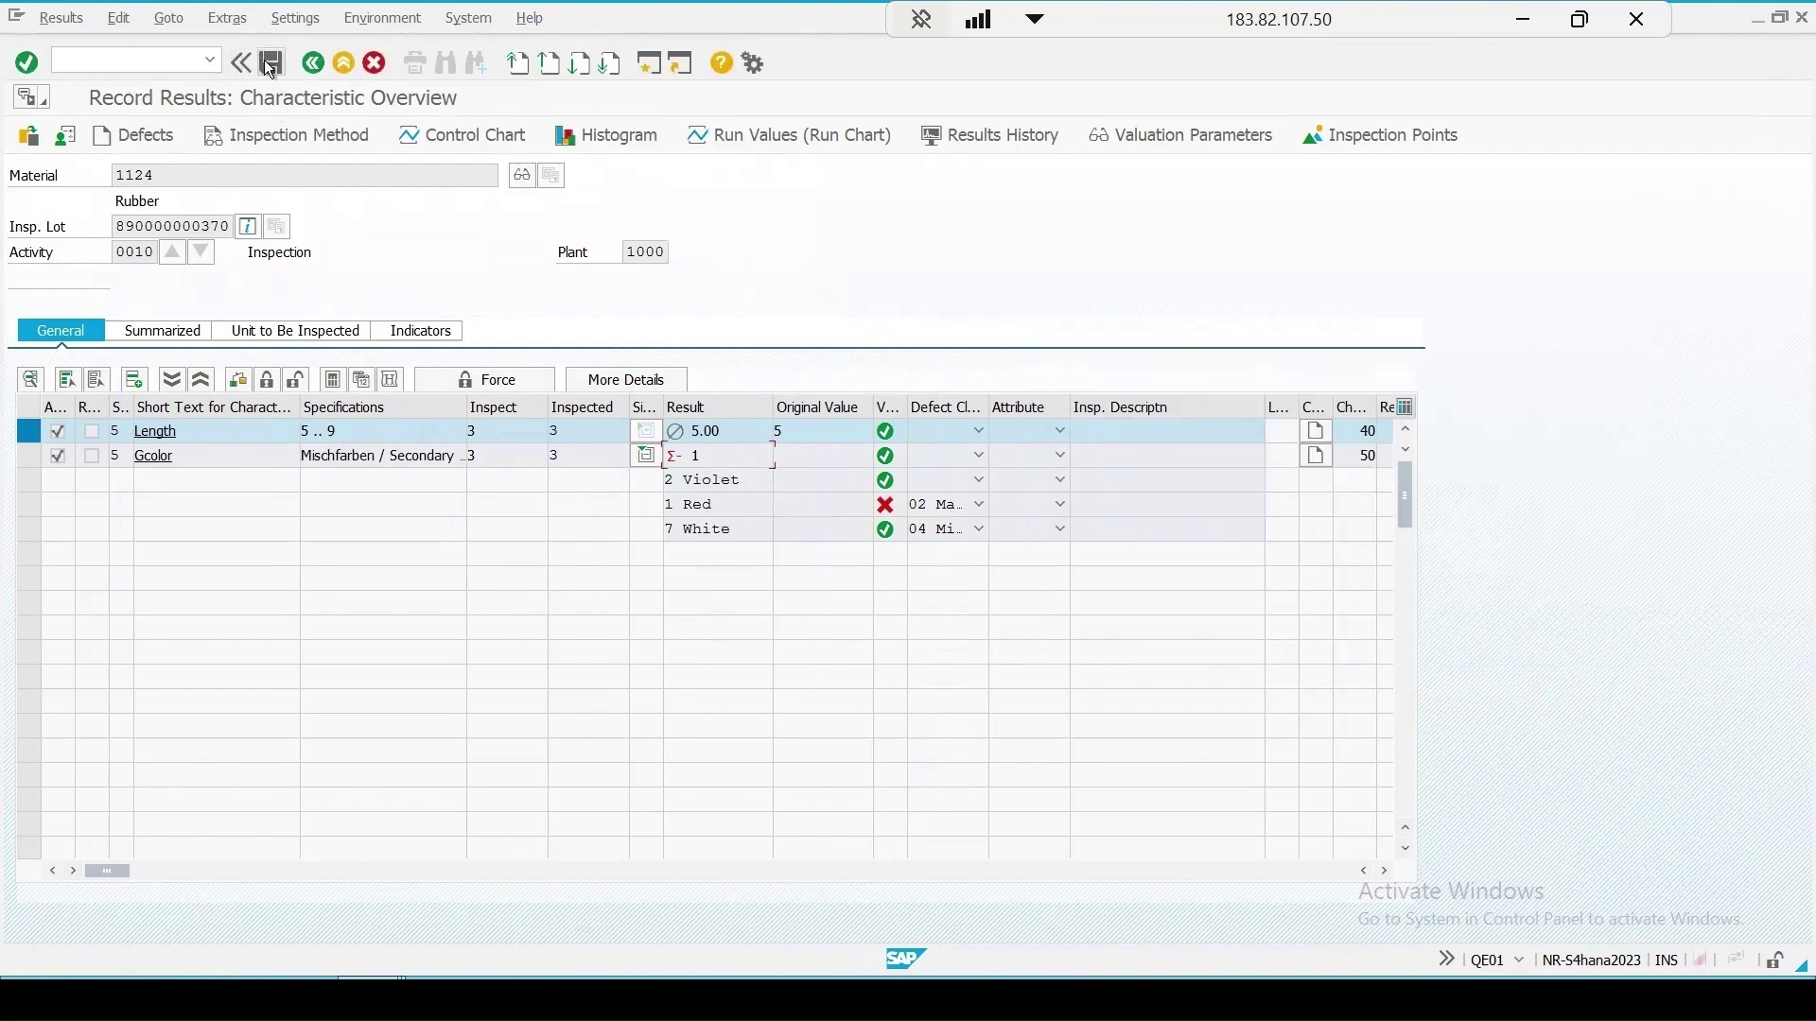
Step: Save the recorded results, and make and save usage decision A (Accept) for the inspection lot
{"action": "left_click", "coordinate": [271, 63]}
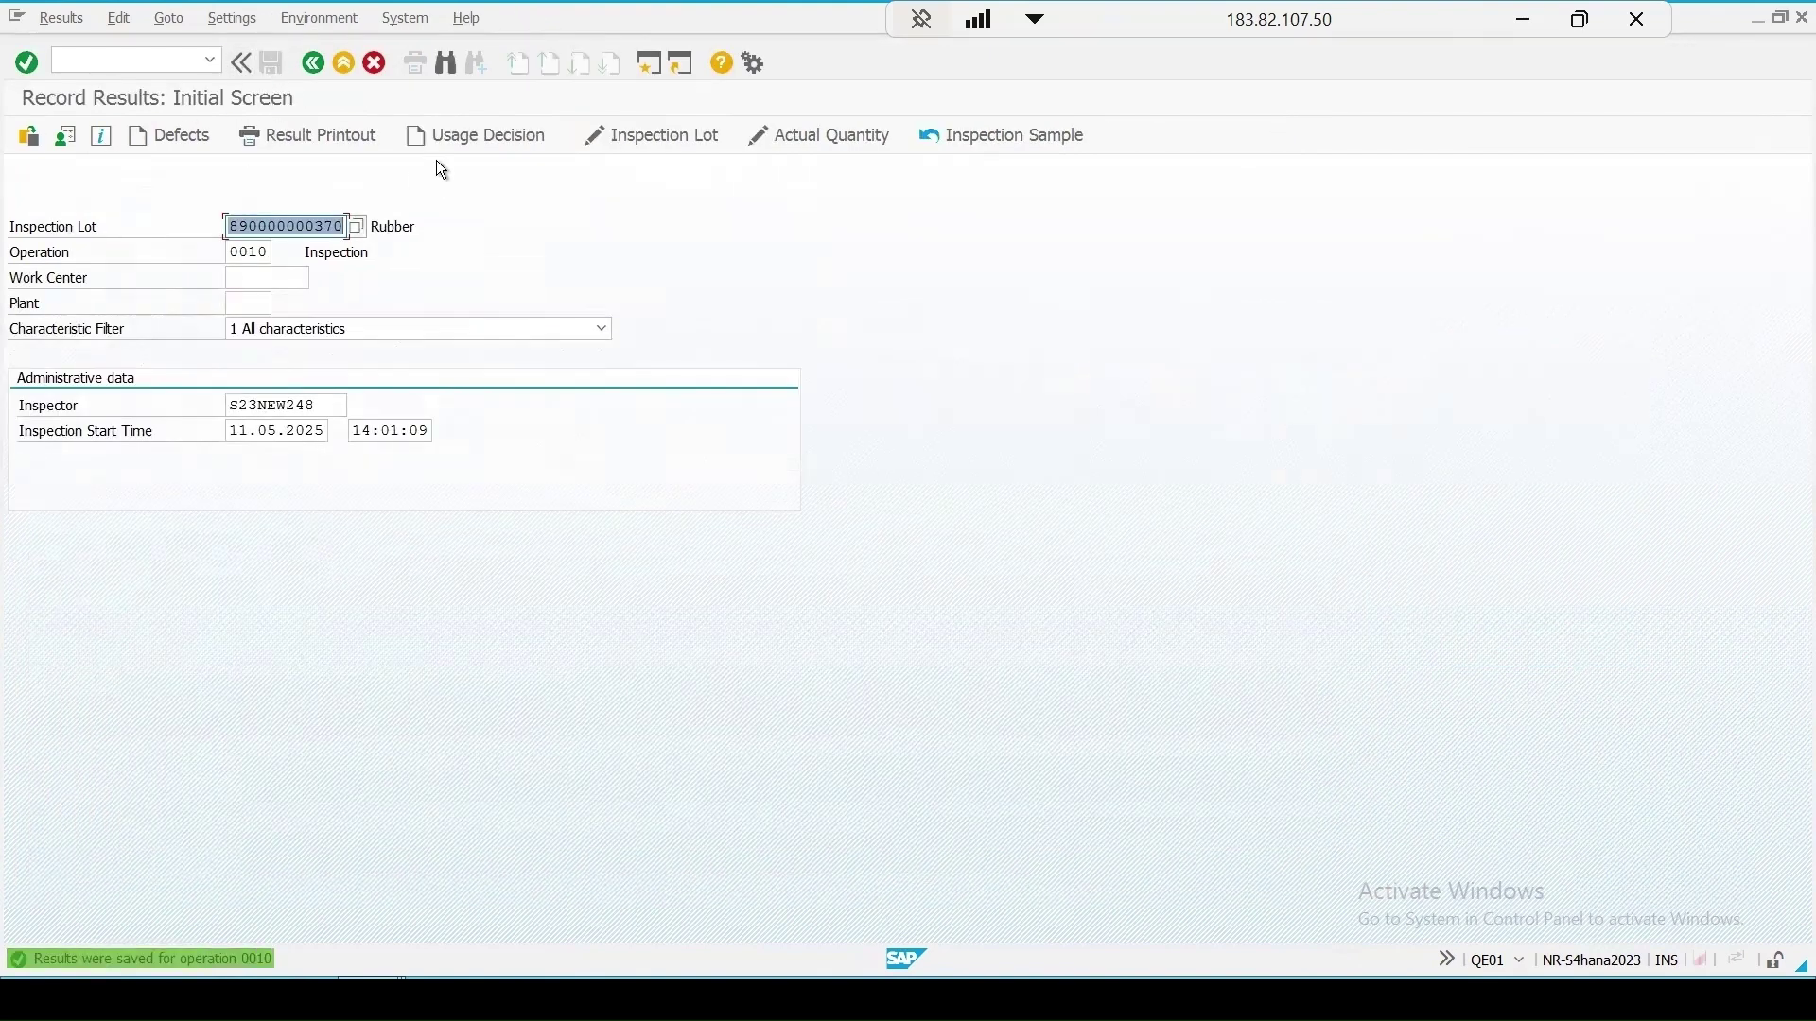
{"action": "left_click", "coordinate": [462, 139]}
{"action": "left_click", "coordinate": [235, 762]}
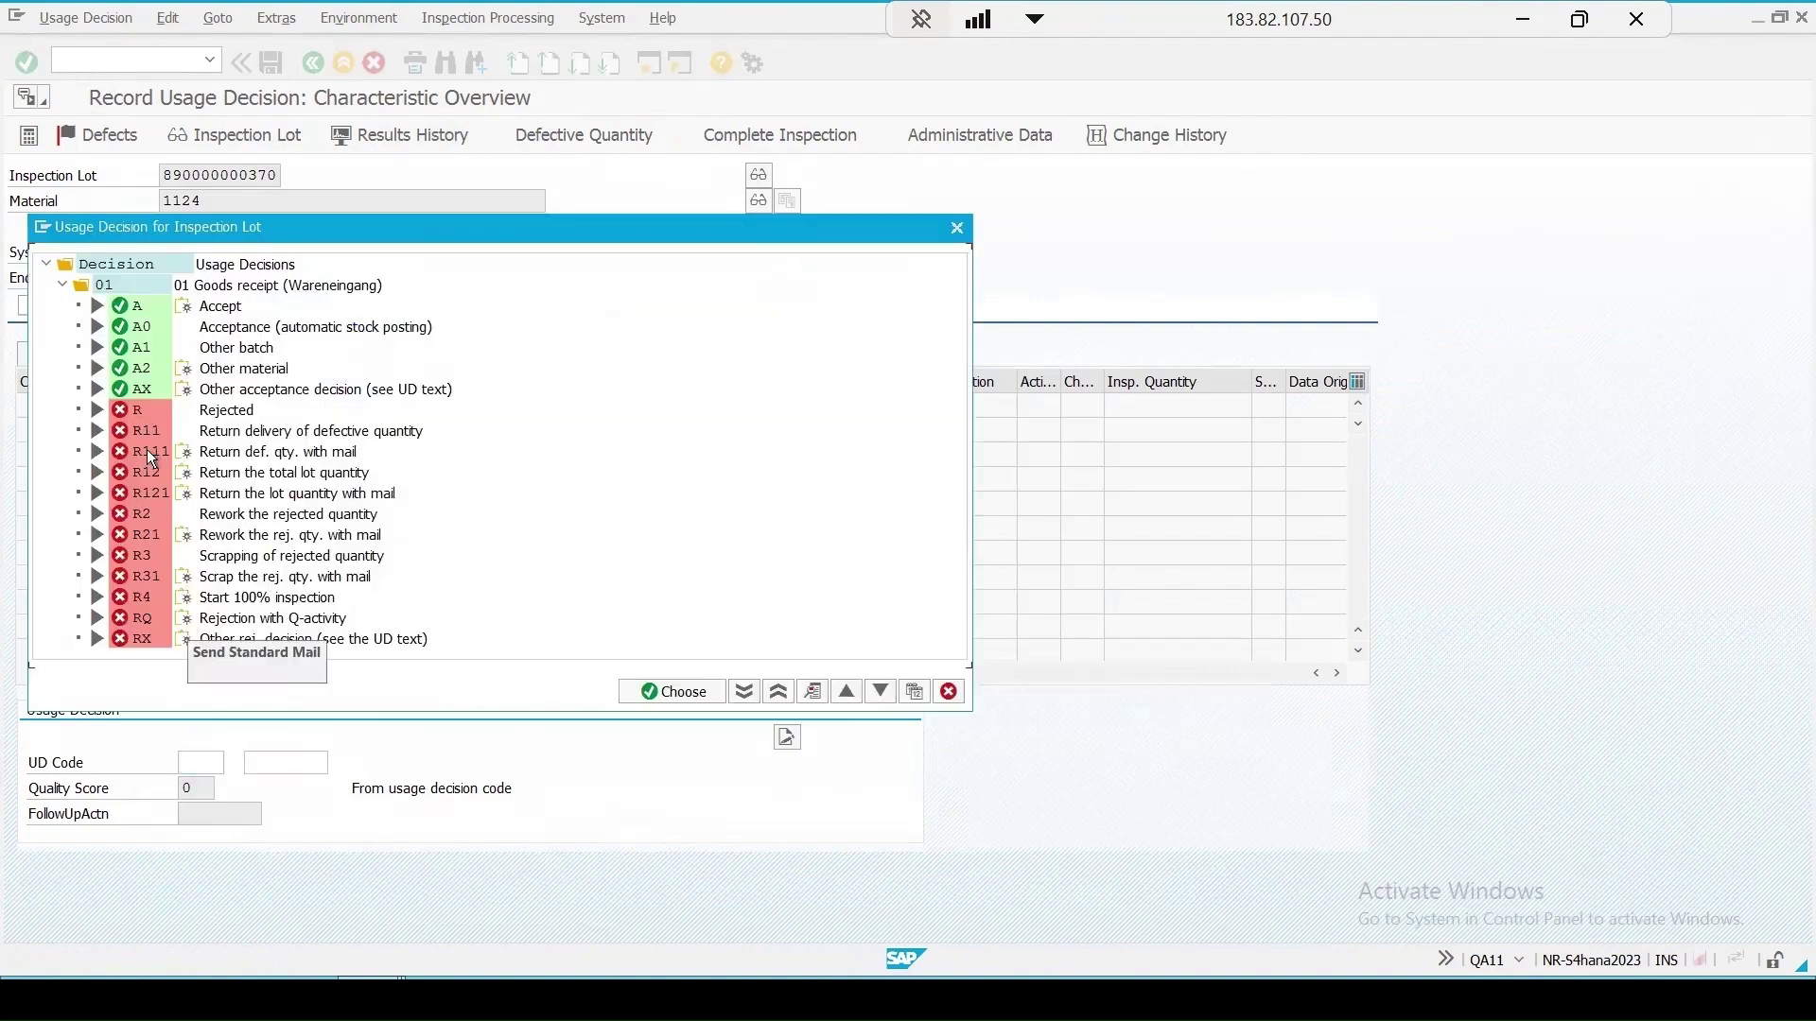
{"action": "double_click", "coordinate": [137, 306]}
{"action": "left_click", "coordinate": [273, 61]}
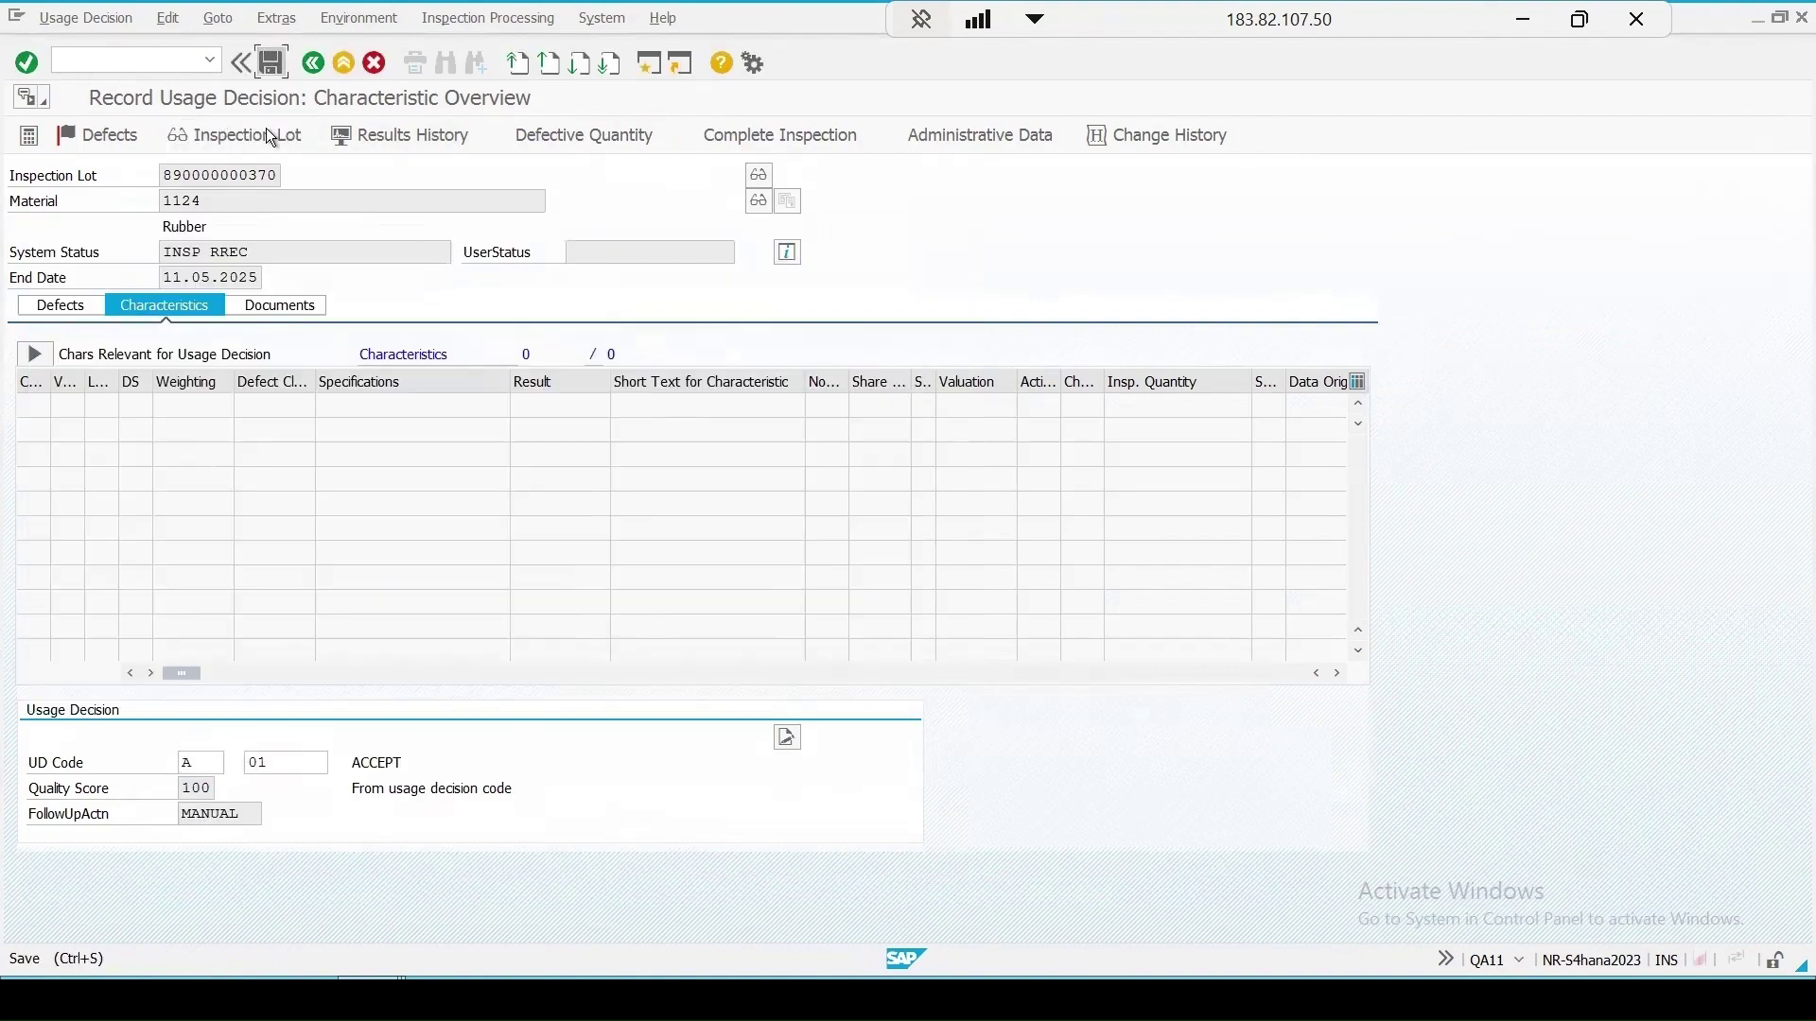